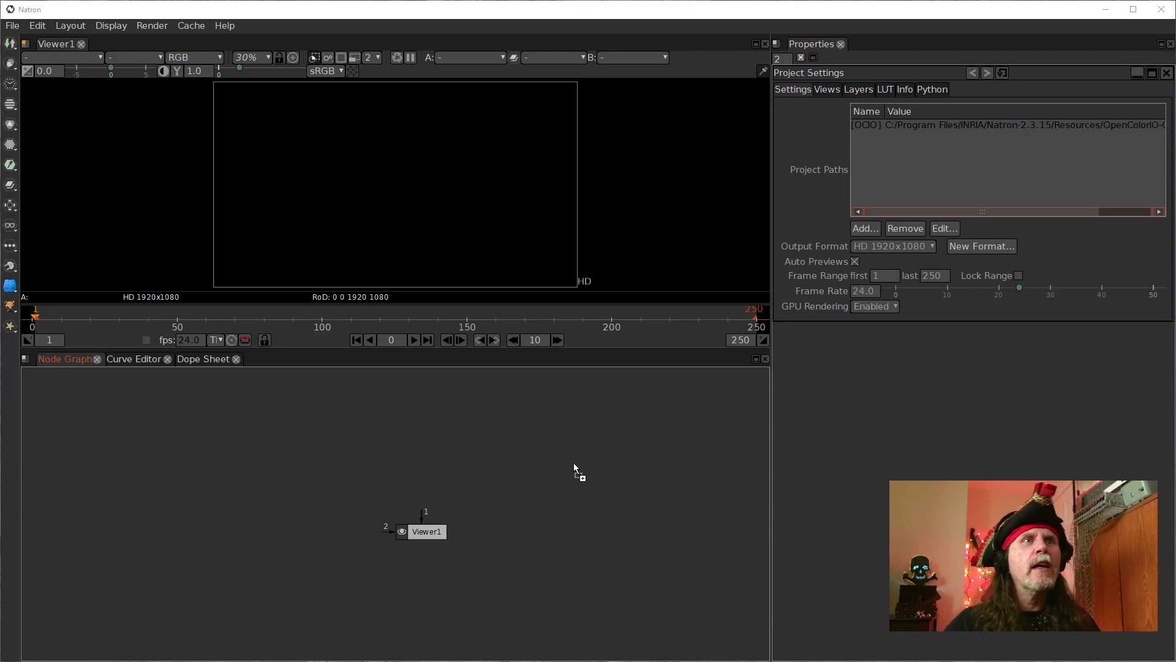
# - Import Transitions.mov into the node graph, connect its Read node to input 1 of Viewer1, and align the two nodes vertically
pyautogui.moveTo(408, 421); pyautogui.dragTo(408, 421)
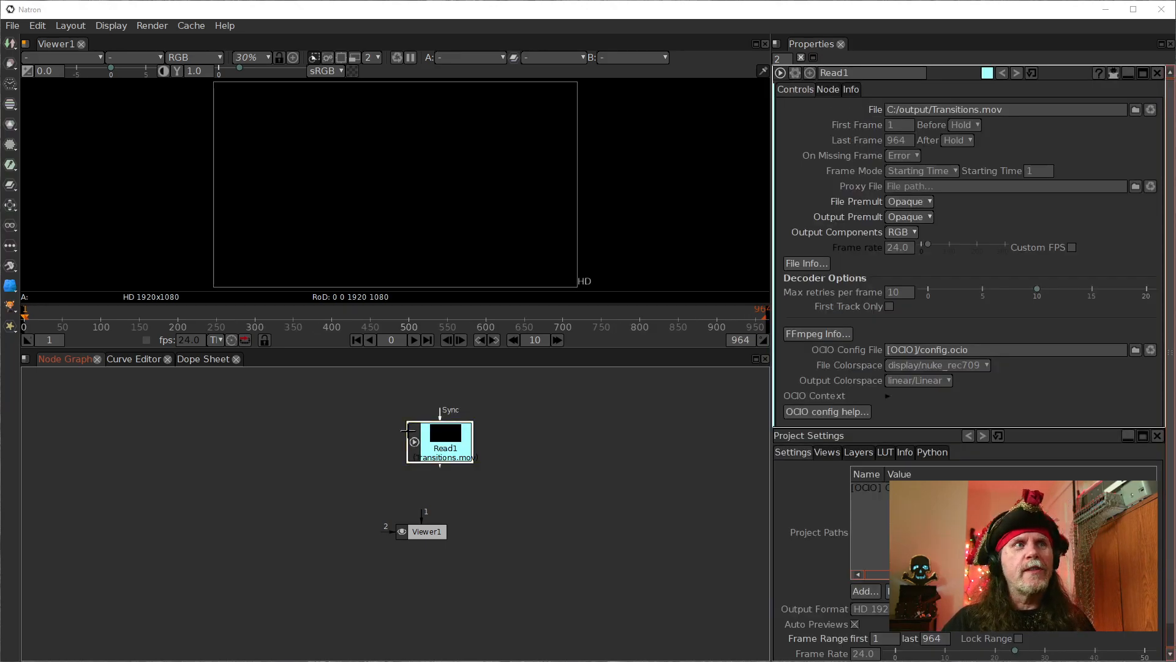
pyautogui.press('1')
pyautogui.moveTo(448, 439); pyautogui.dragTo(429, 437)
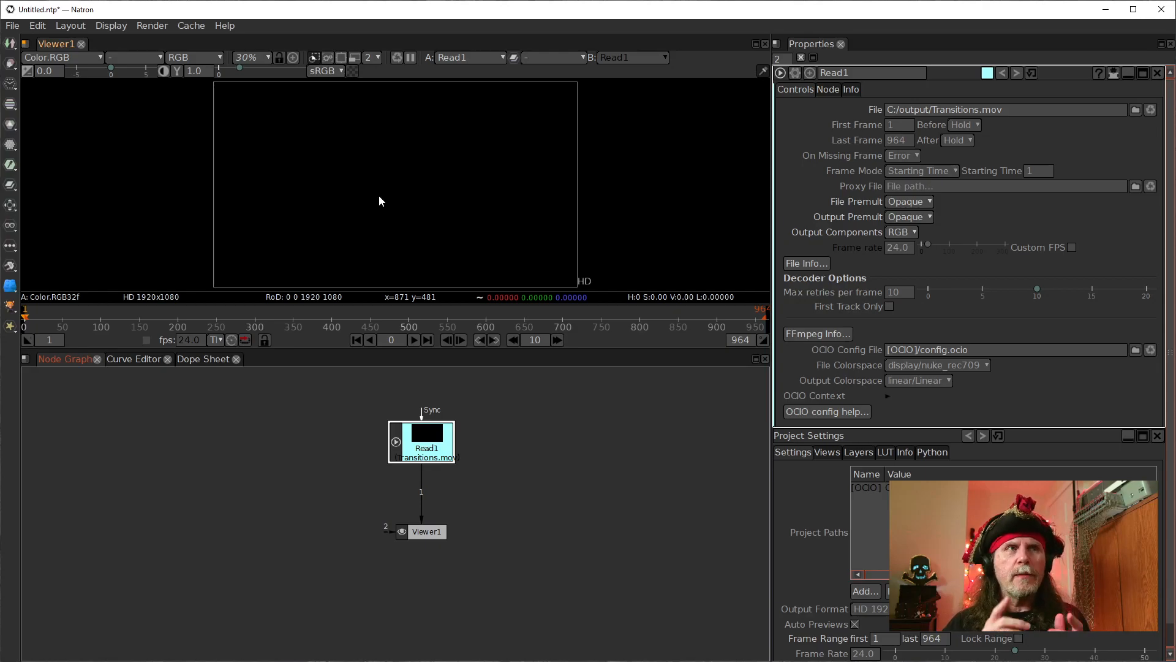
pyautogui.moveTo(428, 531); pyautogui.dragTo(427, 589)
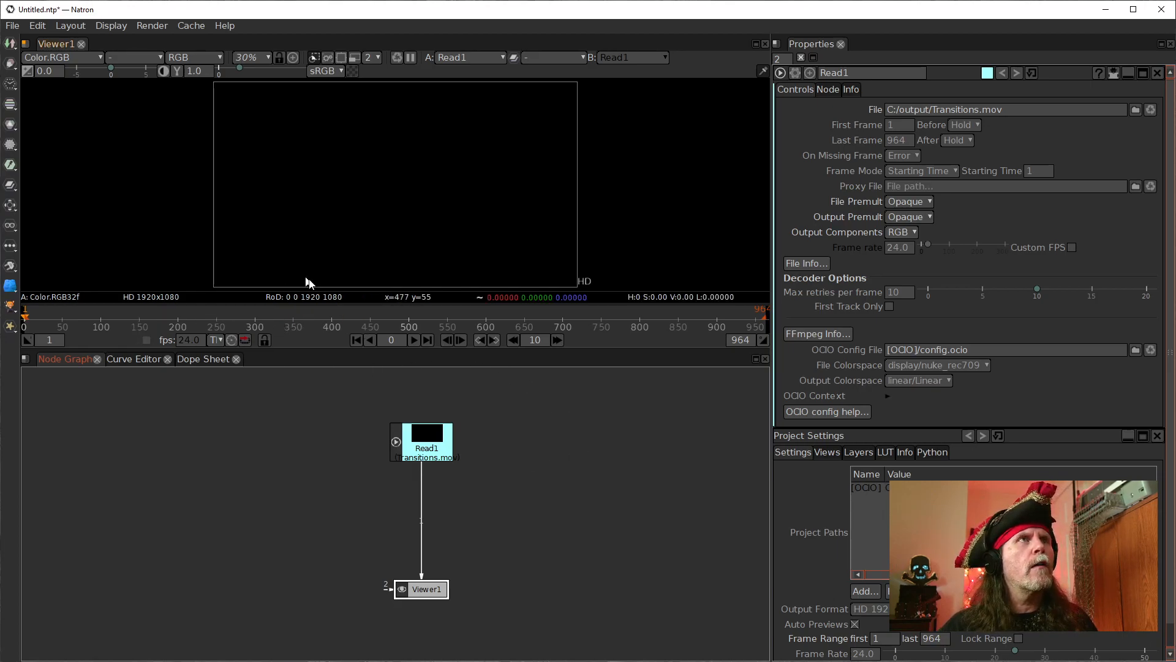
pyautogui.click(424, 462)
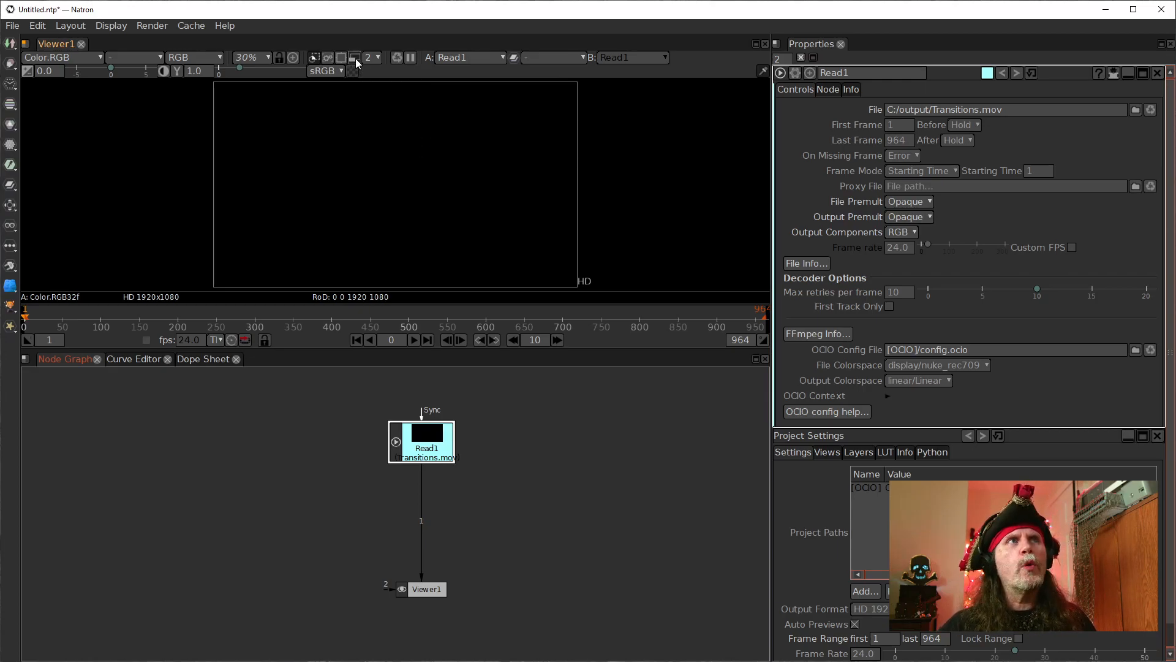
# - Enable the viewer's proxy mode and set its downscale level to 32
pyautogui.click(356, 60)
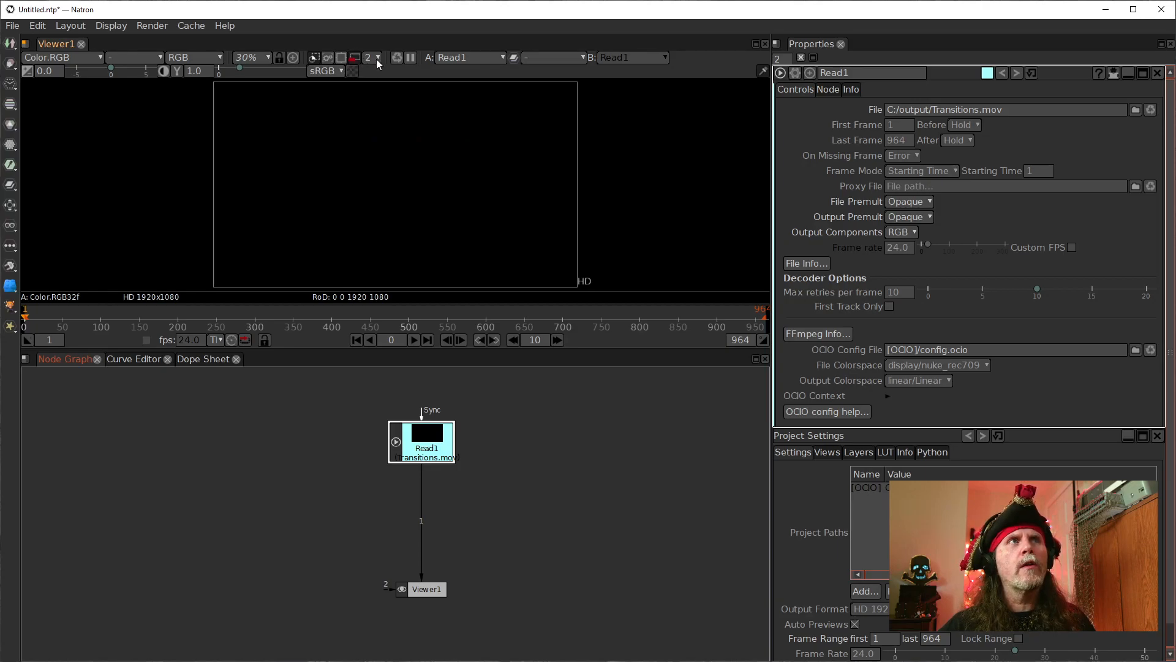
pyautogui.click(375, 59)
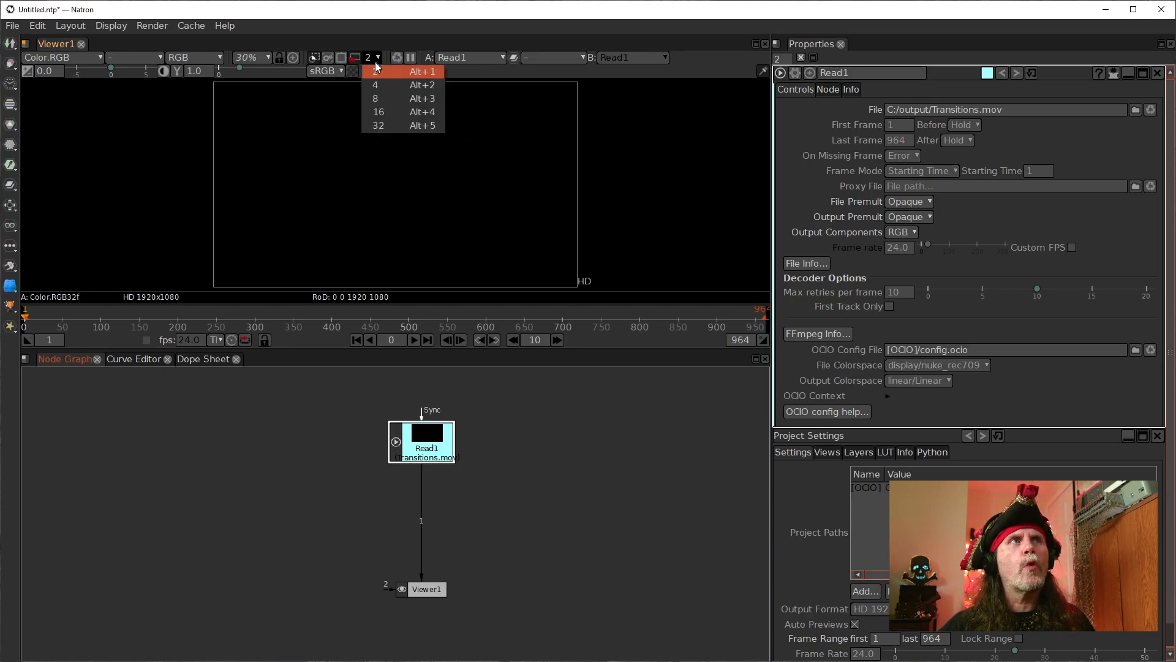
pyautogui.click(389, 125)
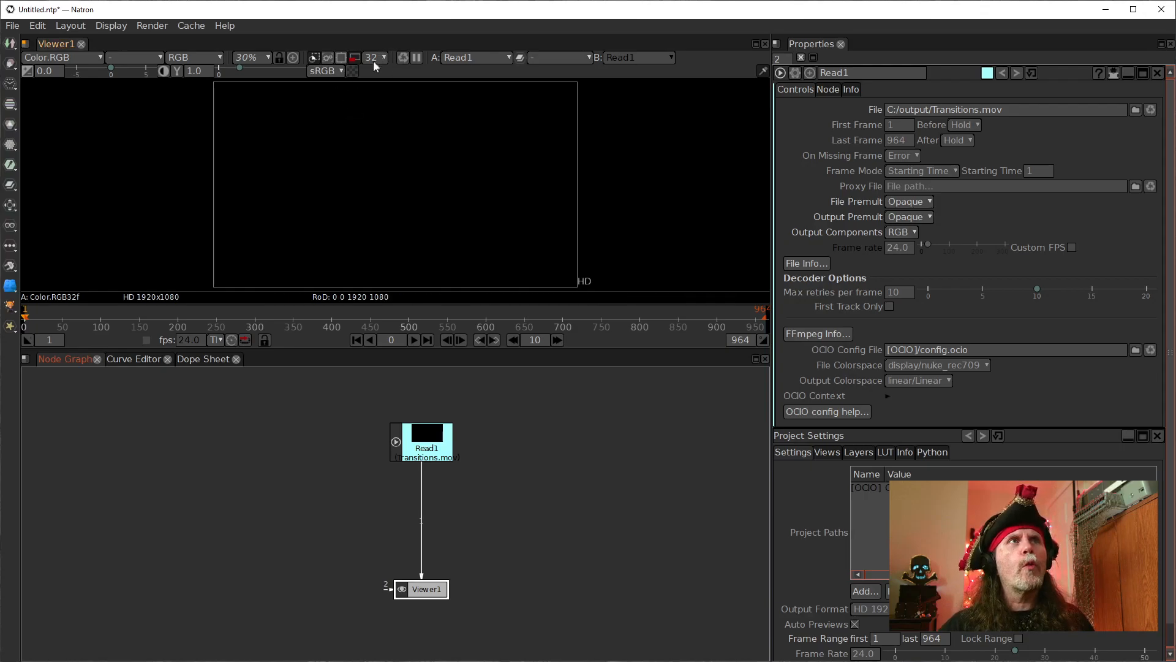
# - Locate the cut between the two balloon shots and place the playhead at frame 168, just before the change
pyautogui.moveTo(46, 319); pyautogui.dragTo(157, 329)
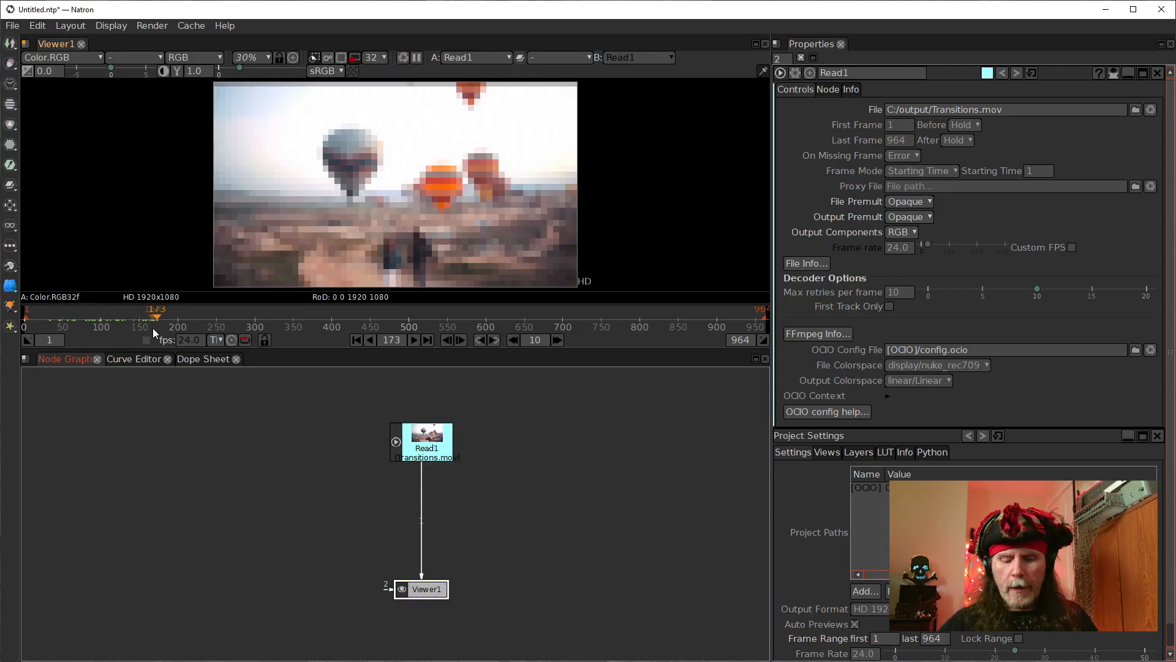
pyautogui.press('Left')
pyautogui.press('Left')
pyautogui.press('Left')
pyautogui.press('Left')
pyautogui.press('Left')
pyautogui.press('Left')
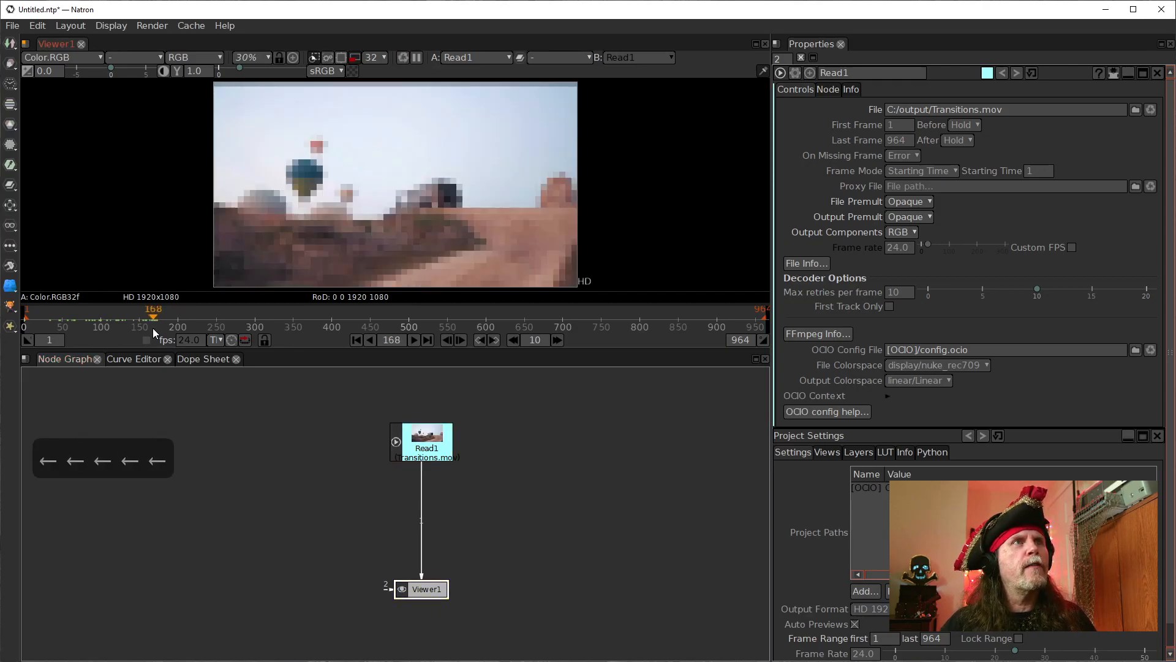
pyautogui.press('Right')
pyautogui.press('Right')
pyautogui.press('Left')
pyautogui.press('Right')
pyautogui.press('Left')
pyautogui.press('Right')
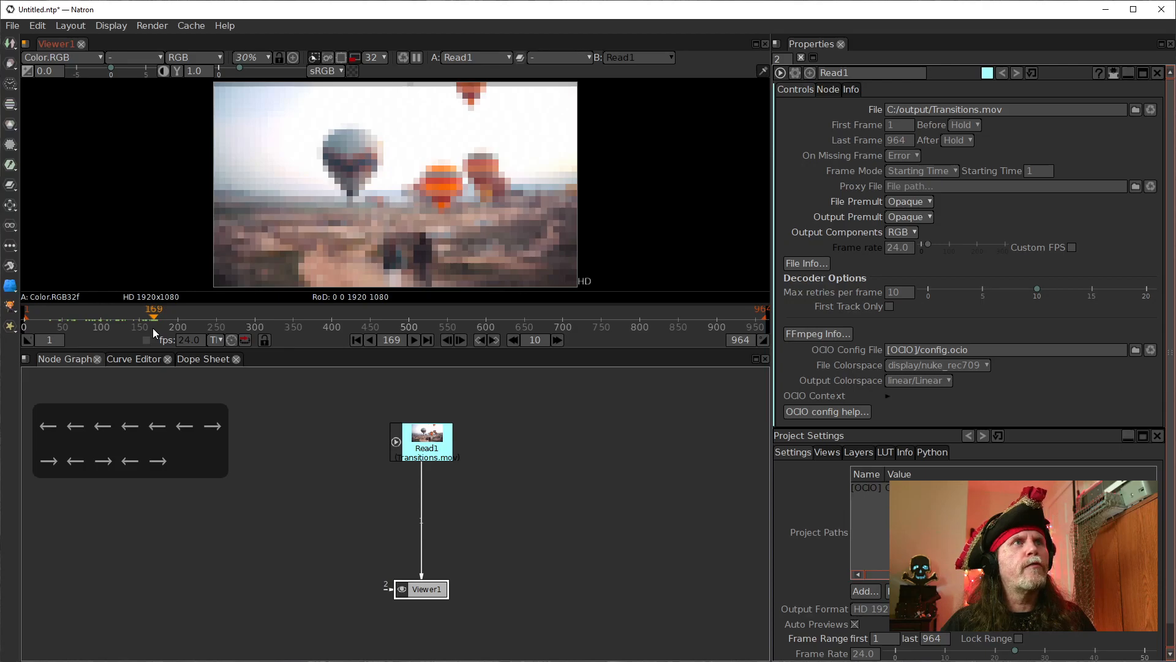
pyautogui.press('Left')
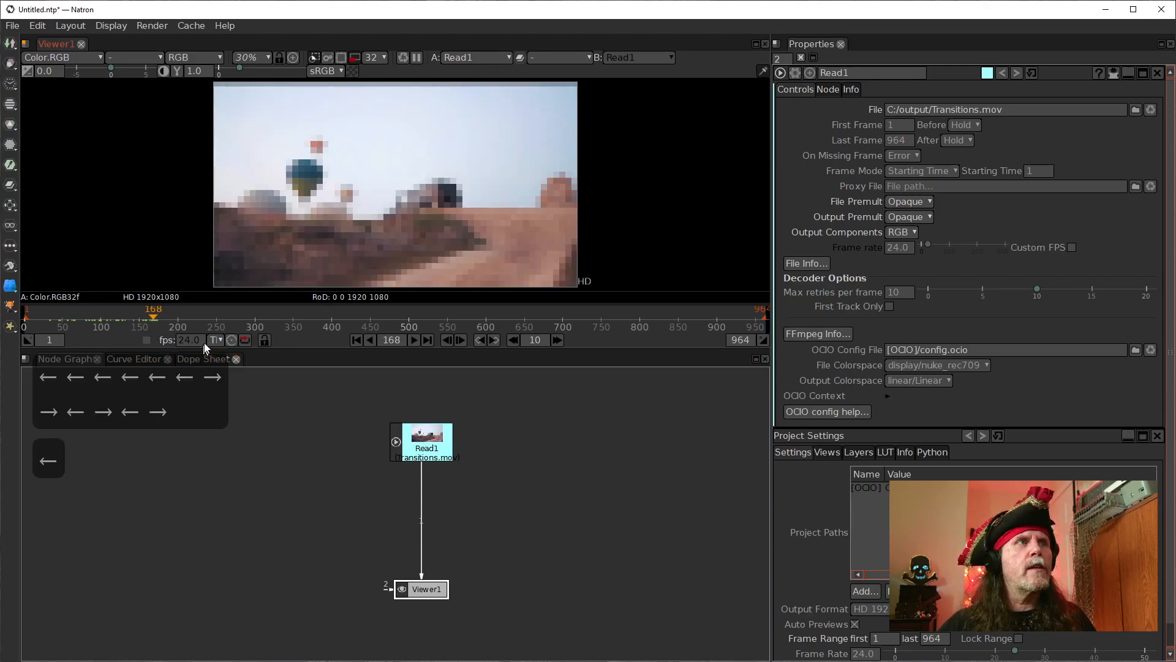
pyautogui.scroll(8, 155, 321)
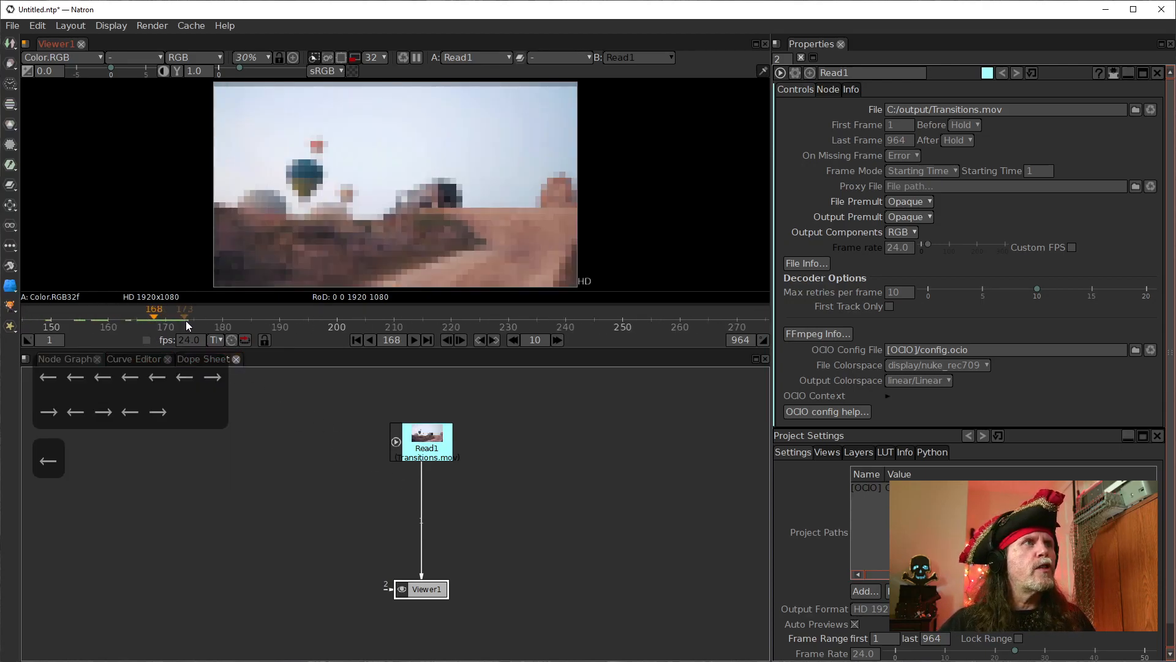
pyautogui.scroll(4, 143, 317)
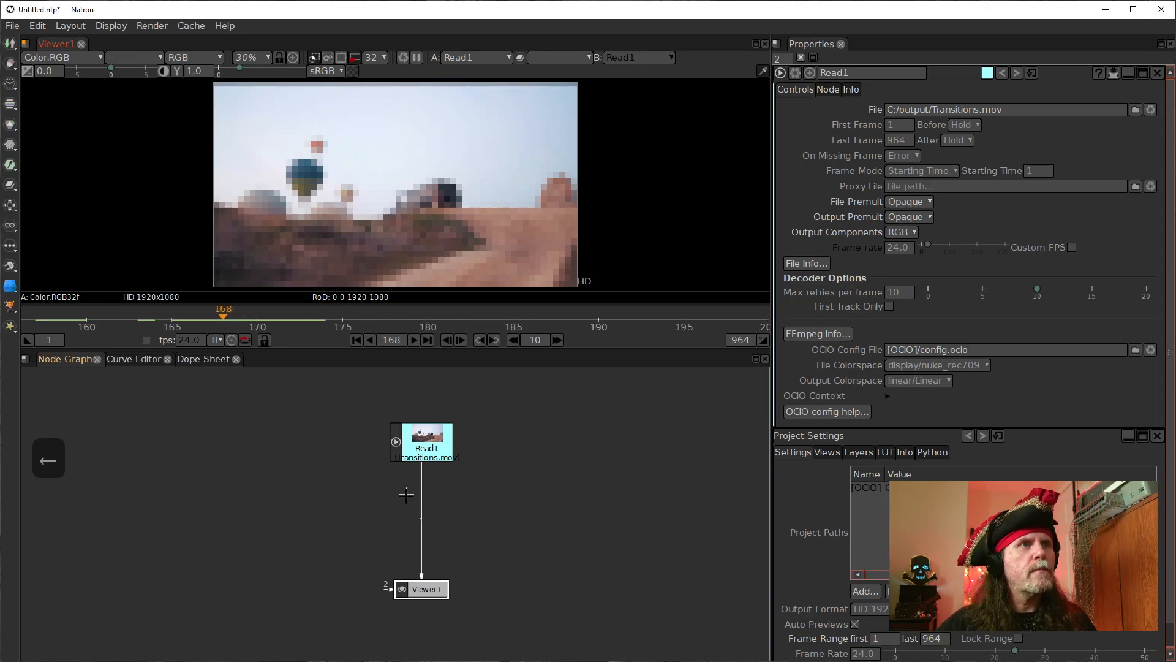
# - Move Viewer1 lower to make room and add a Mirror node directly after Read1
pyautogui.moveTo(409, 585); pyautogui.dragTo(425, 642)
pyautogui.click(424, 445)
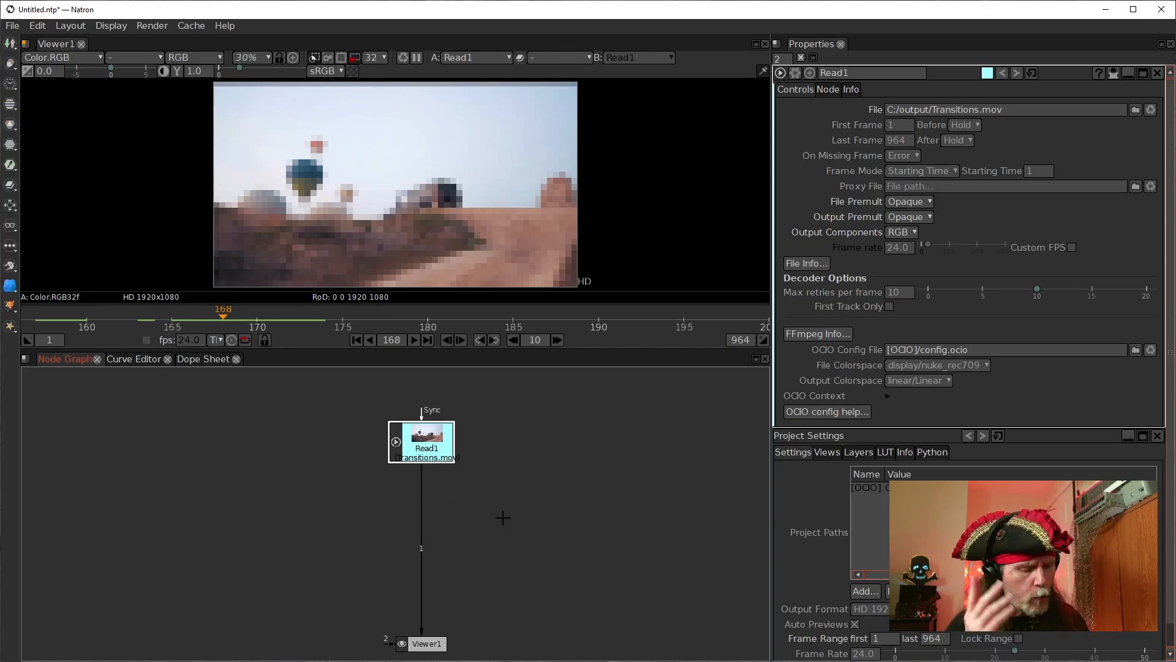
pyautogui.press('Tab')
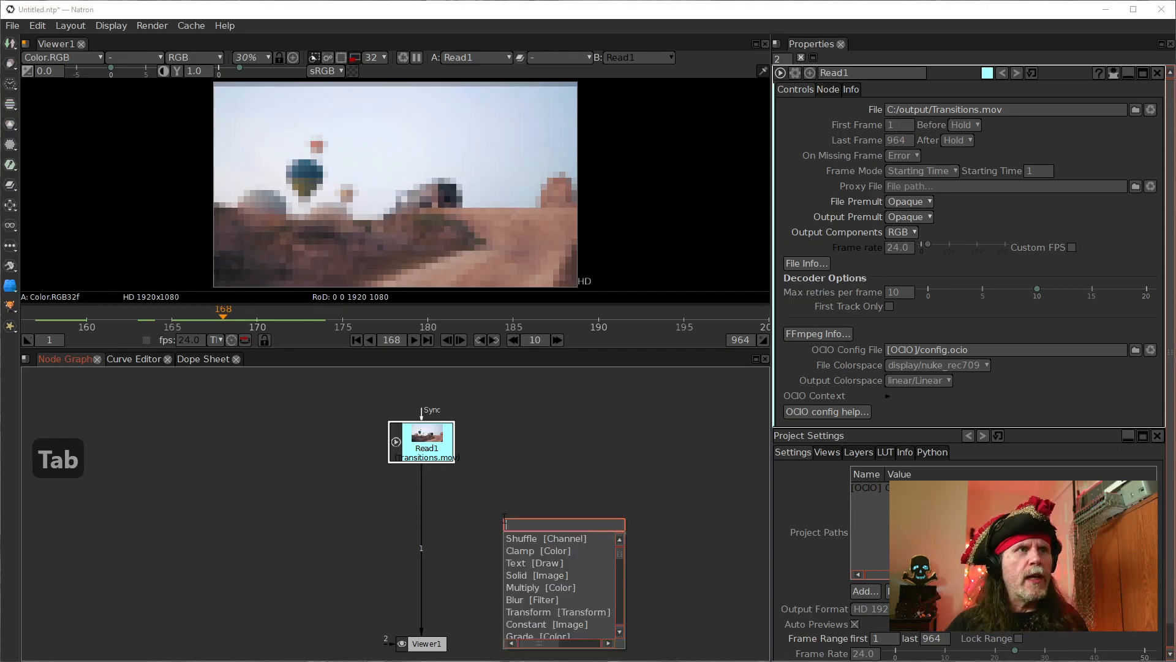
pyautogui.write('mirror')
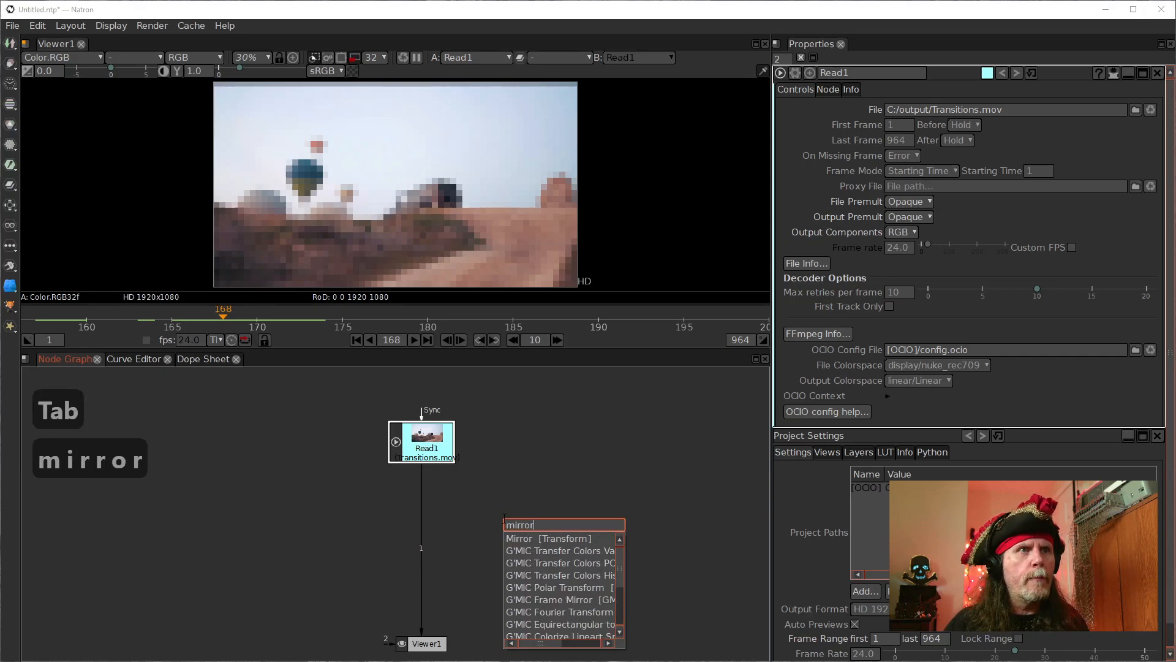
pyautogui.press('Down')
pyautogui.press('Return')
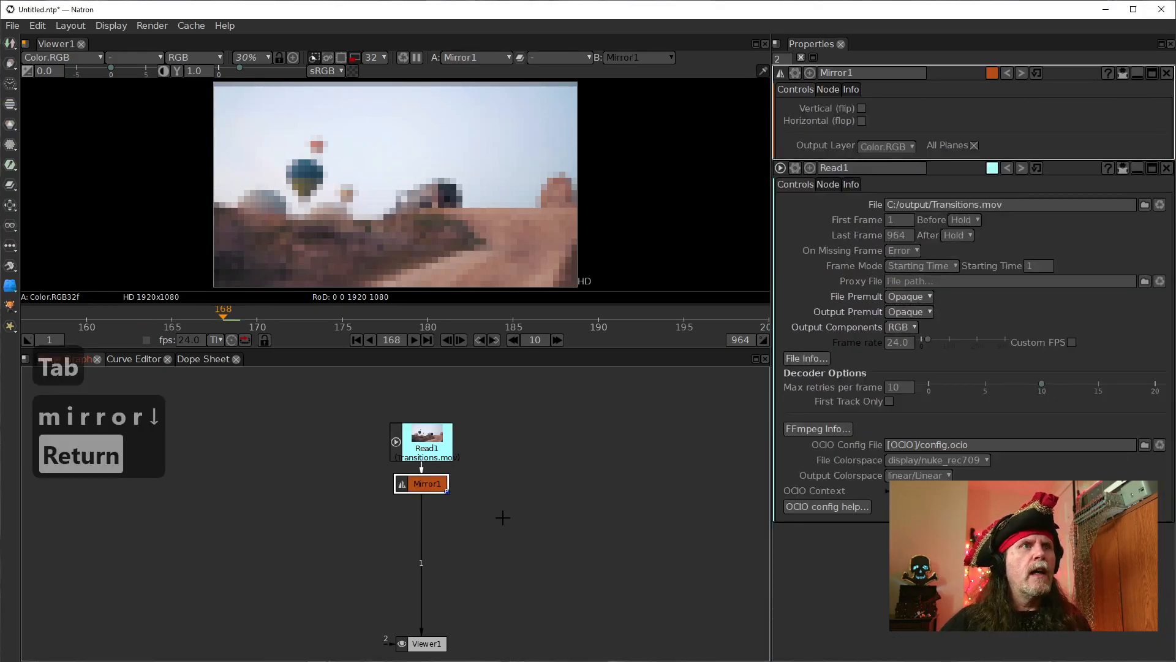
# - Try the vertical flip and the horizontal flop on the Mirror node, switching each off again
pyautogui.click(861, 108)
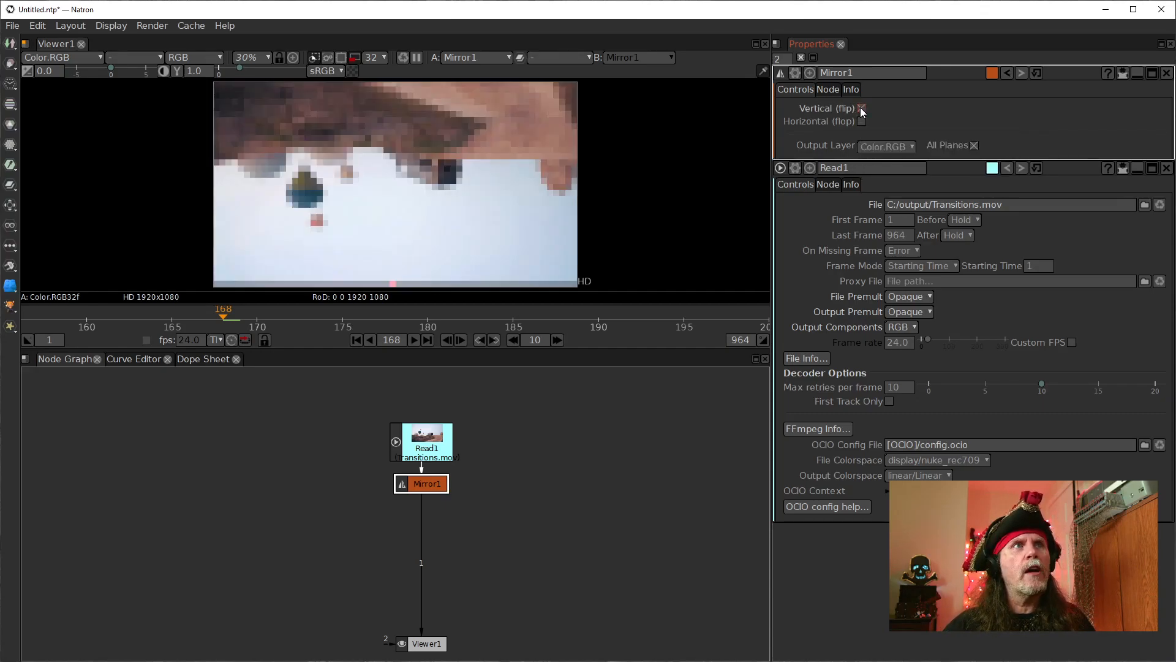
pyautogui.click(861, 108)
pyautogui.click(862, 121)
pyautogui.click(862, 122)
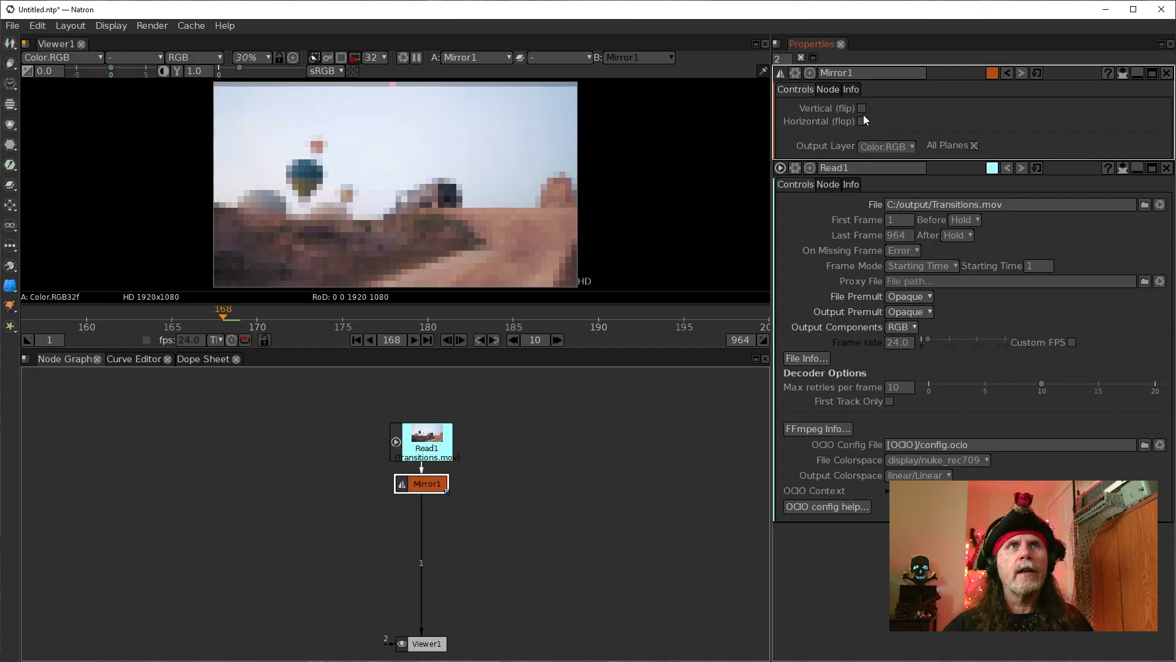
# - Set keyframes at frame 168 on the Mirror node's vertical flip and horizontal flop, both switched off
pyautogui.rightClick(861, 108)
pyautogui.click(865, 116)
pyautogui.rightClick(859, 119)
pyautogui.click(870, 124)
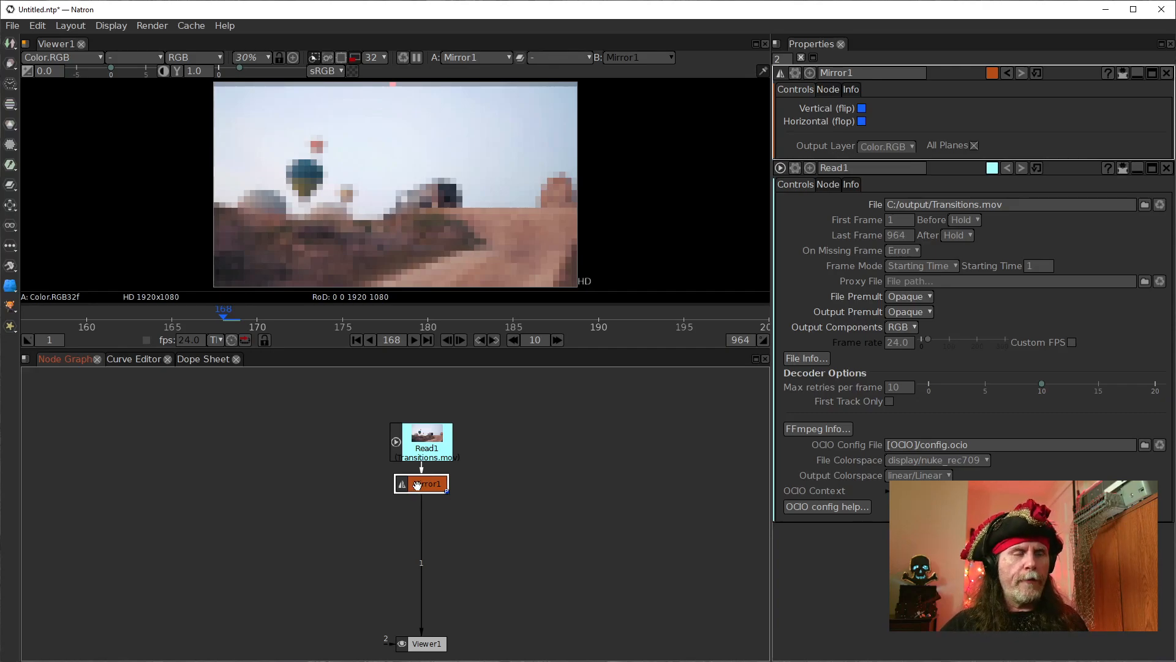
# - Add a Card3D node between Mirror1 and Viewer1
pyautogui.press('Tab')
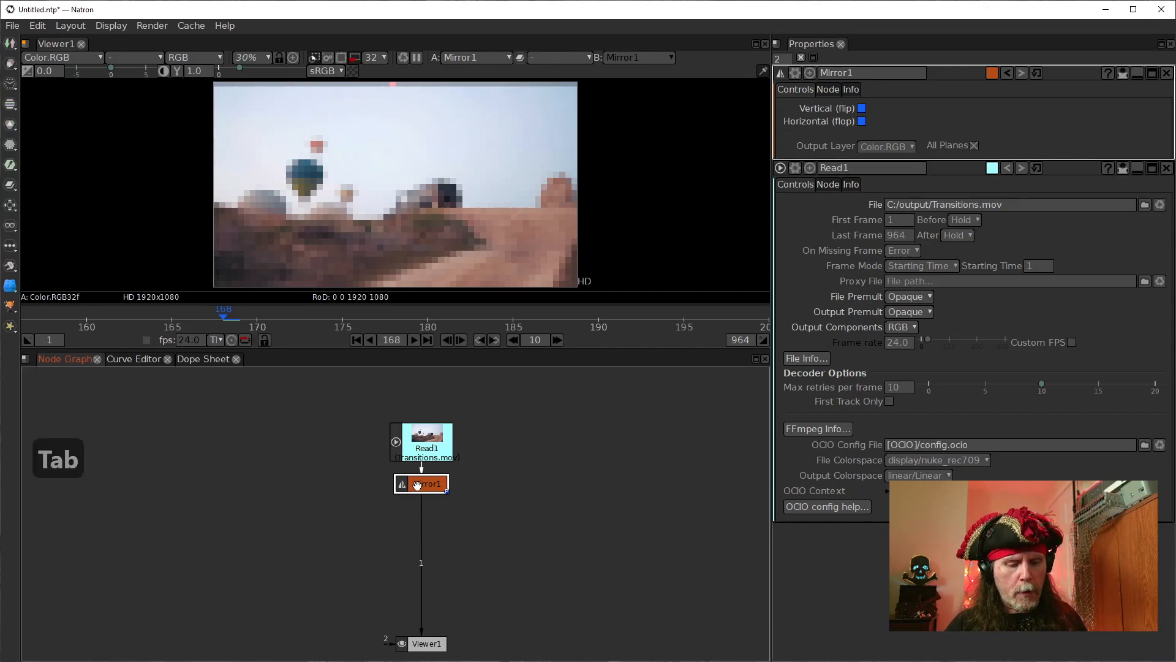
pyautogui.write('card')
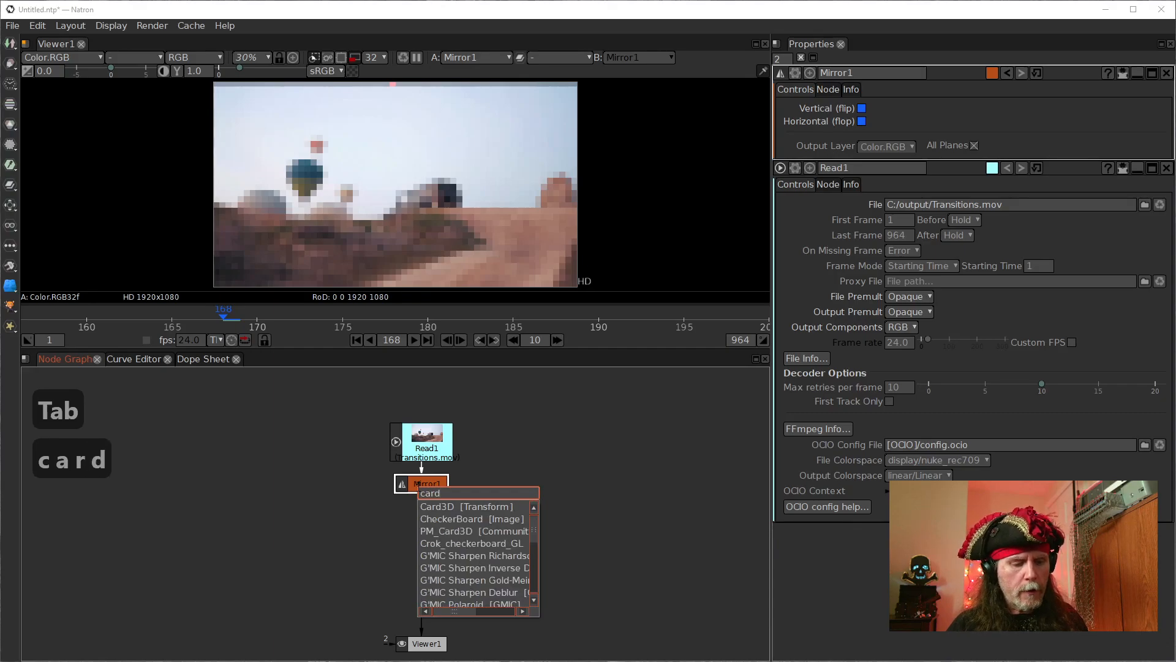
pyautogui.write('3d')
pyautogui.press('Down')
pyautogui.press('Return')
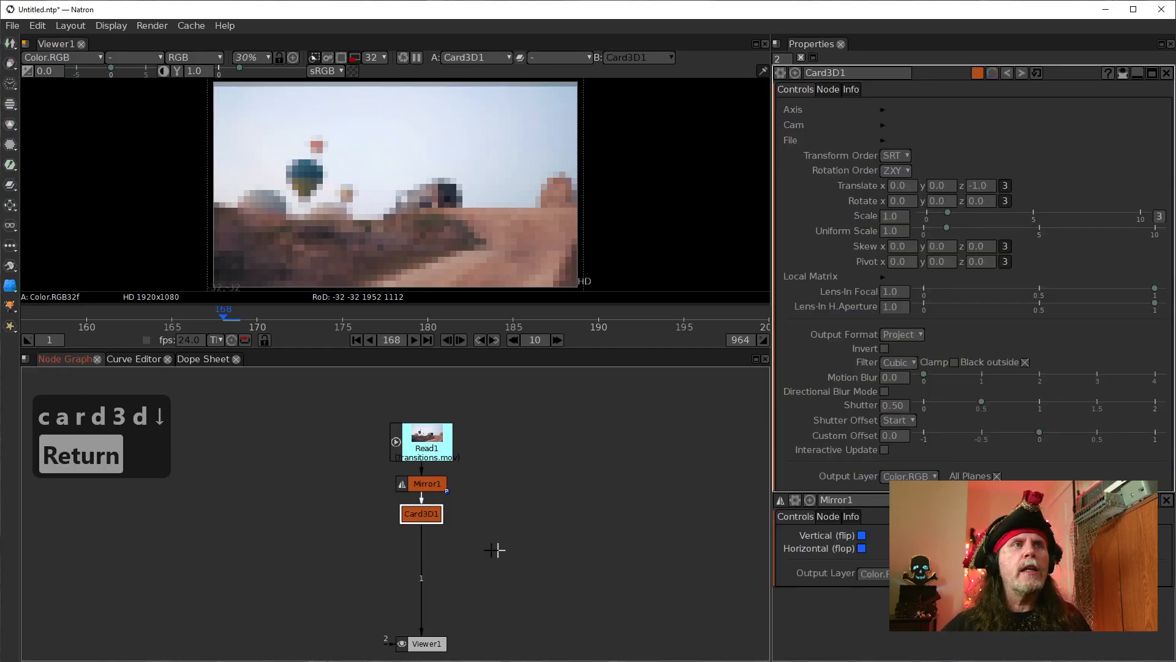
# - Add a separate Solid node, connect its source to Read1 and place it beside that node
pyautogui.click(464, 552)
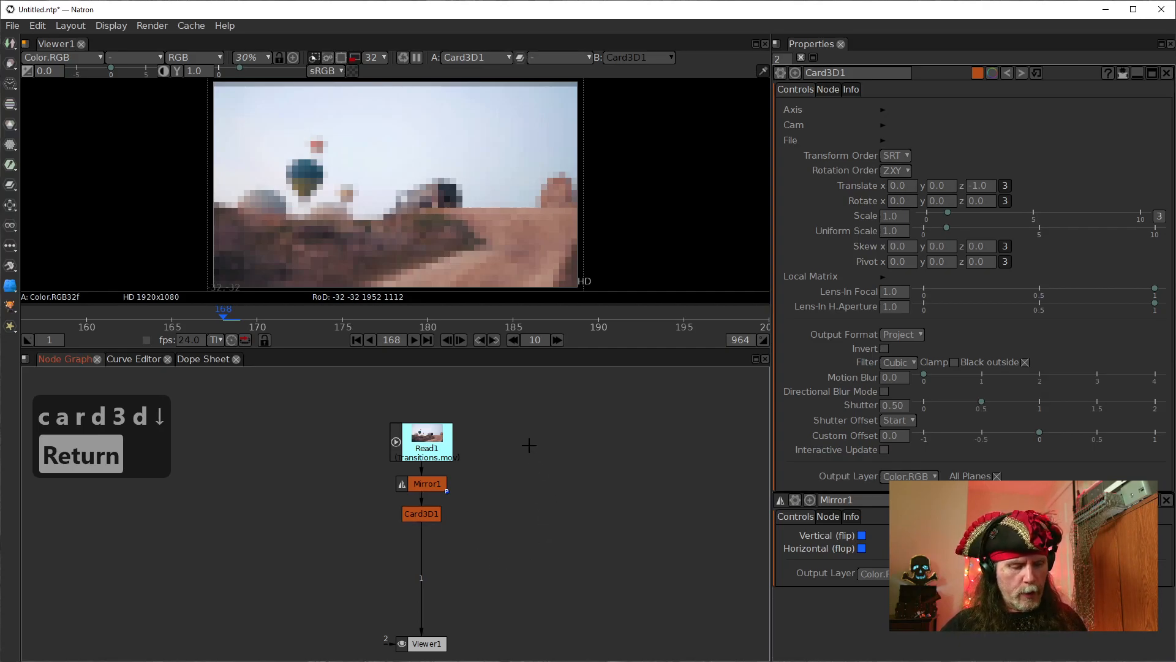
pyautogui.press('Tab')
pyautogui.write('soli')
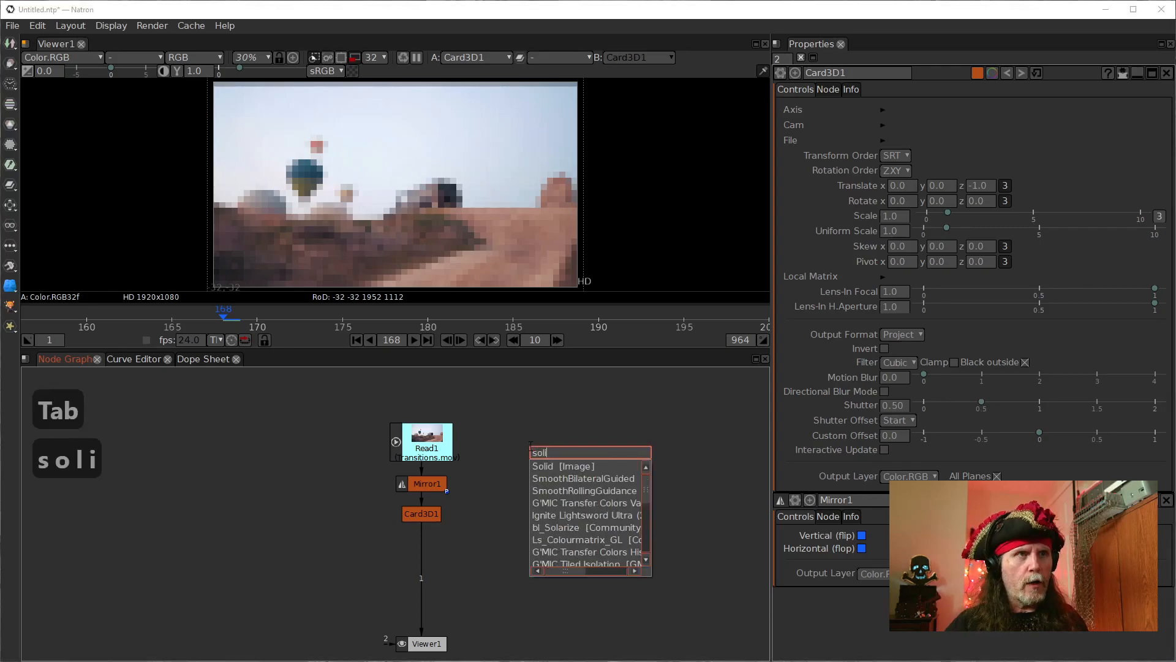
pyautogui.press('Down')
pyautogui.hotkey('shift', 'Return')
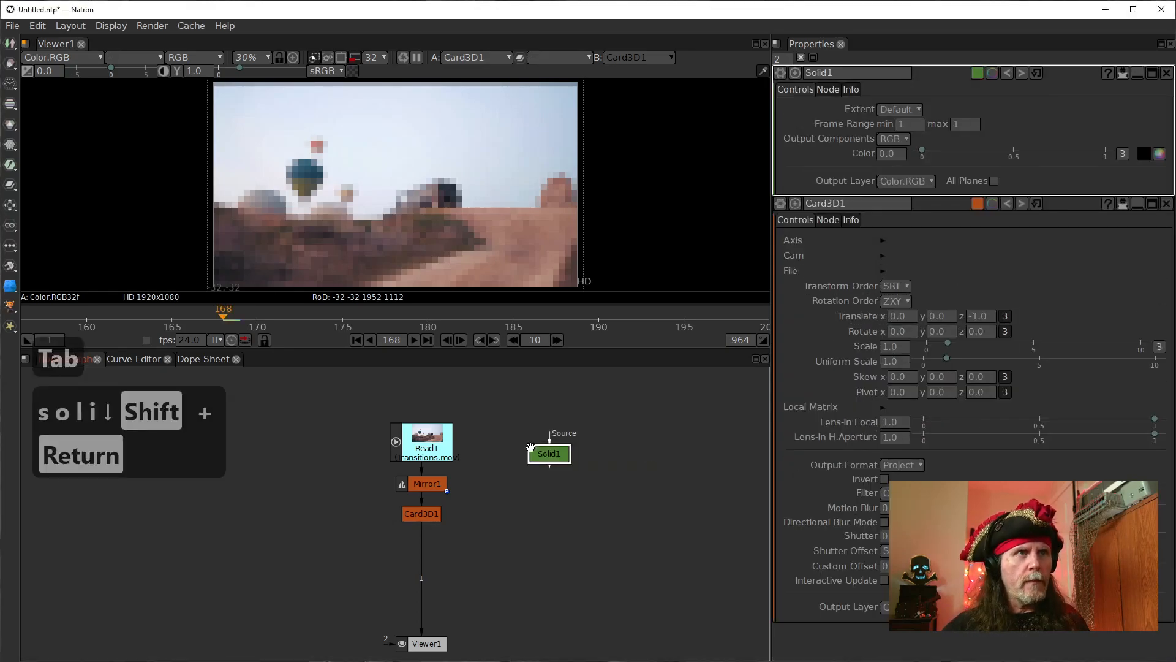
pyautogui.moveTo(549, 442); pyautogui.dragTo(440, 452)
pyautogui.moveTo(543, 455); pyautogui.dragTo(512, 441)
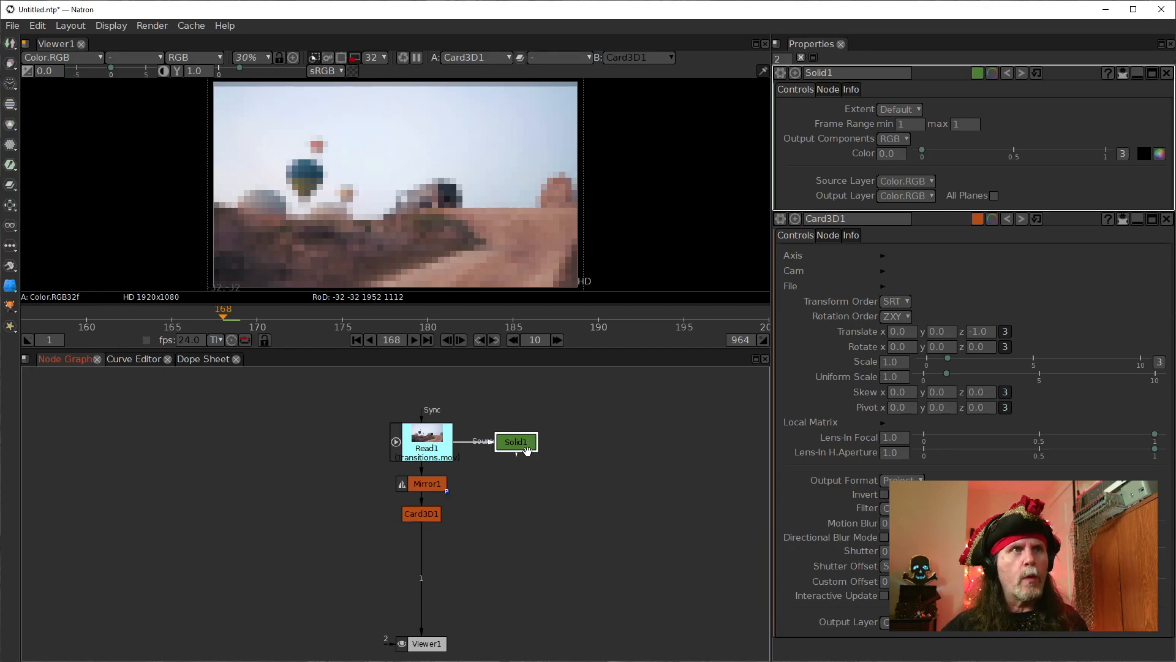
# - Merge Card3D1 as input A over Solid1 as input B, placing the Merge node in line between Card3D1 and Viewer1
pyautogui.press('m')
pyautogui.moveTo(512, 475); pyautogui.dragTo(409, 511)
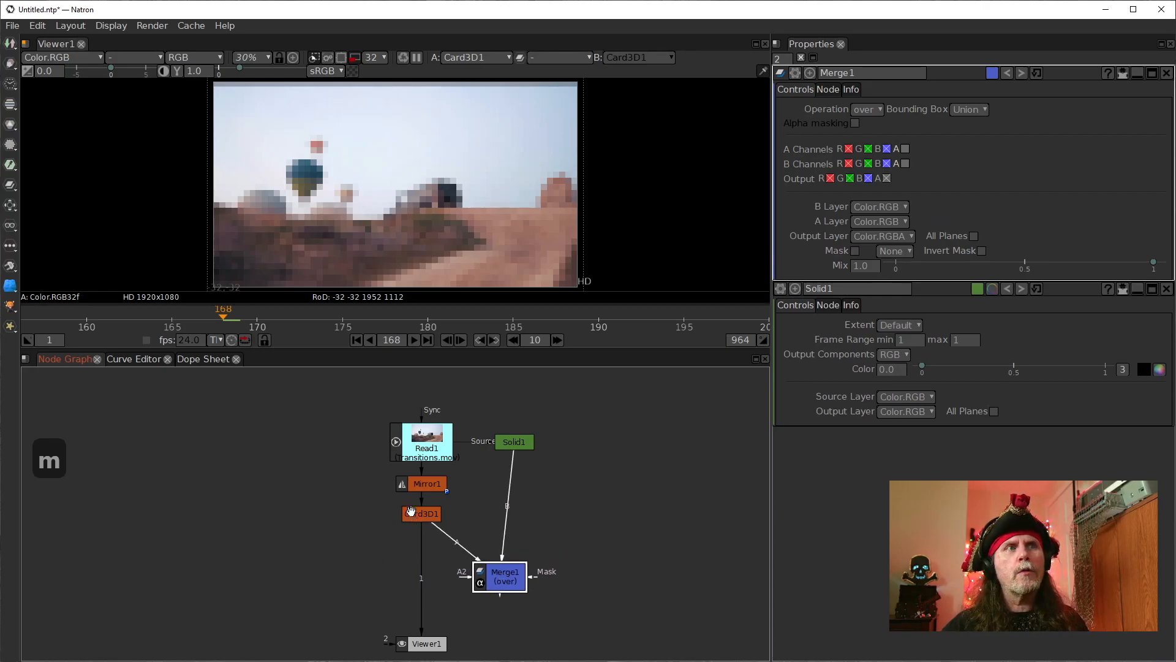
pyautogui.moveTo(421, 589)
pyautogui.mouseDown()
pyautogui.moveTo(515, 587)
pyautogui.moveTo(397, 575)
pyautogui.moveTo(425, 577)
pyautogui.mouseUp()
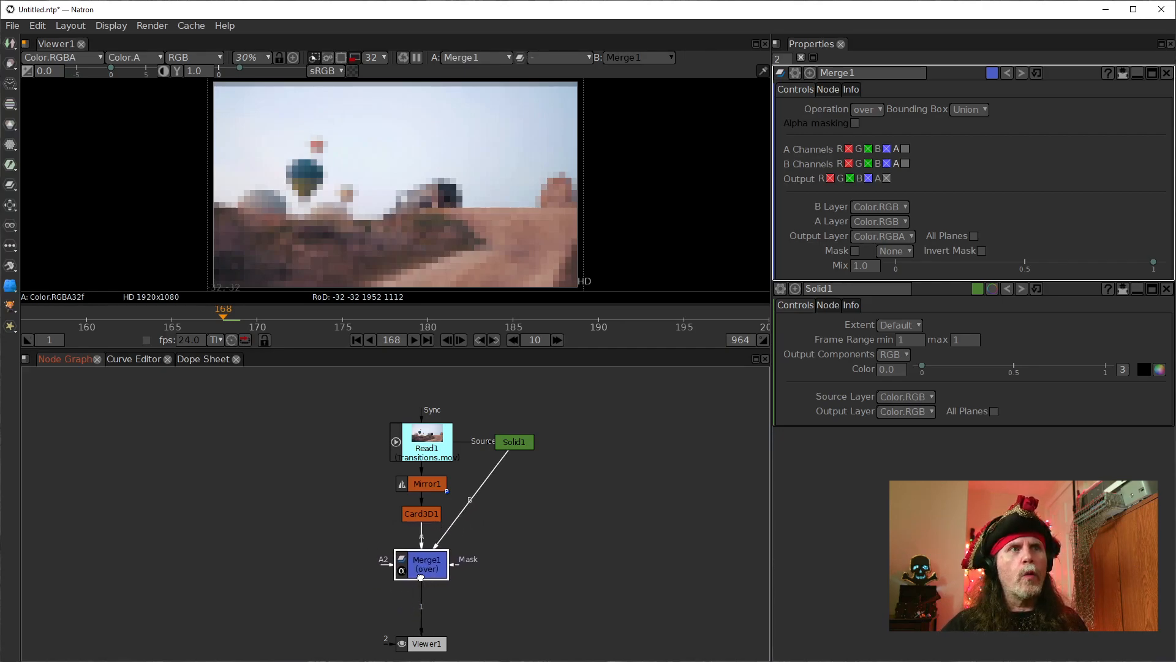
# - Insert a dot in the connection from Solid1 to Merge1 and position it below Solid1, level with Merge1
pyautogui.keyDown('ctrl'); pyautogui.click(472, 503); pyautogui.keyUp('ctrl')
pyautogui.moveTo(473, 496); pyautogui.dragTo(512, 562)
pyautogui.click(421, 563)
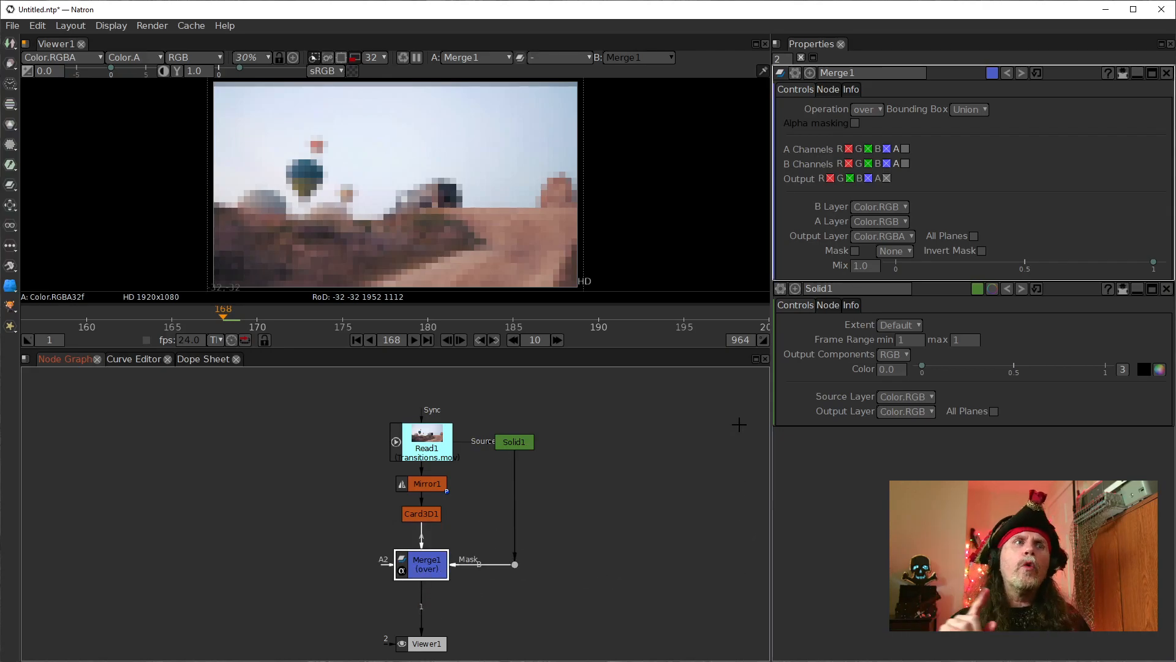
# - Set the bounding box of Merge1 to B
pyautogui.click(984, 110)
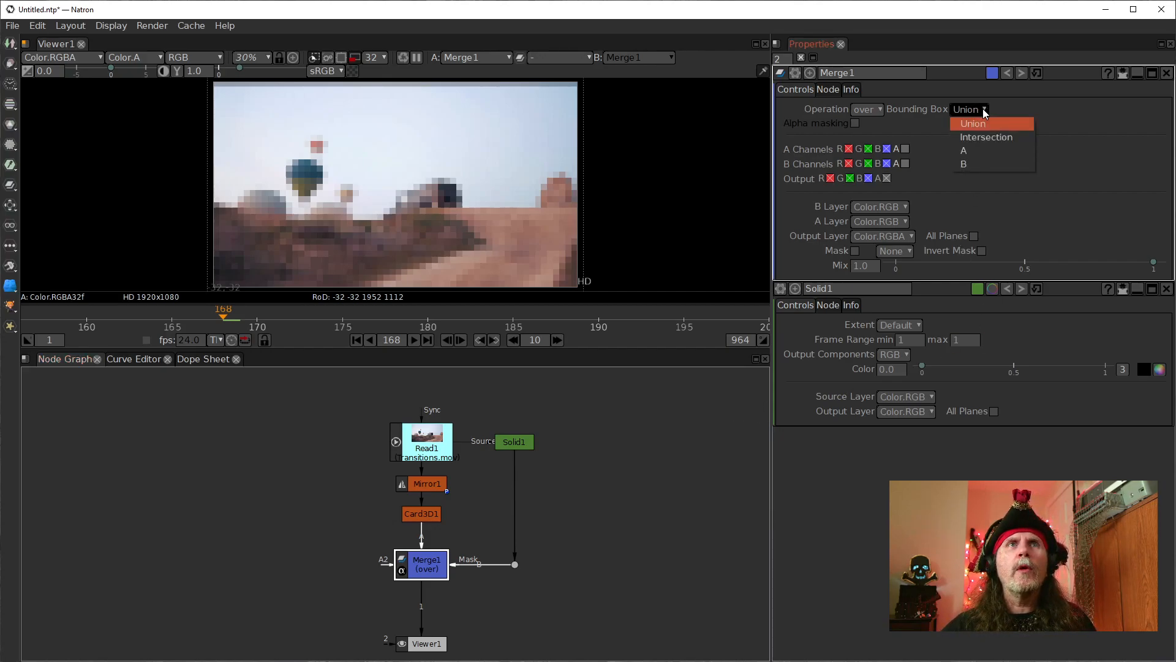
pyautogui.click(980, 166)
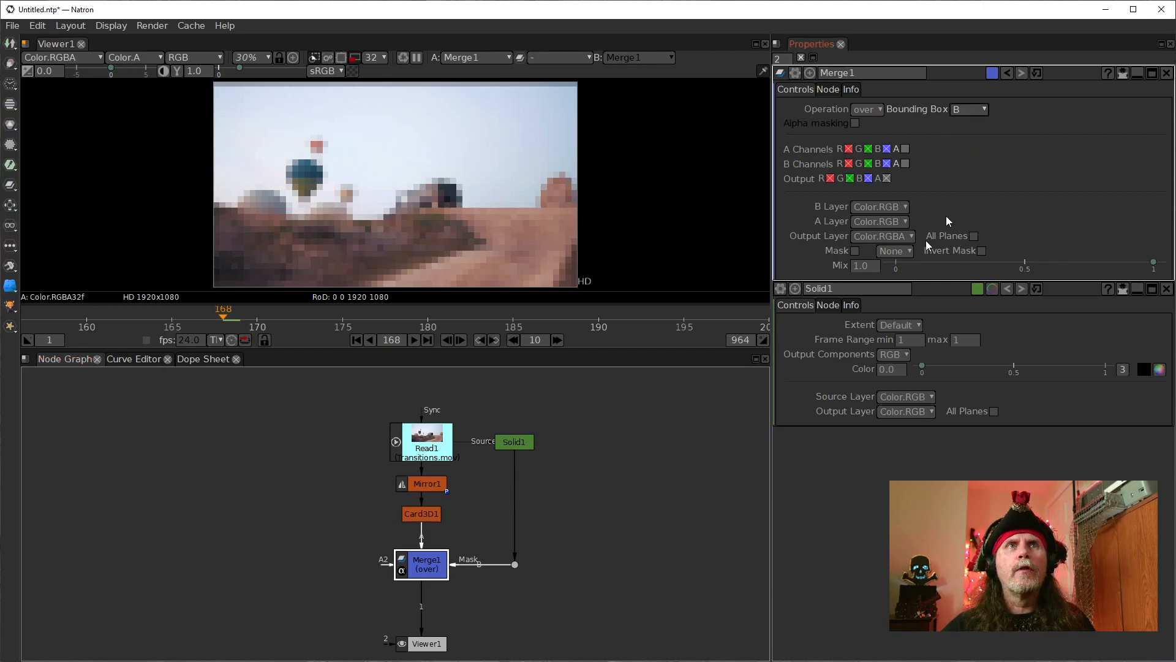
pyautogui.click(525, 440)
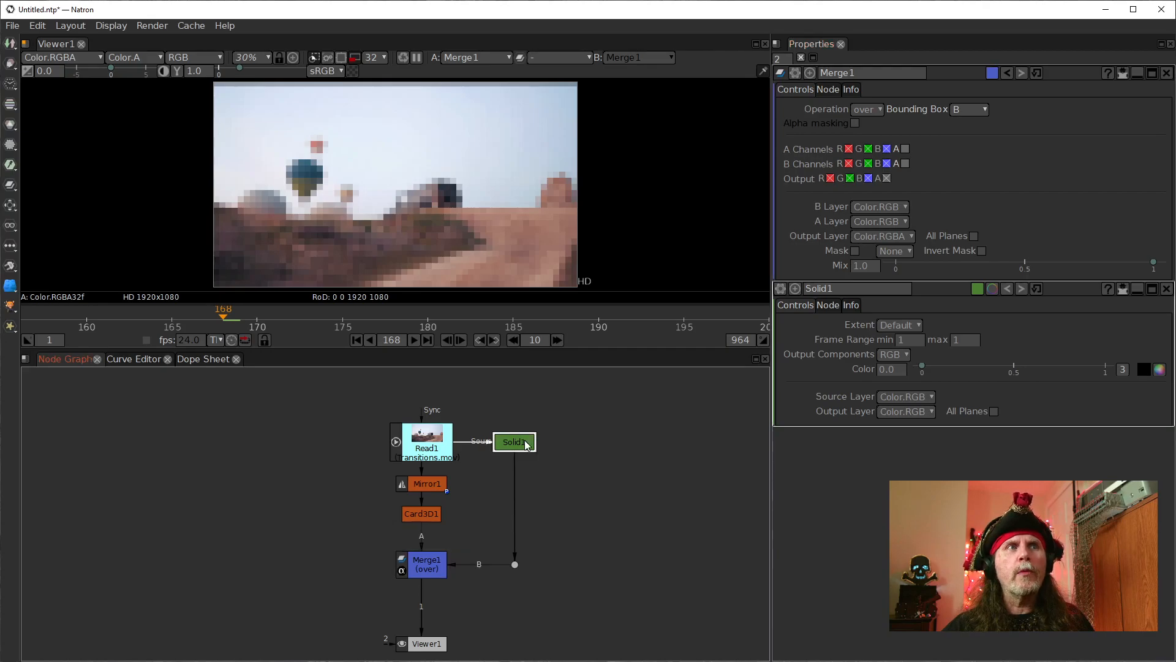
pyautogui.click(423, 518)
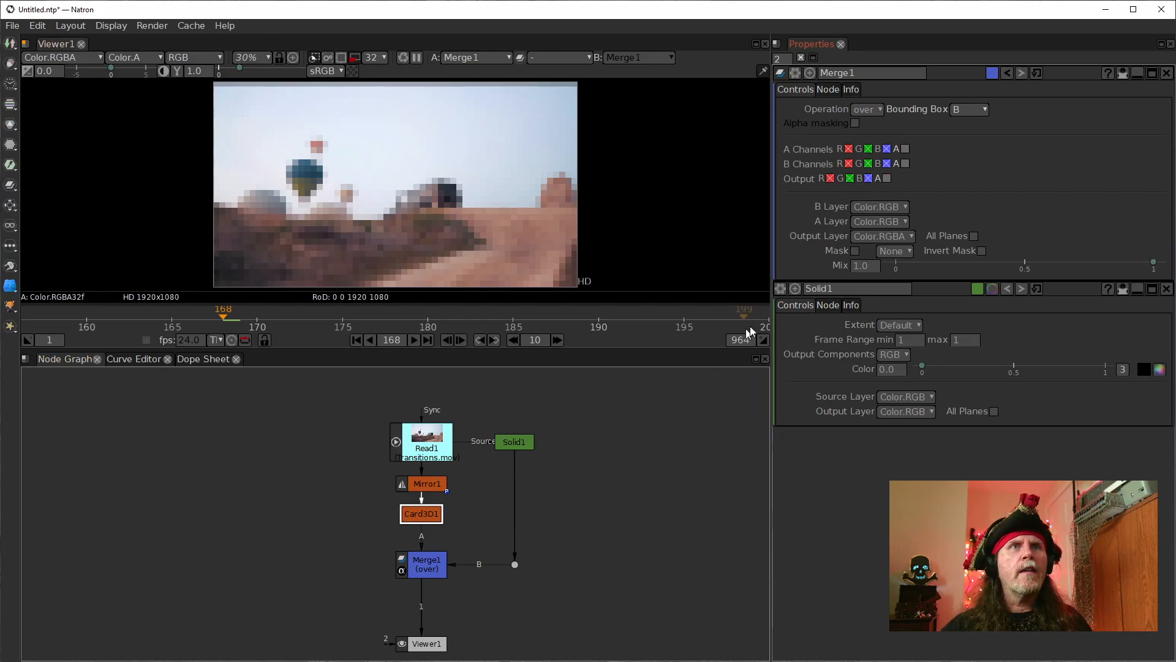
pyautogui.click(910, 237)
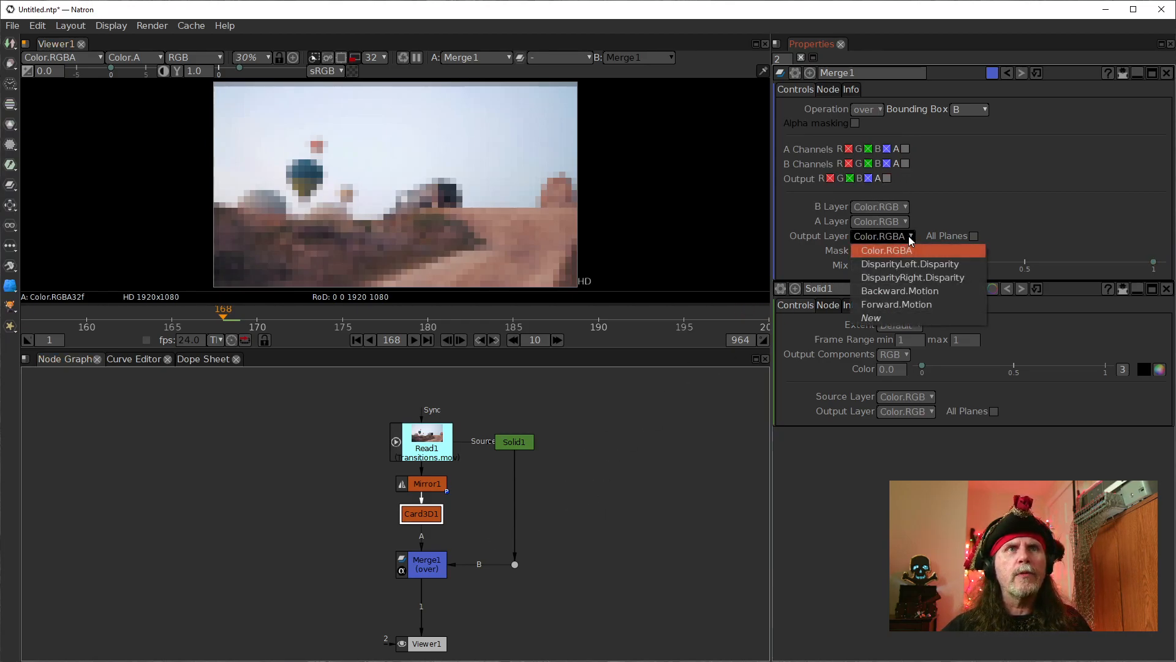
pyautogui.click(978, 219)
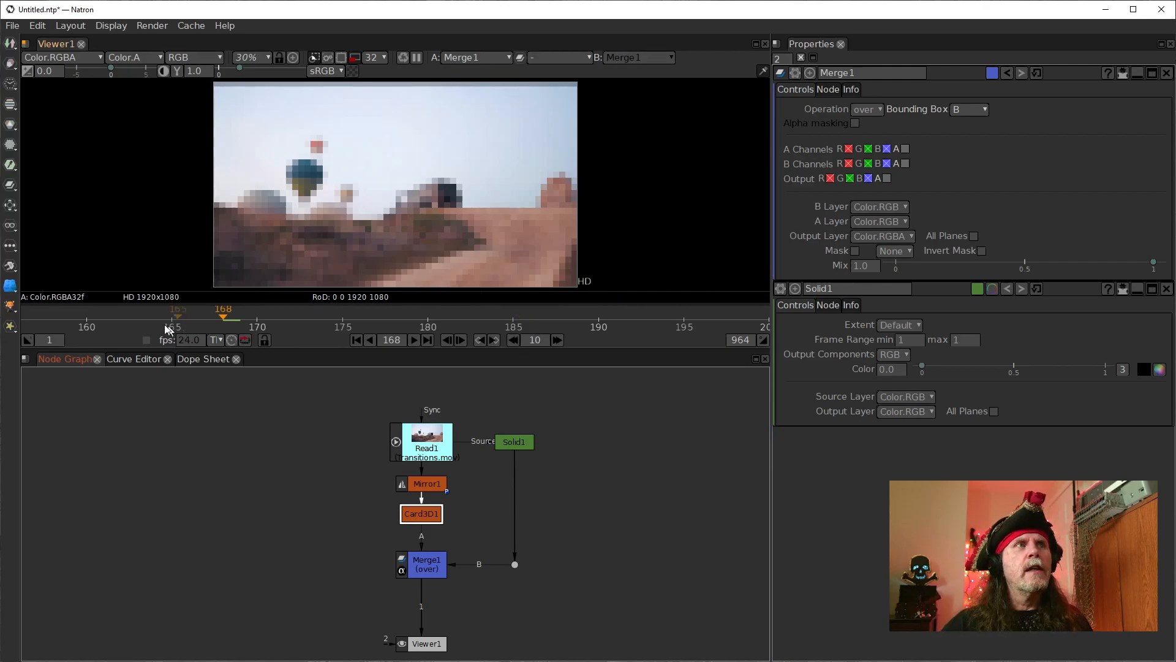
# - Go back ten frames from the cut at frame 168 to frame 158 on the timeline
pyautogui.press('Right')
pyautogui.press('Left')
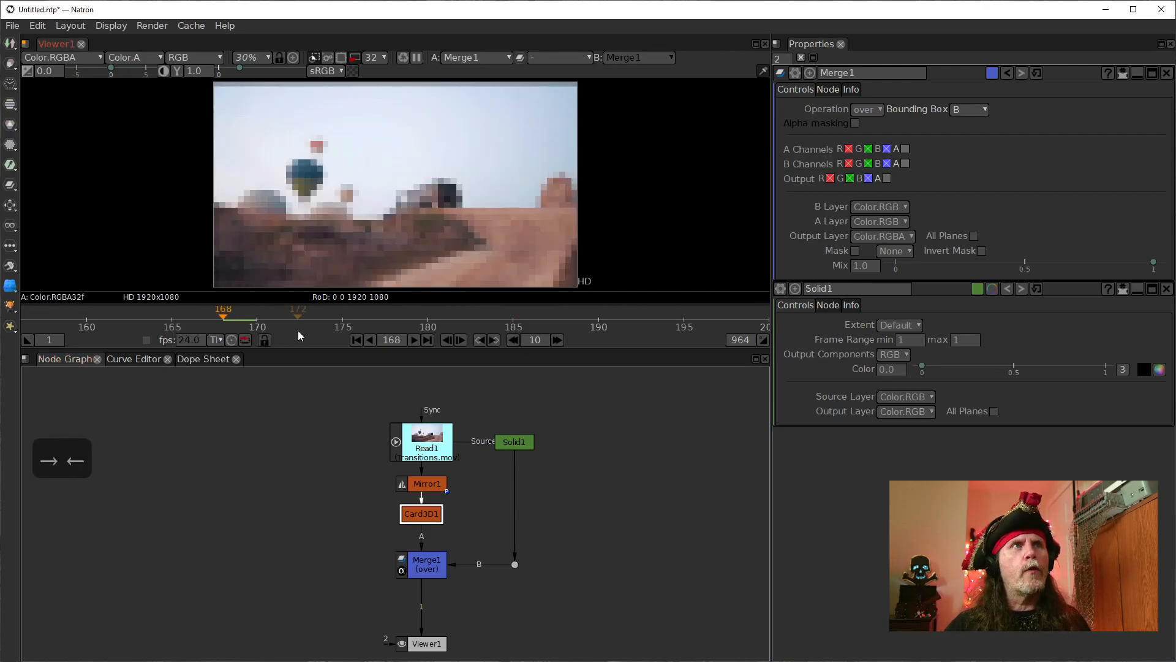
pyautogui.click(514, 340)
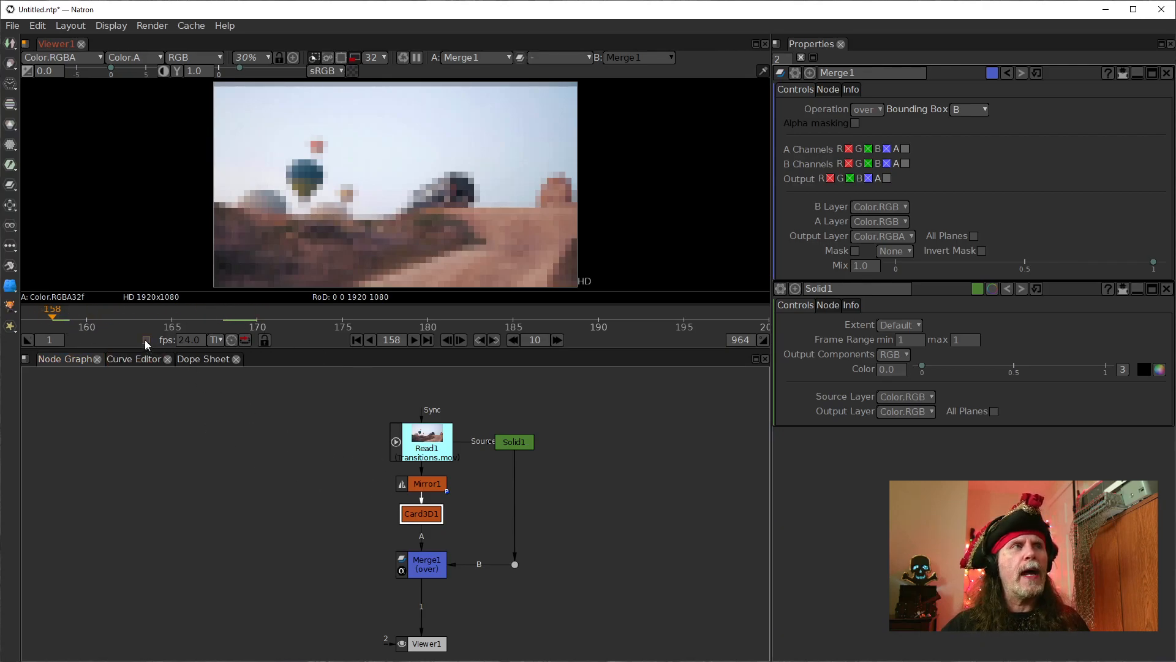
pyautogui.scroll(-10, 139, 323)
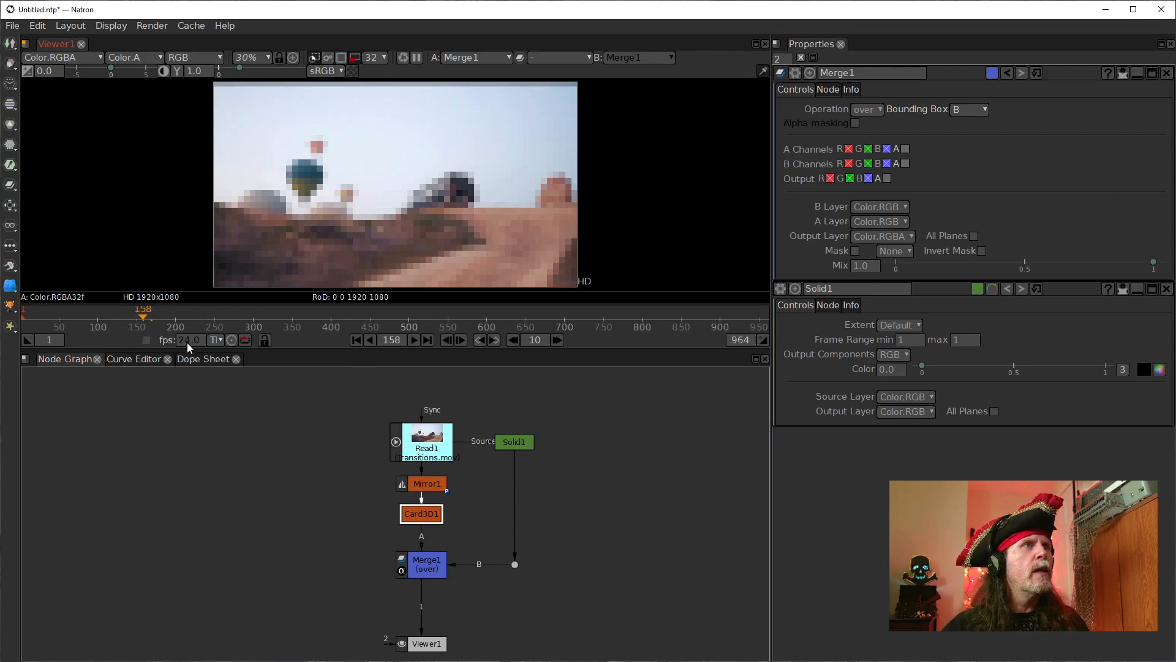
pyautogui.scroll(8, 158, 322)
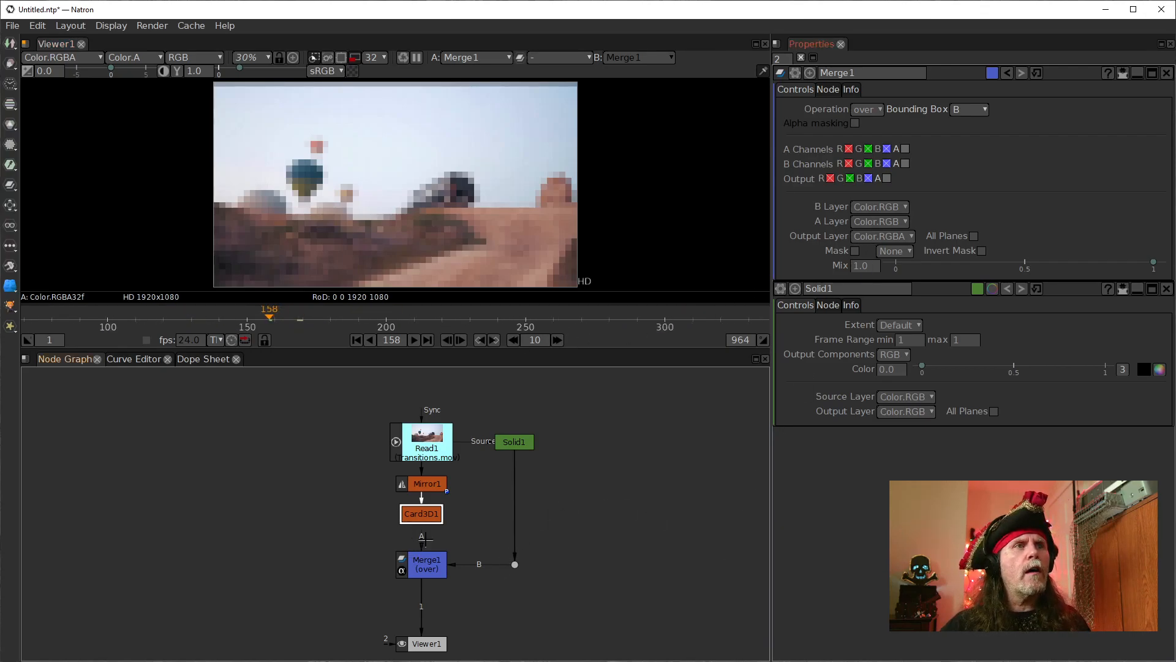
# - Open the Card3D1 properties and limit the number of open node property panels to 1
pyautogui.doubleClick(421, 511)
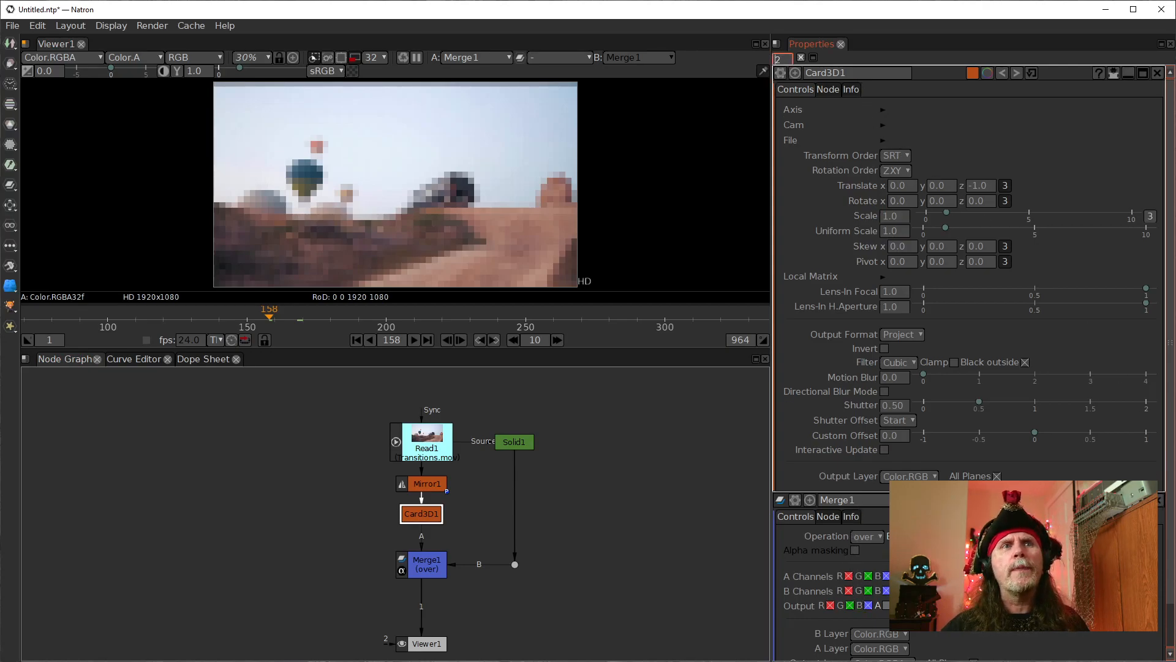
pyautogui.doubleClick(427, 483)
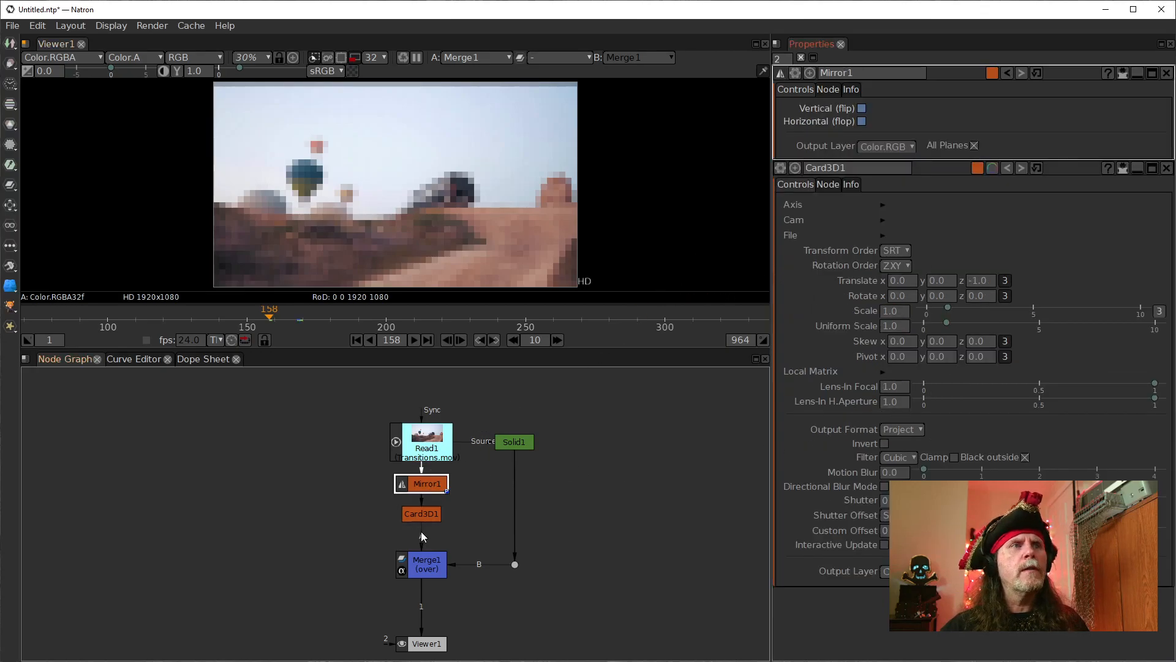
pyautogui.doubleClick(421, 515)
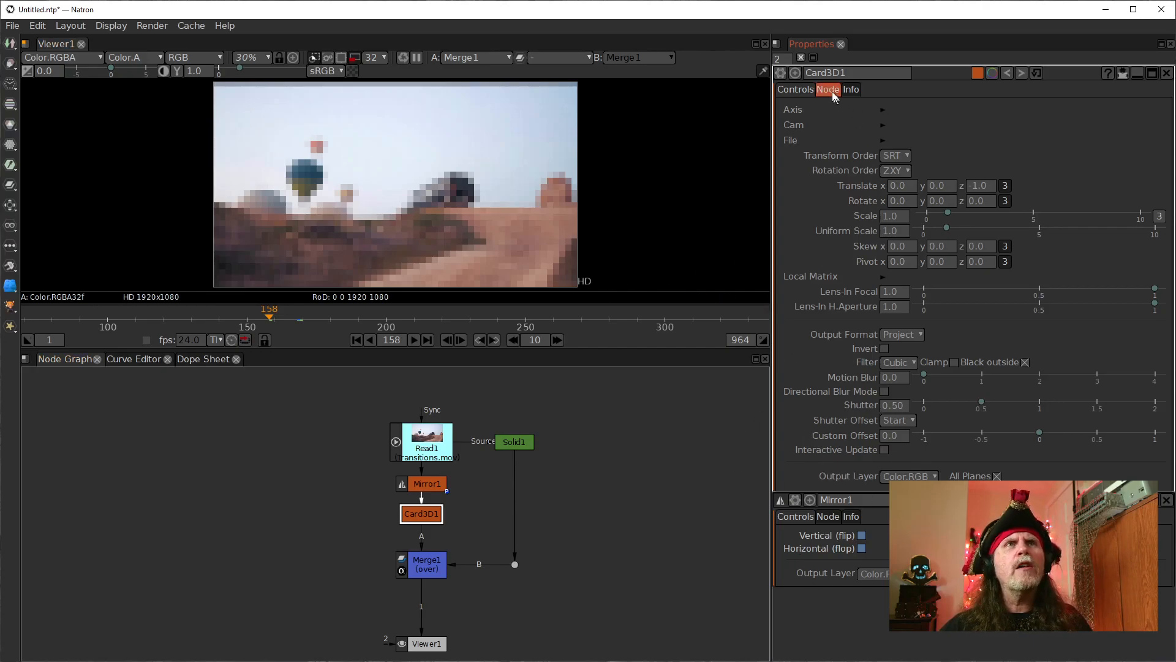
pyautogui.moveTo(786, 61); pyautogui.dragTo(777, 61)
pyautogui.write('1')
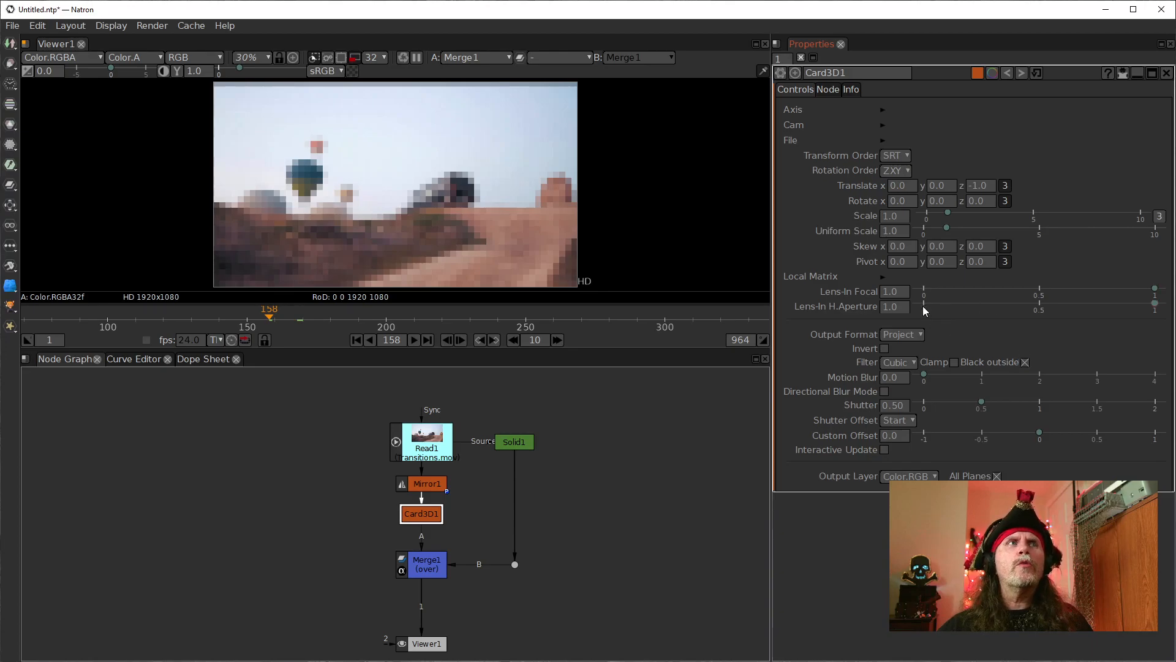
# - Set a keyframe on all dimensions of Card3D1's Rotate at frame 158
pyautogui.click(889, 215)
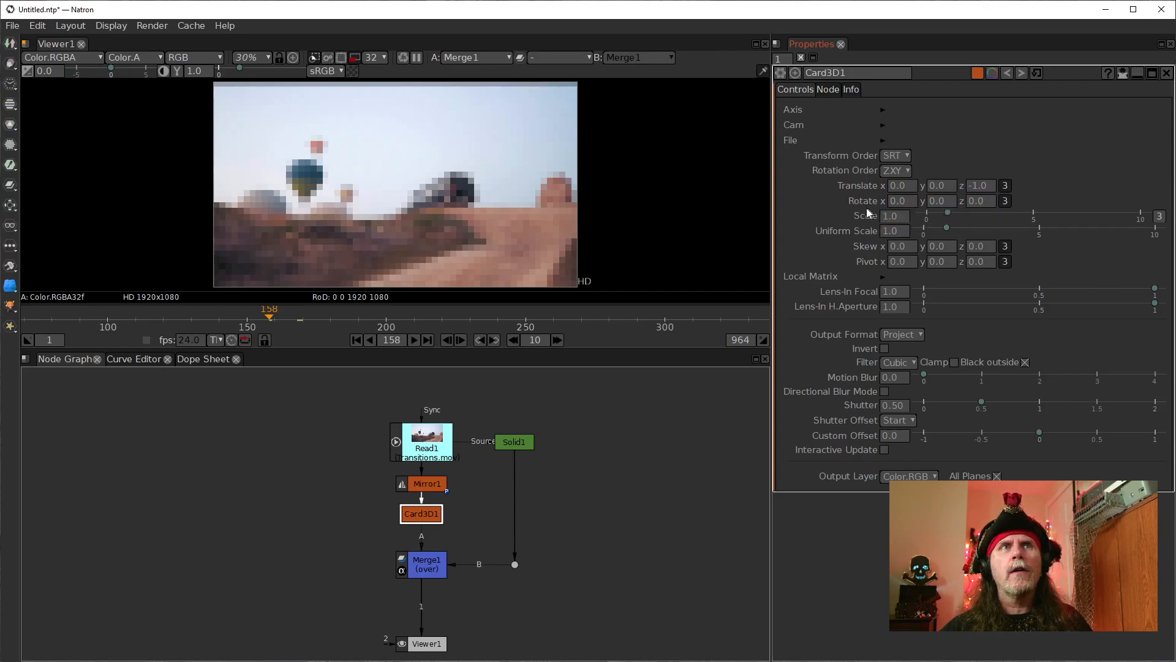
pyautogui.rightClick(905, 200)
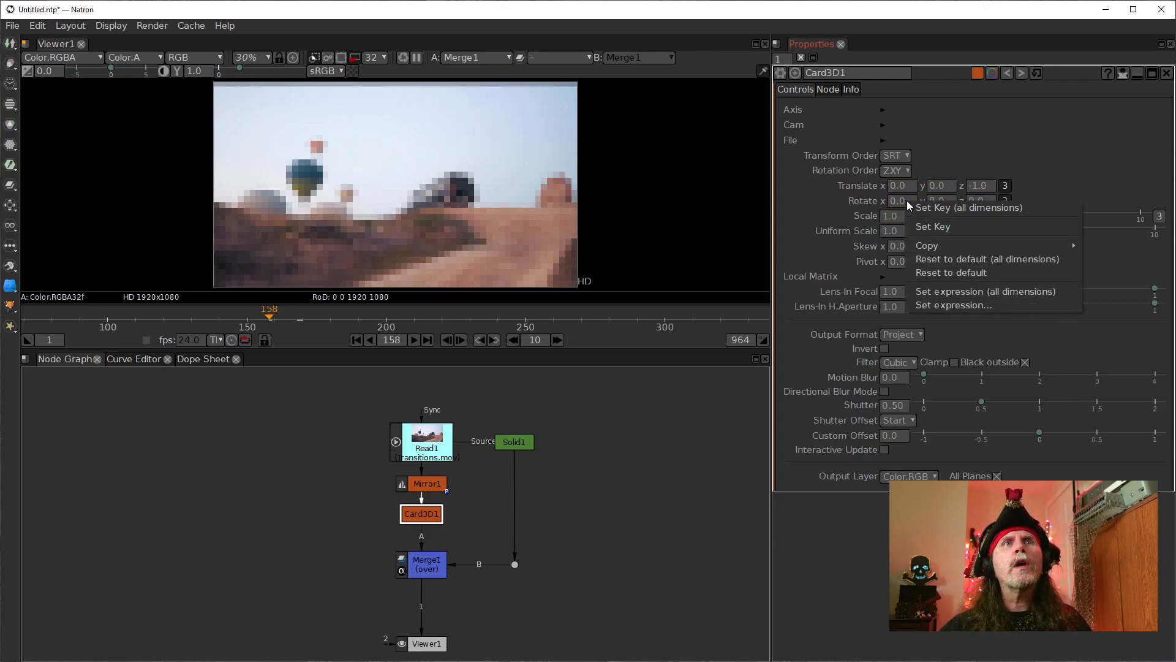
pyautogui.click(948, 206)
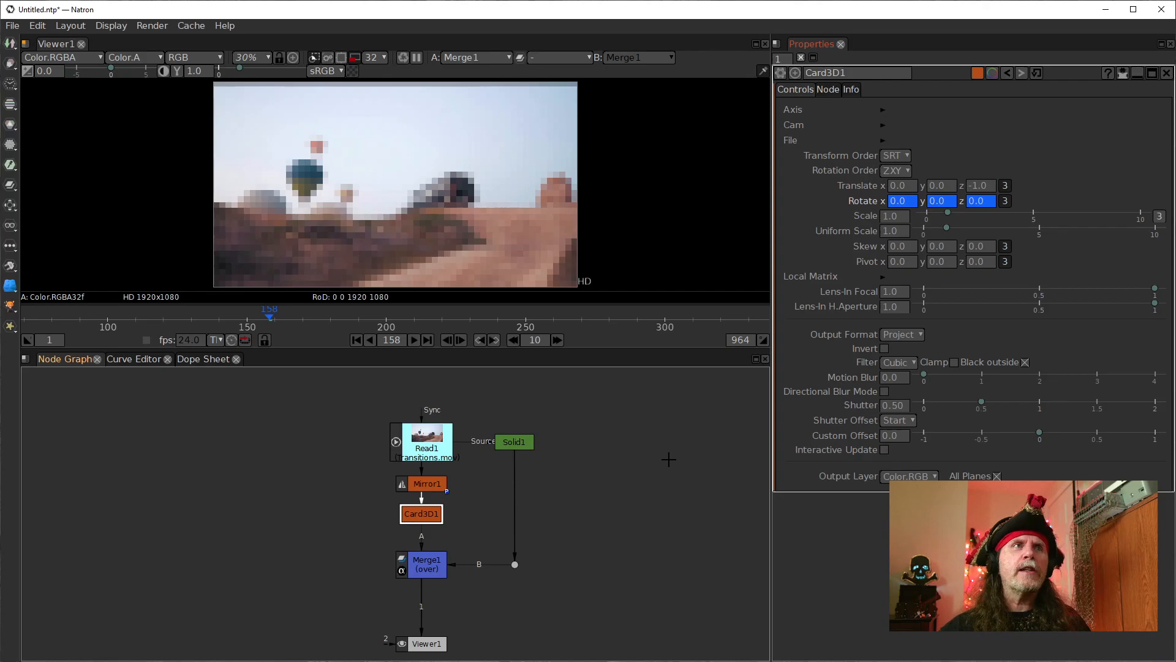
# - Go to frame 179, ten frames past frame 169, and key all dimensions of Card3D1's Rotate
pyautogui.click(557, 340)
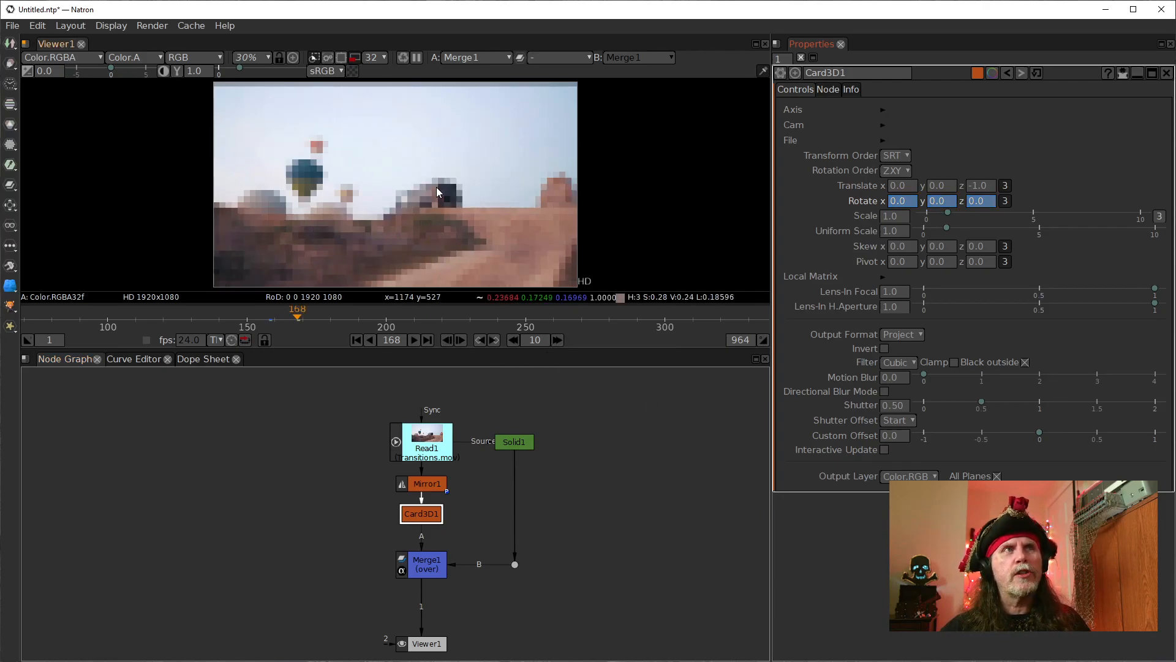
pyautogui.click(460, 340)
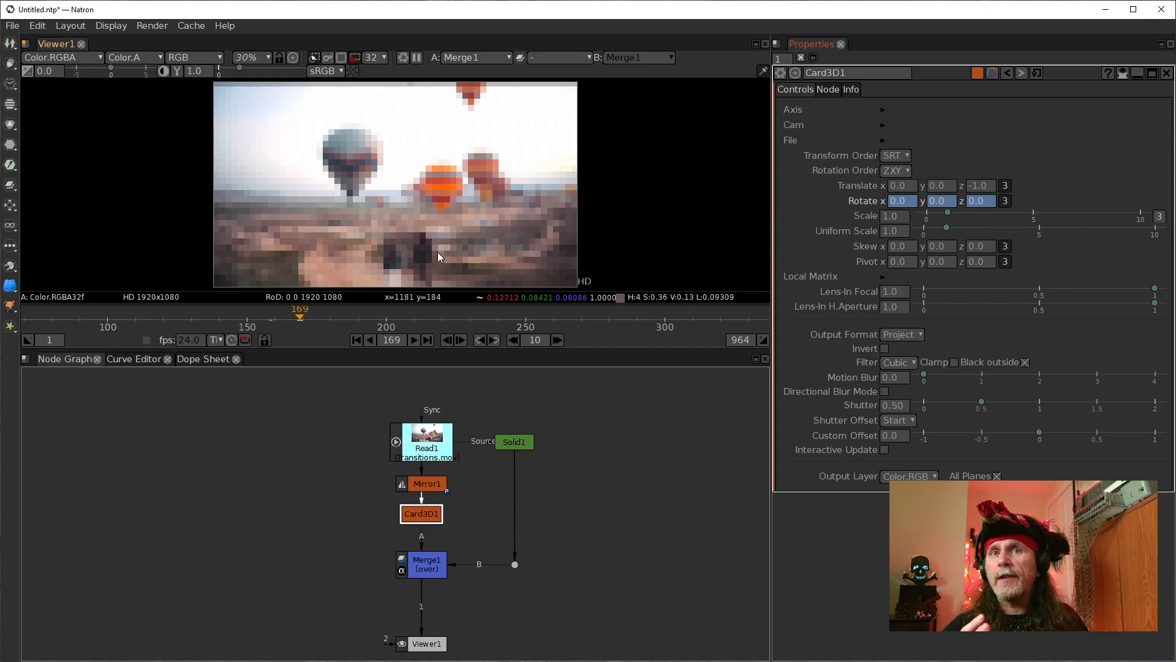
pyautogui.click(557, 340)
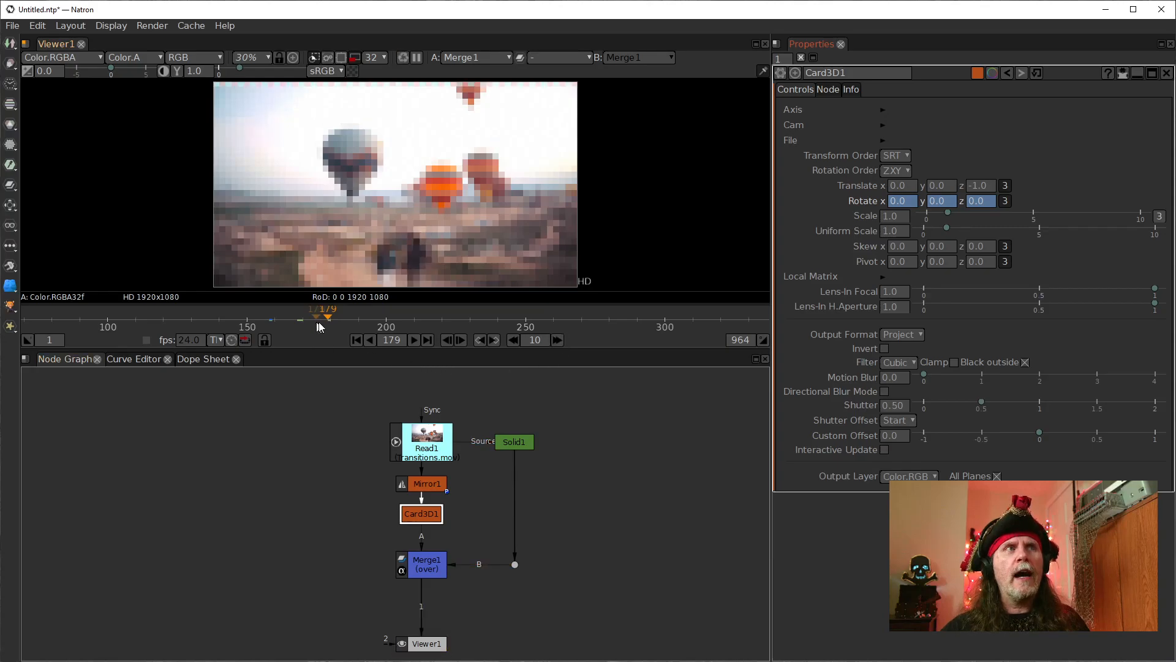
pyautogui.rightClick(905, 204)
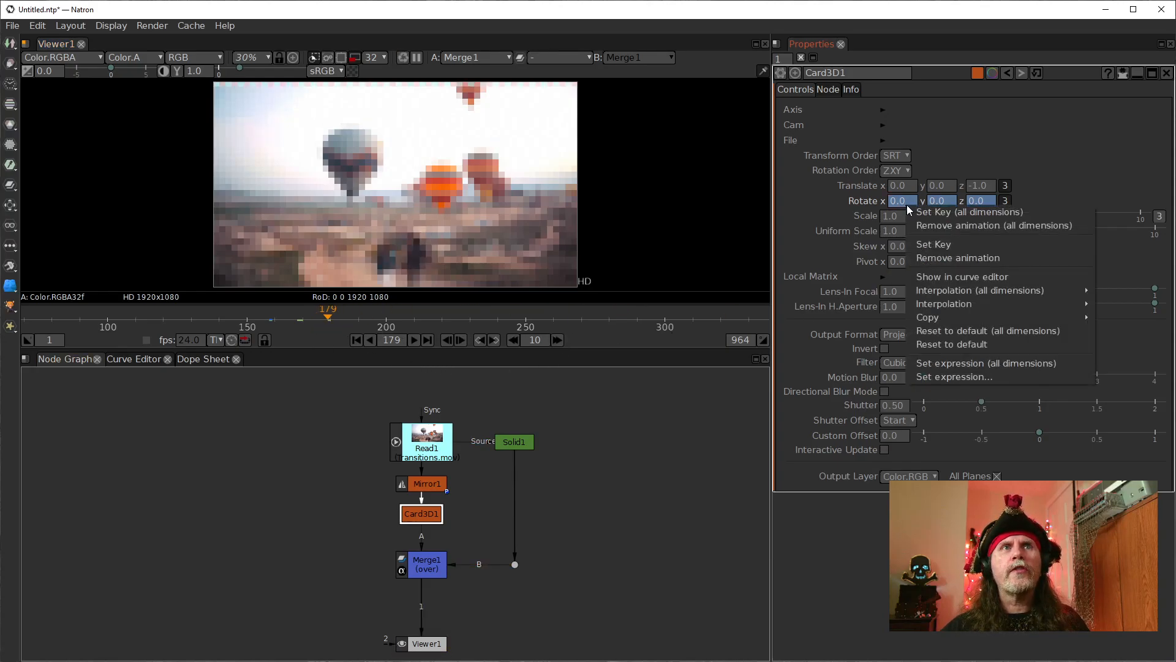
pyautogui.click(946, 215)
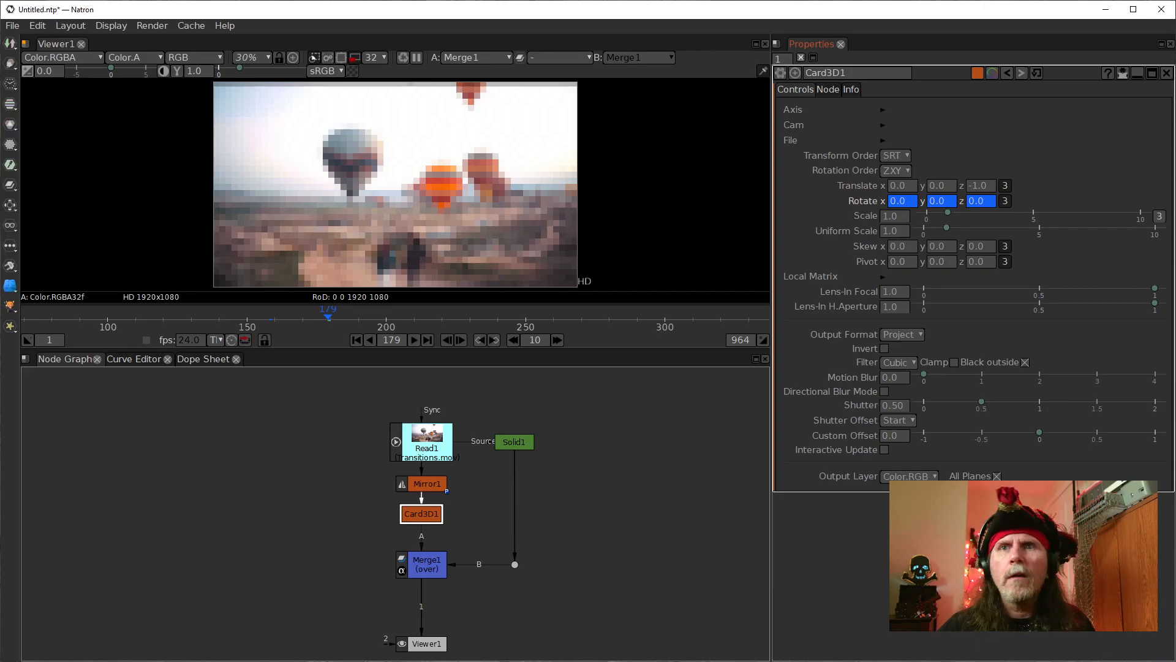
# - Switch to VLC media player playing Transition_final_live.mp4 and view the video at 1:2 Half zoom
pyautogui.click(153, 661)
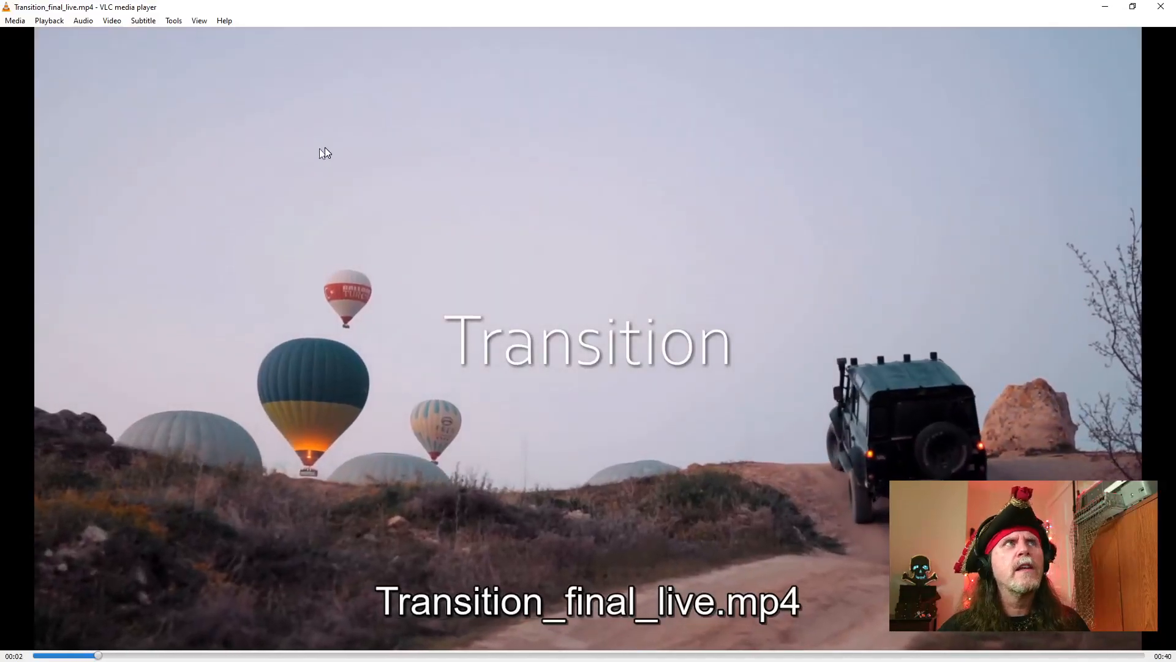
pyautogui.rightClick(301, 177)
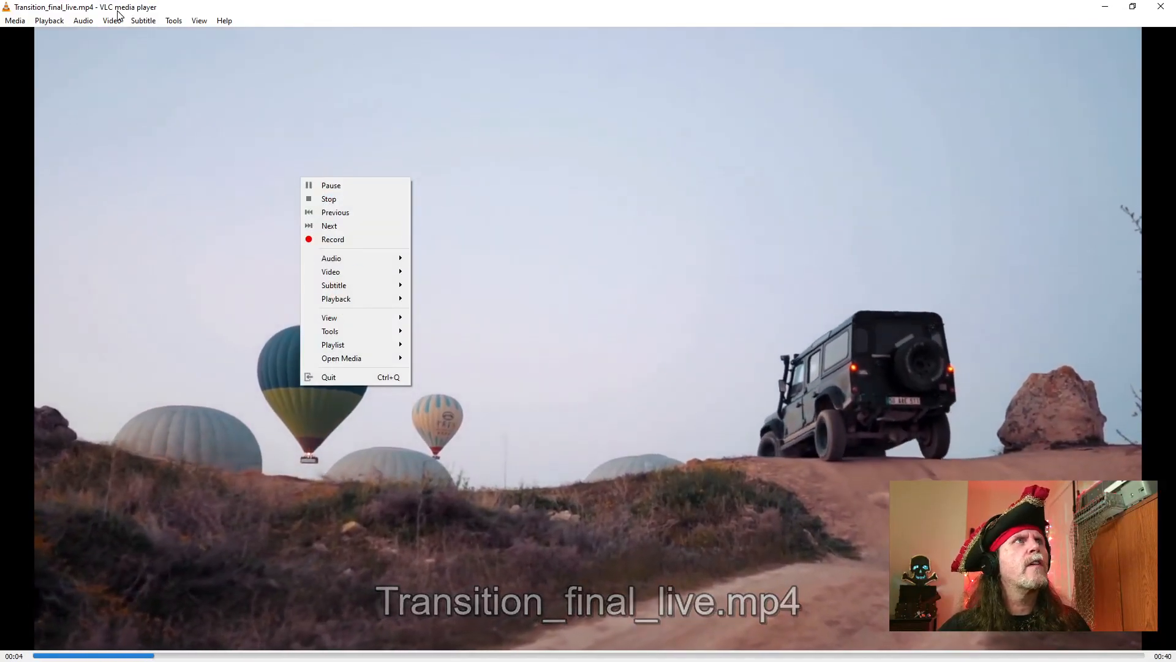
pyautogui.click(109, 22)
pyautogui.moveTo(144, 101)
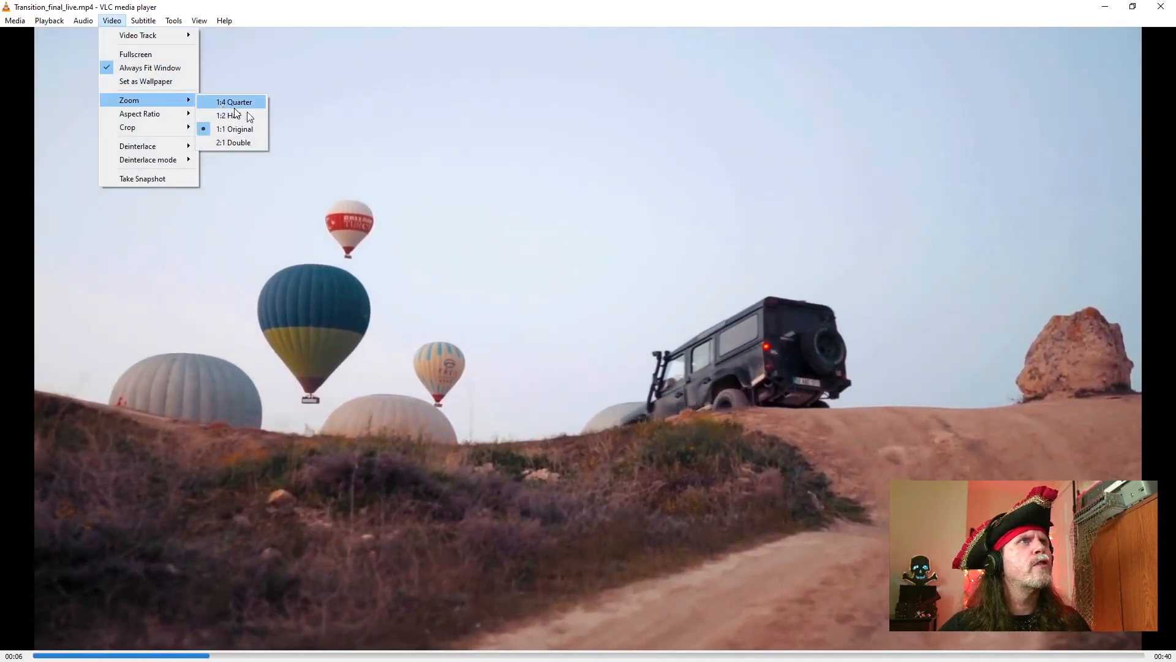
pyautogui.click(255, 116)
pyautogui.moveTo(617, 10); pyautogui.dragTo(446, 86)
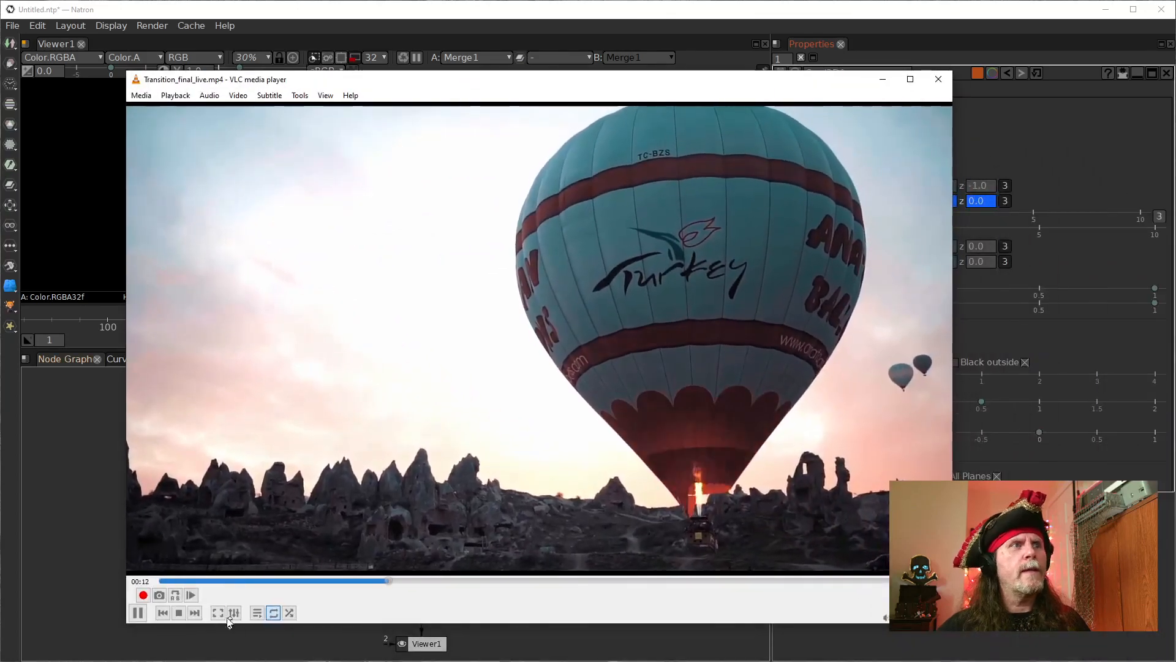
# - Replay the video's first transition, pause it during the rotation, and close the player
pyautogui.click(224, 579)
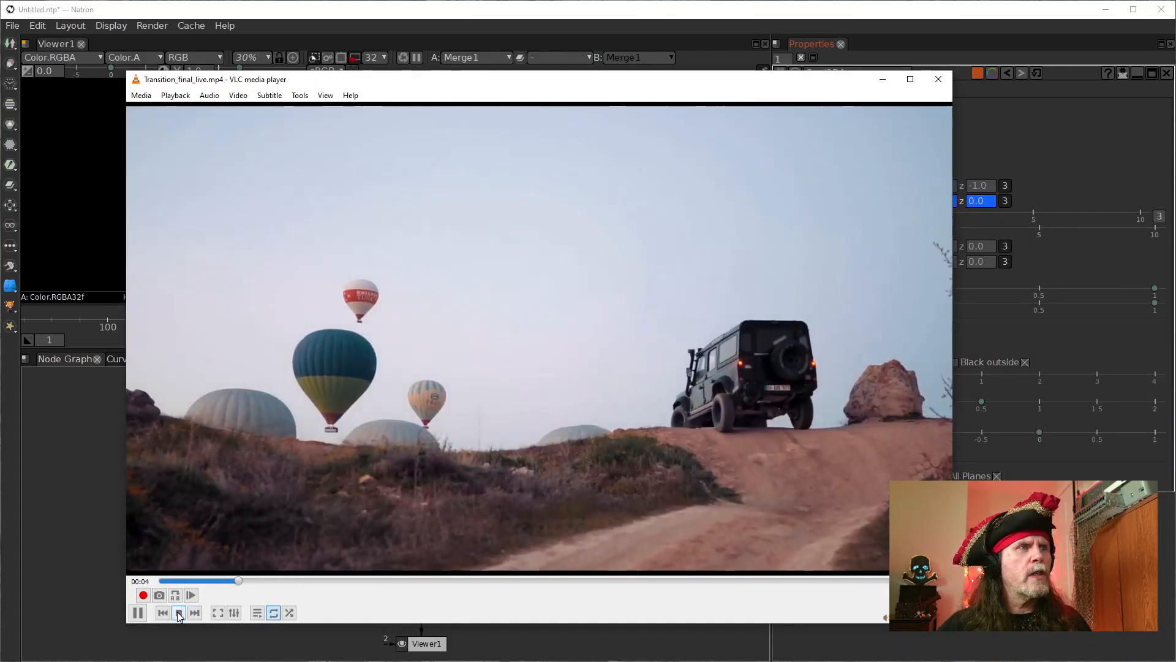
pyautogui.click(137, 613)
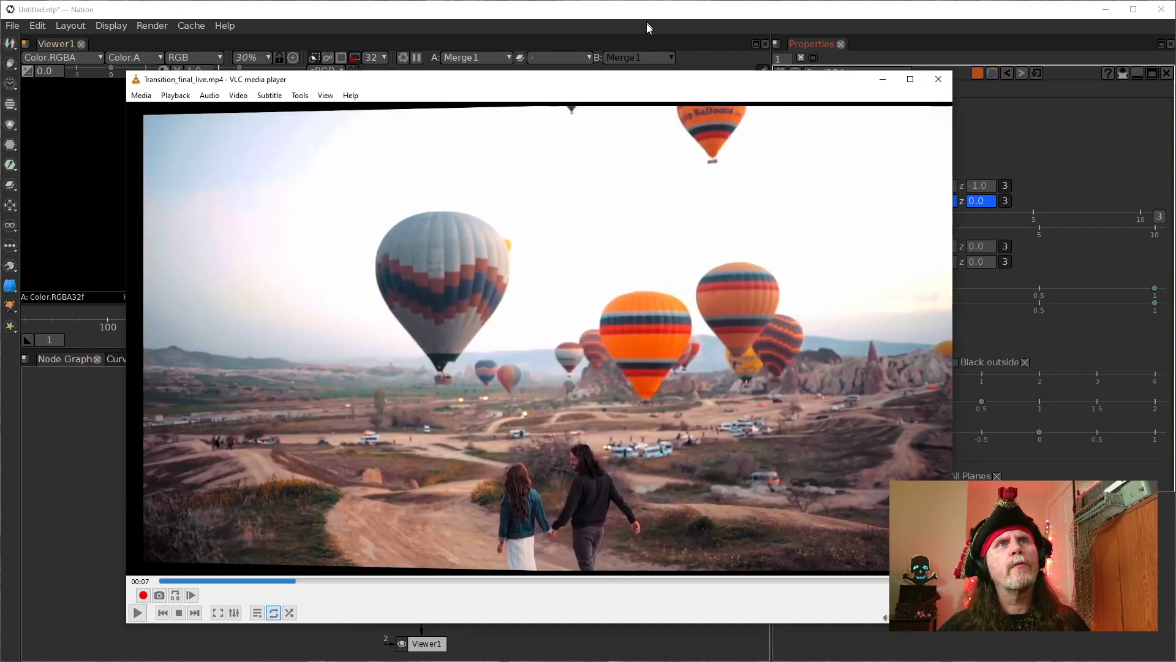
pyautogui.click(938, 78)
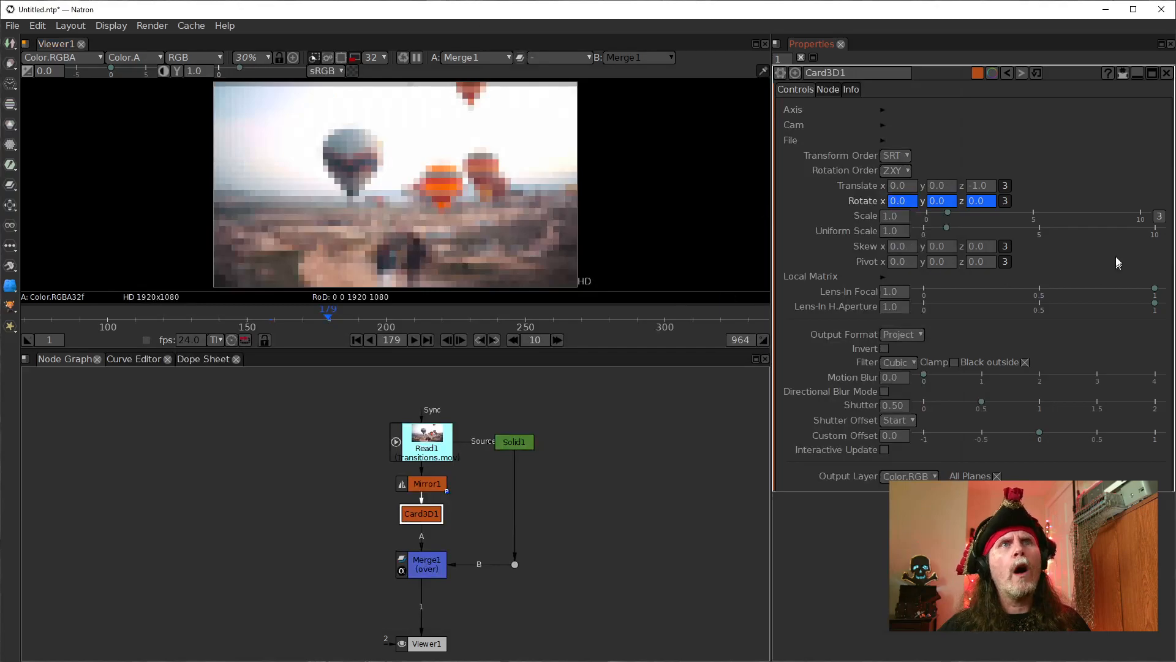
# - Try increasing Card3D1's Rotate y in small increments at frame 179
pyautogui.click(929, 205)
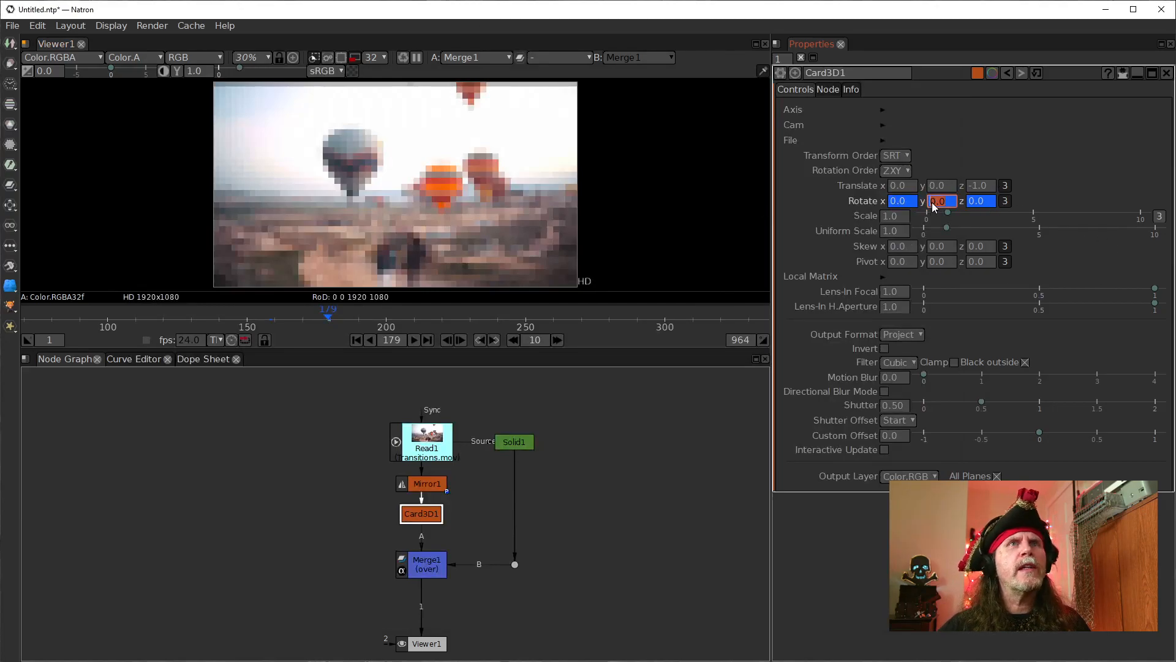
pyautogui.press('Up')
pyautogui.press('Up')
pyautogui.press('Up')
pyautogui.press('Up')
pyautogui.press('Up')
pyautogui.press('Up')
pyautogui.press('Up')
pyautogui.press('Up')
pyautogui.press('Up')
pyautogui.press('Up')
pyautogui.press('Up')
pyautogui.press('Up')
pyautogui.press('Up')
pyautogui.press('Up')
pyautogui.press('Up')
pyautogui.press('Up')
pyautogui.press('Up')
pyautogui.press('Up')
pyautogui.press('Up')
pyautogui.press('Up')
pyautogui.press('Up')
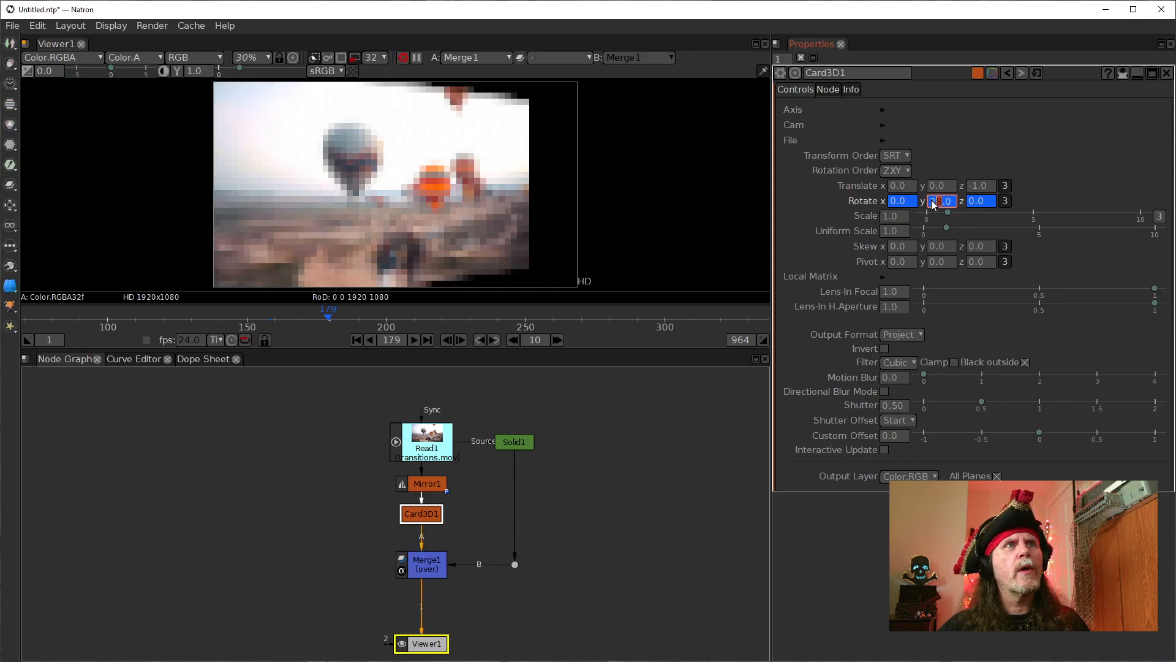
pyautogui.press('Up')
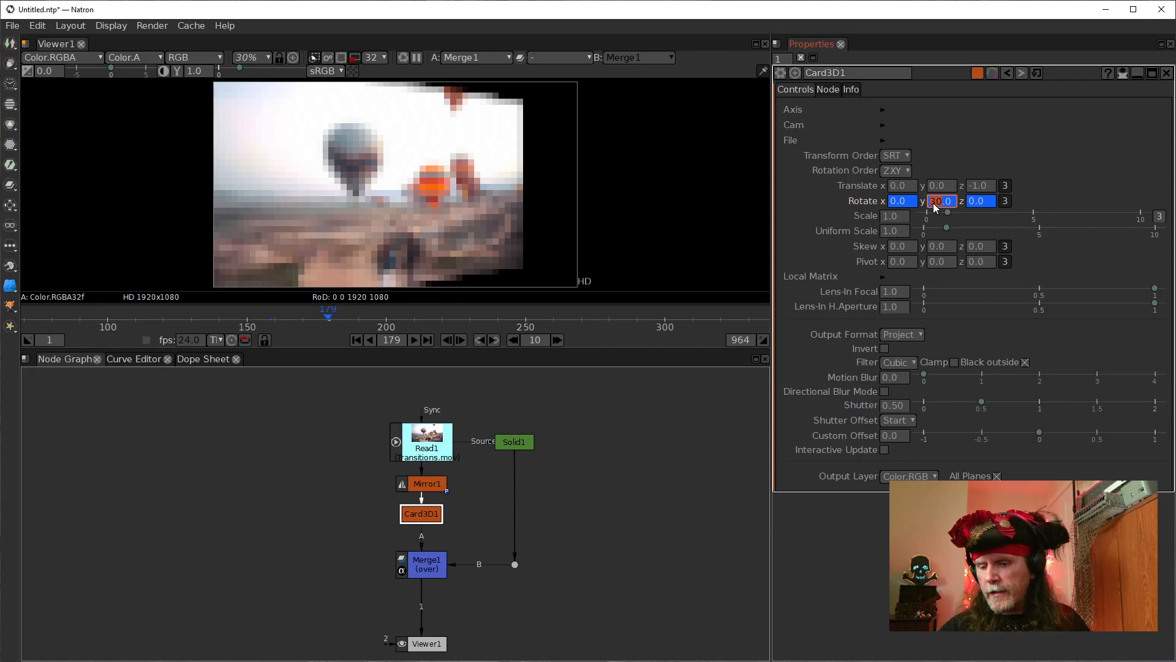
# - Set Card3D1's Rotate y to 180 at frame 179
pyautogui.write('180')
pyautogui.press('Return')
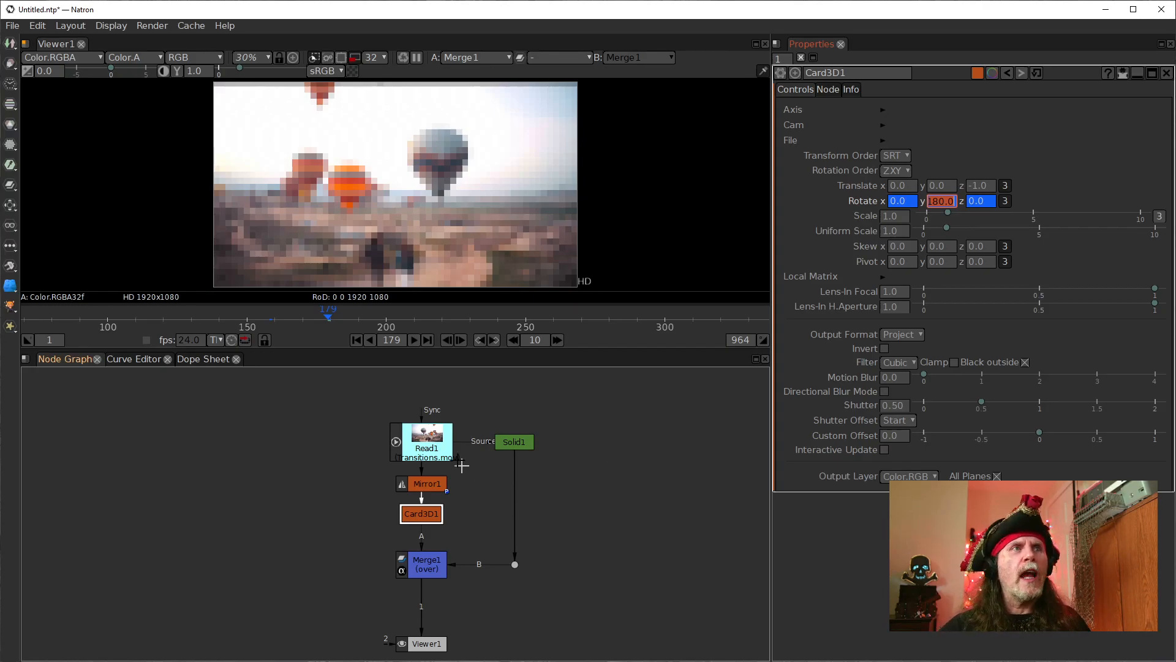
# - Return to the keyframe at frame 158 and play back the card's rotation up to frame 181
pyautogui.click(480, 340)
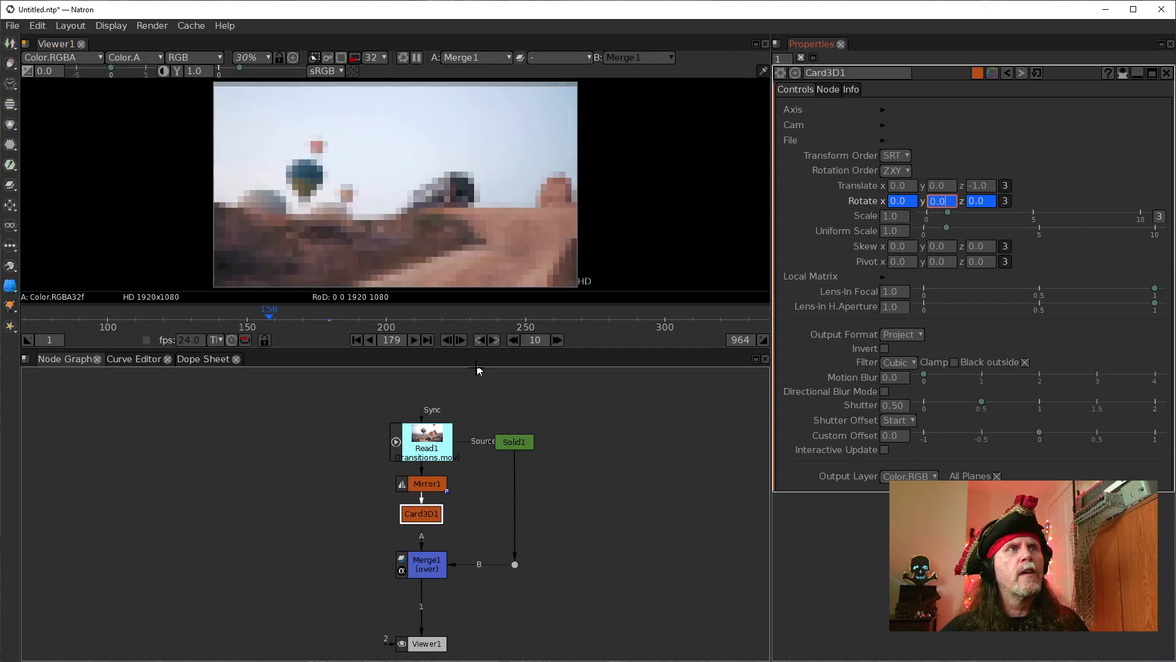
pyautogui.click(417, 341)
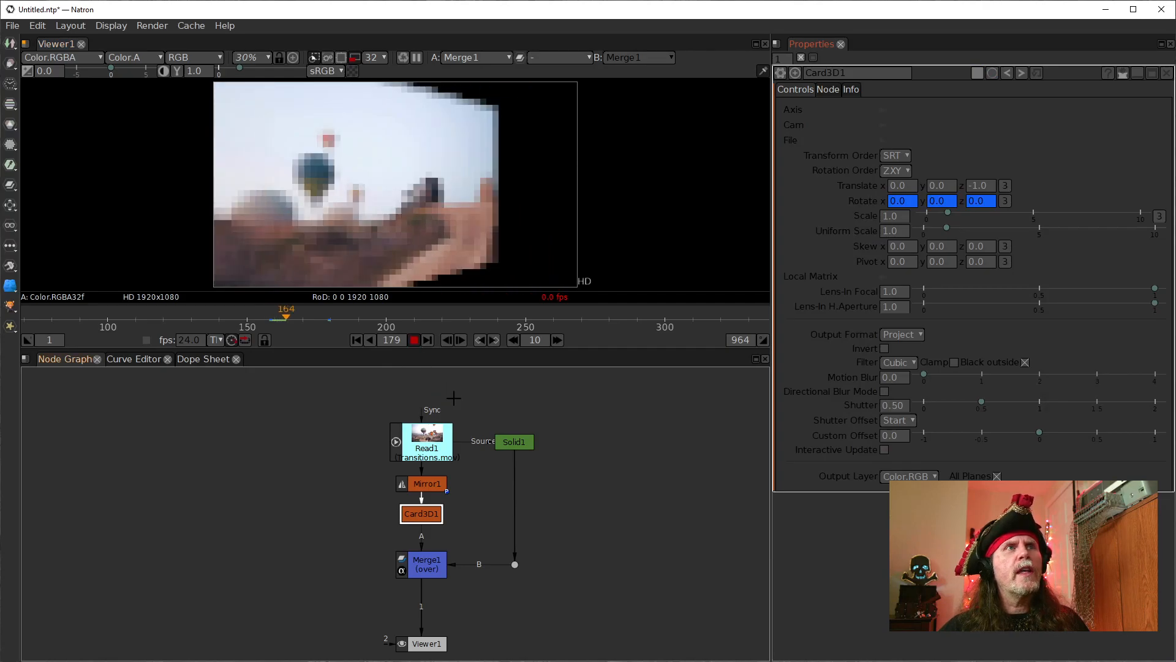
pyautogui.click(414, 341)
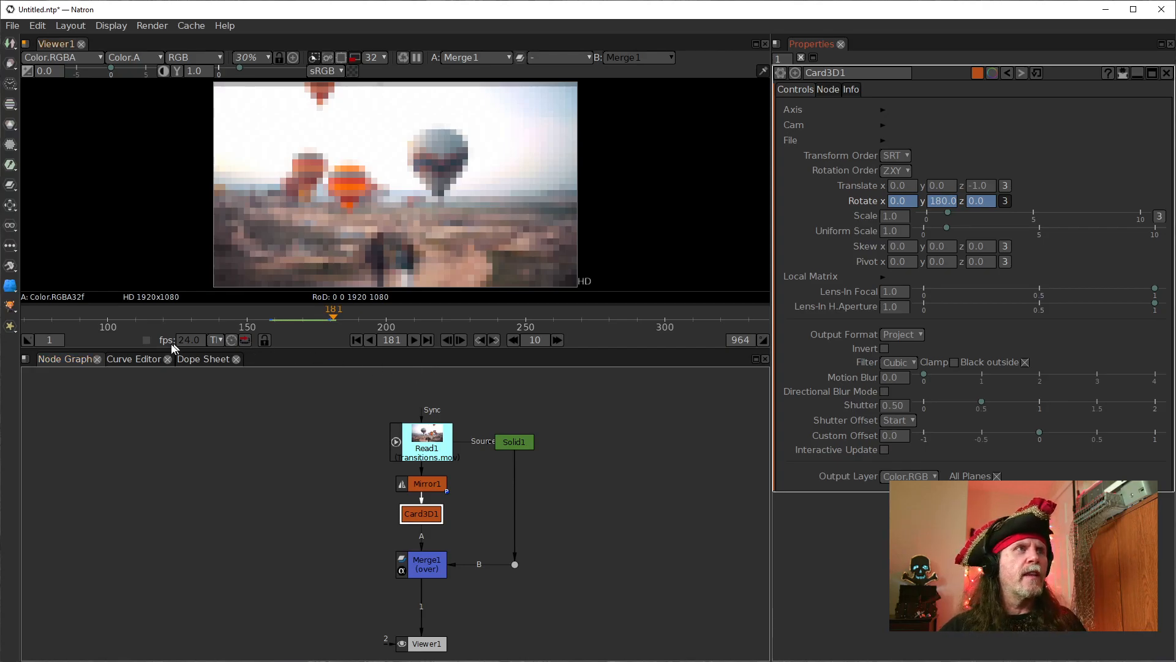
# - Apply Horizontal interpolation to both keyframes of Card3D1's Rotate y curve in the Curve Editor
pyautogui.click(129, 358)
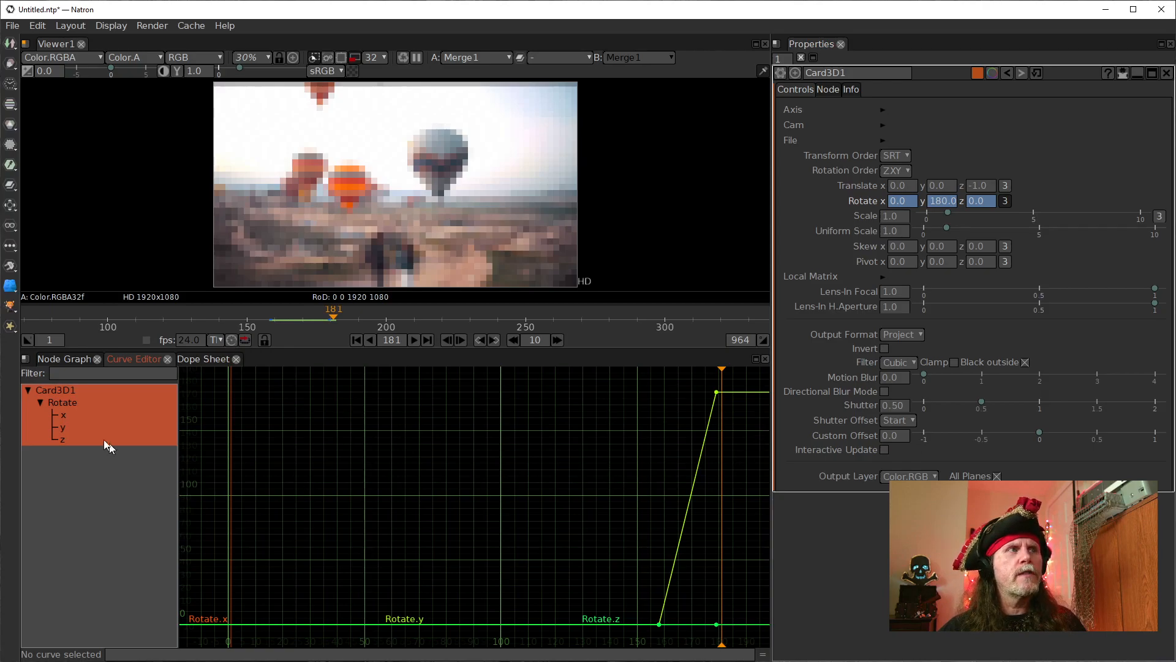
pyautogui.click(59, 423)
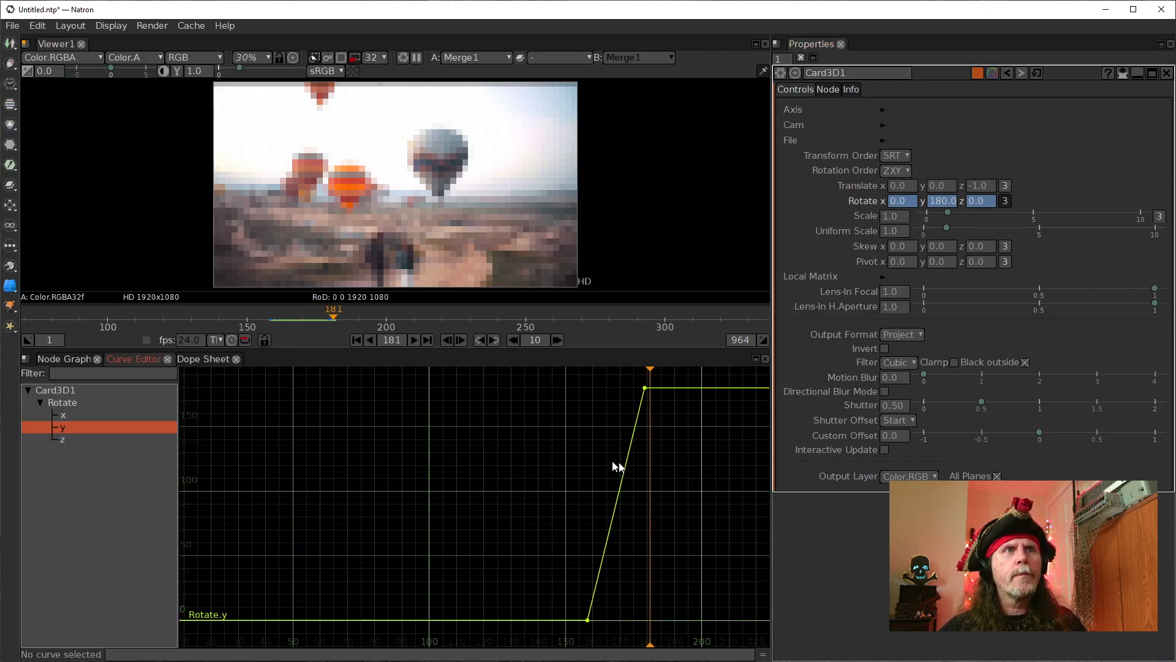
pyautogui.moveTo(437, 381); pyautogui.dragTo(725, 637)
pyautogui.rightClick(609, 465)
pyautogui.moveTo(653, 501)
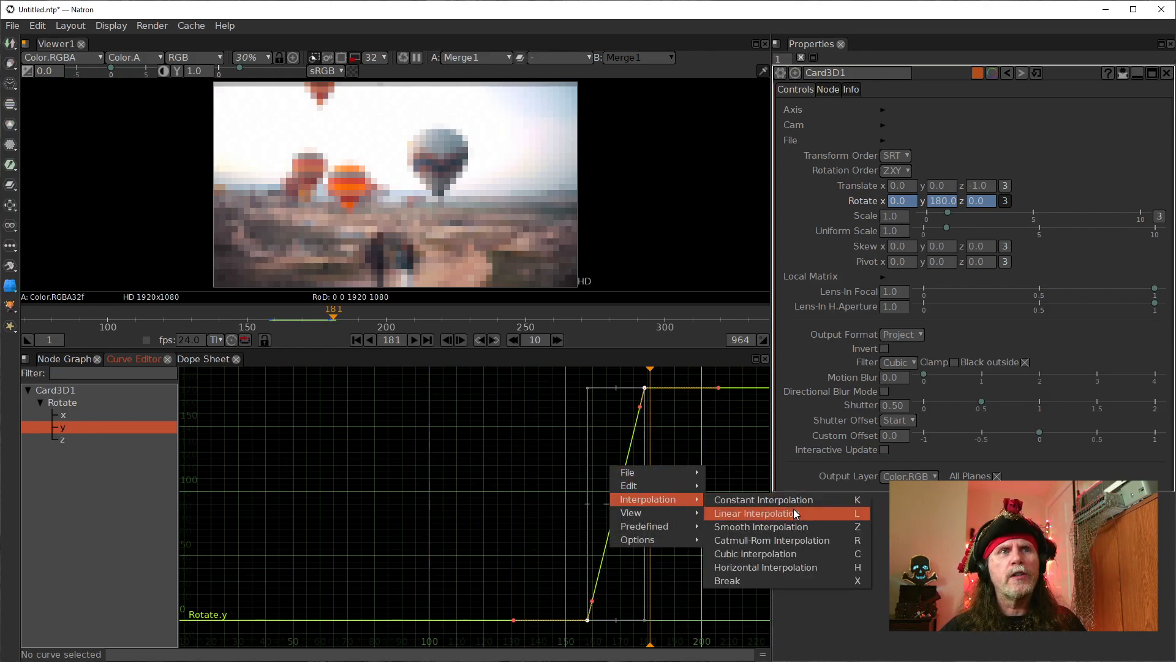
pyautogui.click(770, 571)
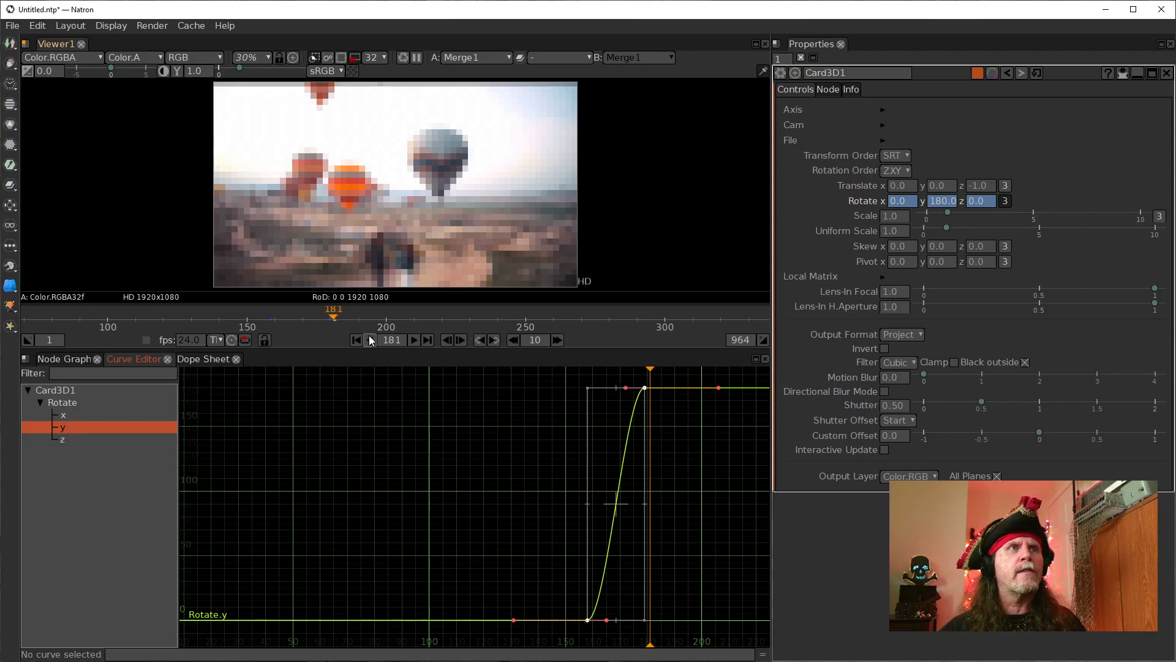
# - Play back the eased card rotation from frame 153 and stop at frame 191
pyautogui.click(255, 314)
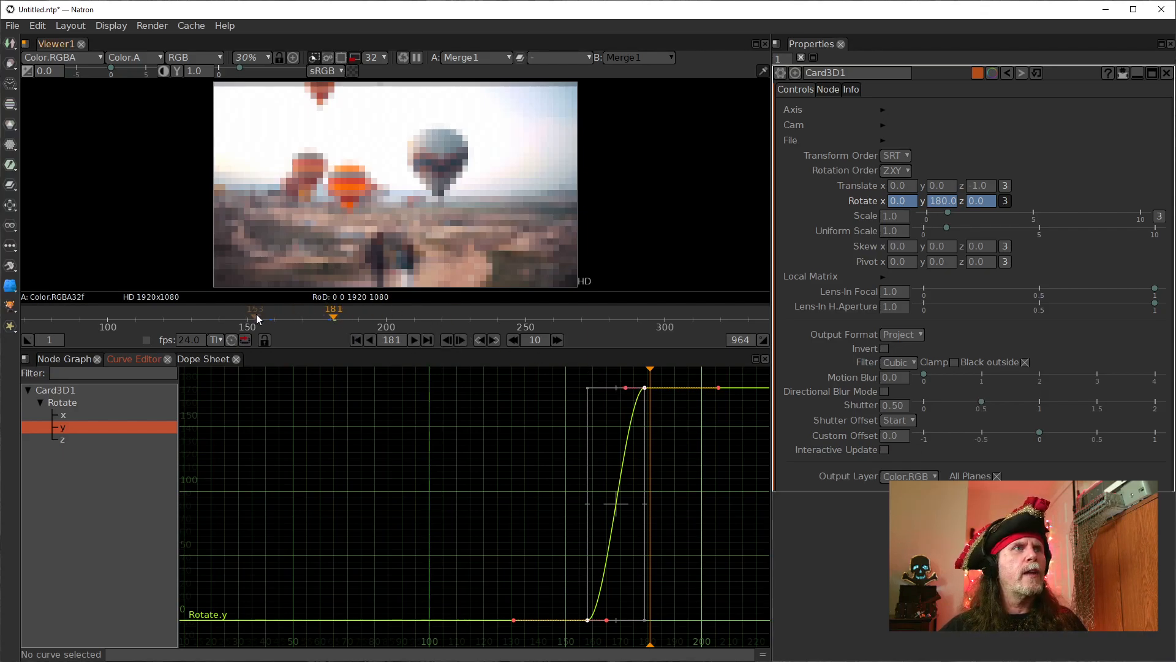
pyautogui.click(416, 341)
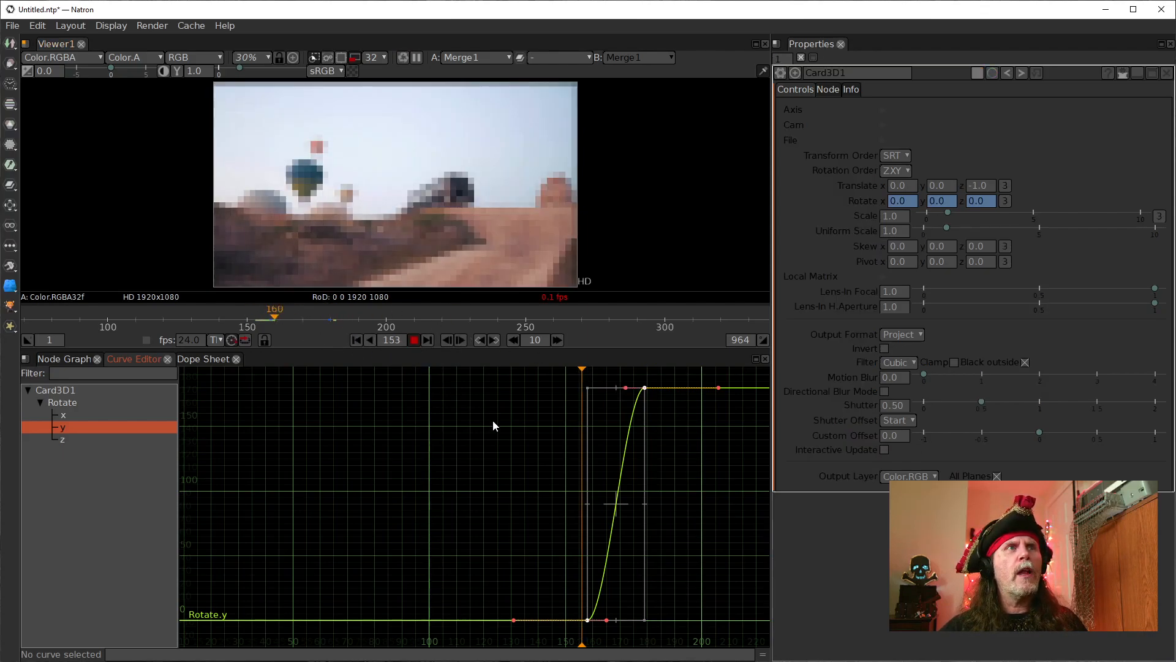
pyautogui.click(414, 340)
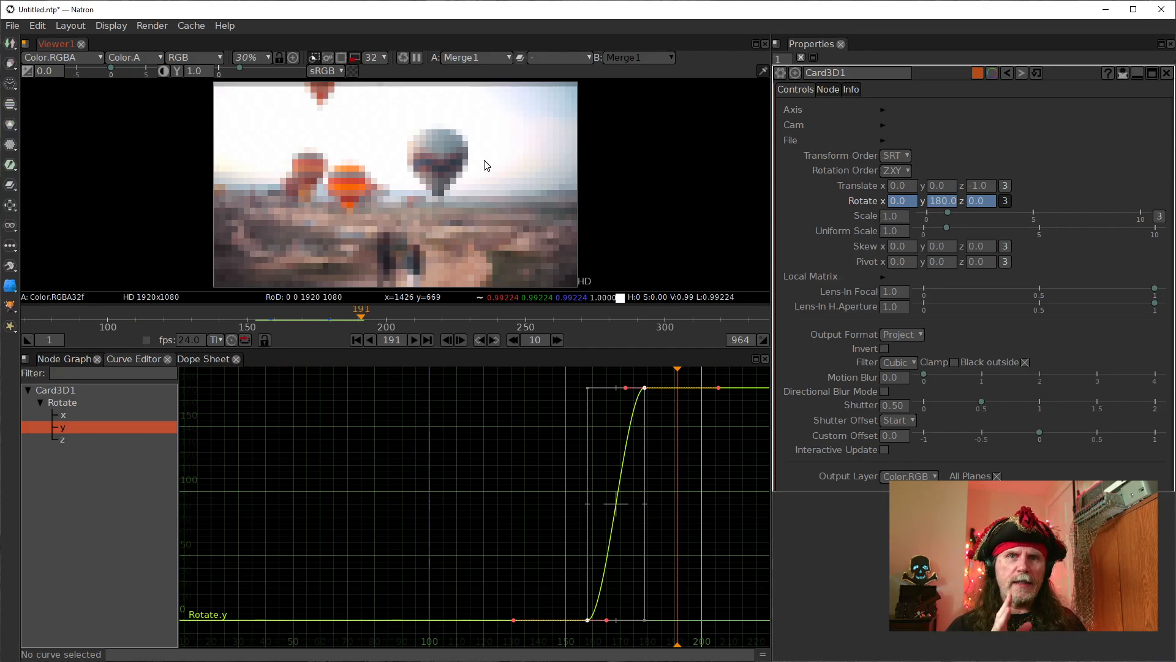
# - Enable Mirror1's Horizontal (flop) at frame 169, one frame after its existing keyframe
pyautogui.click(64, 359)
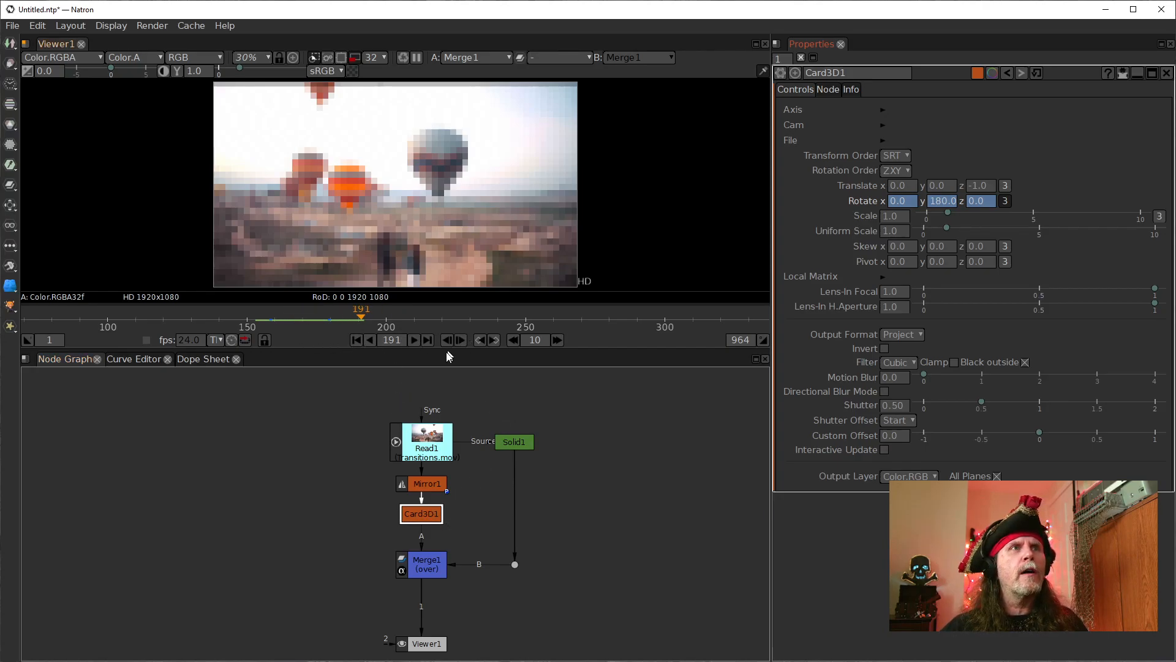
pyautogui.click(425, 487)
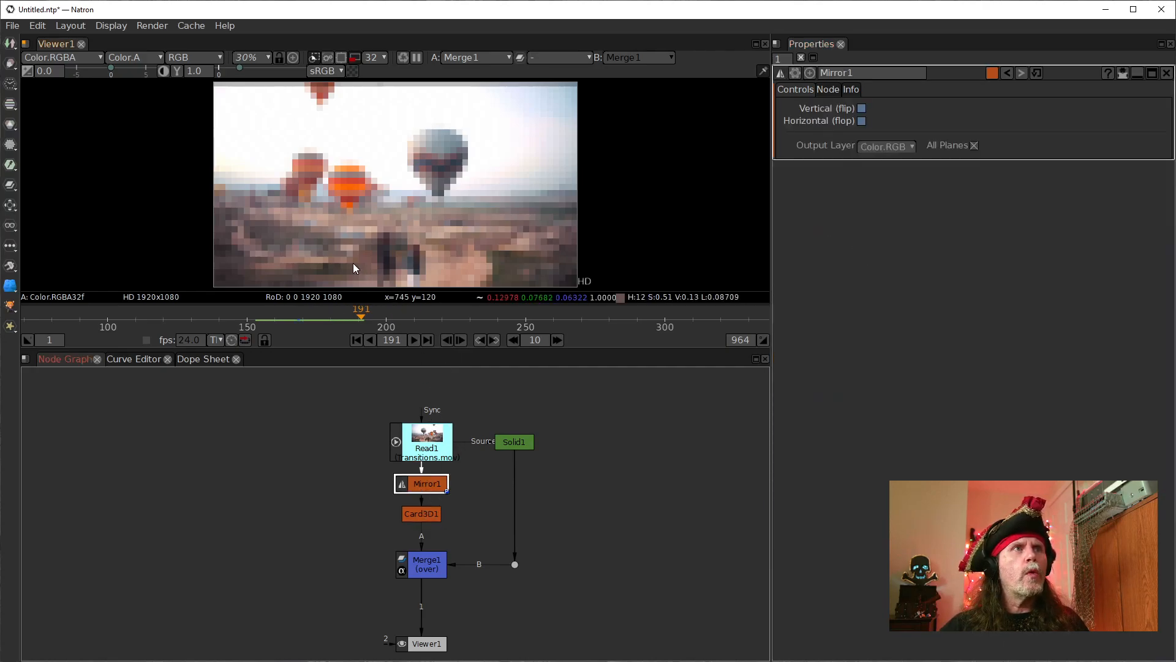
pyautogui.click(480, 339)
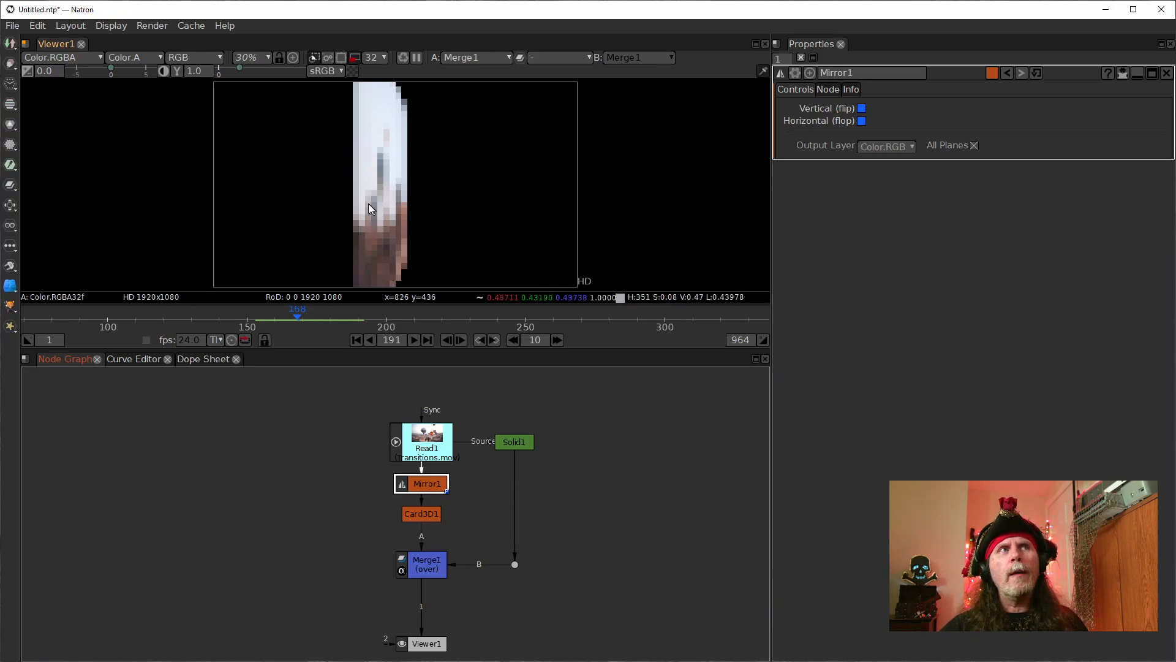
pyautogui.click(461, 339)
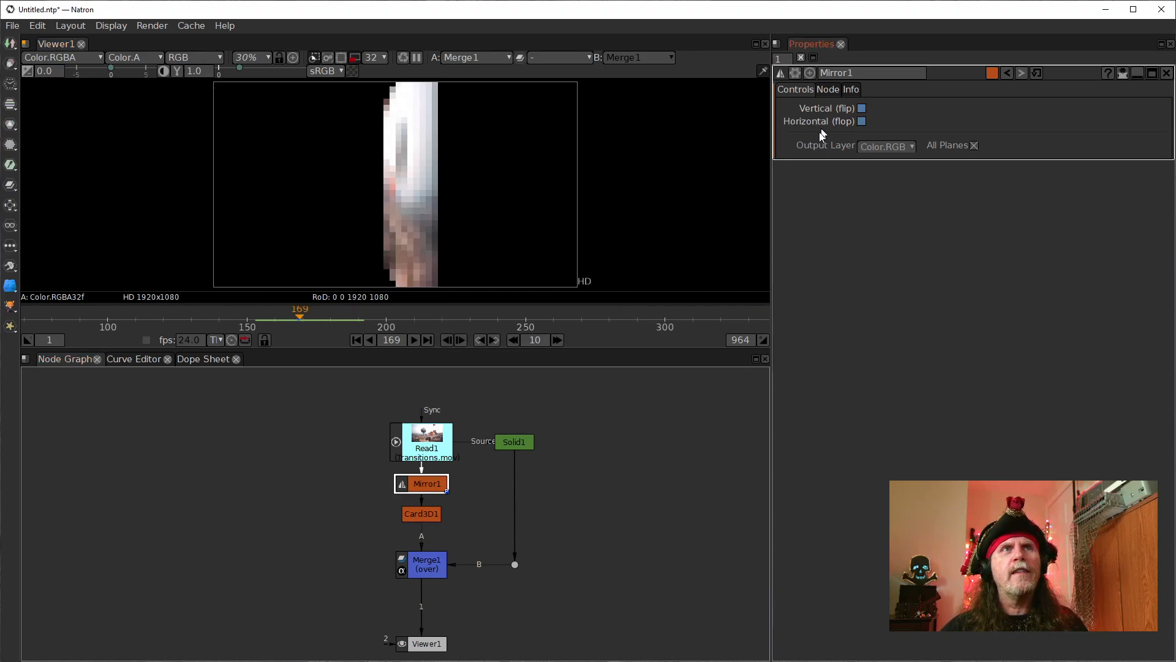
pyautogui.click(861, 121)
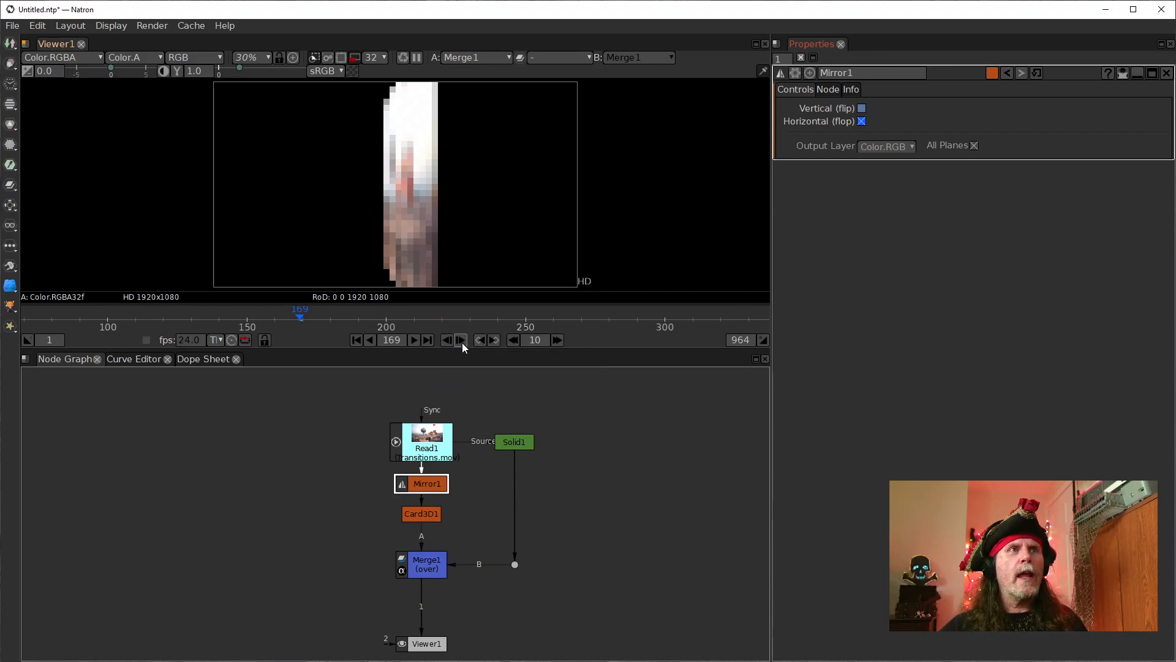
# - Inspect the flopped clip at Card3D1's end keyframe, frame 179, briefly at full resolution instead of proxy
pyautogui.click(420, 510)
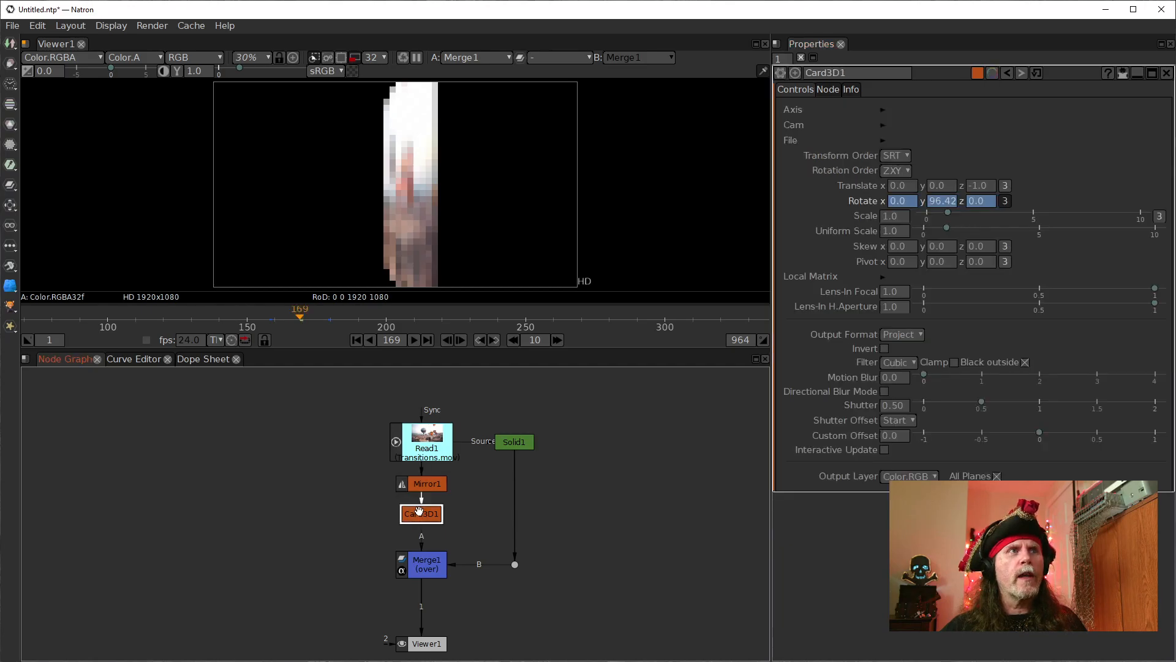
pyautogui.click(495, 341)
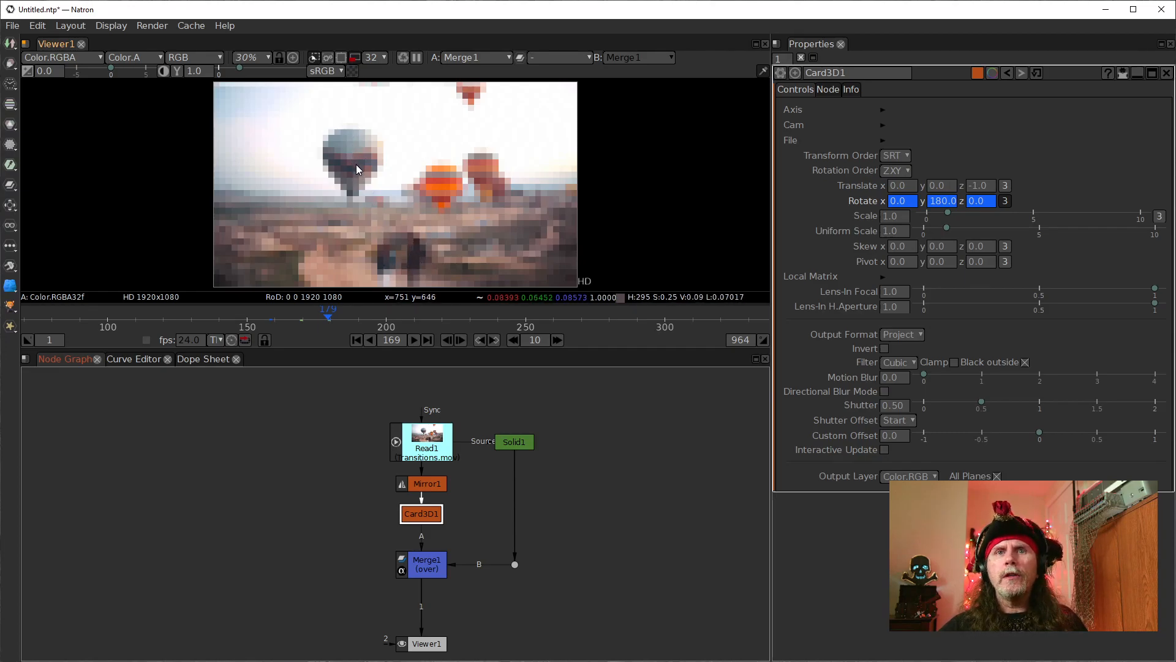
pyautogui.click(357, 58)
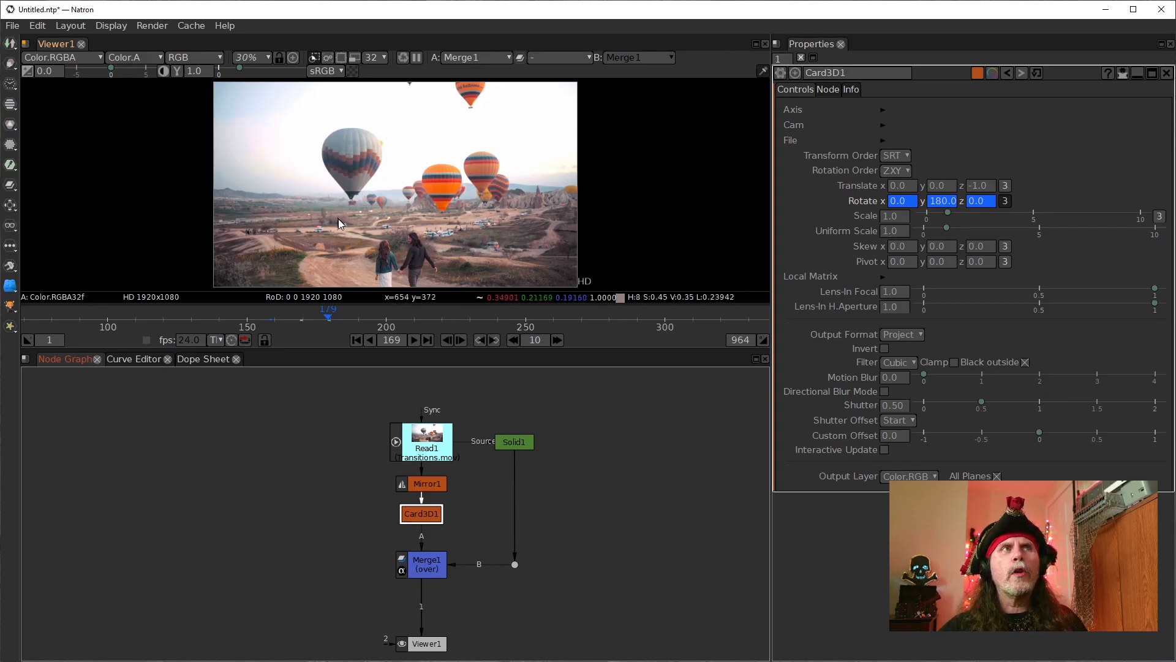
pyautogui.click(354, 59)
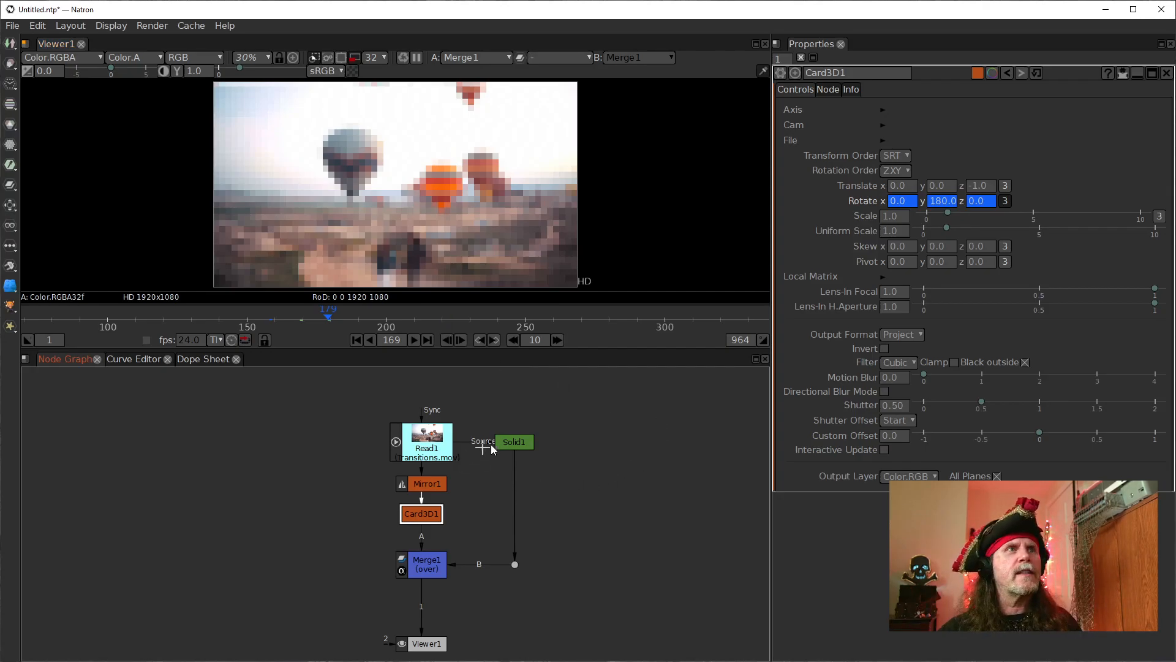
# - Play on from frame 179 to the next clip cut and step frame by frame around it, ending at frame 243
pyautogui.moveTo(570, 318); pyautogui.dragTo(476, 319)
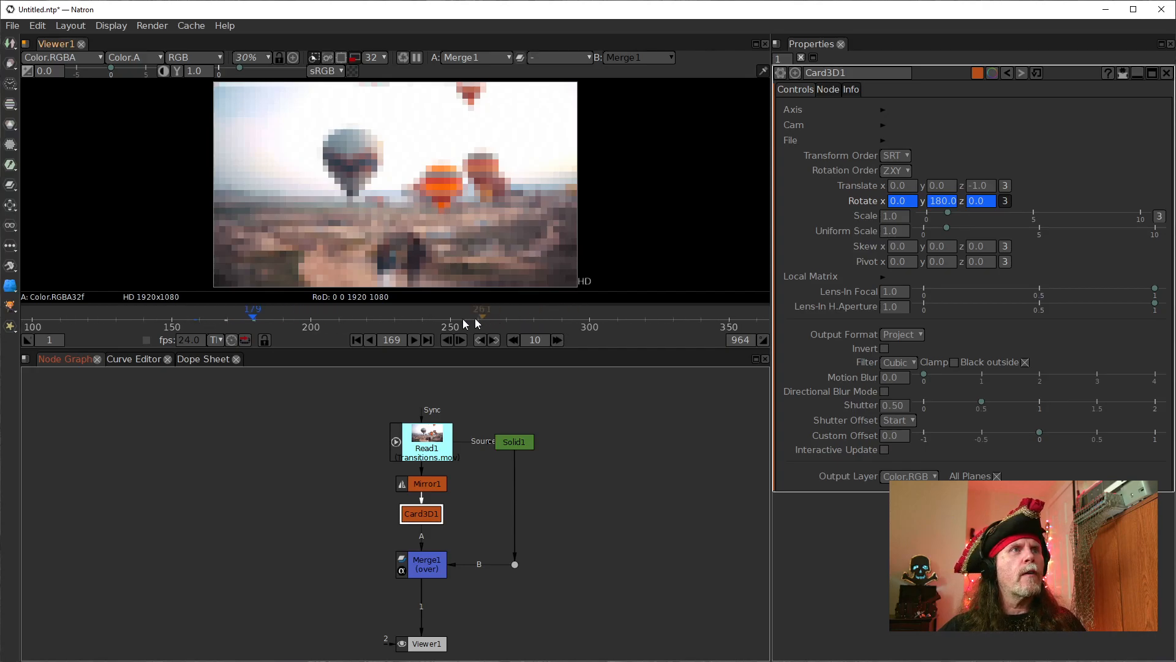
pyautogui.click(415, 342)
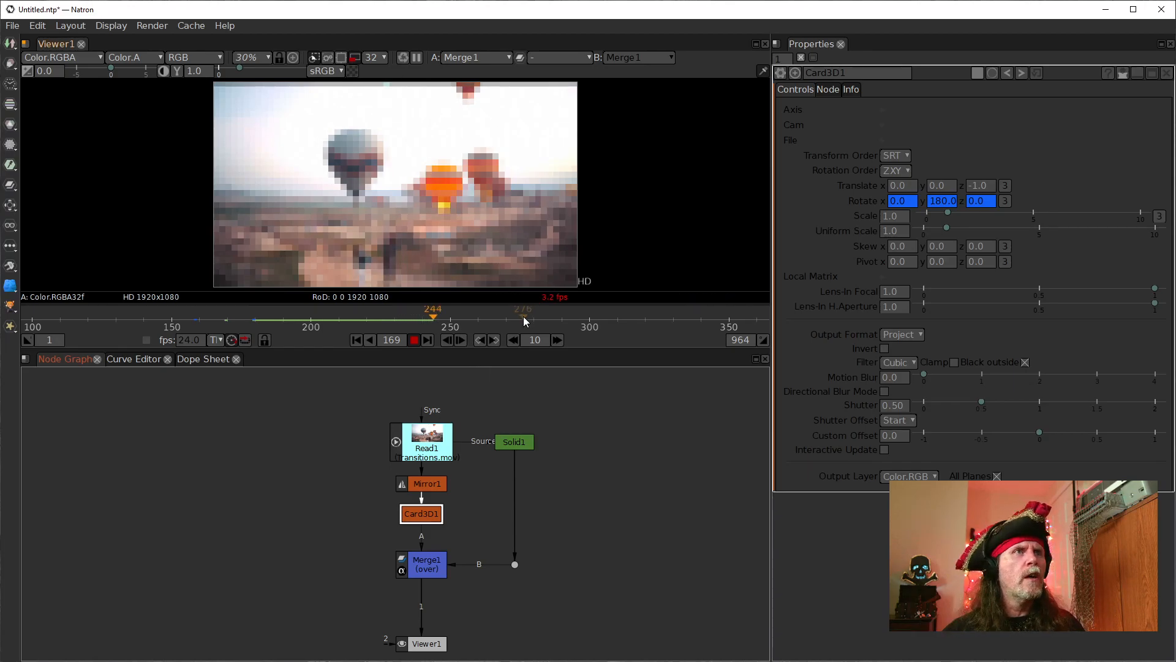
pyautogui.click(414, 342)
pyautogui.click(440, 321)
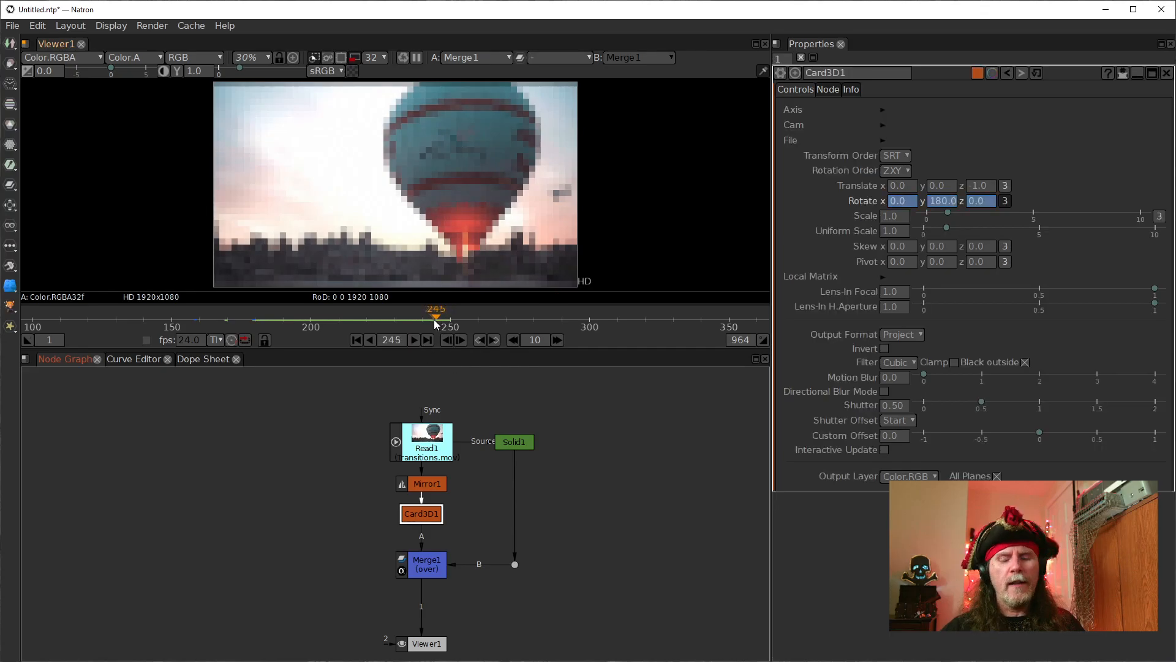
pyautogui.press('Left')
pyautogui.press('Left')
pyautogui.press('Left')
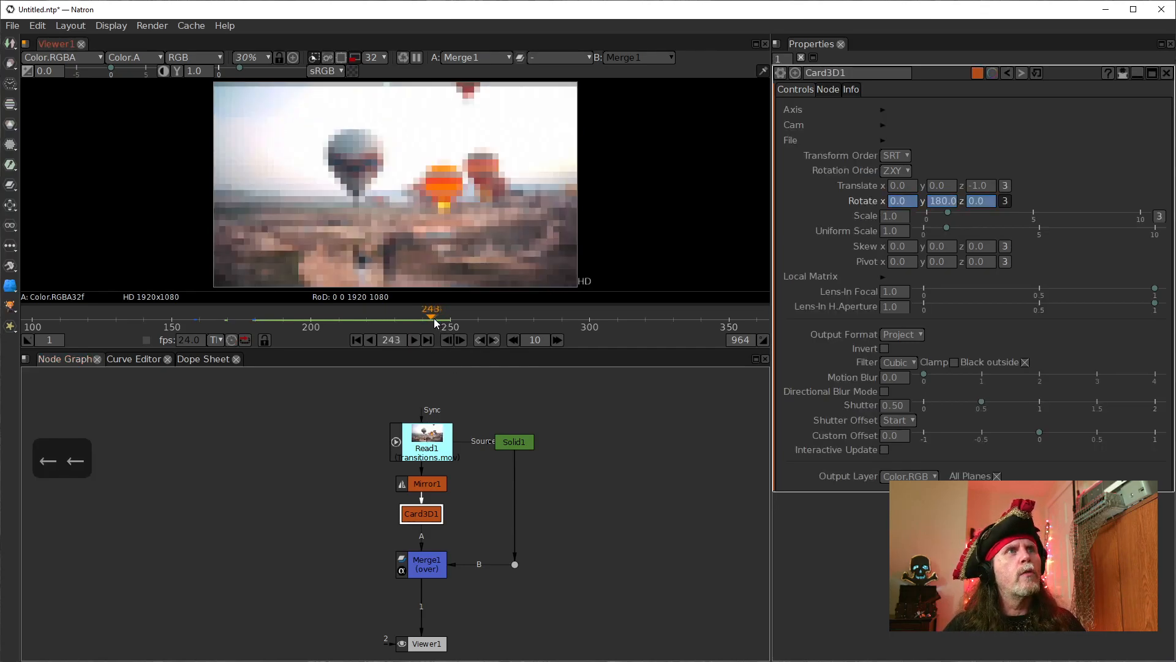
pyautogui.press('Right')
pyautogui.press('Left')
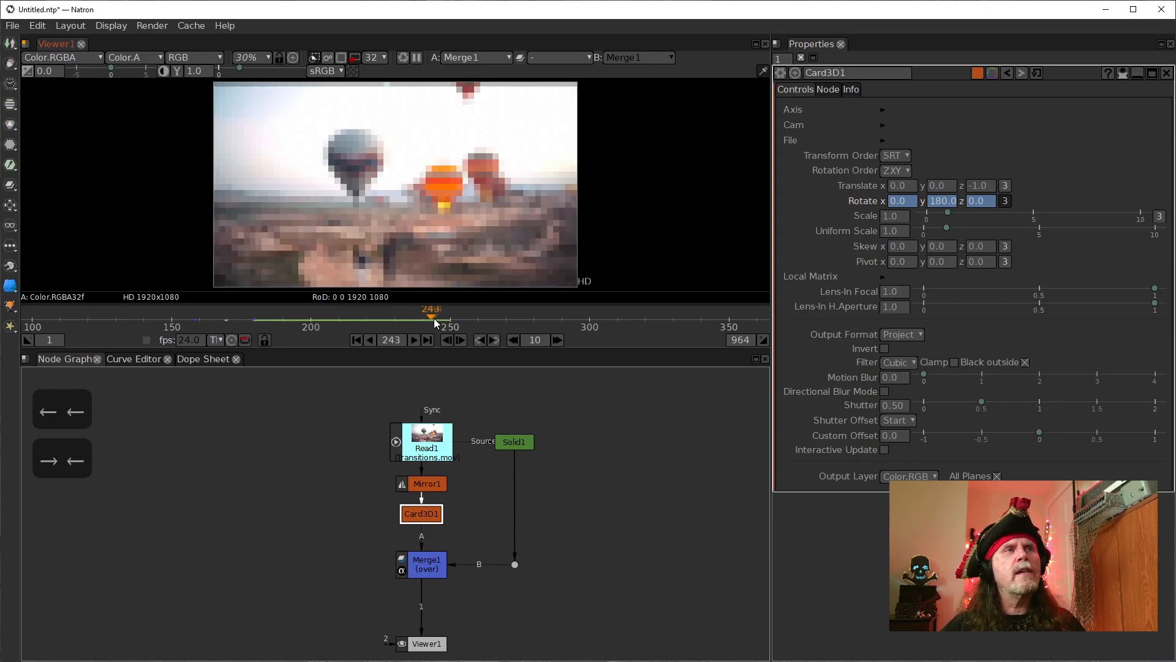
pyautogui.press('Right')
pyautogui.press('Left')
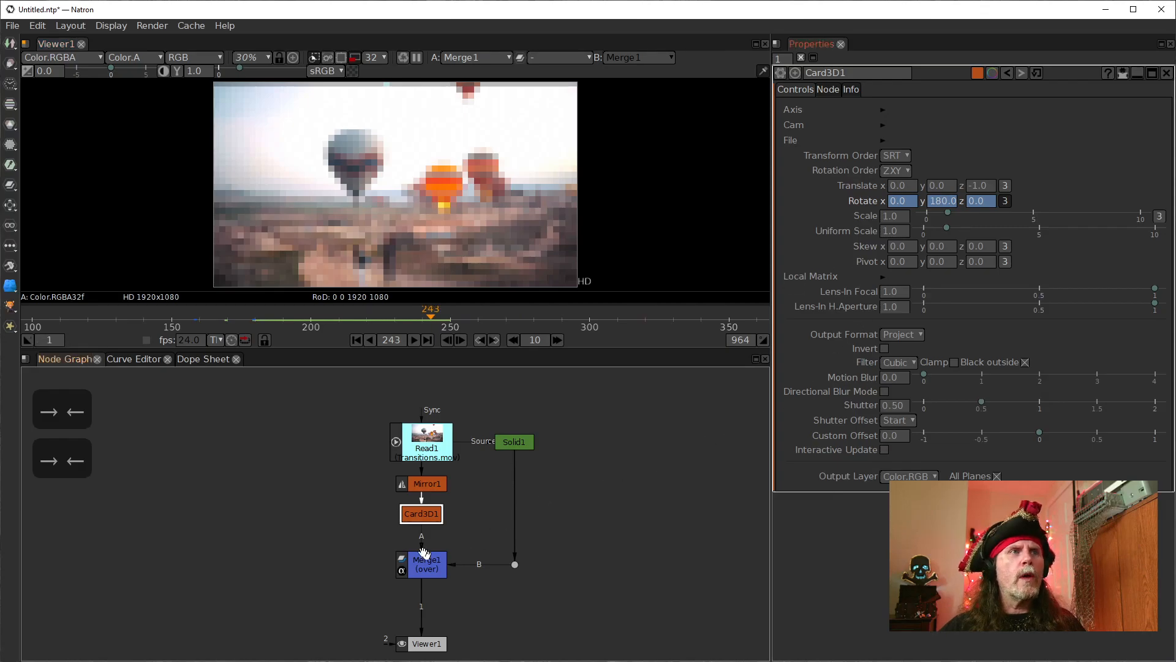
# - Set keyframes on Mirror1's Vertical (flip) and Horizontal (flop) at frame 243
pyautogui.doubleClick(423, 485)
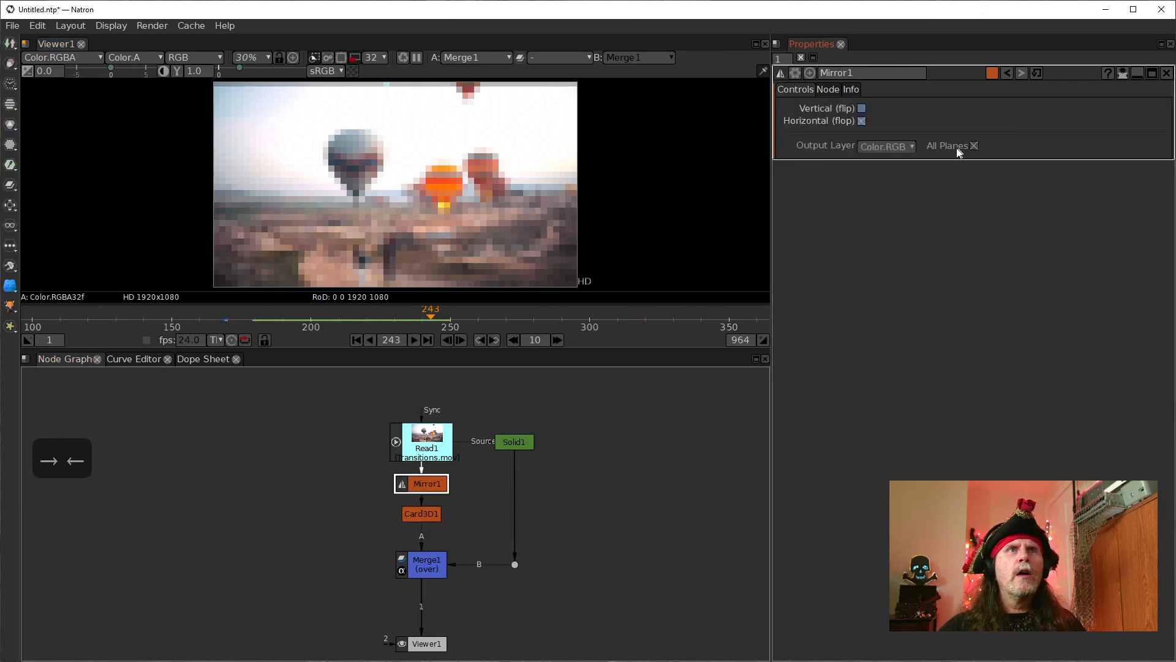
pyautogui.rightClick(860, 108)
pyautogui.click(865, 119)
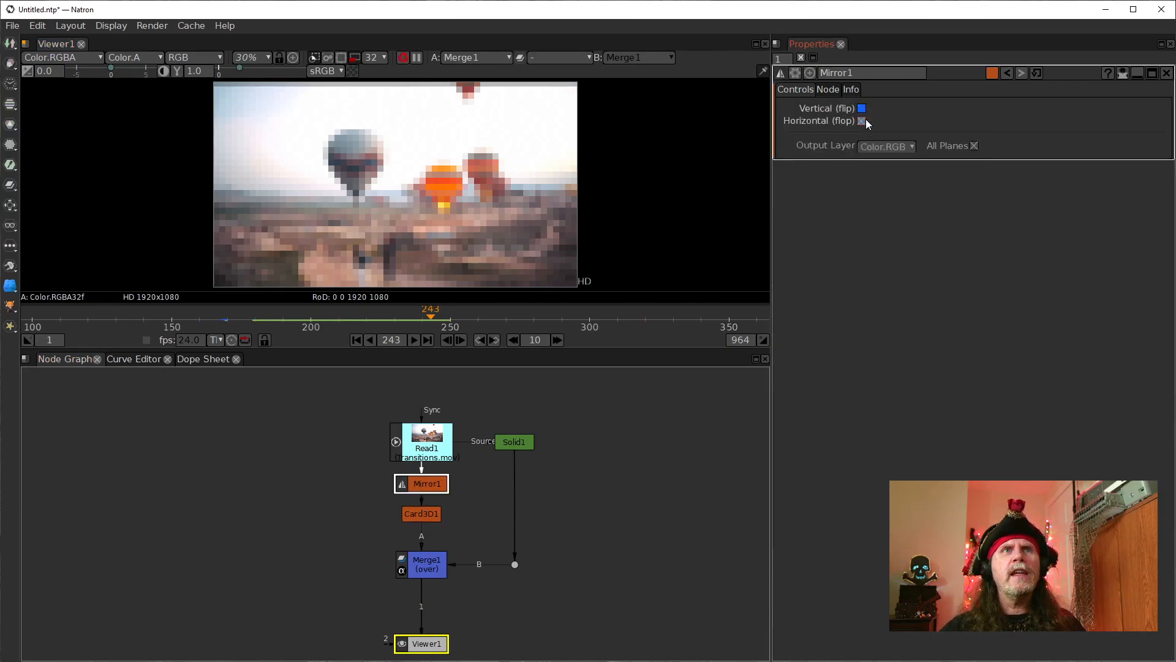
pyautogui.rightClick(862, 121)
pyautogui.click(872, 128)
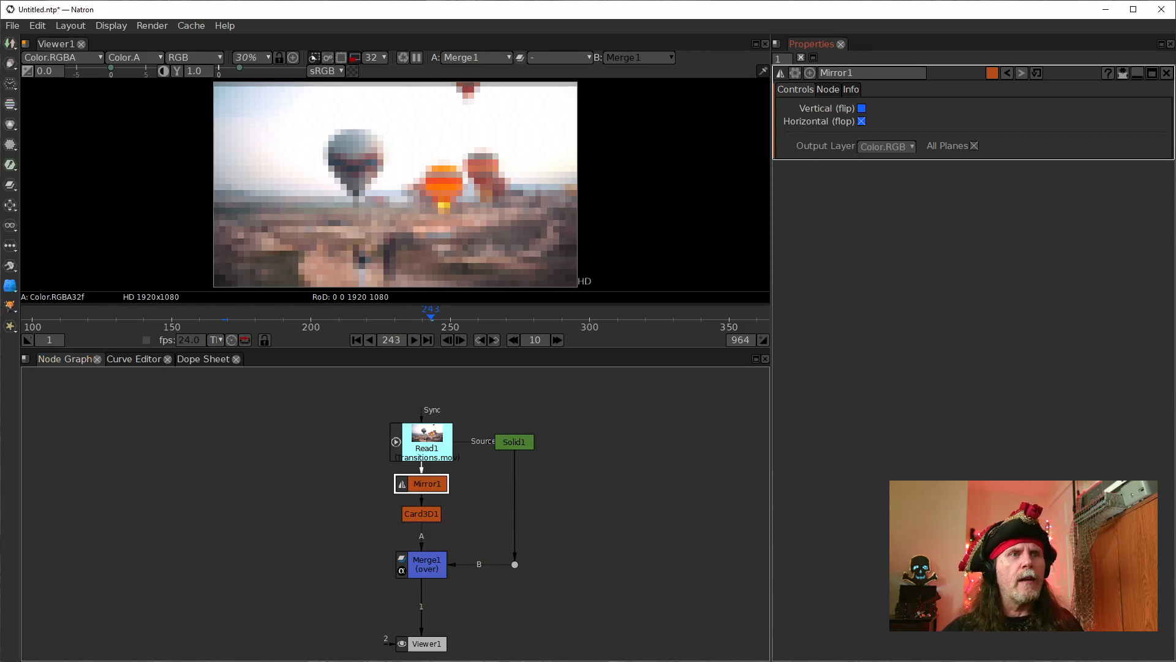
# - Switch to VLC, play Transition_final_live.mp4 through the second transition, pause it, and return to Natron
pyautogui.hotkey('alt', 'Tab')
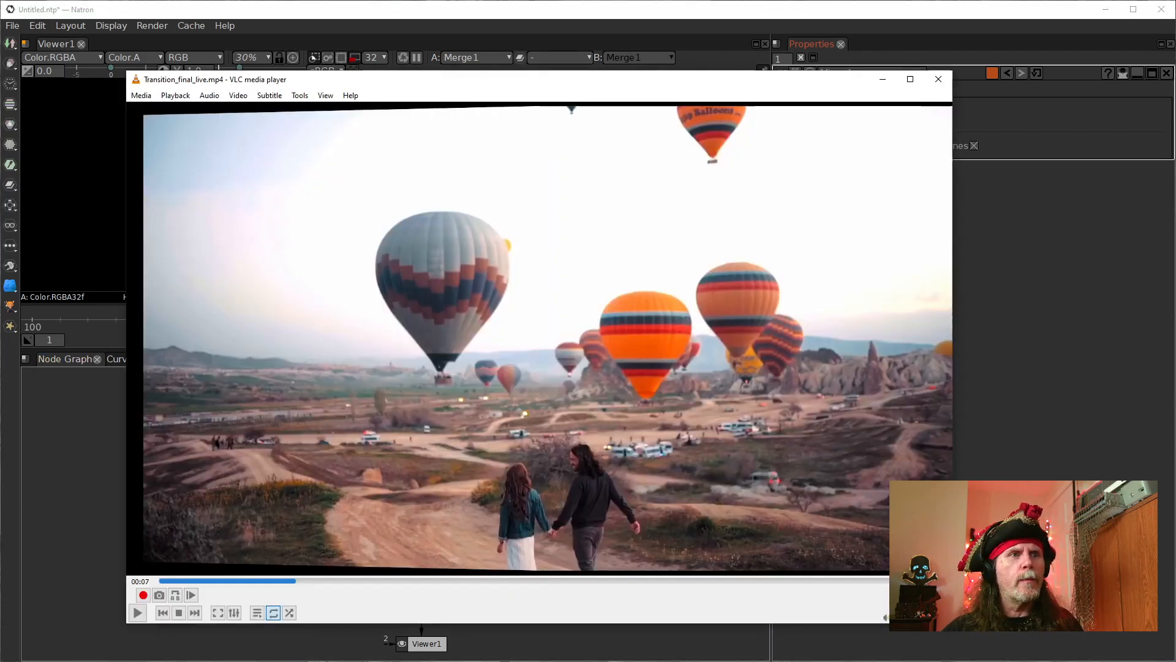
pyautogui.click(138, 613)
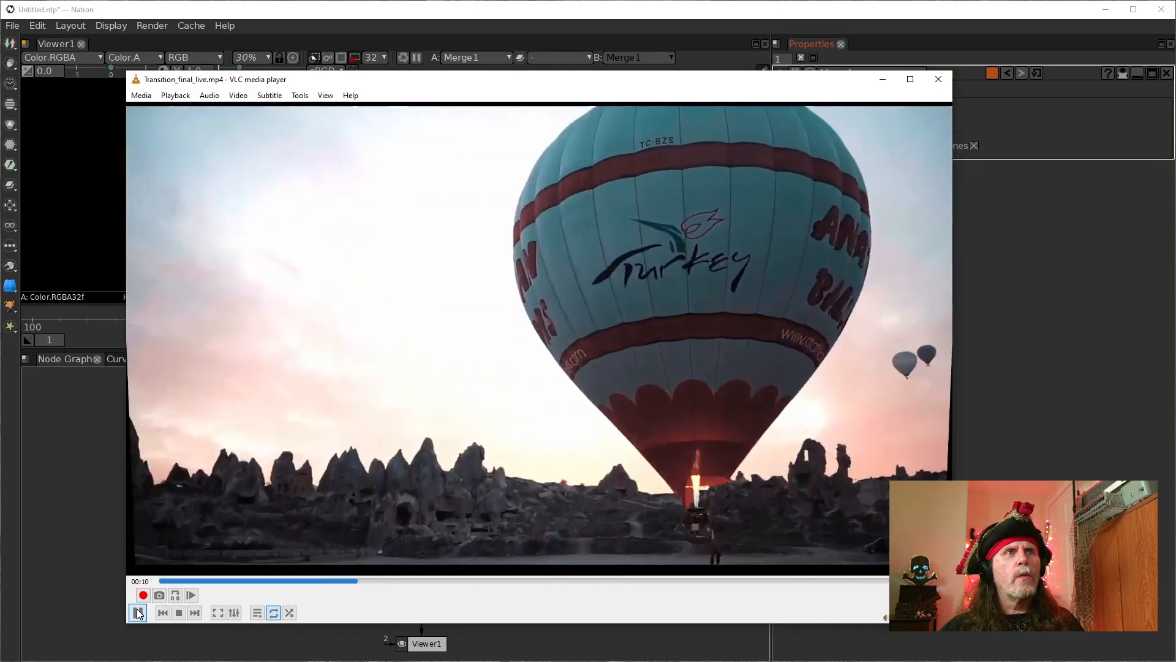
pyautogui.click(138, 612)
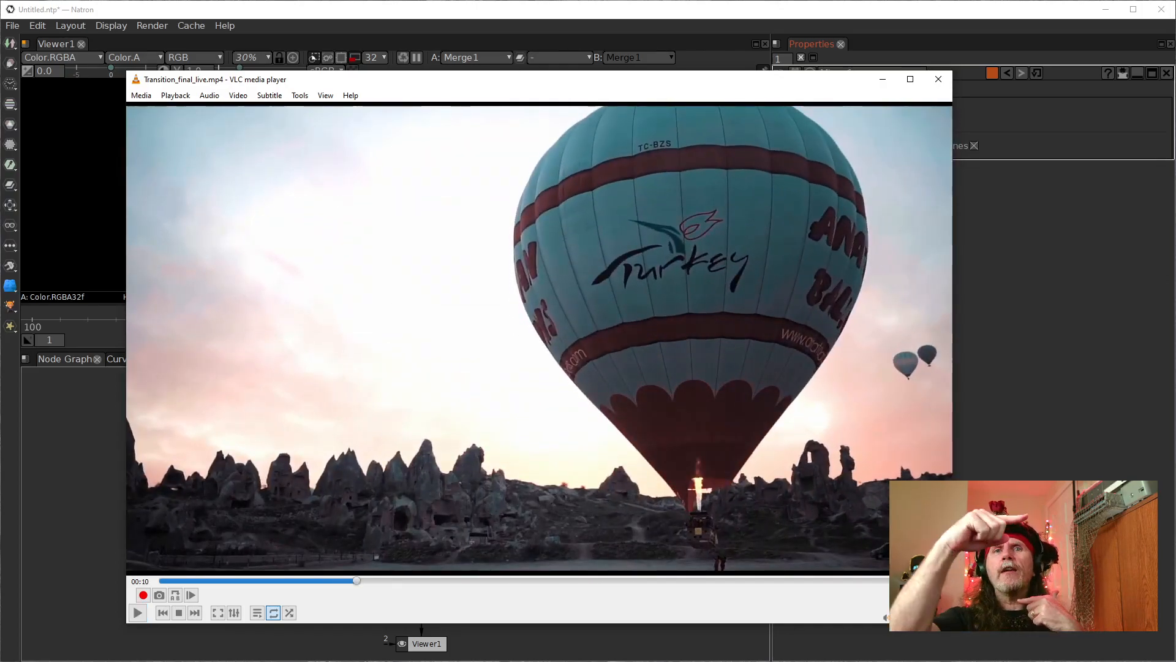
pyautogui.click(1139, 349)
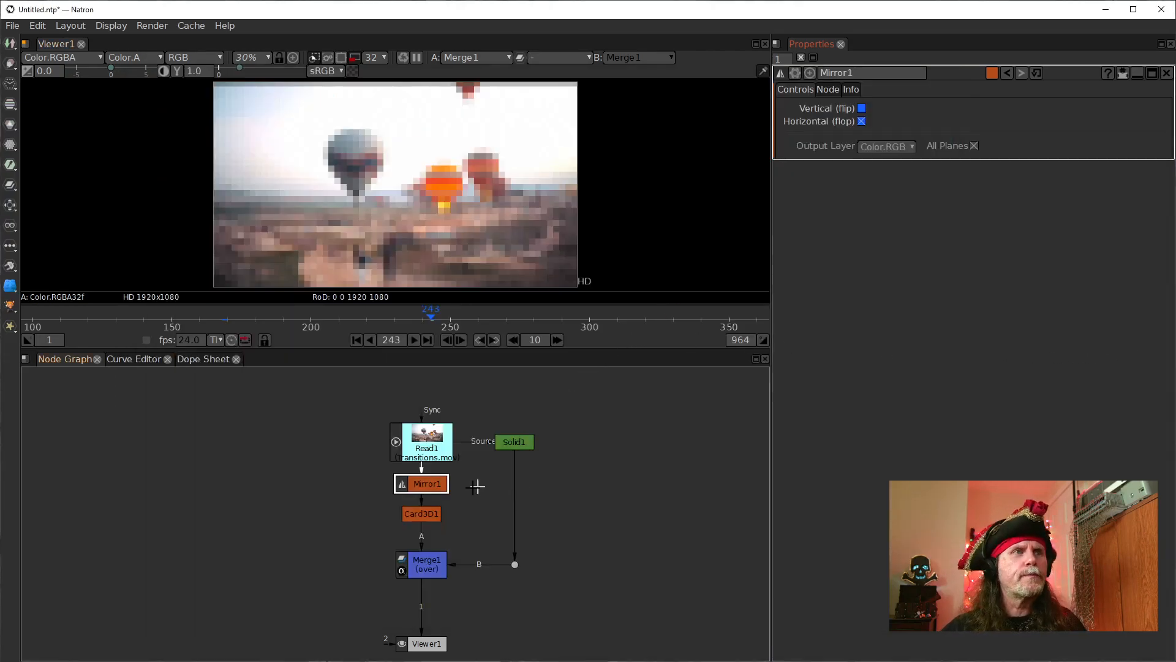
# - Set a keyframe on Card3D1's Rotate values at frame 233, ten frames before the cut
pyautogui.click(419, 513)
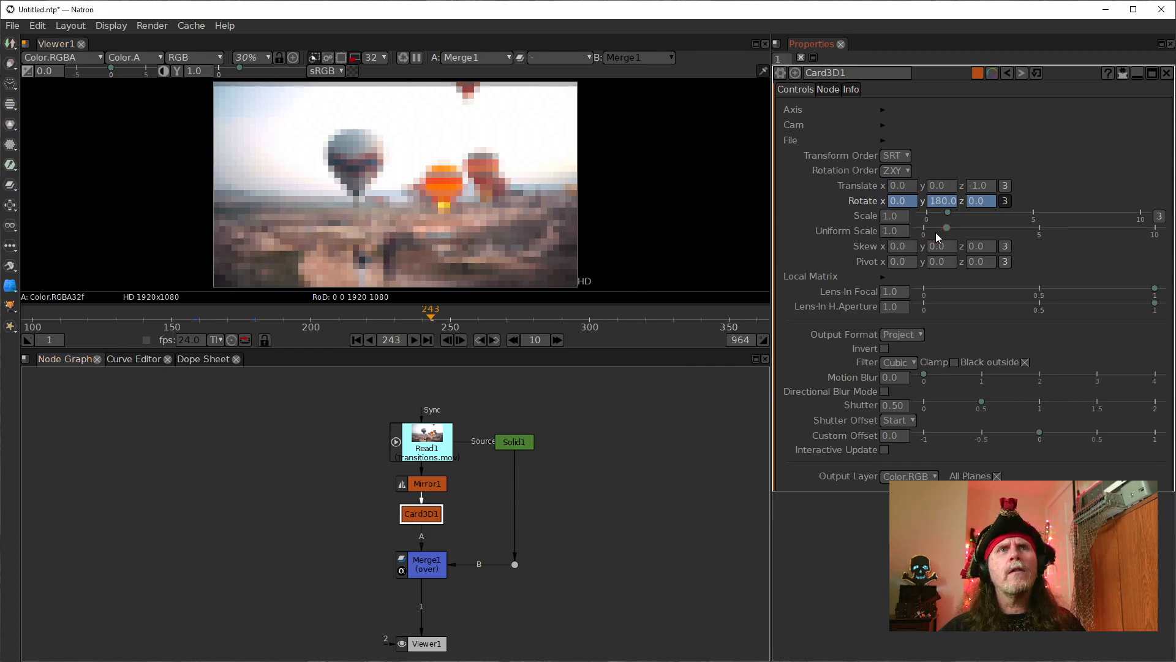
pyautogui.click(512, 341)
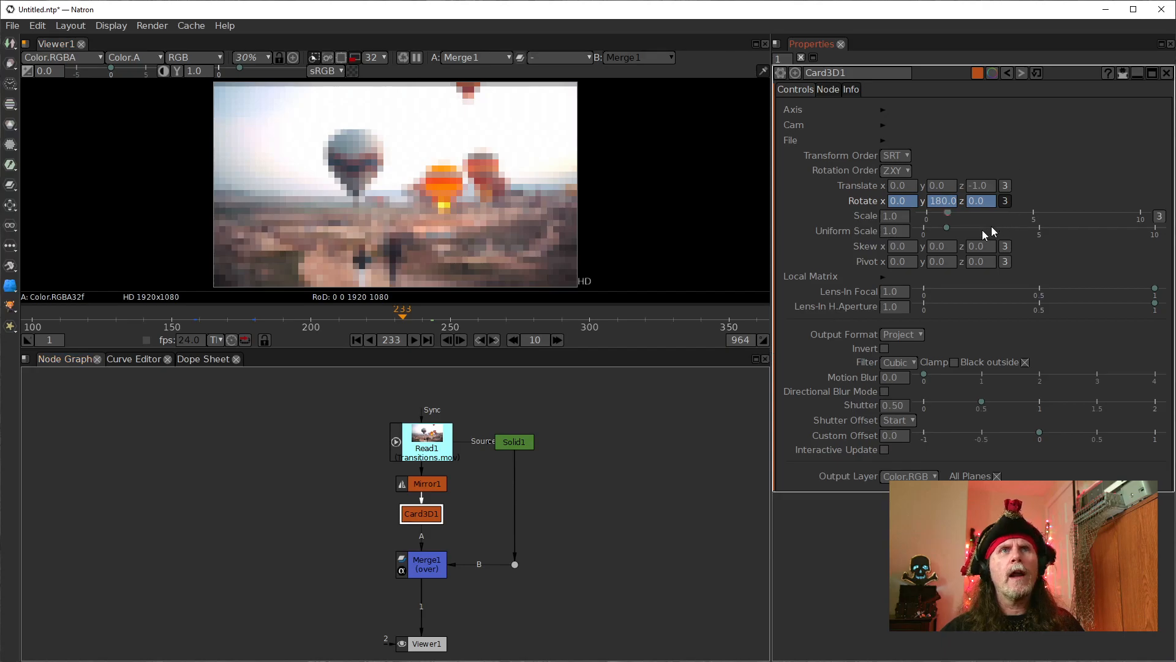
pyautogui.rightClick(895, 201)
pyautogui.click(938, 218)
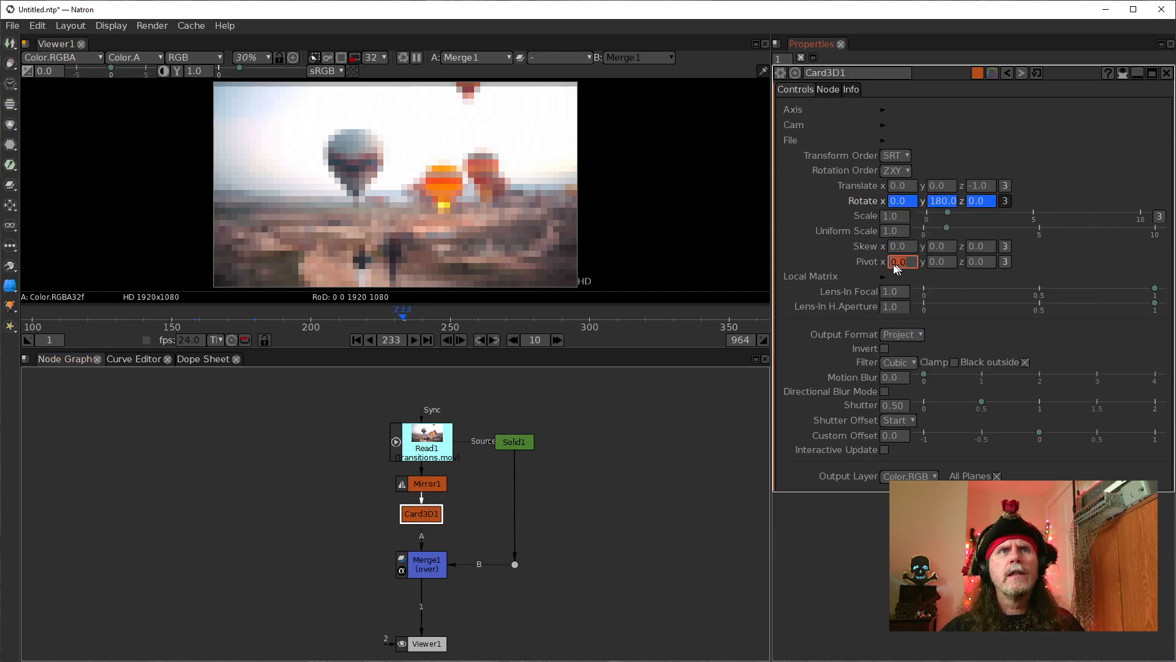
# - Turn on Mirror1's Vertical (flip) at frame 244 and compare that frame with frame 243
pyautogui.click(556, 341)
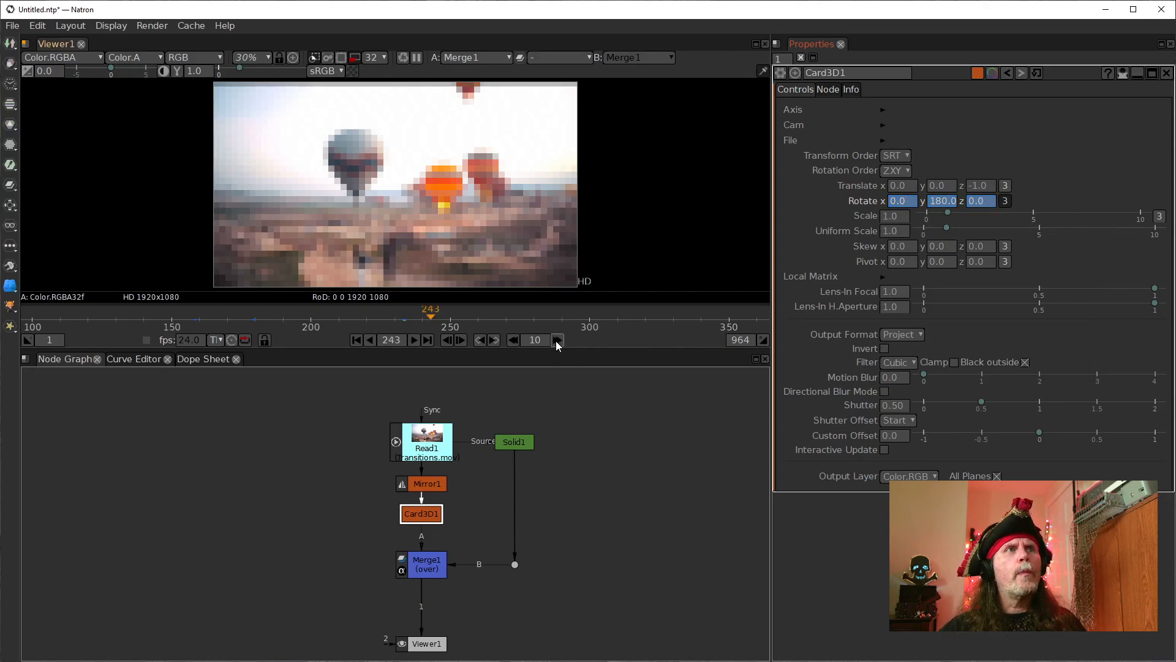
pyautogui.click(461, 341)
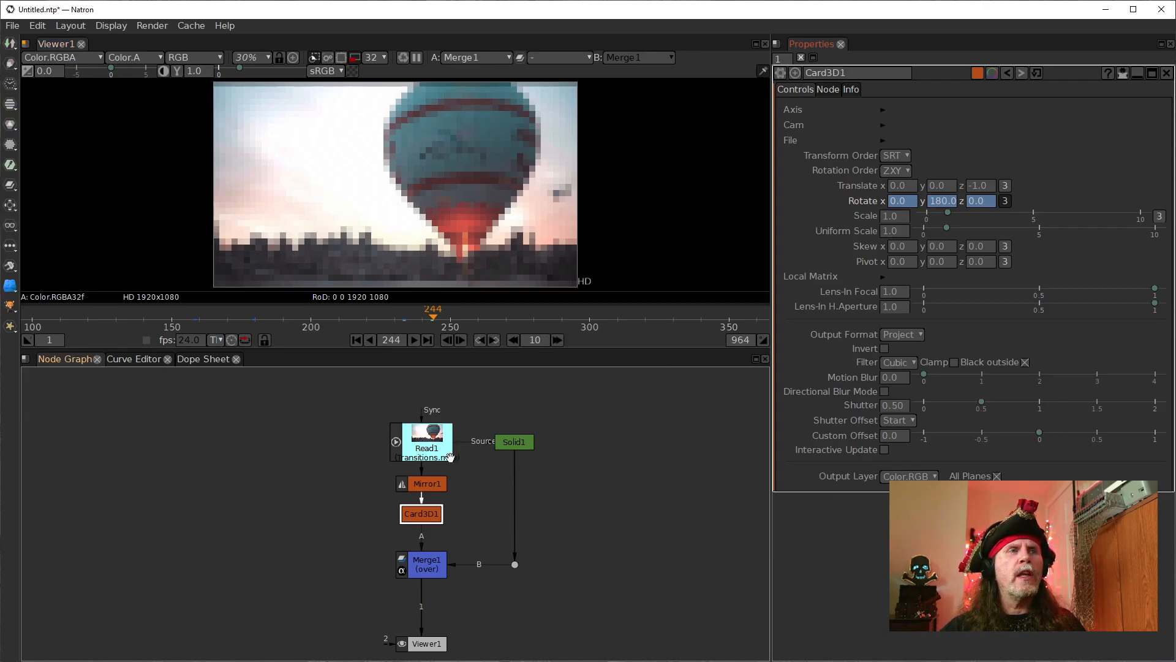
pyautogui.doubleClick(437, 484)
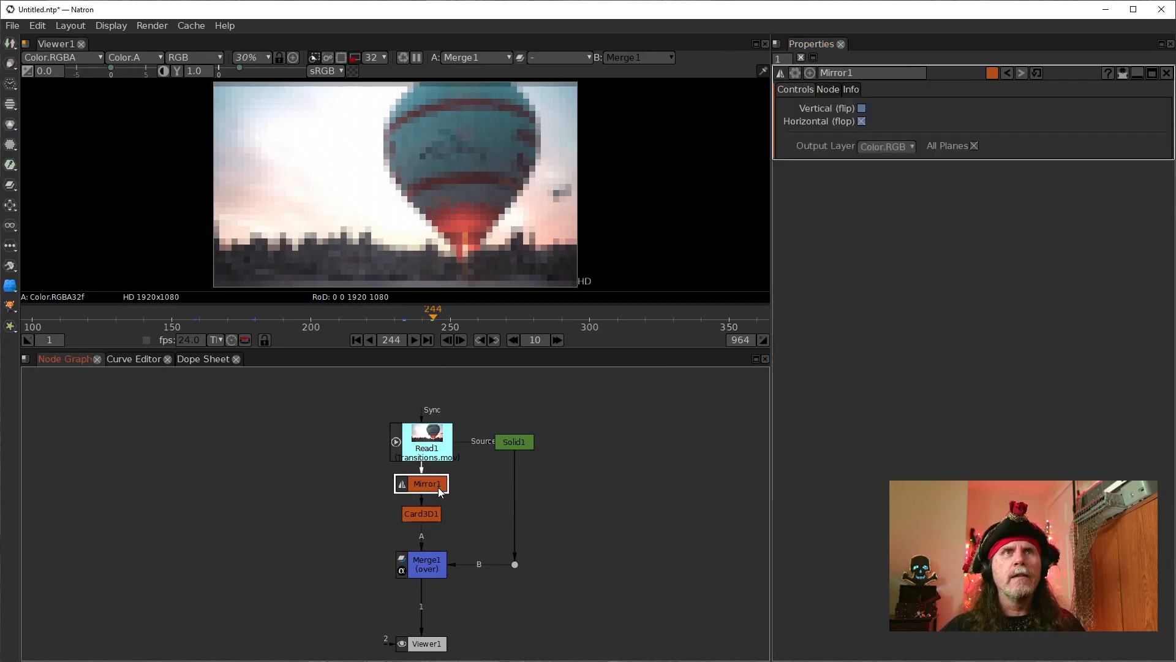
pyautogui.click(863, 109)
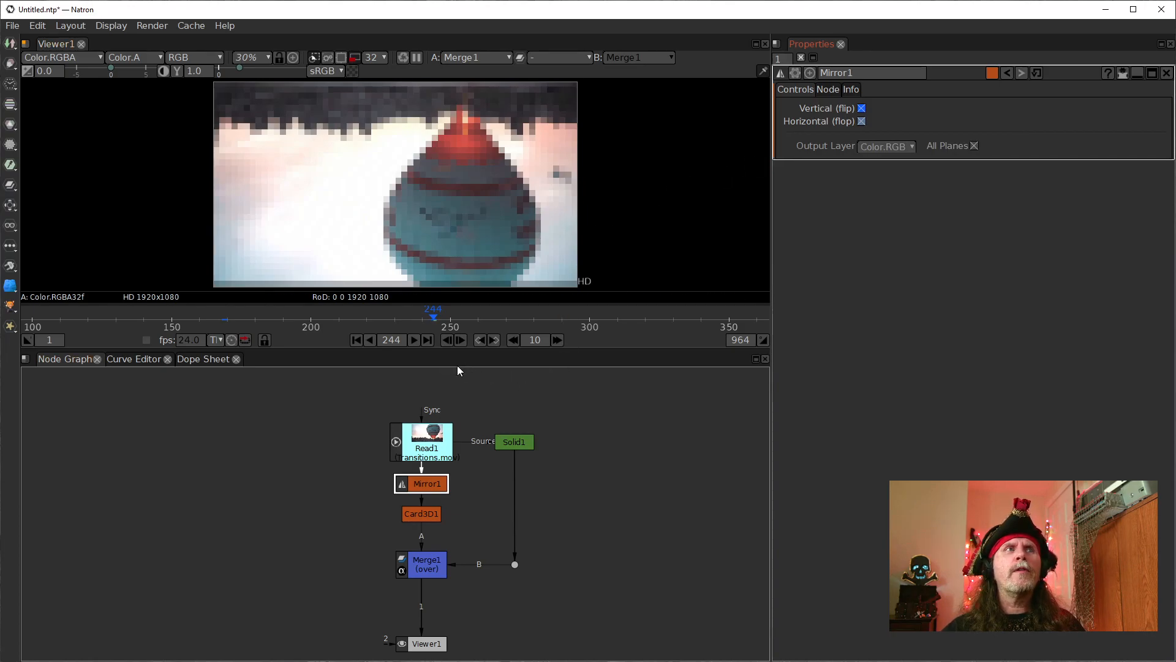
pyautogui.click(556, 341)
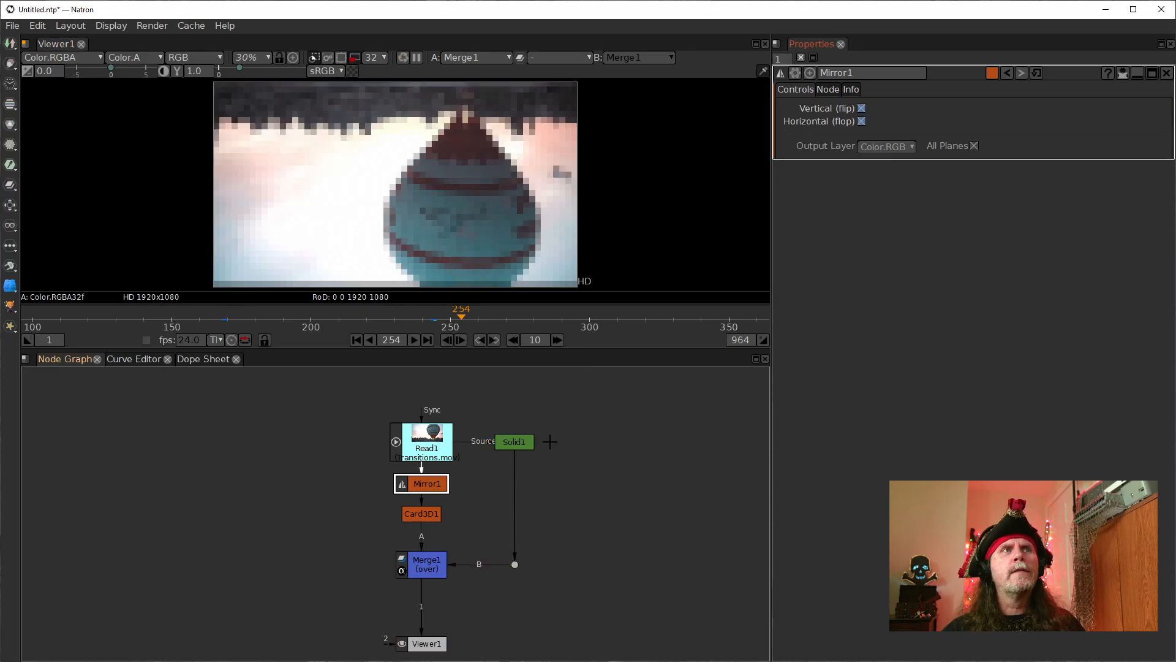
pyautogui.click(513, 340)
pyautogui.click(446, 341)
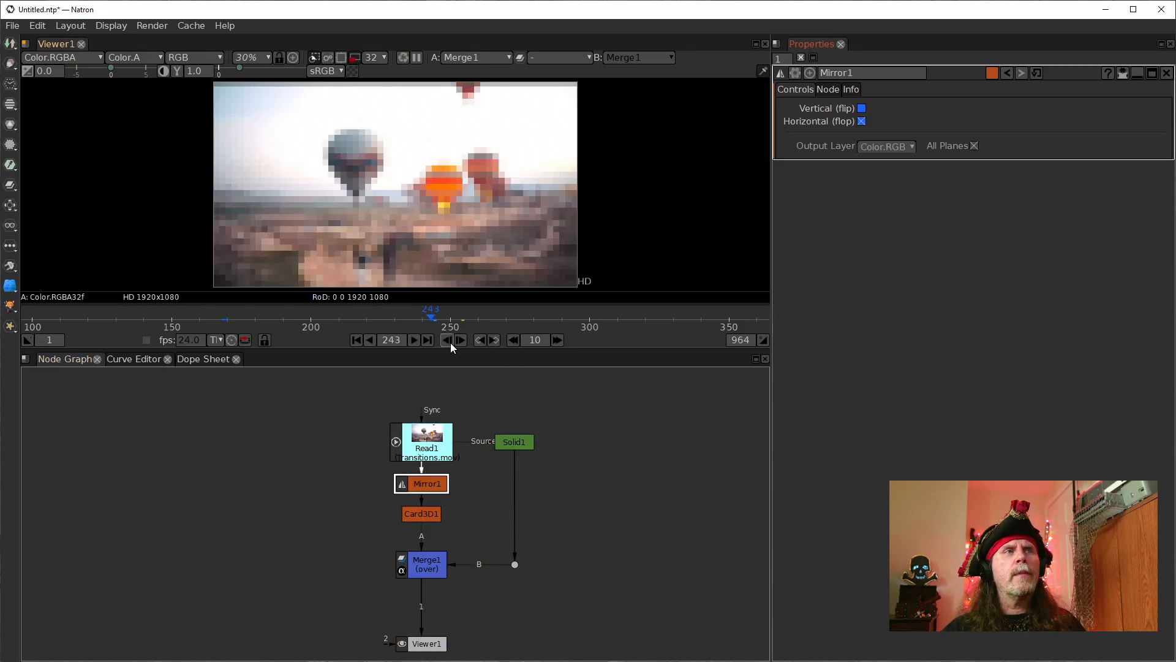
pyautogui.click(458, 340)
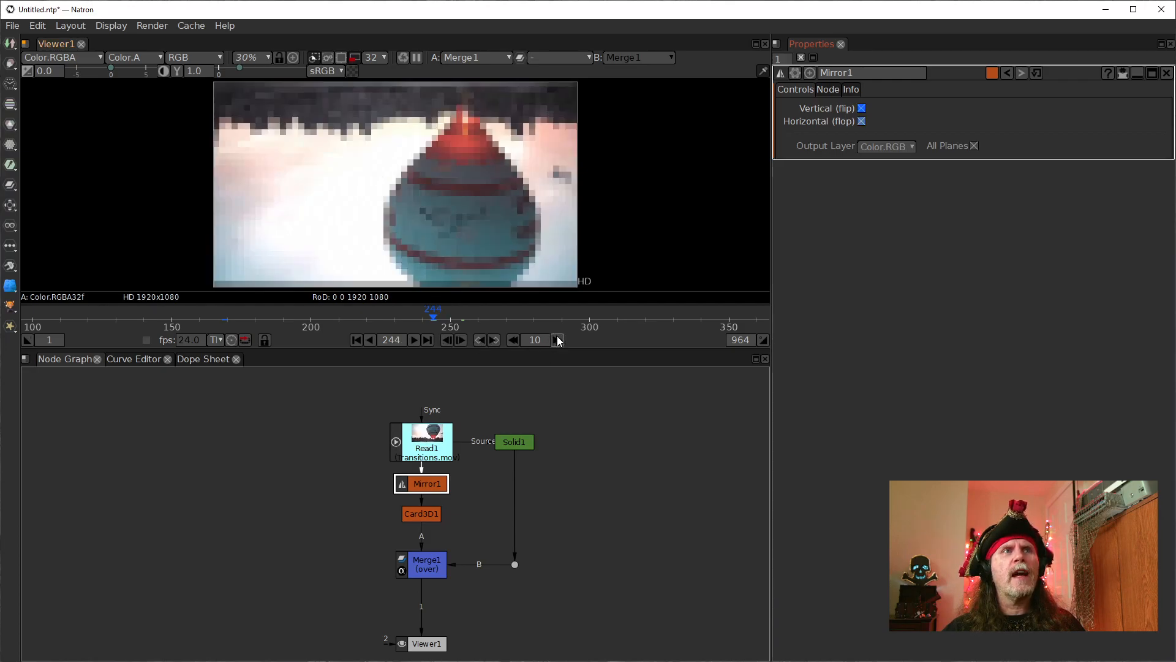
# - Set Card3D1's Rotate x to 180 at frame 254, ten frames after the flip
pyautogui.click(556, 340)
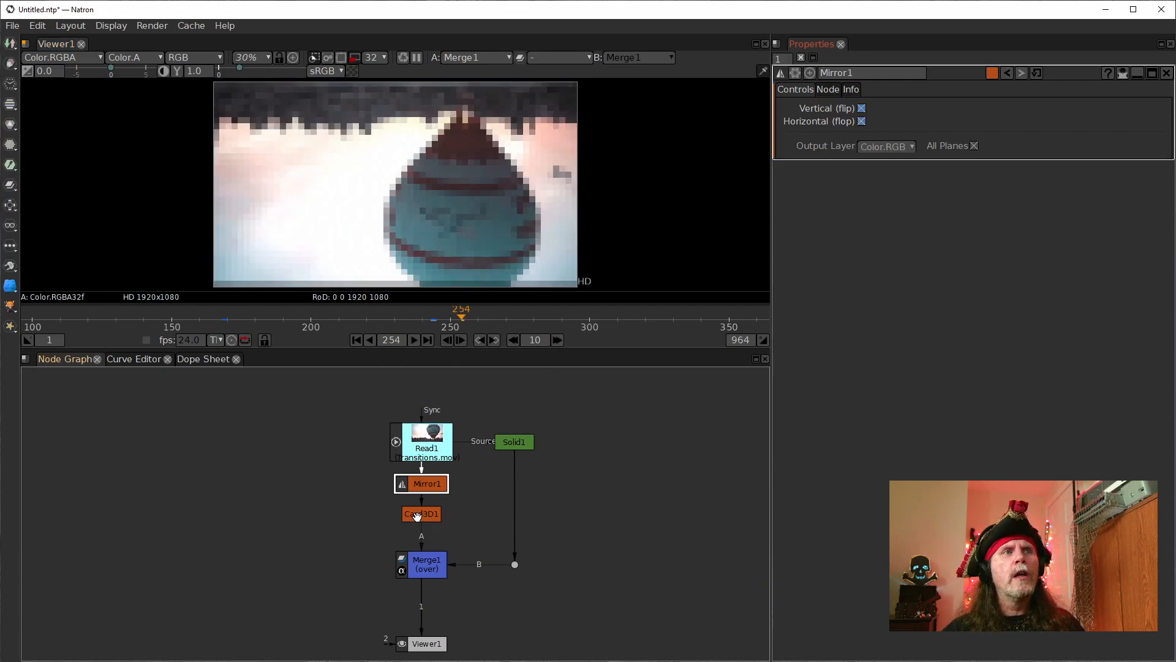
pyautogui.click(421, 519)
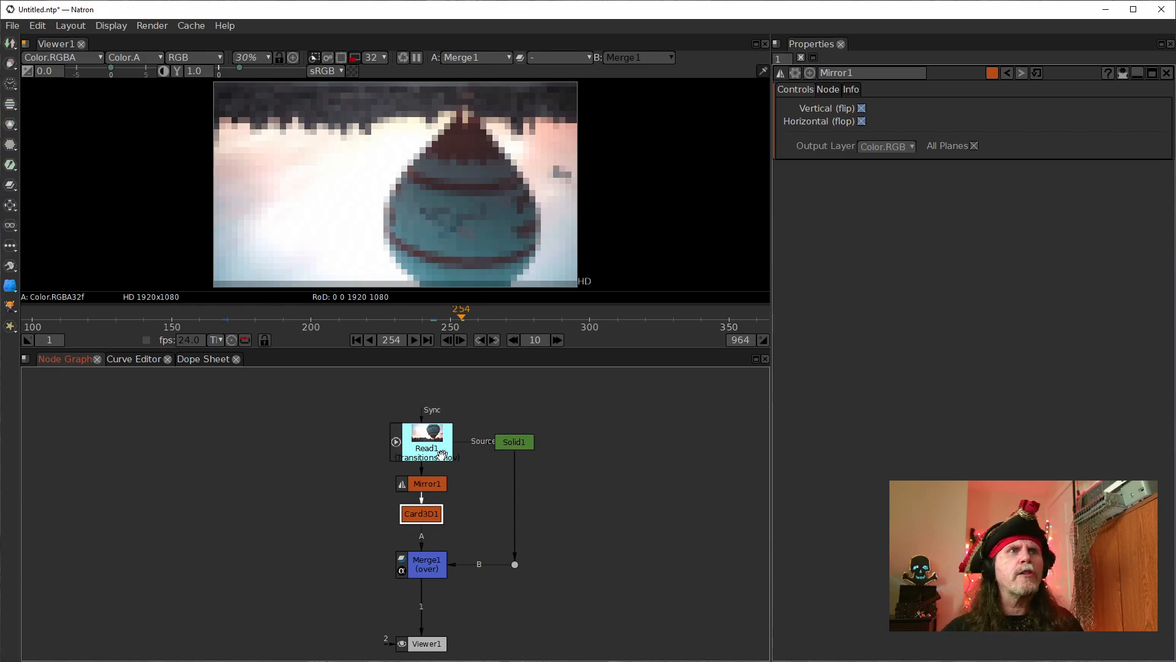
pyautogui.doubleClick(423, 518)
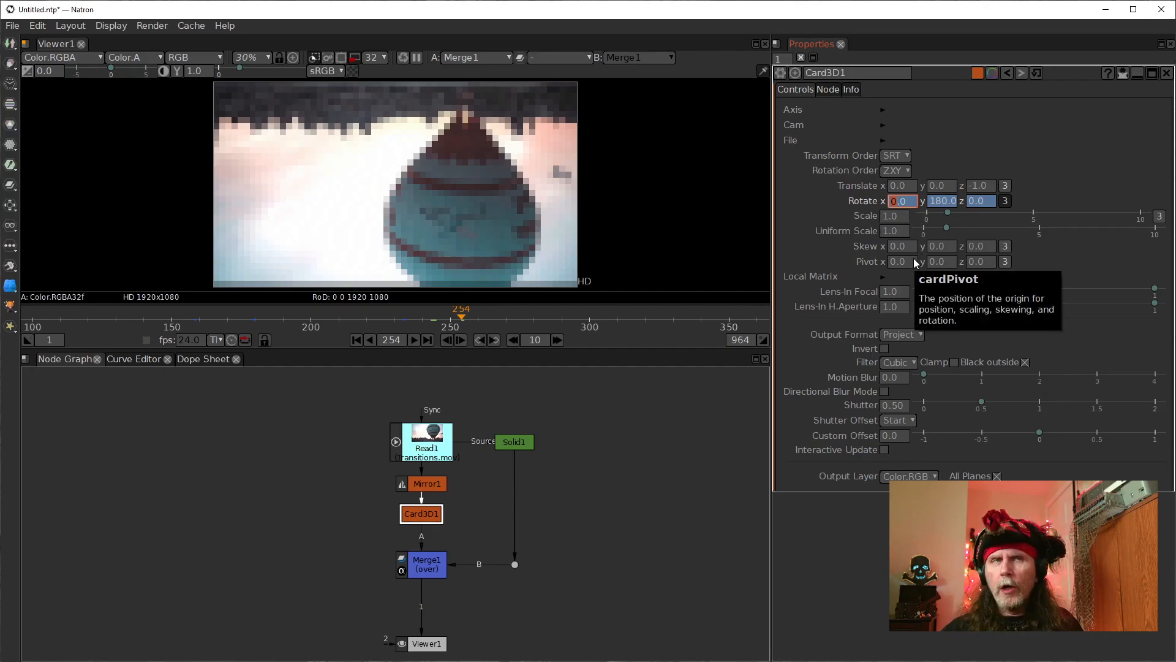
pyautogui.write('180')
pyautogui.press('Return')
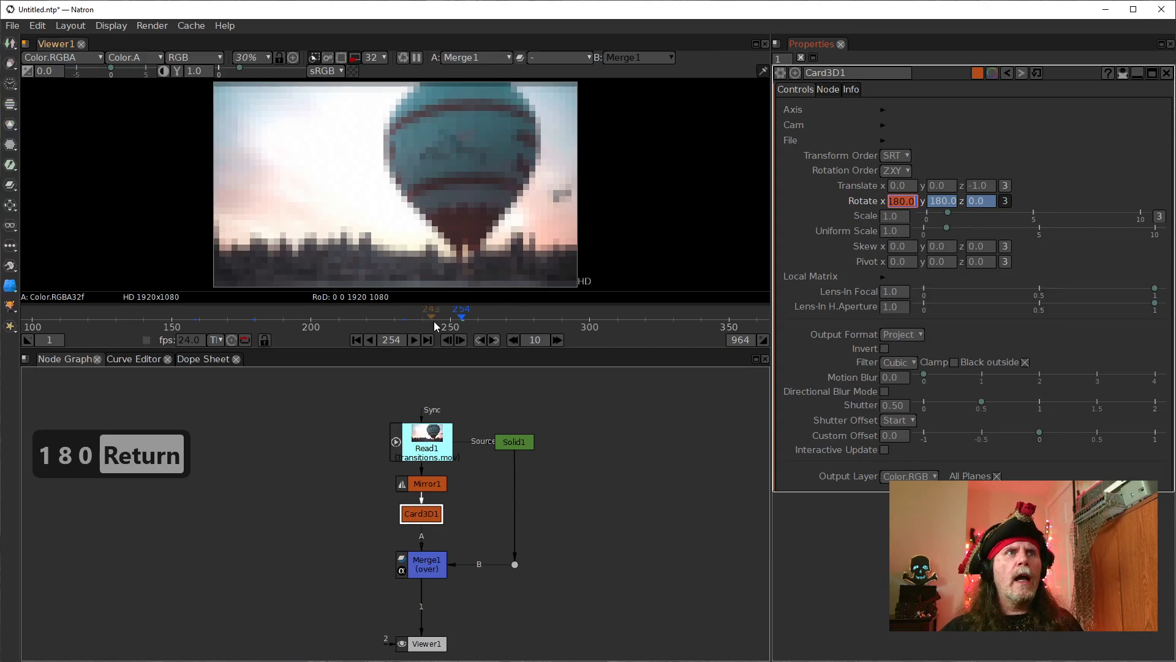
# - Play the second transition from just before frame 233 and stop after the card's rotation
pyautogui.click(395, 323)
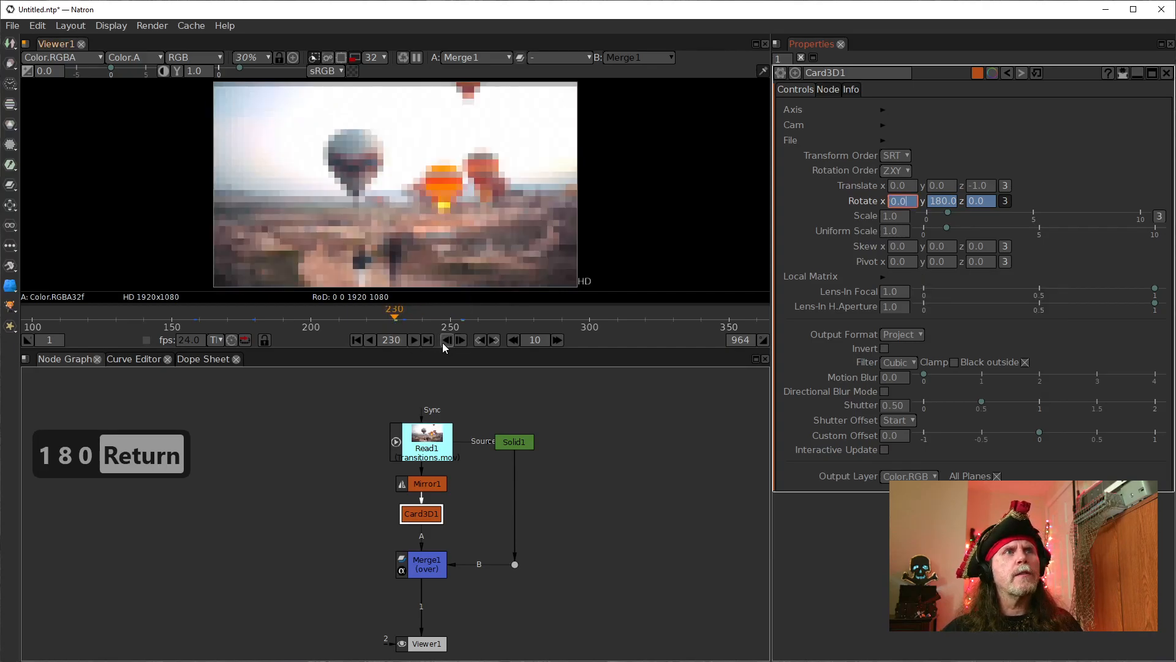
pyautogui.click(414, 340)
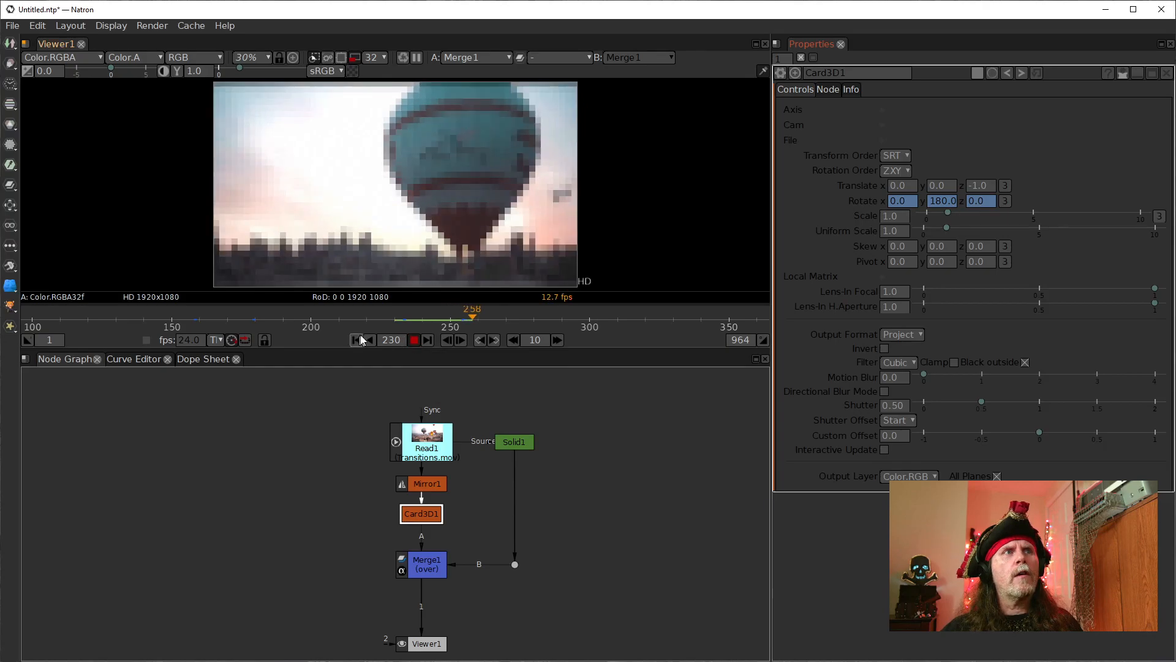
pyautogui.click(384, 315)
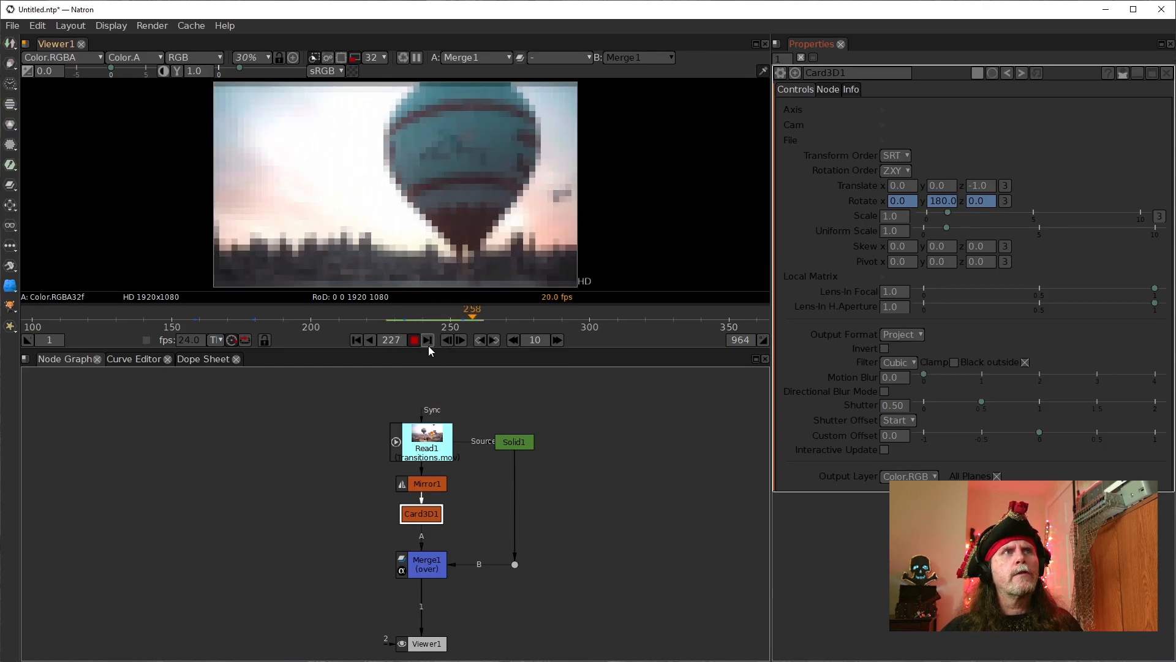
pyautogui.click(413, 340)
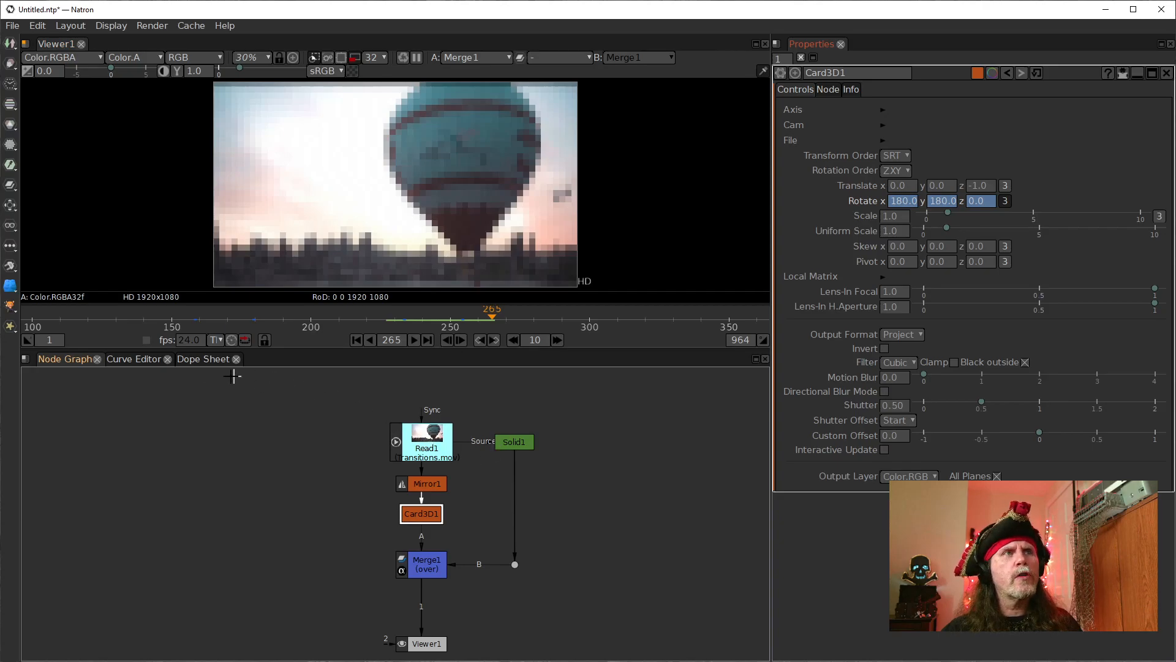
# - Apply Horizontal Interpolation to the last two keyframes of Card3D1's Rotate.x curve, at frames 233 and 254
pyautogui.click(145, 365)
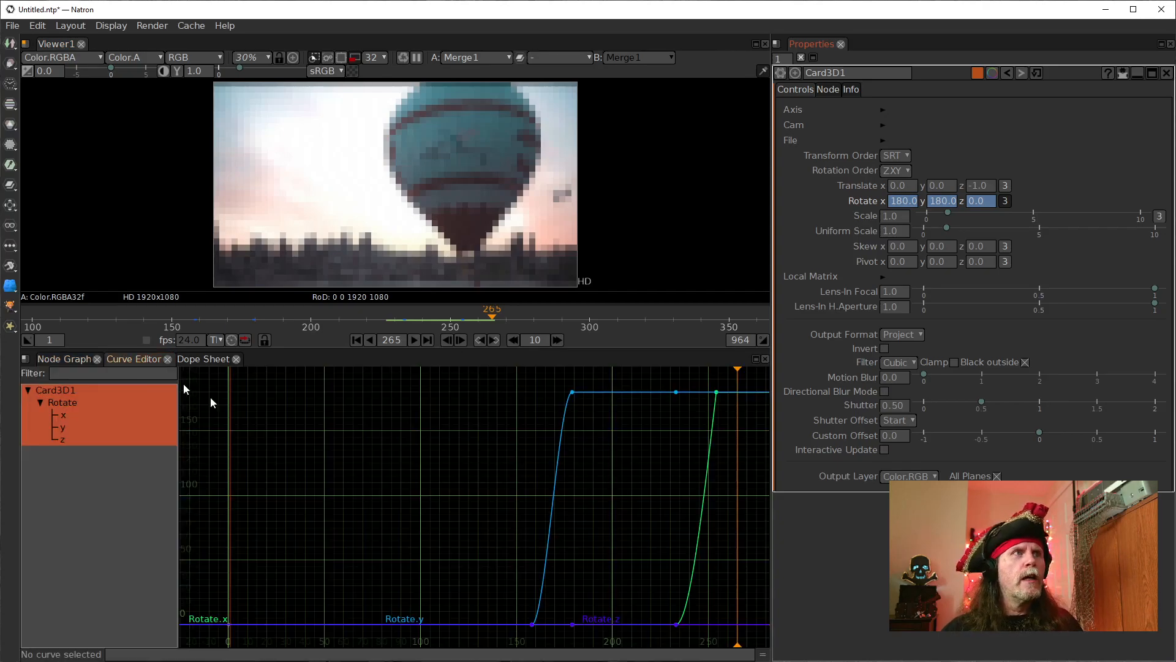
pyautogui.click(67, 414)
pyautogui.moveTo(588, 375); pyautogui.dragTo(732, 646)
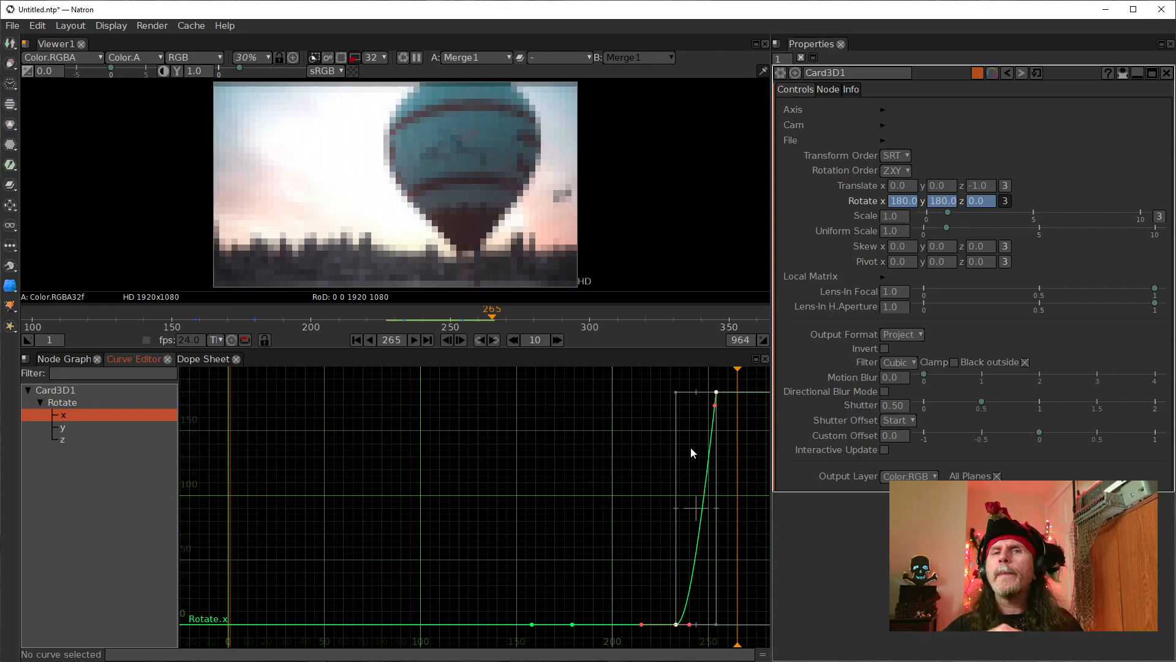
pyautogui.doubleClick(950, 201)
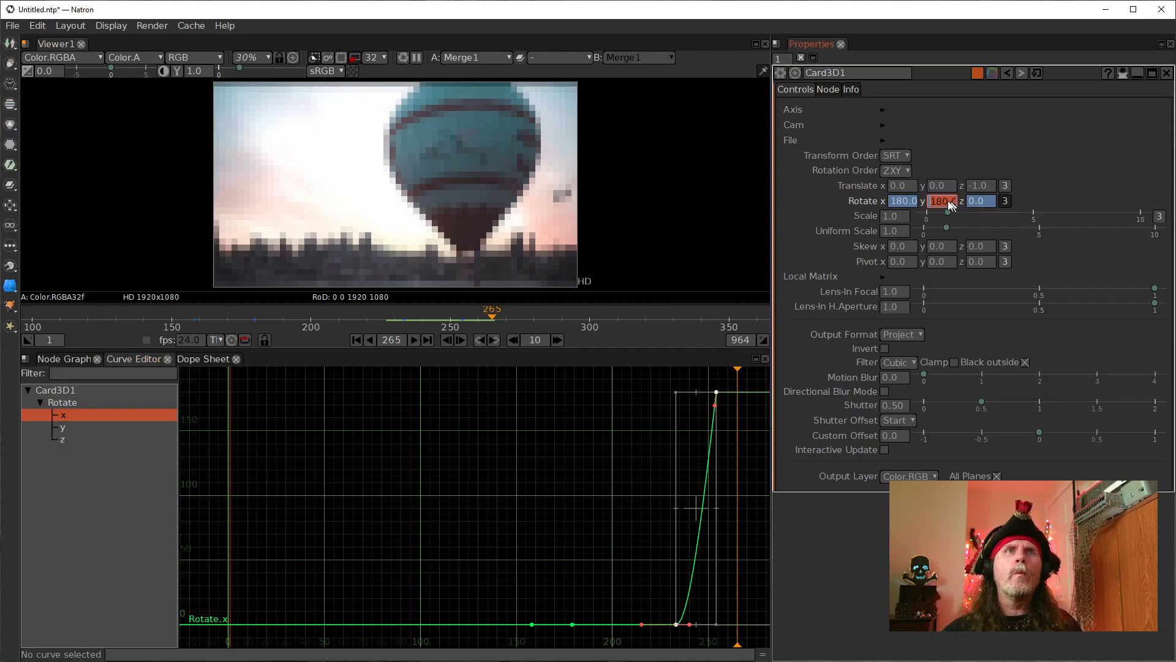
pyautogui.rightClick(701, 403)
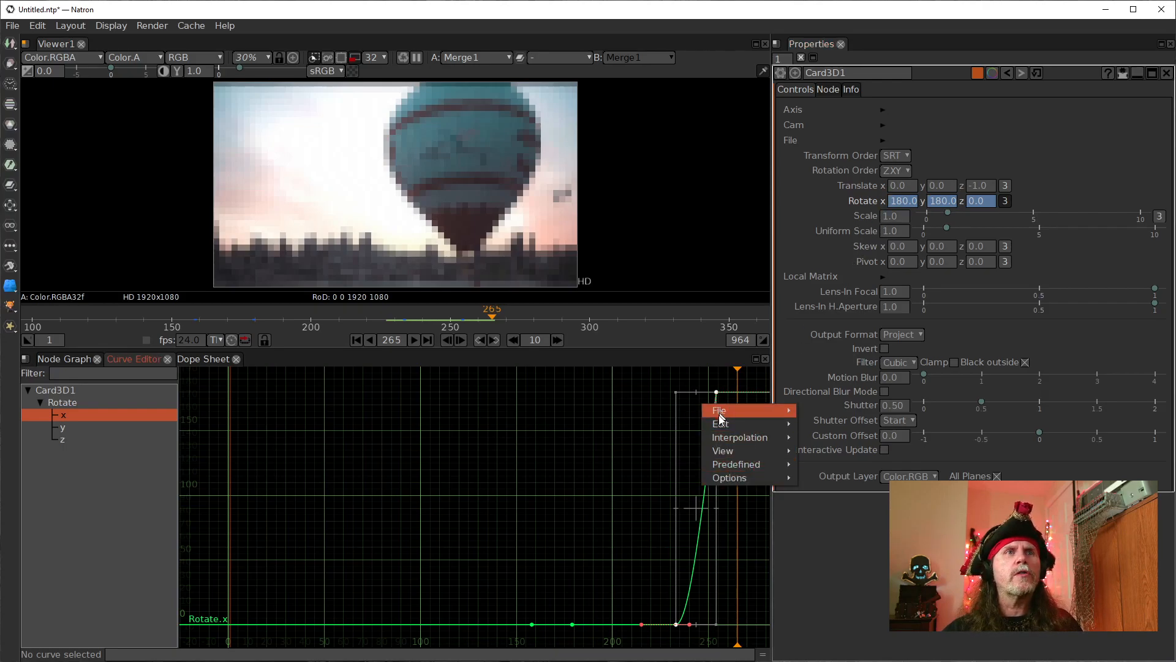
pyautogui.moveTo(722, 439)
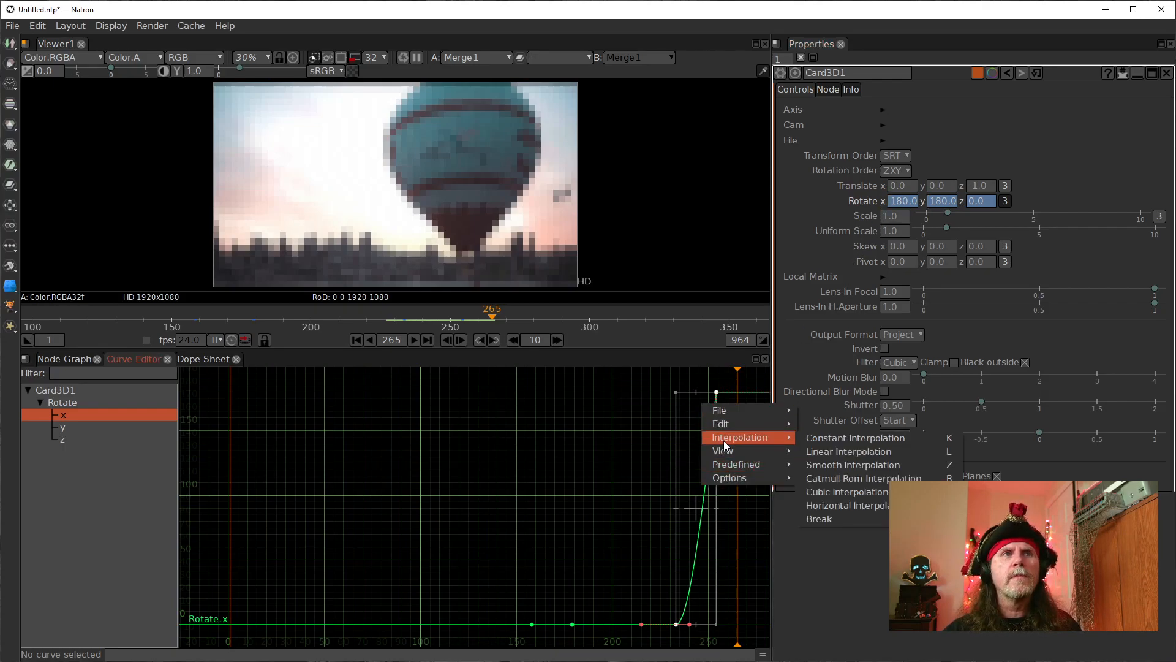
pyautogui.click(827, 504)
pyautogui.click(563, 459)
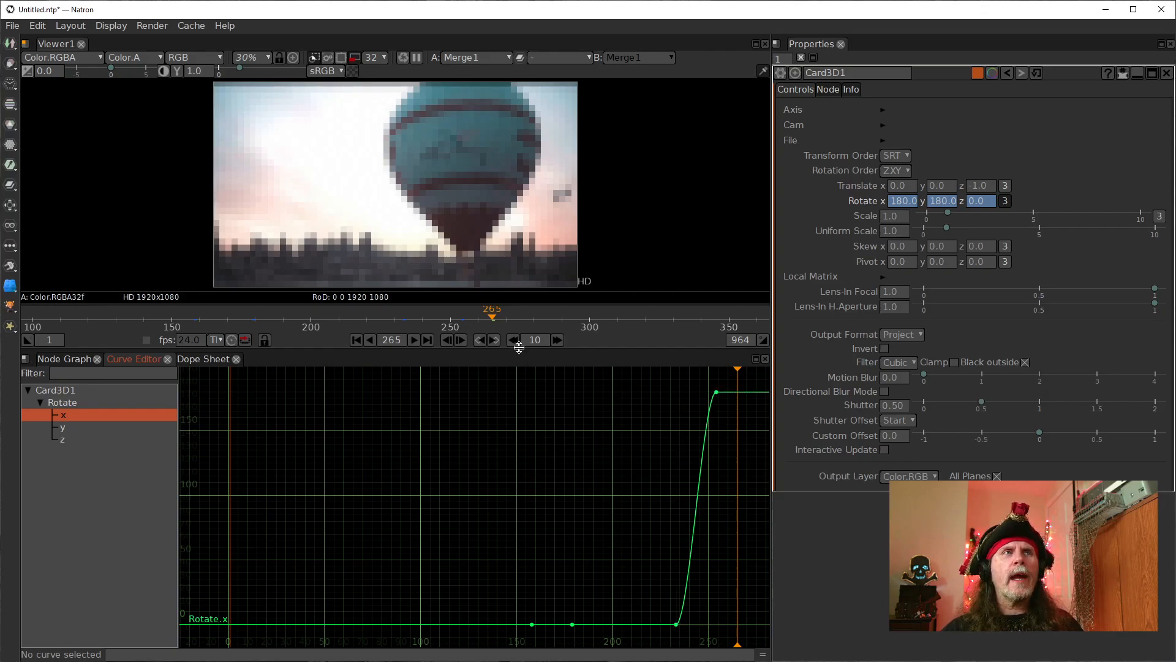
# - Replay the second transition from frame 228 with the smoothed rotation and stop past its end
pyautogui.click(391, 317)
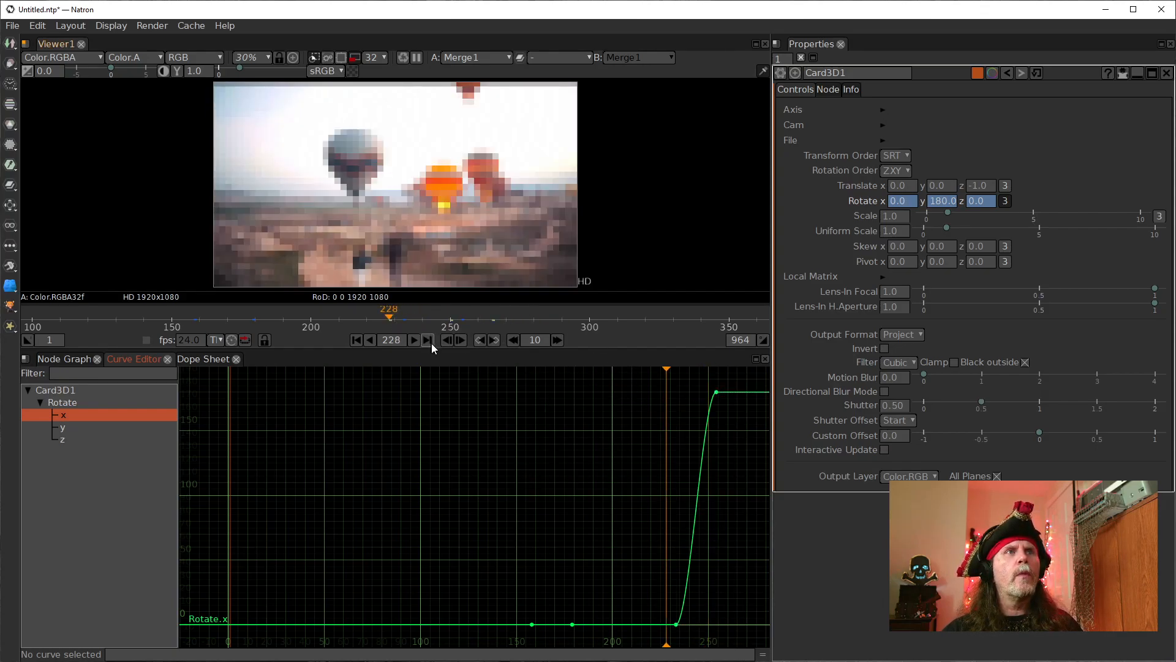
pyautogui.click(414, 340)
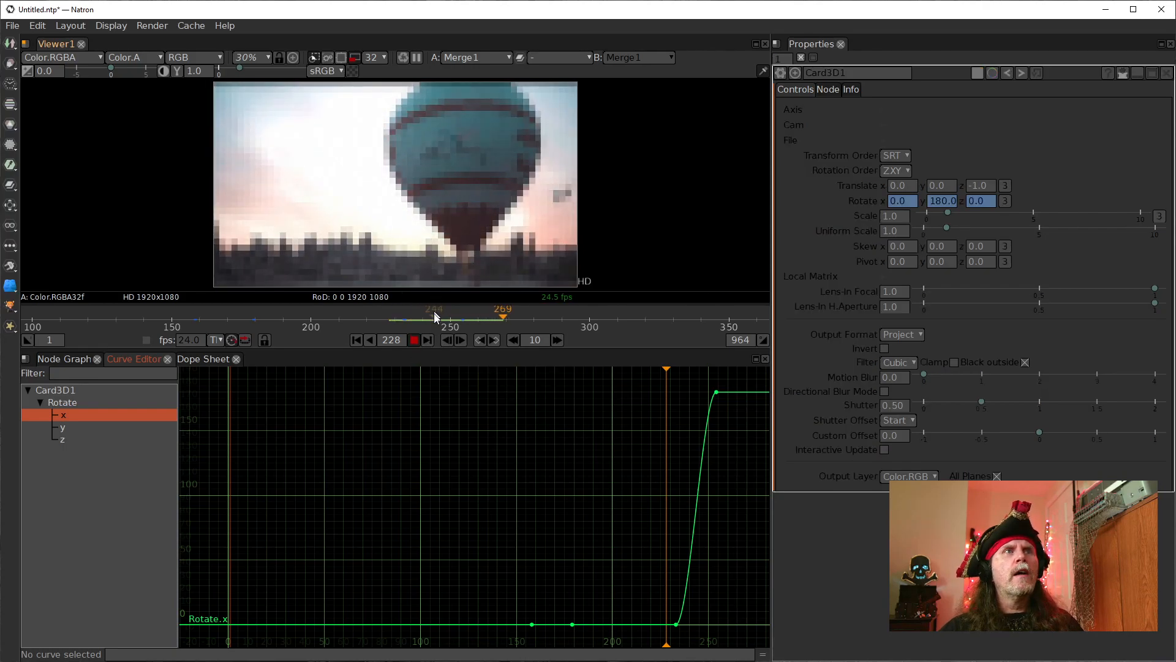
pyautogui.click(414, 340)
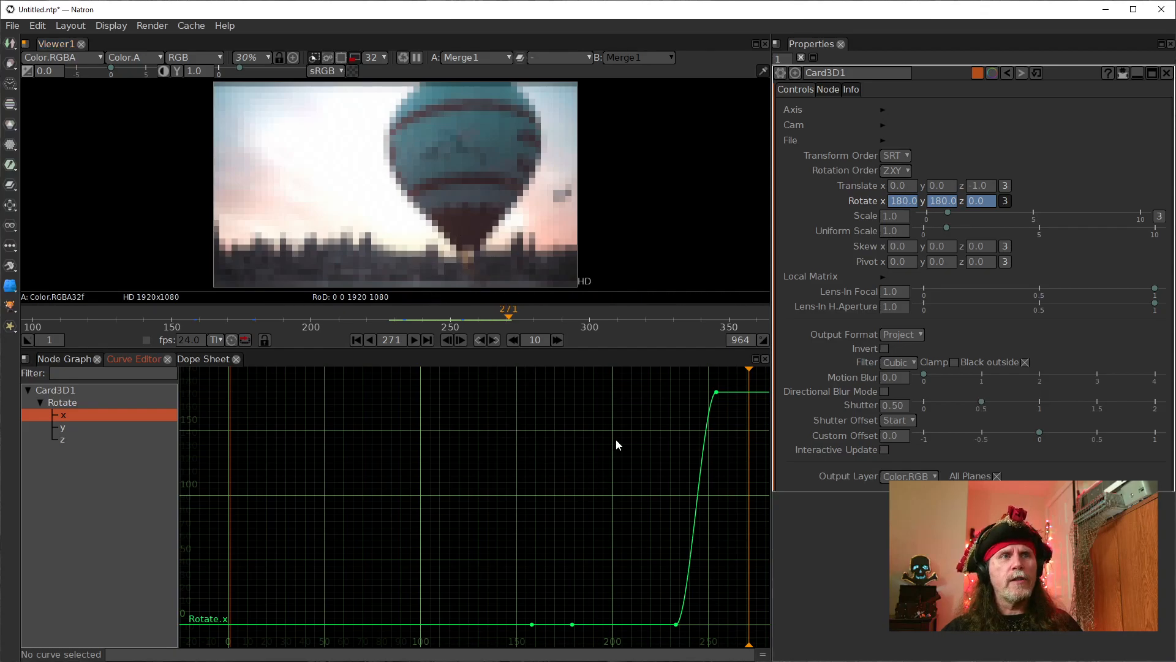
# - Play on from frame 271 to the next clip cut and step around it, ending on the clip's last frame, 336
pyautogui.click(413, 340)
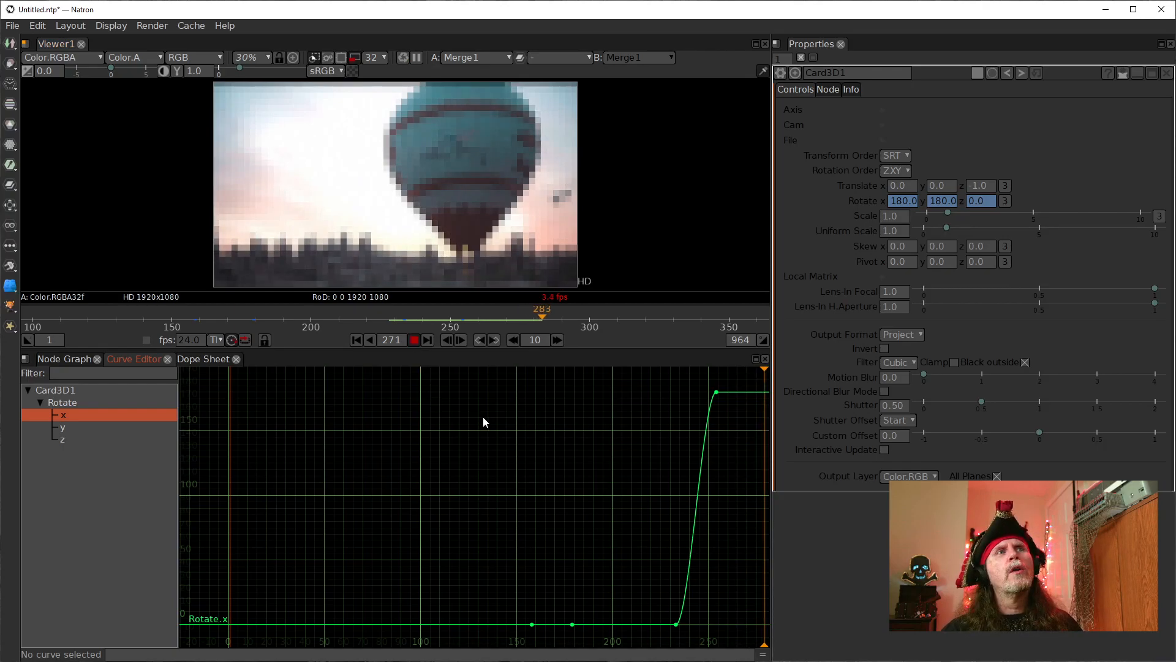
pyautogui.click(412, 340)
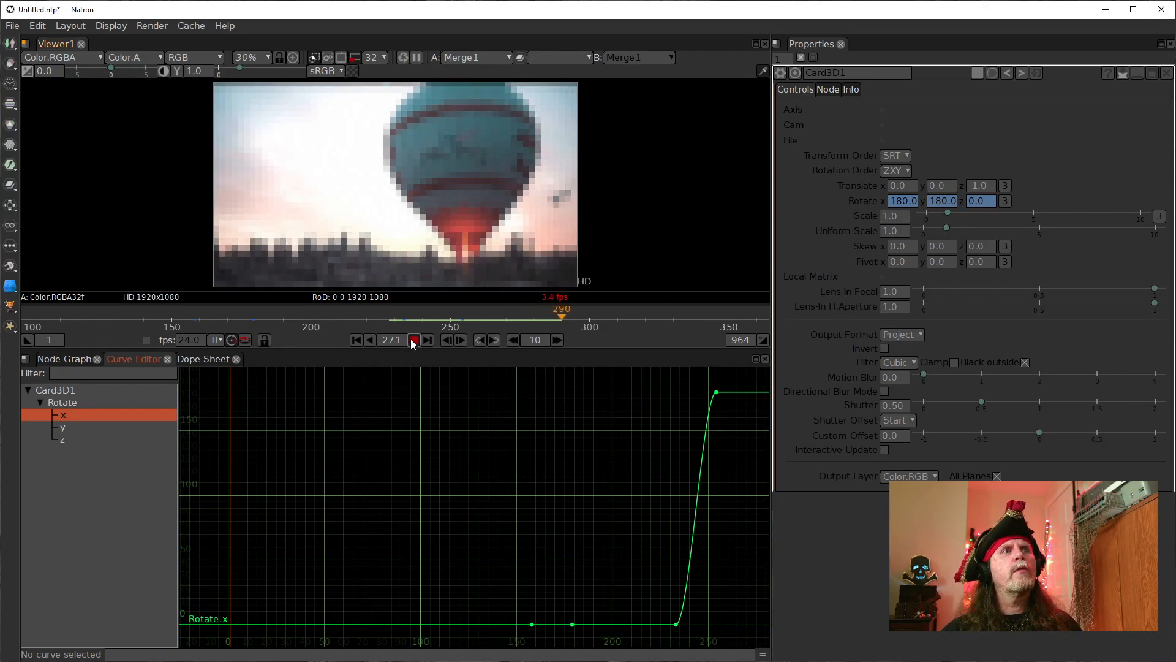
pyautogui.moveTo(645, 318); pyautogui.dragTo(513, 324)
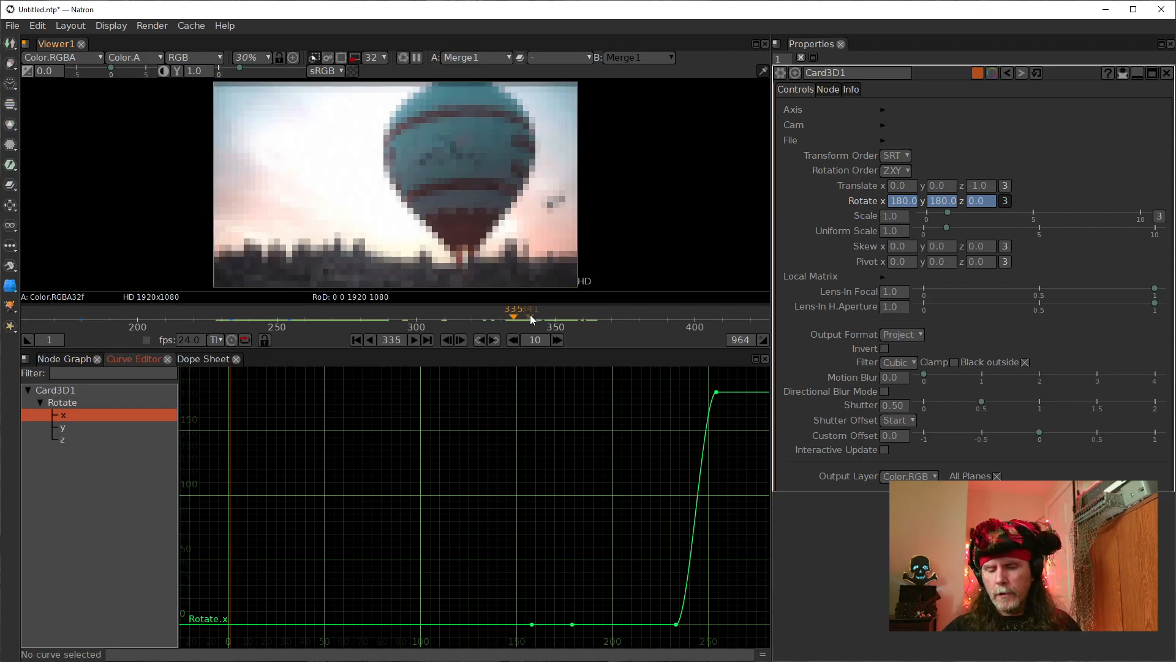
pyautogui.press('Right')
pyautogui.press('Right')
pyautogui.press('Left')
pyautogui.press('Right')
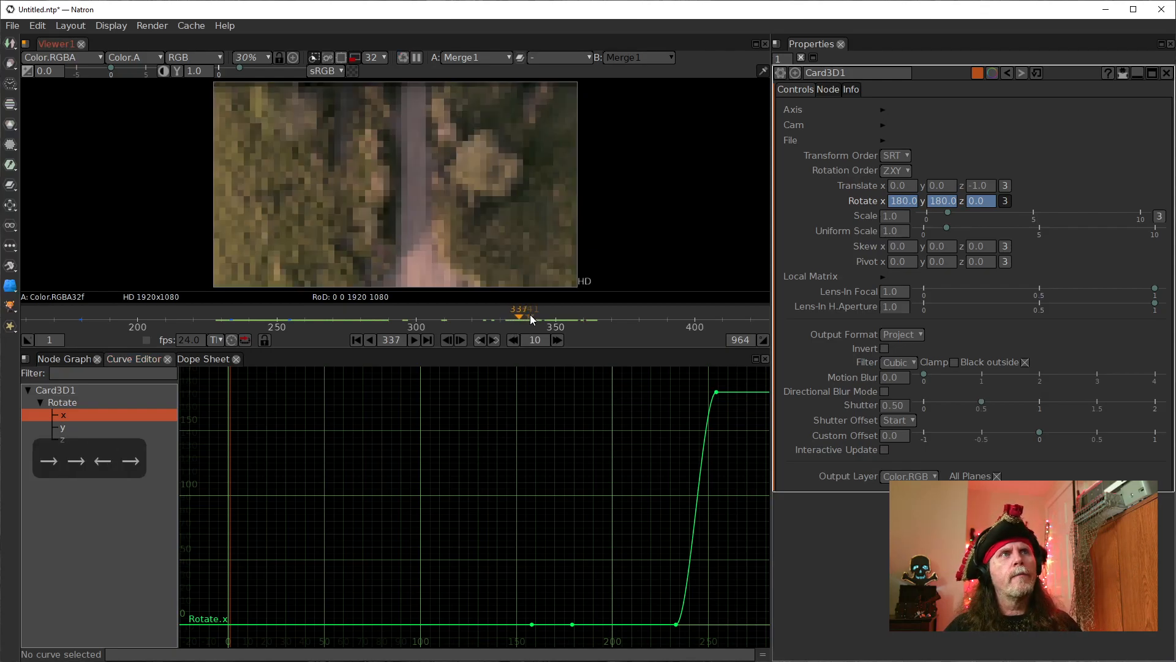
pyautogui.press('Left')
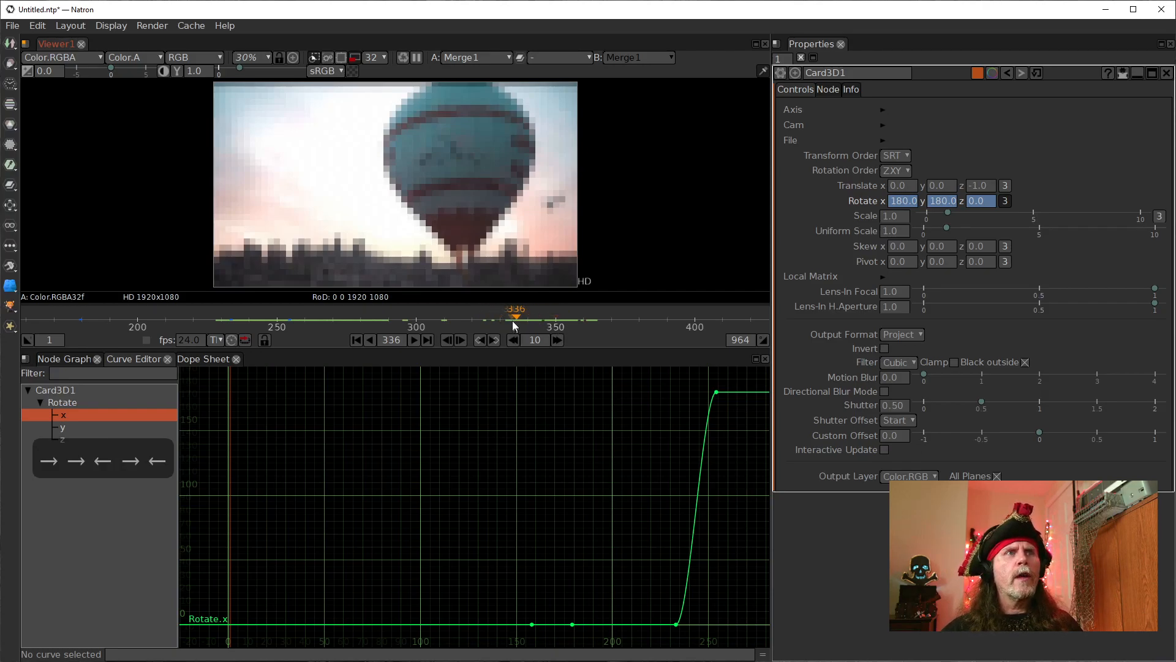
# - Set keyframes on Mirror1's Vertical (flip) and Horizontal (flop) at frame 336
pyautogui.click(73, 360)
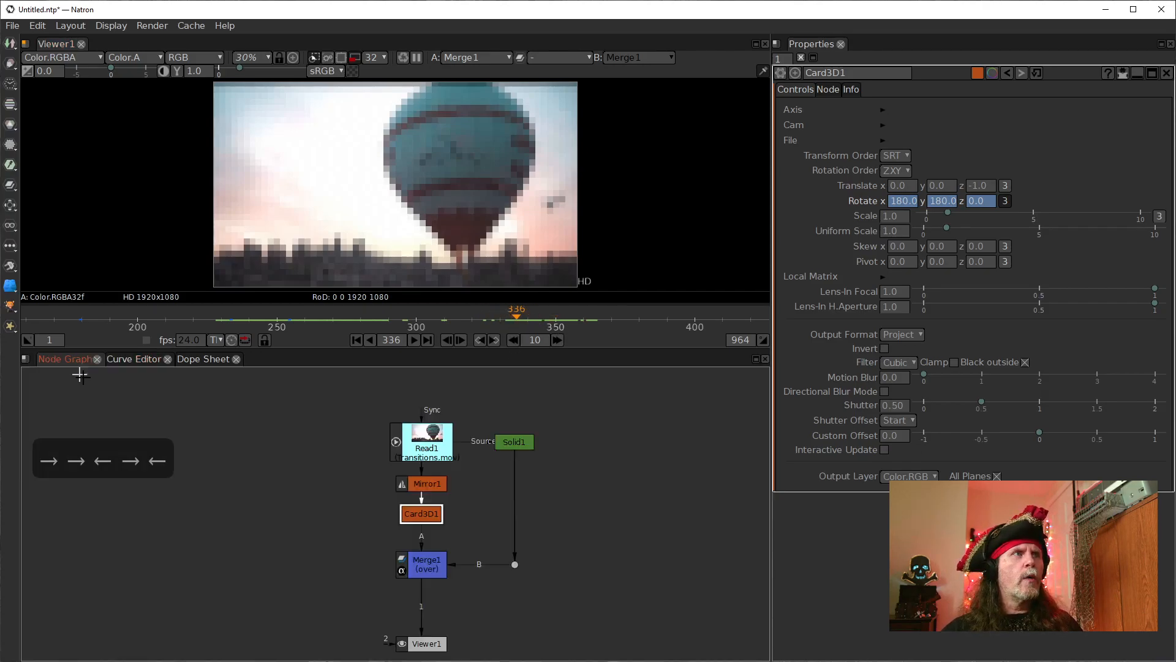
pyautogui.click(426, 484)
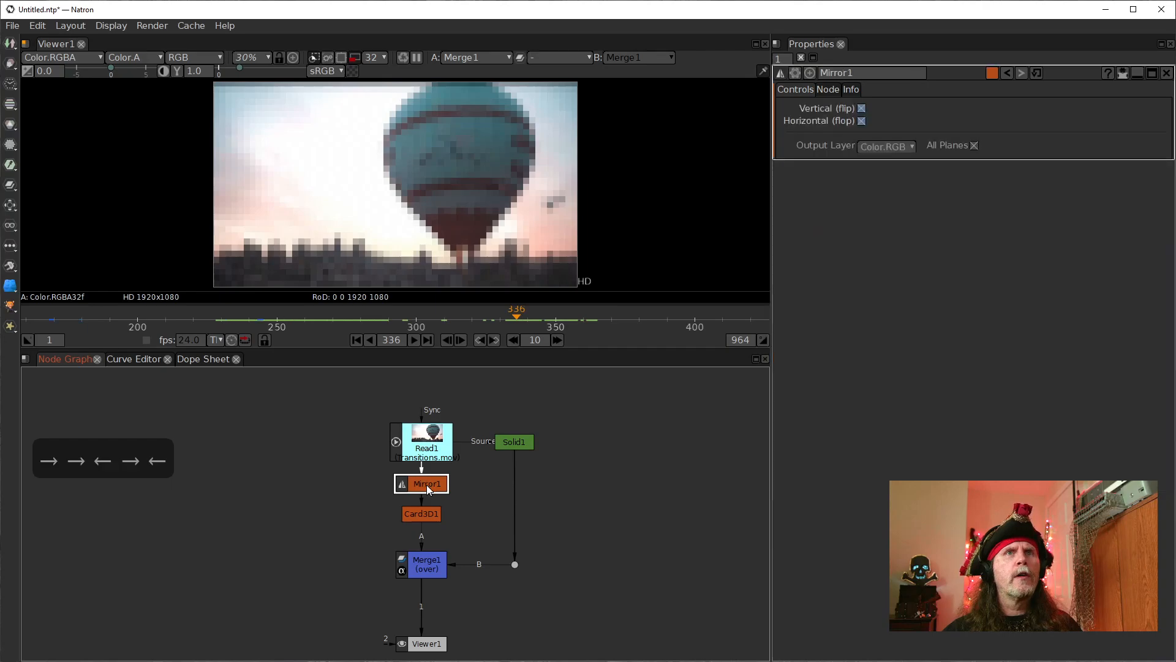
pyautogui.rightClick(861, 108)
pyautogui.click(876, 111)
pyautogui.rightClick(862, 122)
pyautogui.click(877, 124)
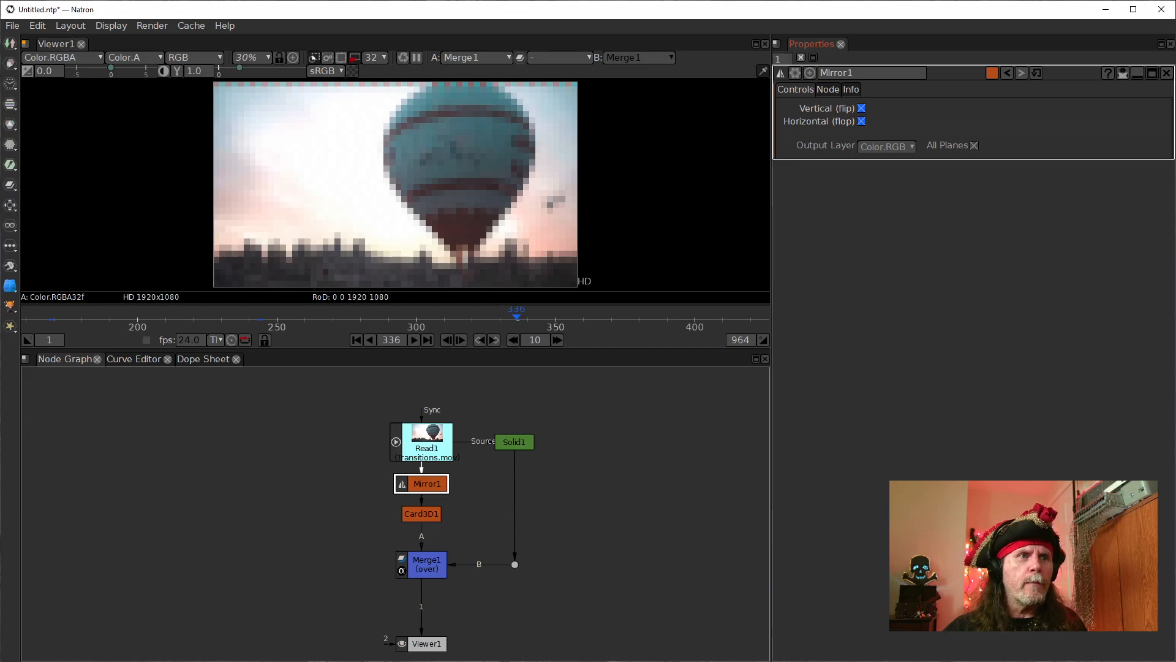
# - Switch to VLC, play Transition_final_live.mp4 through the third transition, and pause it
pyautogui.click(508, 660)
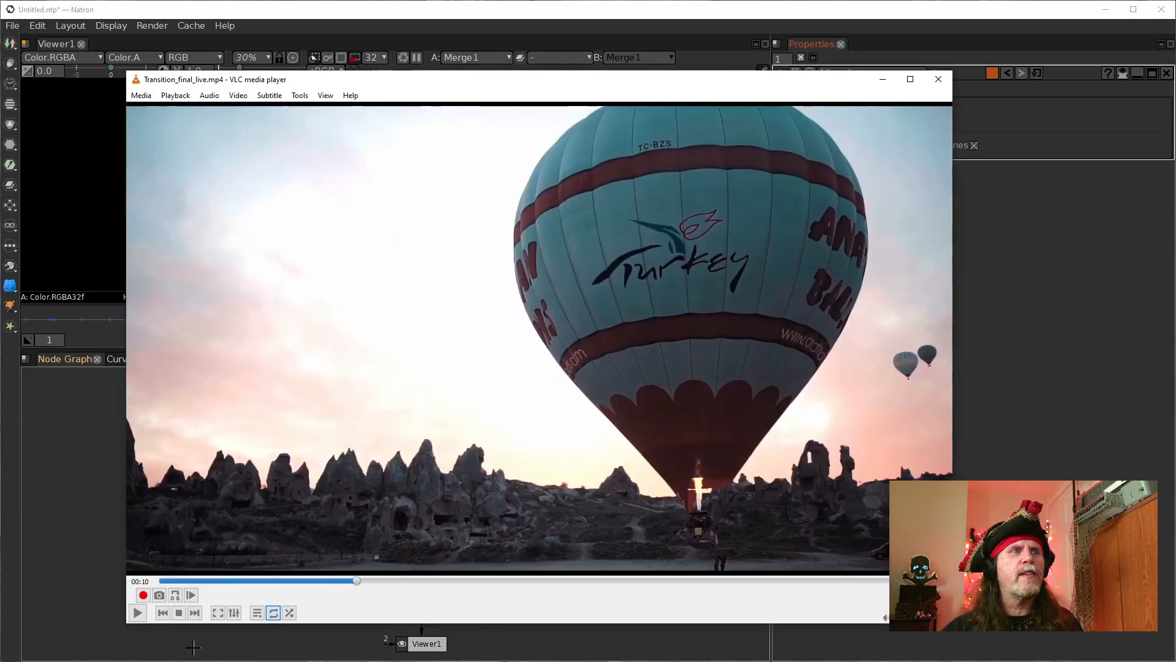
pyautogui.click(139, 613)
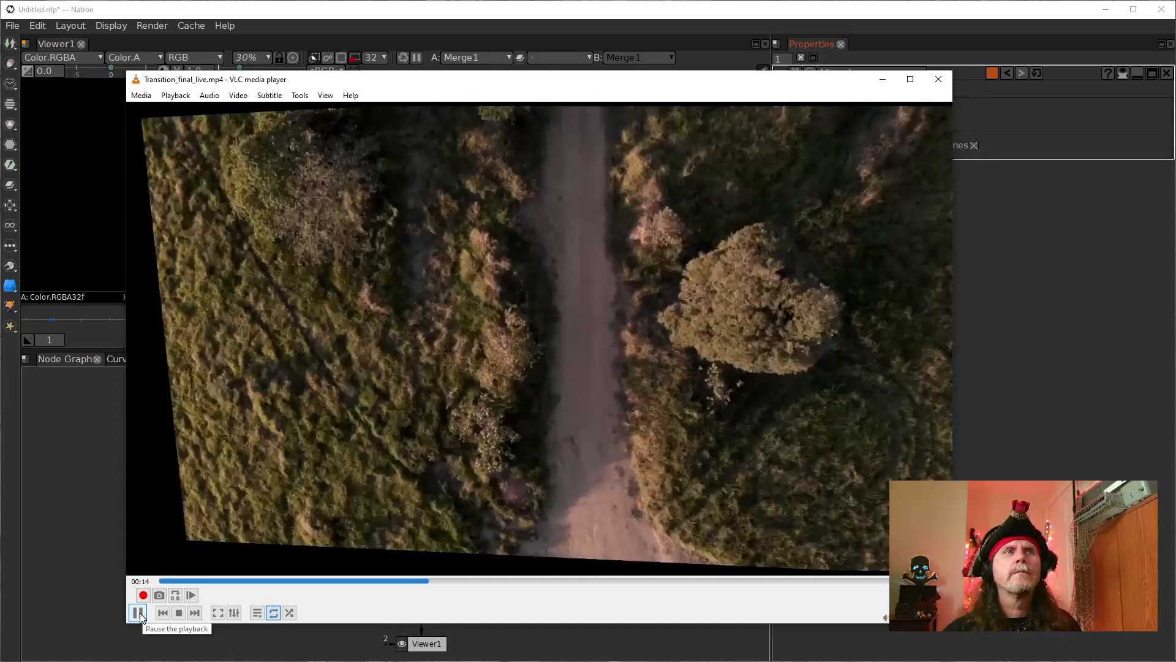
pyautogui.click(139, 612)
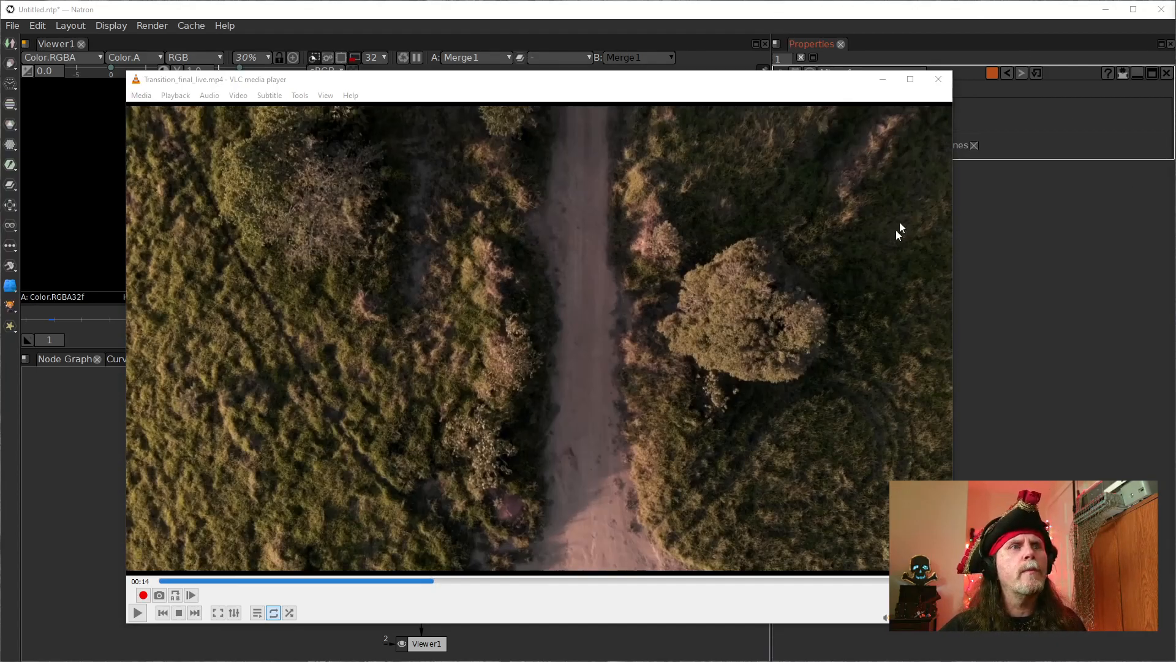
# - Switch back to Natron, look at the frames around the third clip cut, and return to frame 336
pyautogui.click(837, 18)
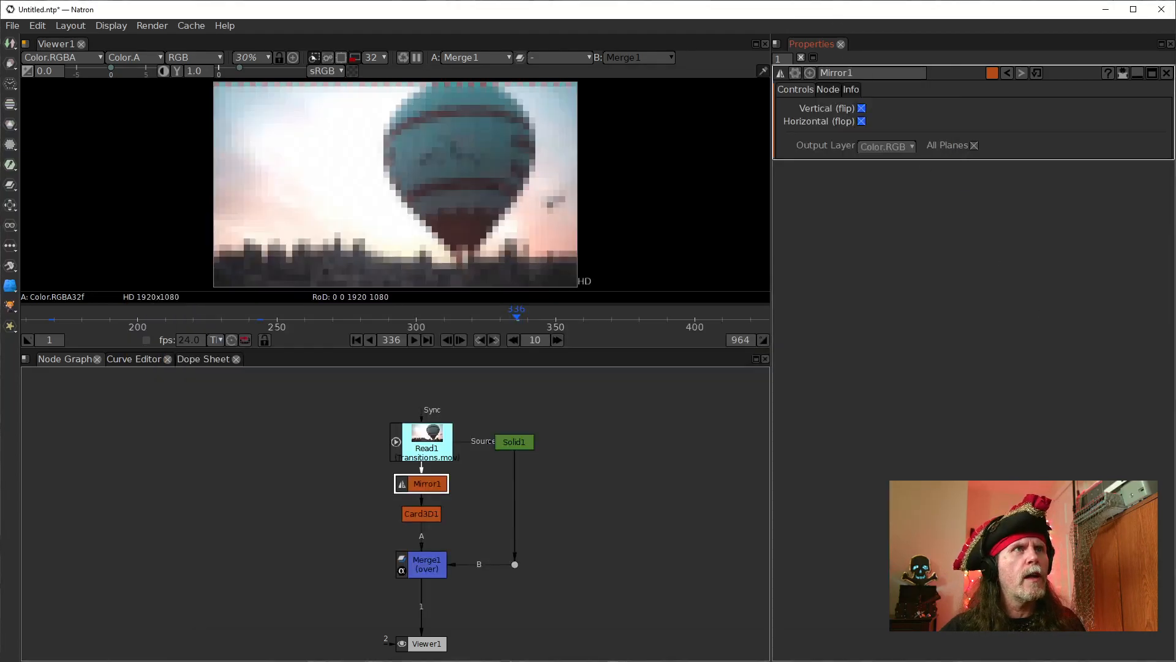
pyautogui.click(595, 318)
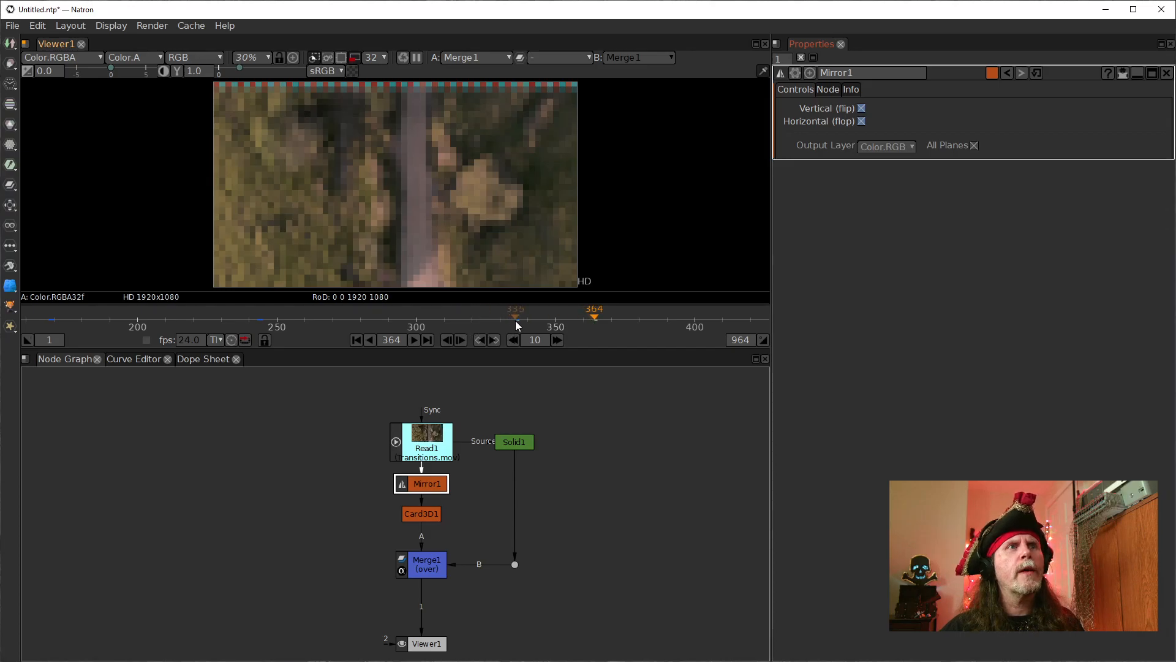
pyautogui.click(516, 319)
pyautogui.press('Right')
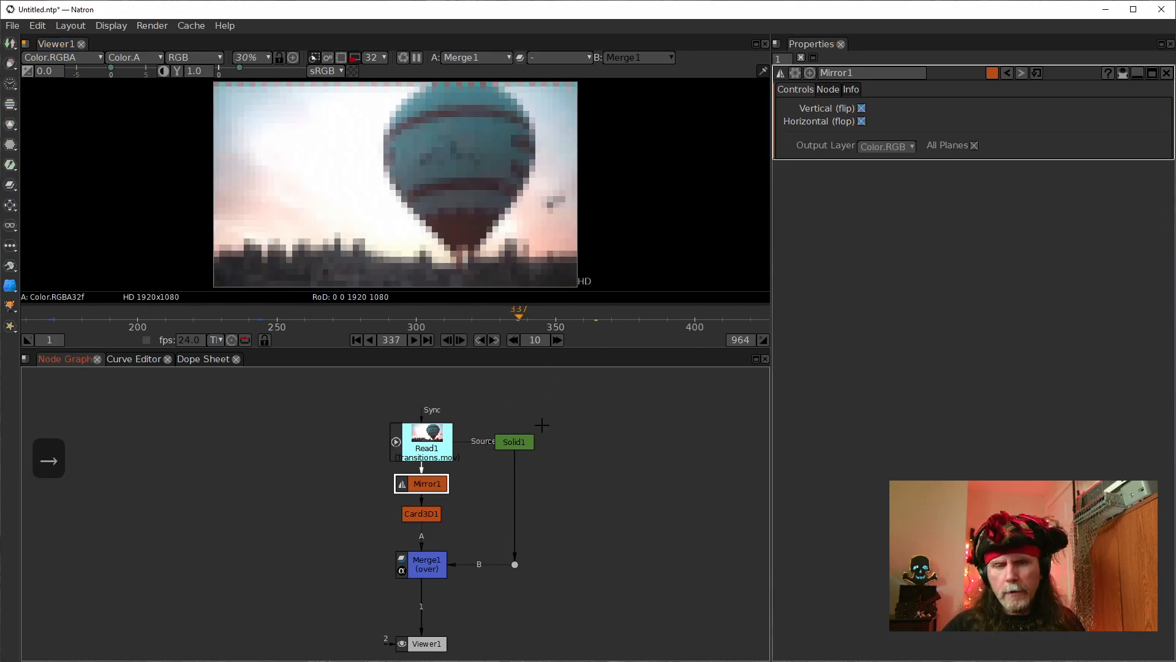
pyautogui.press('Left')
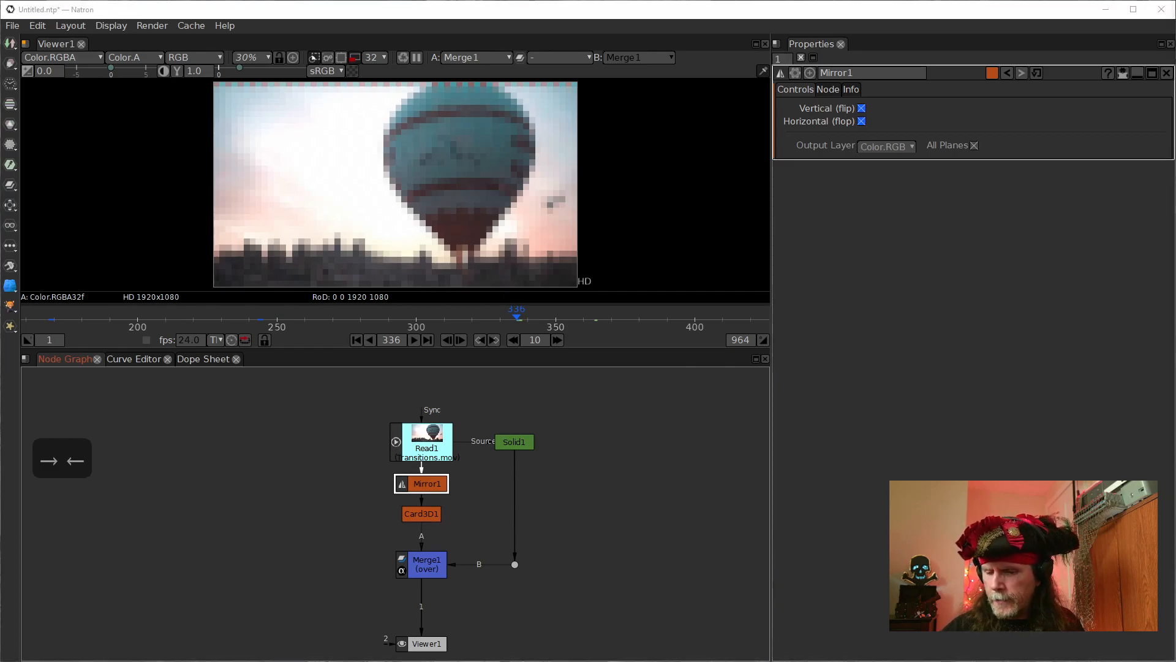
pyautogui.press('Delete')
pyautogui.press('Delete')
pyautogui.press('Delete')
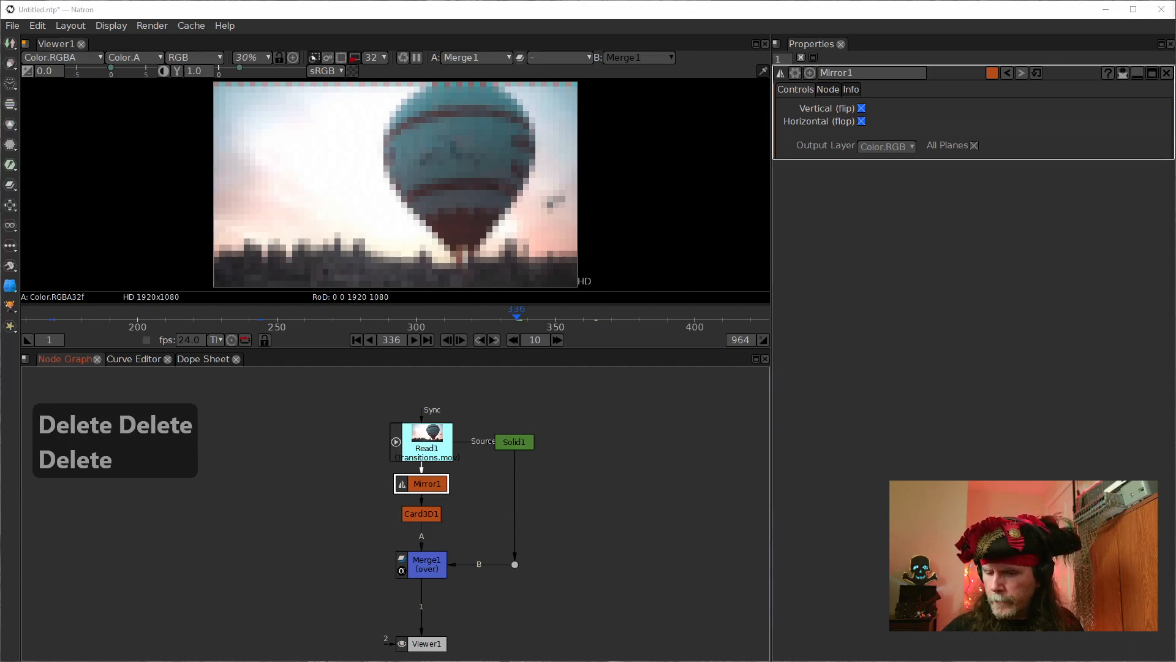
pyautogui.write('336')
pyautogui.press('Return')
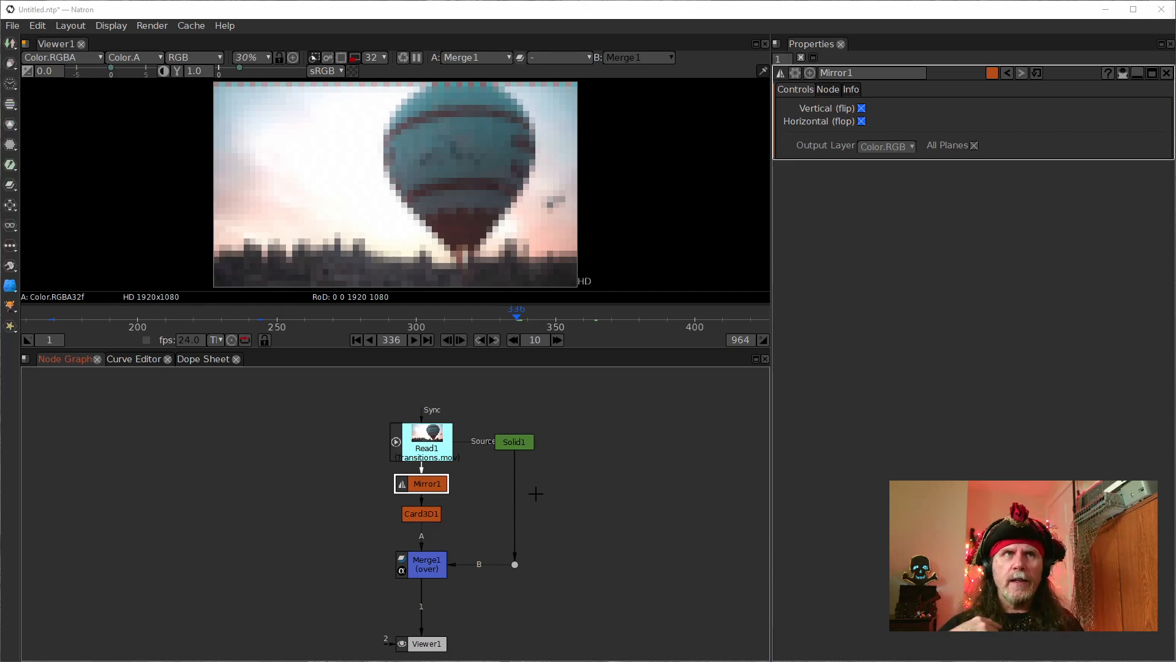
# - Set a keyframe on all dimensions of Card3D1's Rotate at frame 326, 10 frames before the cut
pyautogui.click(429, 515)
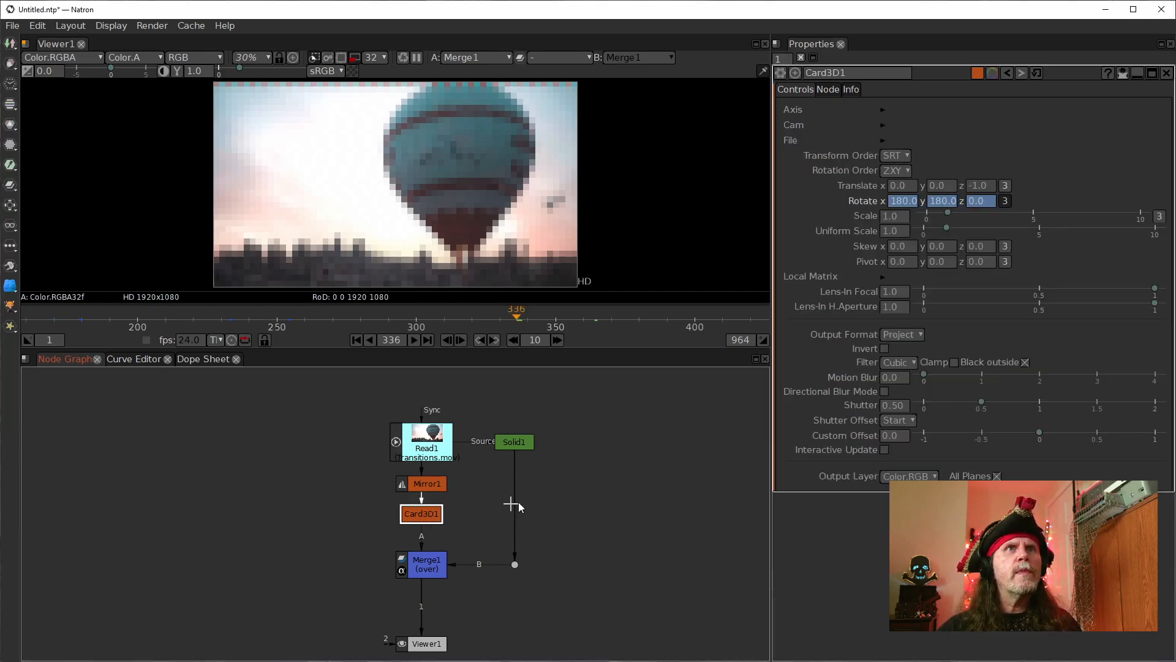
pyautogui.click(514, 341)
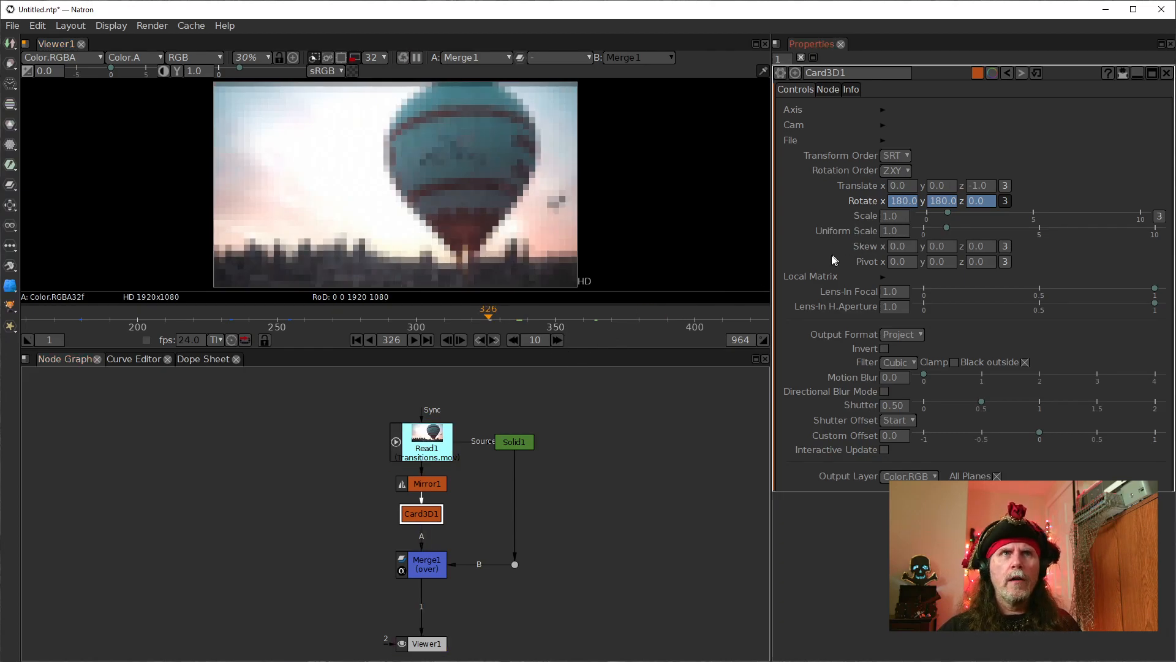
pyautogui.click(940, 203)
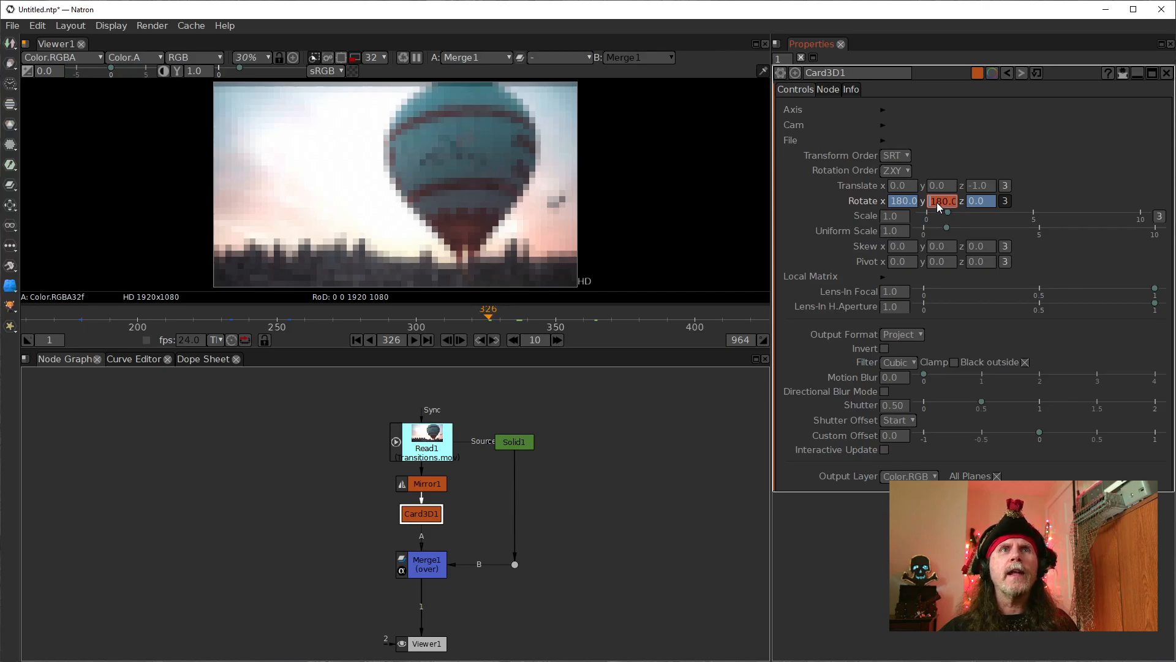
pyautogui.rightClick(937, 206)
pyautogui.click(978, 212)
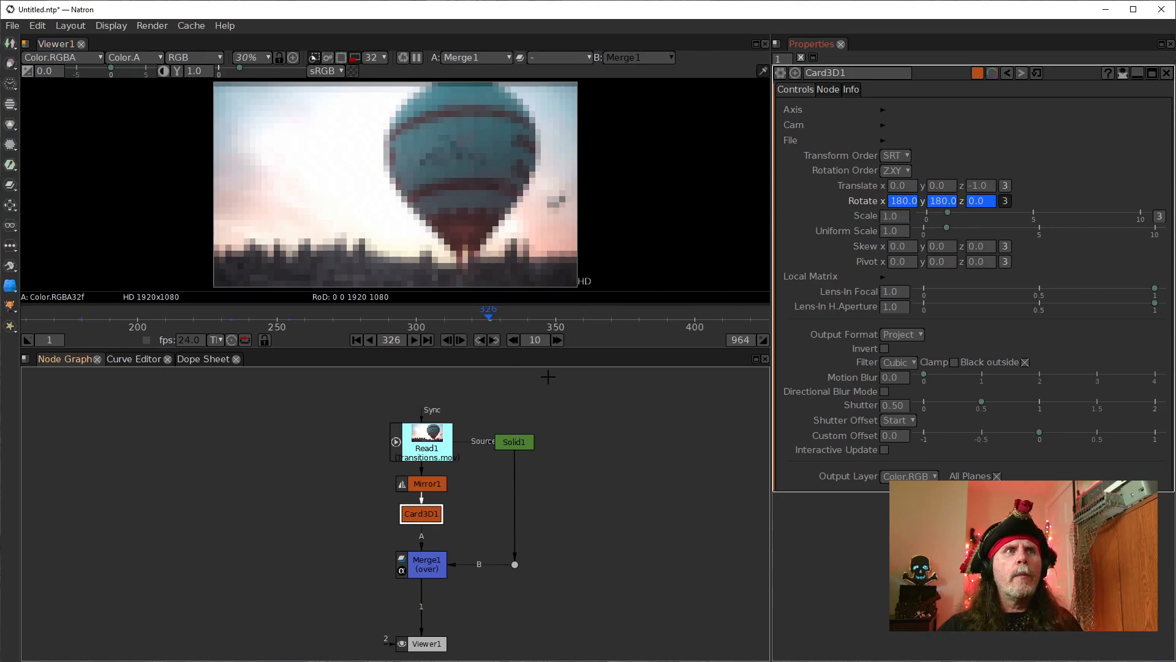
# - Add 180 degrees to Card3D1's Rotate y at frame 347, making it 360
pyautogui.click(557, 340)
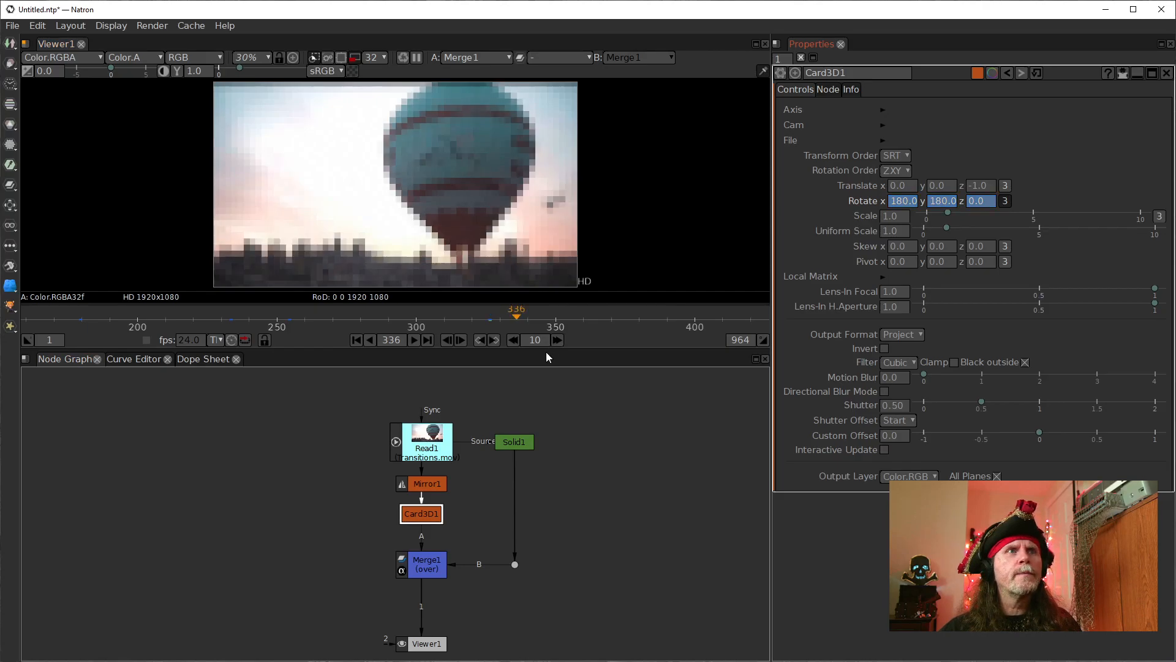
pyautogui.click(460, 340)
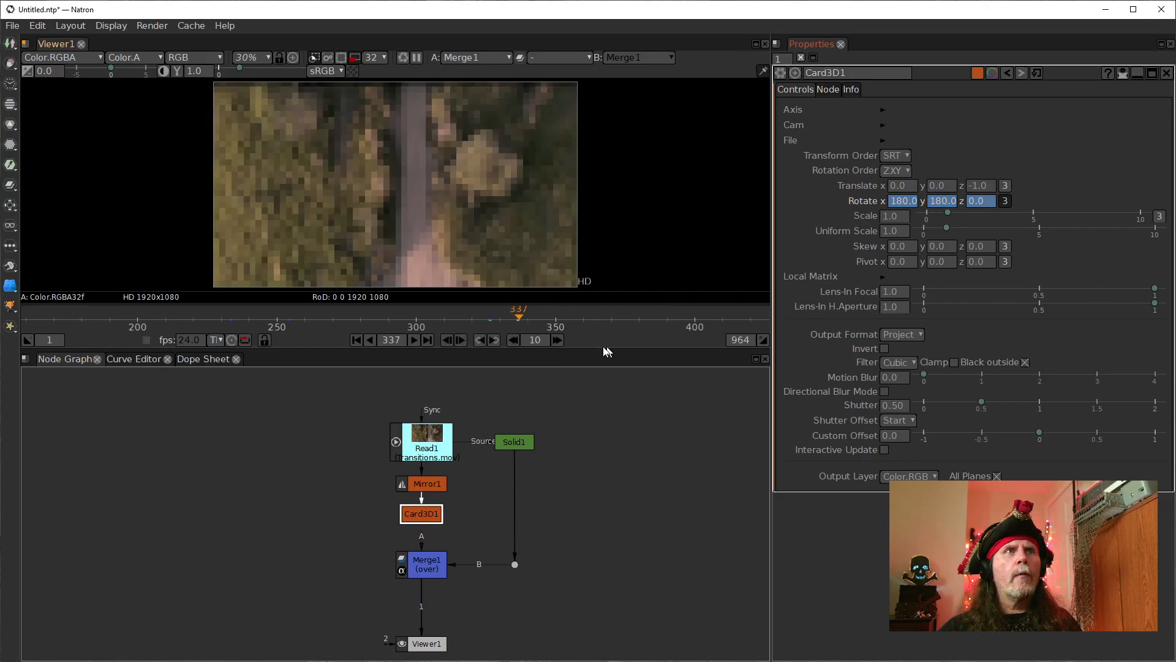
pyautogui.click(557, 340)
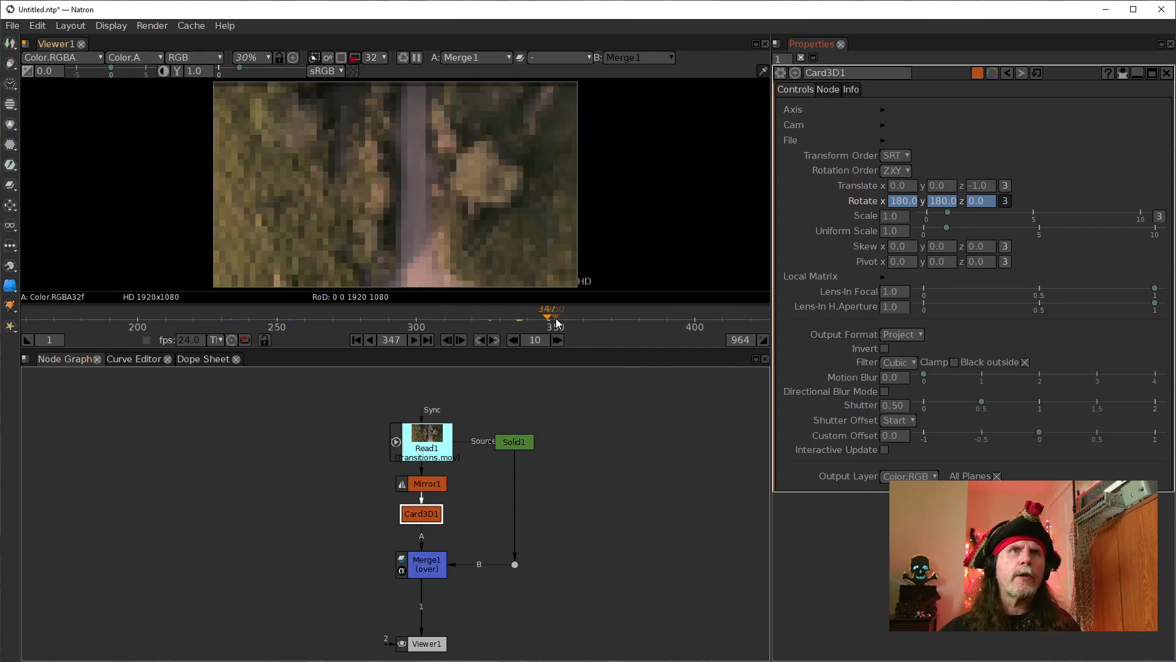
pyautogui.click(947, 204)
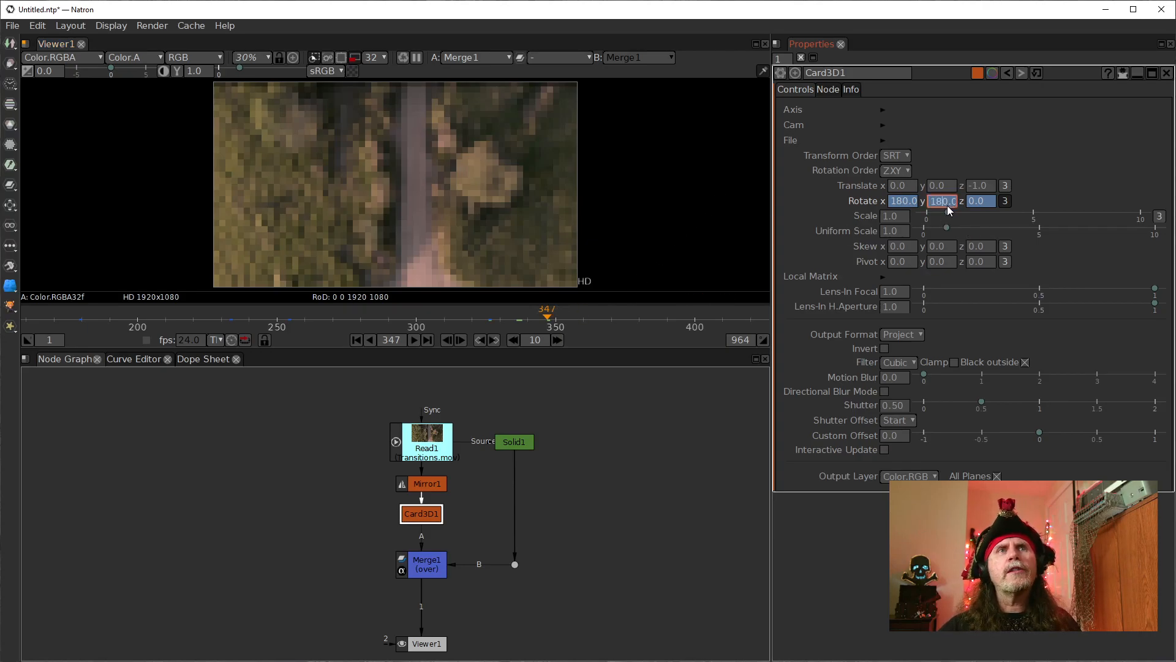
pyautogui.press('Right')
pyautogui.press('Right')
pyautogui.press('Right')
pyautogui.press('Right')
pyautogui.press('Right')
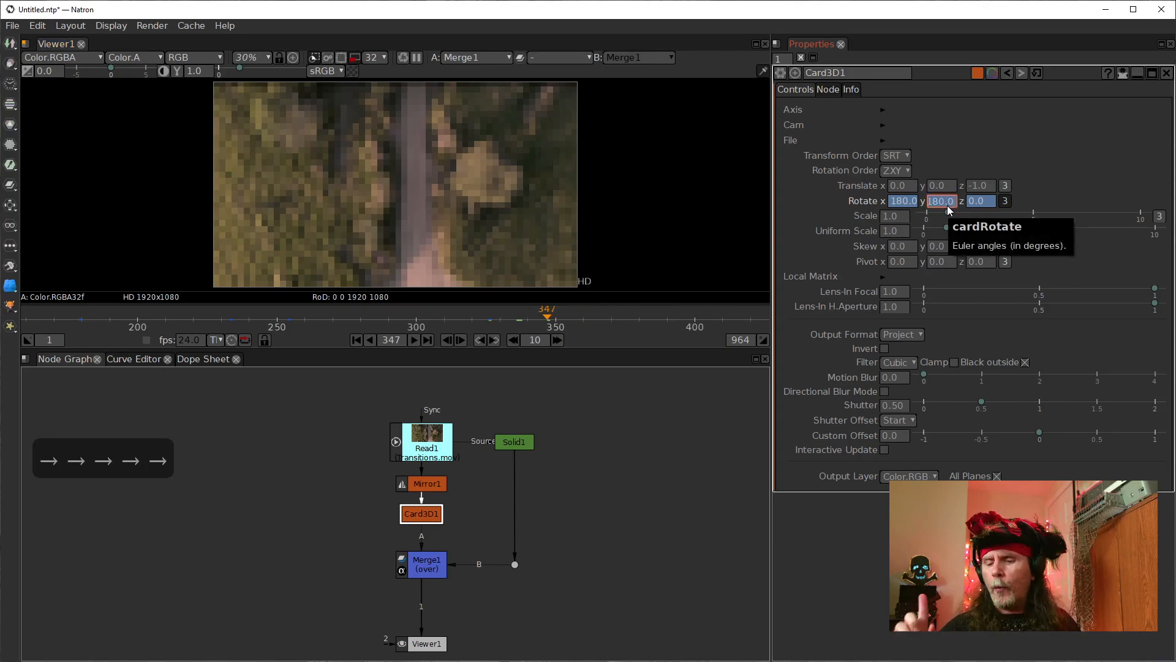
pyautogui.write('+180')
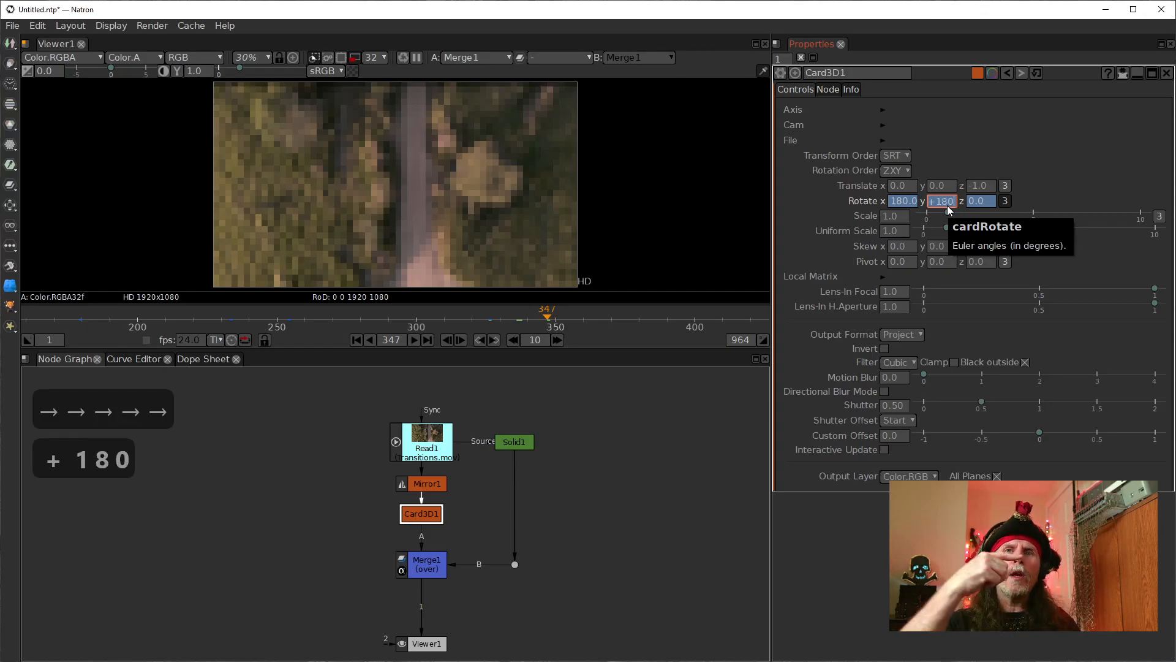
pyautogui.press('Return')
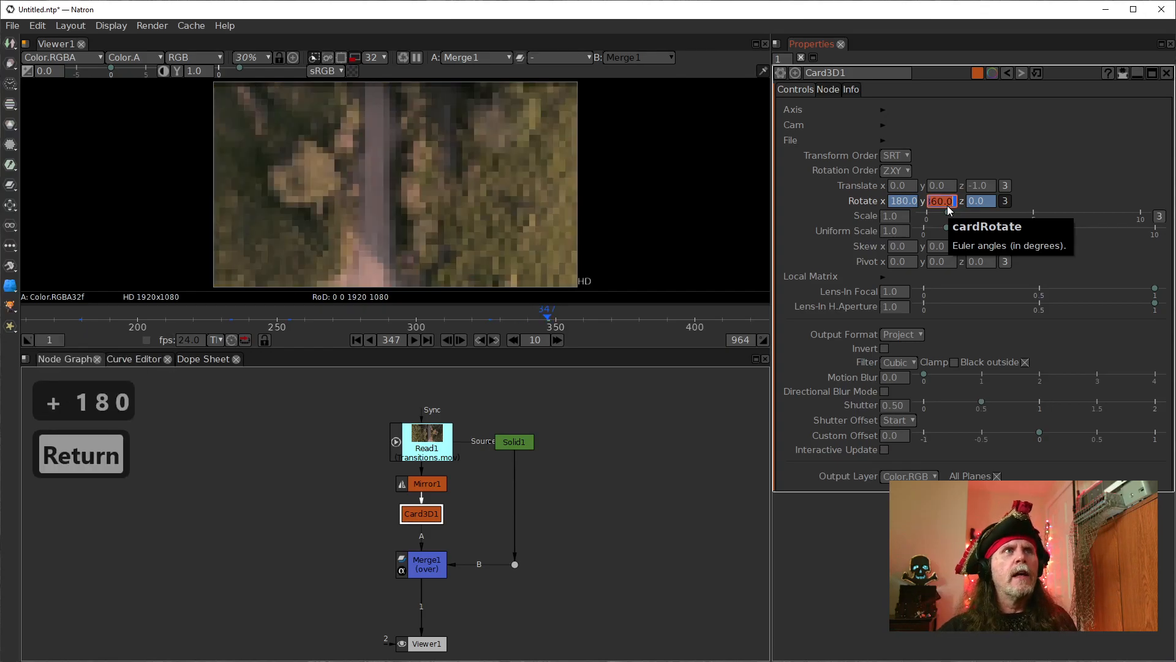
# - Scrub through the third rotation, return to its first keyframe, and step through frame 336 to frame 346
pyautogui.moveTo(488, 319); pyautogui.dragTo(506, 319)
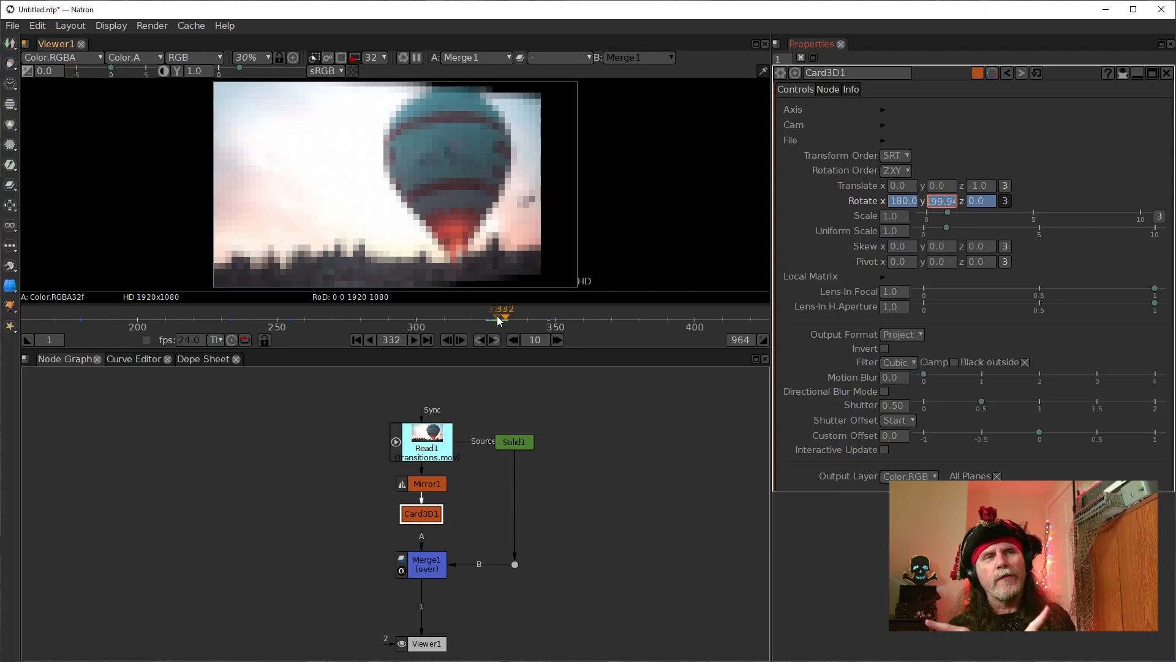
pyautogui.moveTo(501, 319); pyautogui.dragTo(527, 324)
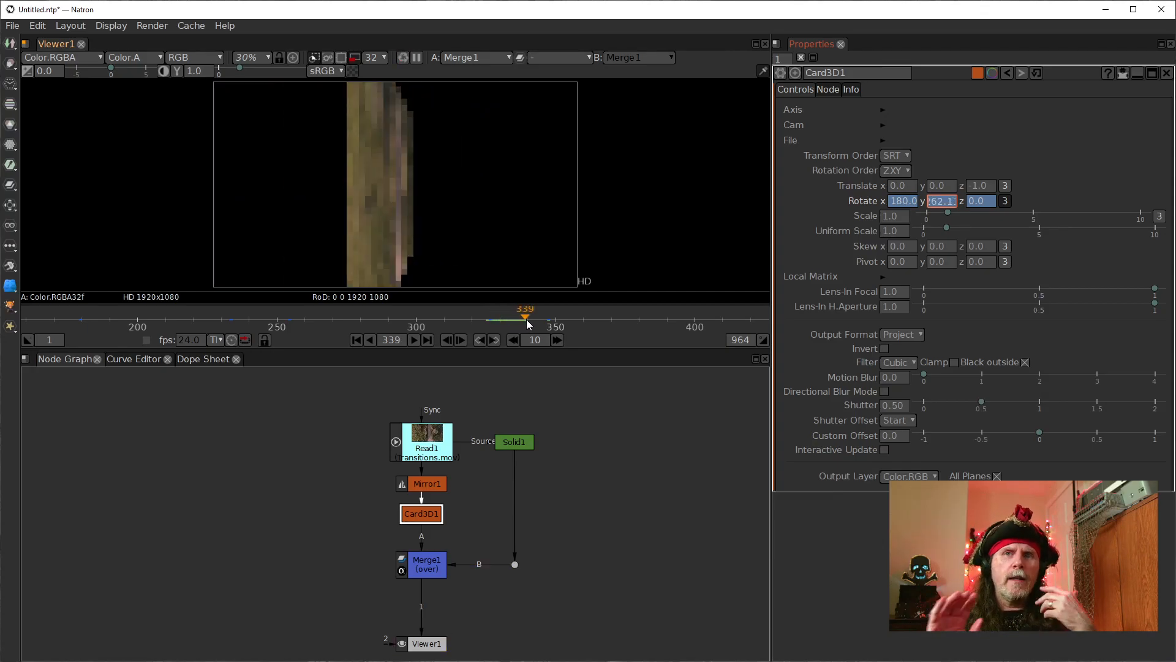
pyautogui.moveTo(530, 325); pyautogui.dragTo(530, 327)
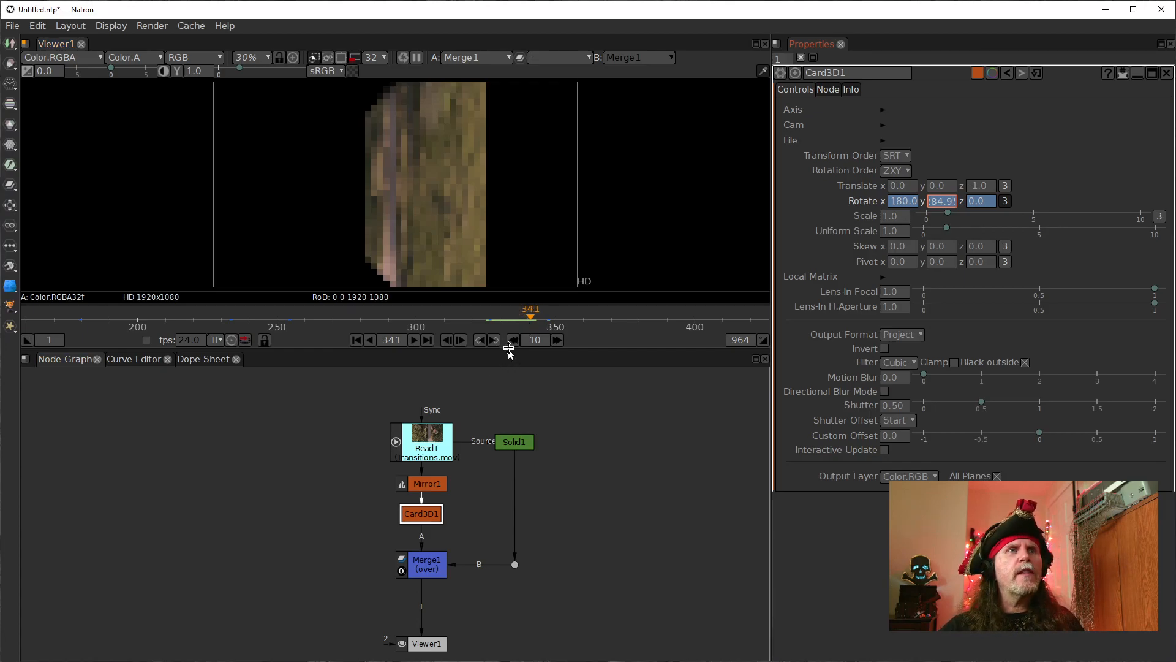
pyautogui.click(479, 339)
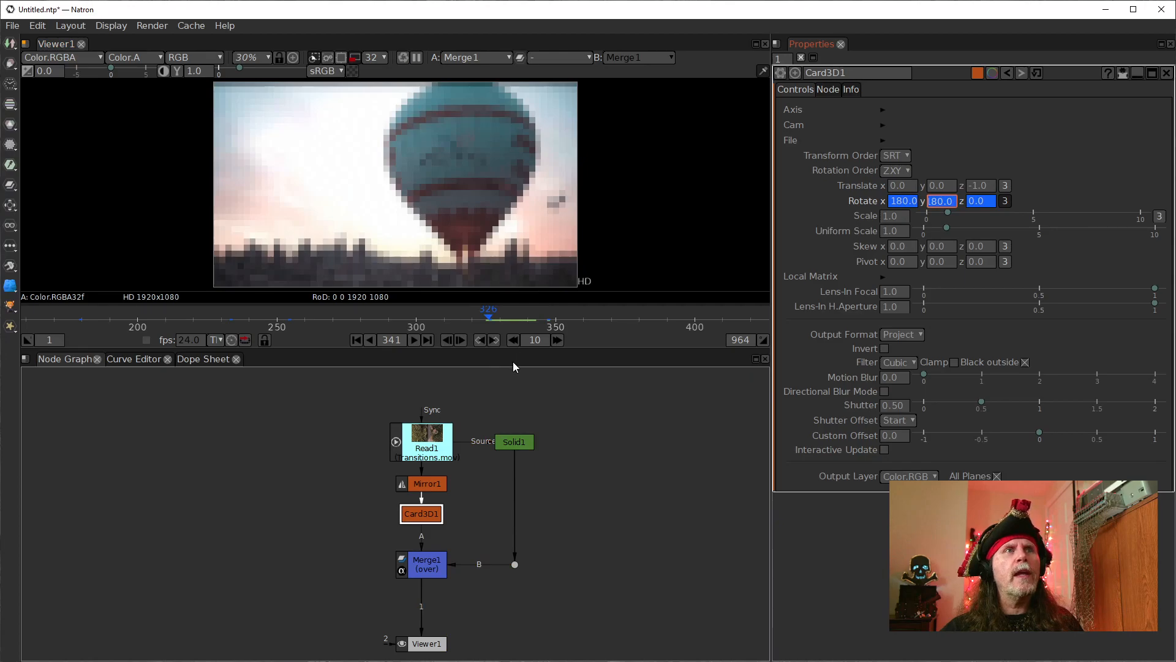
pyautogui.click(557, 340)
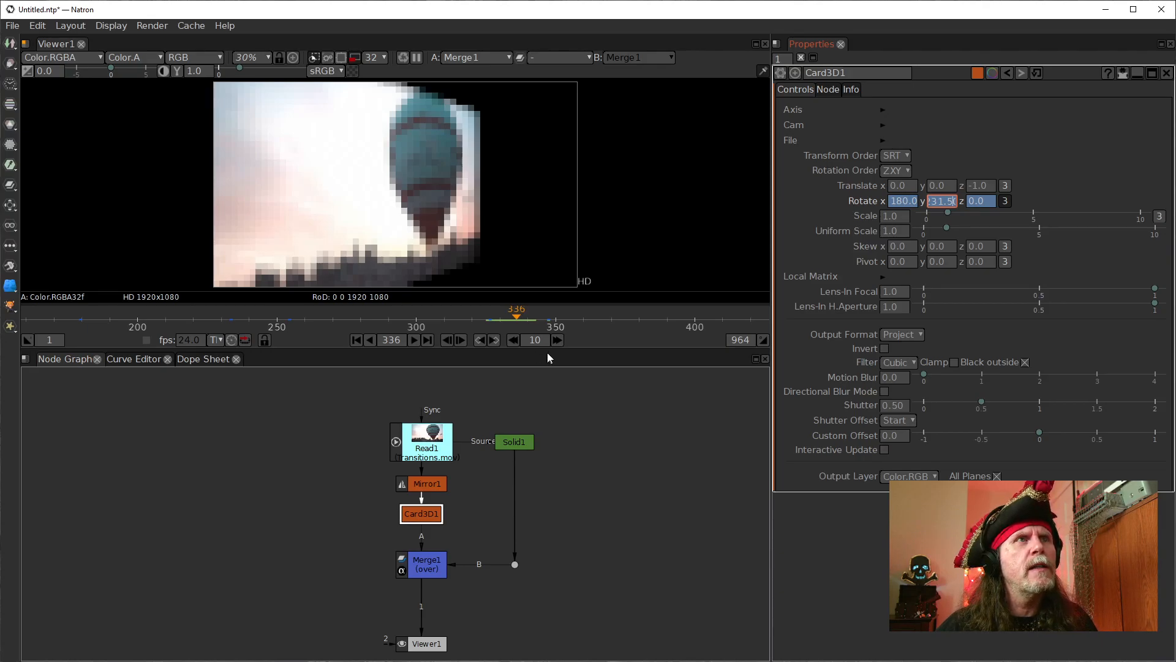
pyautogui.click(556, 340)
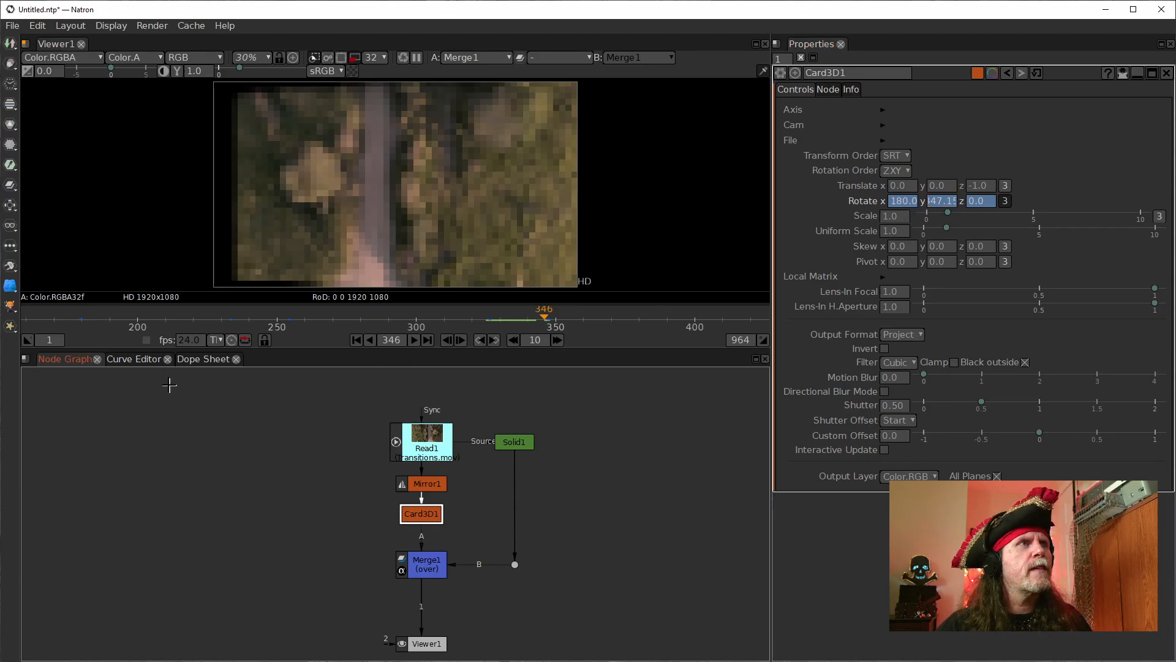
# - Apply horizontal interpolation to Card3D1's Rotate keyframes at frames 326 and 347 in the curve editor
pyautogui.click(138, 364)
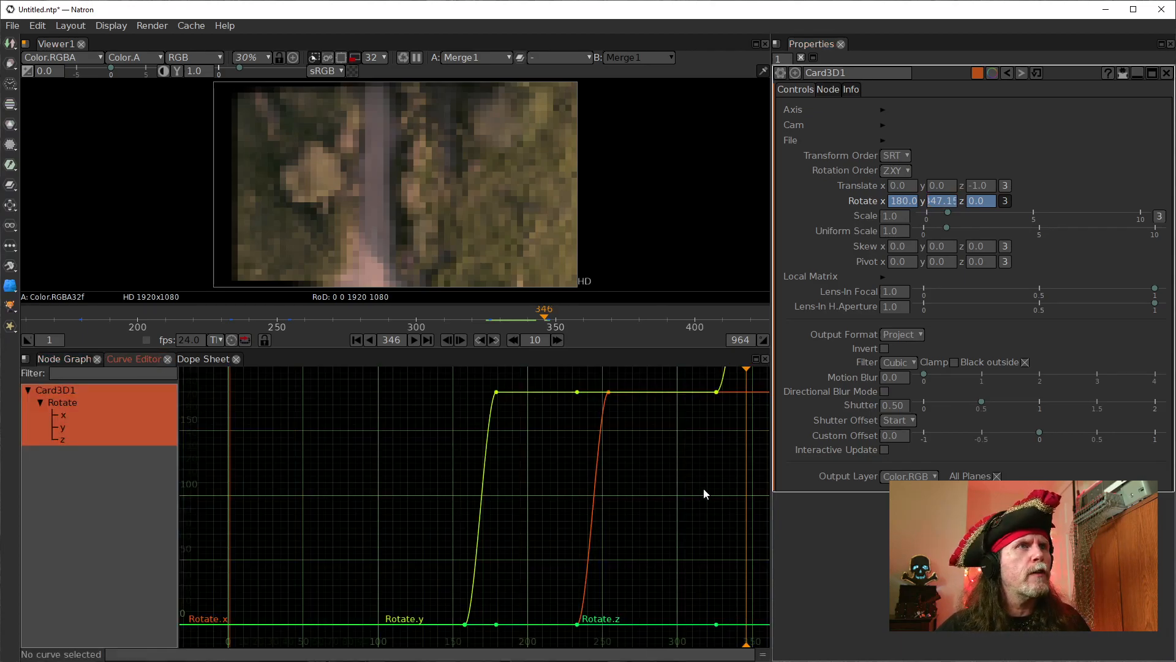
pyautogui.scroll(3, 701, 491)
pyautogui.scroll(-4, 600, 563)
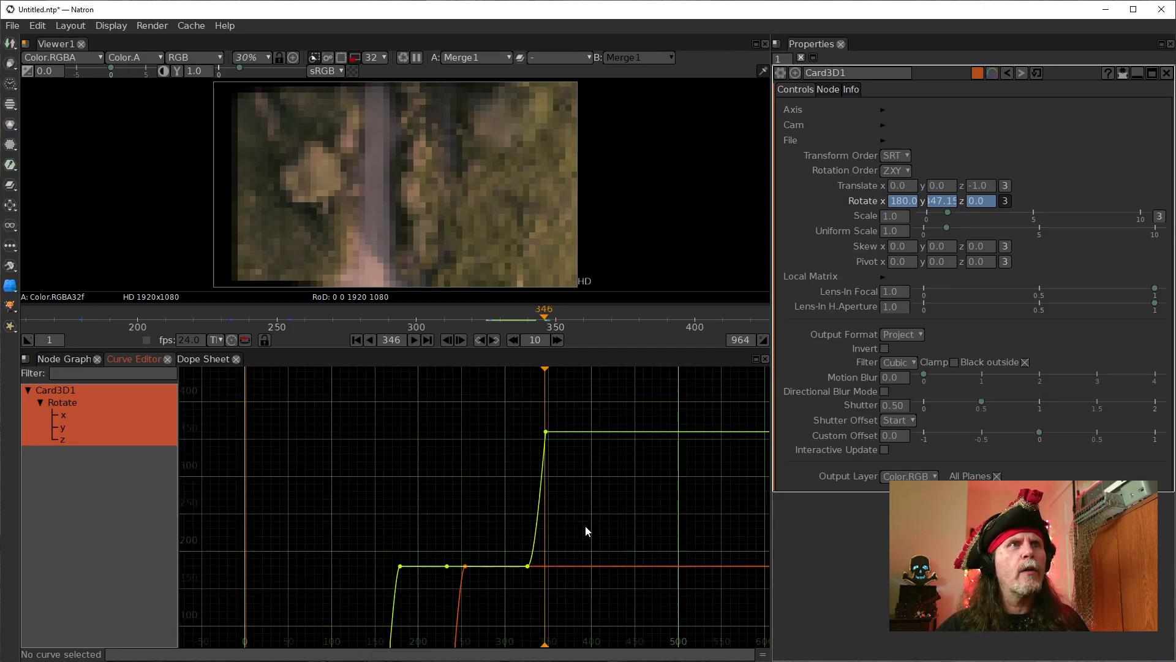
pyautogui.moveTo(486, 405); pyautogui.dragTo(578, 619)
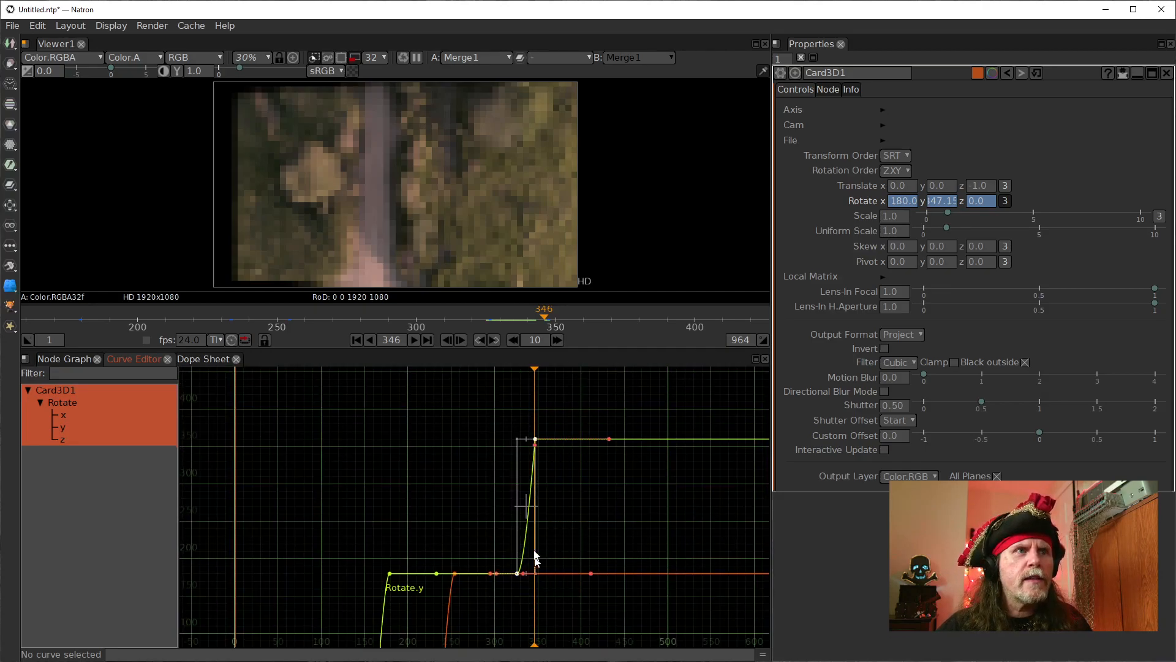
pyautogui.rightClick(527, 499)
pyautogui.moveTo(601, 533)
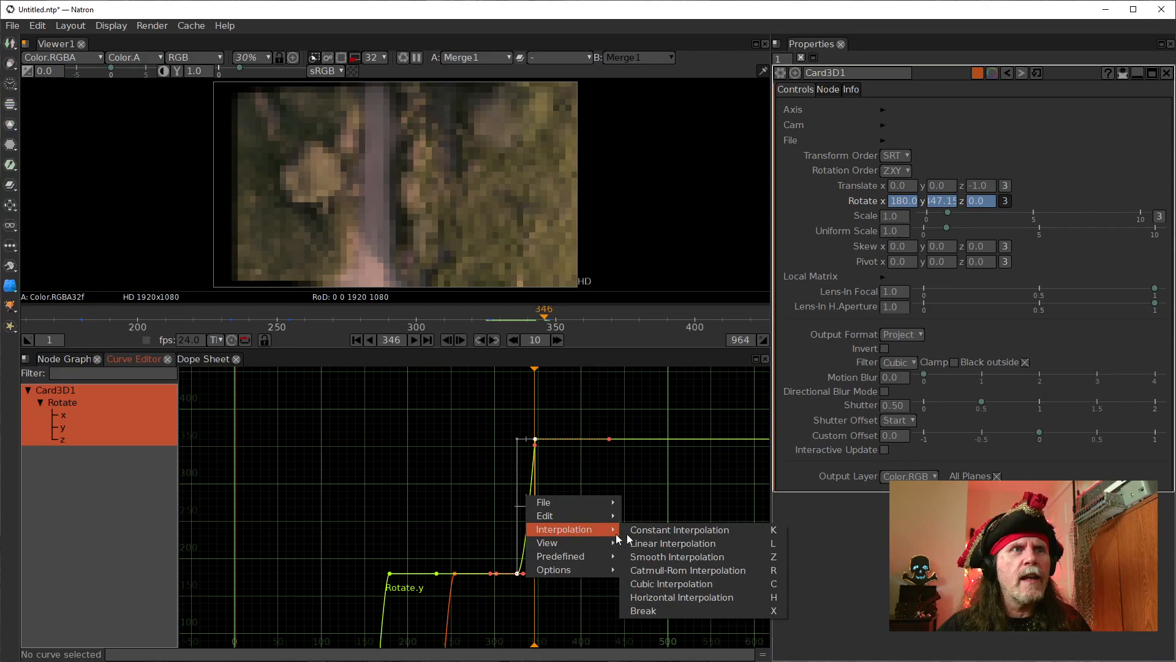
pyautogui.click(678, 597)
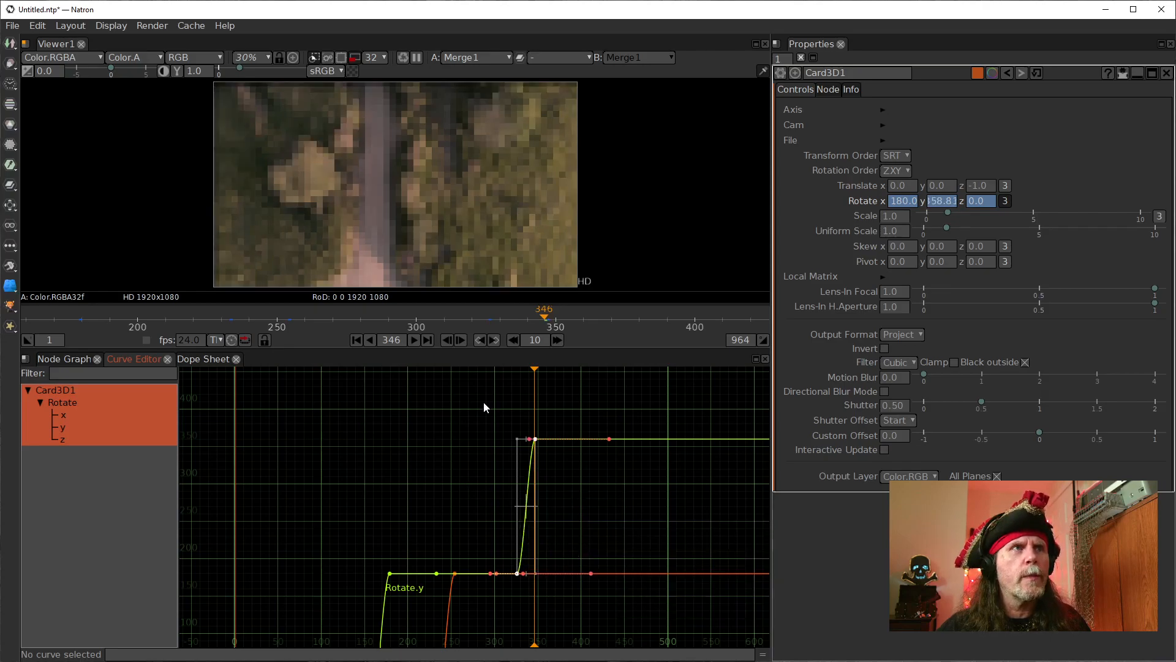
# - Check the smoothed rotation from the keyframe at frame 347 back to frame 336, and return to the node graph
pyautogui.click(498, 340)
pyautogui.click(513, 342)
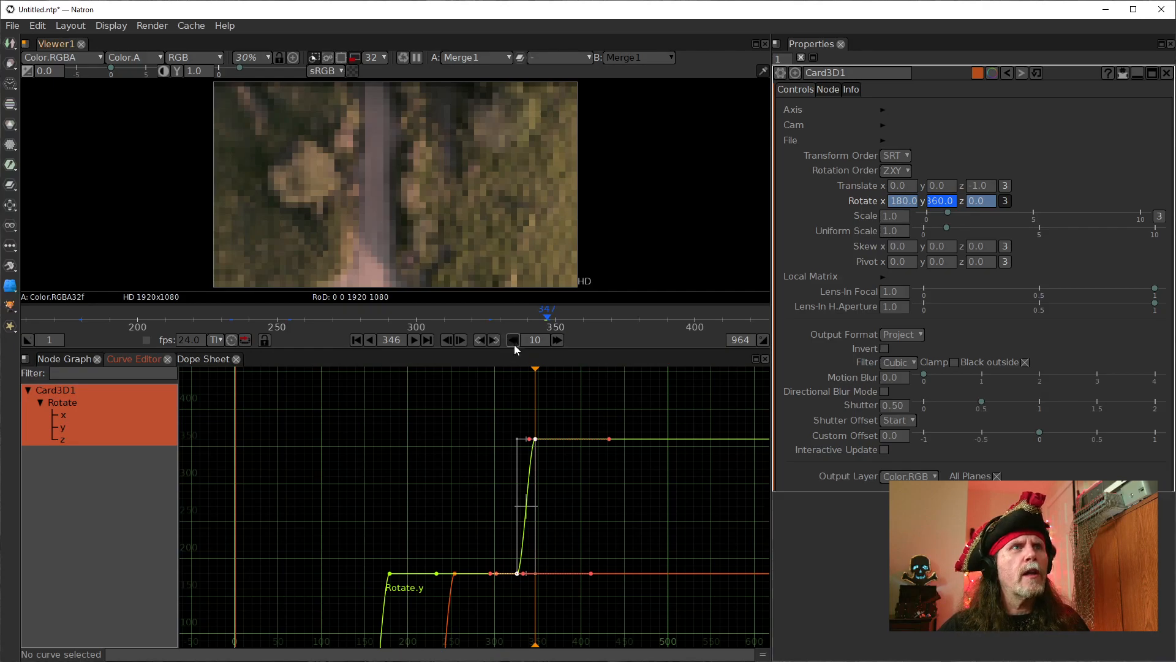
pyautogui.click(448, 340)
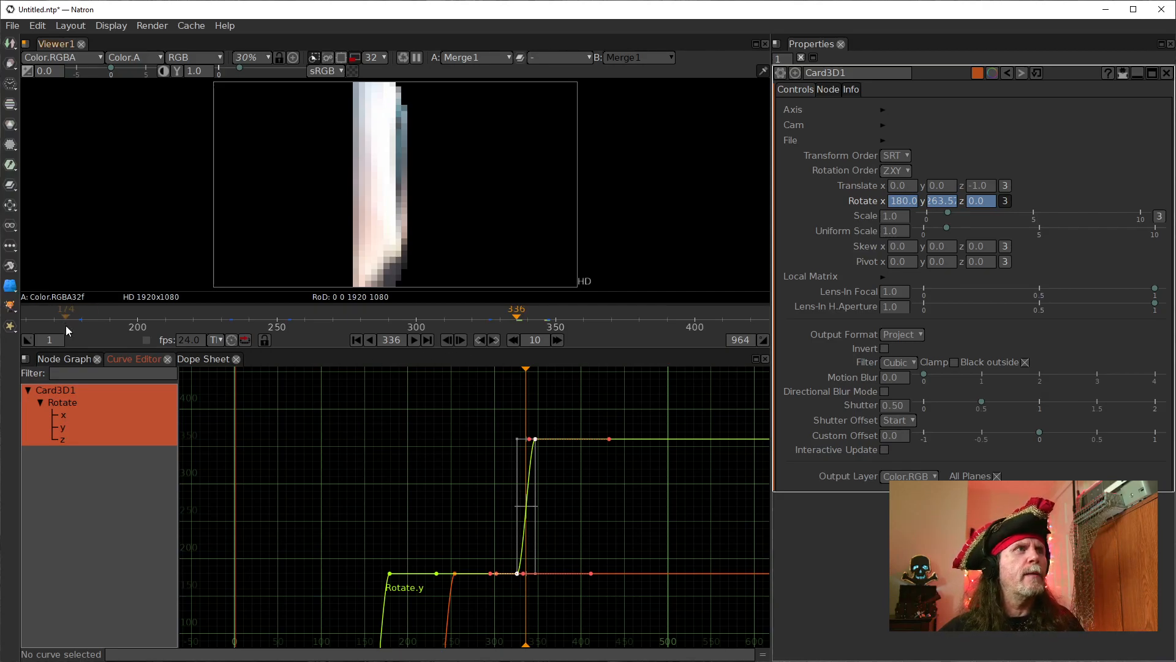
pyautogui.click(64, 359)
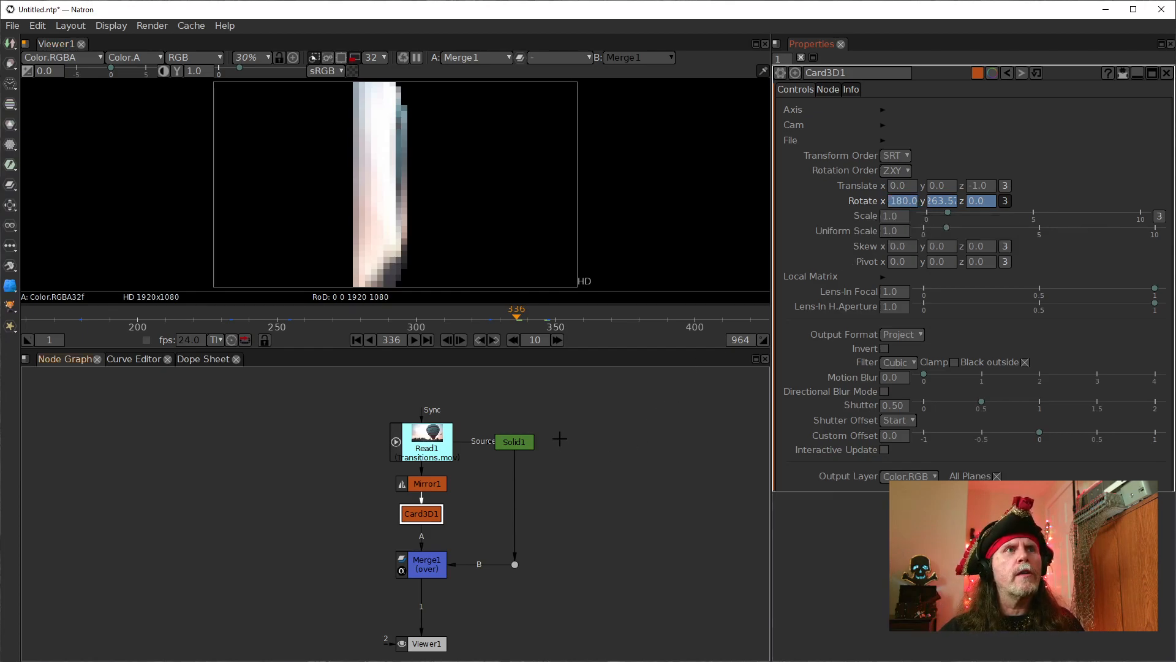
pyautogui.click(557, 340)
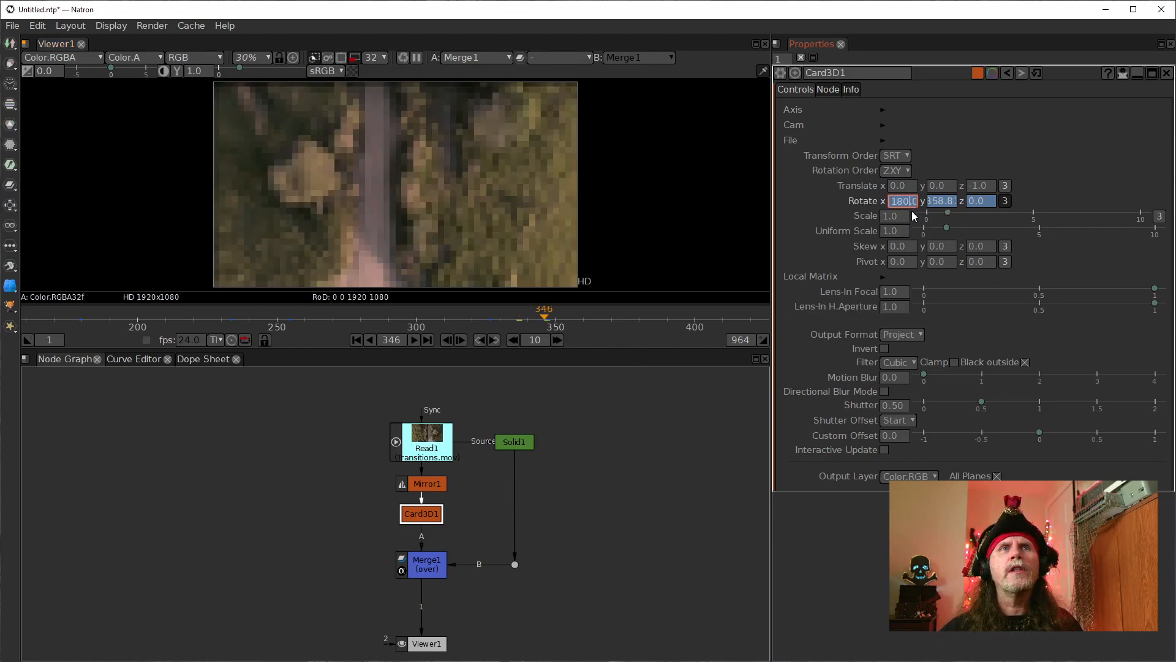
pyautogui.press('Right')
pyautogui.press('Right')
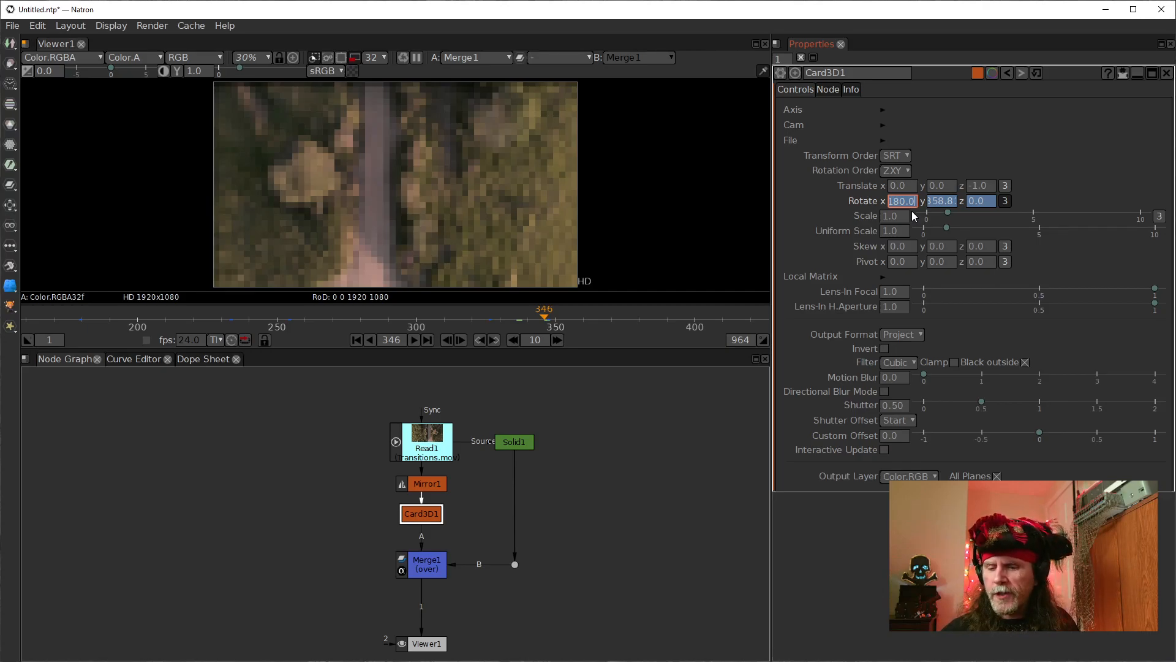
pyautogui.write('+')
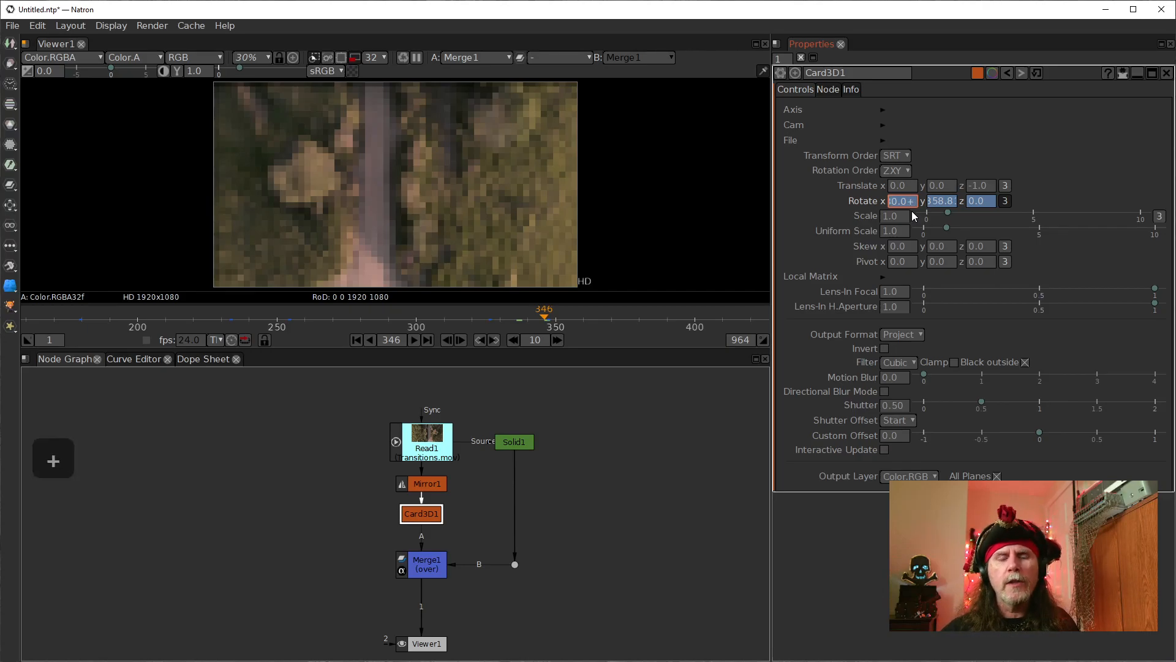
pyautogui.write('180')
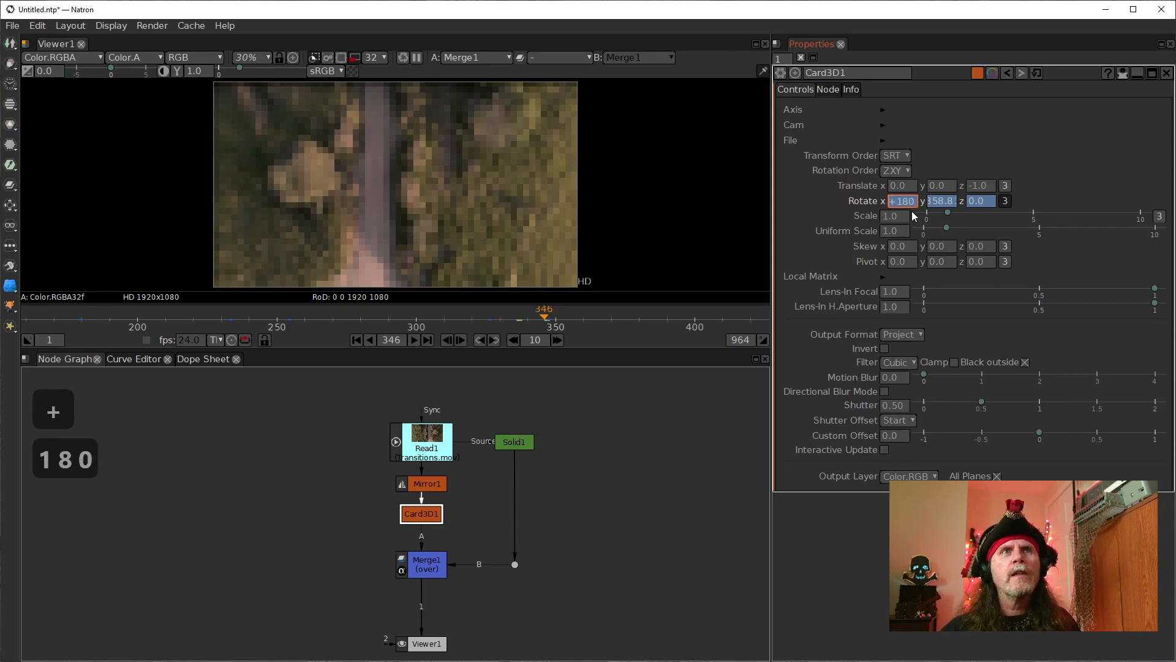
pyautogui.press('BackSpace')
pyautogui.press('BackSpace')
pyautogui.press('BackSpace')
pyautogui.press('BackSpace')
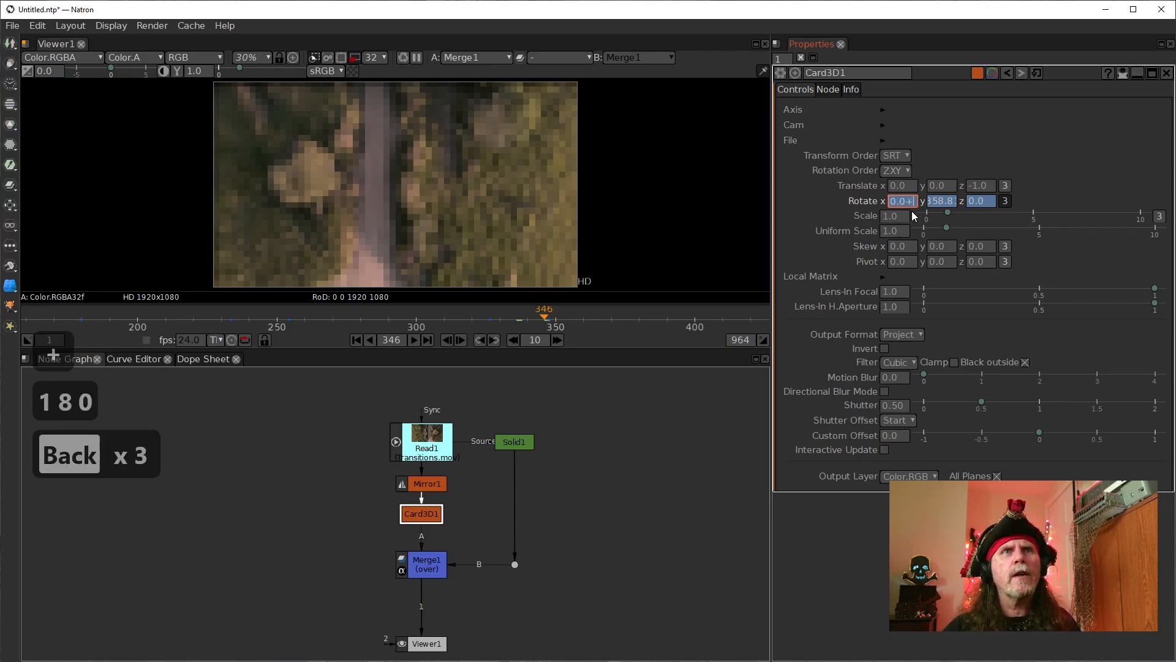
pyautogui.press('Escape')
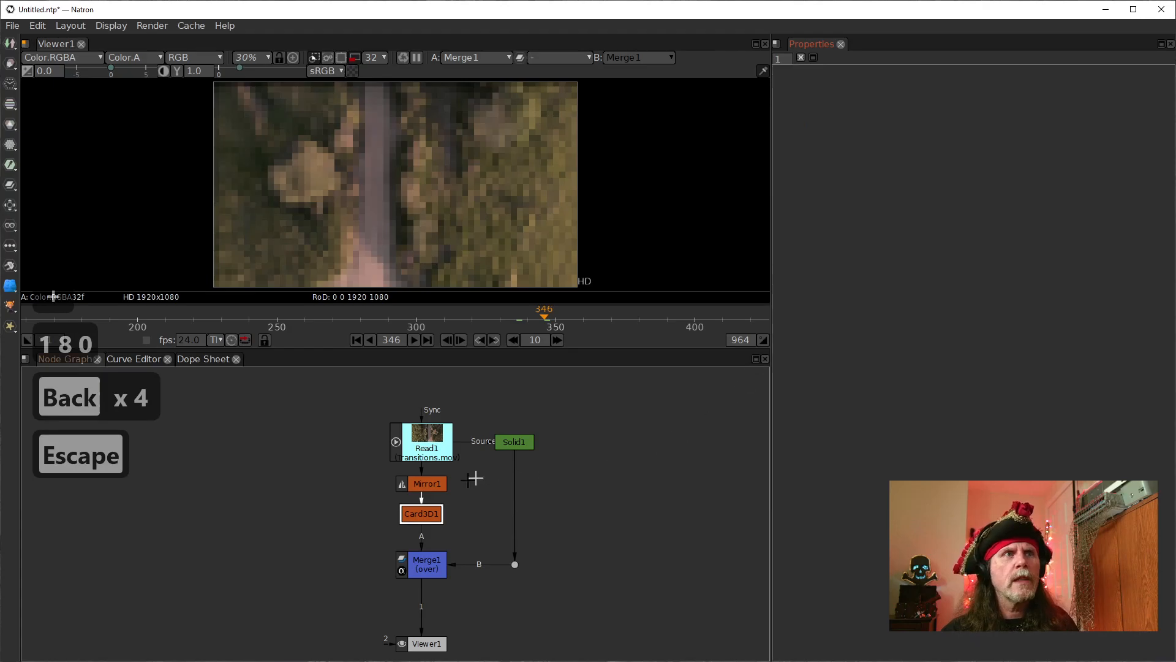
# - Reopen Card3D1's properties and set Rotate x to 360 at the keyframe on frame 347
pyautogui.doubleClick(420, 513)
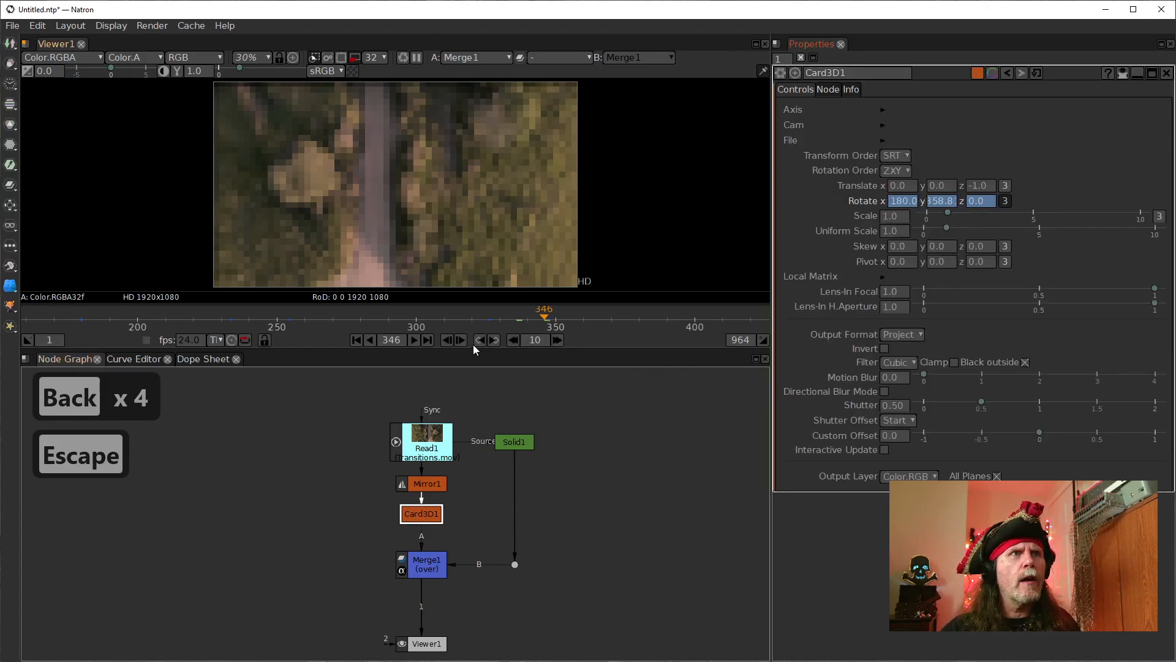
pyautogui.click(495, 339)
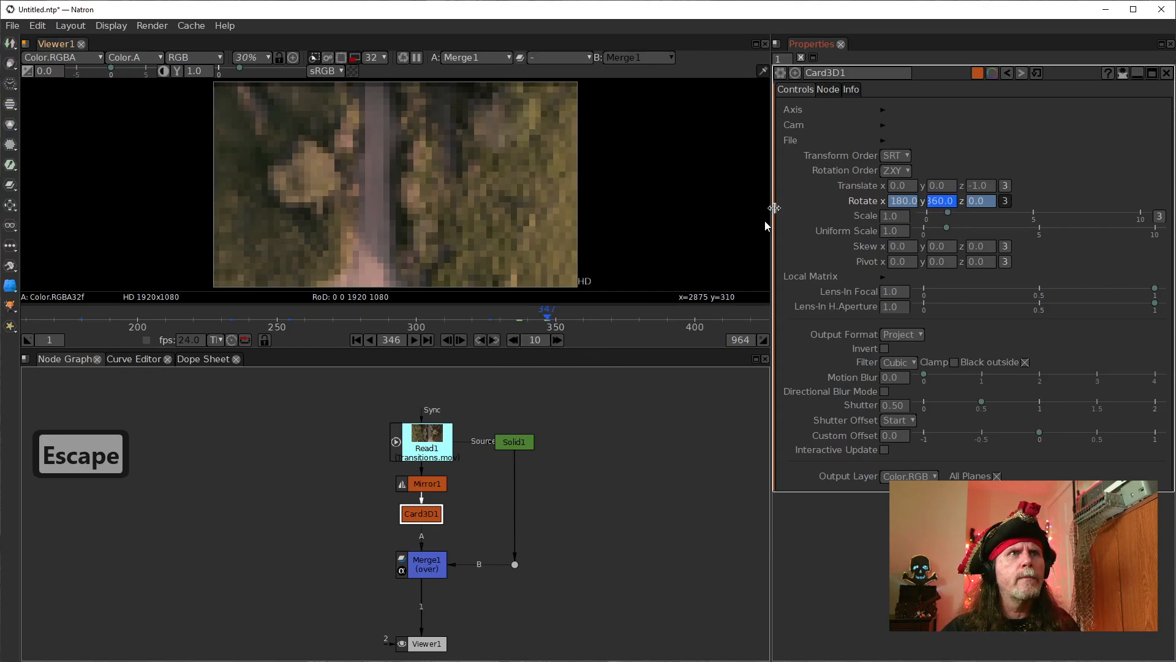
pyautogui.click(916, 203)
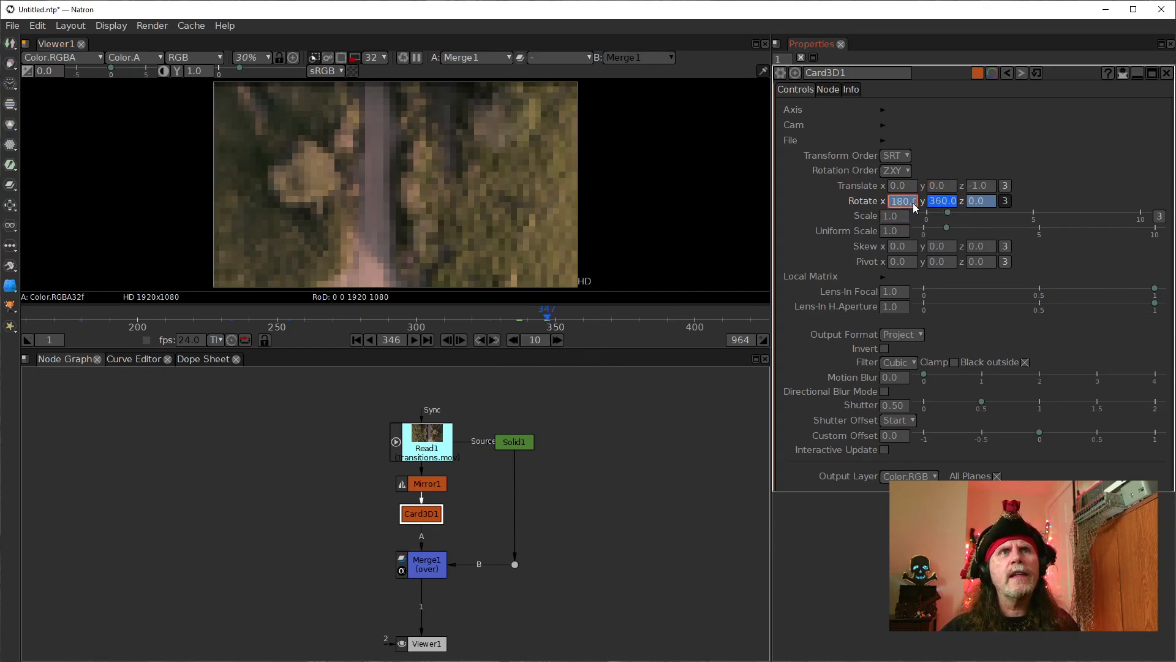
pyautogui.doubleClick(894, 200)
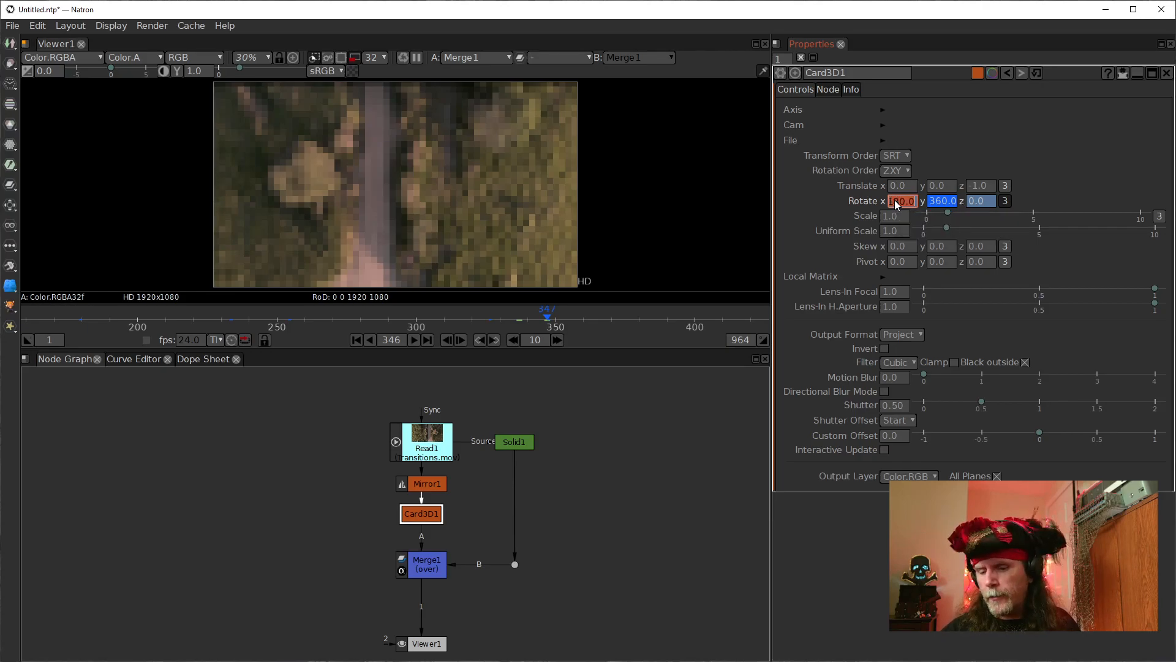
pyautogui.write('360')
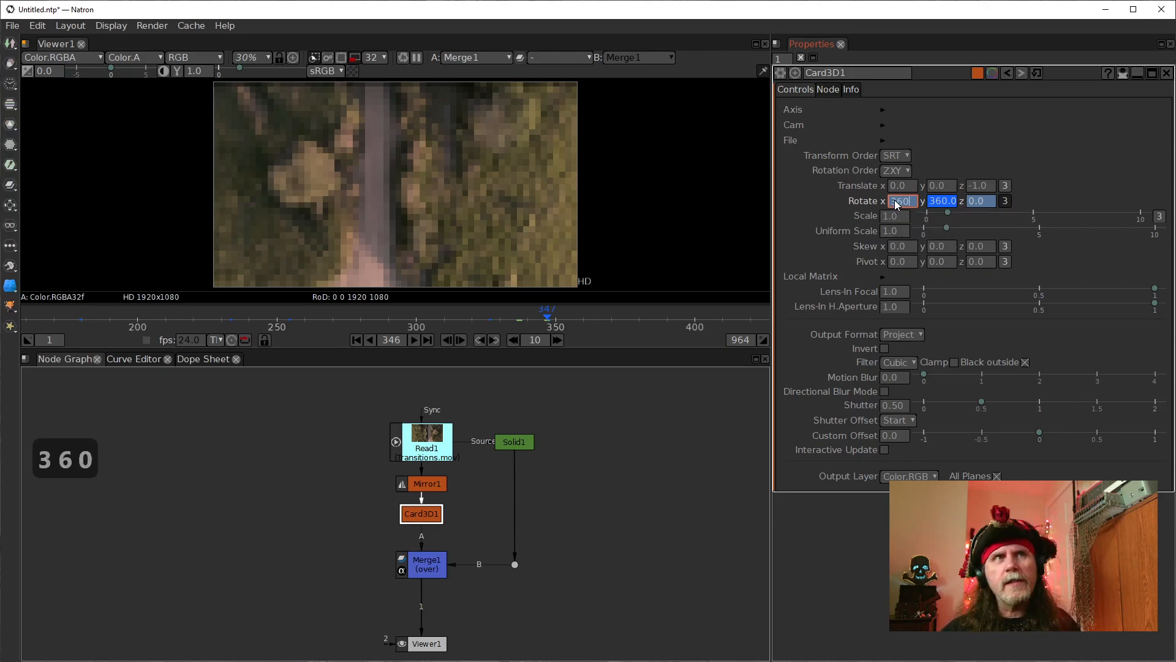
pyautogui.press('Return')
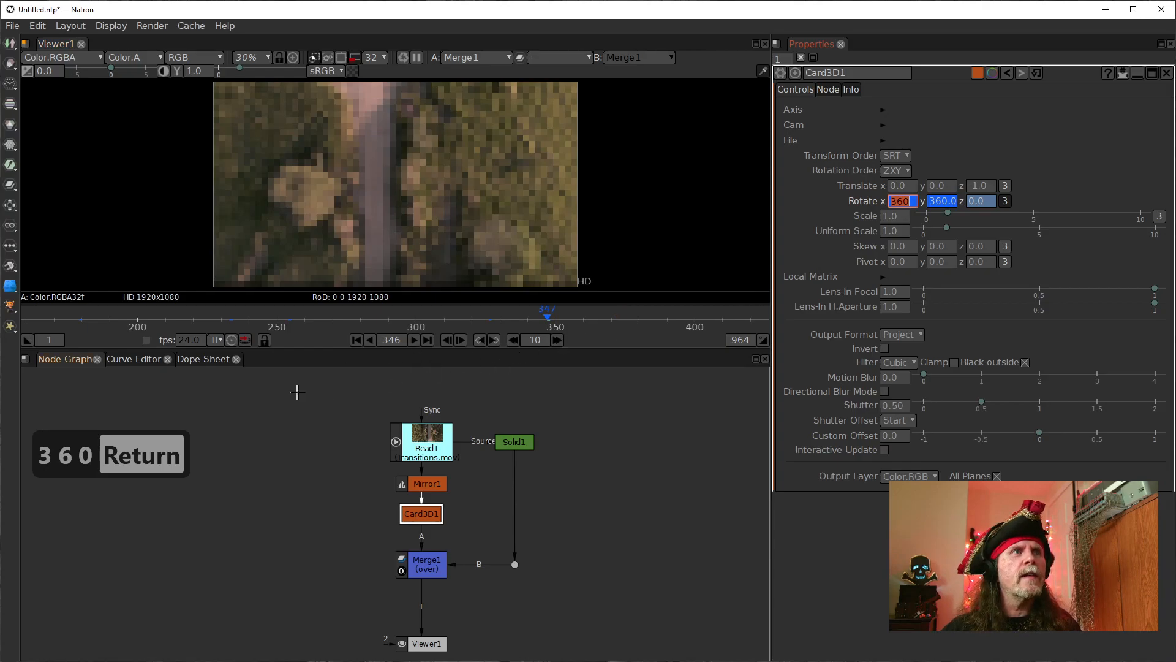
# - Apply horizontal interpolation to the Rotate keyframes at frames 326 and 347, including the x curve, in the curve editor
pyautogui.click(137, 359)
pyautogui.moveTo(669, 378); pyautogui.dragTo(736, 526)
pyautogui.rightClick(693, 449)
pyautogui.moveTo(729, 478)
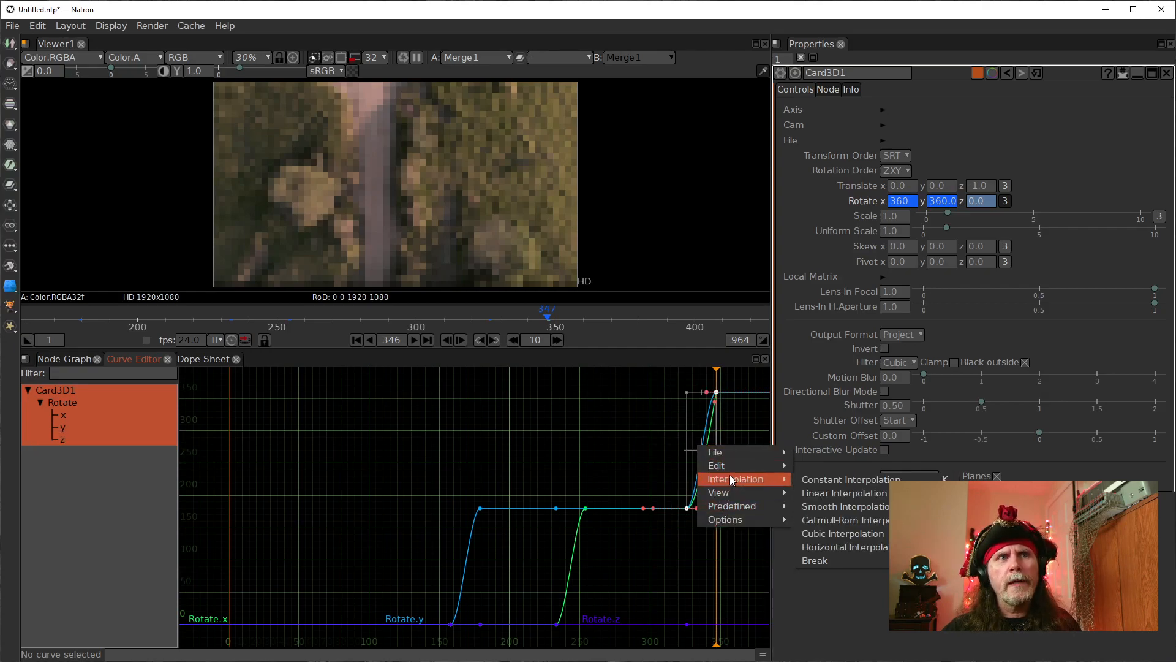
pyautogui.click(855, 548)
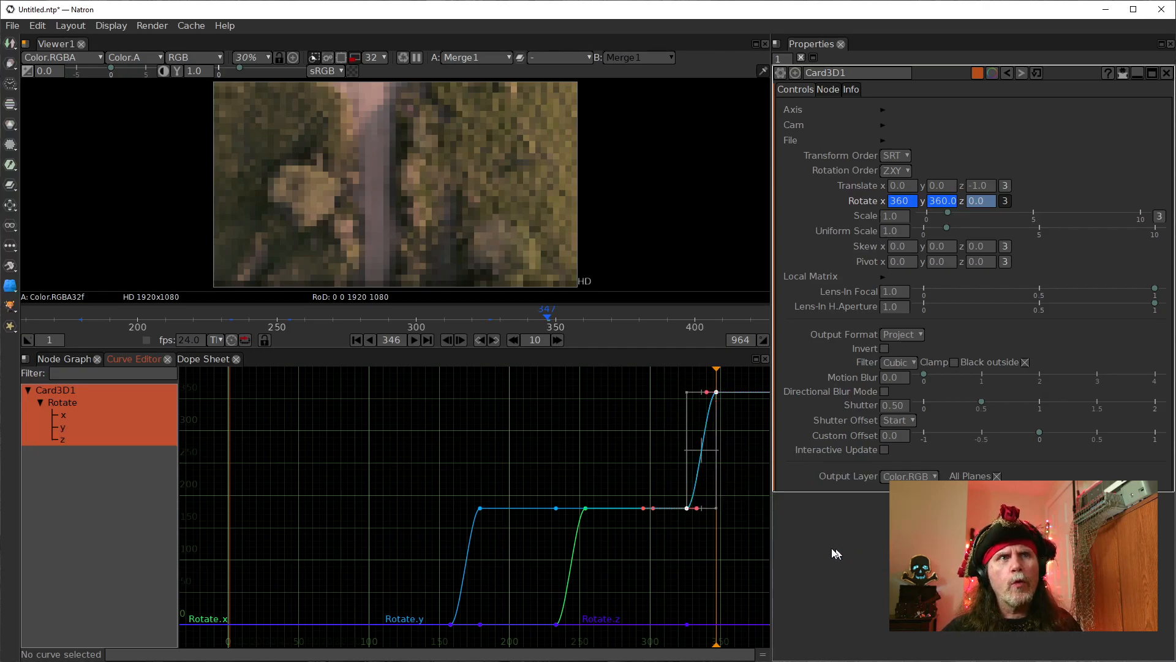
# - Play back the combined x and y rotation of the third transition, starting just before its first keyframe
pyautogui.moveTo(477, 319); pyautogui.dragTo(494, 323)
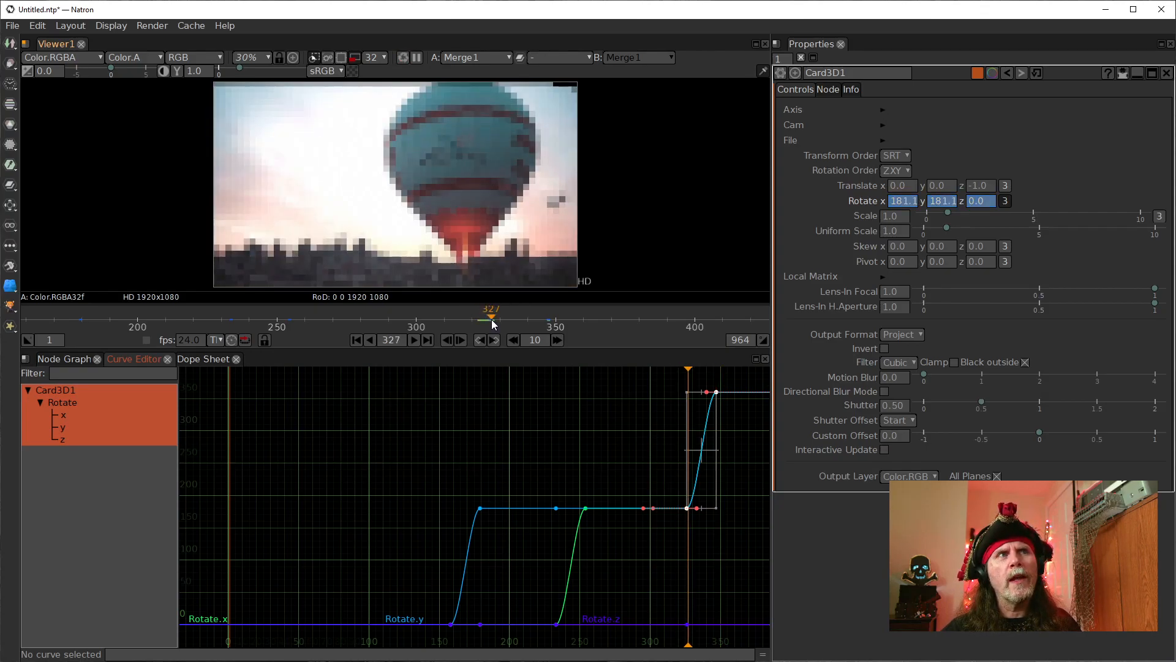
pyautogui.click(414, 340)
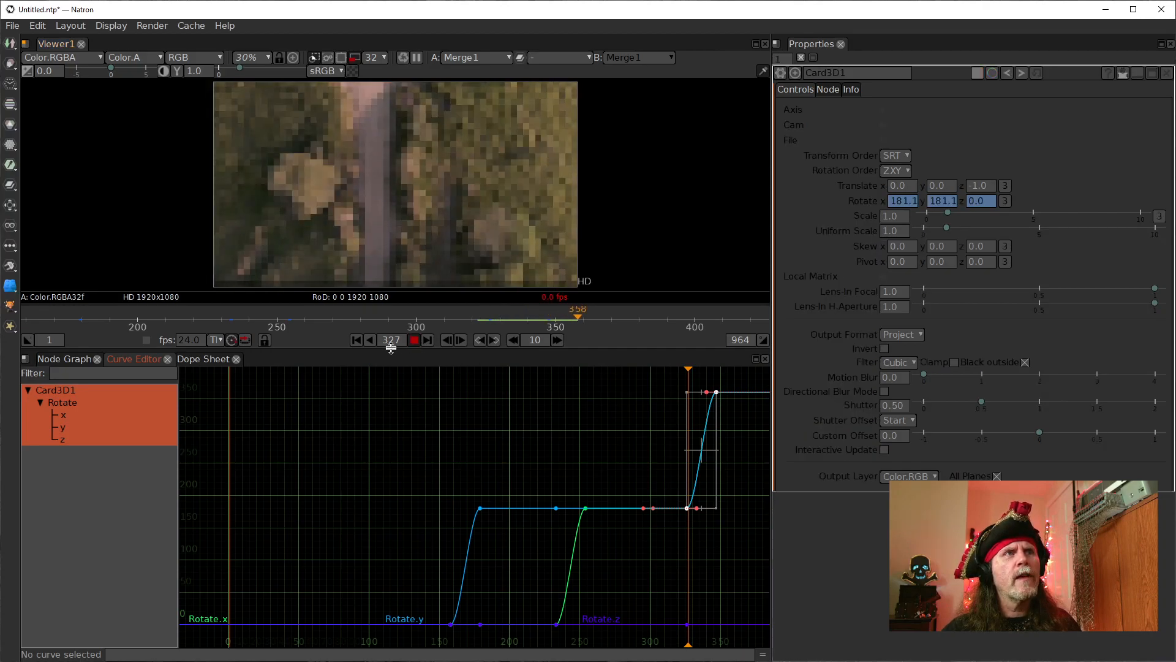
pyautogui.click(357, 340)
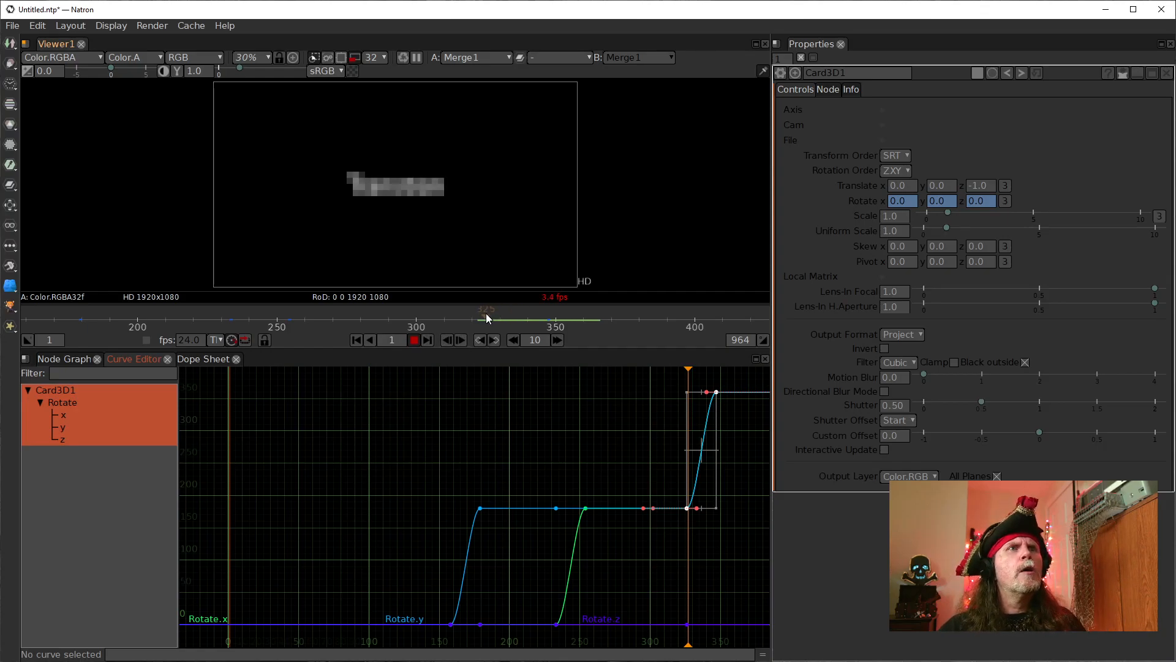
pyautogui.click(495, 342)
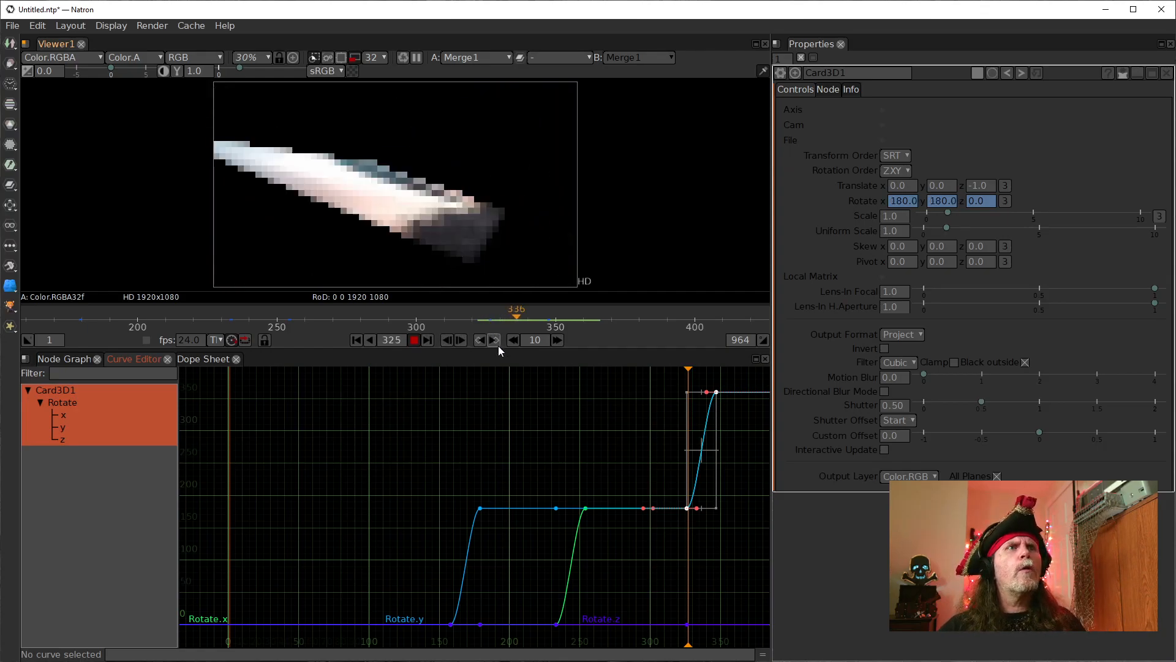
pyautogui.click(414, 340)
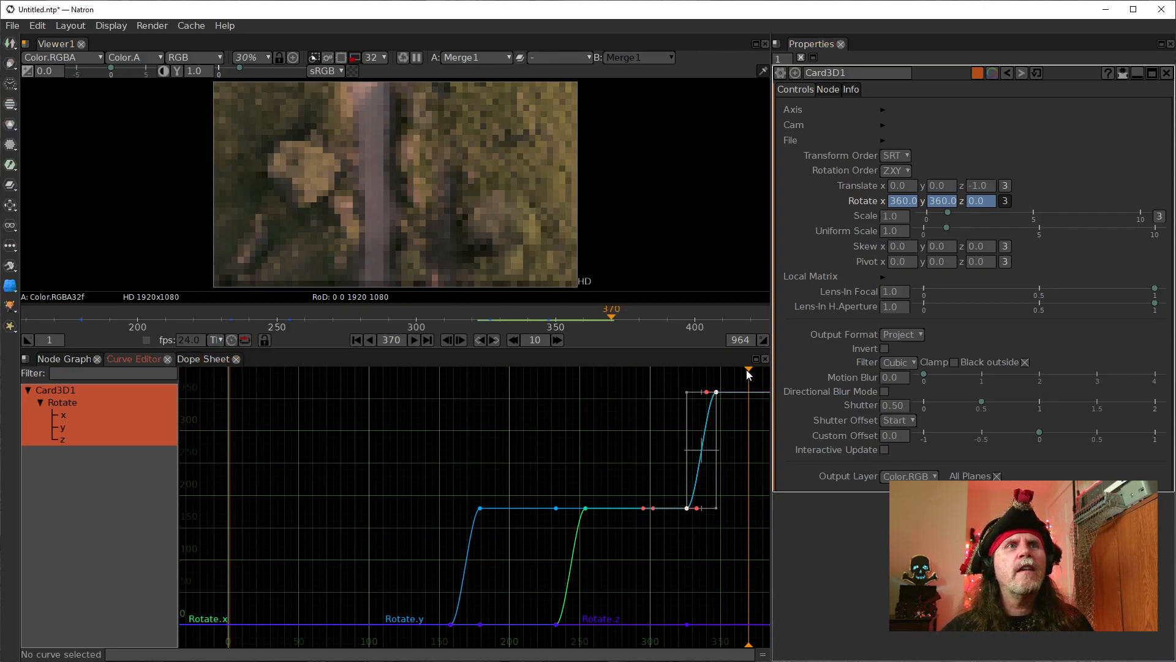
# - Go to frame 336 and turn off the viewer's low-resolution proxy rendering
pyautogui.moveTo(747, 370); pyautogui.dragTo(704, 388)
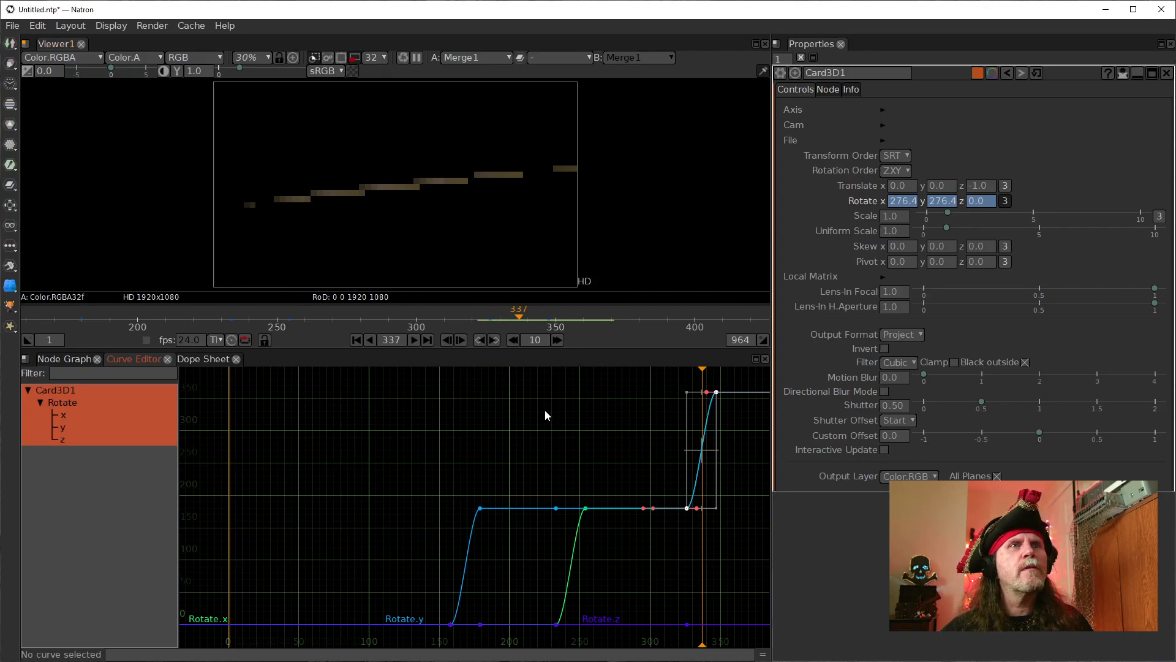
pyautogui.click(448, 339)
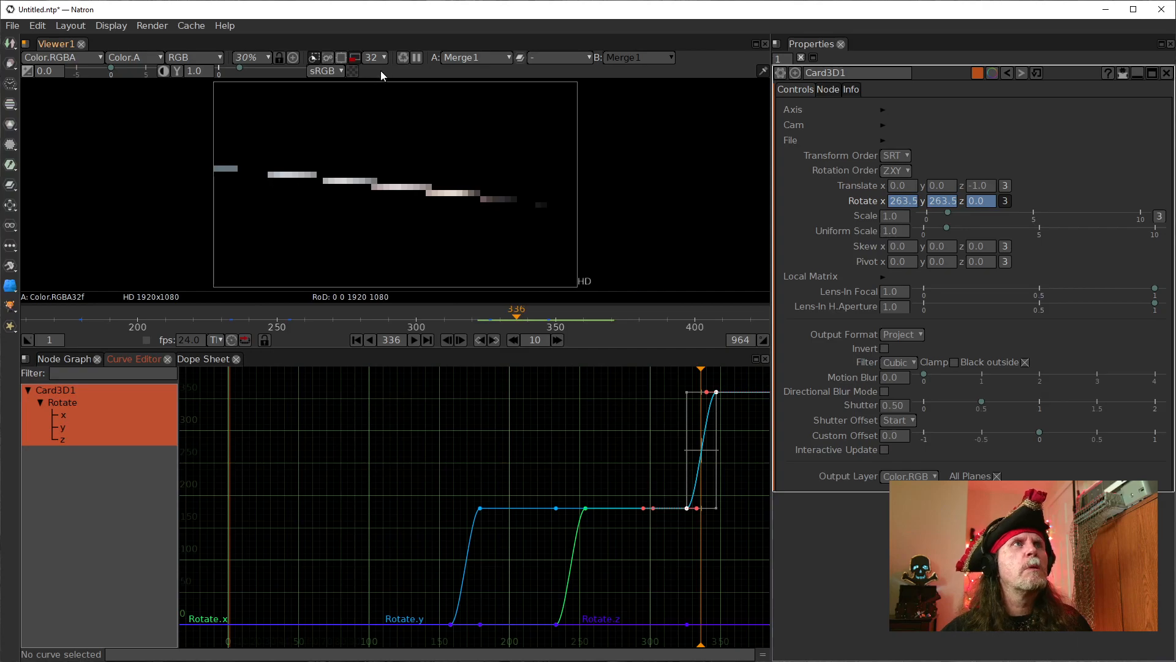
pyautogui.click(354, 57)
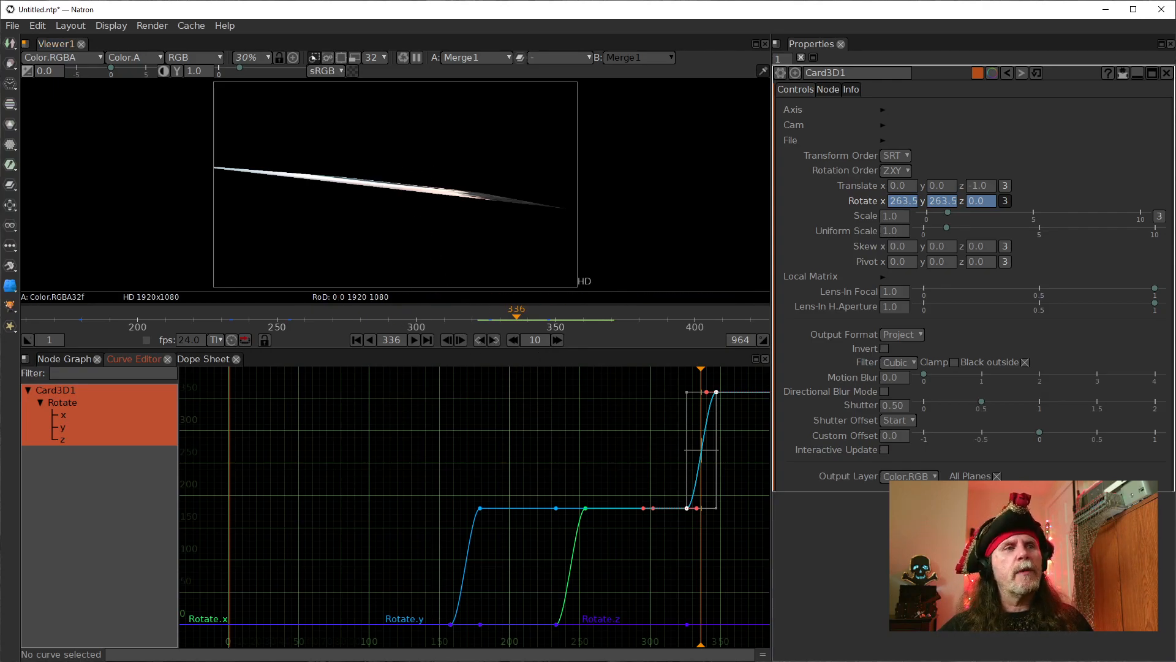
# - Switch to VLC media player, look for the third transition in Transition_final_live.mp4, and close the player
pyautogui.click(508, 615)
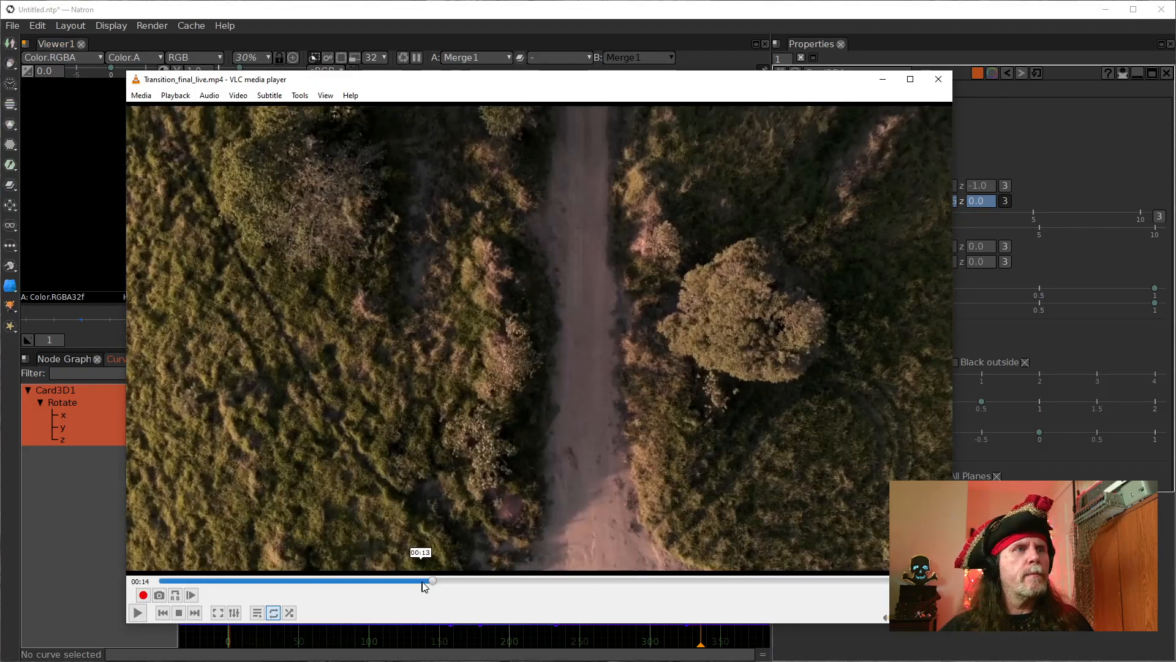
pyautogui.press('Right')
pyautogui.press('Right')
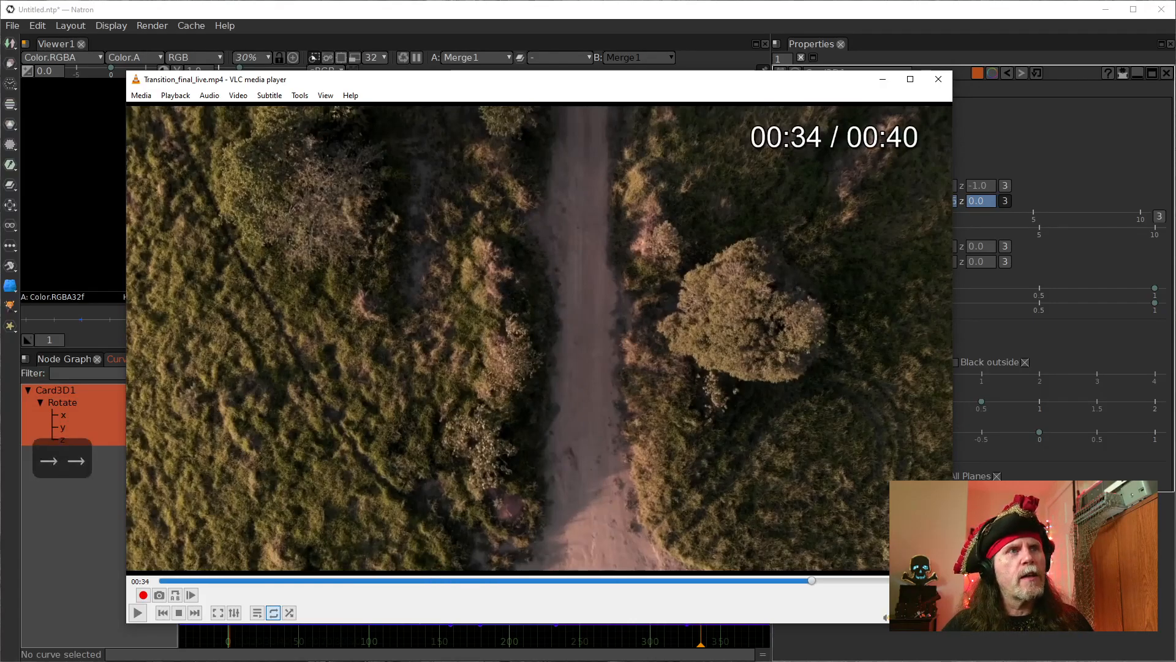
pyautogui.press('Left')
pyautogui.press('Left')
pyautogui.press('Left')
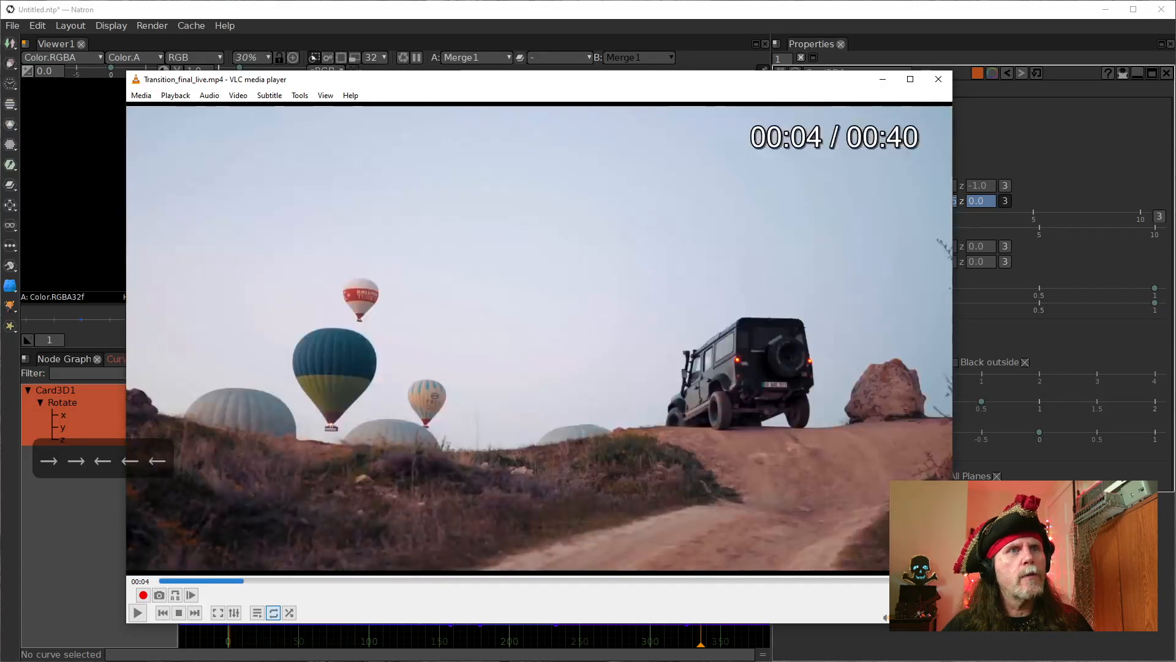
pyautogui.press('Right')
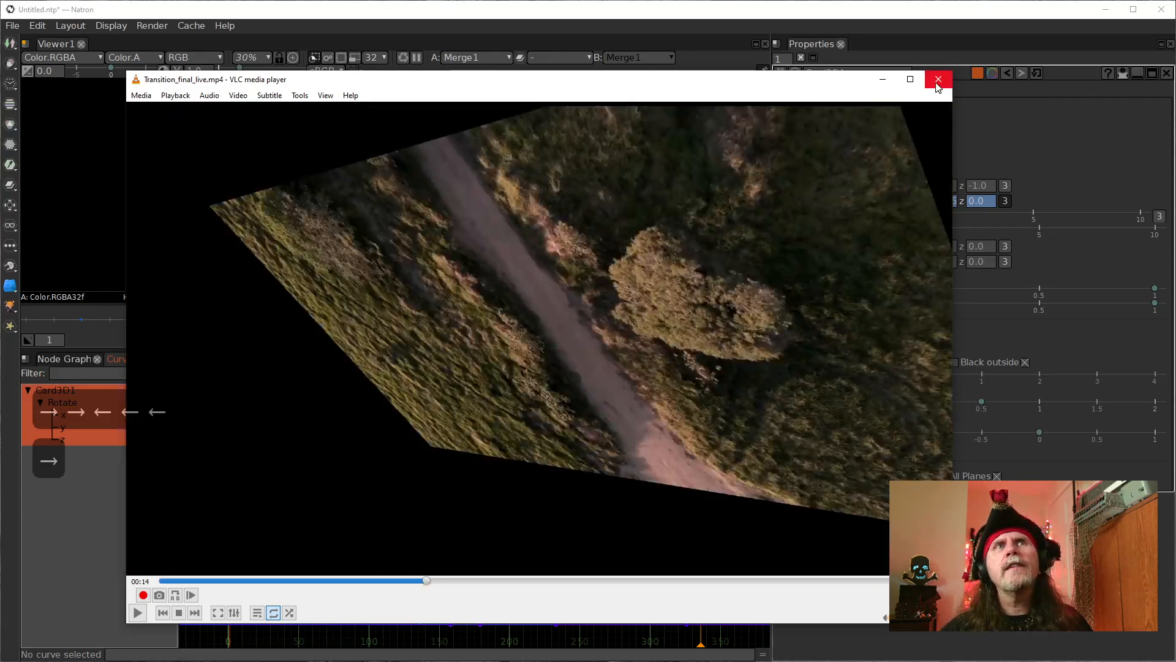
pyautogui.click(937, 80)
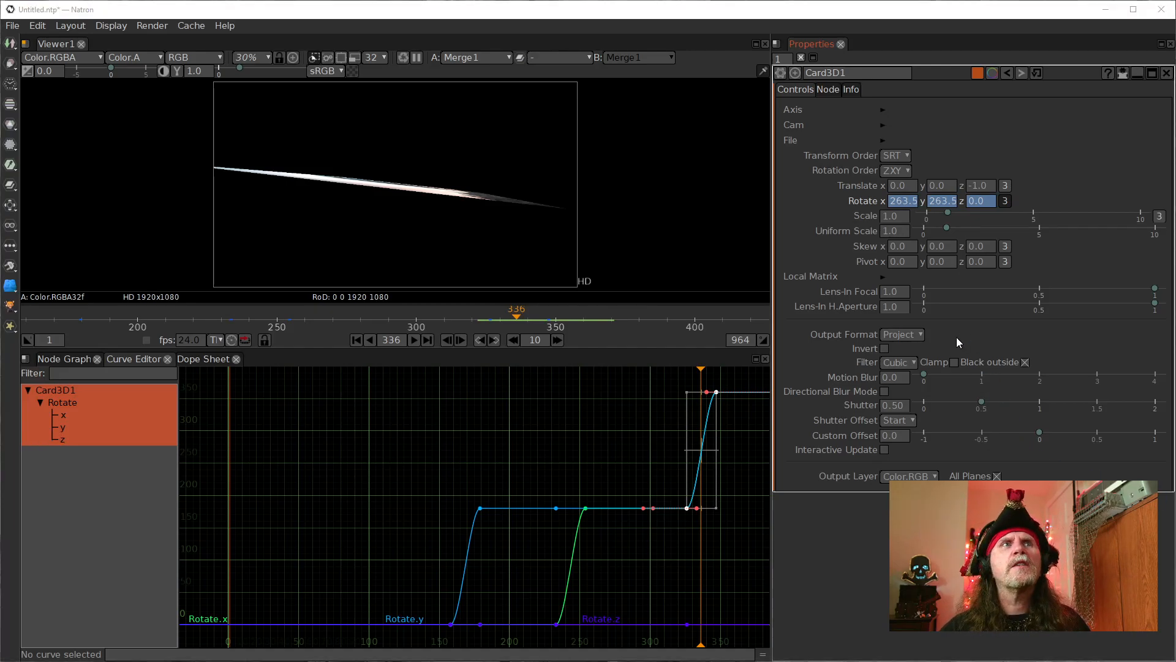
# - Open Transition_final_live.mp4 in mrViewer, pause it, and move to the road clip just after the third transition
pyautogui.moveTo(1175, 15); pyautogui.dragTo(469, 181)
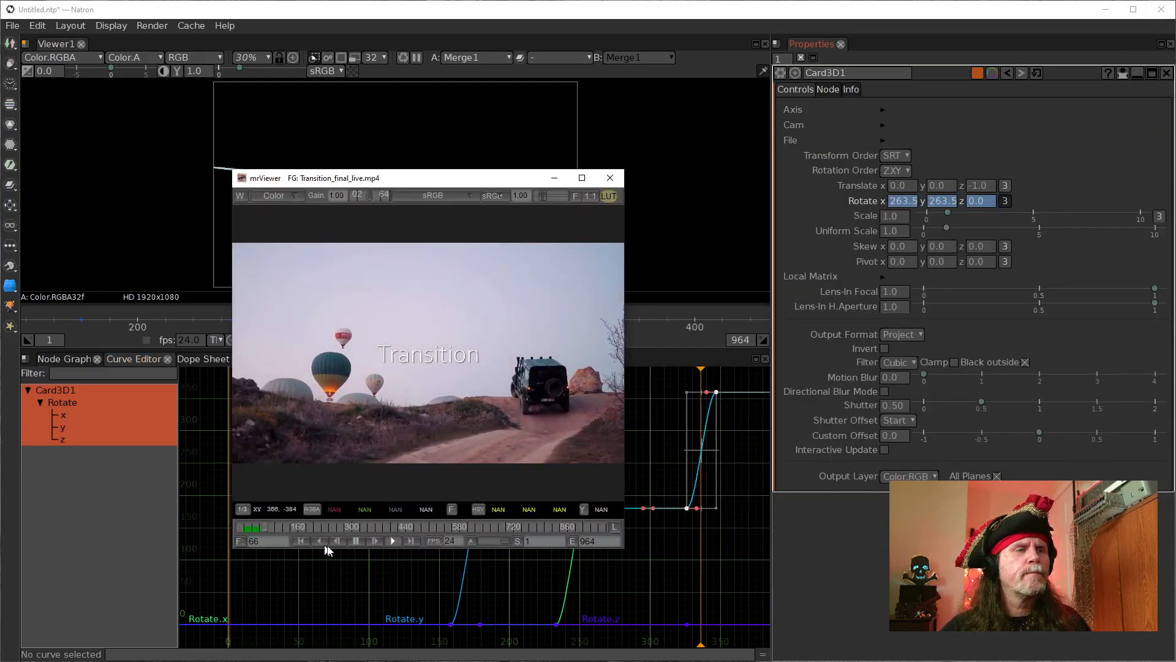
pyautogui.click(354, 541)
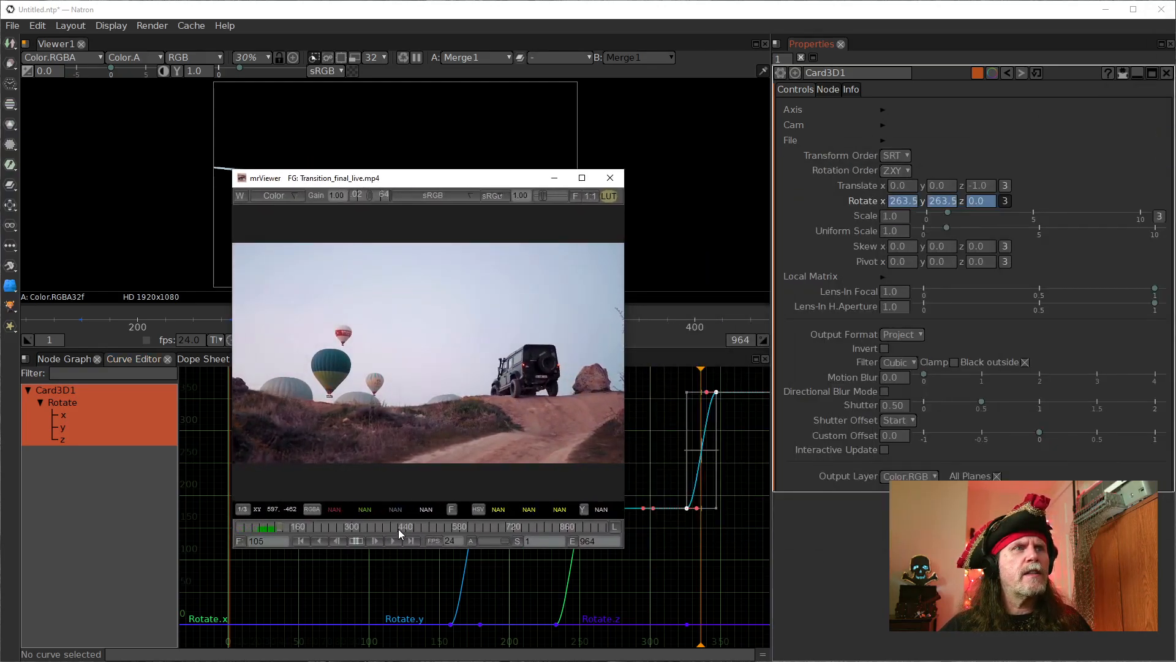
pyautogui.click(400, 526)
pyautogui.moveTo(400, 524); pyautogui.dragTo(387, 523)
# - Step Transition_final_live.mp4 back to frame 338 and place mrViewer beside the Natron viewer to compare the edge-on cards
pyautogui.press('Left')
pyautogui.press('Left')
pyautogui.press('Left')
pyautogui.press('Left')
pyautogui.press('Left')
pyautogui.press('Left')
pyautogui.press('Left')
pyautogui.press('Left')
pyautogui.press('Left')
pyautogui.press('Left')
pyautogui.press('Left')
pyautogui.press('Left')
pyautogui.press('Left')
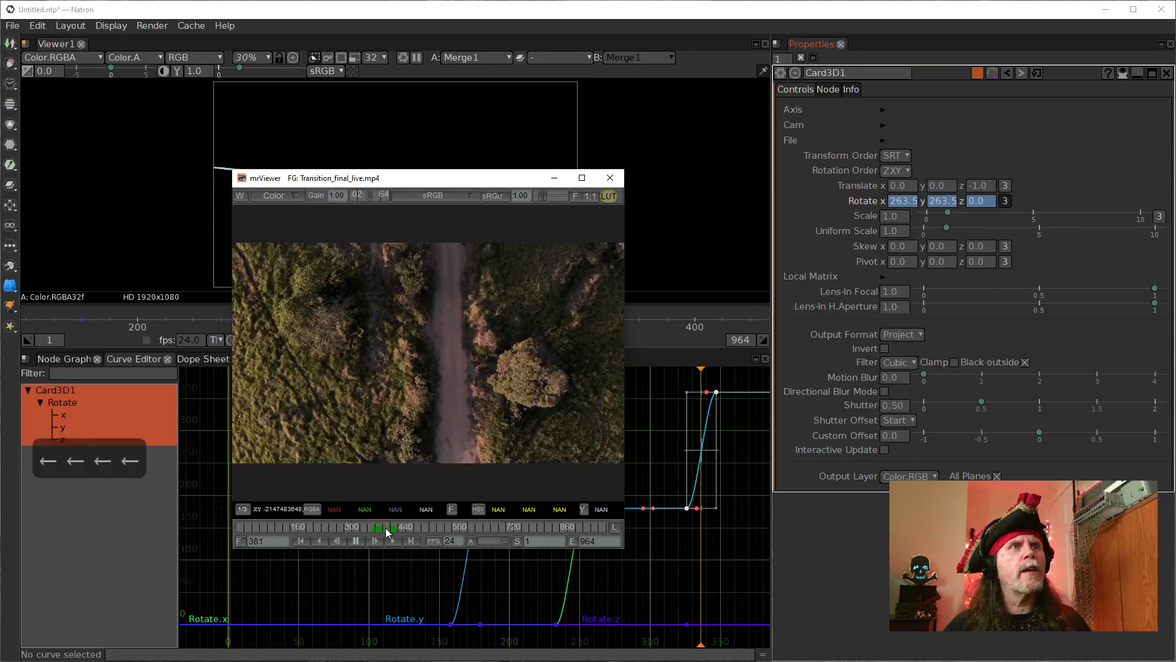
pyautogui.press('Left')
pyautogui.press('Left')
pyautogui.press('Left')
pyautogui.press('Left')
pyautogui.press('Left')
pyautogui.press('Left')
pyautogui.press('Left')
pyautogui.press('Left')
pyautogui.press('Left')
pyautogui.press('Left')
pyautogui.press('Left')
pyautogui.press('Left')
pyautogui.press('Left')
pyautogui.press('Left')
pyautogui.press('Left')
pyautogui.press('Left')
pyautogui.press('Left')
pyautogui.press('Left')
pyautogui.press('Left')
pyautogui.press('Left')
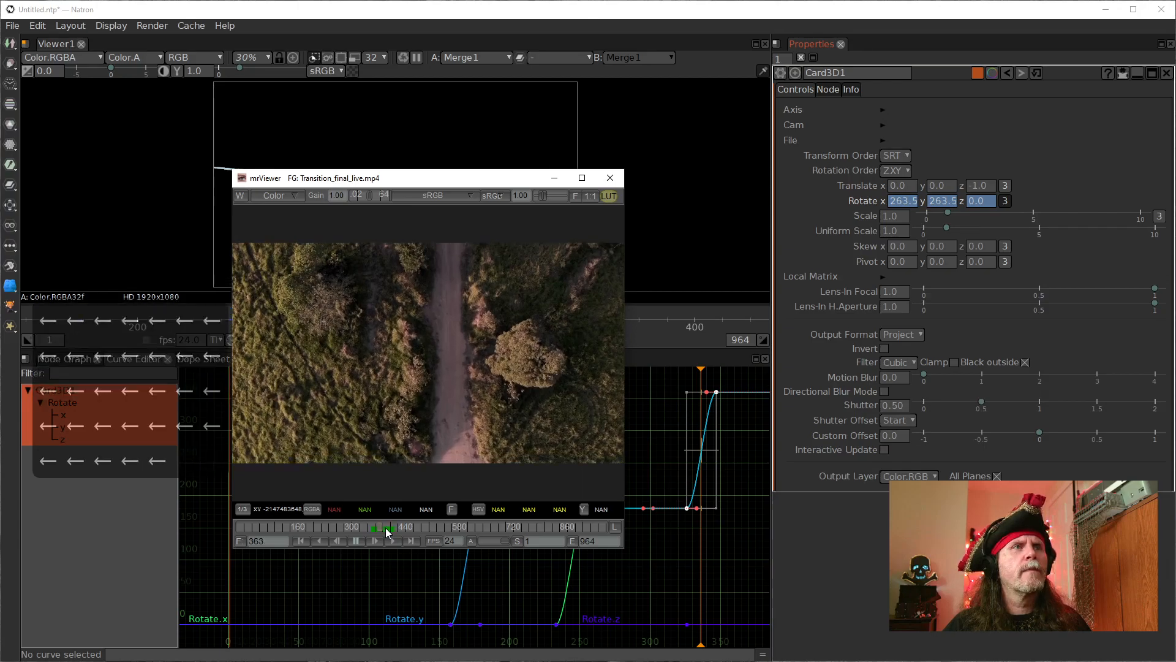
pyautogui.press('Left')
pyautogui.press('Left')
pyautogui.press('Left')
pyautogui.press('Left')
pyautogui.press('Left')
pyautogui.press('Left')
pyautogui.press('Left')
pyautogui.press('Left')
pyautogui.press('Left')
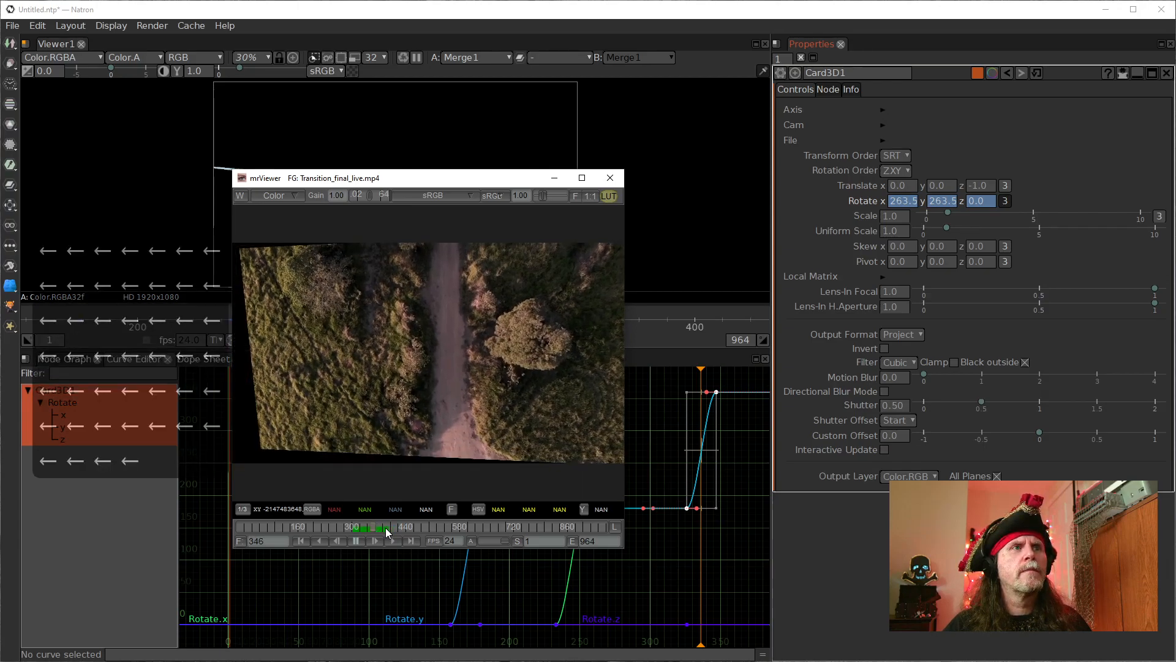
pyautogui.press('Left')
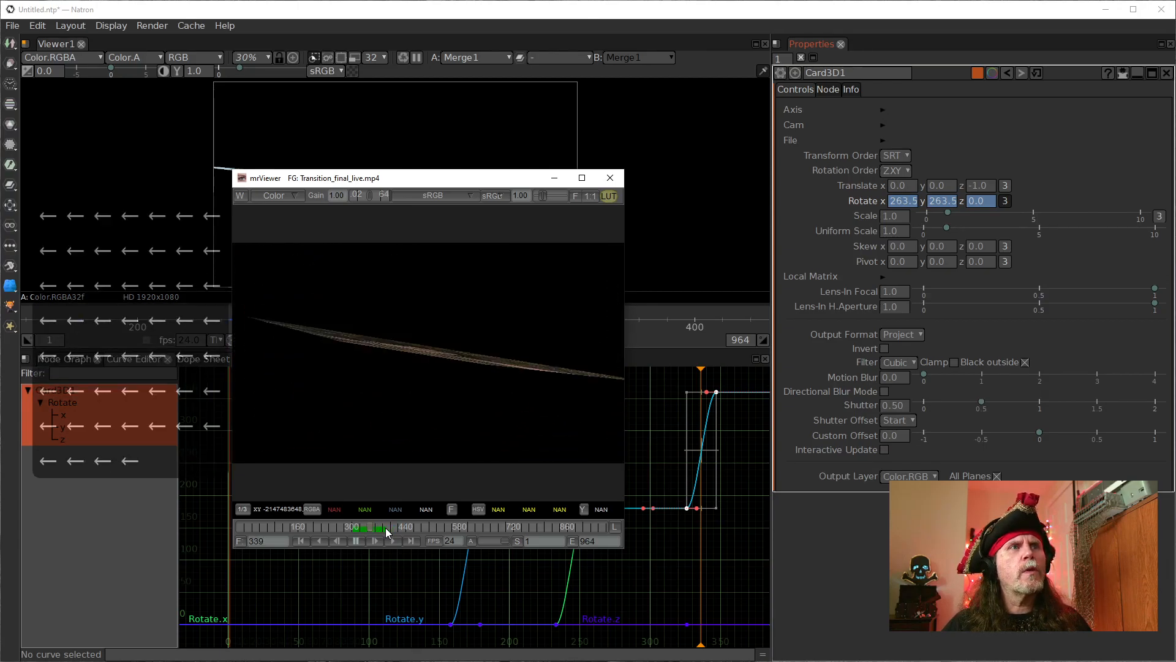
pyautogui.press('Left')
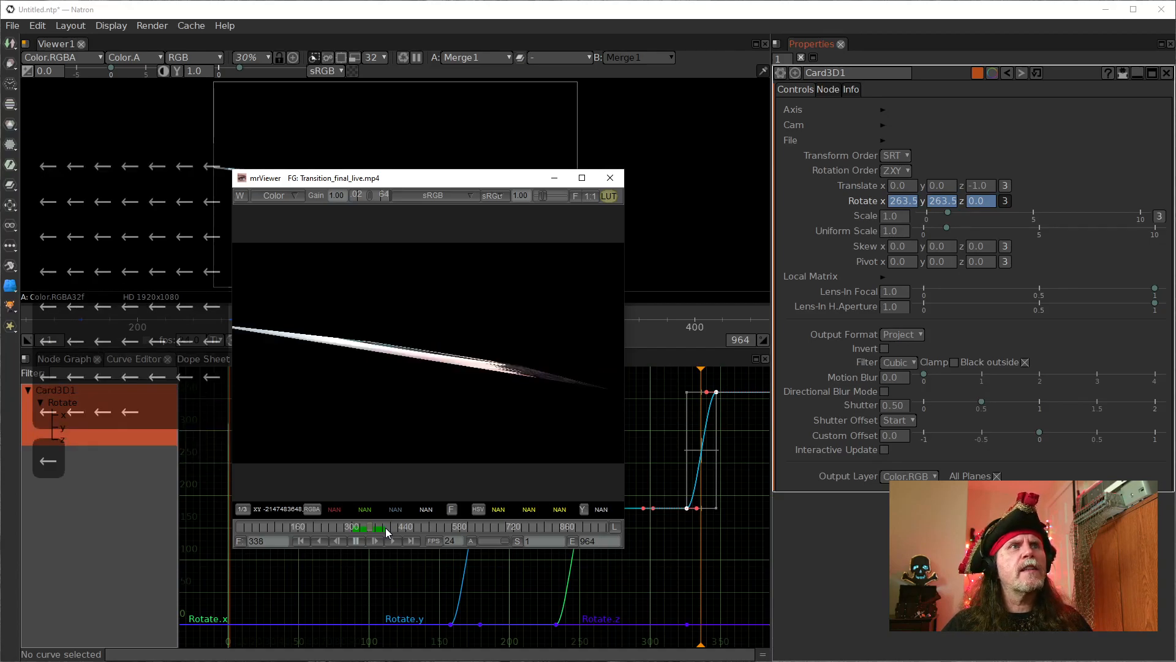
pyautogui.moveTo(424, 178); pyautogui.dragTo(819, 147)
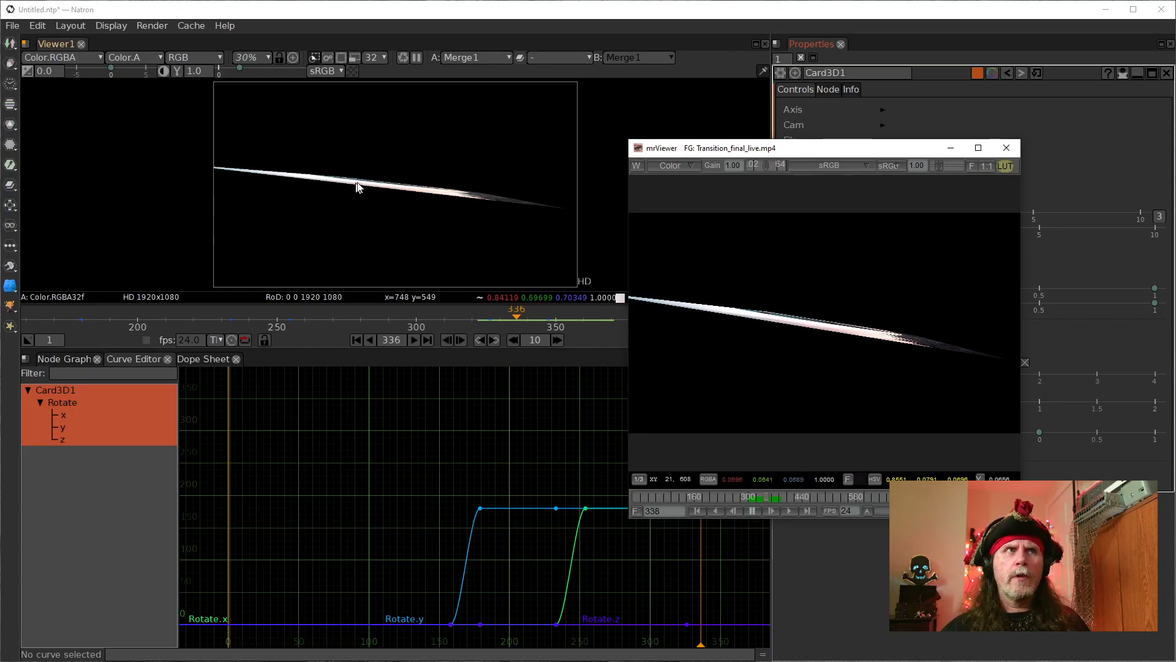
# - Return to Natron and step from frame 336 forward to frame 344, examining the road clip's orientation as the card turns
pyautogui.click(432, 17)
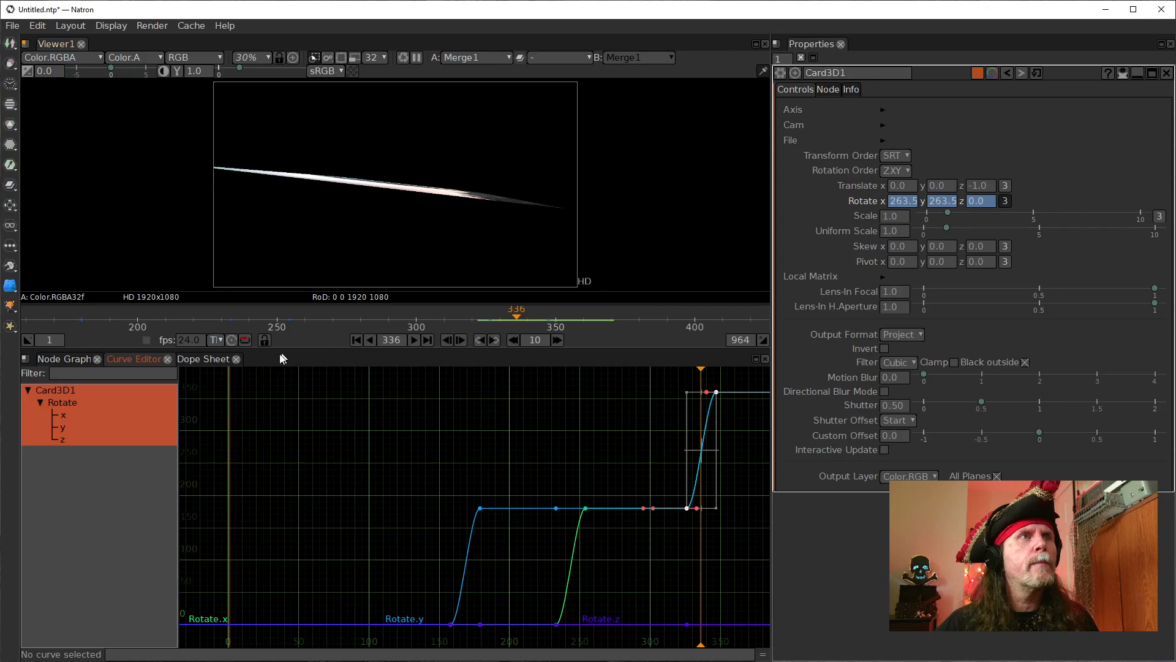
pyautogui.click(463, 341)
pyautogui.click(463, 340)
pyautogui.click(463, 340)
pyautogui.click(463, 341)
pyautogui.click(463, 341)
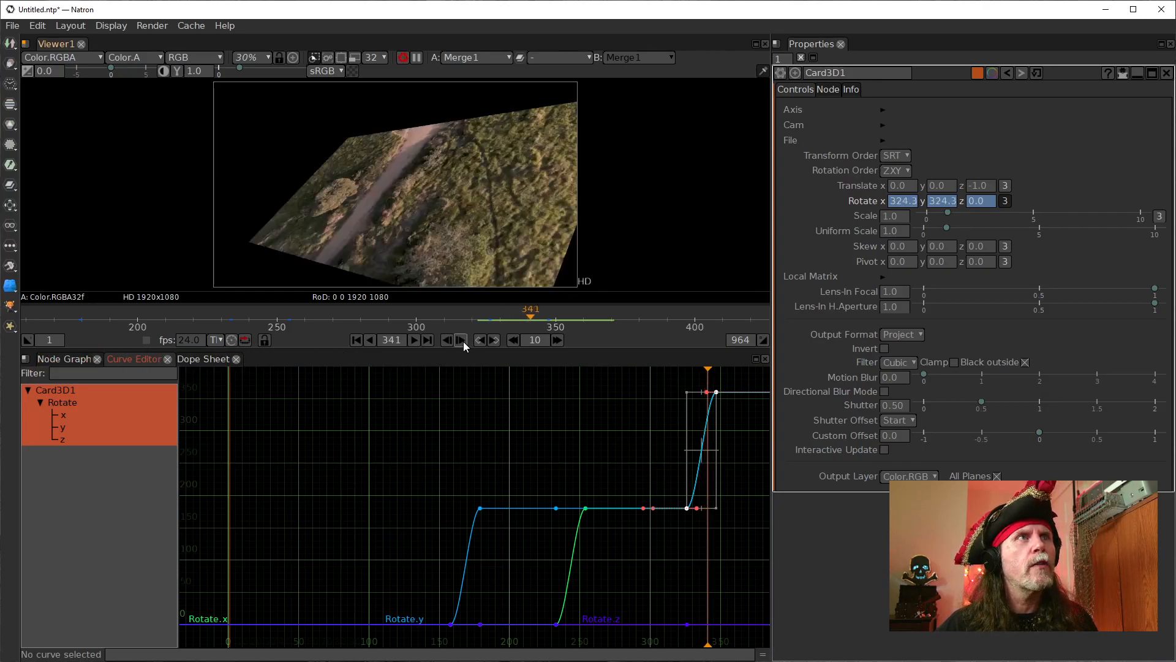
pyautogui.click(463, 341)
pyautogui.click(462, 341)
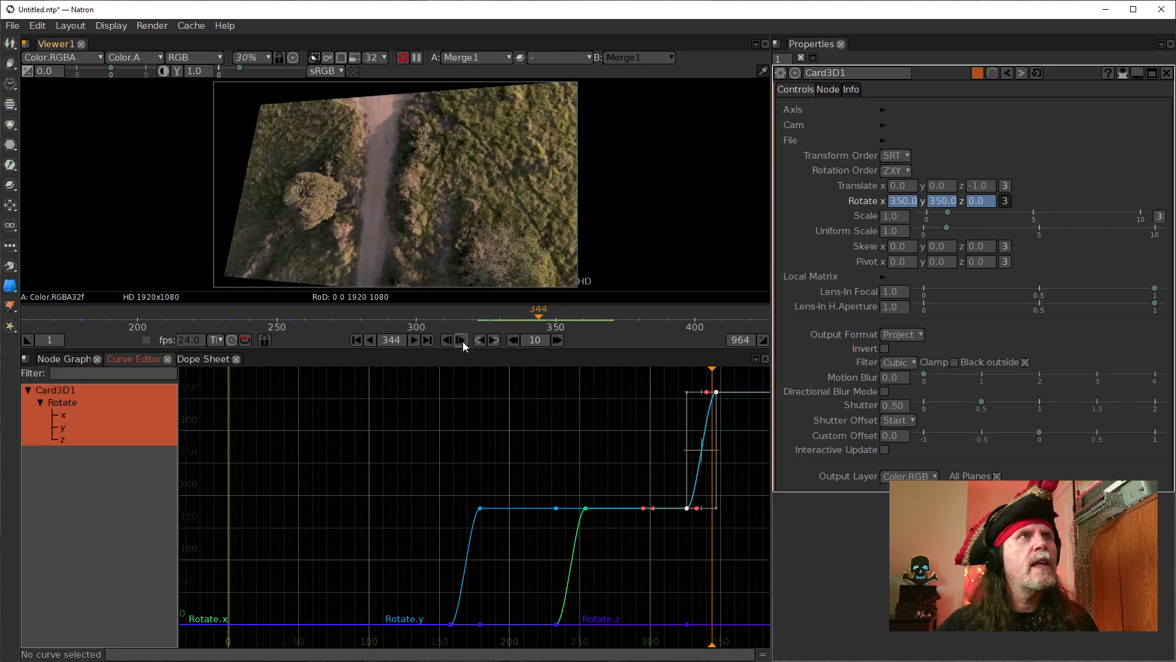
pyautogui.click(463, 341)
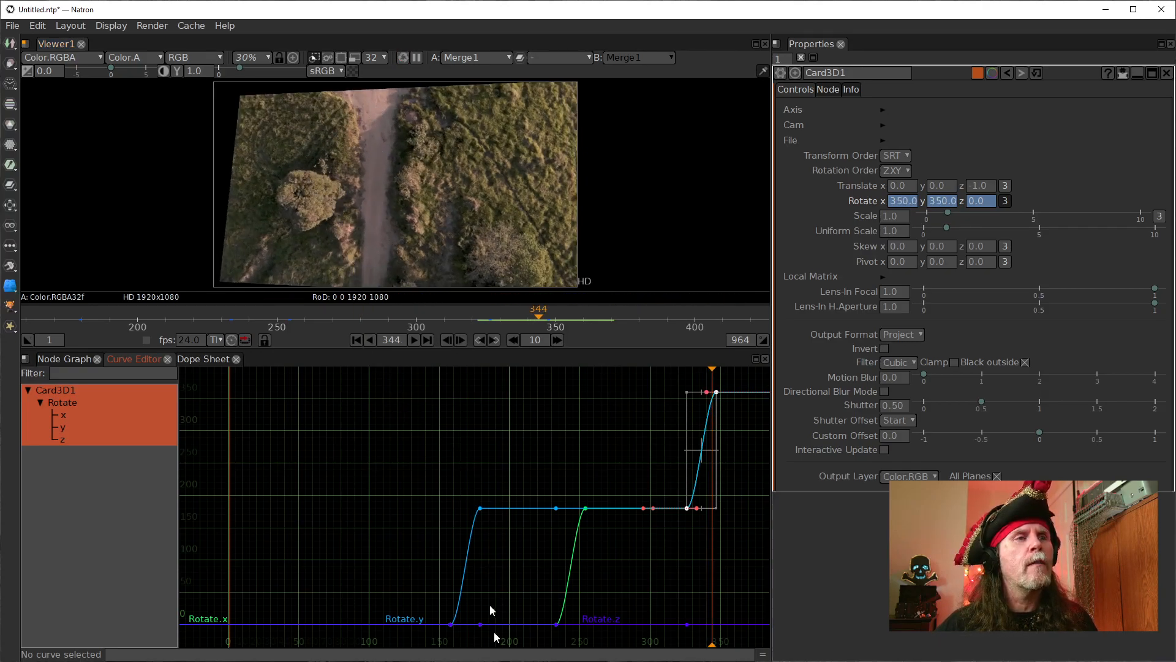
# - Switch to mrViewer, move Transition_final_live.mp4 to frame 362 to compare the road clip's orientation, and return to Natron
pyautogui.click(456, 659)
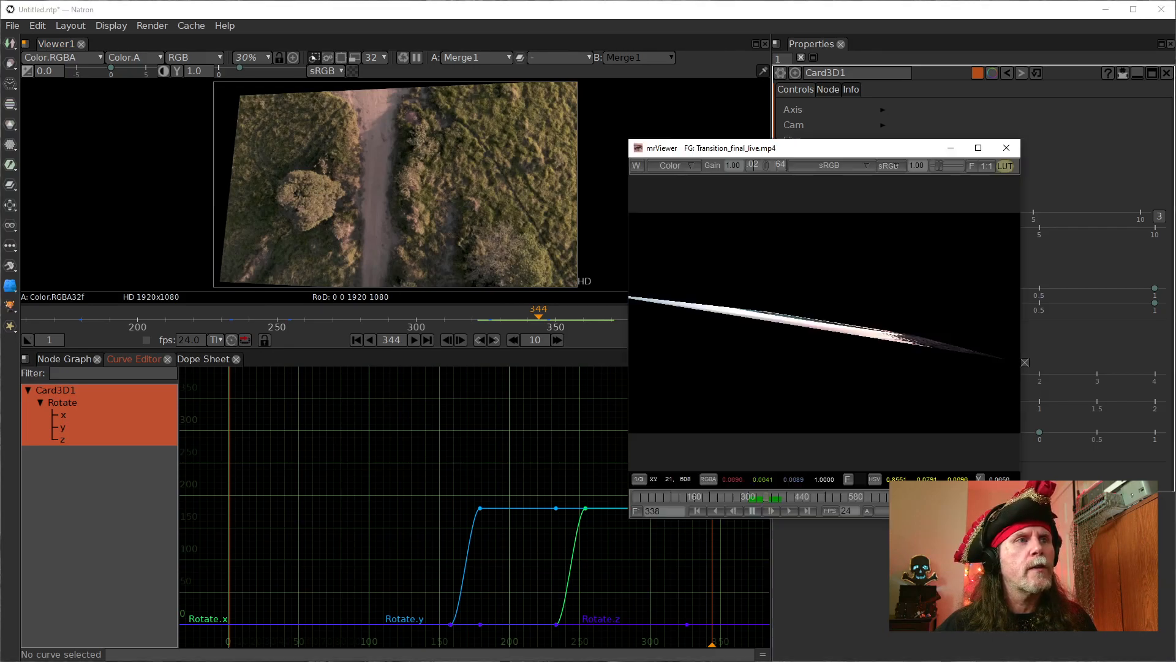
pyautogui.click(775, 495)
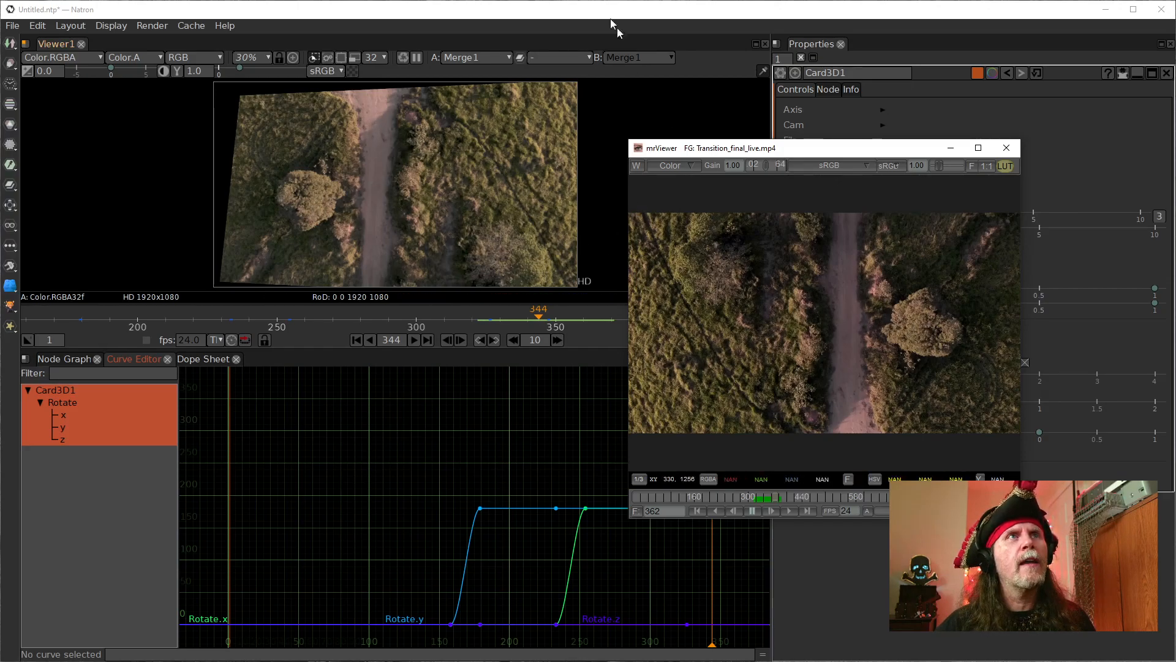
pyautogui.click(521, 4)
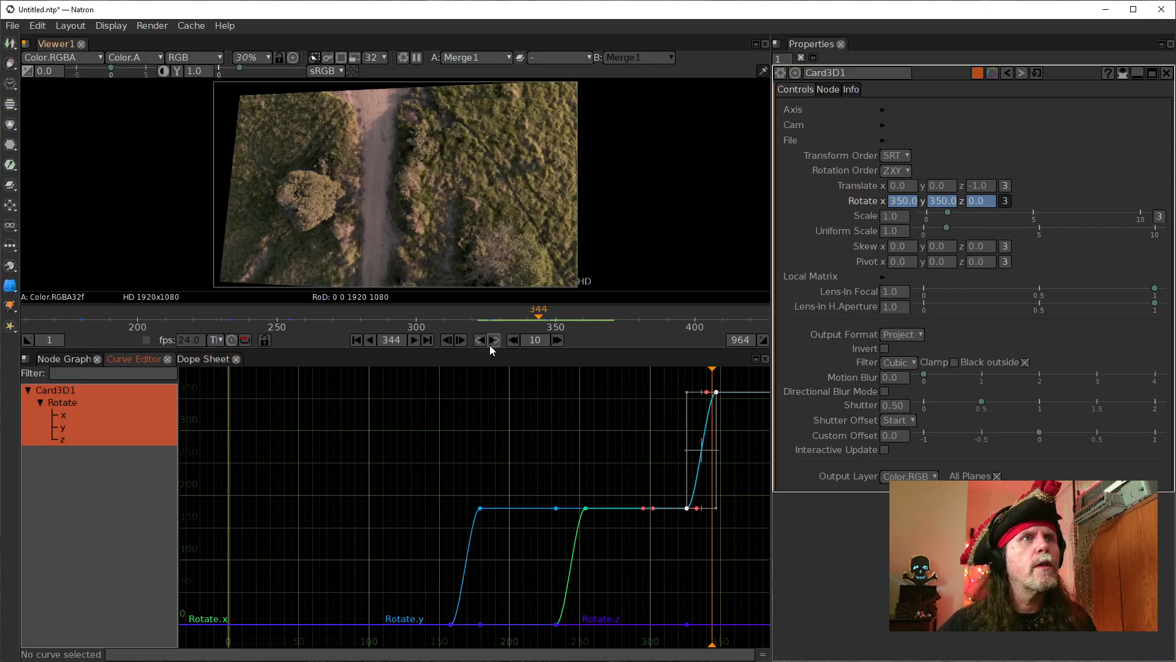
# - Open Mirror1's properties in the node graph and turn off its vertical flip and horizontal flop at frame 337
pyautogui.click(38, 361)
pyautogui.click(432, 487)
pyautogui.doubleClick(432, 487)
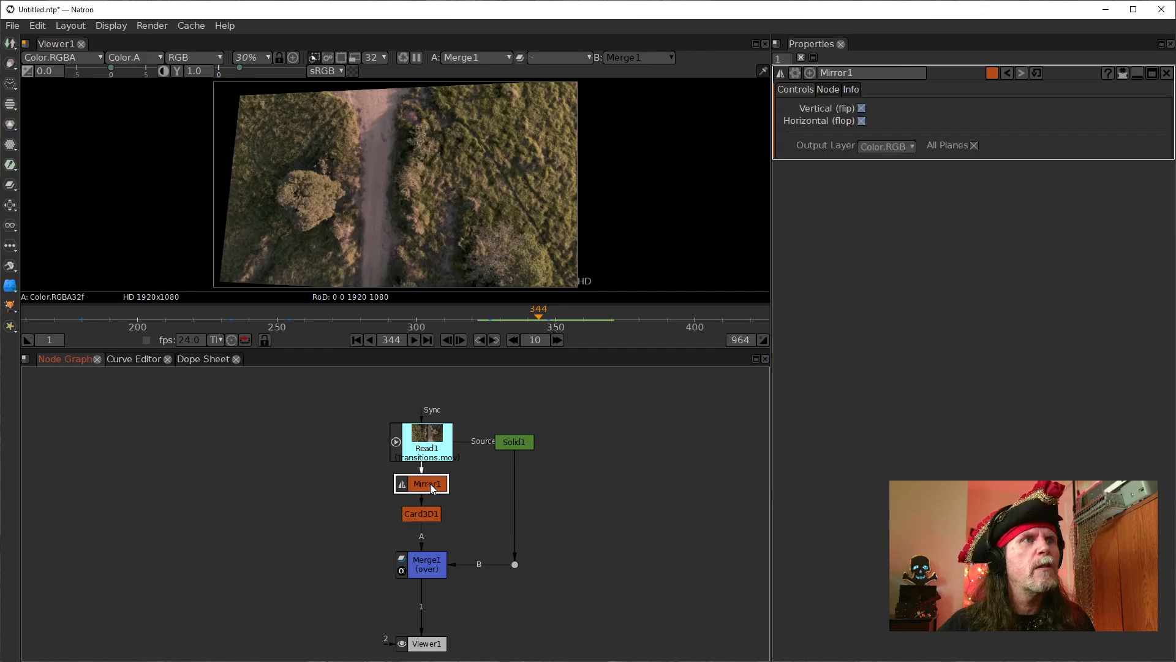
pyautogui.click(480, 339)
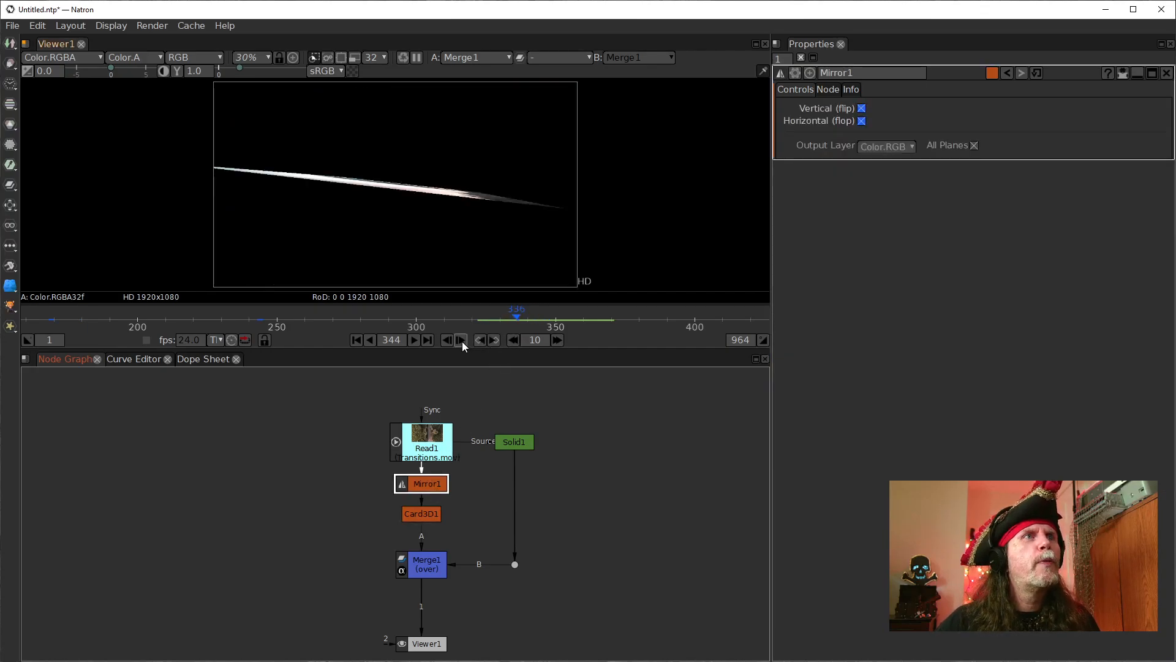
pyautogui.click(461, 340)
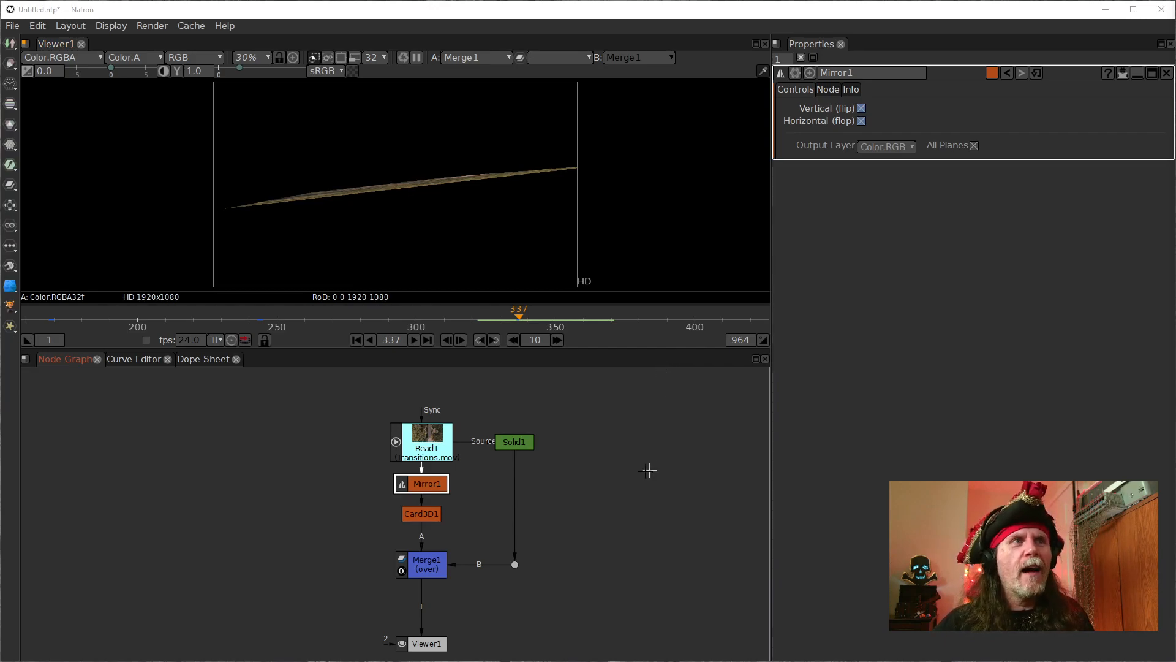
pyautogui.click(862, 109)
pyautogui.click(861, 121)
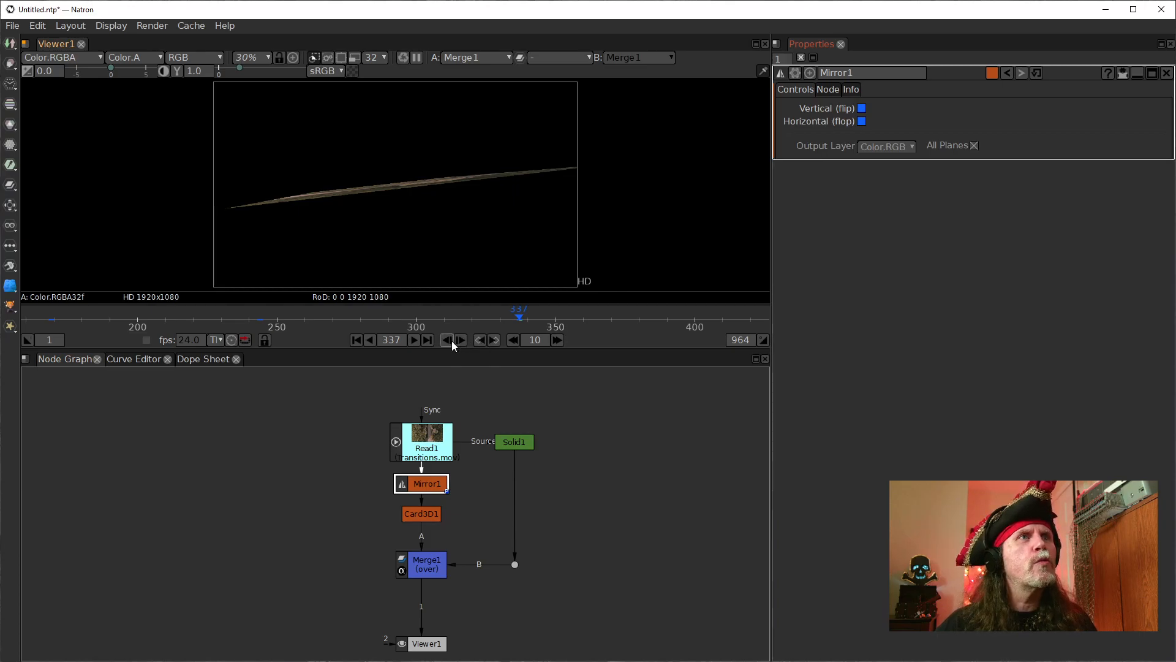
# - Play the third transition from frame 325 to frame 360 to check the road clip's orientation
pyautogui.moveTo(509, 321); pyautogui.dragTo(486, 322)
pyautogui.click(414, 342)
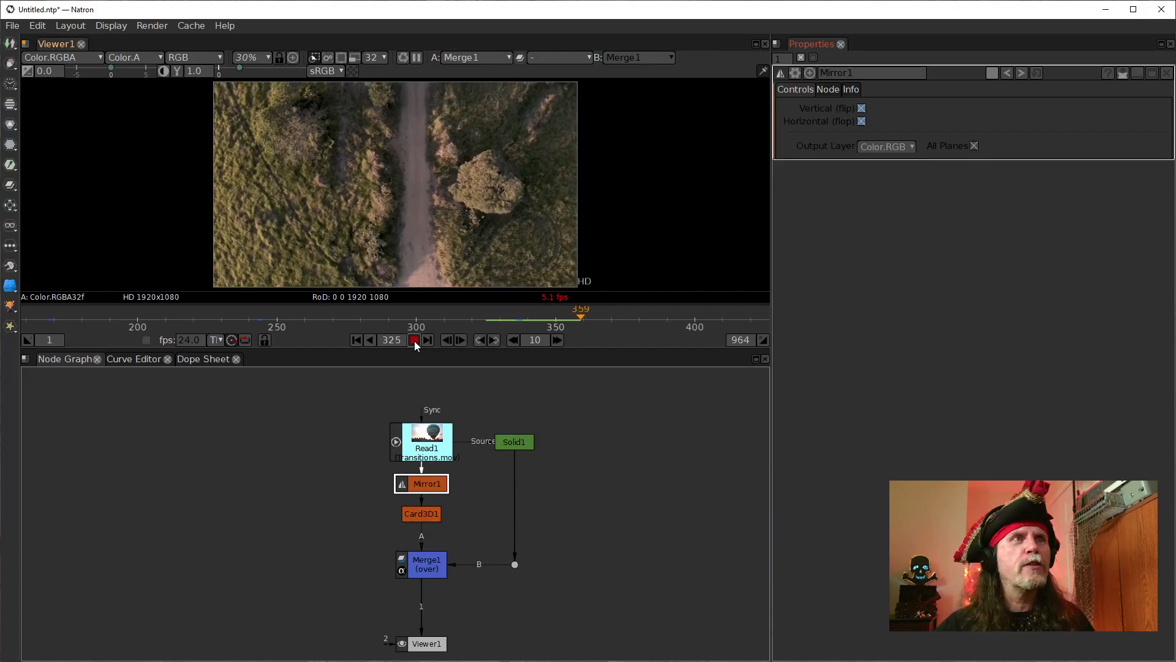
pyautogui.click(414, 340)
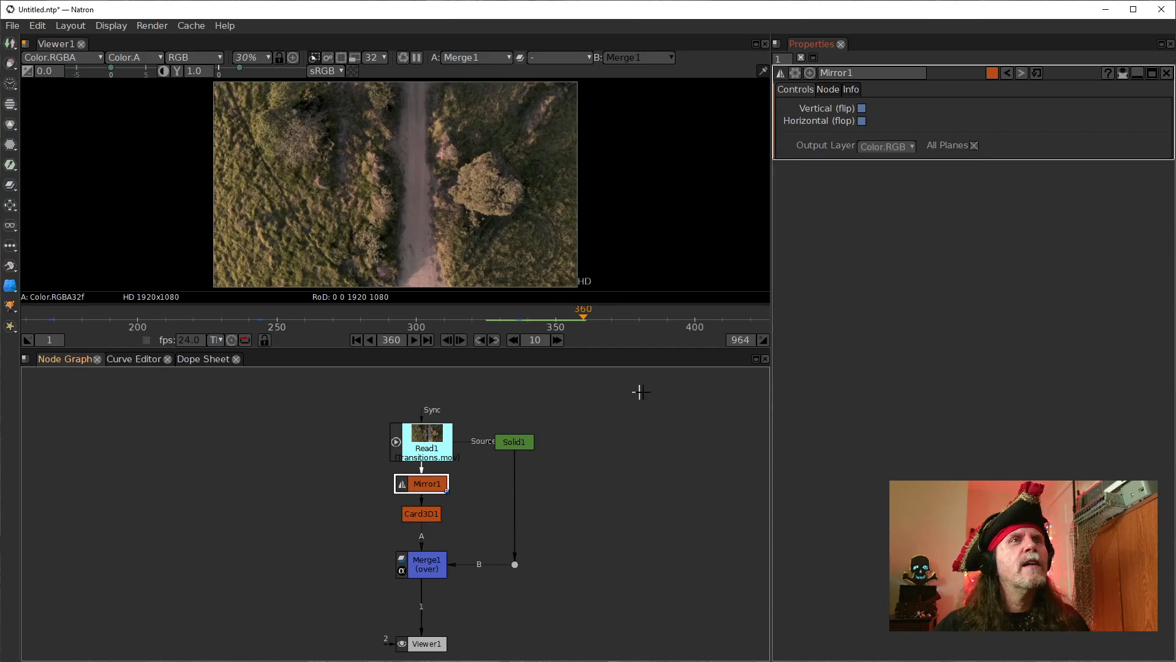
# - Turn on the viewer's low-resolution proxy rendering and scrub ahead to the fog clip at frame 510
pyautogui.click(354, 59)
pyautogui.moveTo(587, 317); pyautogui.dragTo(752, 326)
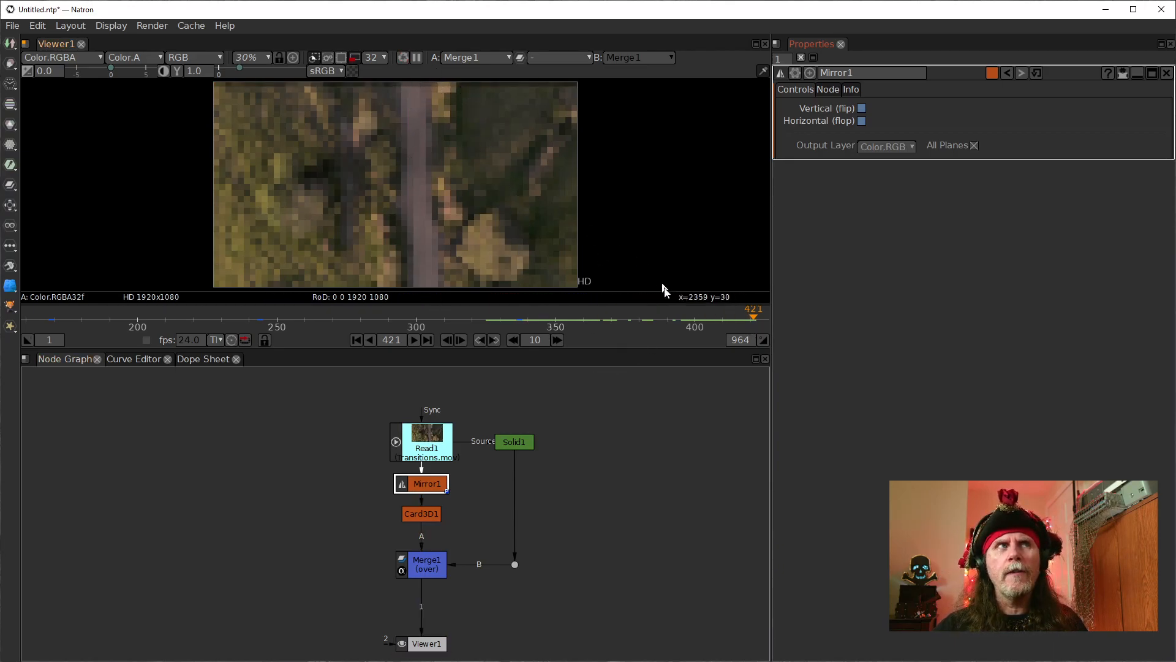
pyautogui.moveTo(671, 316); pyautogui.dragTo(496, 298)
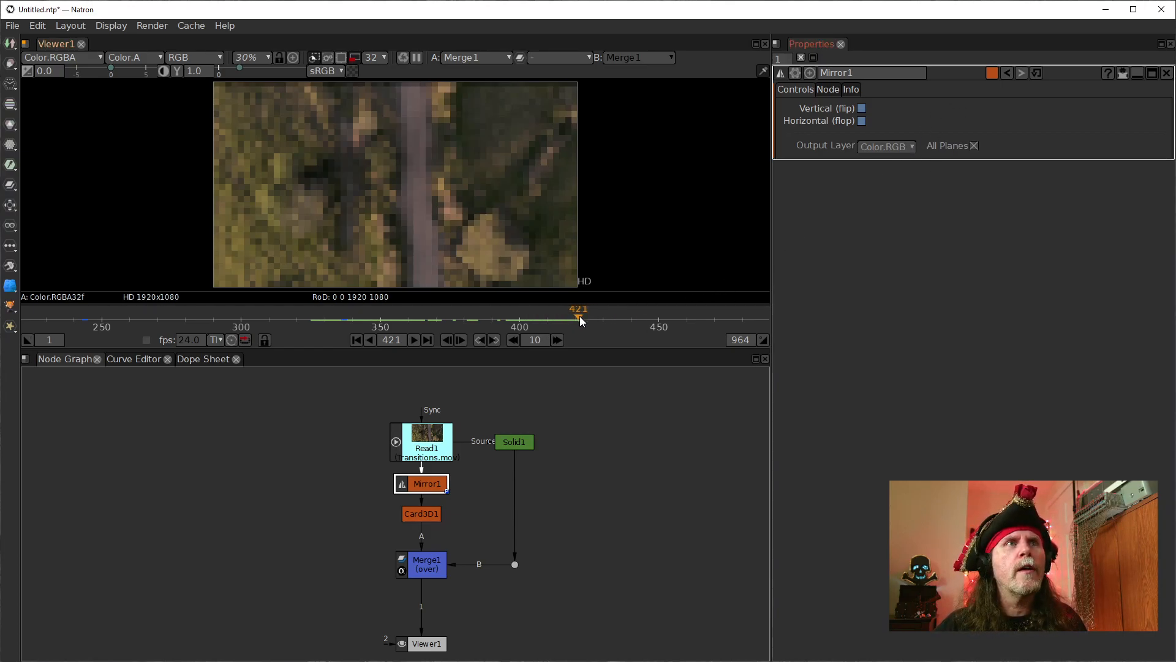
pyautogui.moveTo(582, 317)
pyautogui.mouseDown()
pyautogui.moveTo(727, 341)
pyautogui.moveTo(716, 318)
pyautogui.moveTo(518, 319)
pyautogui.moveTo(618, 331)
pyautogui.moveTo(598, 333)
pyautogui.mouseUp()
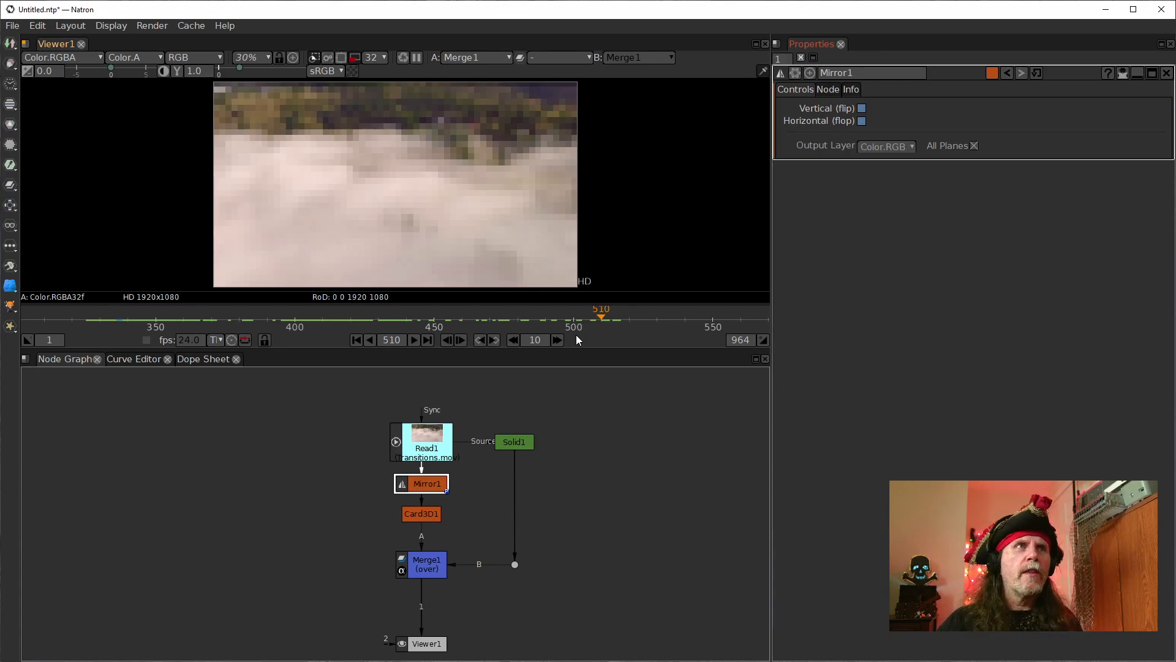
# - Step frame by frame around the cut between the road and fog clips, stopping on the road clip's last frame, 504
pyautogui.press('Left')
pyautogui.press('Left')
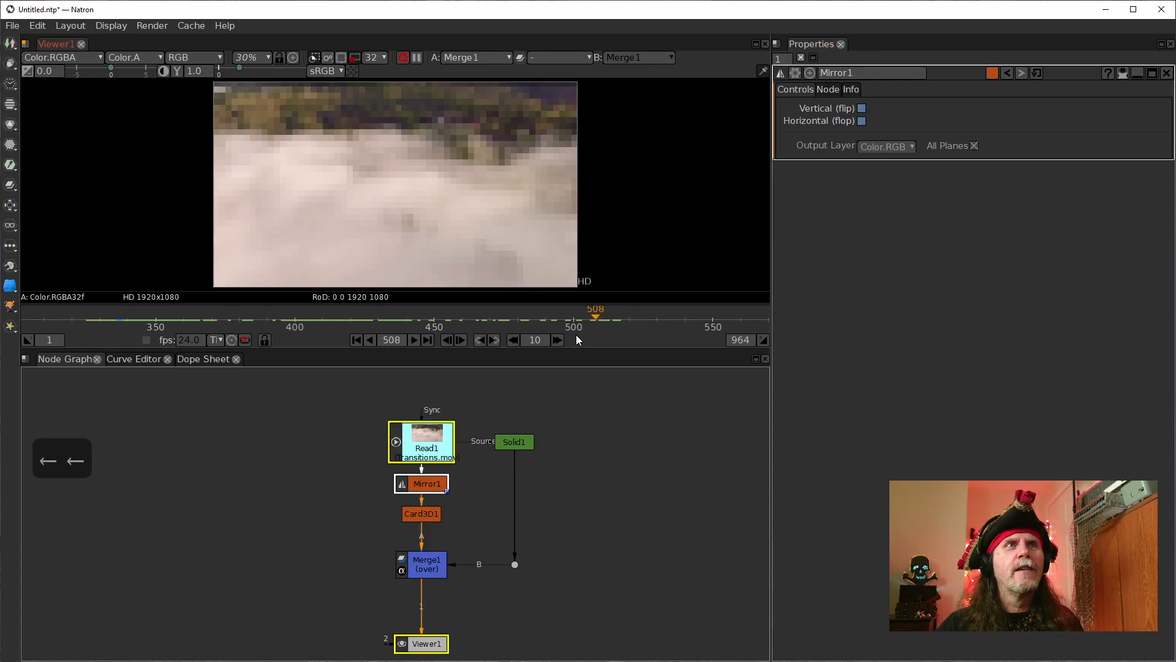
pyautogui.press('Left')
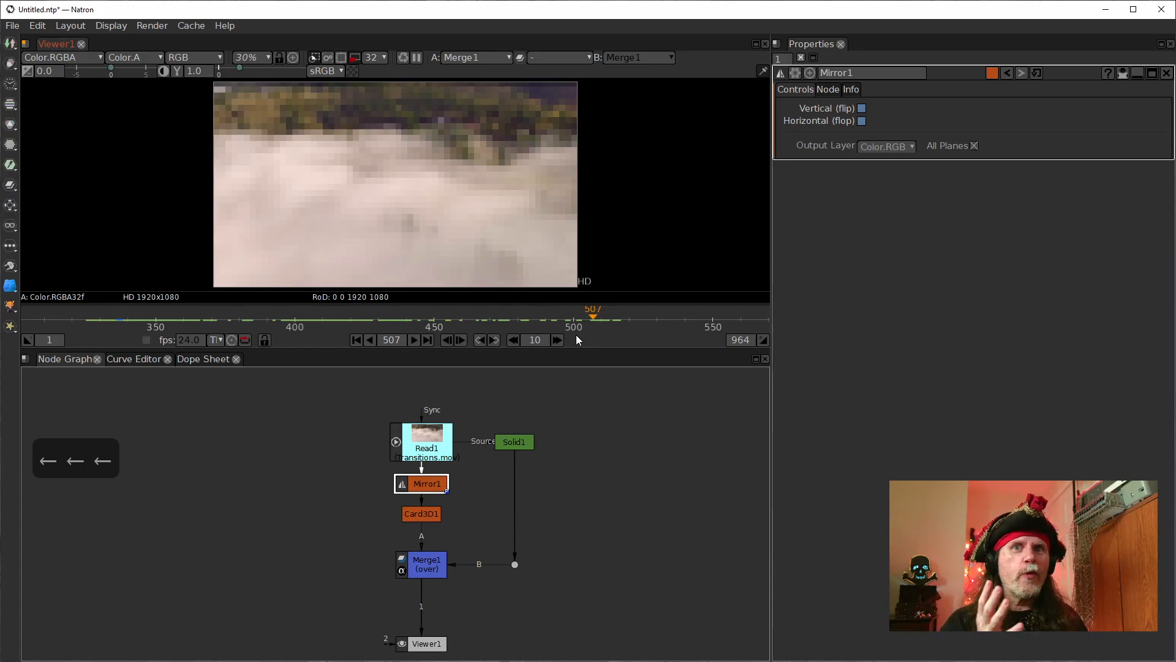
pyautogui.press('Left')
pyautogui.press('Left')
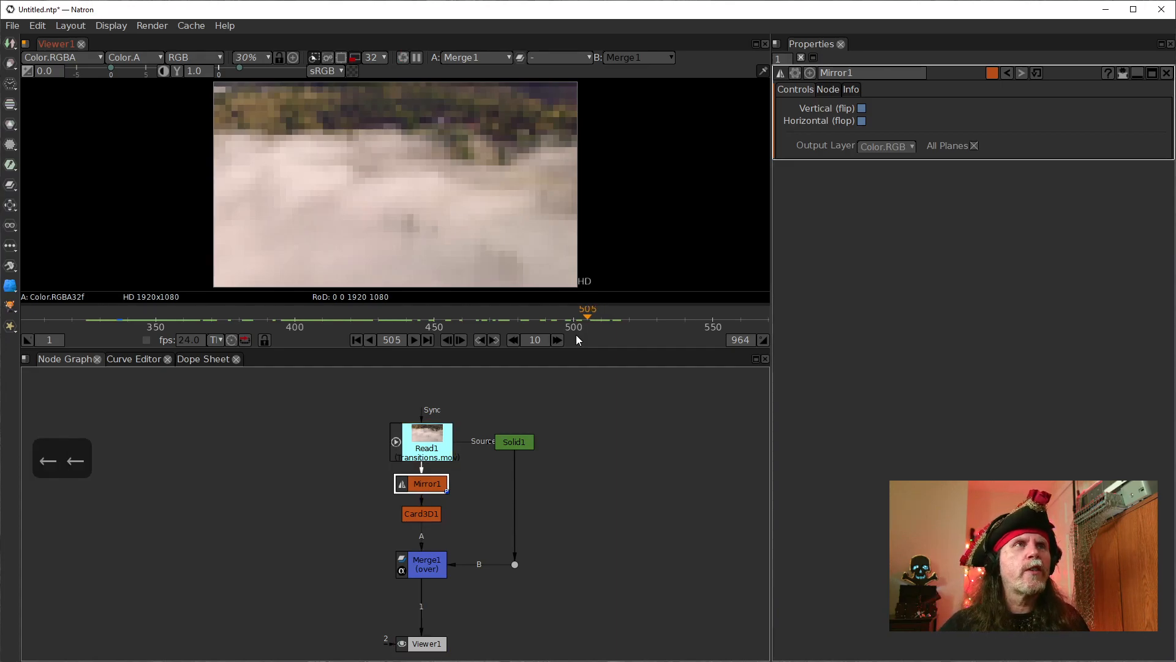
pyautogui.press('Left')
pyautogui.press('Left')
pyautogui.press('Right')
pyautogui.press('Right')
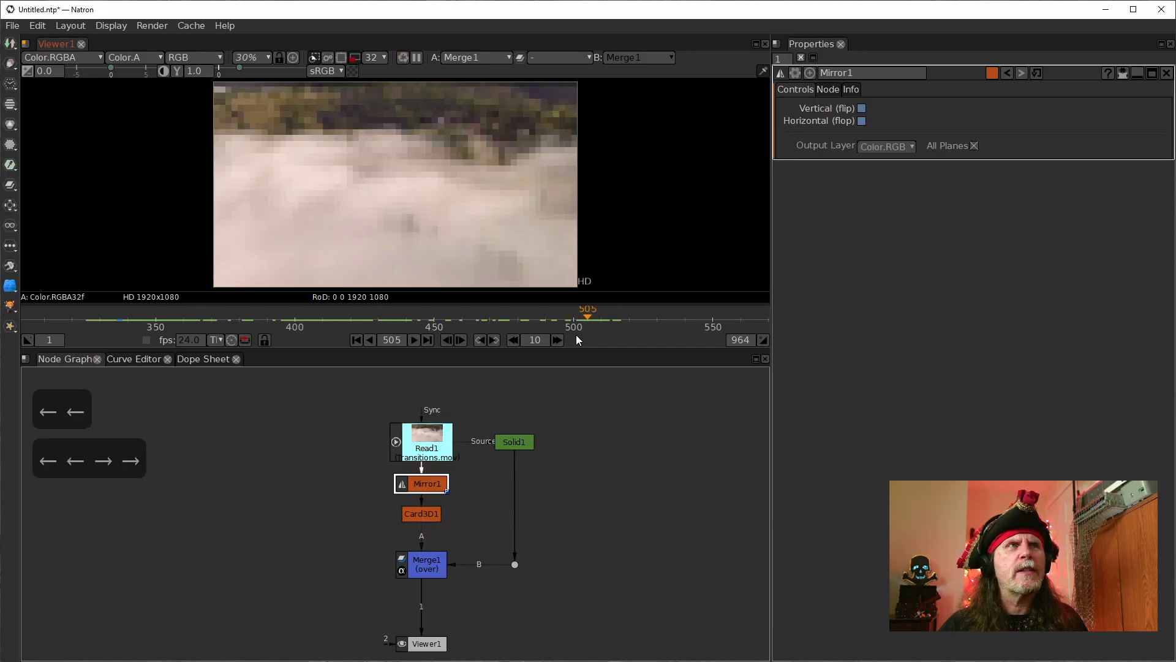
pyautogui.press('Left')
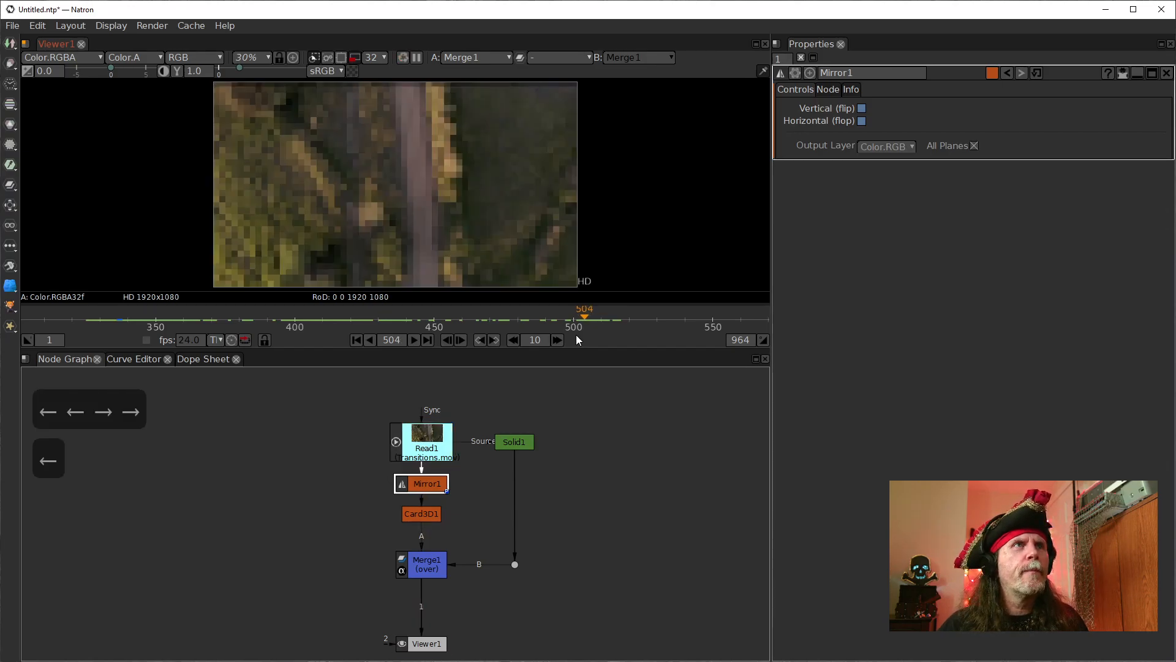
pyautogui.press('Right')
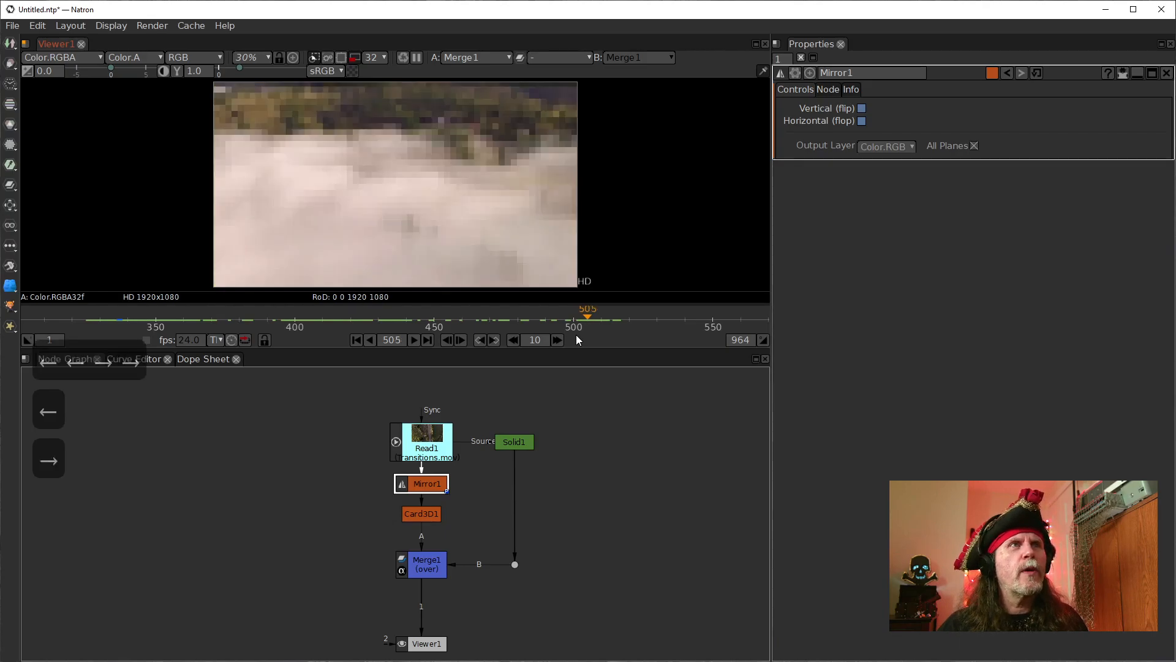
pyautogui.press('Left')
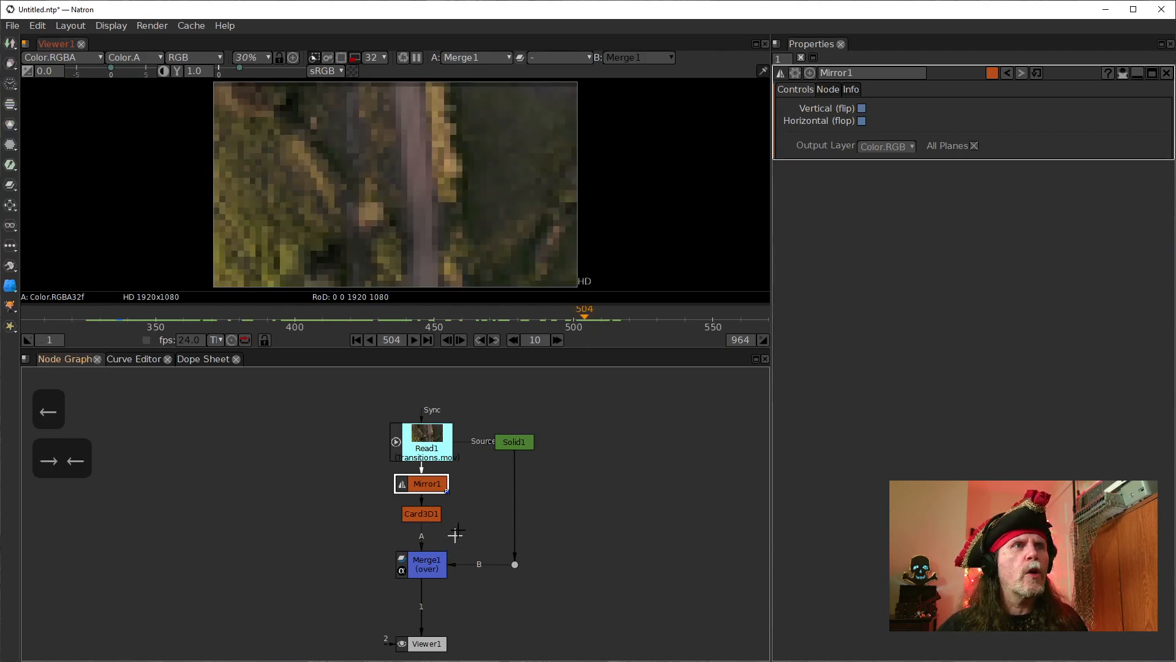
# - Set keyframes for Mirror1's vertical flip and horizontal flop, both off, at frame 504
pyautogui.rightClick(862, 108)
pyautogui.click(874, 117)
pyautogui.rightClick(861, 122)
pyautogui.click(867, 131)
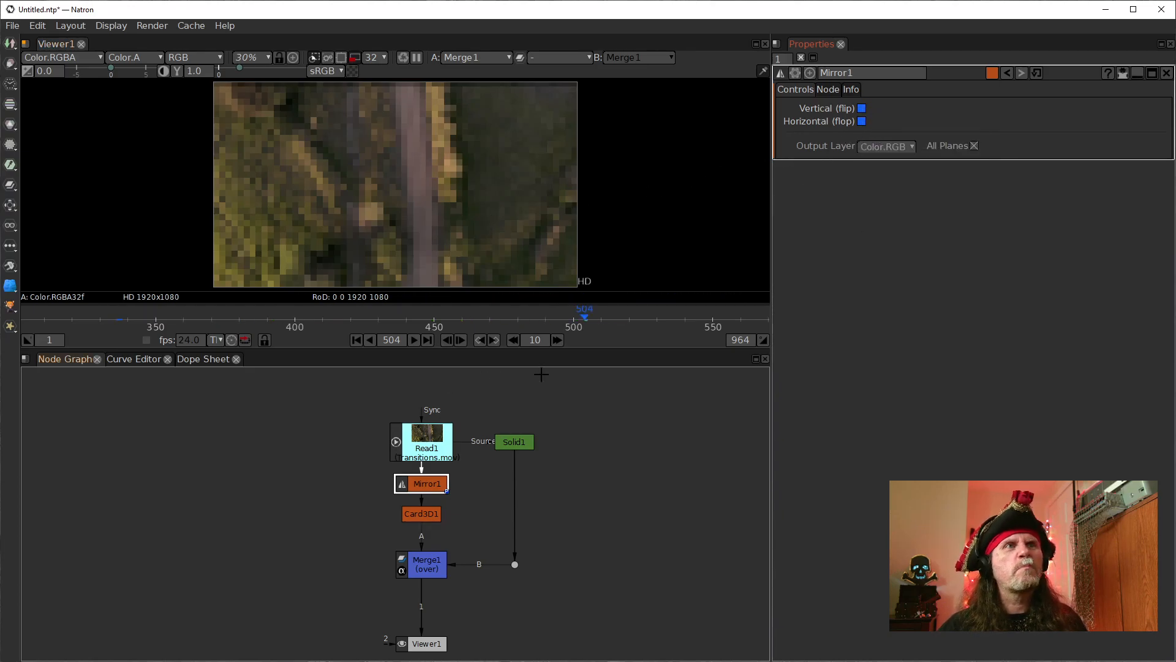
# - Advance to frame 505 and set keyframes there for Mirror1's vertical flip and horizontal flop
pyautogui.click(463, 340)
pyautogui.rightClick(863, 109)
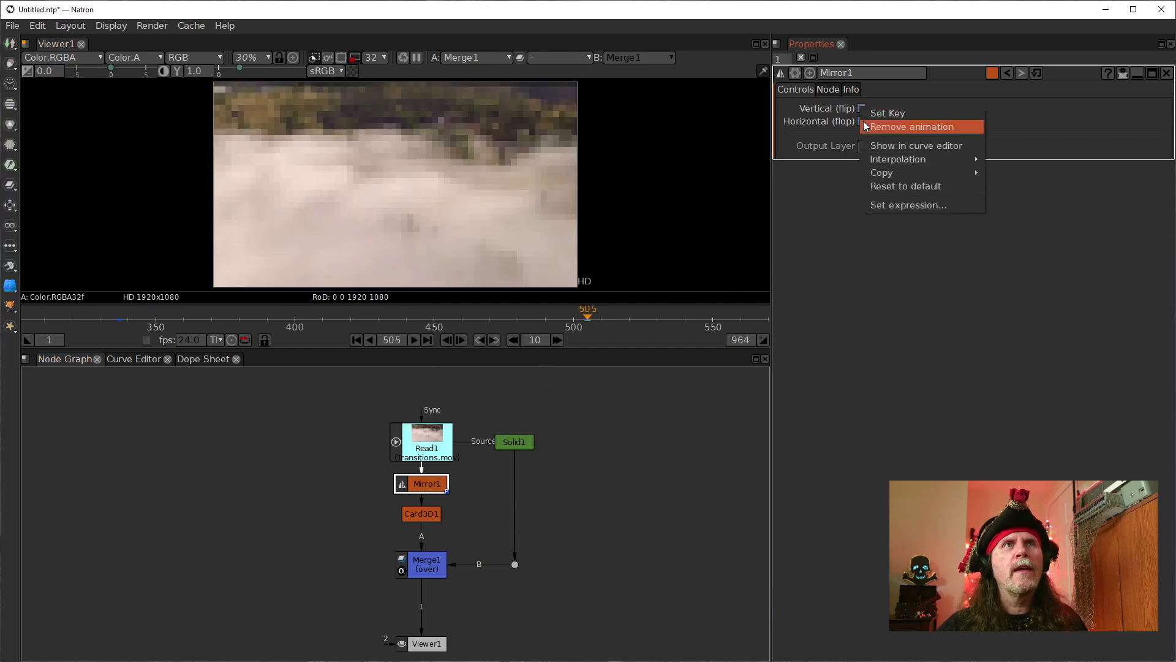
pyautogui.click(862, 120)
pyautogui.rightClick(861, 122)
pyautogui.click(872, 129)
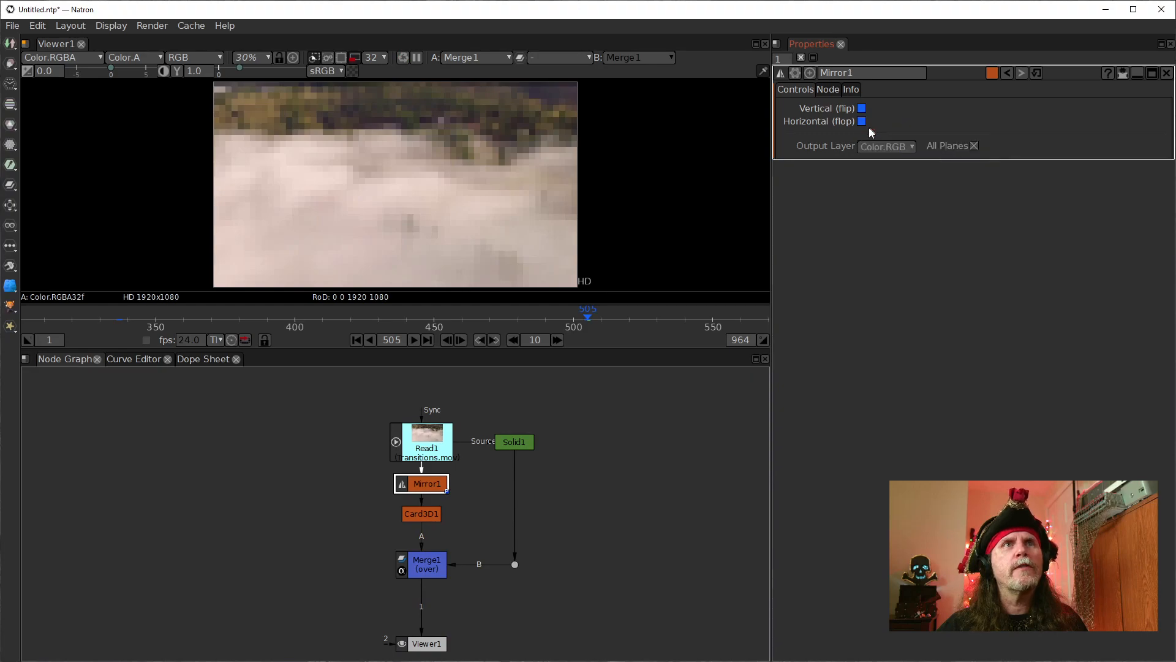
# - Go back to frame 494 and, in mrViewer, examine the reference video's fourth transition up to frame 514
pyautogui.click(449, 341)
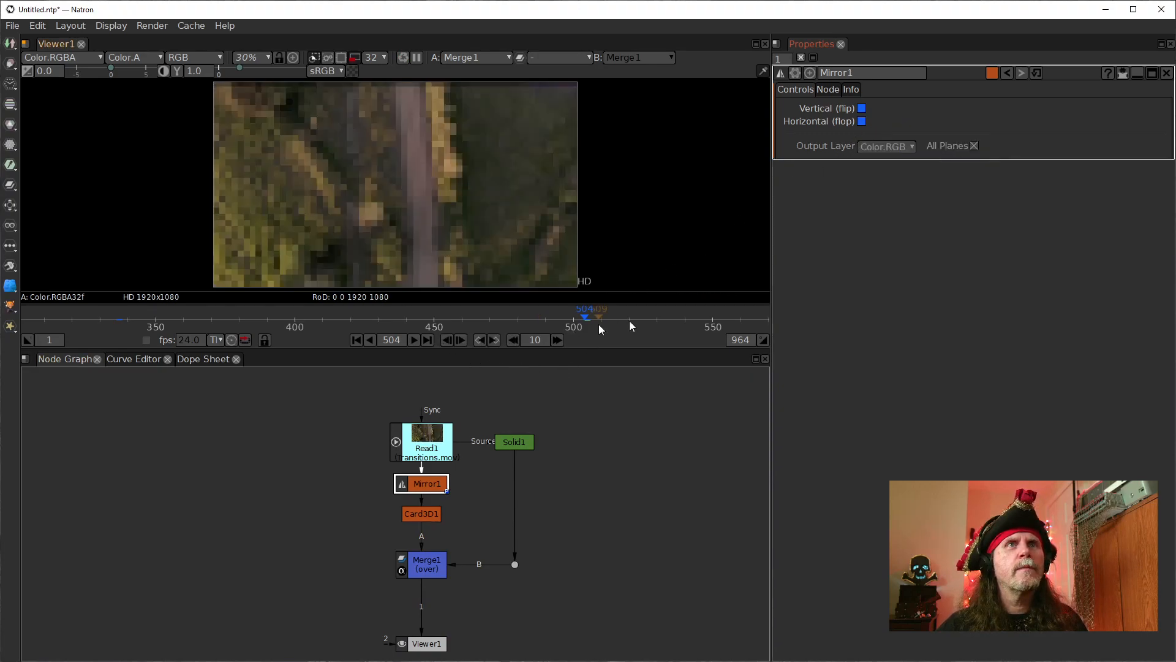
pyautogui.click(514, 340)
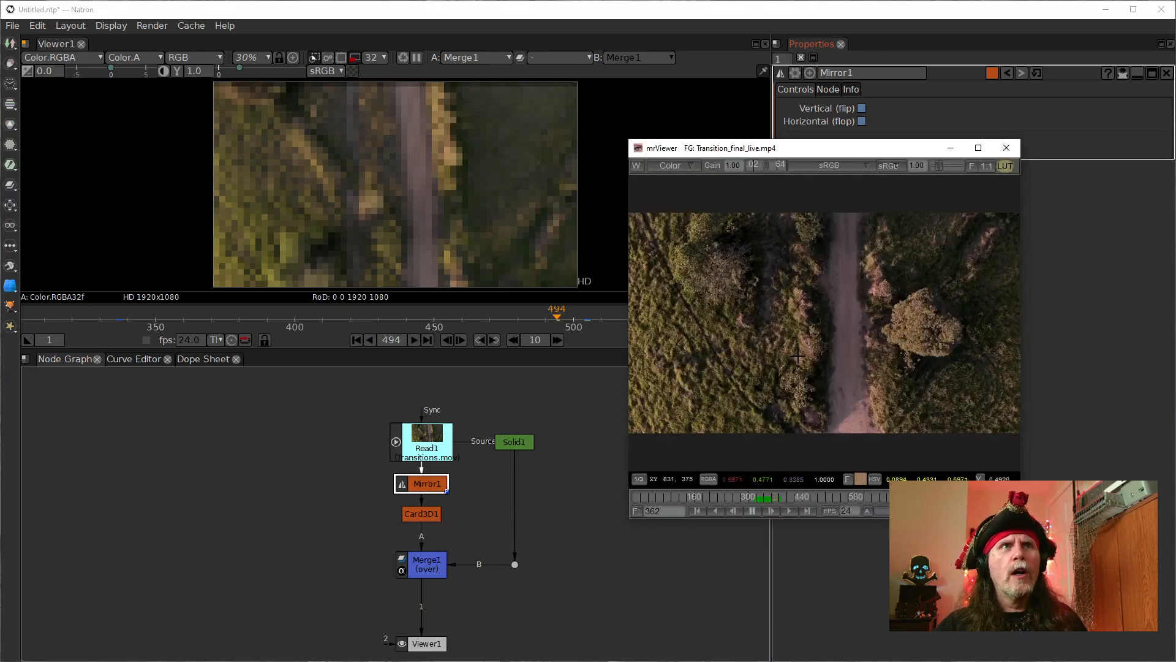
pyautogui.press('space')
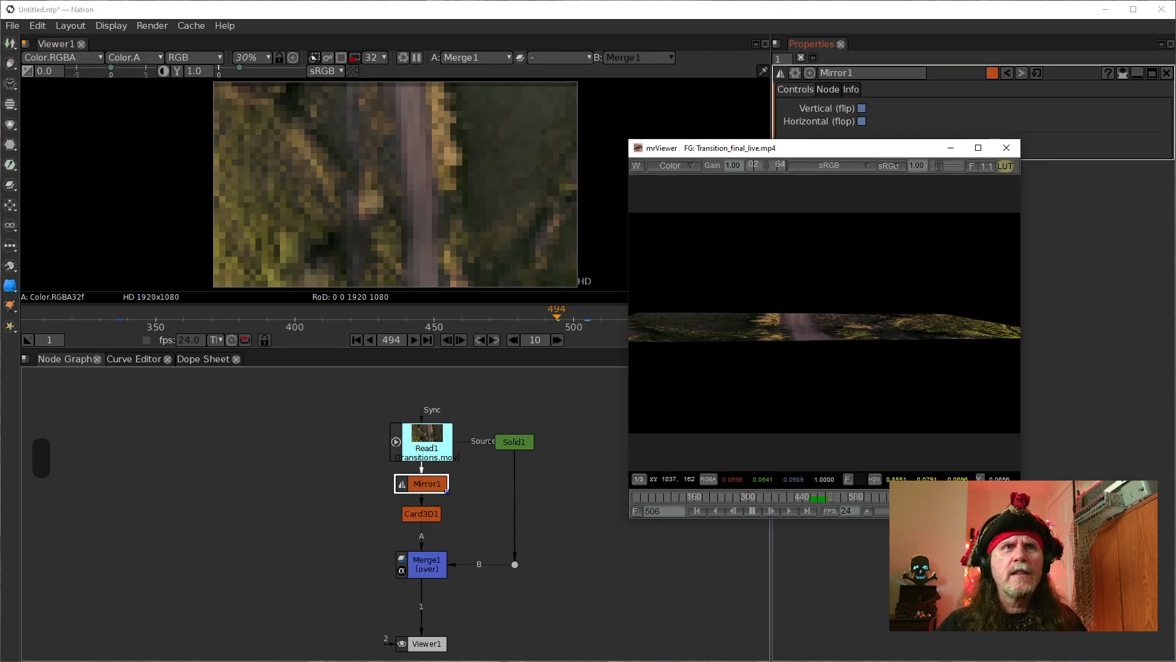
pyautogui.press('Right')
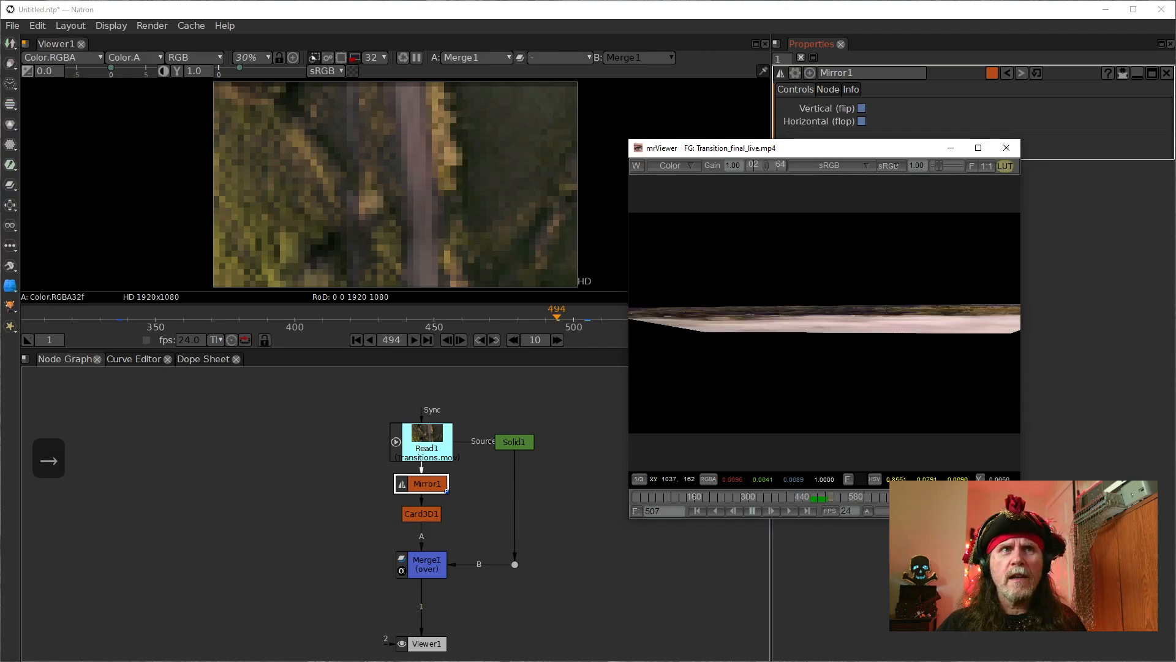
pyautogui.press('Right')
pyautogui.press('Right')
pyautogui.press('Right')
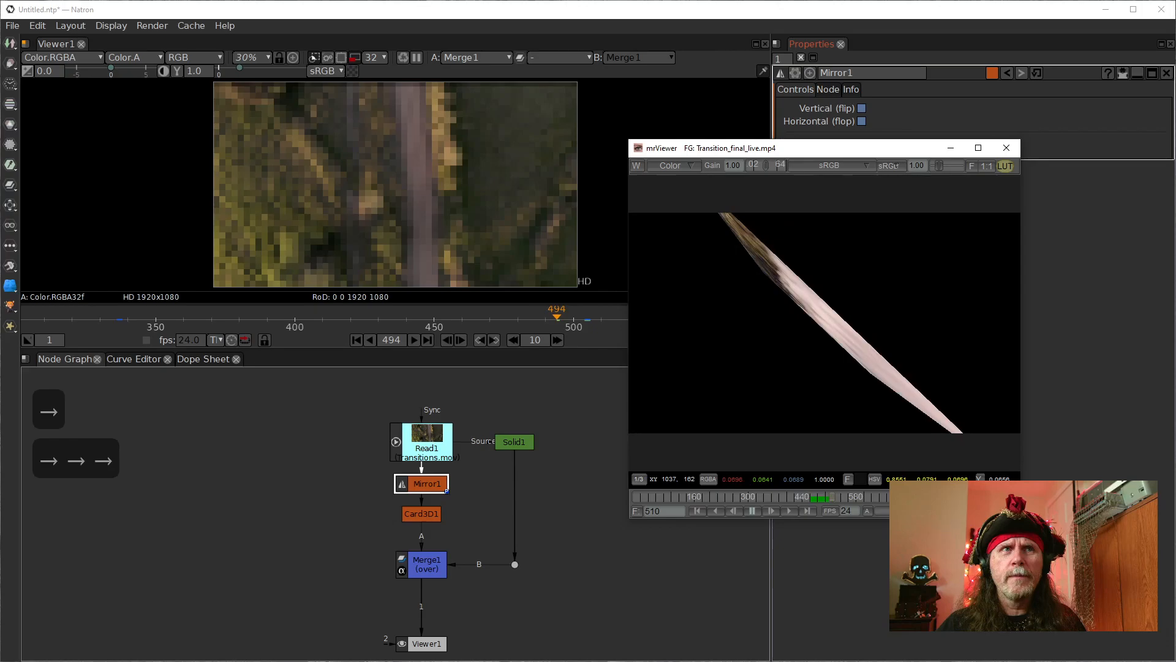
pyautogui.press('Right')
pyautogui.press('Right')
pyautogui.press('Right')
pyautogui.press('Right')
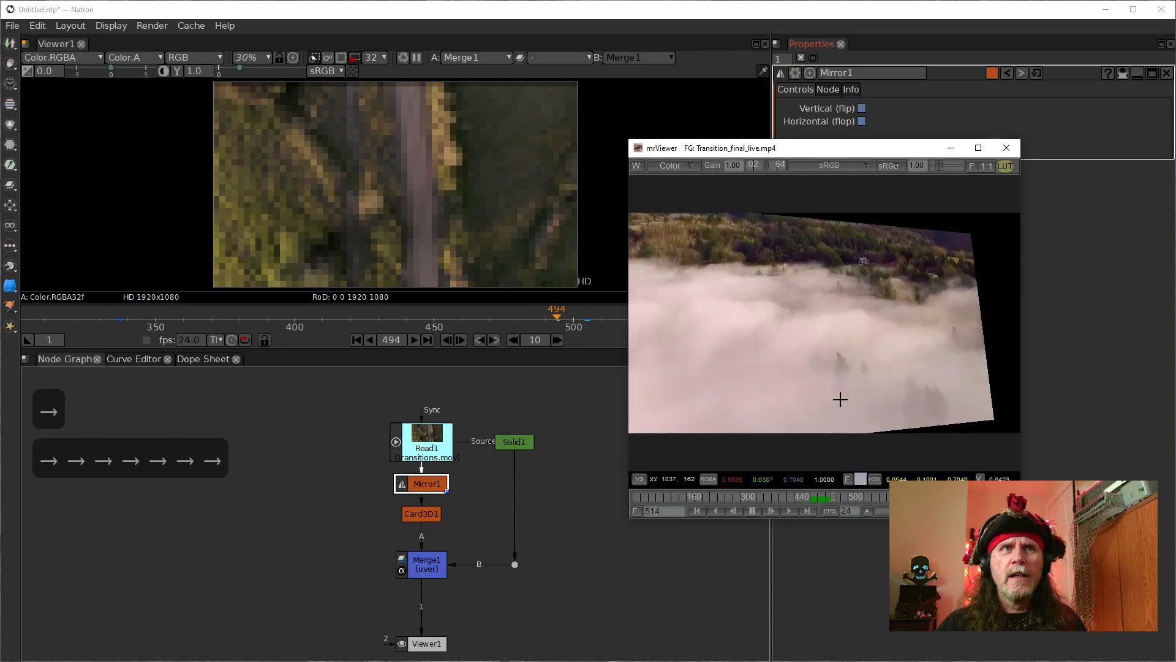
# - Step Transition_final_live.mp4 back through the fourth transition to around frame 497, examining how the road card starts rotating
pyautogui.press('Left')
pyautogui.press('Left')
pyautogui.press('Left')
pyautogui.press('Left')
pyautogui.press('Left')
pyautogui.press('Left')
pyautogui.press('Left')
pyautogui.press('Left')
pyautogui.press('Left')
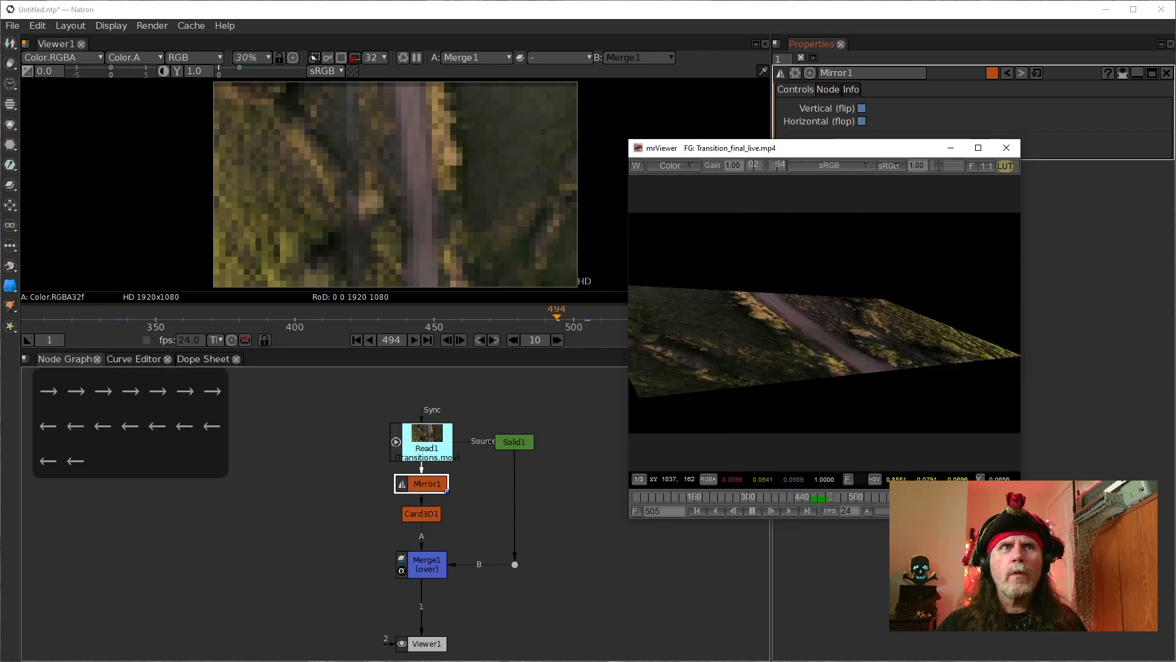
pyautogui.press('Left')
pyautogui.press('Left')
pyautogui.press('Left')
pyautogui.press('Left')
pyautogui.press('Left')
pyautogui.press('Left')
pyautogui.press('Left')
pyautogui.press('Left')
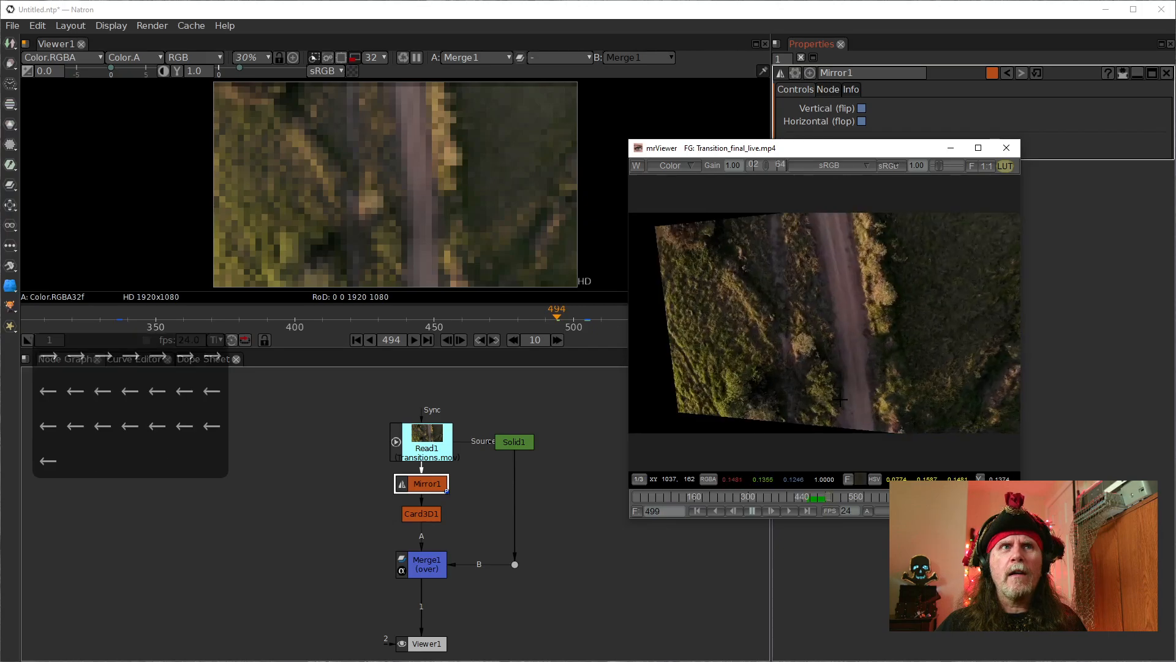
pyautogui.press('Left')
pyautogui.press('Right')
pyautogui.press('Right')
pyautogui.press('Right')
pyautogui.press('Right')
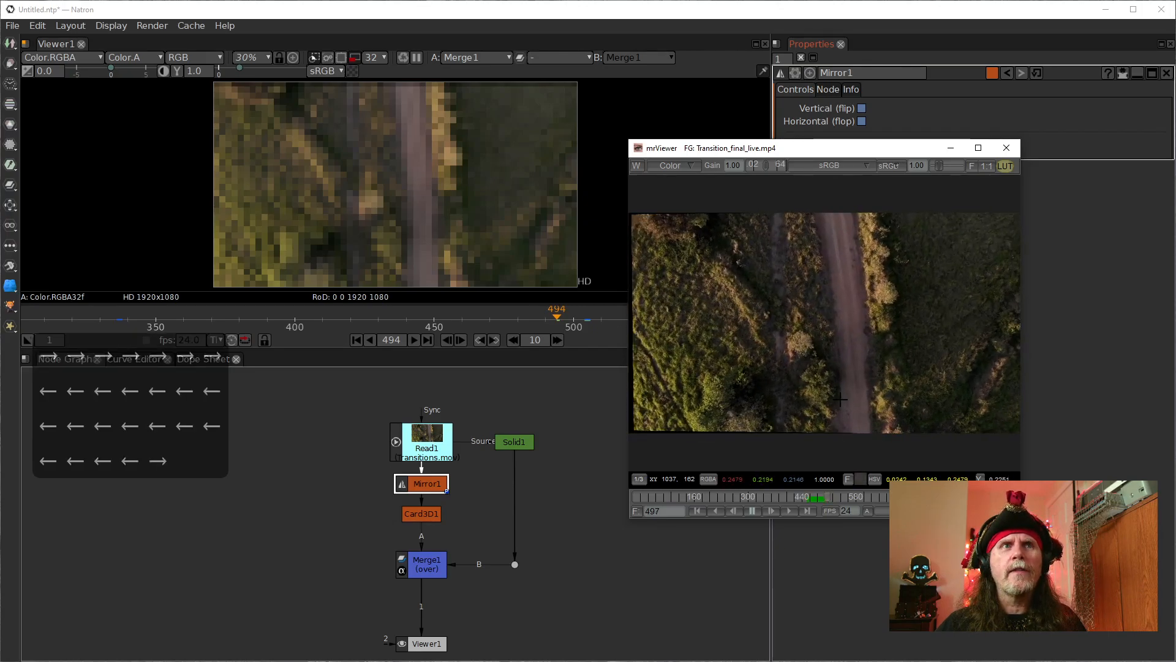
# - Step Transition_final_live.mp4 forward through the fourth transition from frame 497 to 516, examining how the card rotates and the clip changes
pyautogui.press('Right')
pyautogui.press('Right')
pyautogui.press('Right')
pyautogui.press('Right')
pyautogui.press('Right')
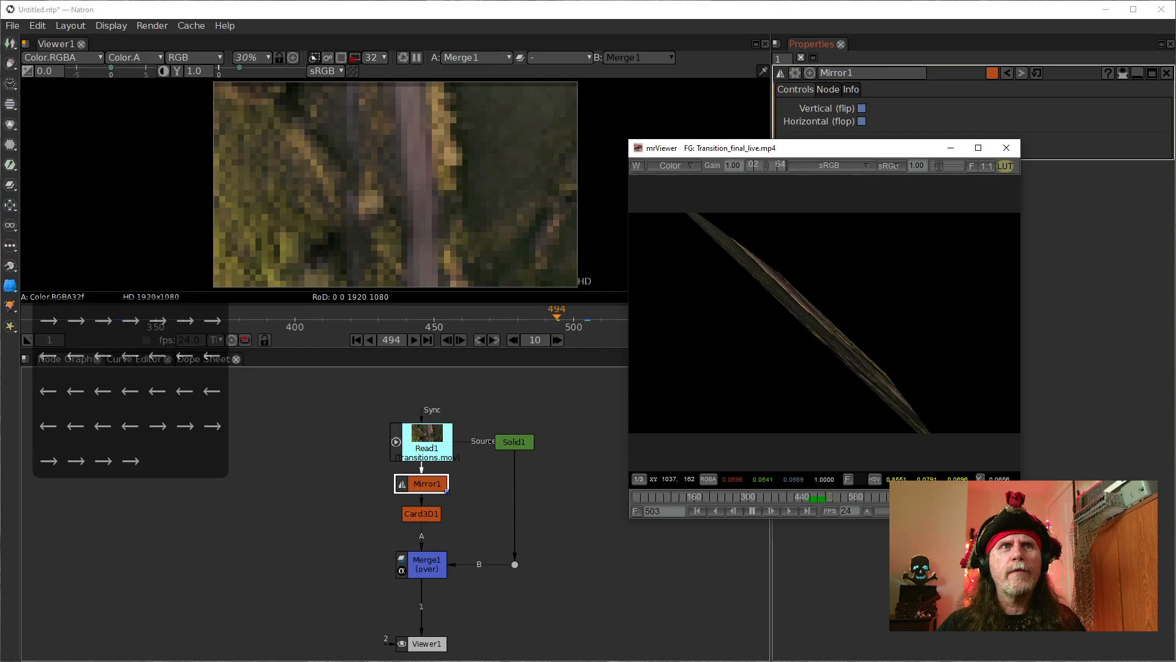
pyautogui.press('Right')
pyautogui.press('Right')
pyautogui.press('Right')
pyautogui.press('Right')
pyautogui.press('Right')
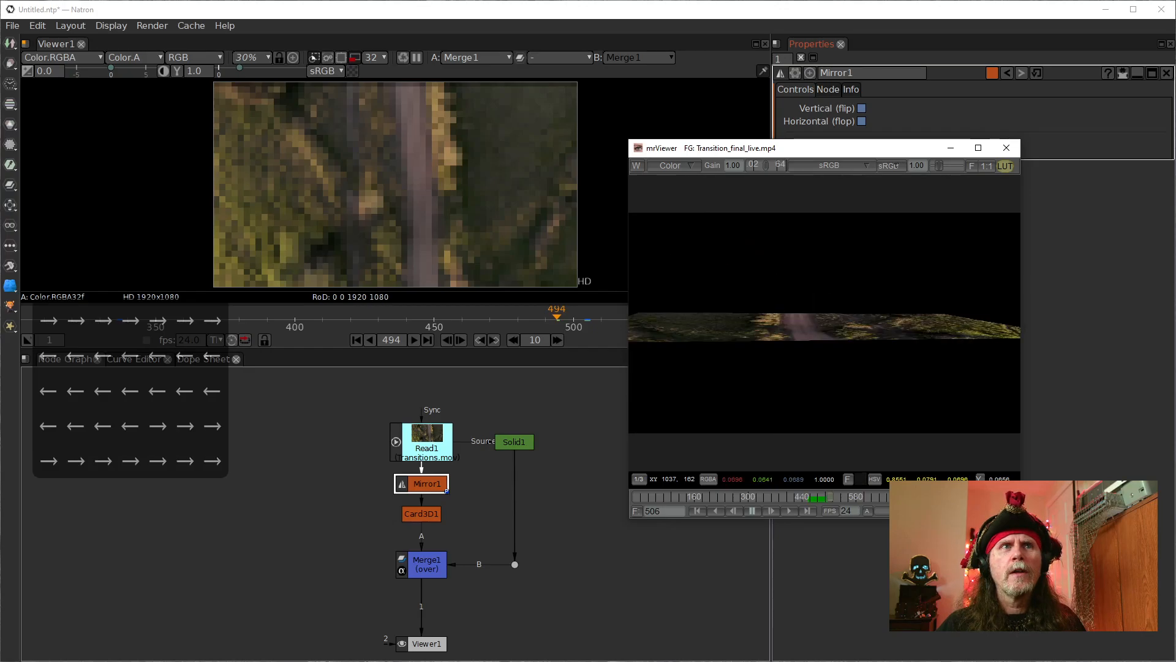
pyautogui.press('Right')
pyautogui.press('Right')
pyautogui.press('Right')
pyautogui.press('Right')
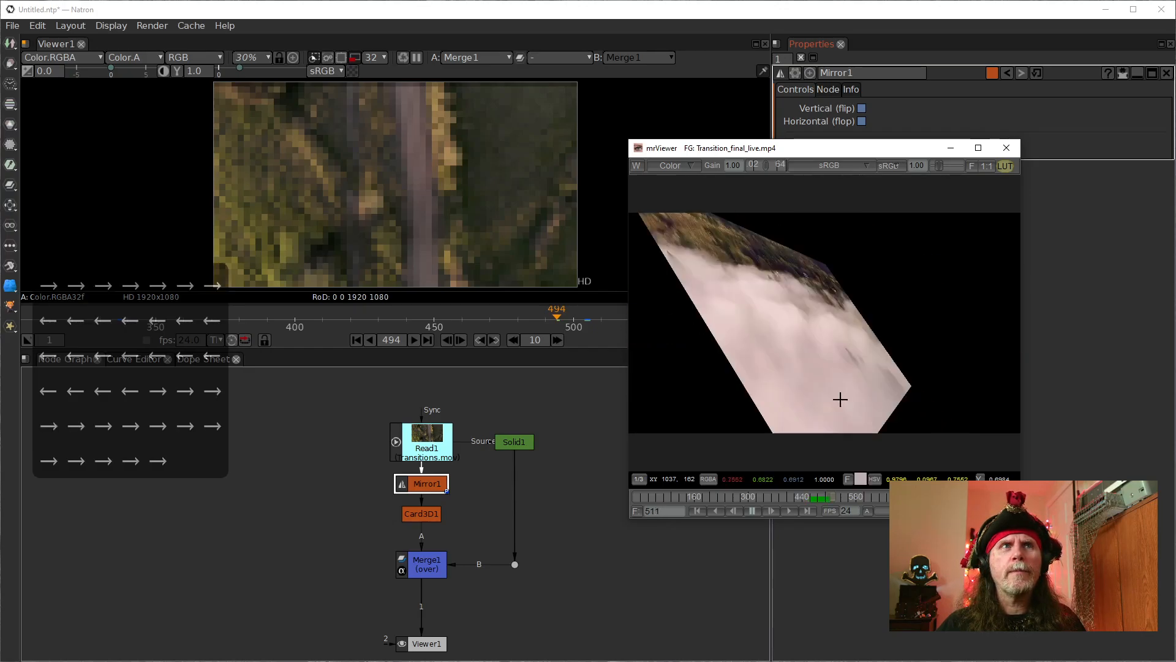
pyautogui.press('Right')
pyautogui.press('Right')
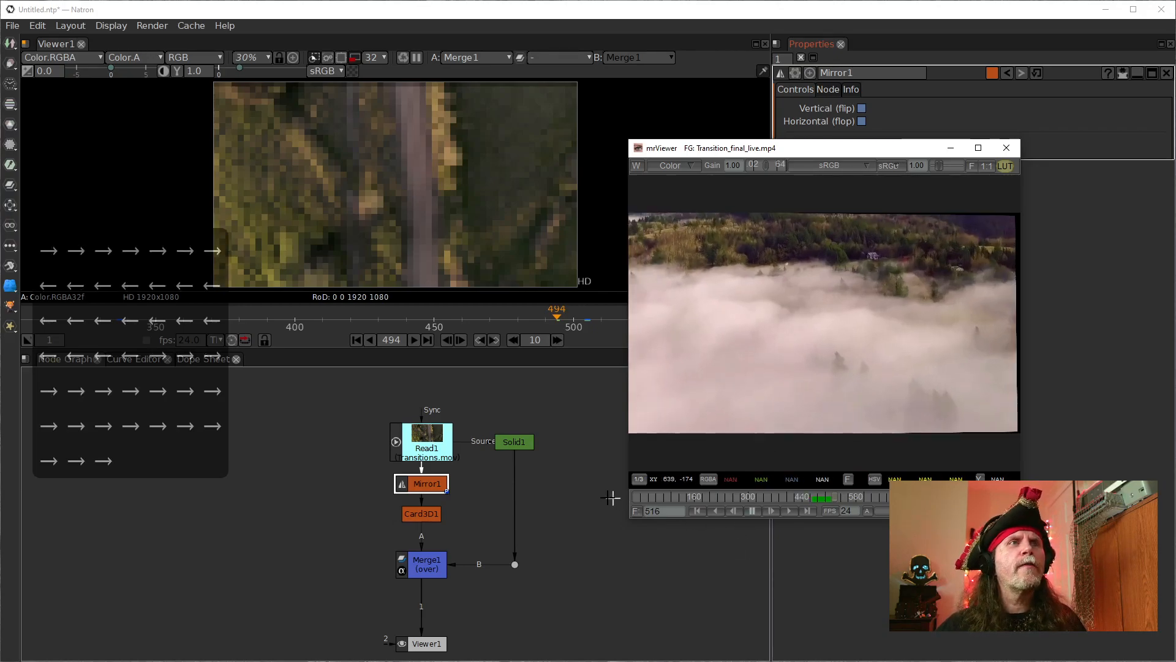
# - Return to Natron and set keyframes for Card3D1's Rotate x, y and z at frame 494
pyautogui.click(588, 499)
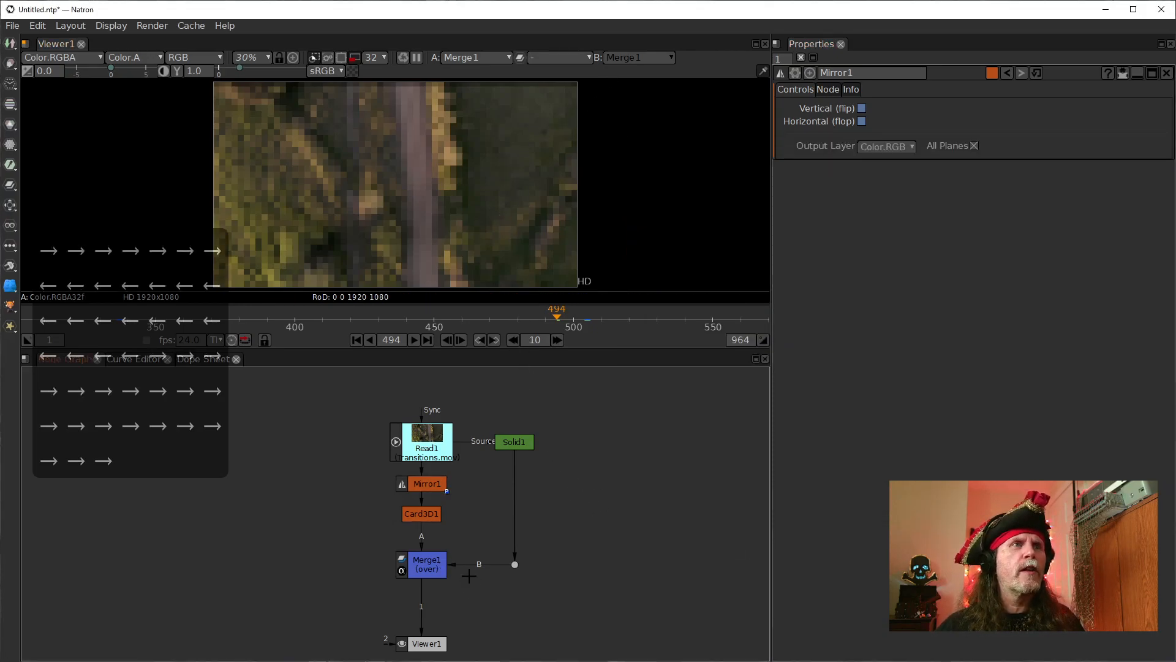
pyautogui.click(415, 517)
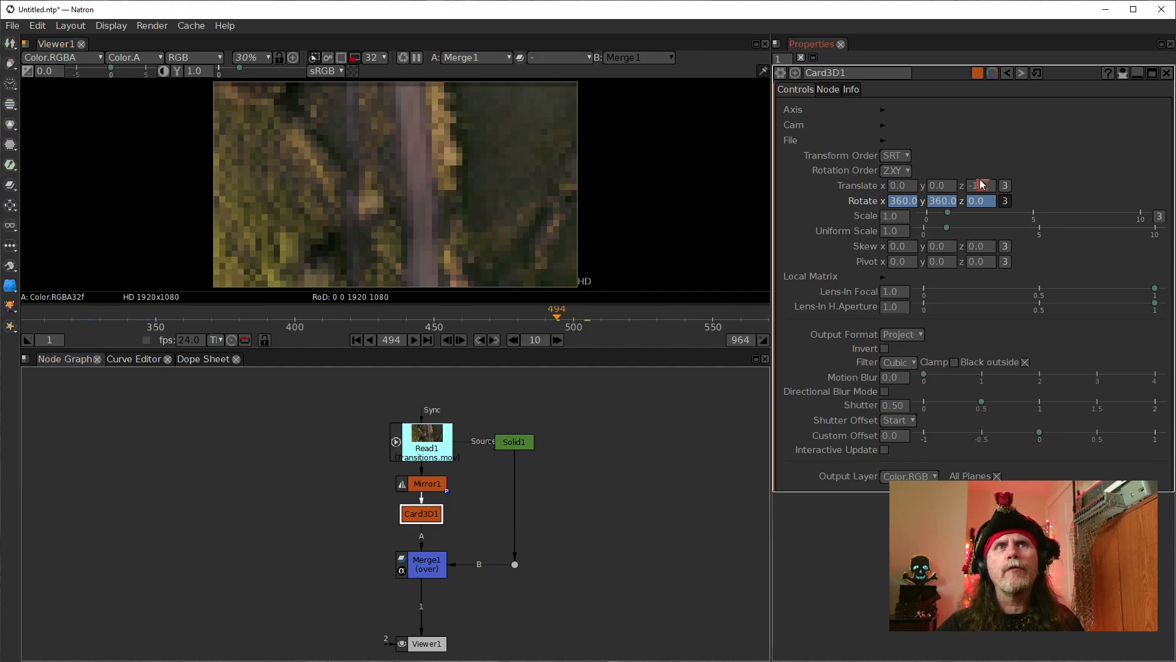
pyautogui.rightClick(904, 205)
pyautogui.click(894, 210)
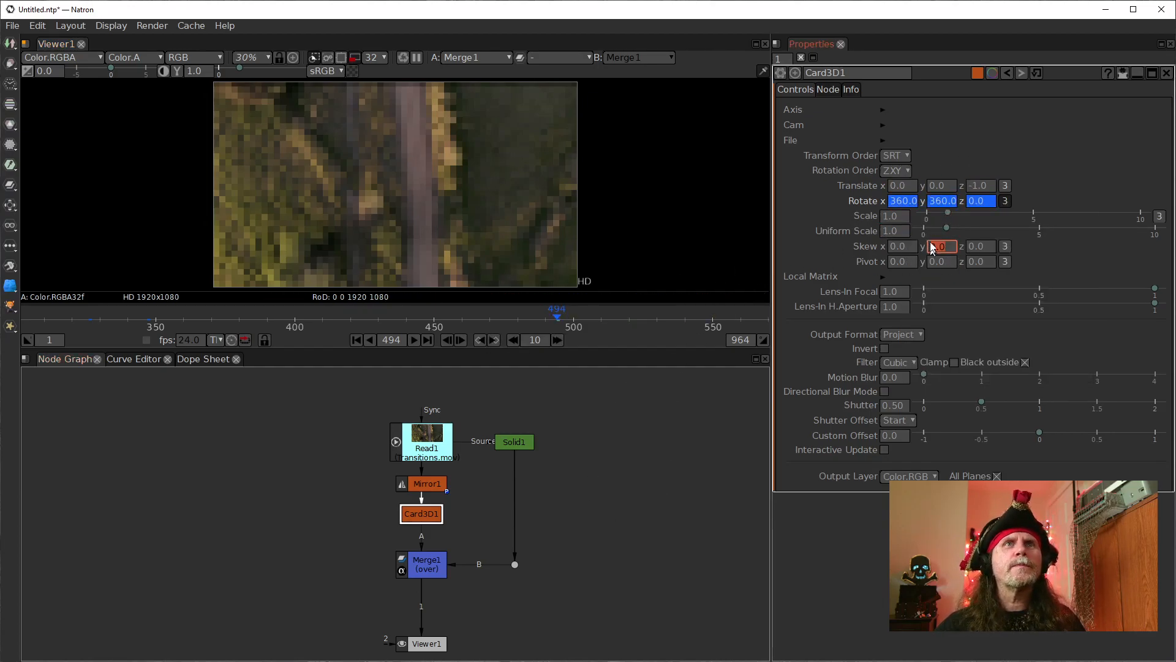
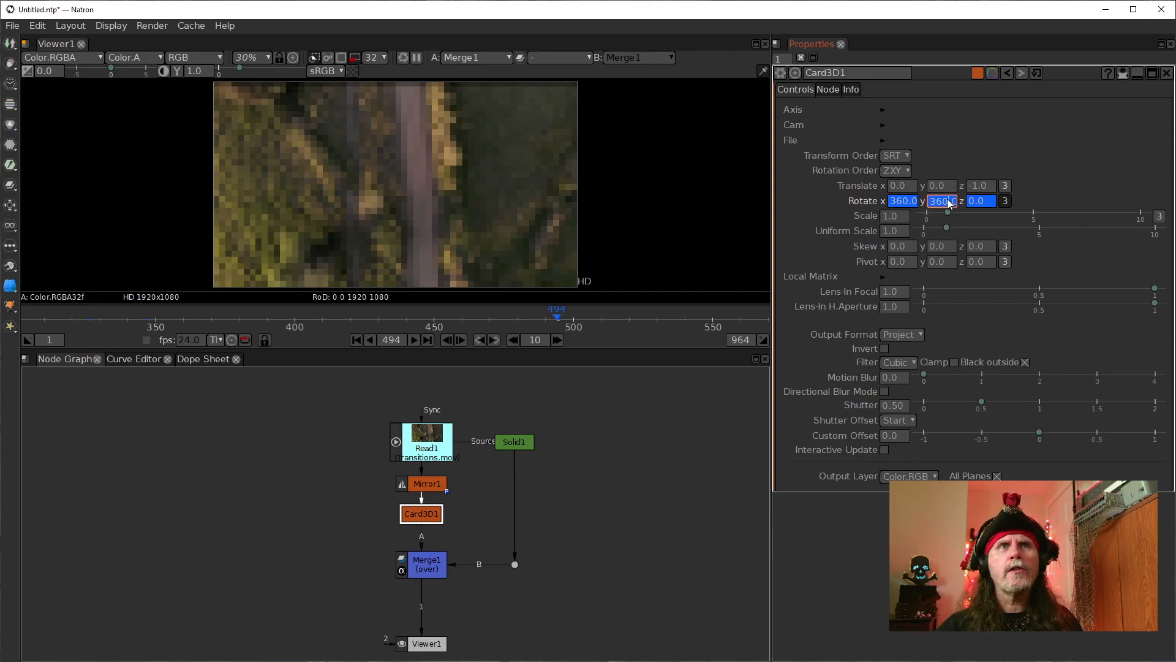
pyautogui.press('Right')
pyautogui.press('Right')
pyautogui.press('Right')
pyautogui.press('Right')
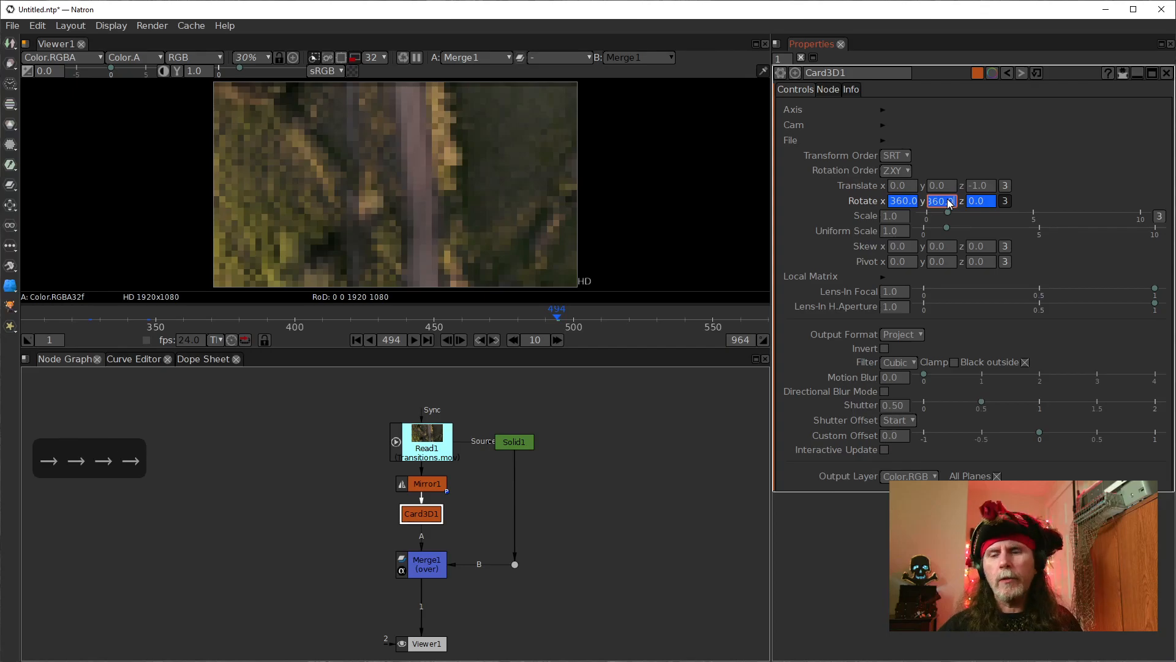
pyautogui.write('-')
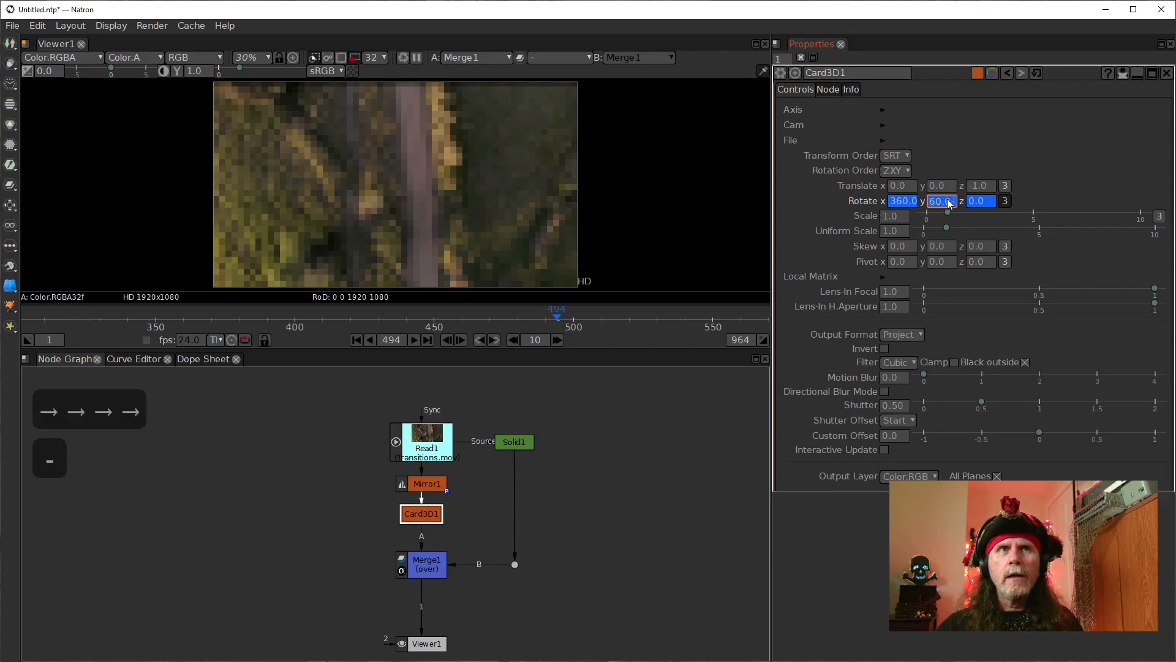
pyautogui.press('BackSpace')
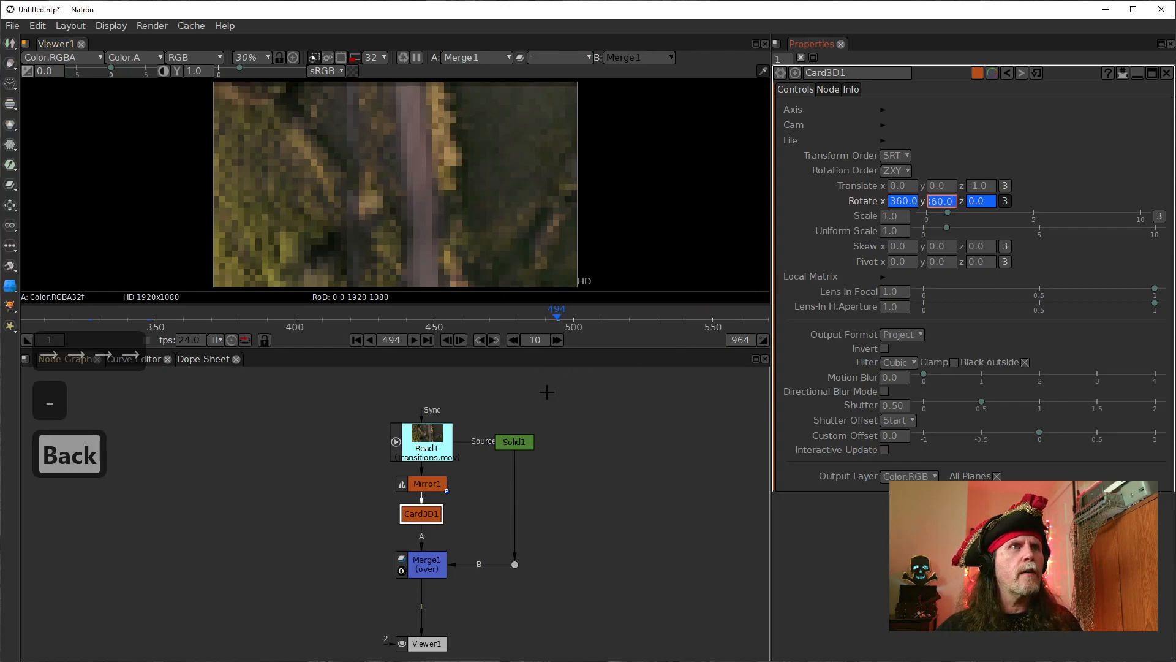
# - Advance to frame 515 and set Card3D1's Rotate y to 0
pyautogui.click(556, 340)
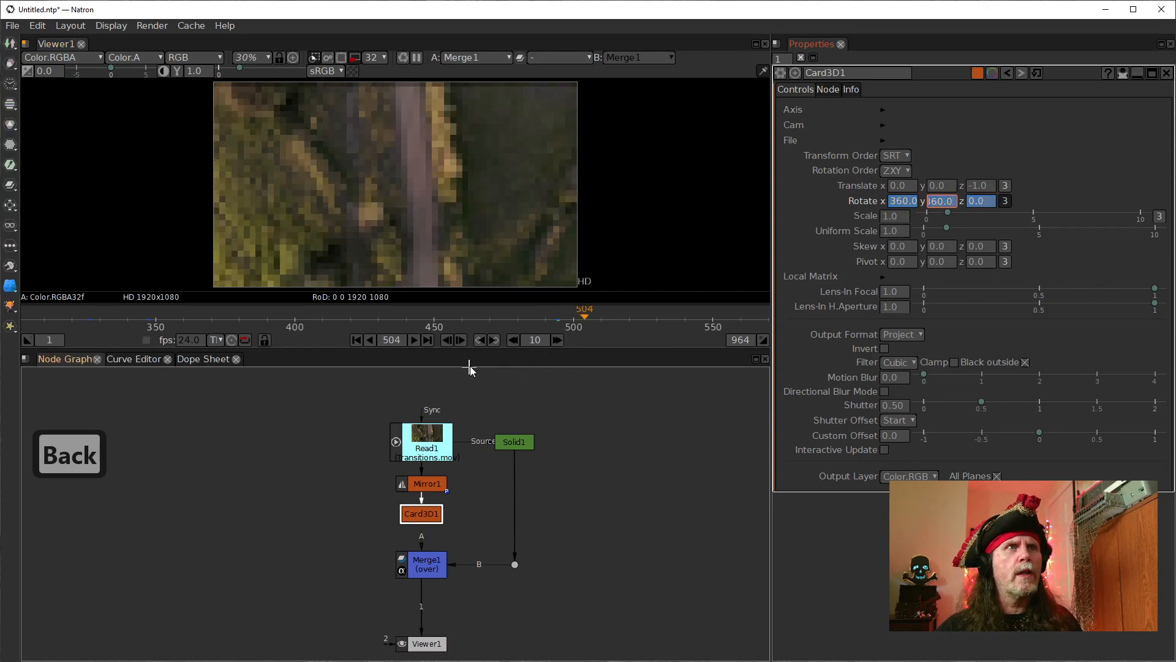
pyautogui.click(461, 340)
pyautogui.click(556, 340)
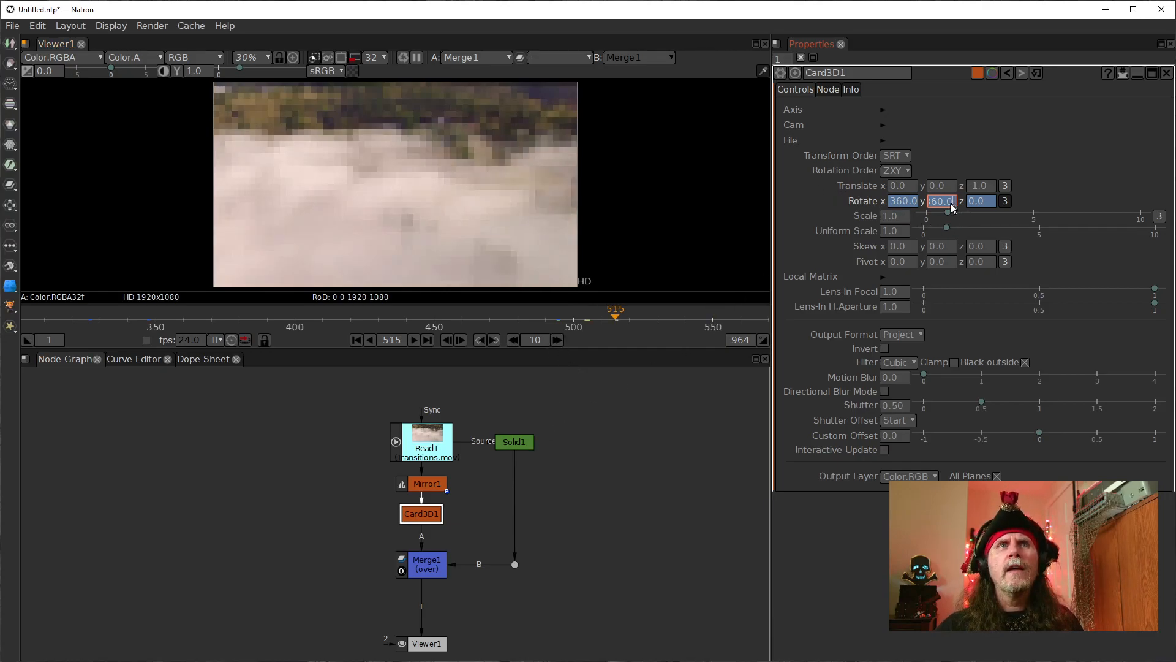
pyautogui.write('-360')
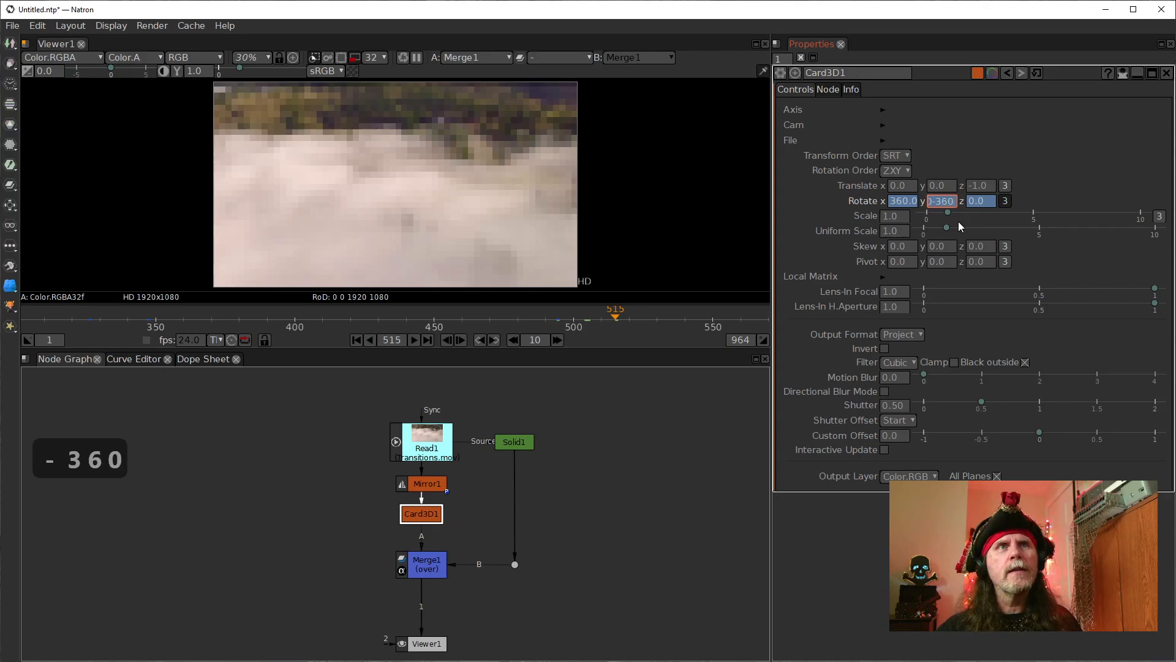
pyautogui.press('Return')
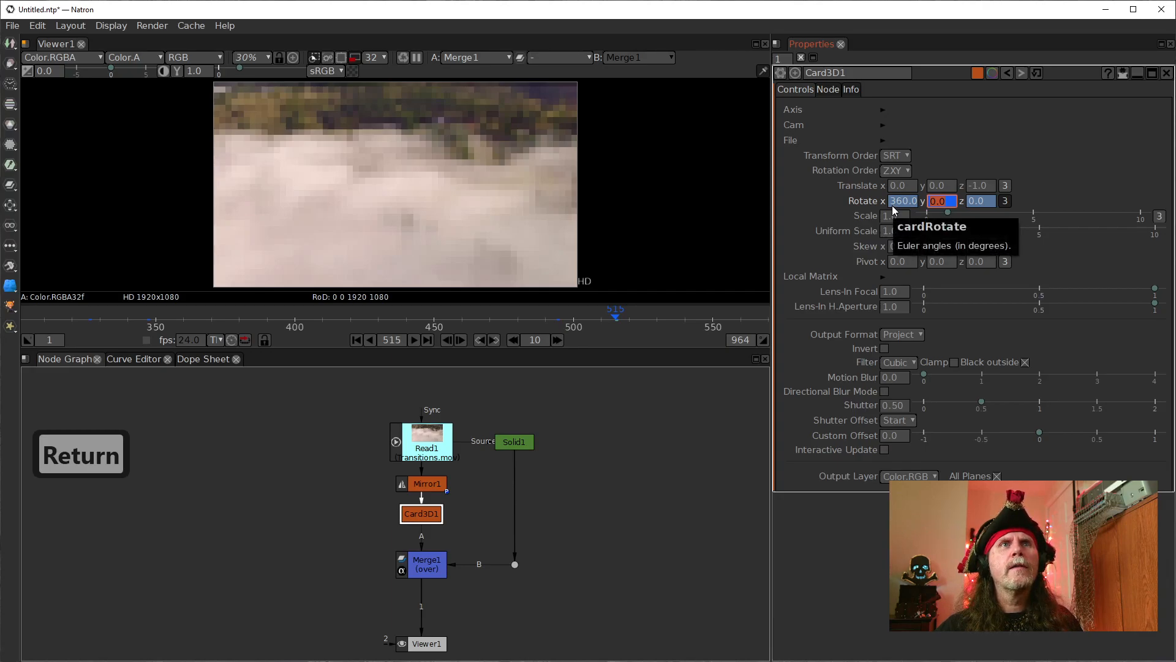
# - Set Card3D1's Rotate x to 180 at frame 515
pyautogui.click(912, 201)
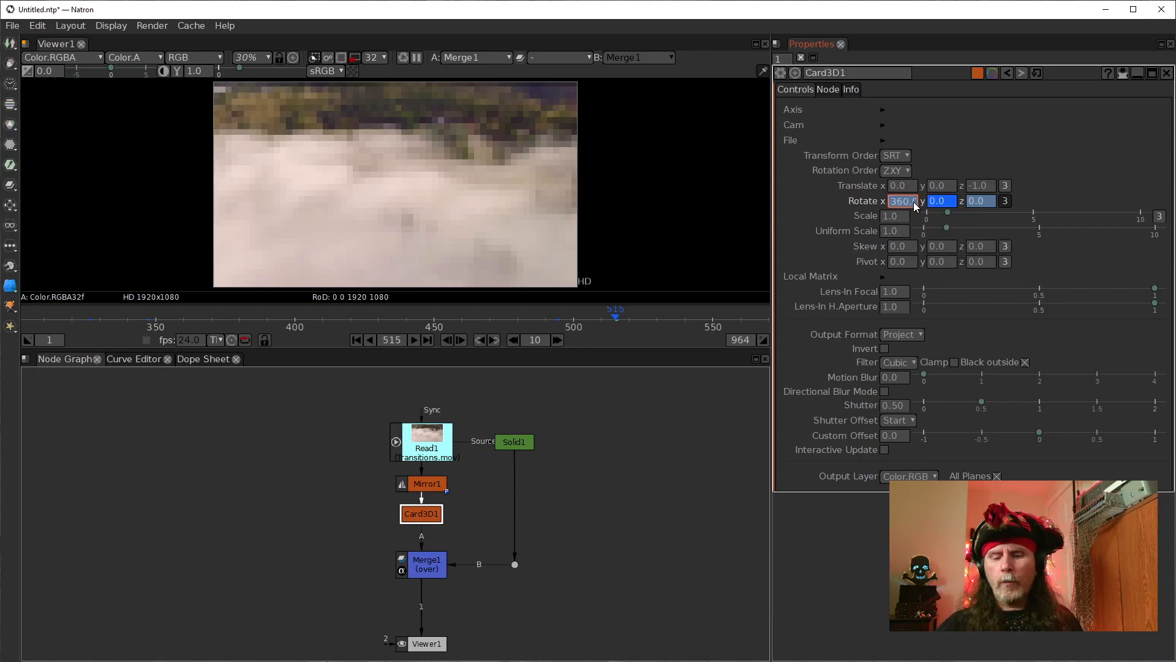
pyautogui.press('Right')
pyautogui.press('Right')
pyautogui.press('Right')
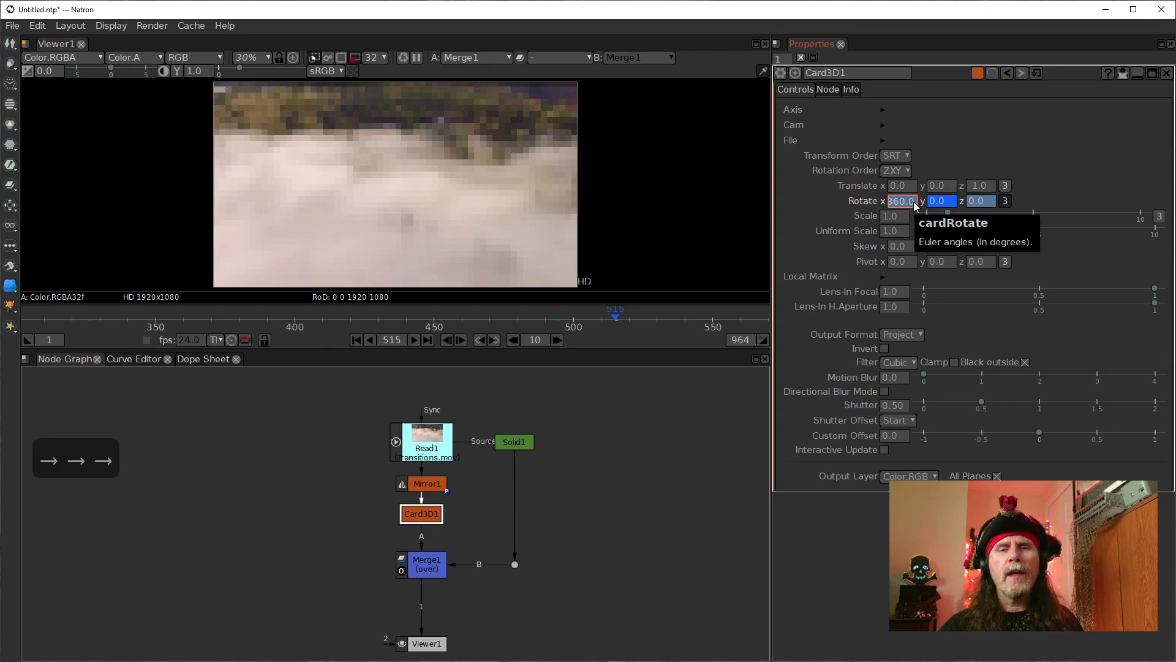
pyautogui.write('-180')
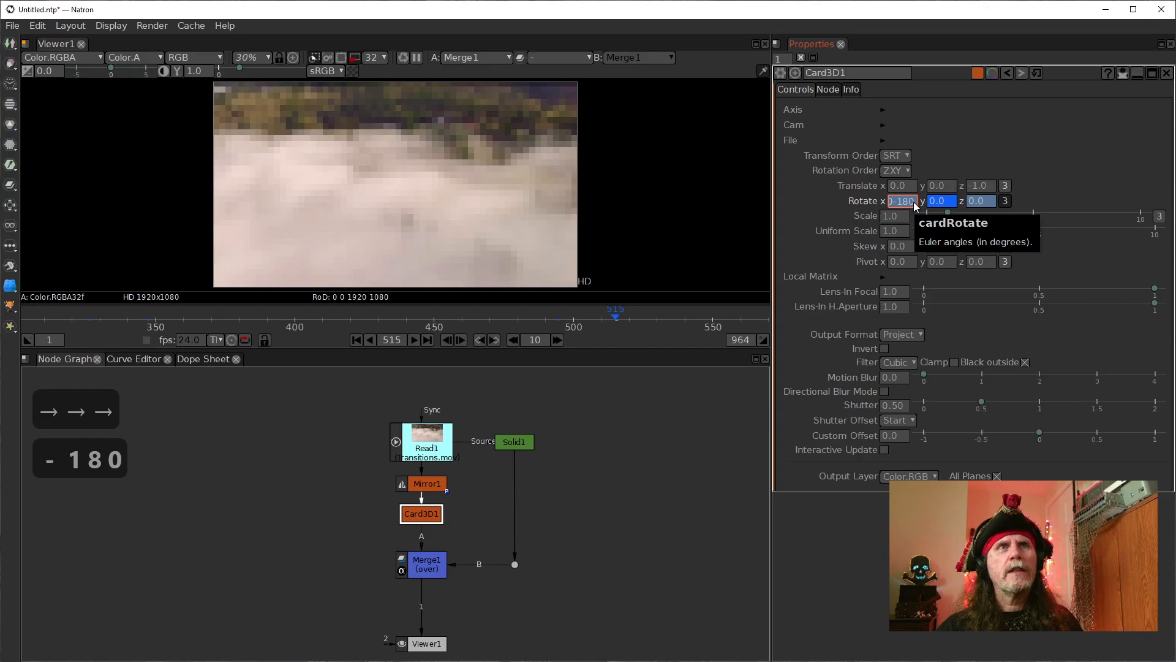
pyautogui.press('Return')
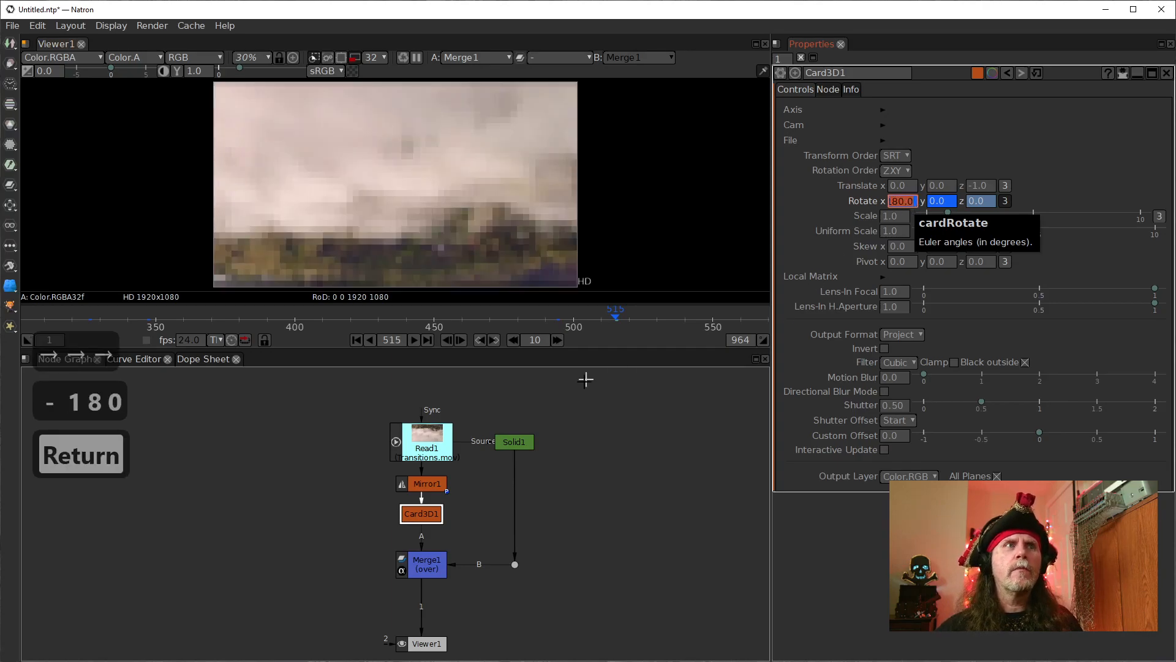
# - Open Mirror1's settings and go back to its keyframe at frame 505 to check the card's orientation and animation curves
pyautogui.click(631, 472)
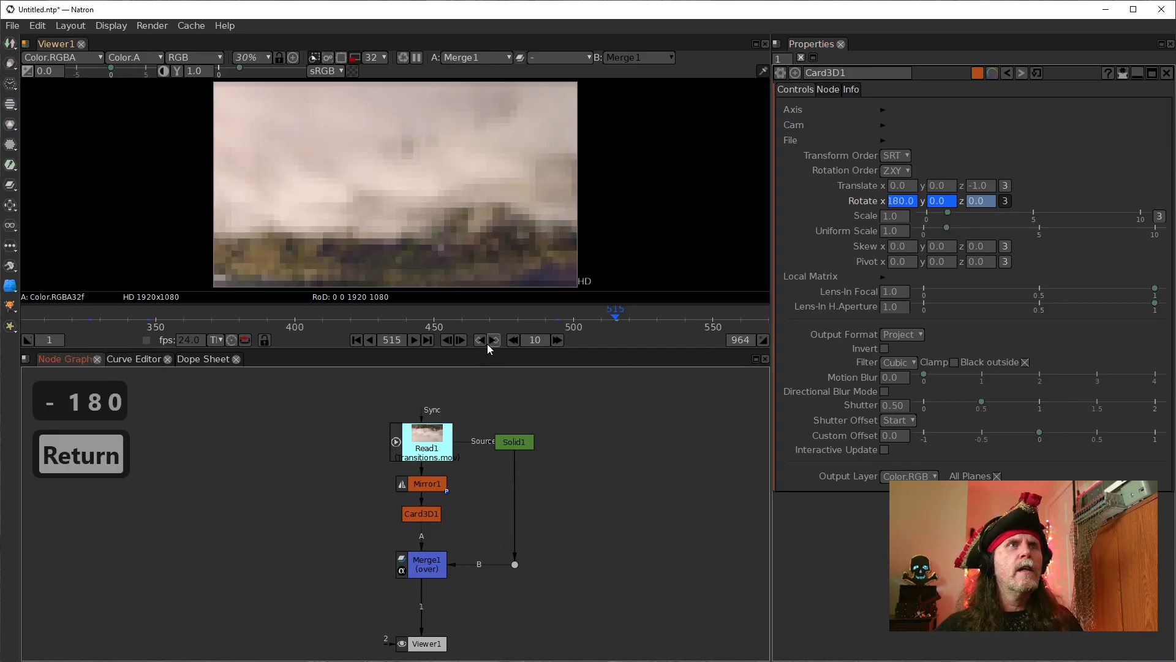
pyautogui.click(428, 485)
pyautogui.doubleClick(427, 484)
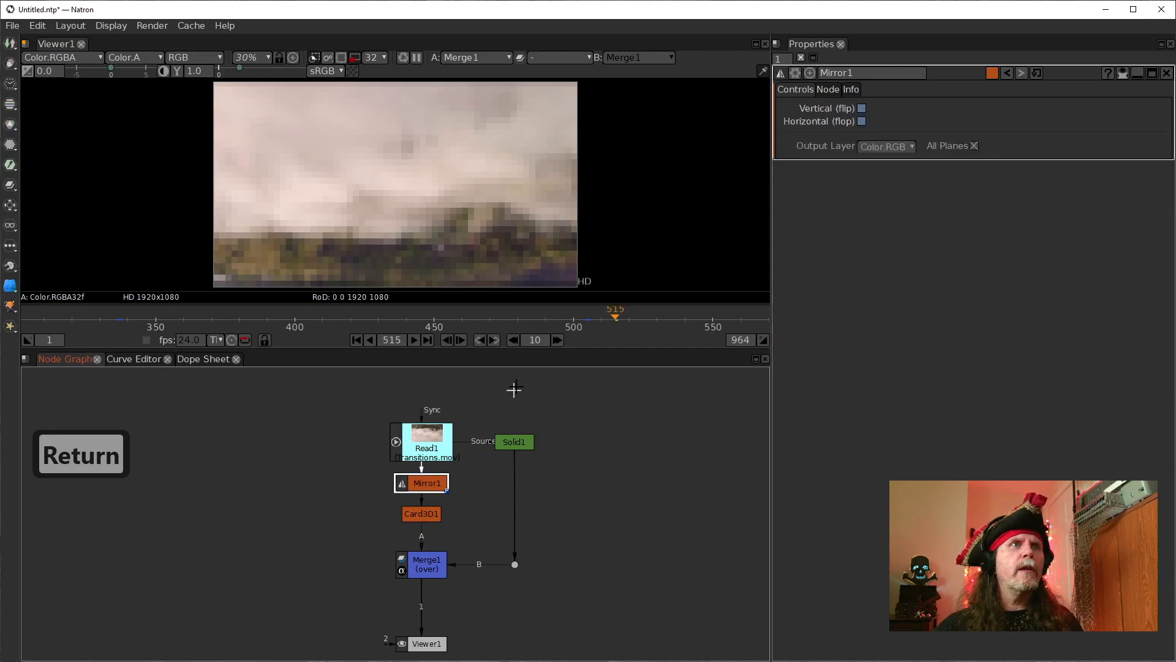
pyautogui.click(481, 339)
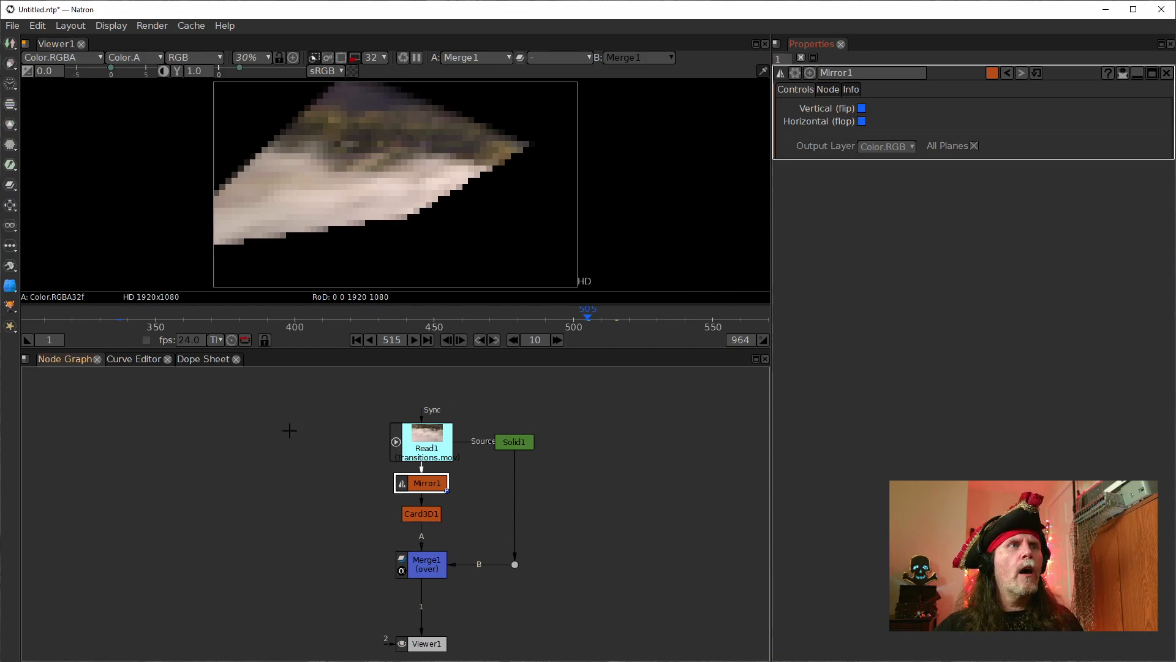
pyautogui.click(136, 360)
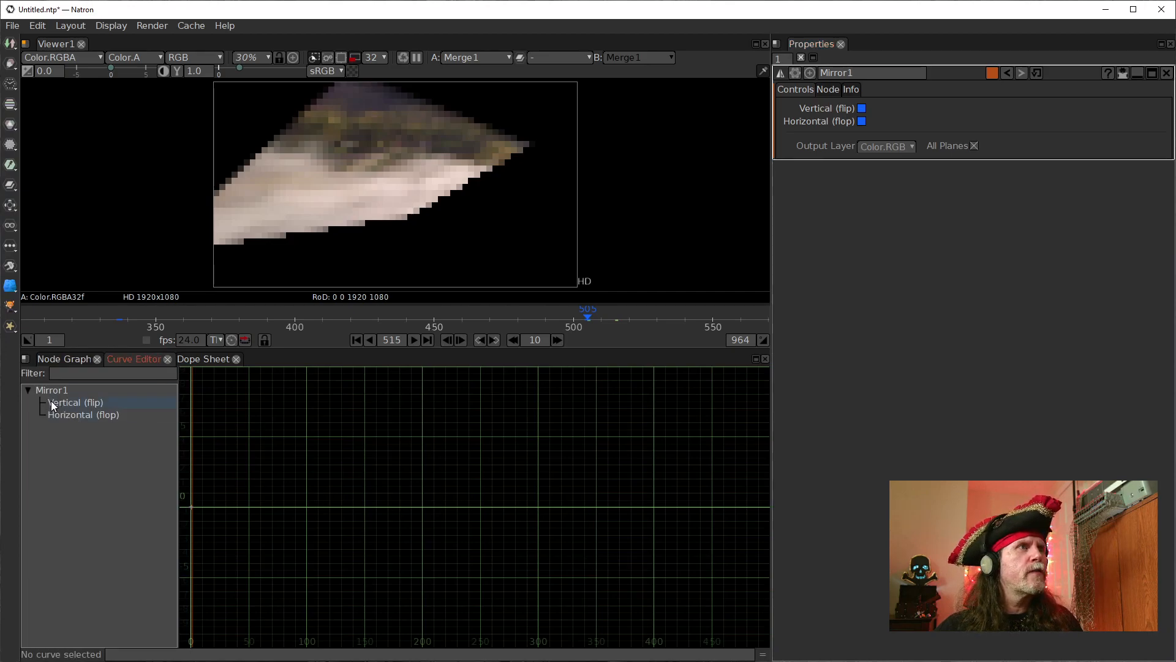
pyautogui.click(68, 362)
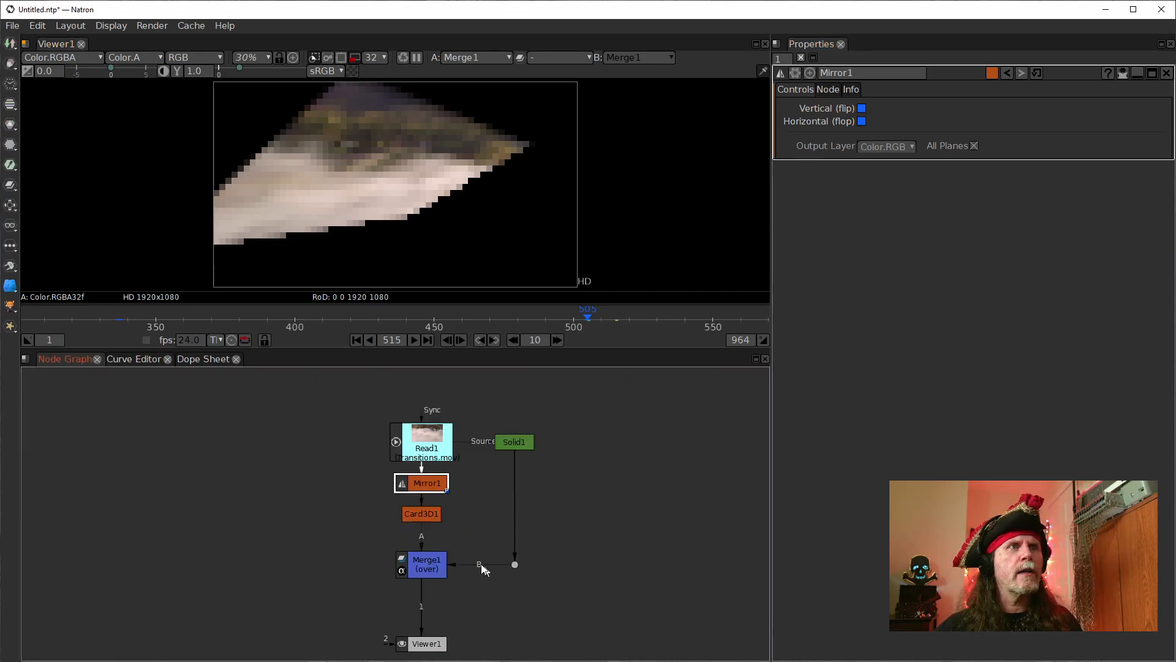
# - Apply horizontal interpolation to Card3D1's Rotate keyframes at frames 494 and 515
pyautogui.click(421, 514)
pyautogui.click(126, 361)
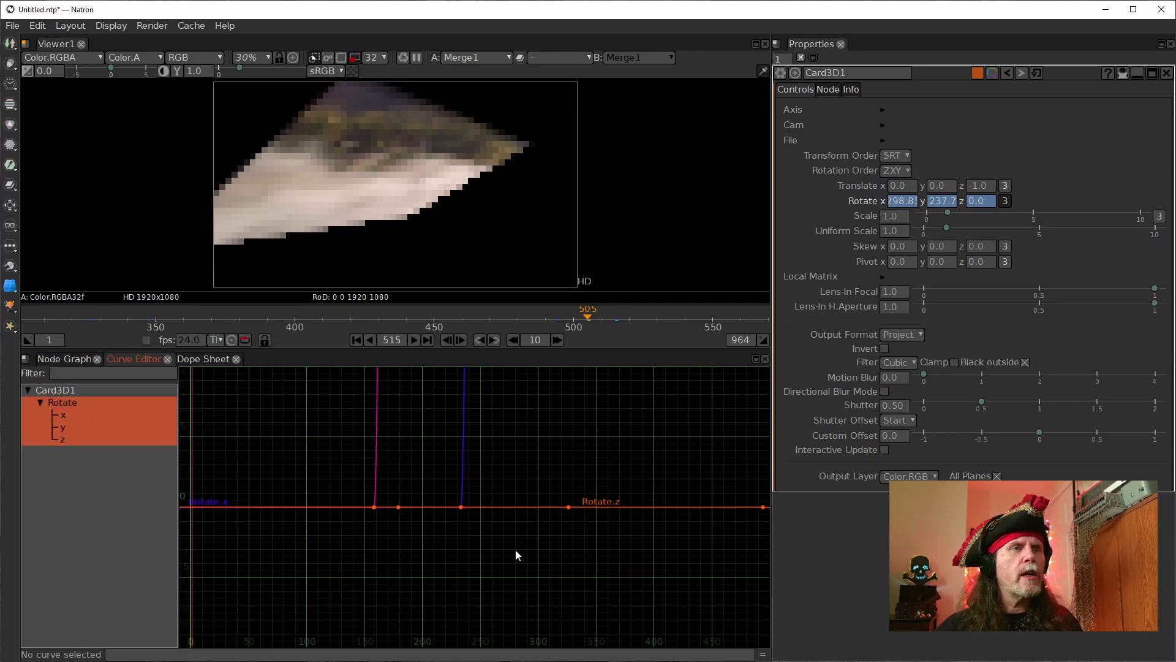
pyautogui.press('f')
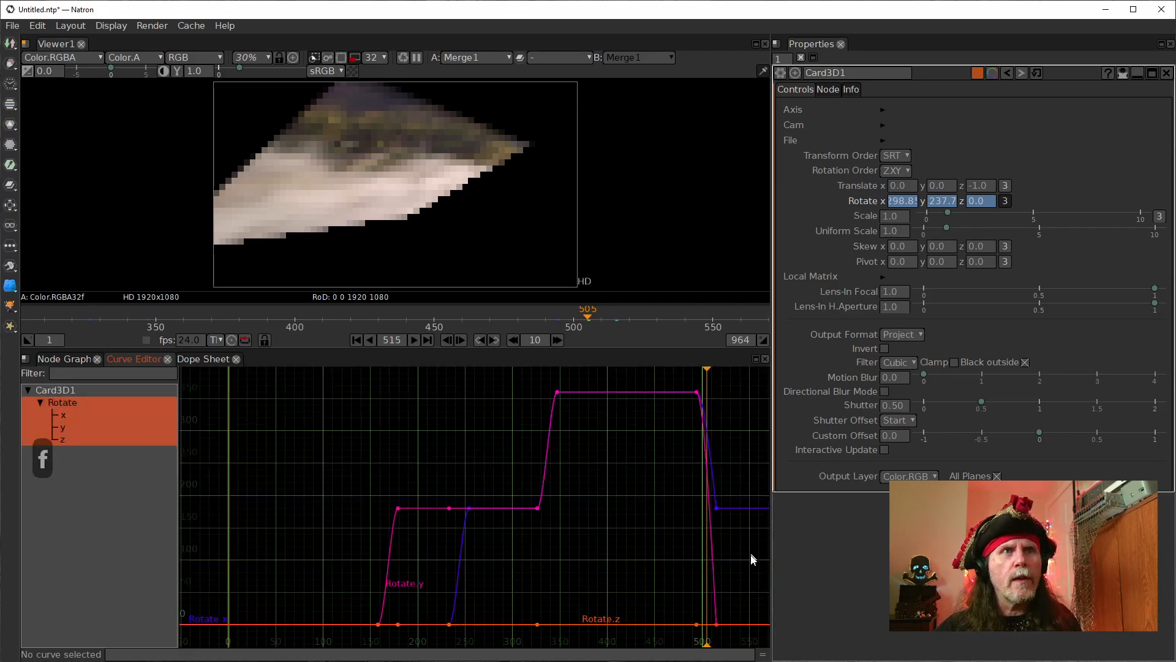
pyautogui.moveTo(748, 637); pyautogui.dragTo(670, 380)
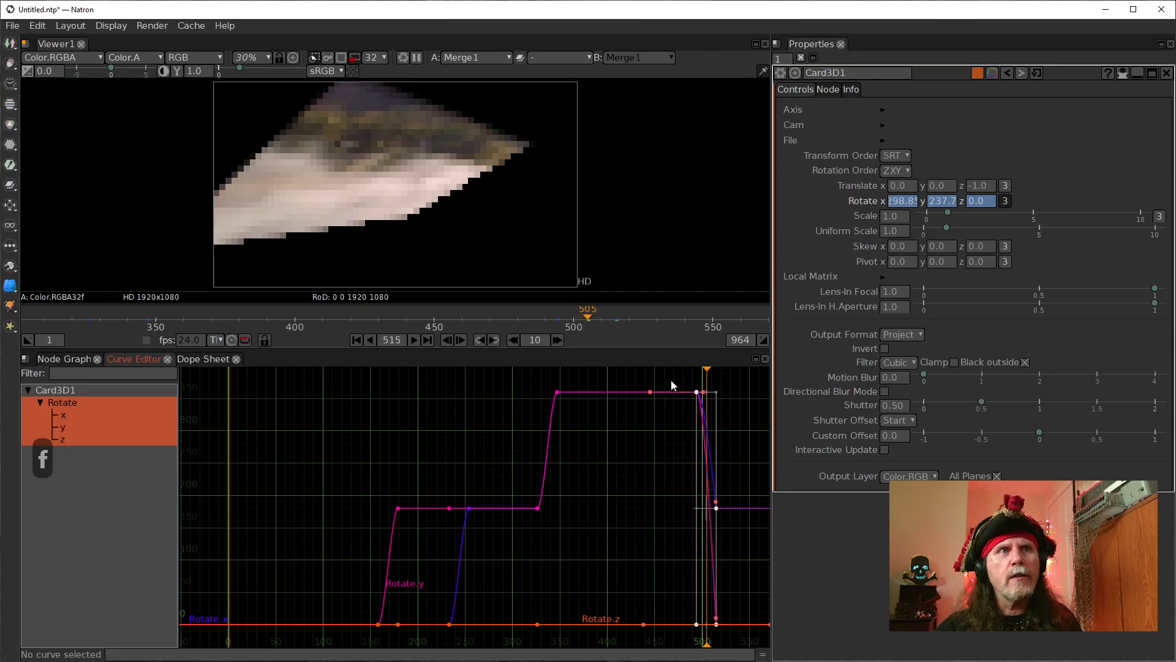
pyautogui.rightClick(704, 454)
pyautogui.moveTo(746, 494)
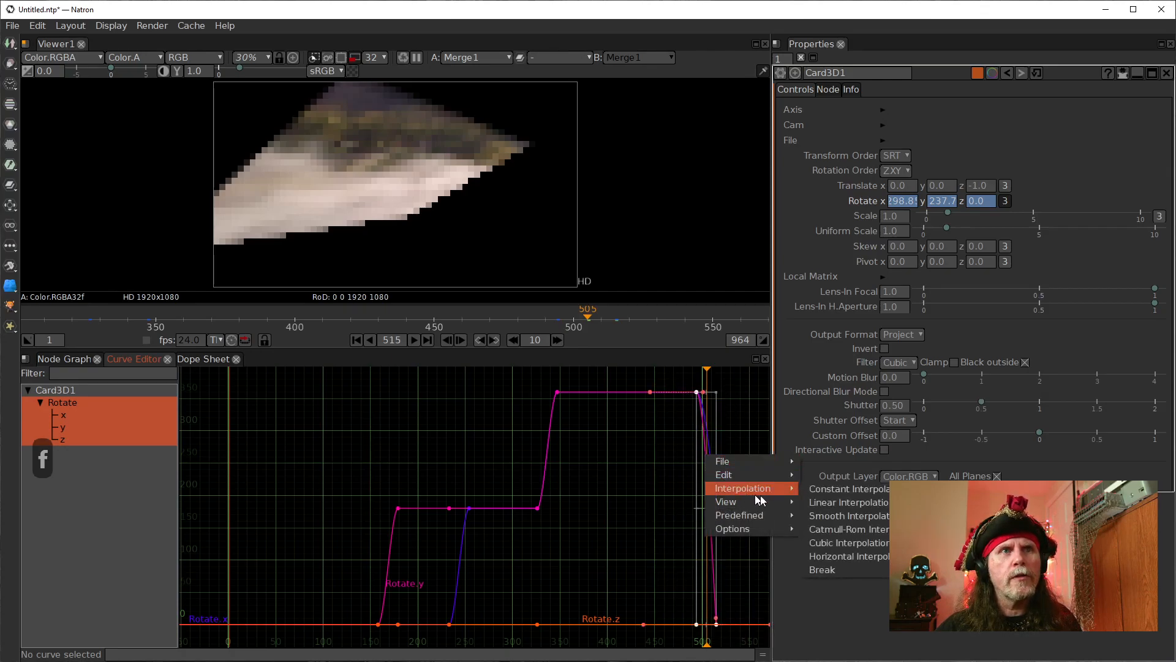
pyautogui.click(877, 556)
pyautogui.click(619, 555)
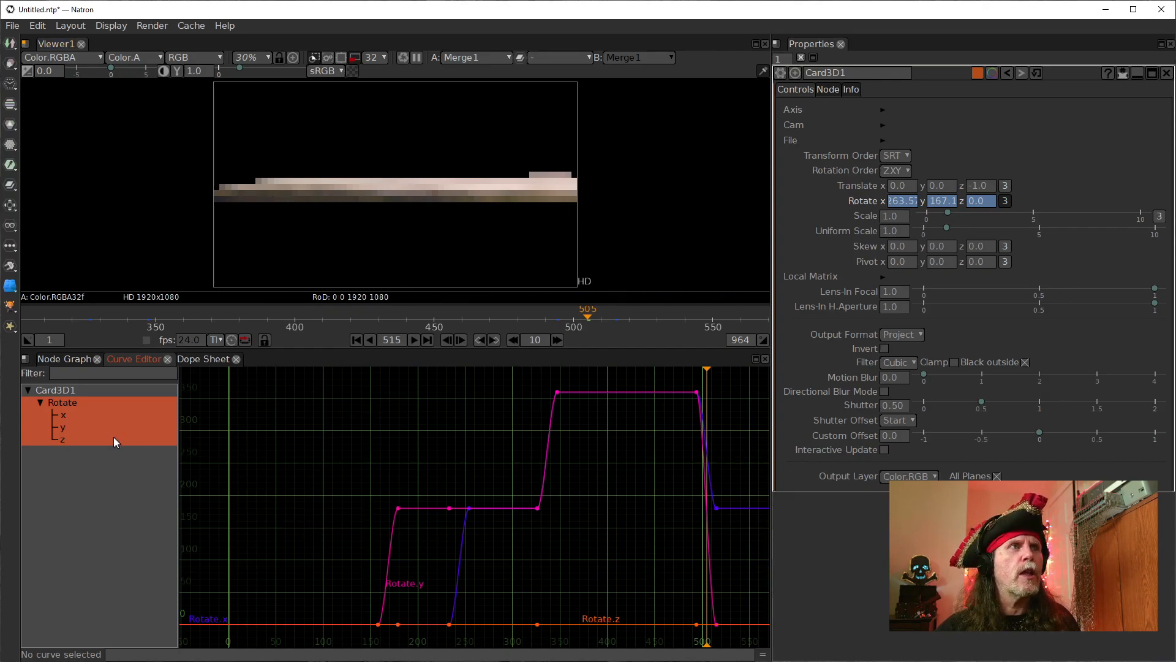
# - Compare Mirror1's keyframes at frames 504 and 505, and turn on its vertical flip at frame 505
pyautogui.click(69, 359)
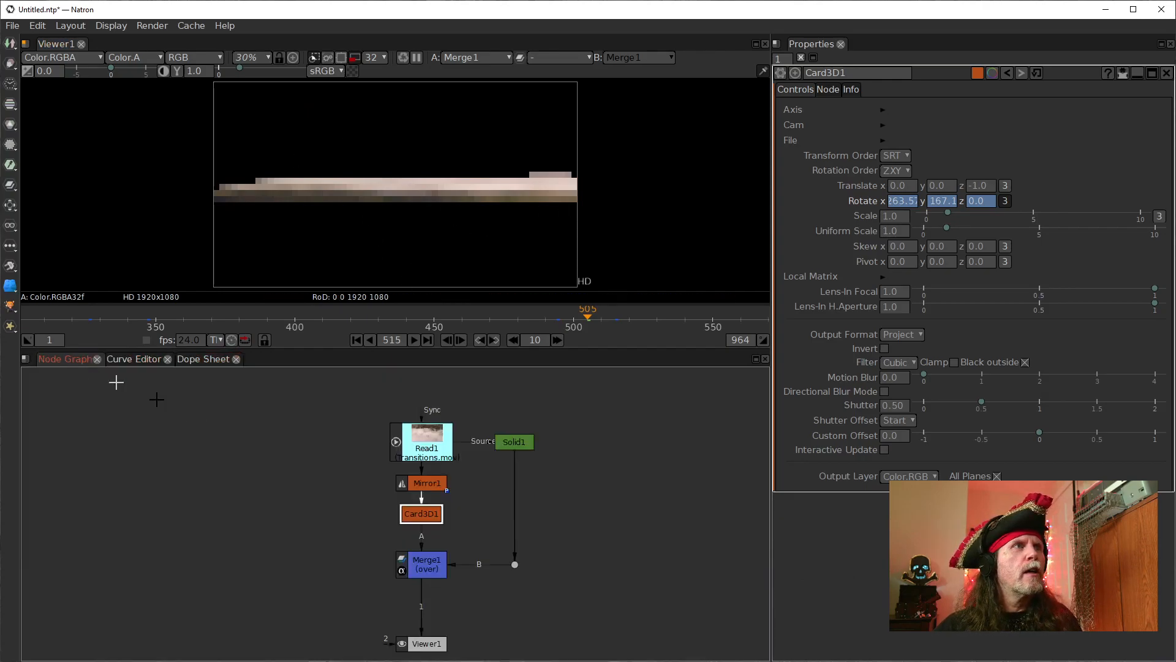
pyautogui.click(429, 482)
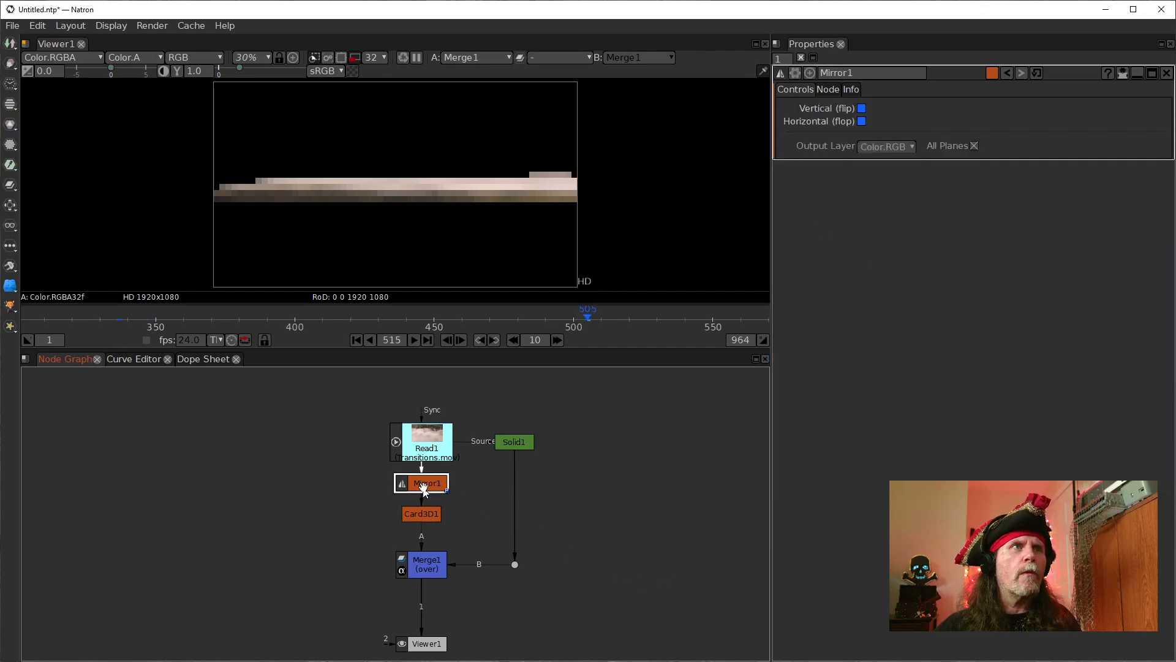
pyautogui.click(480, 340)
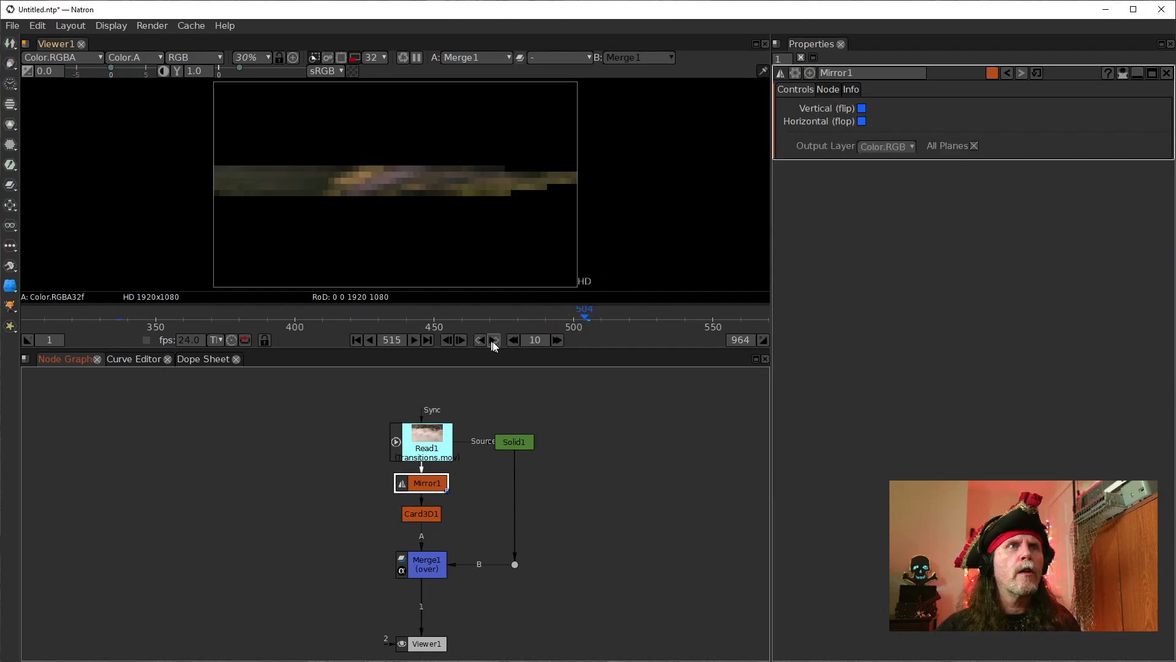
pyautogui.click(495, 339)
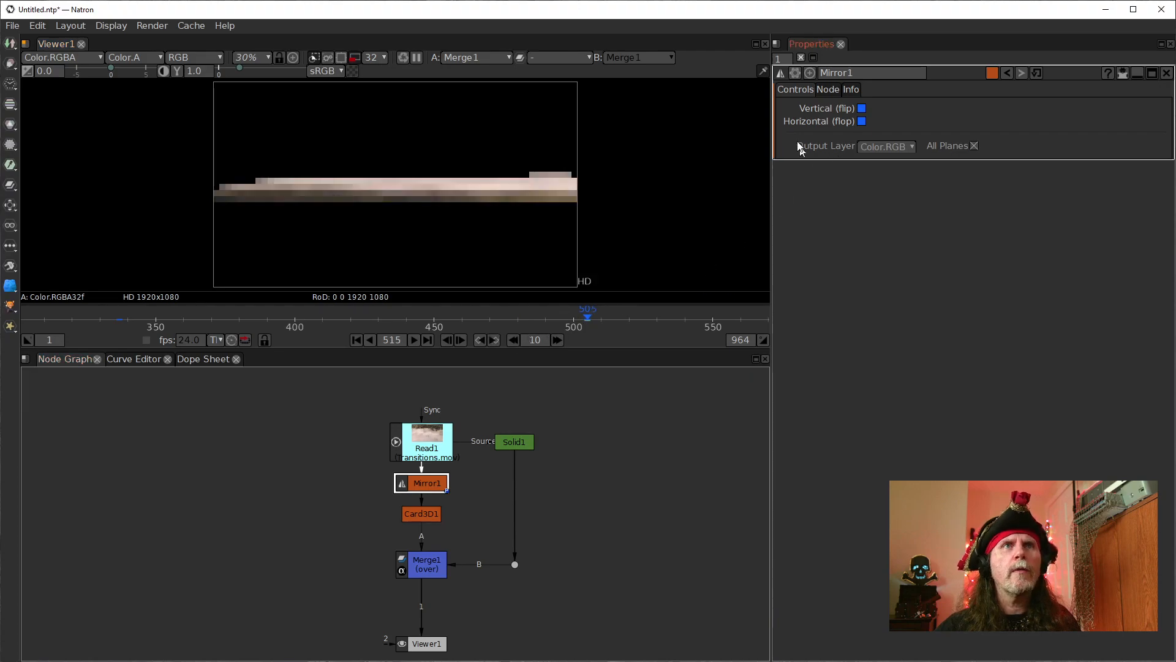
pyautogui.click(863, 110)
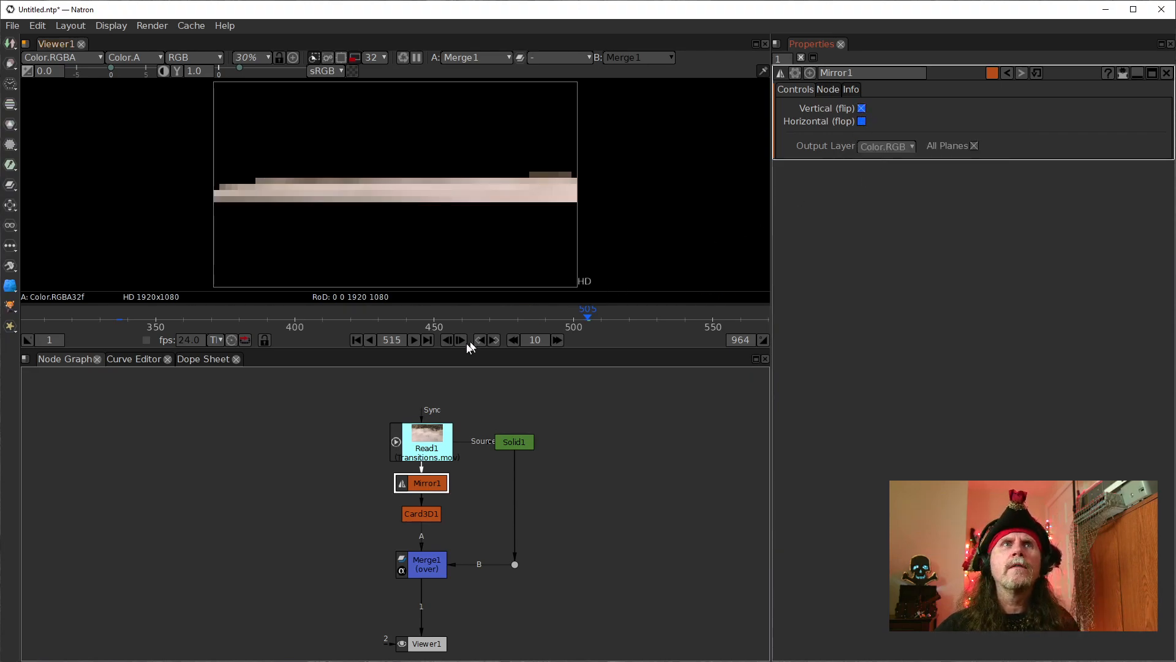
# - Play the fourth transition from around frame 484 to check the card's rotation and the flipped clip
pyautogui.click(530, 312)
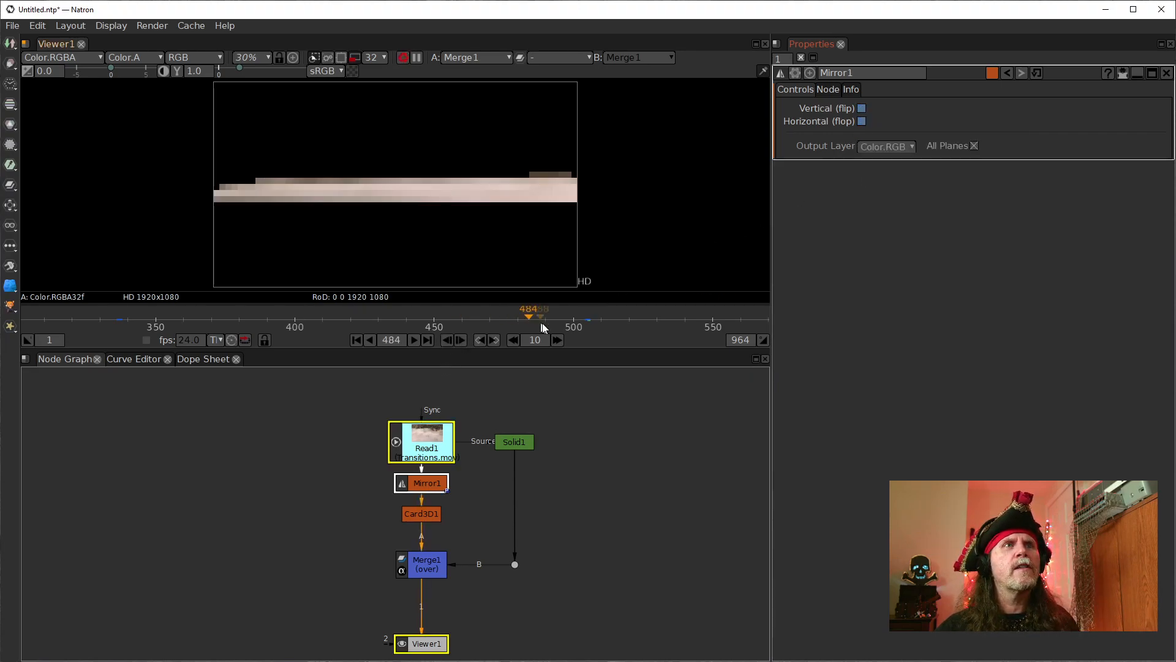
pyautogui.click(418, 340)
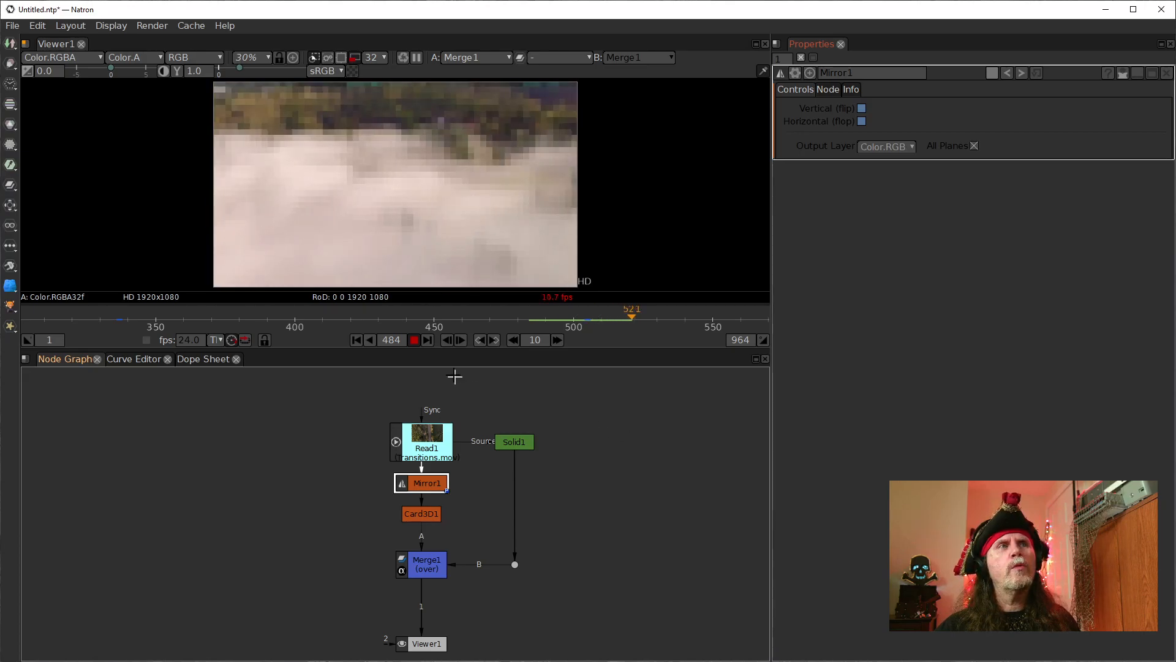
pyautogui.click(524, 320)
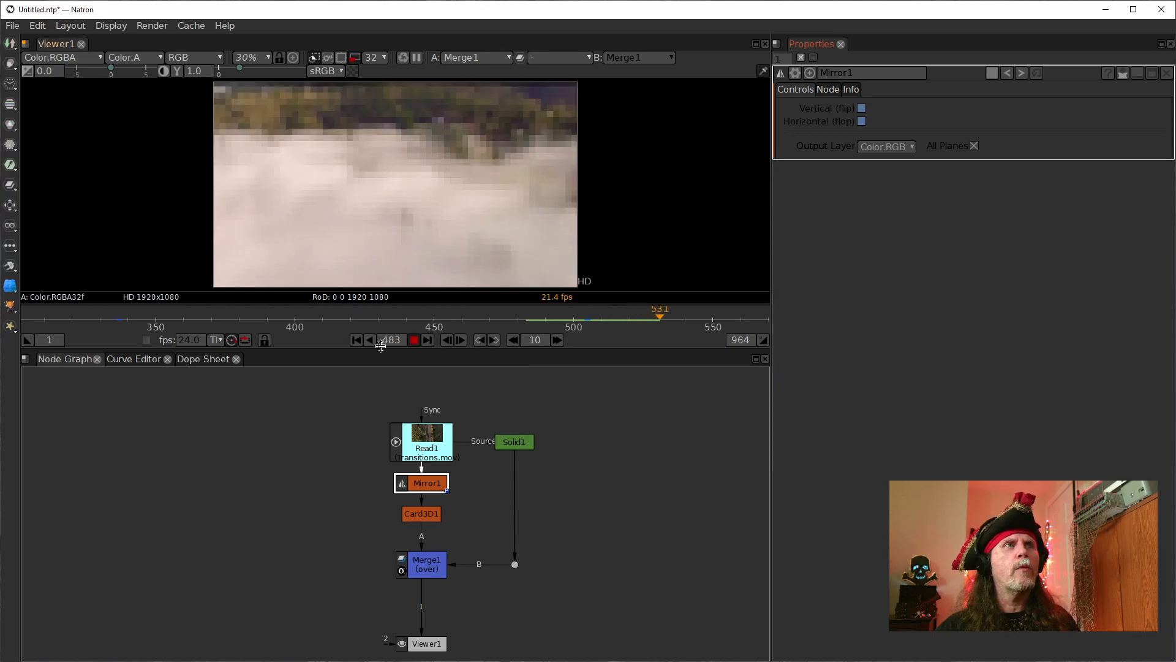
pyautogui.click(414, 339)
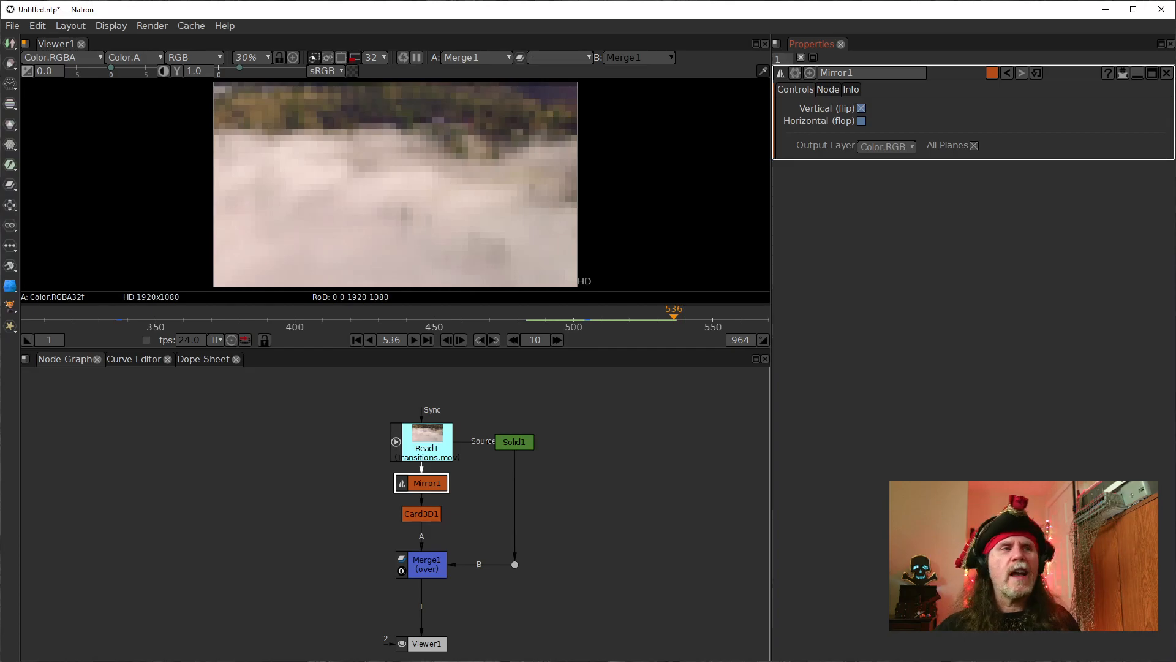
# - Switch to mrViewer to review the spinning transition in Transition_final_live.mp4 around frame 654, and return to Natron
pyautogui.moveTo(417, 660)
pyautogui.click(417, 640)
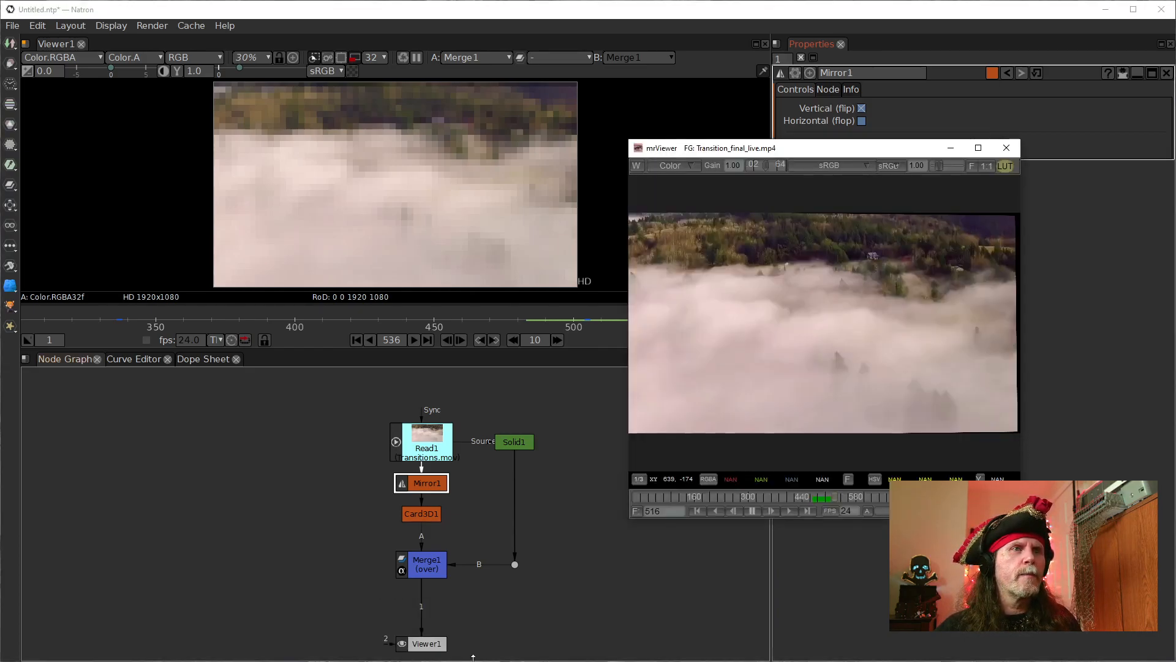
pyautogui.click(809, 495)
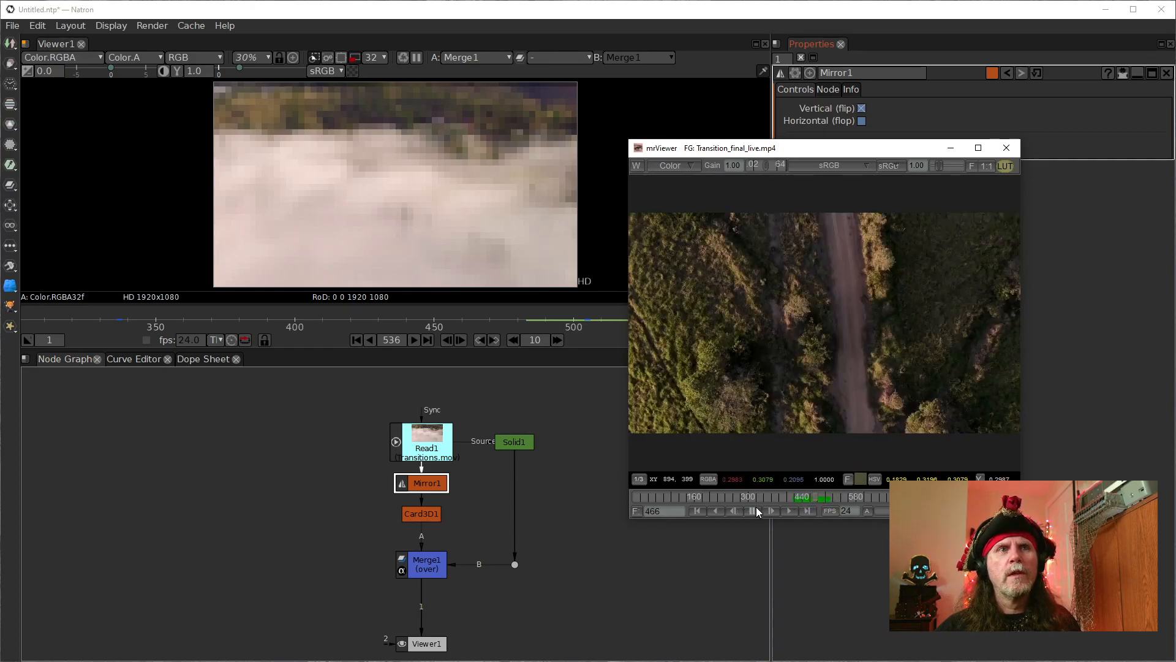
pyautogui.click(789, 509)
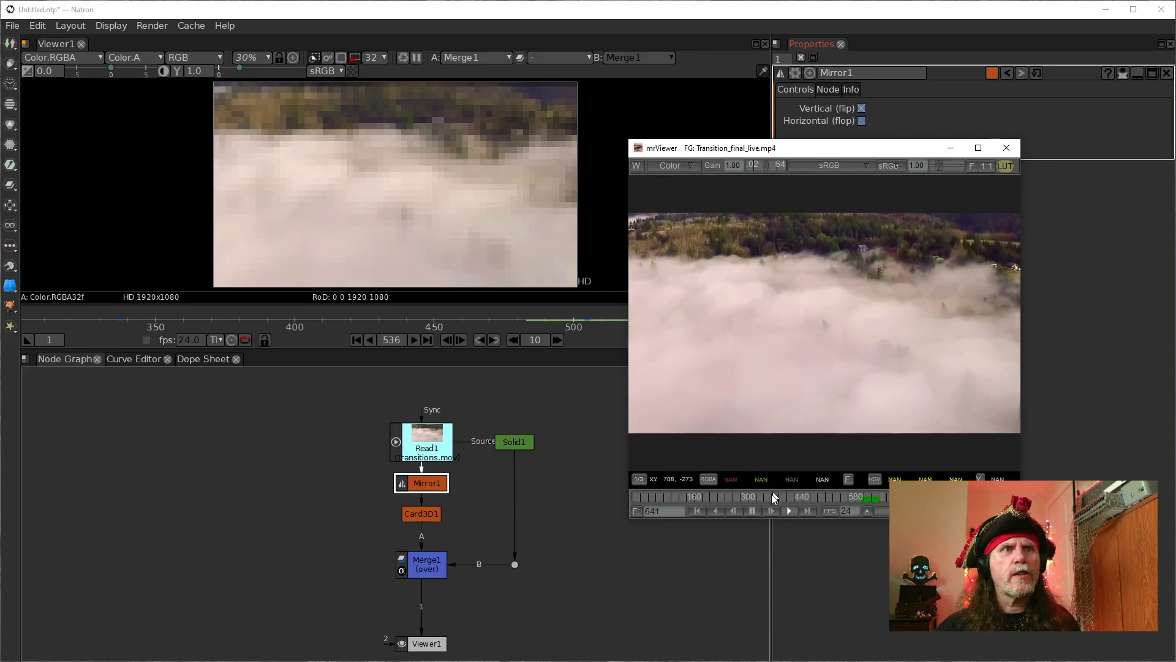
pyautogui.click(753, 511)
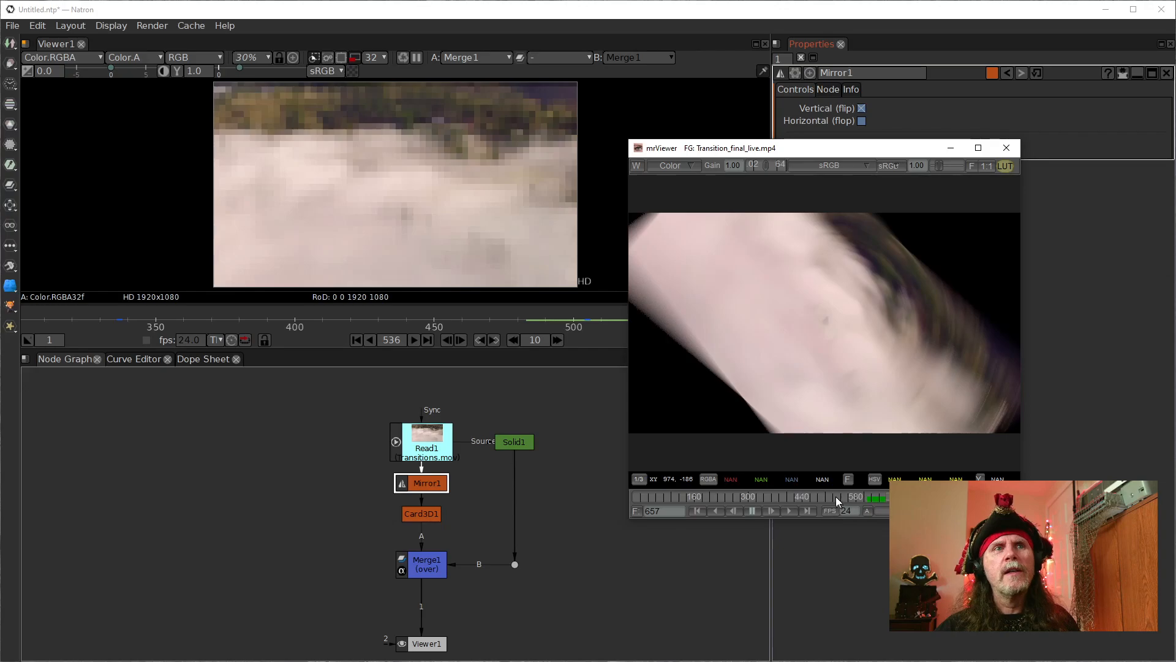
pyautogui.press('Left')
pyautogui.press('Left')
pyautogui.press('Left')
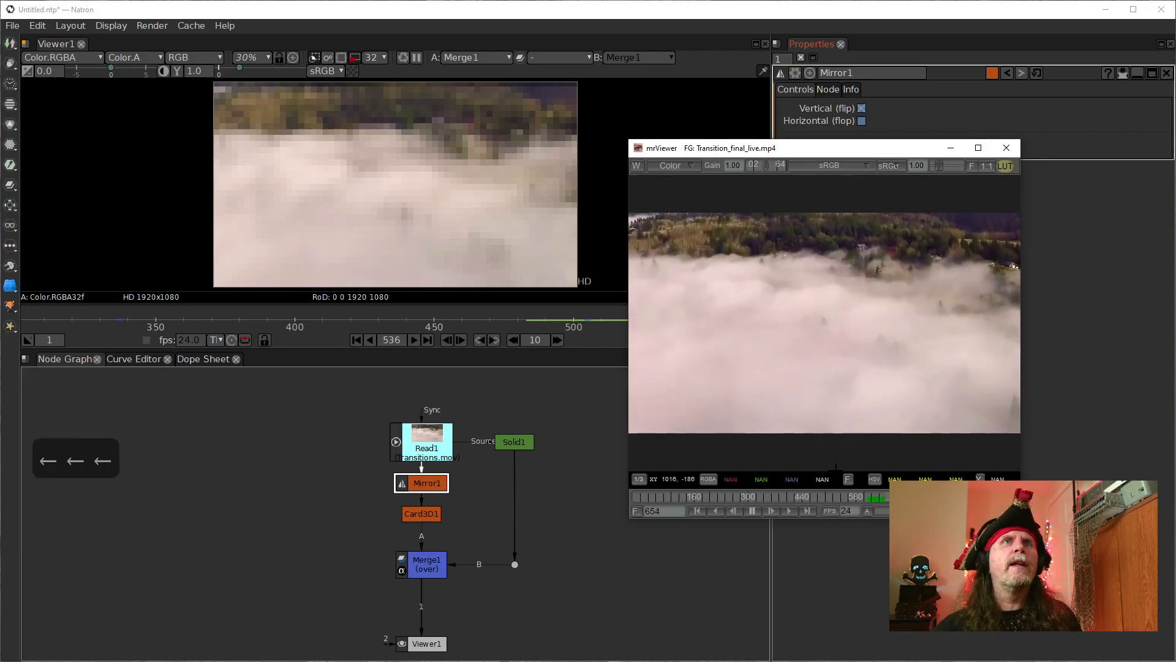
pyautogui.click(568, 525)
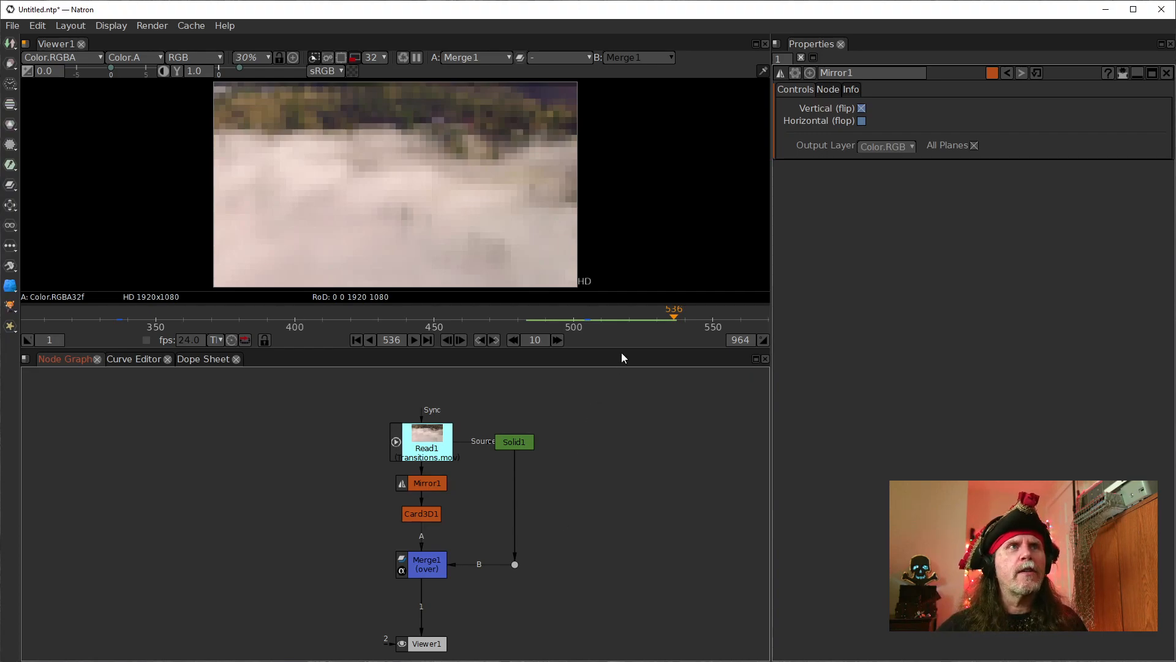
# - Scrub the timeline between frames 631 and 664 to locate the next cut in the footage
pyautogui.moveTo(679, 321); pyautogui.dragTo(646, 335)
pyautogui.moveTo(652, 336); pyautogui.dragTo(693, 334)
pyautogui.scroll(1, 619, 329)
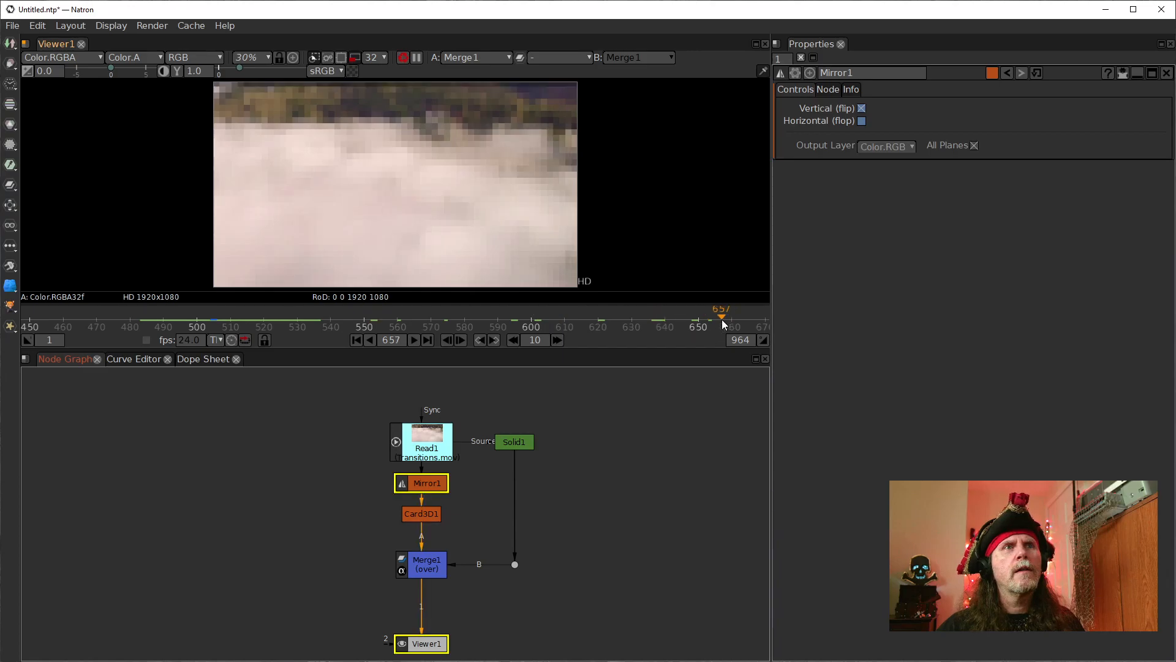
pyautogui.click(743, 319)
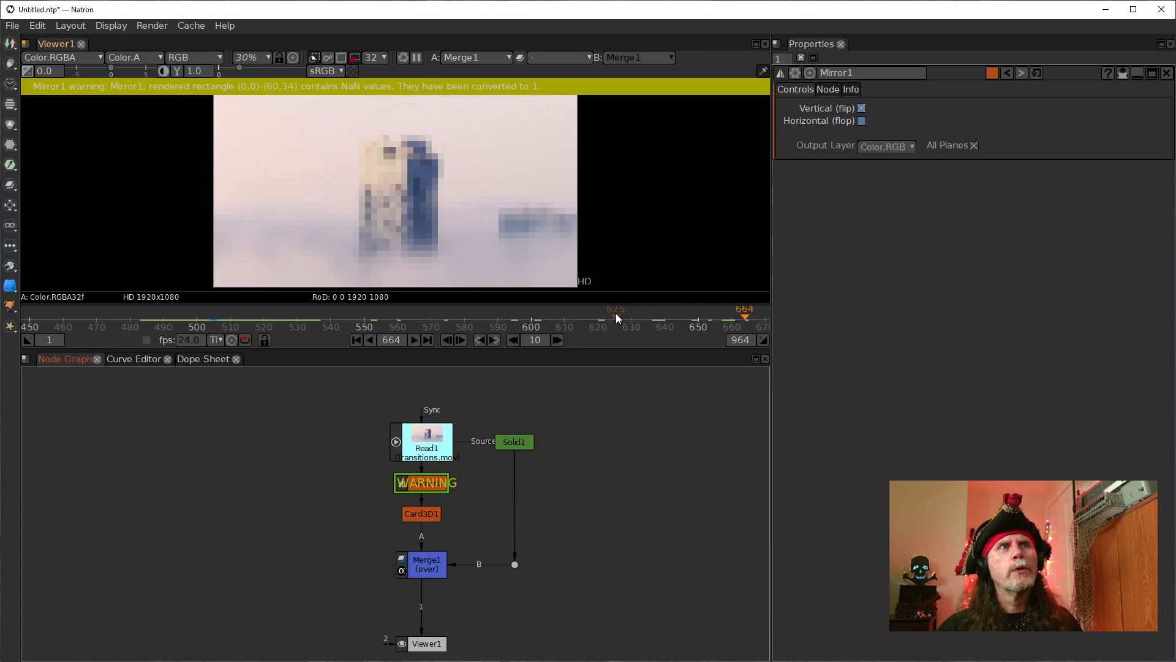
pyautogui.moveTo(623, 323)
pyautogui.mouseDown()
pyautogui.moveTo(578, 322)
pyautogui.moveTo(635, 325)
pyautogui.mouseUp()
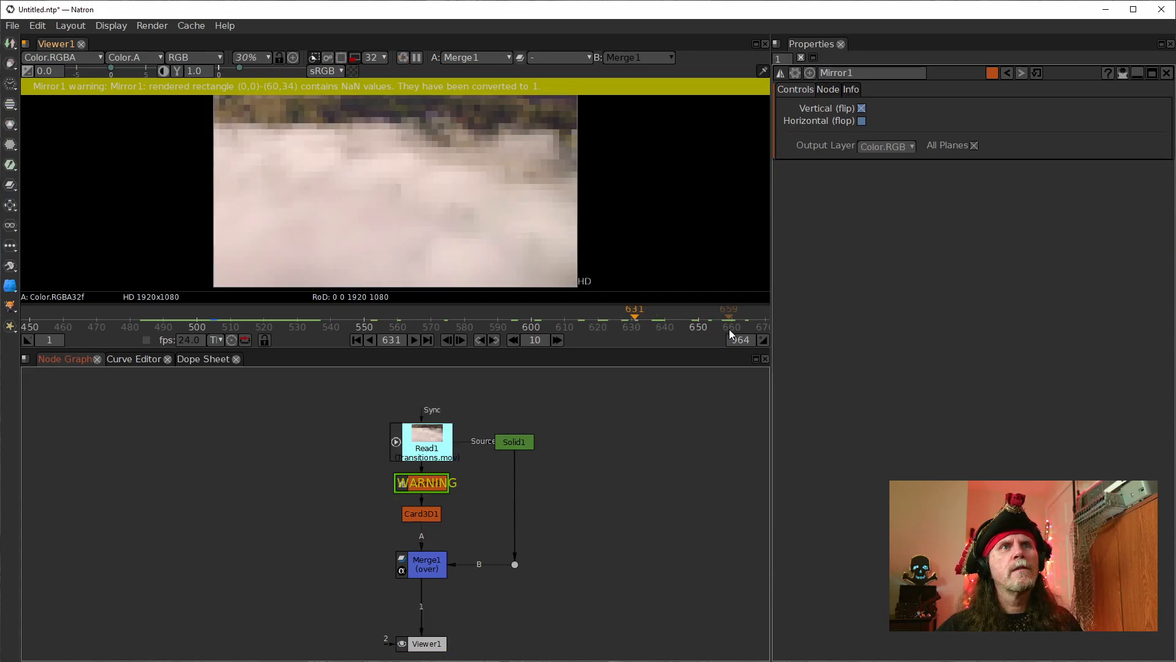
# - Clear the warning on the Mirror1 node by turning its preview on and off again
pyautogui.click(431, 494)
pyautogui.hotkey('alt', 'p')
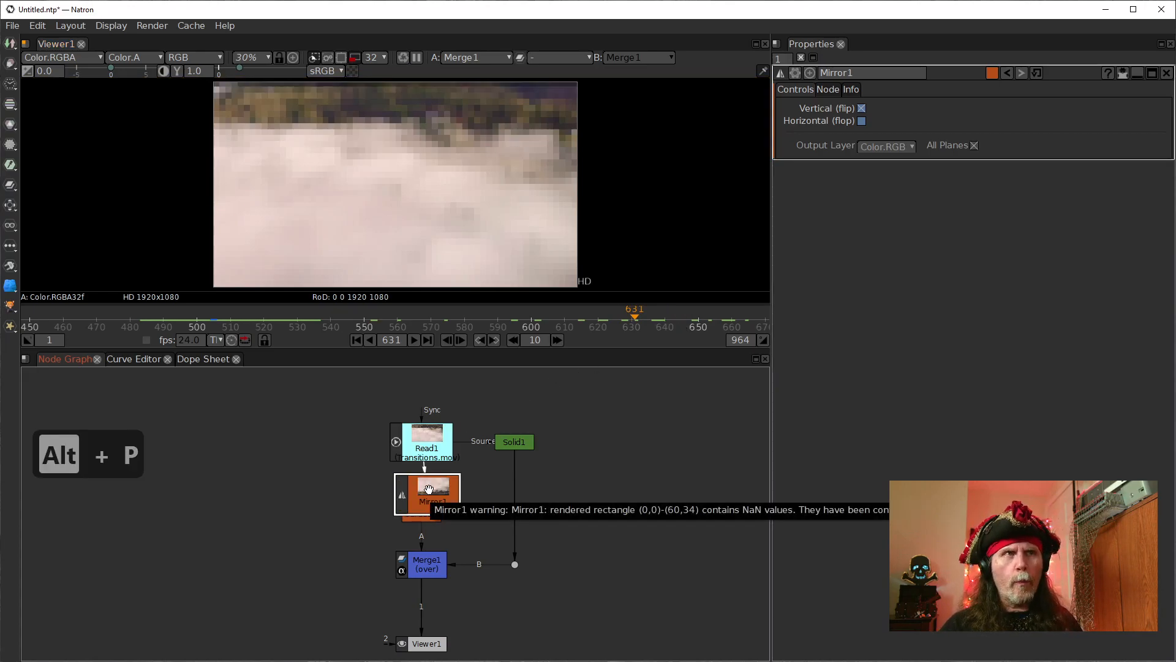
pyautogui.hotkey('alt', 'p')
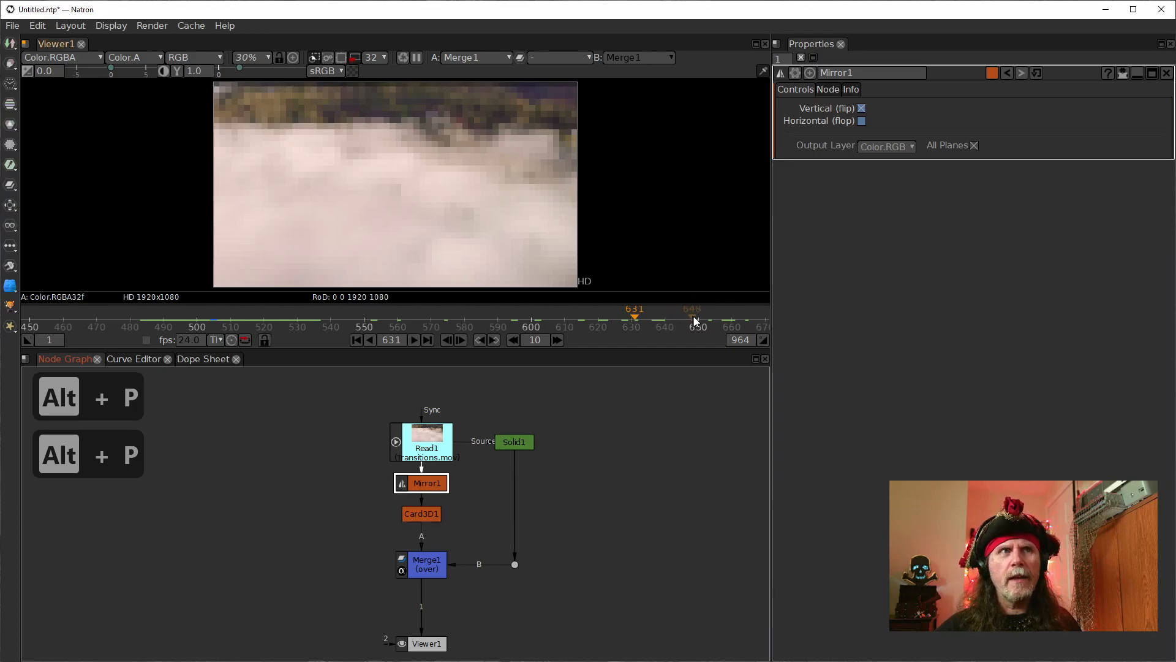
# - Step frame by frame from 657 to 663 to pinpoint the exact cut between the two clips
pyautogui.click(721, 319)
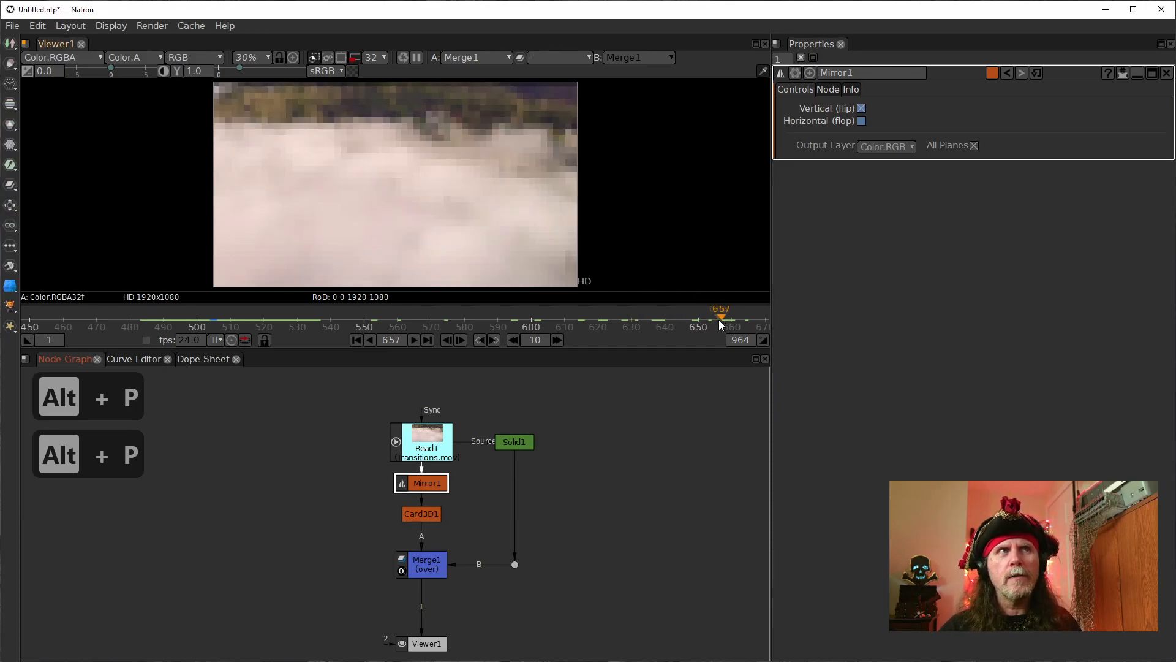
pyautogui.press('Right')
pyautogui.press('Right')
pyautogui.press('Right')
pyautogui.press('Right')
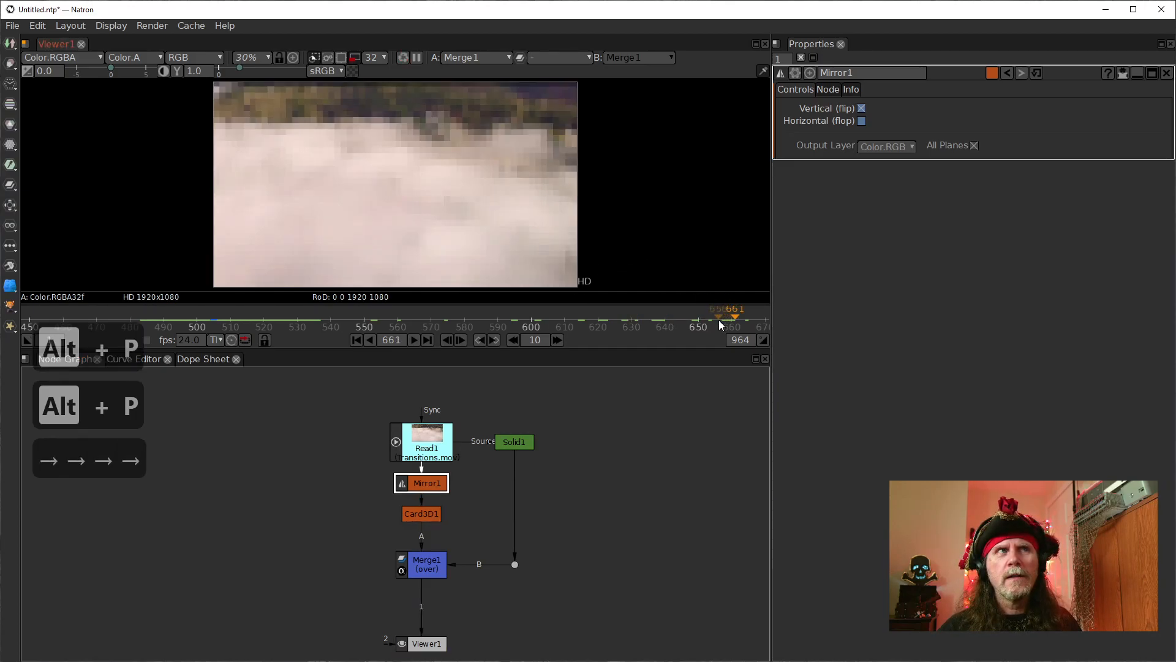
pyautogui.press('Right')
pyautogui.press('Right')
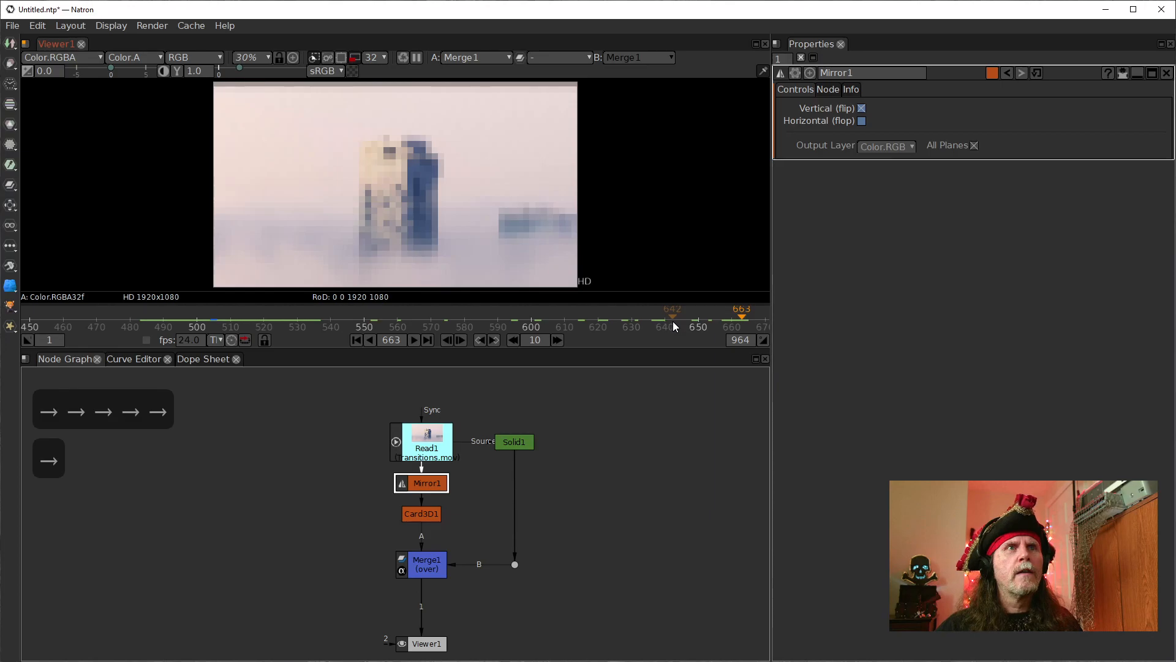
pyautogui.scroll(-5, 607, 318)
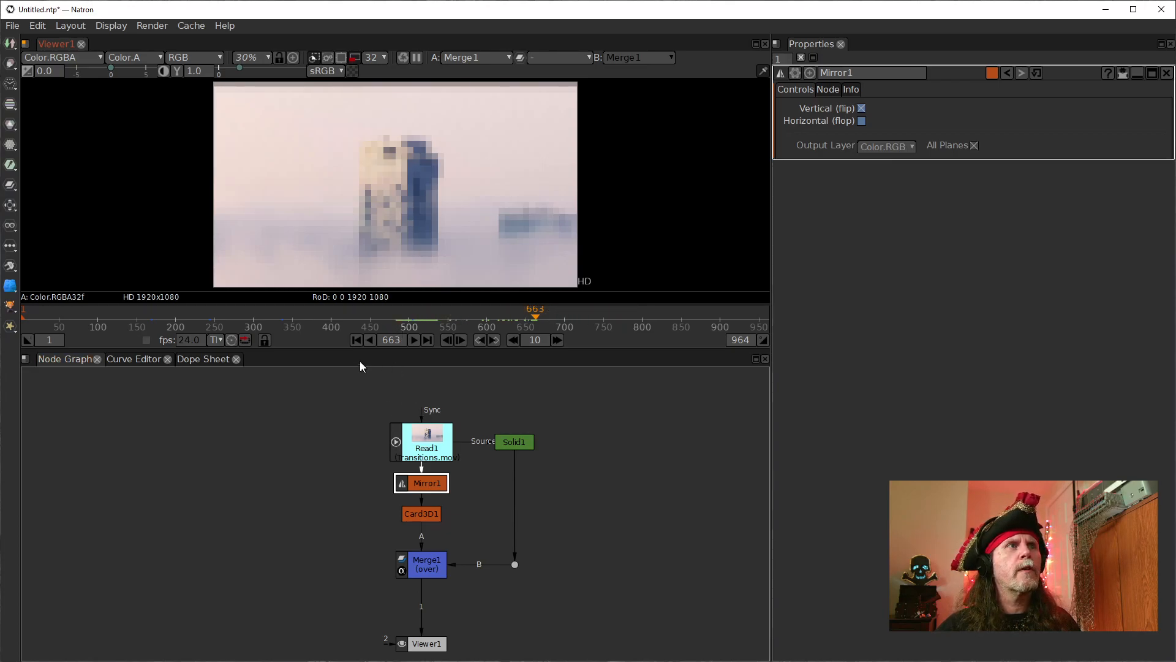
pyautogui.scroll(-3, 321, 320)
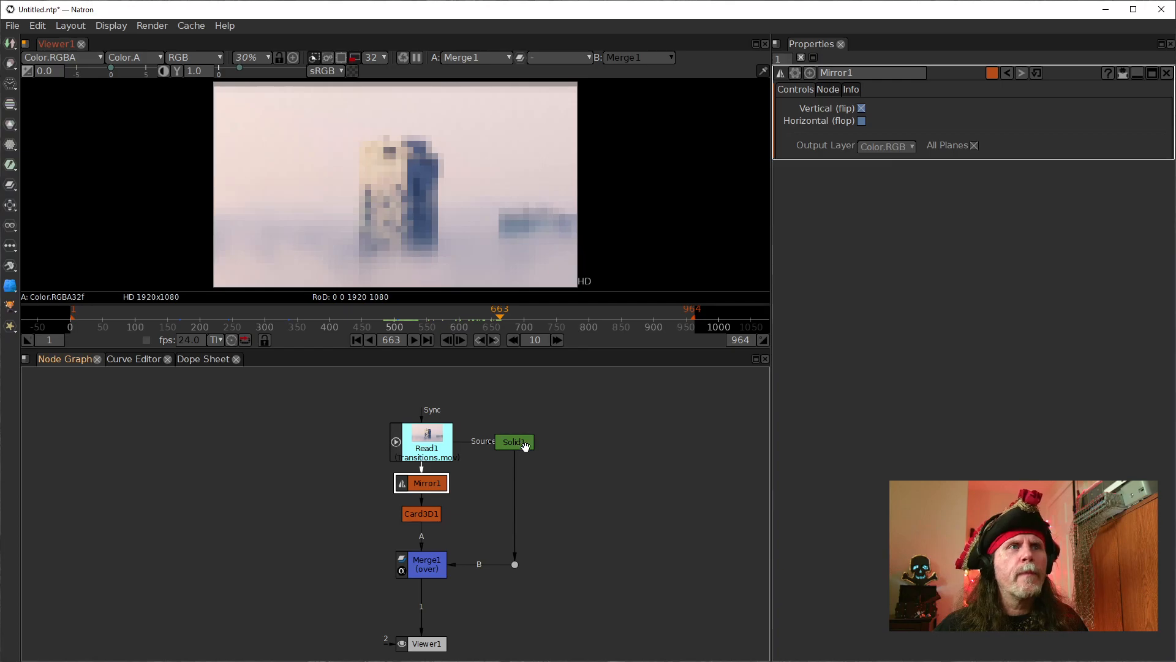
pyautogui.click(644, 445)
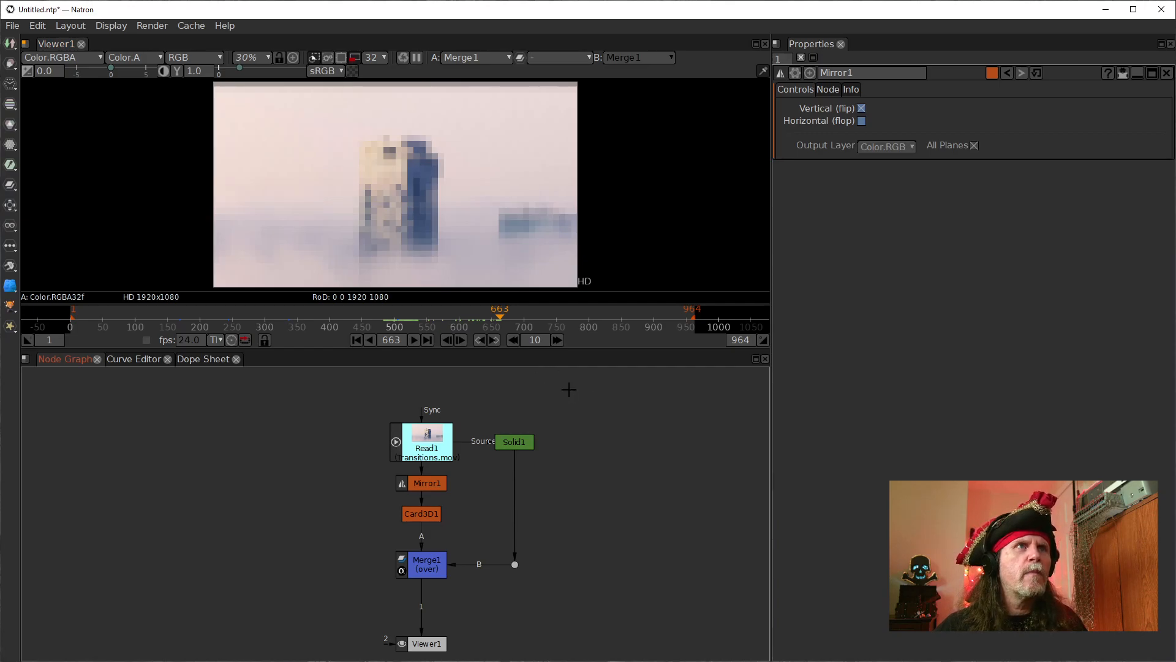
pyautogui.press('Left')
pyautogui.press('Right')
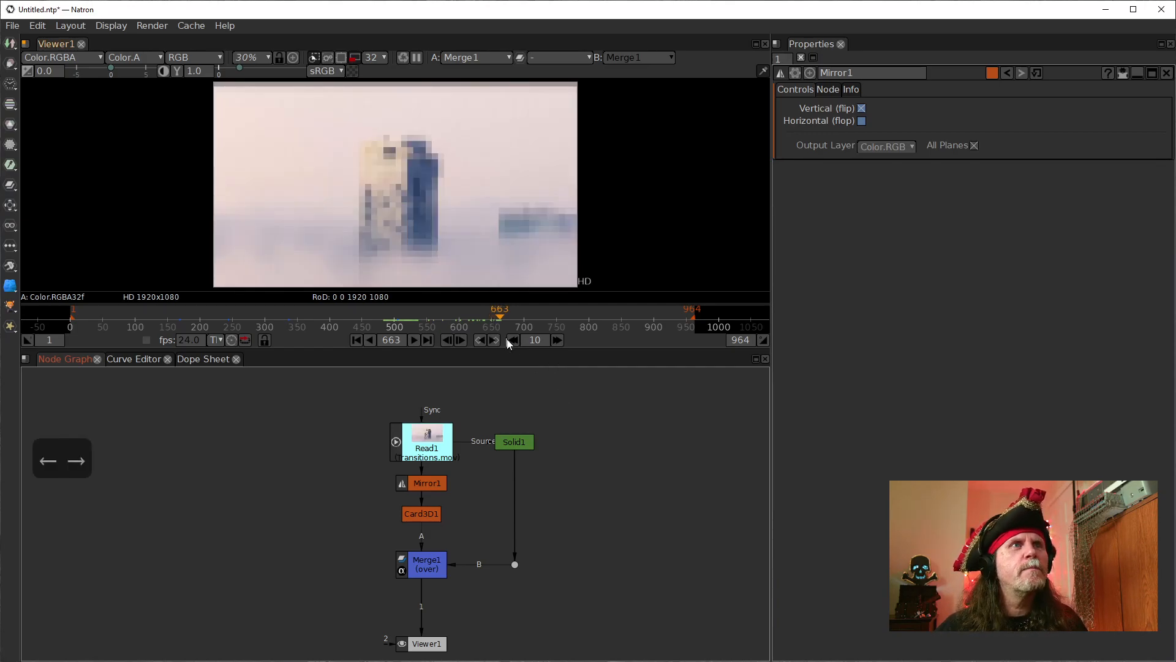
# - Go to frame 662 and examine the Card3D1 rotation and the Mirror1 vertical flip settings
pyautogui.click(427, 483)
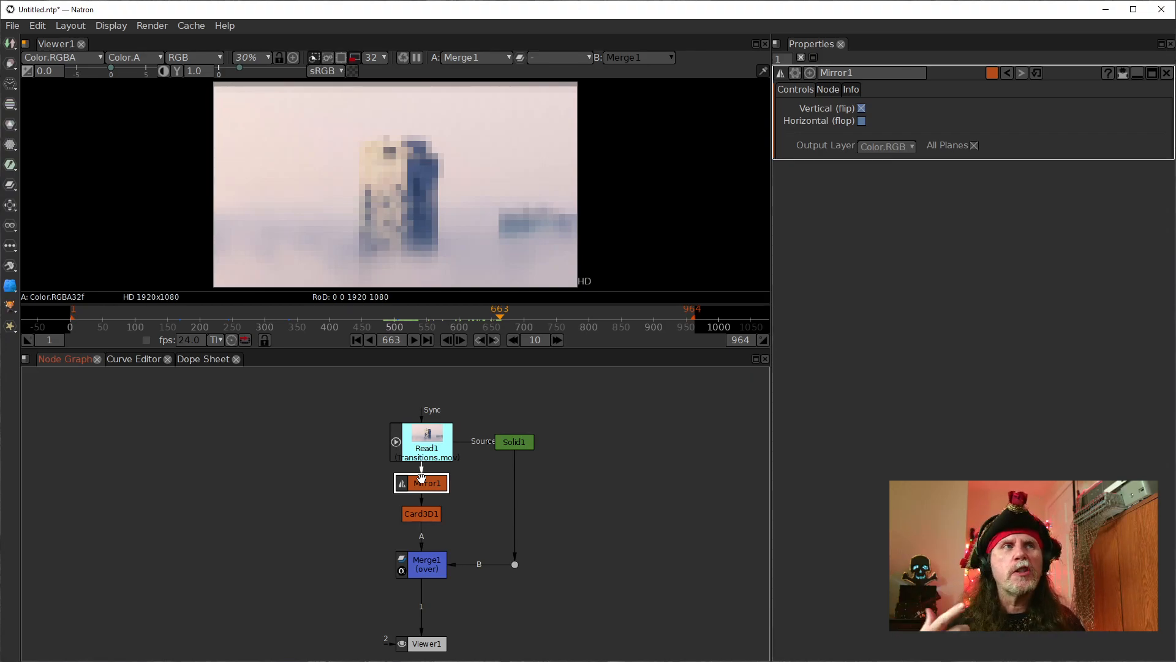
pyautogui.click(427, 516)
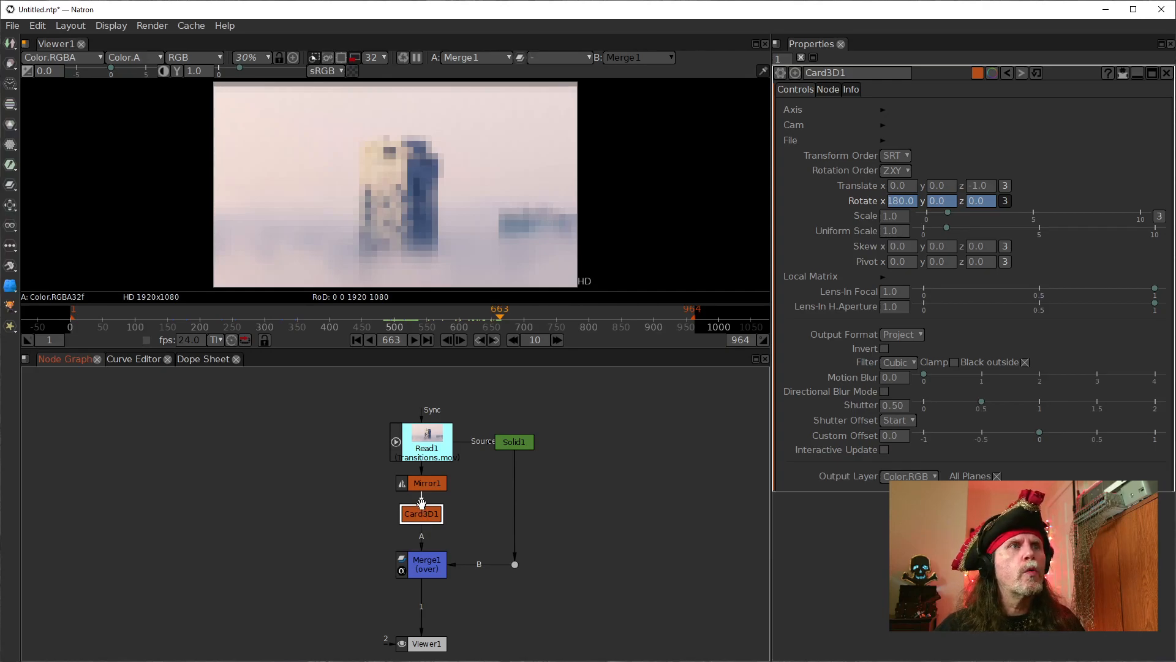
pyautogui.click(447, 340)
pyautogui.click(425, 483)
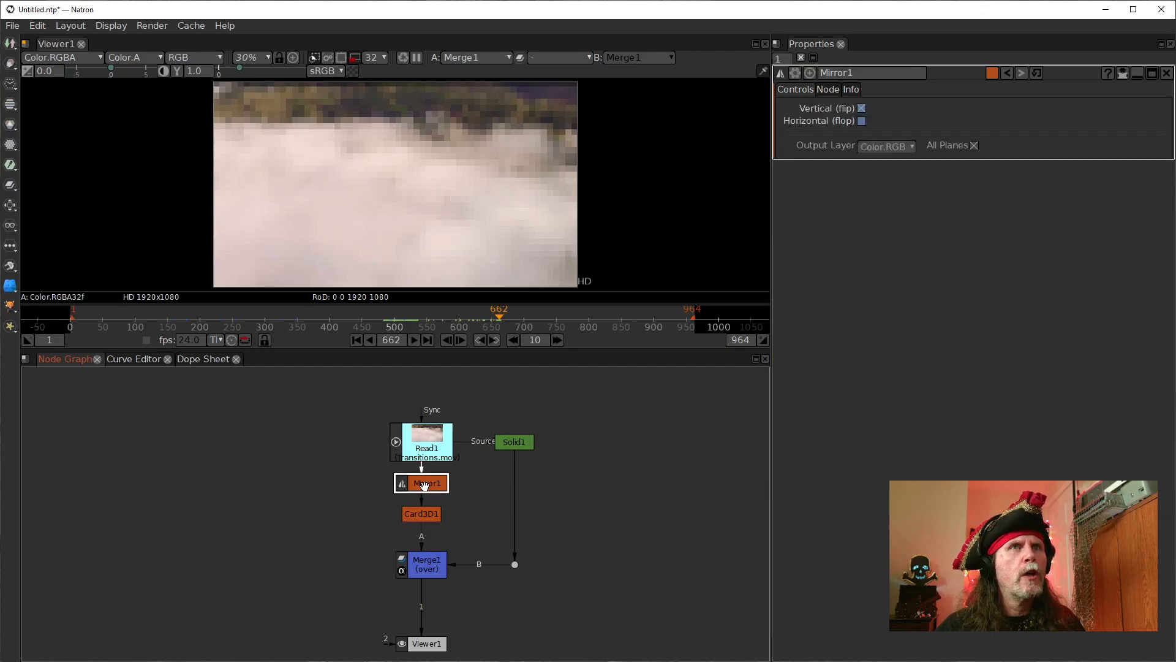
pyautogui.rightClick(862, 113)
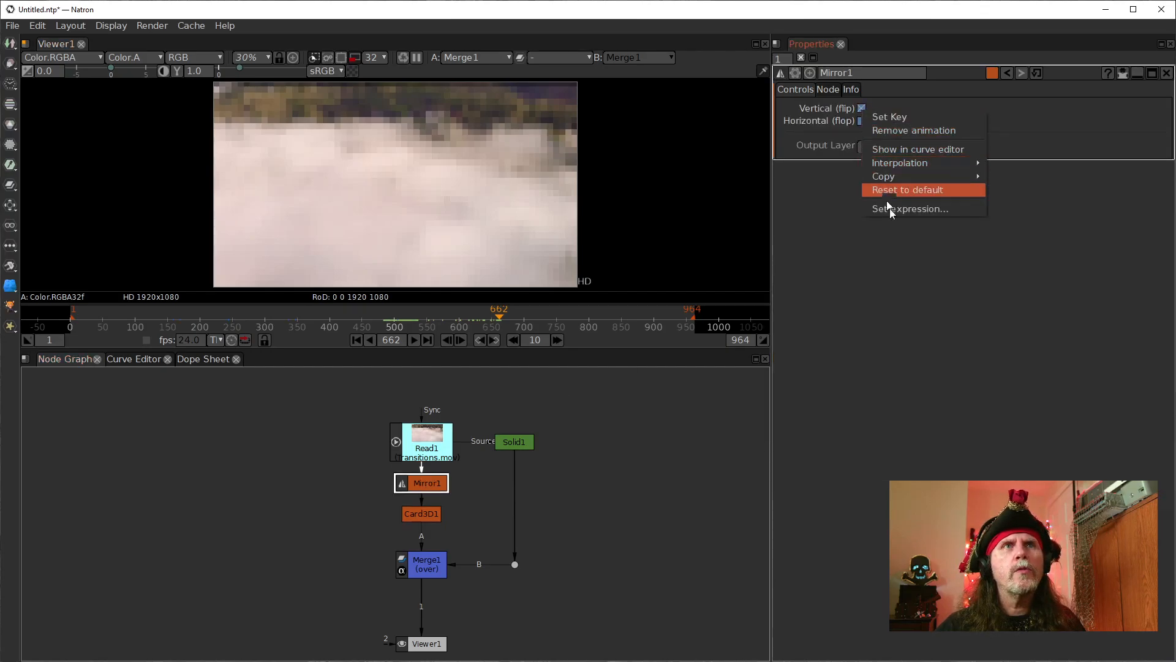
pyautogui.click(873, 344)
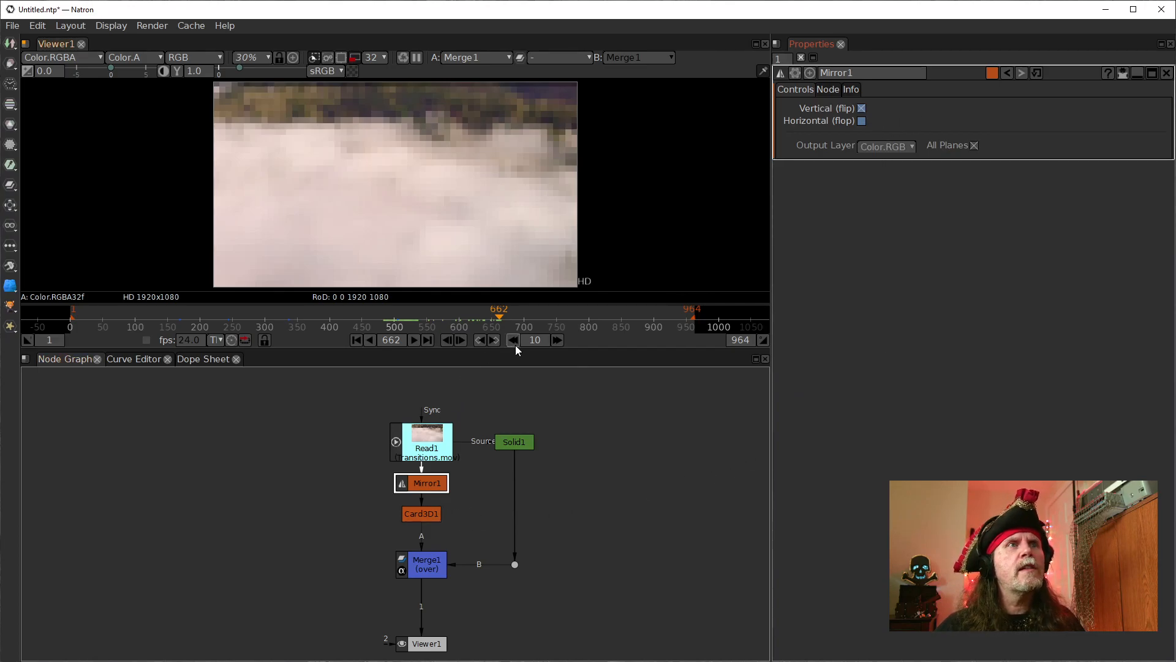
# - Set a keyframe on all of Card3D1's Rotate values at frame 652, ten frames before the cut
pyautogui.doubleClick(429, 516)
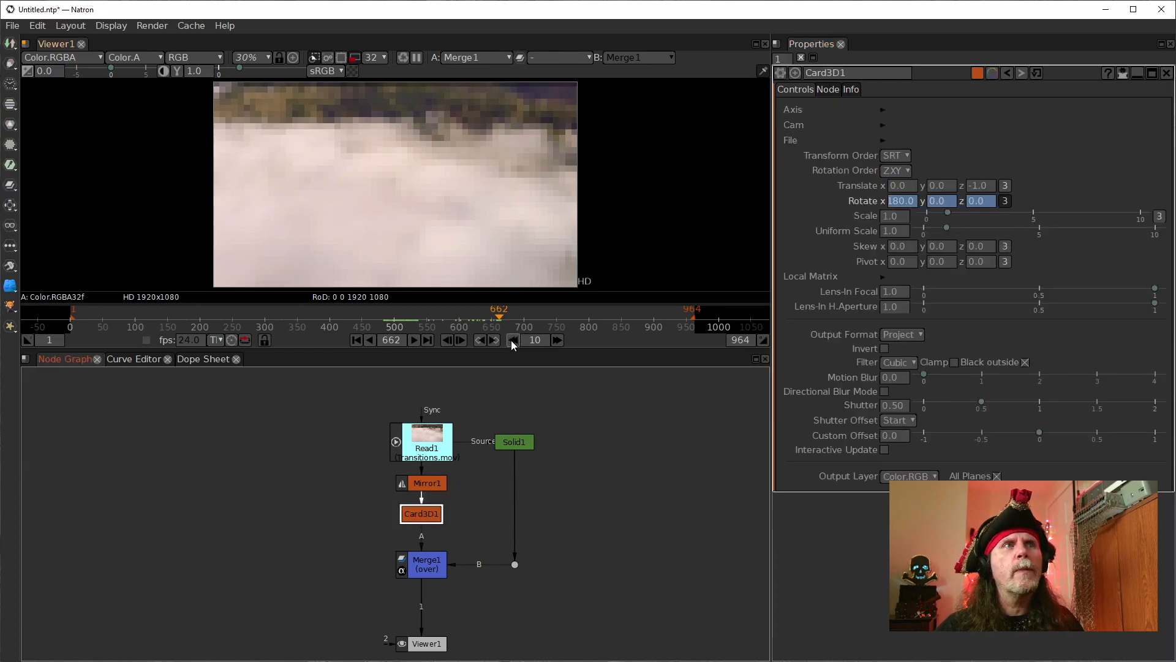
pyautogui.press('Right')
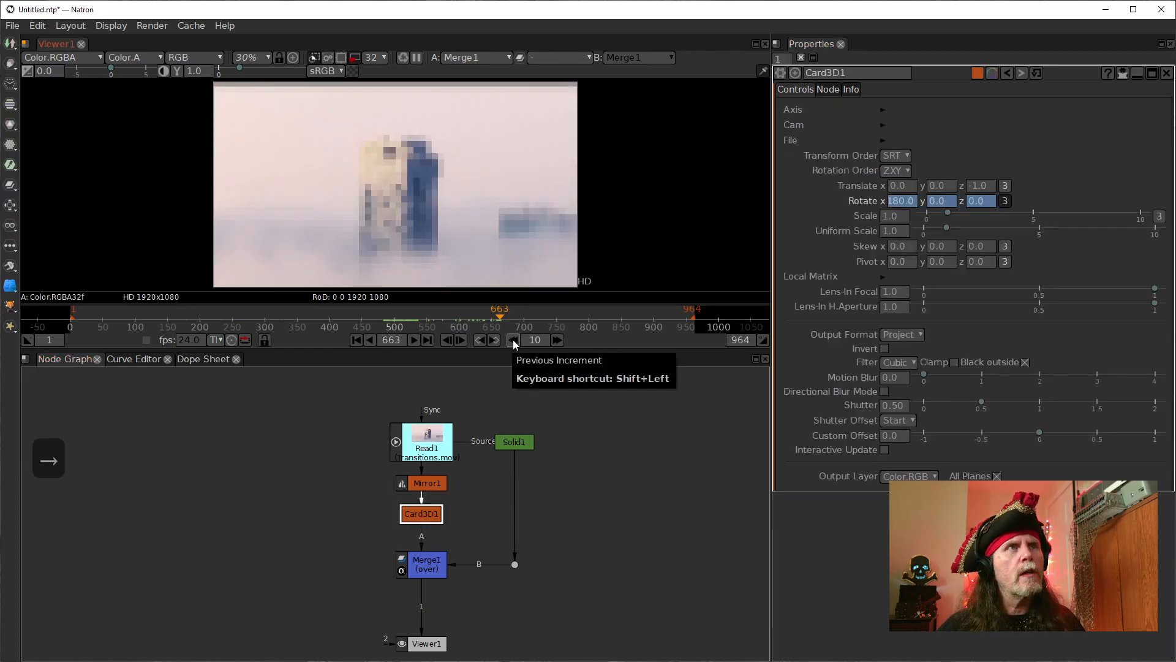
pyautogui.press('Left')
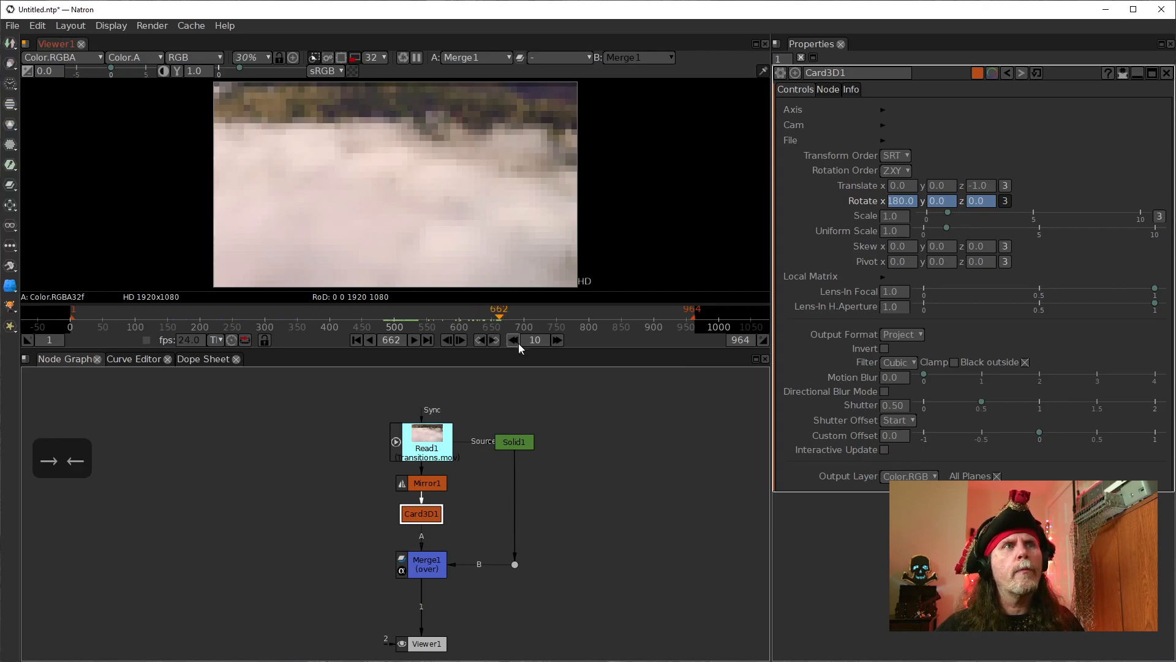
pyautogui.click(513, 340)
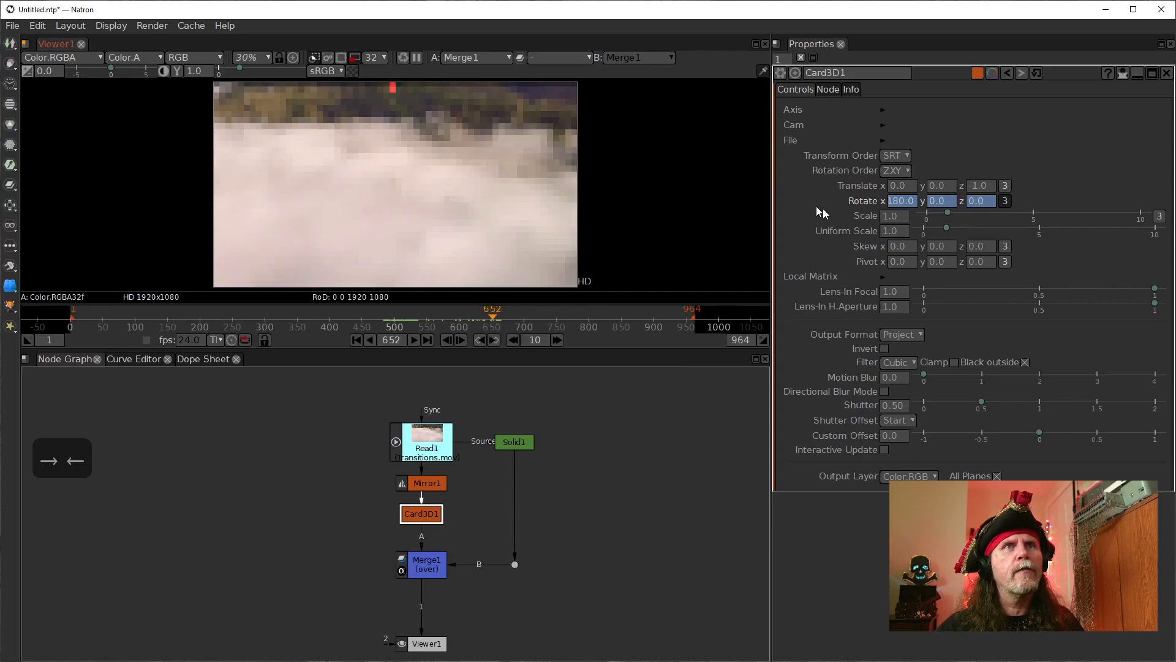
pyautogui.rightClick(898, 200)
pyautogui.click(968, 211)
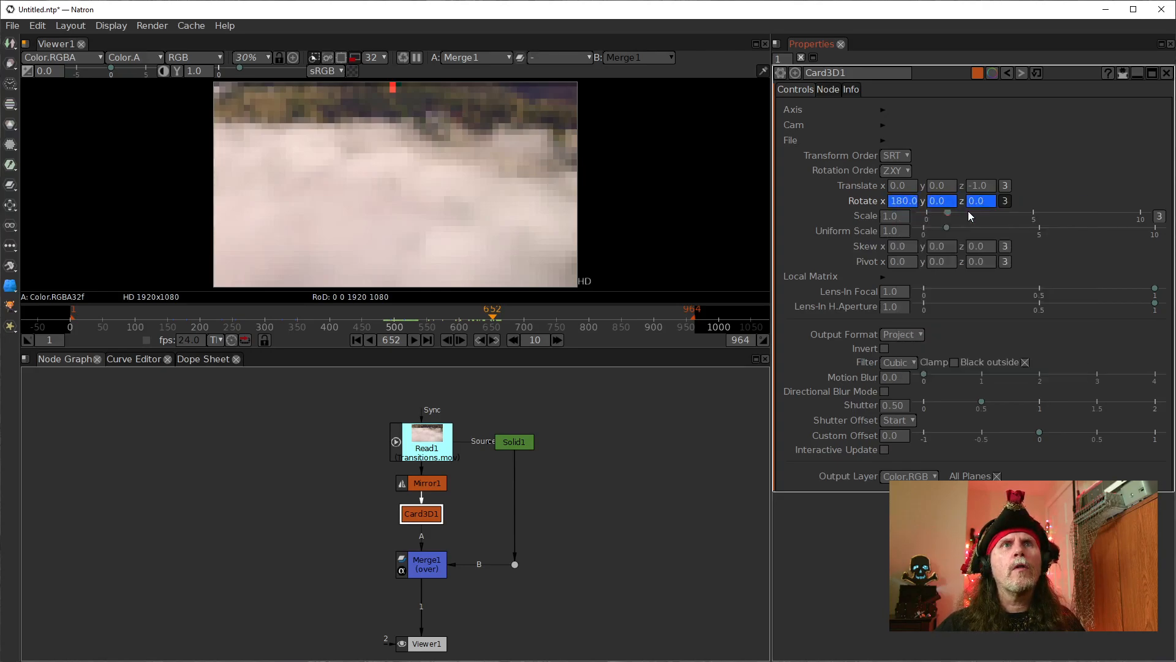
# - Move to frame 673 and set Card3D1's Z rotation to 360
pyautogui.click(556, 340)
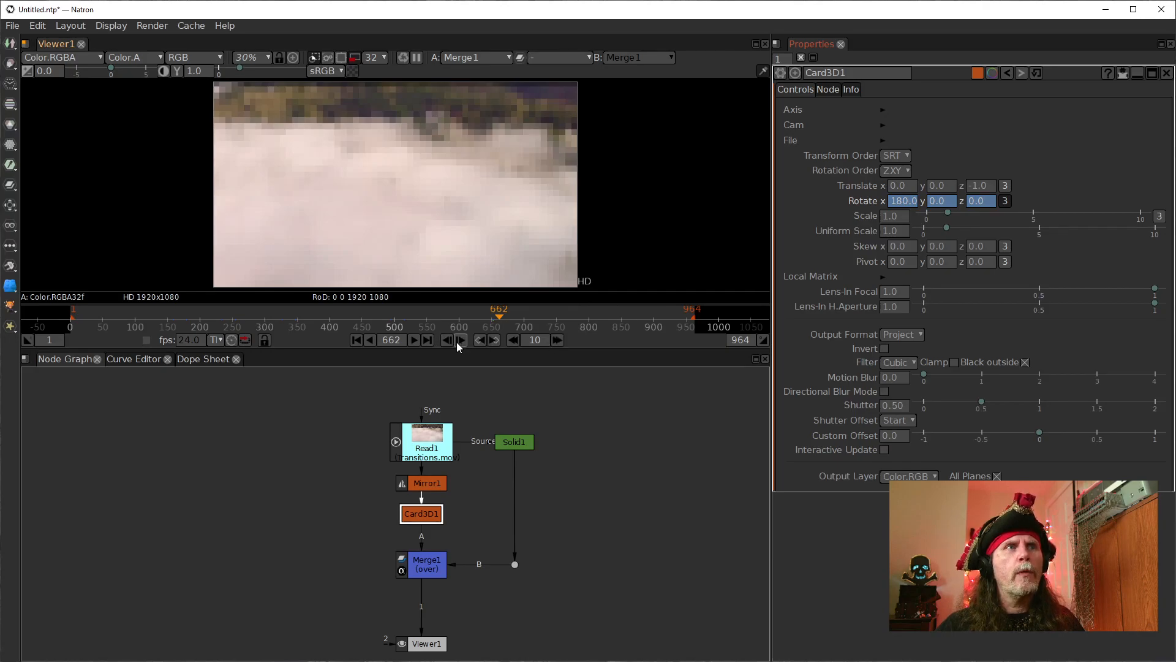
pyautogui.click(459, 340)
pyautogui.click(557, 341)
pyautogui.click(942, 202)
pyautogui.click(980, 203)
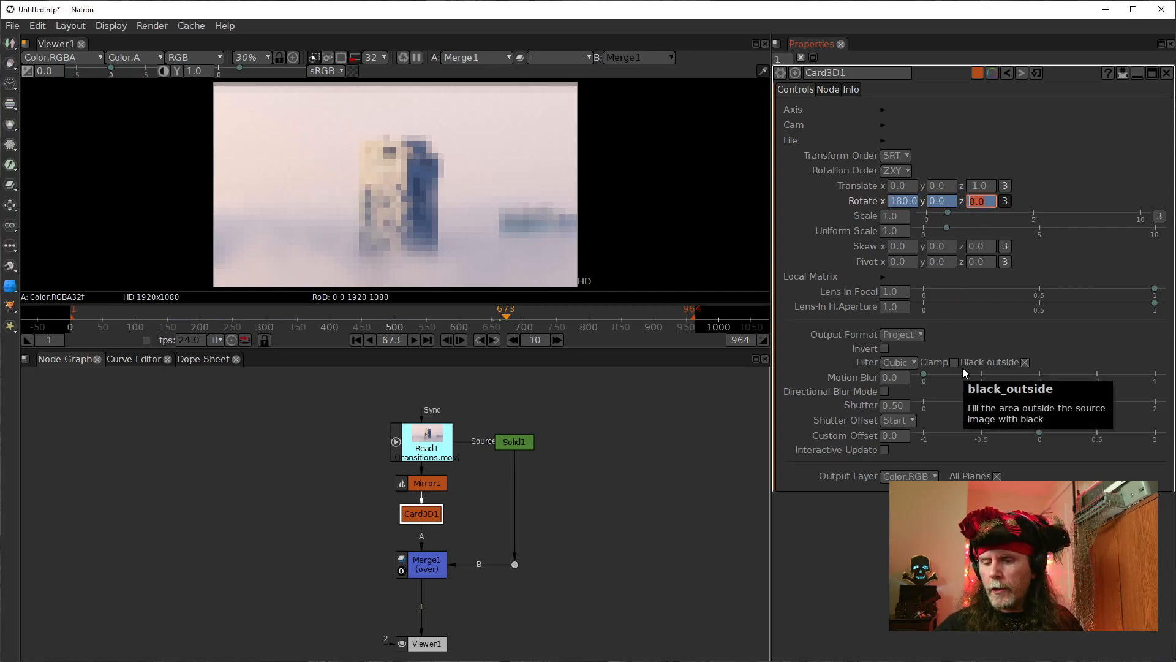
pyautogui.write('360')
pyautogui.press('Return')
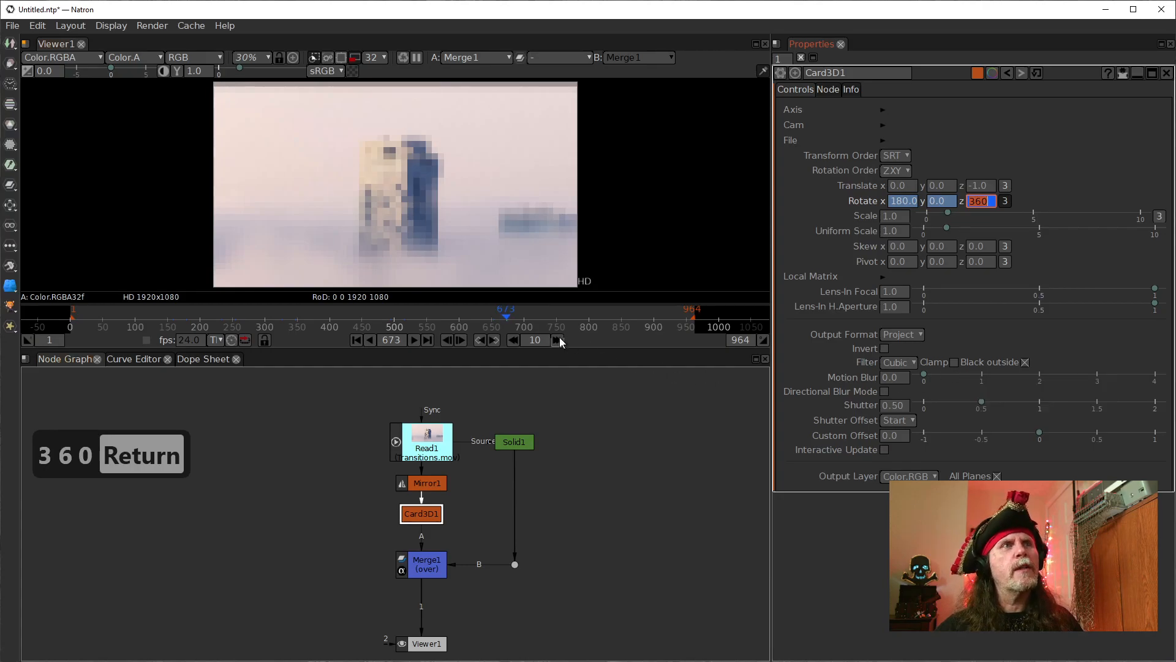
# - Scrub back to frame 643 and advance frame by frame to 656 to review the start of the card's spin
pyautogui.click(496, 322)
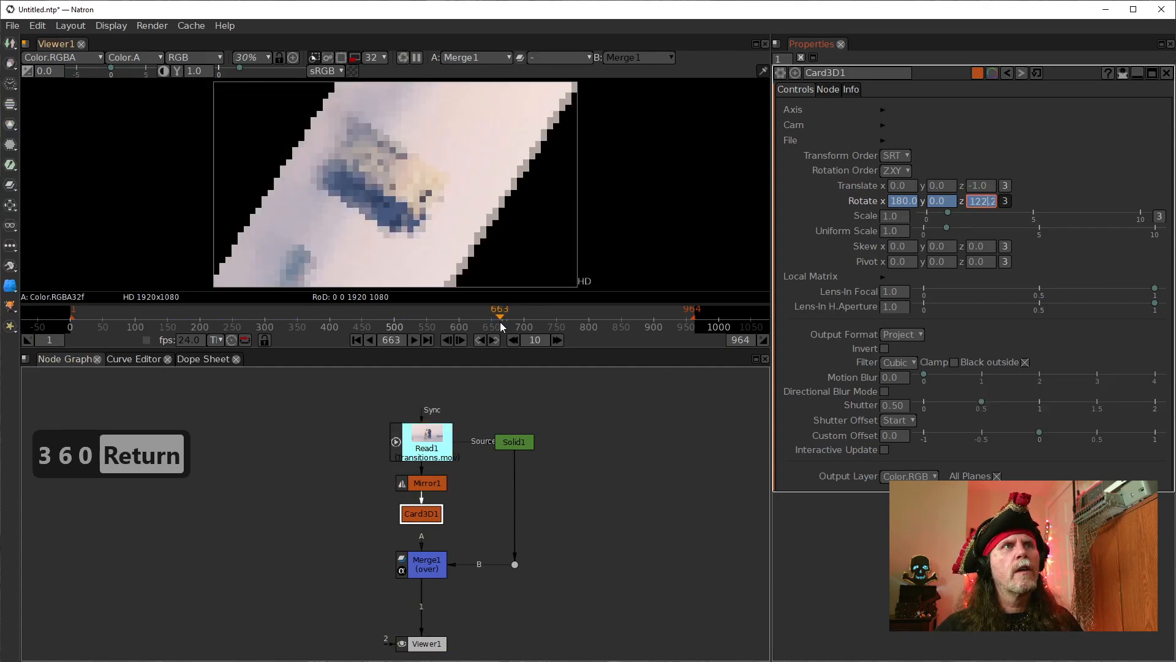
pyautogui.moveTo(497, 322); pyautogui.dragTo(487, 322)
pyautogui.press('Right')
pyautogui.press('Right')
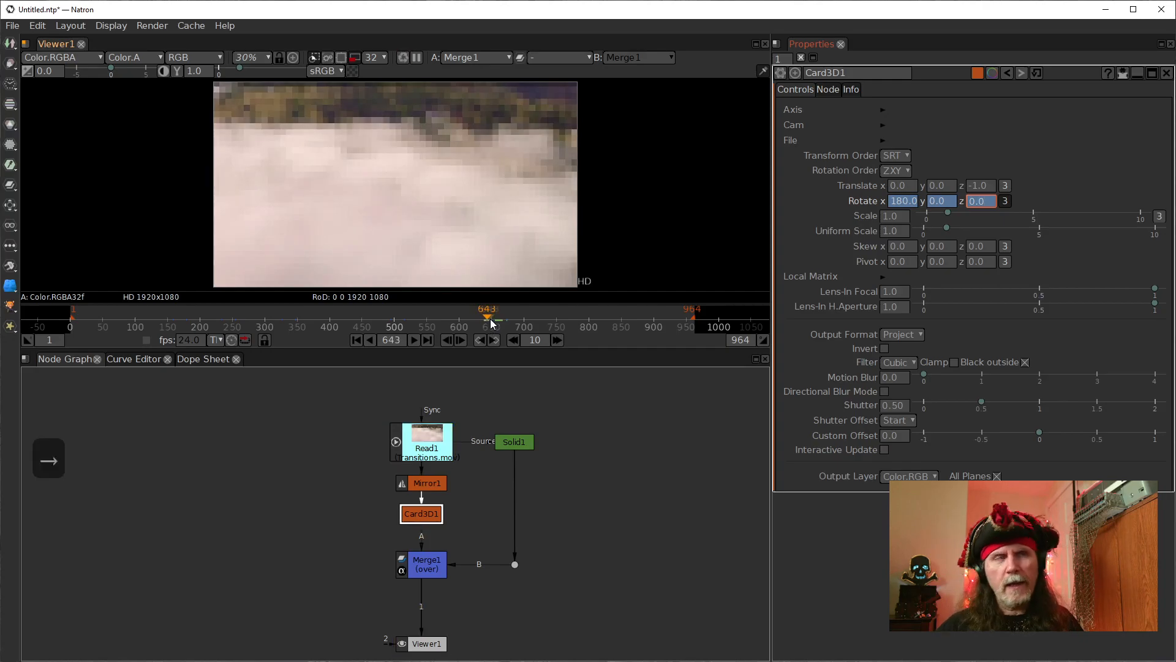
pyautogui.press('Right')
pyautogui.press('Right')
pyautogui.press('Right')
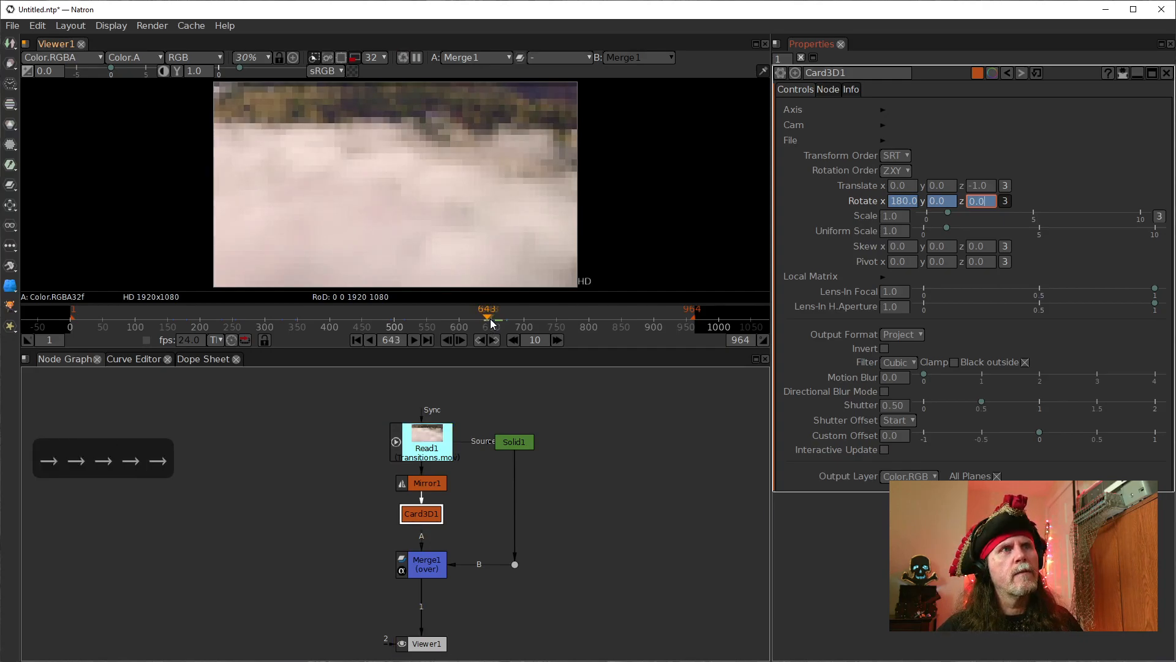
pyautogui.press('Right')
pyautogui.press('Right')
pyautogui.press('Right')
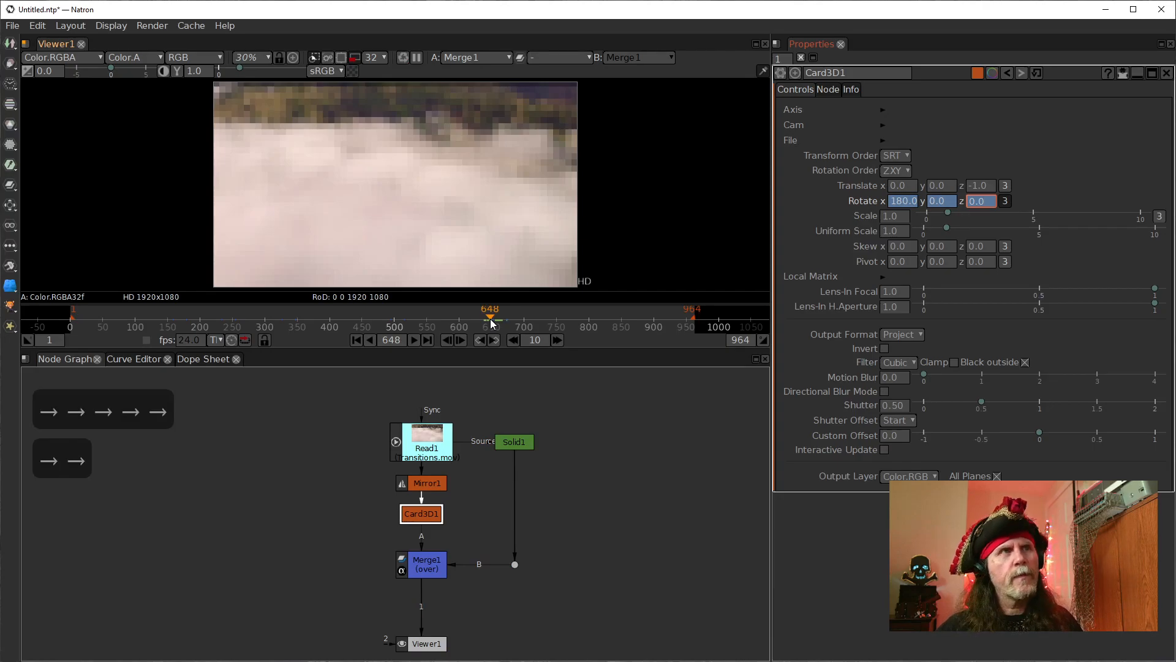
pyautogui.press('Right')
pyautogui.press('Right')
pyautogui.press('Right')
pyautogui.press('Right')
pyautogui.press('Right')
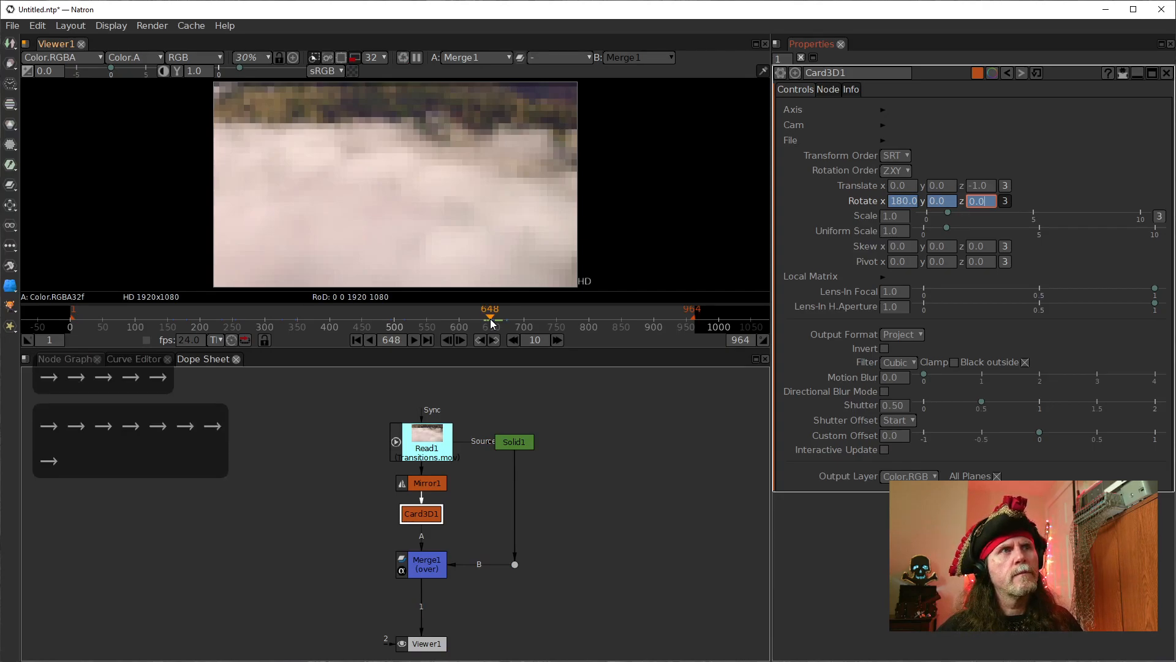
pyautogui.press('Right')
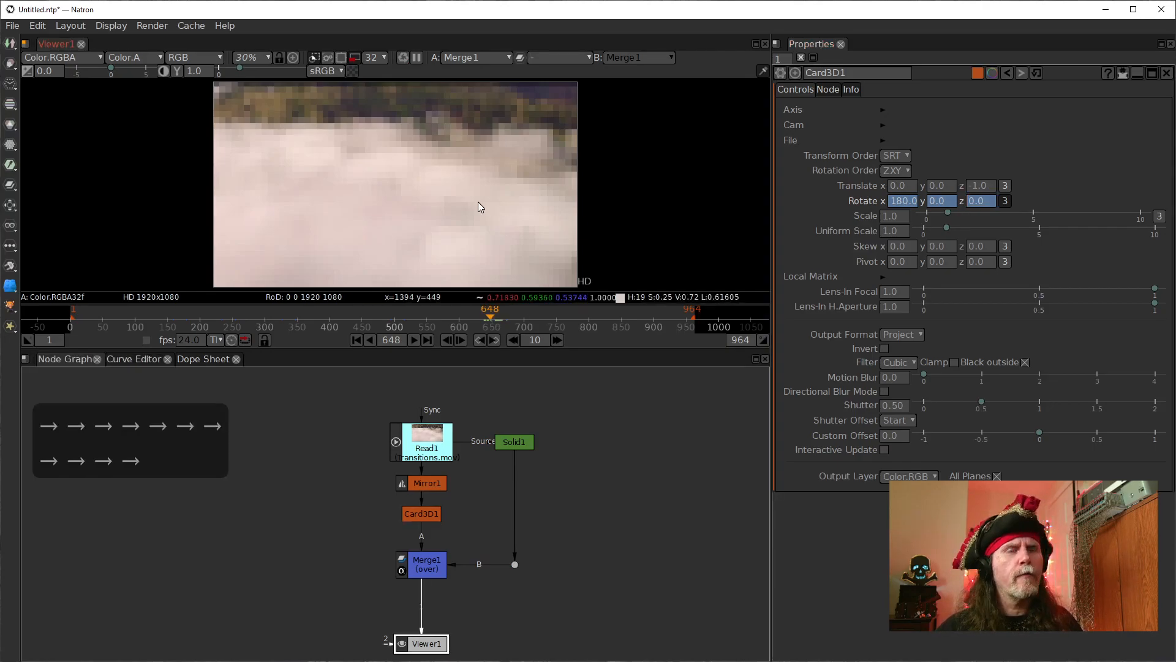
pyautogui.press('Right')
pyautogui.press('Right')
pyautogui.press('Right')
pyautogui.press('Right')
pyautogui.press('Right')
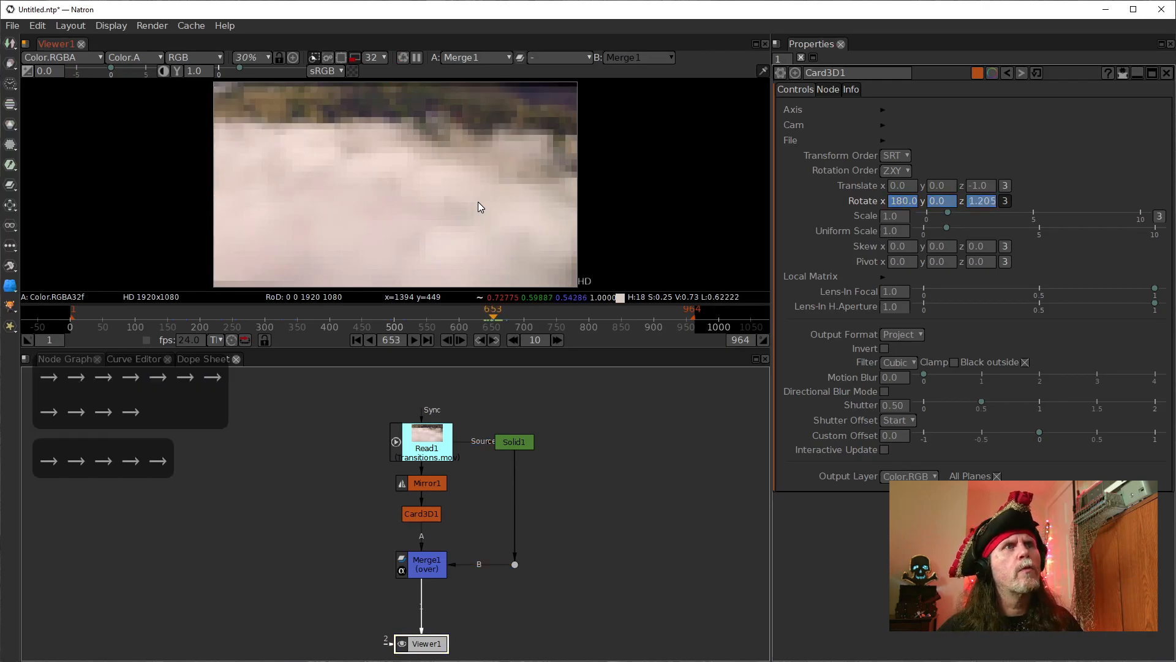
pyautogui.press('Right')
pyautogui.press('Right')
pyautogui.press('Right')
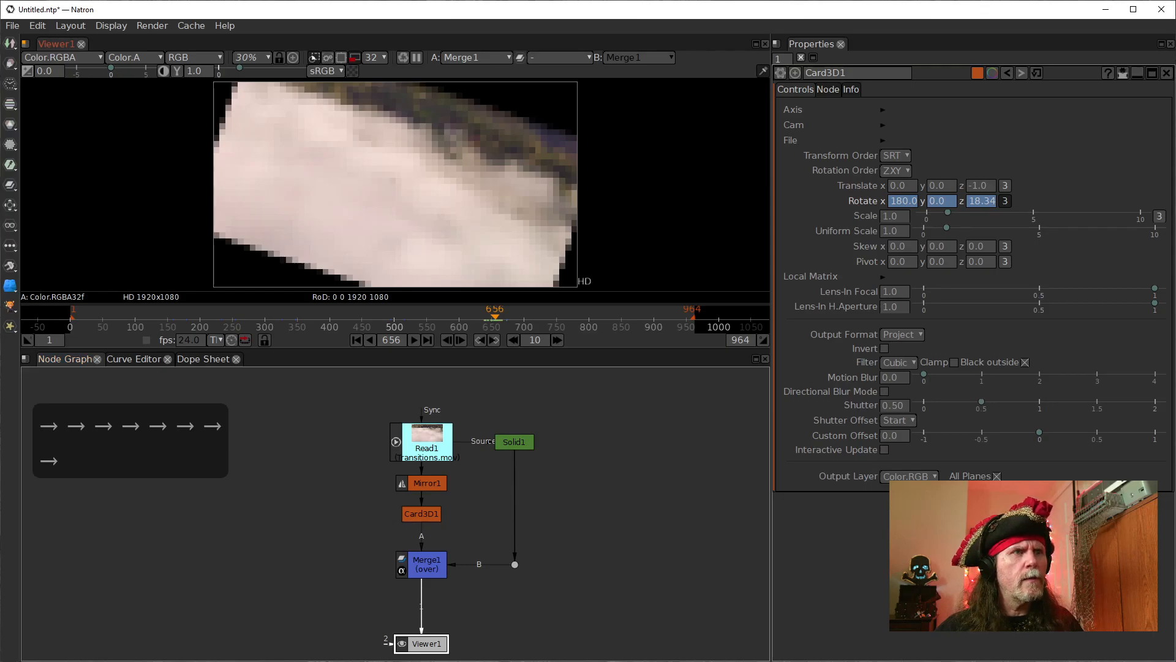
# - Switch to mrViewer, advance Transition_final_live.mp4 to frame 656 to compare the rotation, and return to Natron
pyautogui.hotkey('alt', 'Tab')
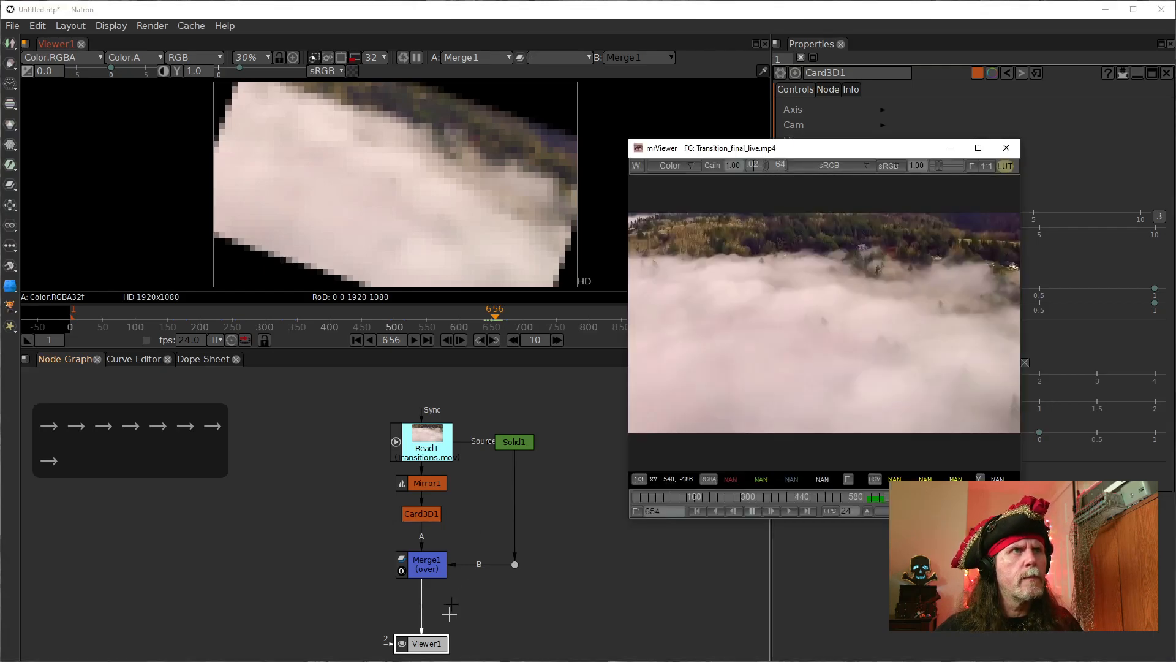
pyautogui.press('Right')
pyautogui.press('Right')
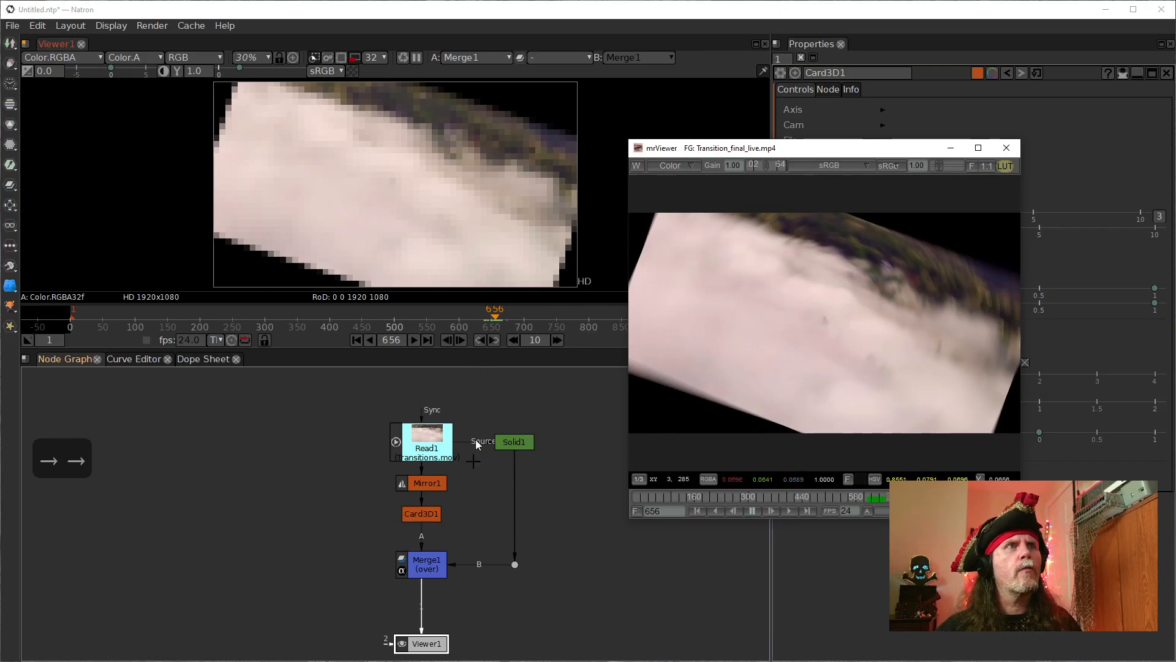
pyautogui.click(309, 485)
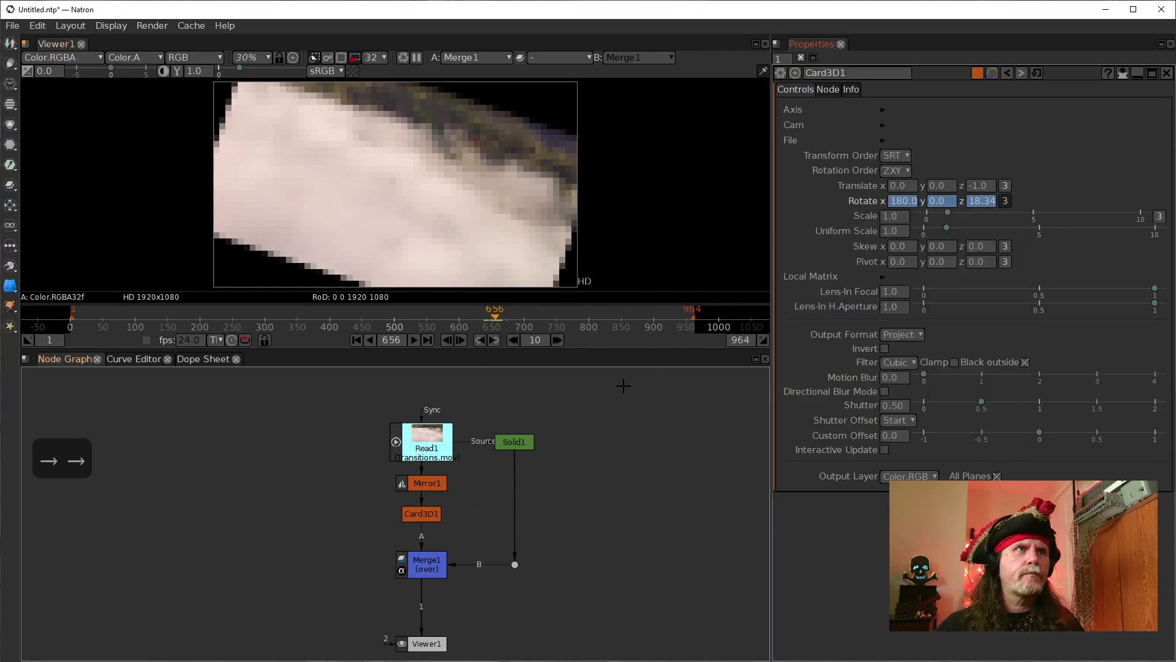
# - Turn off the viewer's proxy mode and set keyframes on Card3D1's Motion Blur and Shutter at frame 652
pyautogui.click(354, 59)
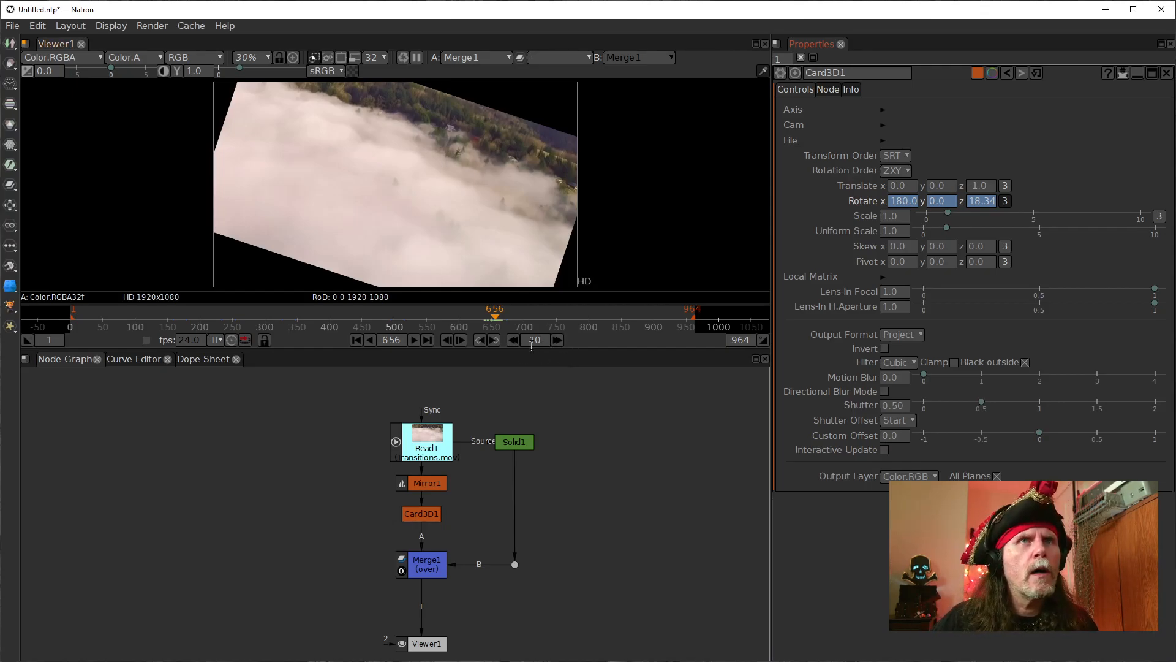
pyautogui.click(480, 340)
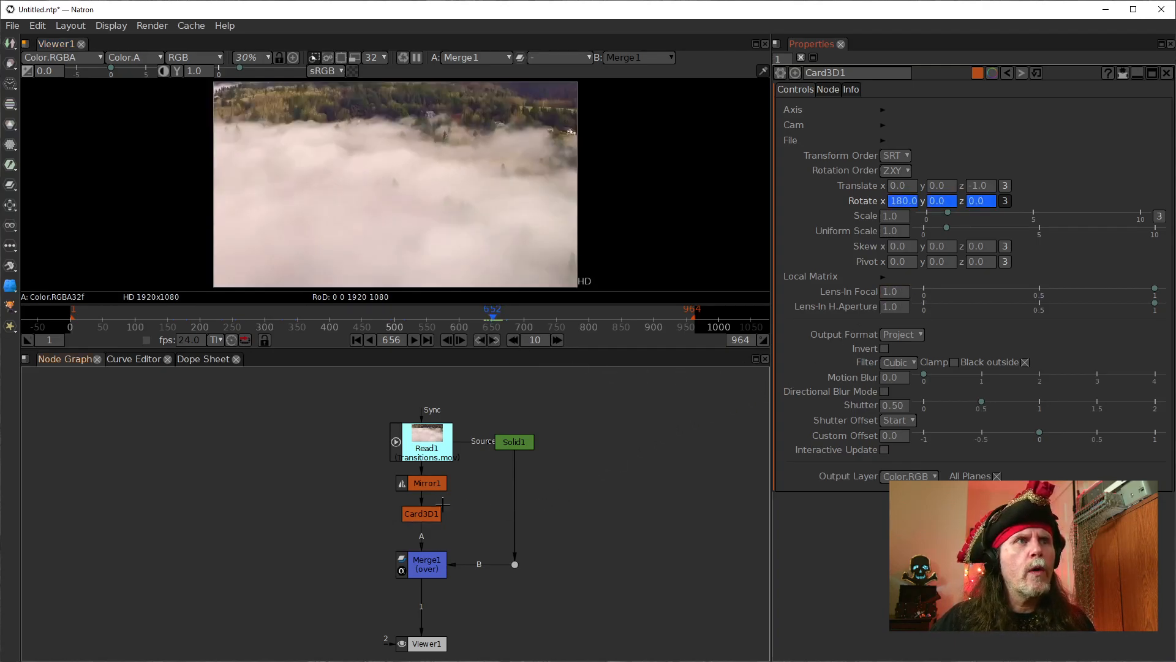
pyautogui.click(424, 516)
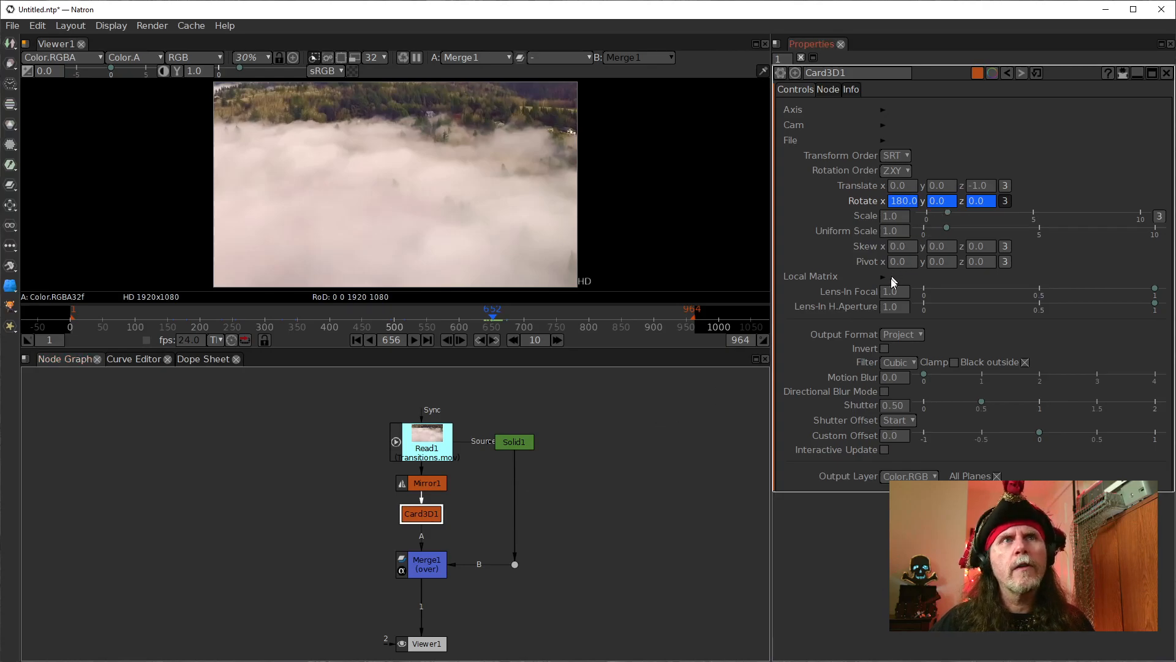
pyautogui.rightClick(901, 380)
pyautogui.click(913, 392)
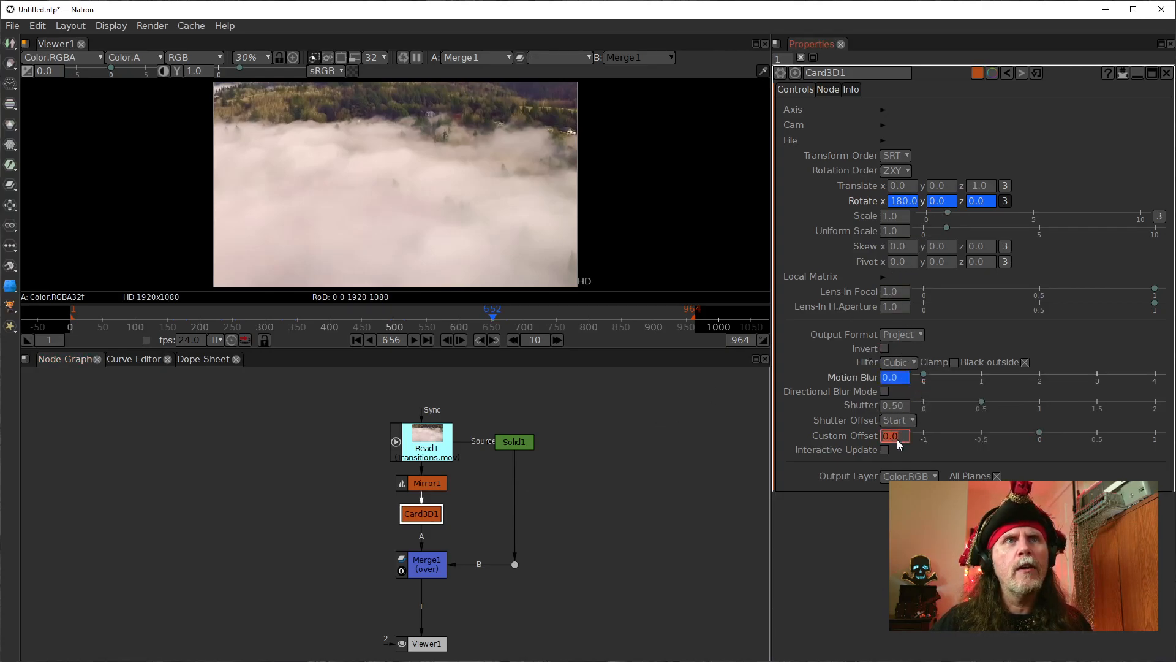
pyautogui.rightClick(896, 407)
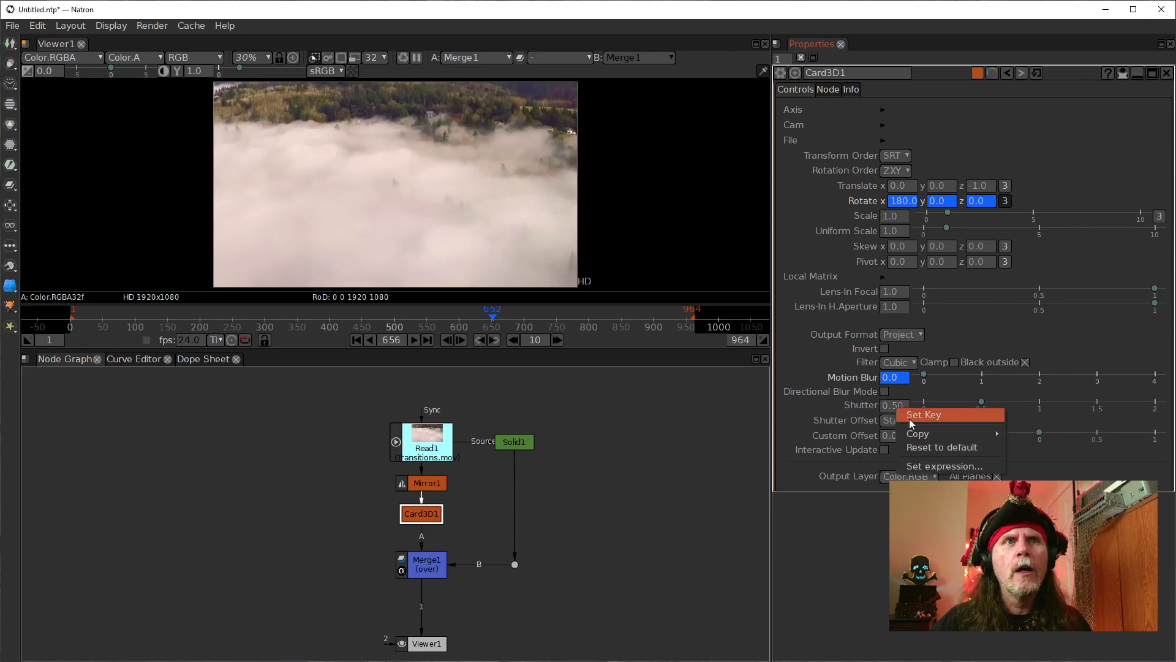
pyautogui.click(908, 417)
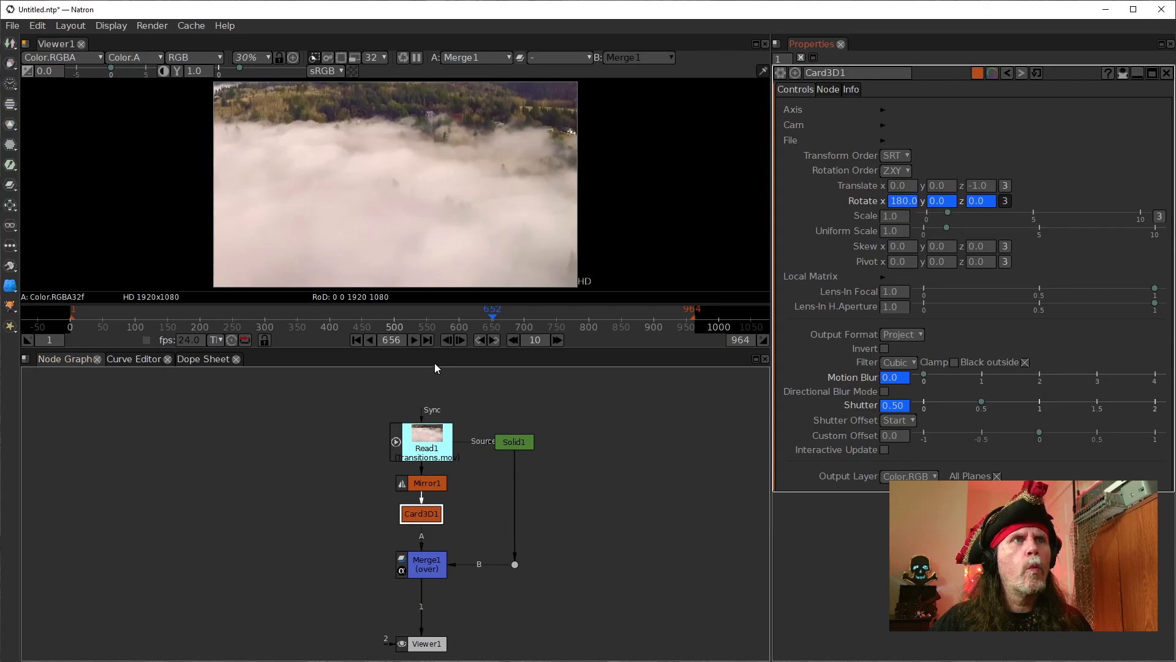
# - Set Card3D1's Shutter to 0.10 at frame 652
pyautogui.click(893, 407)
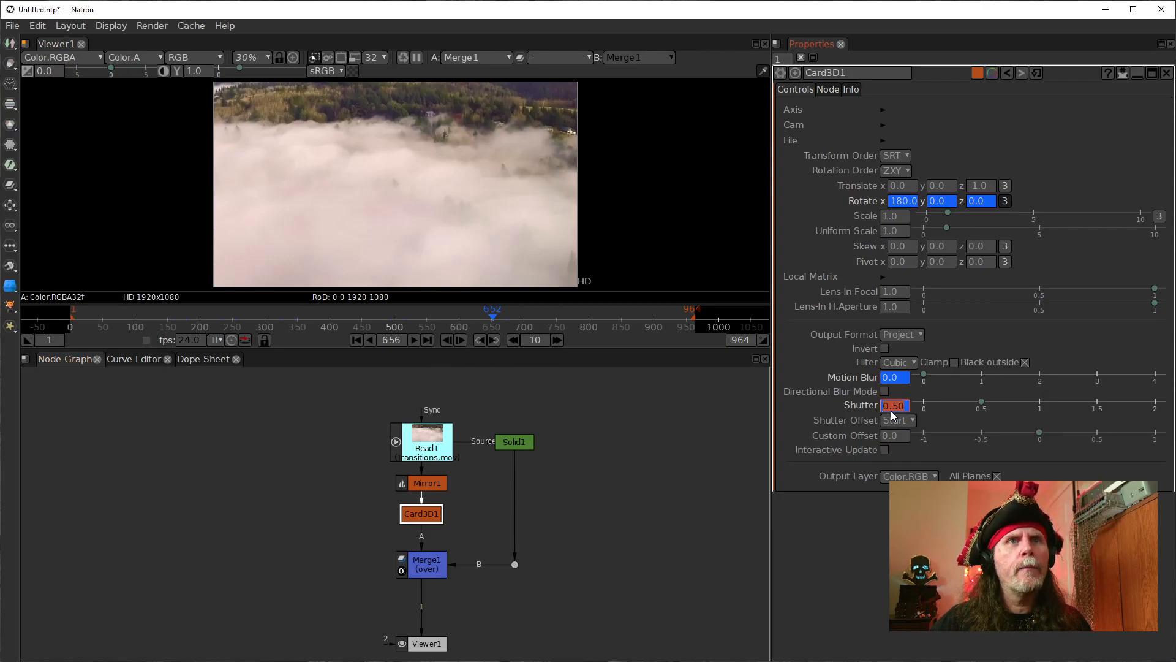
pyautogui.click(893, 408)
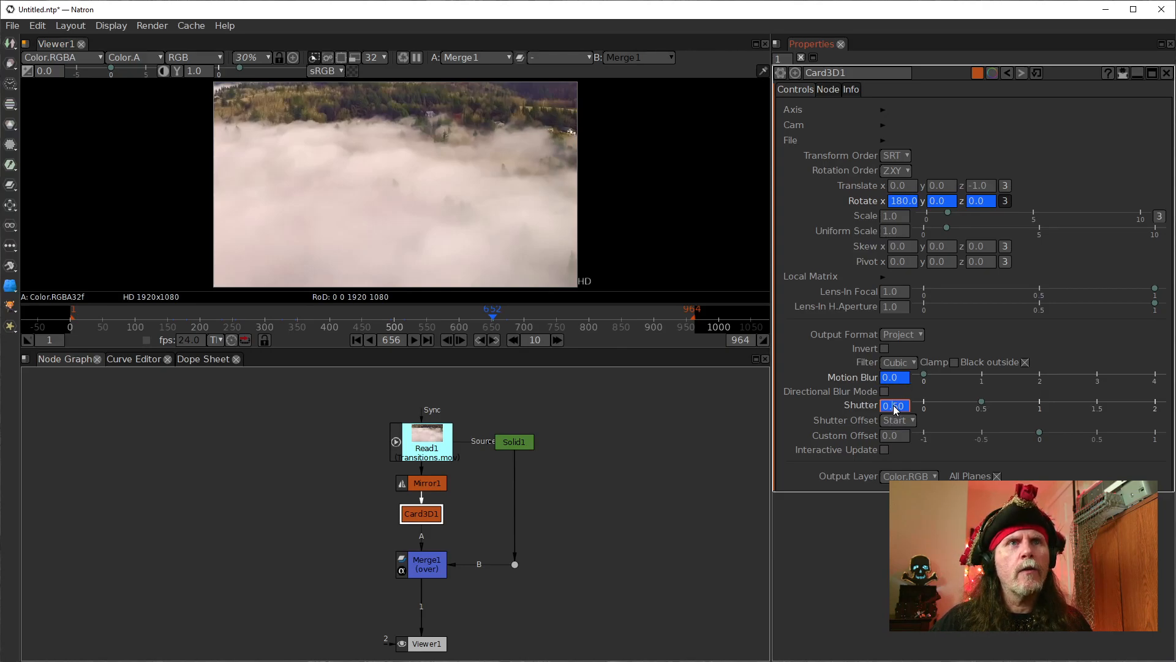
pyautogui.write('0.2')
pyautogui.press('Return')
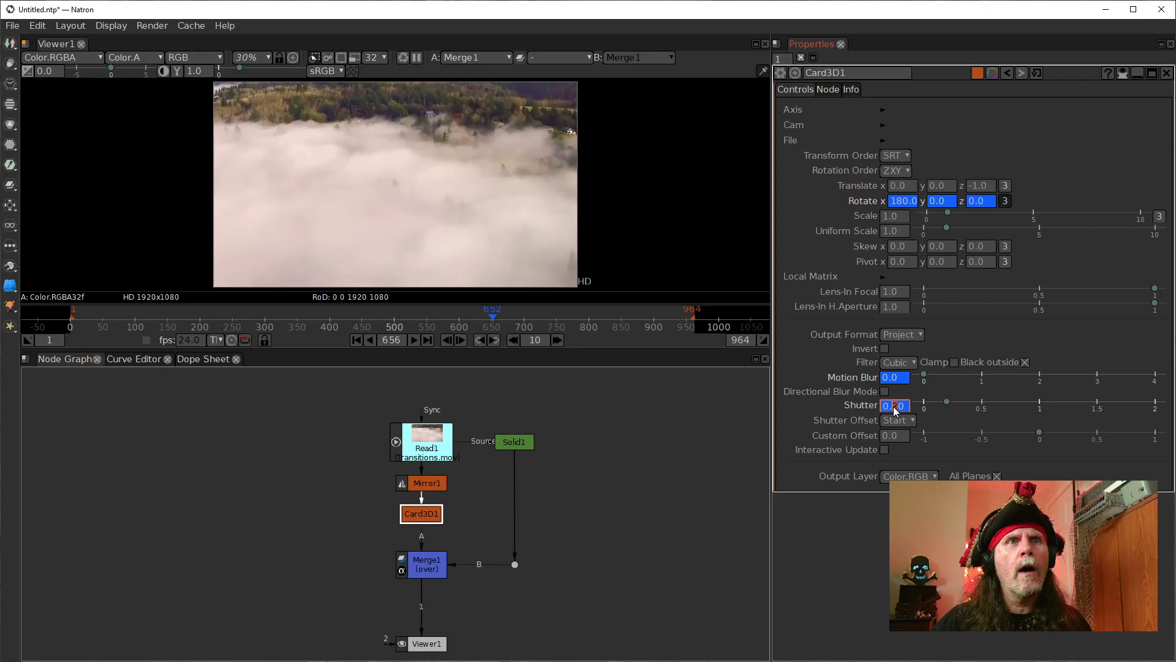
pyautogui.scroll(-1, 893, 409)
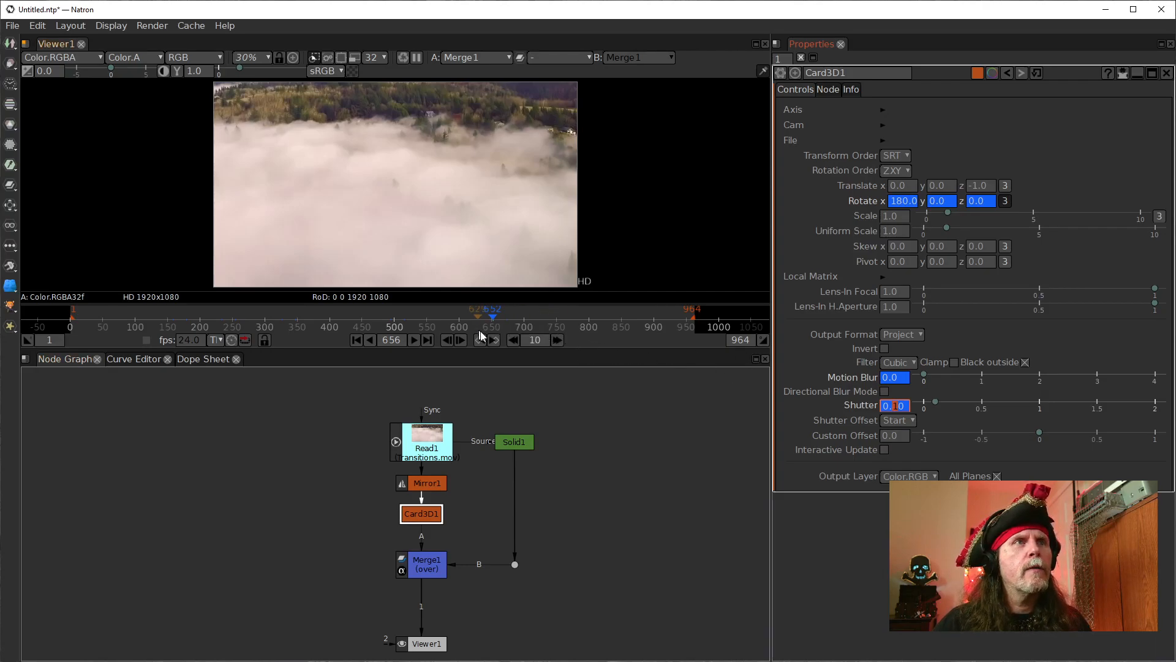
# - Keyframe Card3D1's Motion Blur at 0.0 on frame 651 and 1.0 on frame 652, and check both frames
pyautogui.click(444, 341)
pyautogui.click(882, 379)
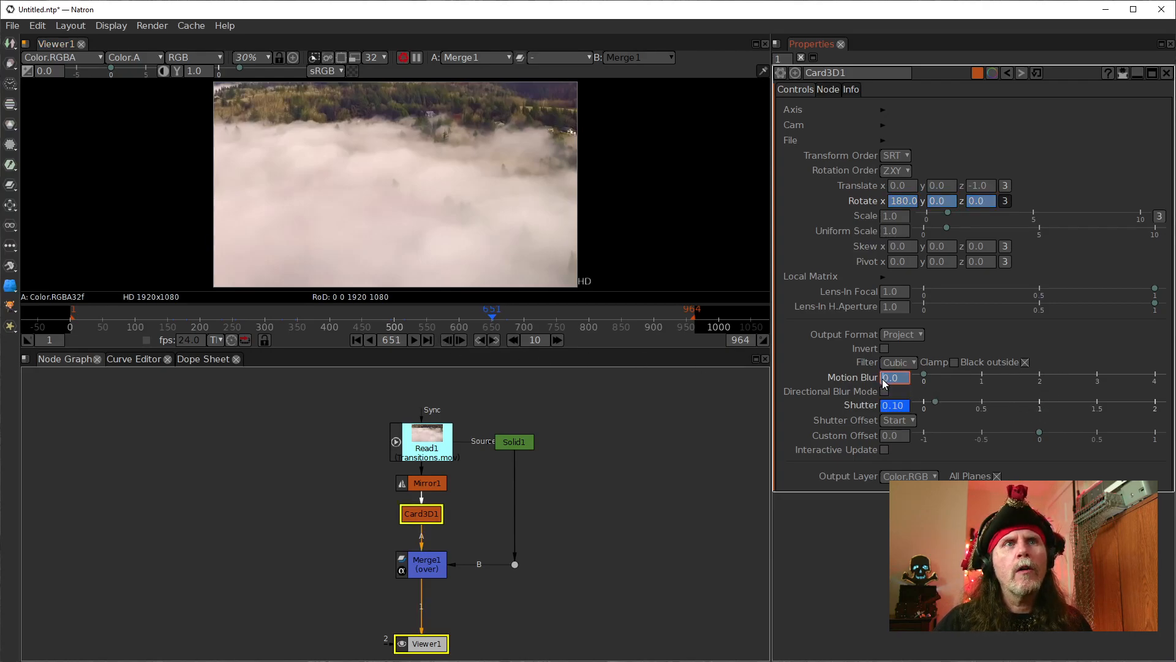
pyautogui.doubleClick(882, 378)
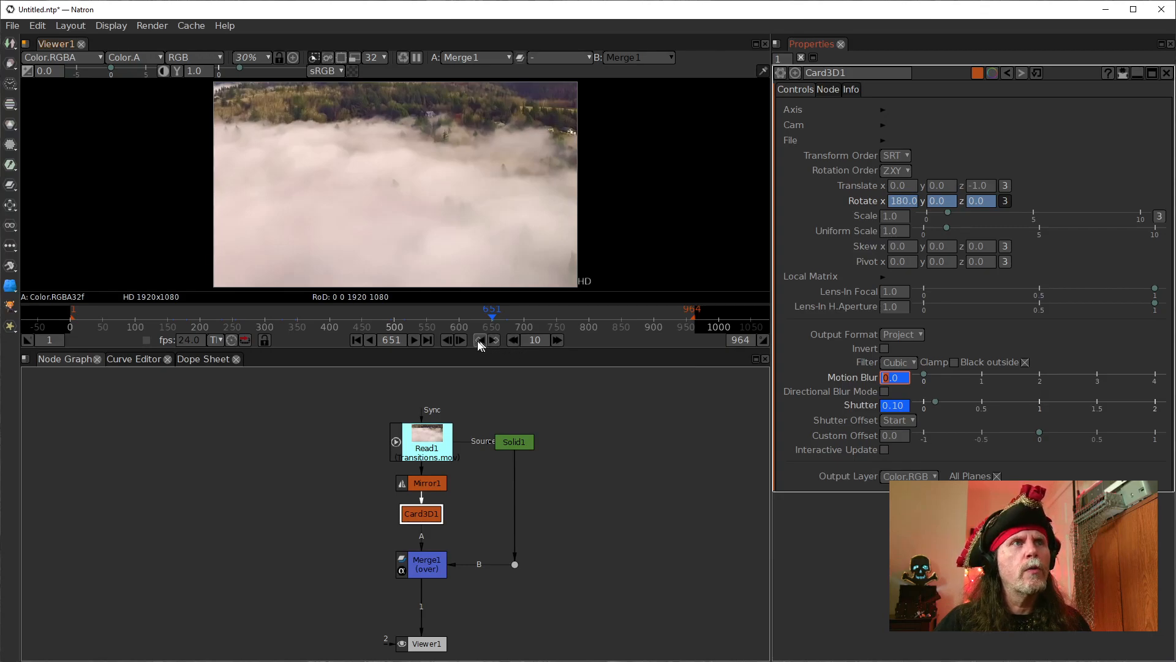
pyautogui.click(461, 340)
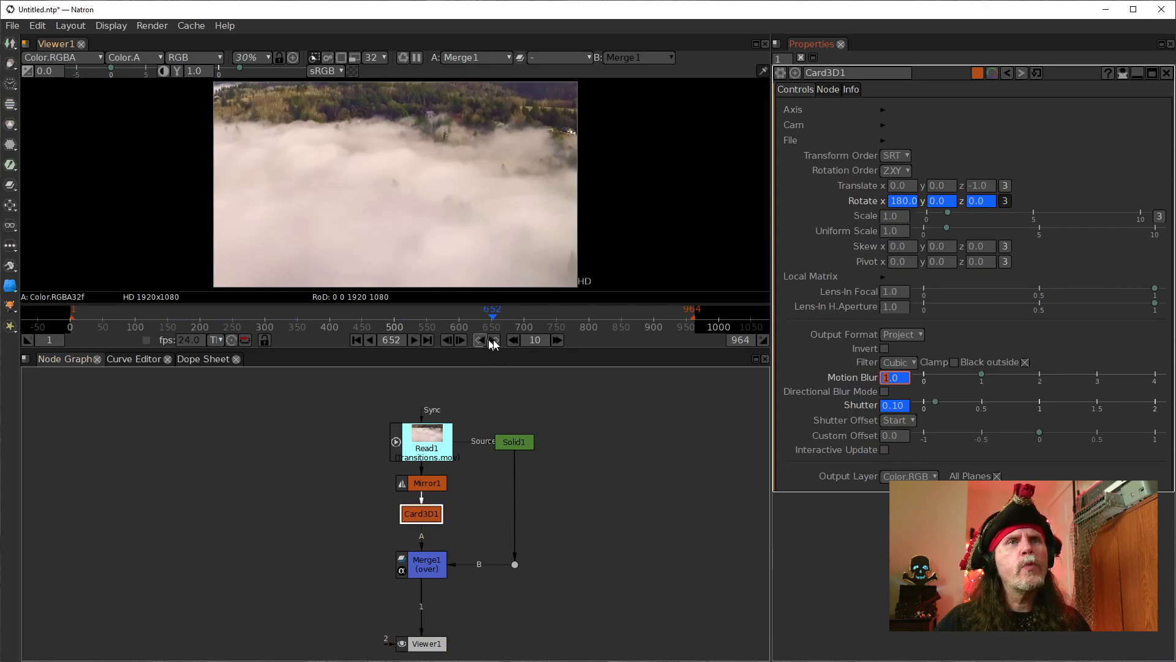
pyautogui.click(449, 339)
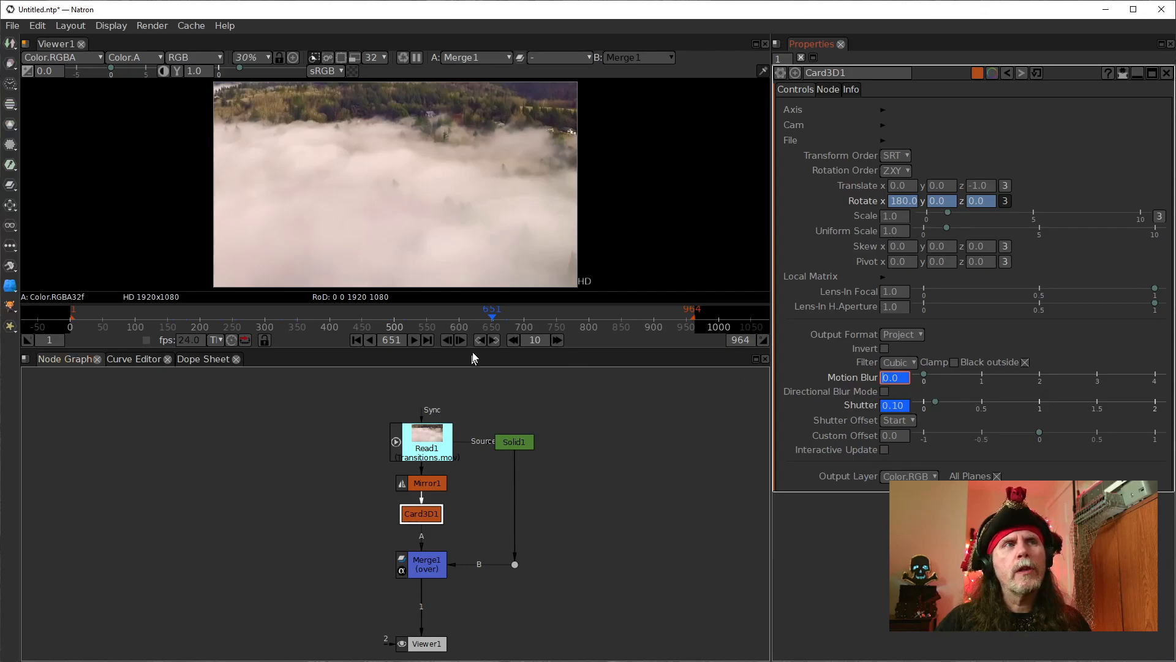
pyautogui.click(463, 340)
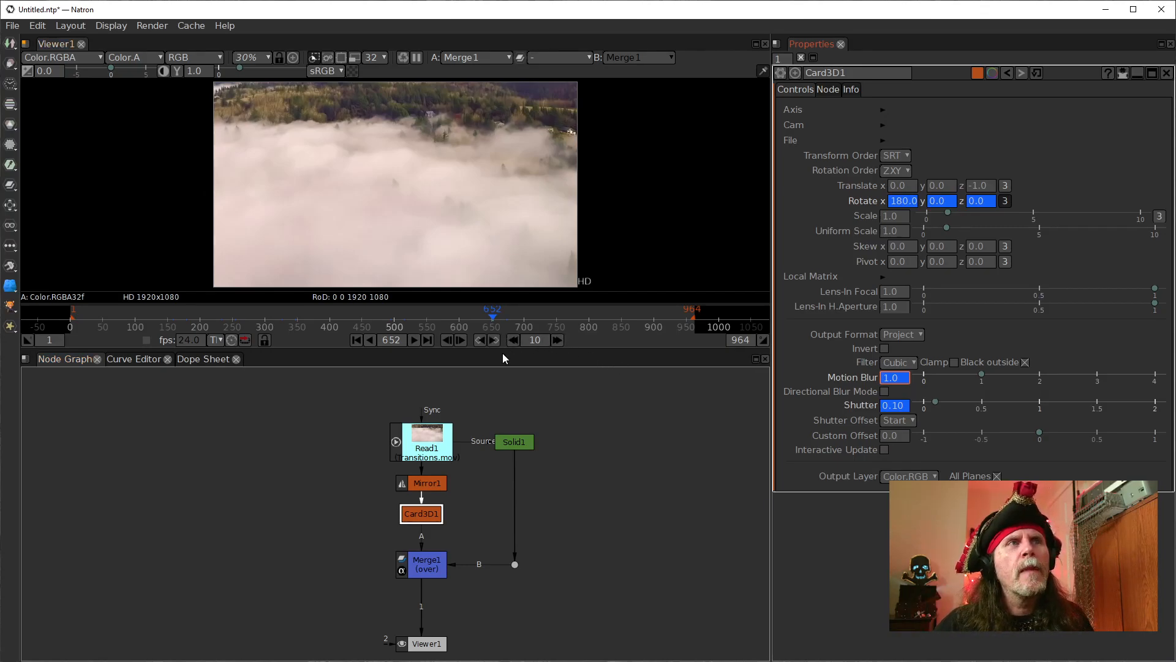
# - Go to frame 673 and keyframe Card3D1's Motion Blur at 1.0 and Shutter at 0.10
pyautogui.click(558, 340)
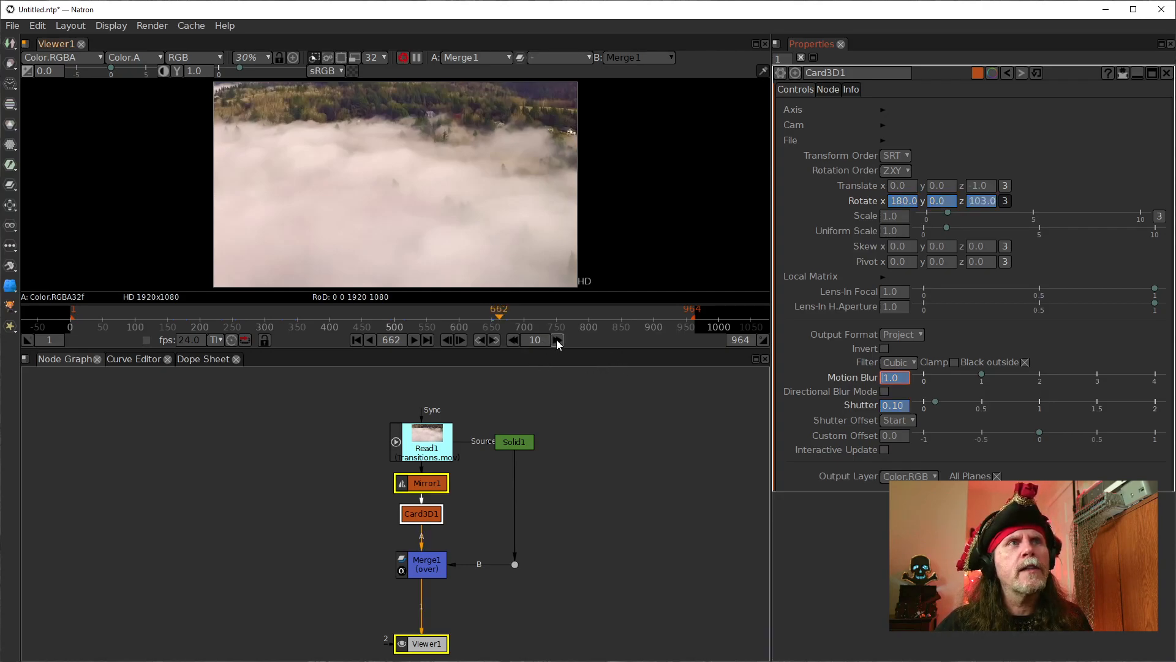
pyautogui.click(461, 340)
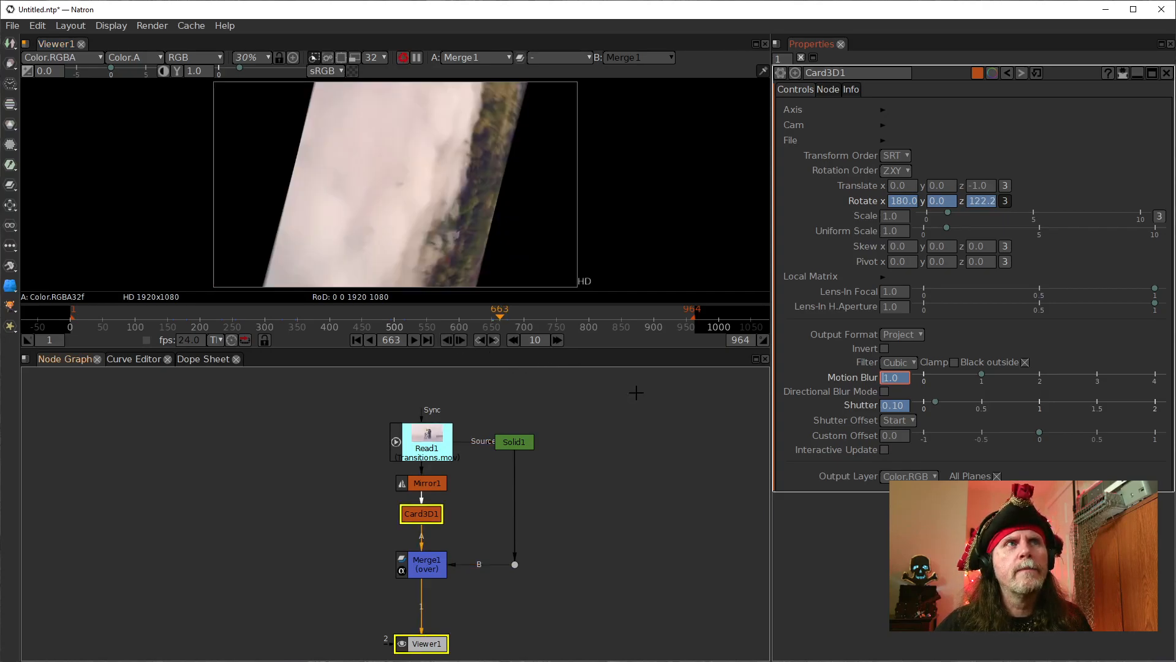
pyautogui.click(557, 341)
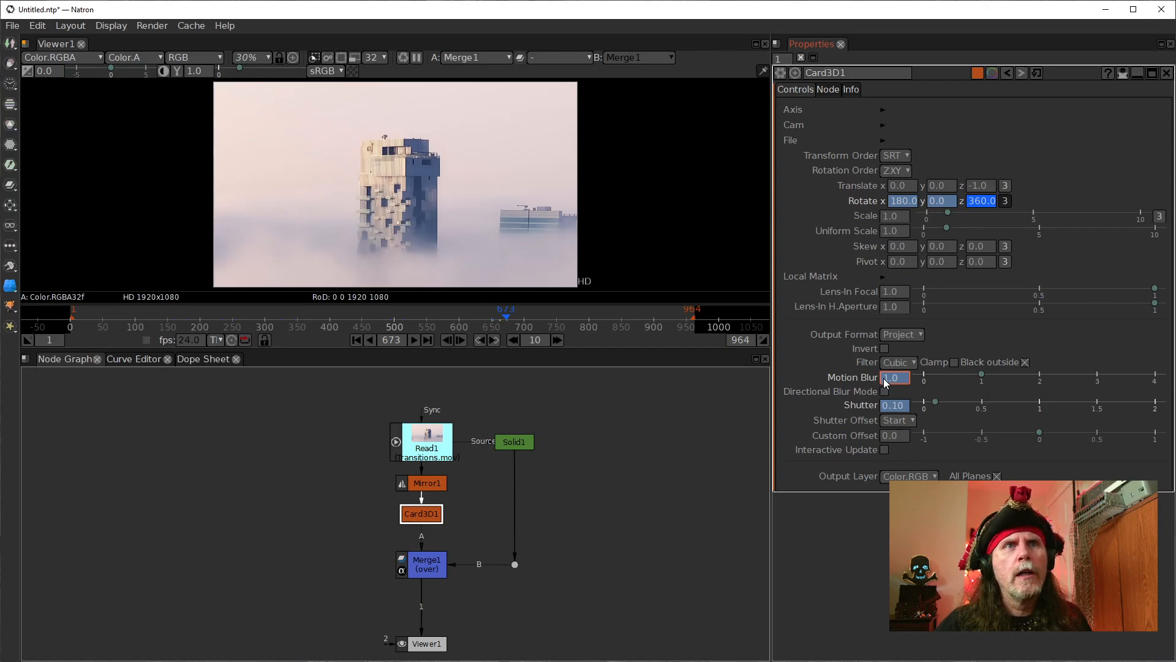
pyautogui.scroll(-1, 885, 381)
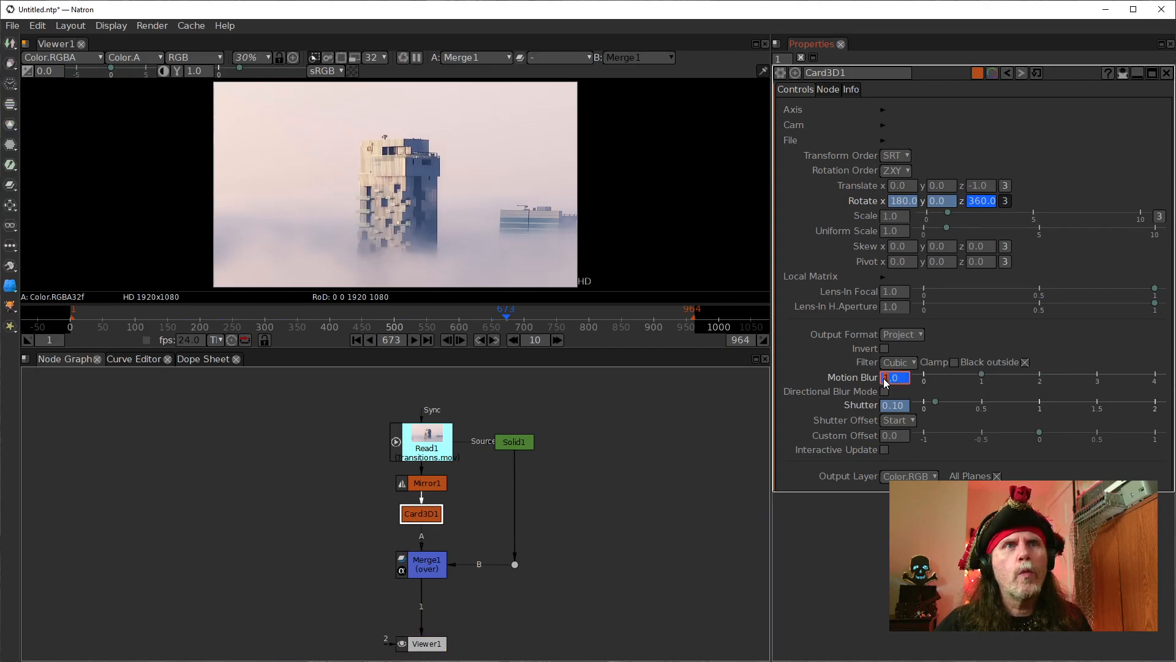
pyautogui.click(893, 412)
pyautogui.scroll(1, 892, 410)
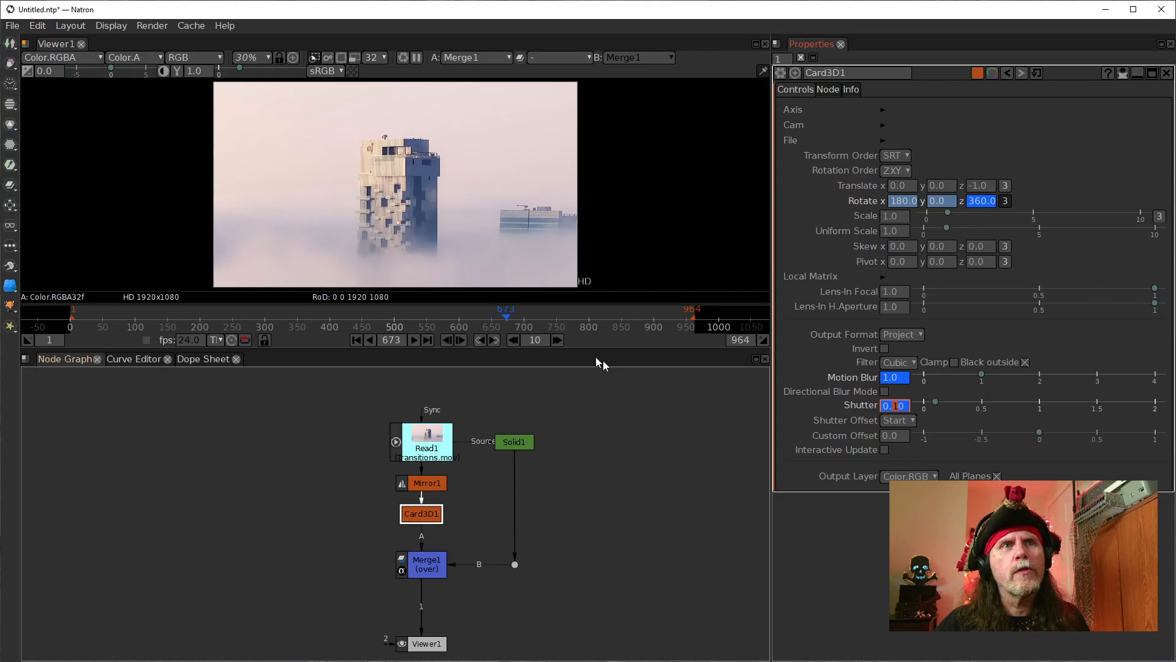
# - Set Card3D1's Motion Blur to 0.0 at frame 674
pyautogui.click(461, 341)
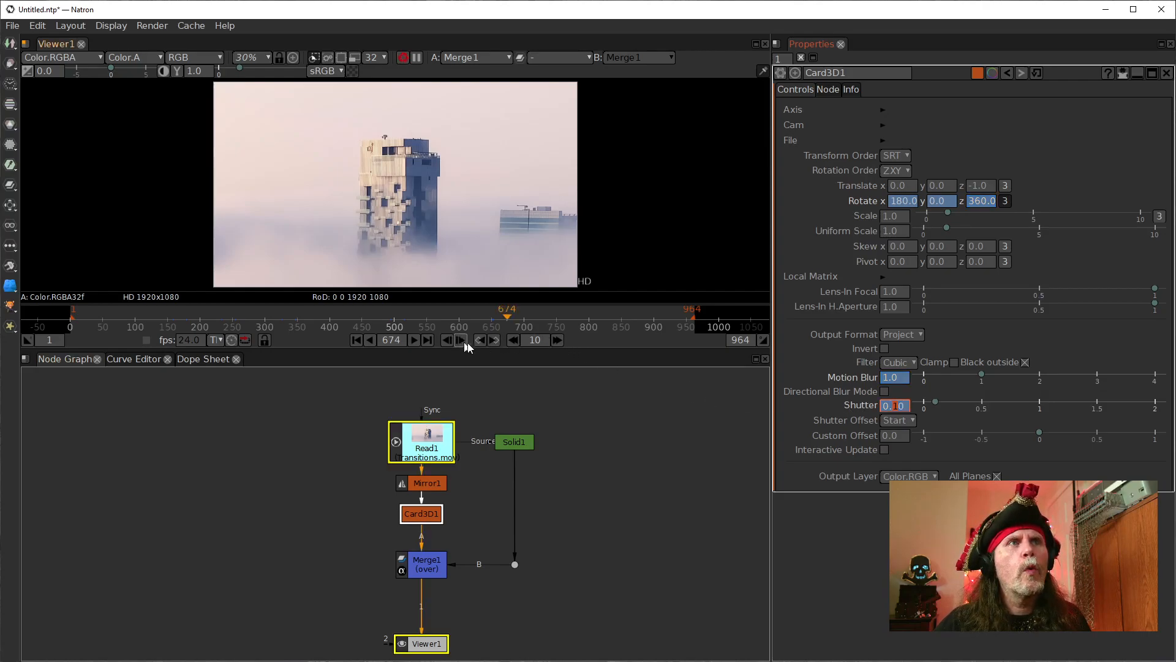
pyautogui.click(881, 376)
pyautogui.scroll(-1, 881, 377)
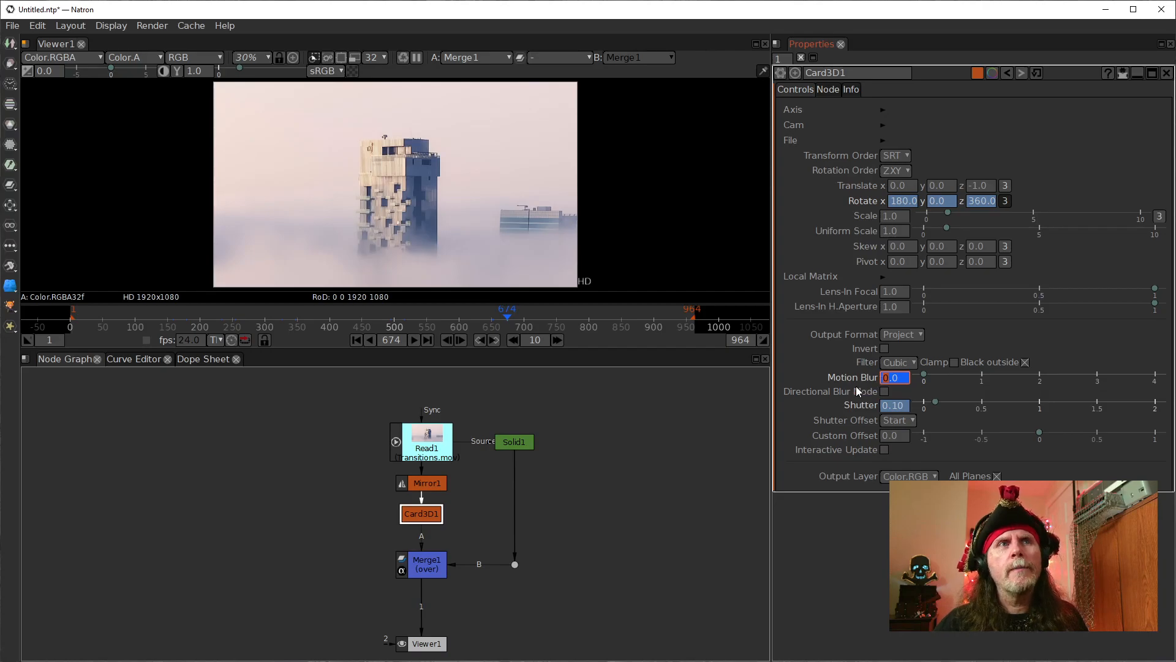
# - Inspect Card3D1's Motion Blur and Shutter curves in the Curve Editor, framed together and shown separately
pyautogui.click(131, 355)
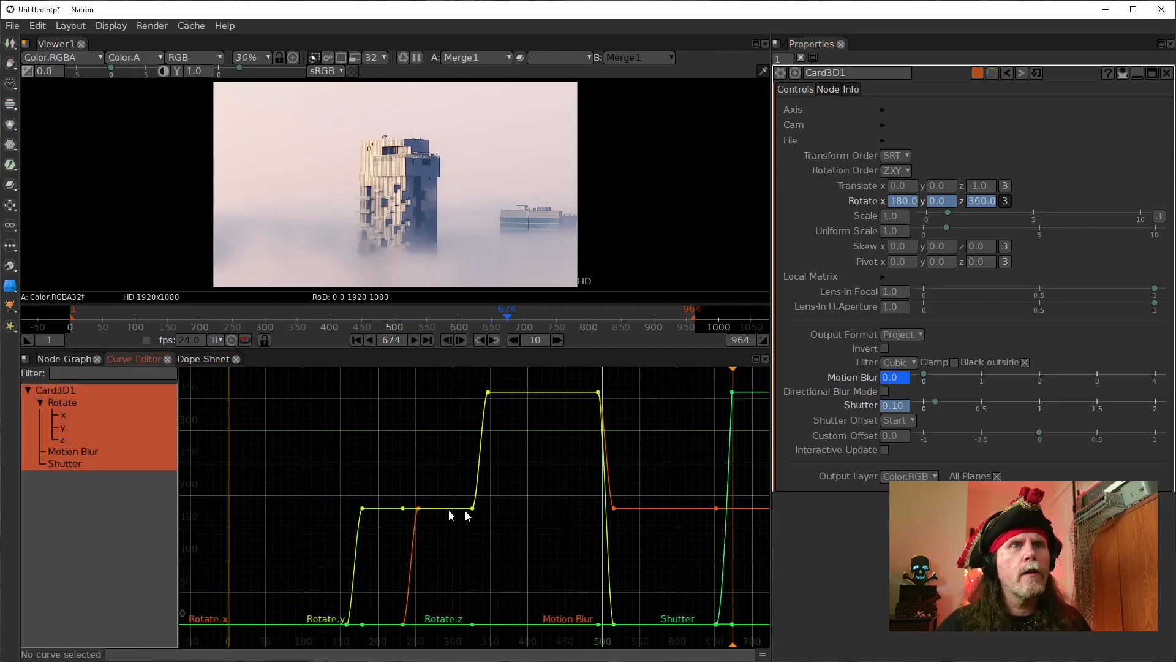
pyautogui.click(79, 453)
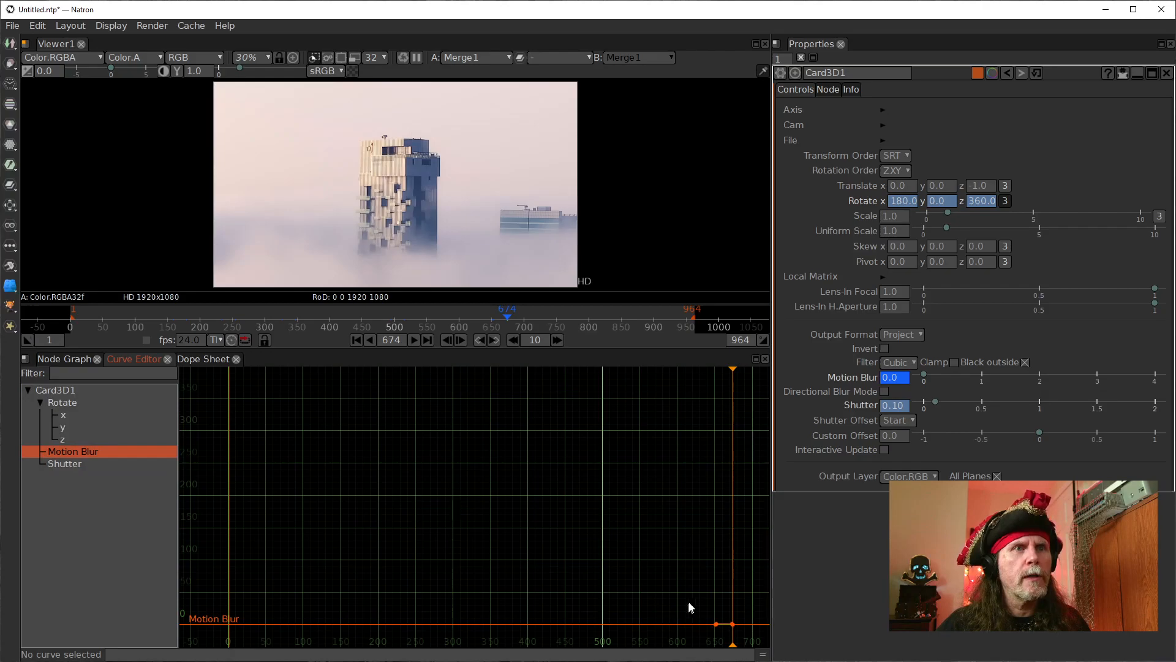
pyautogui.keyDown('shift'); pyautogui.click(68, 462); pyautogui.keyUp('shift')
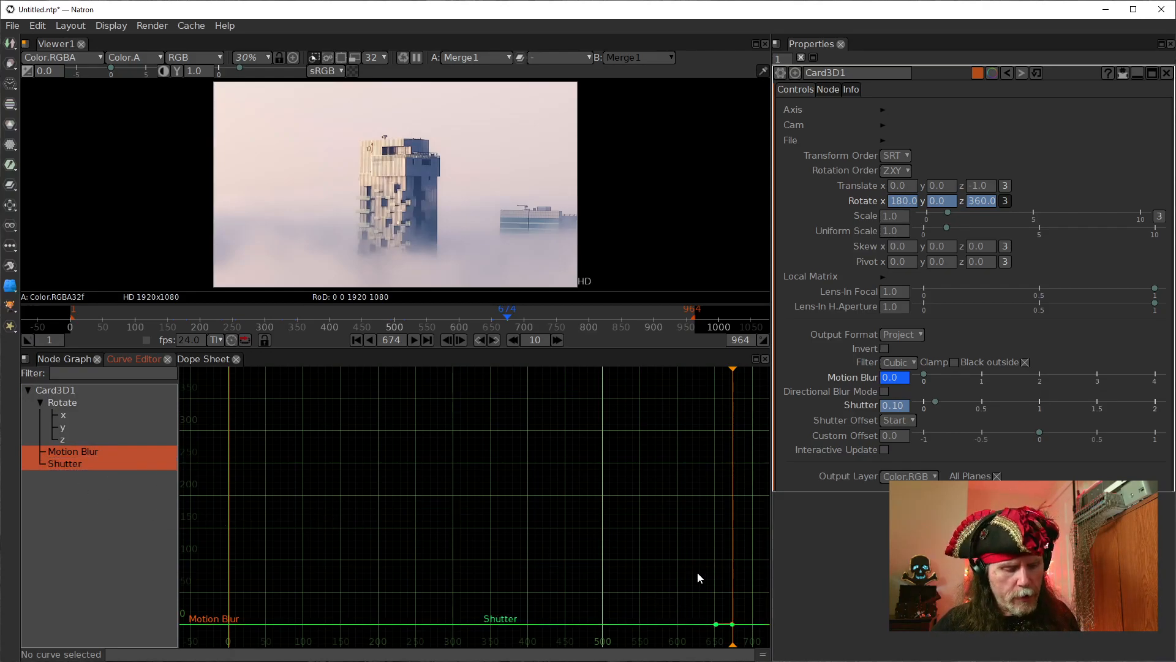
pyautogui.press('f')
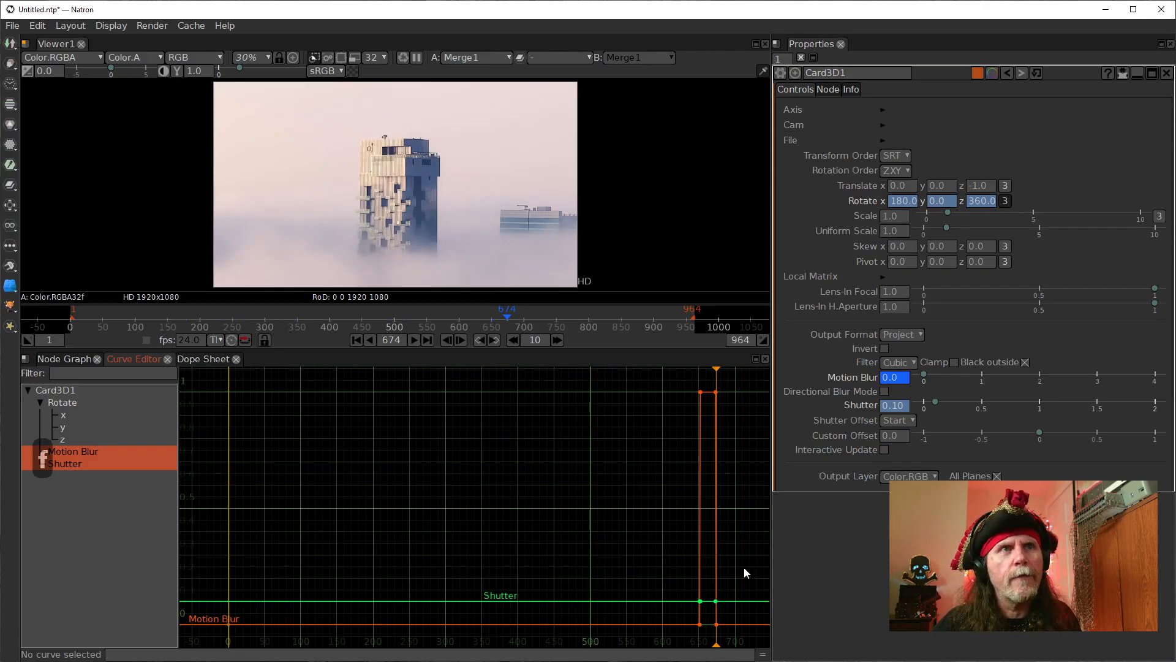
pyautogui.click(79, 454)
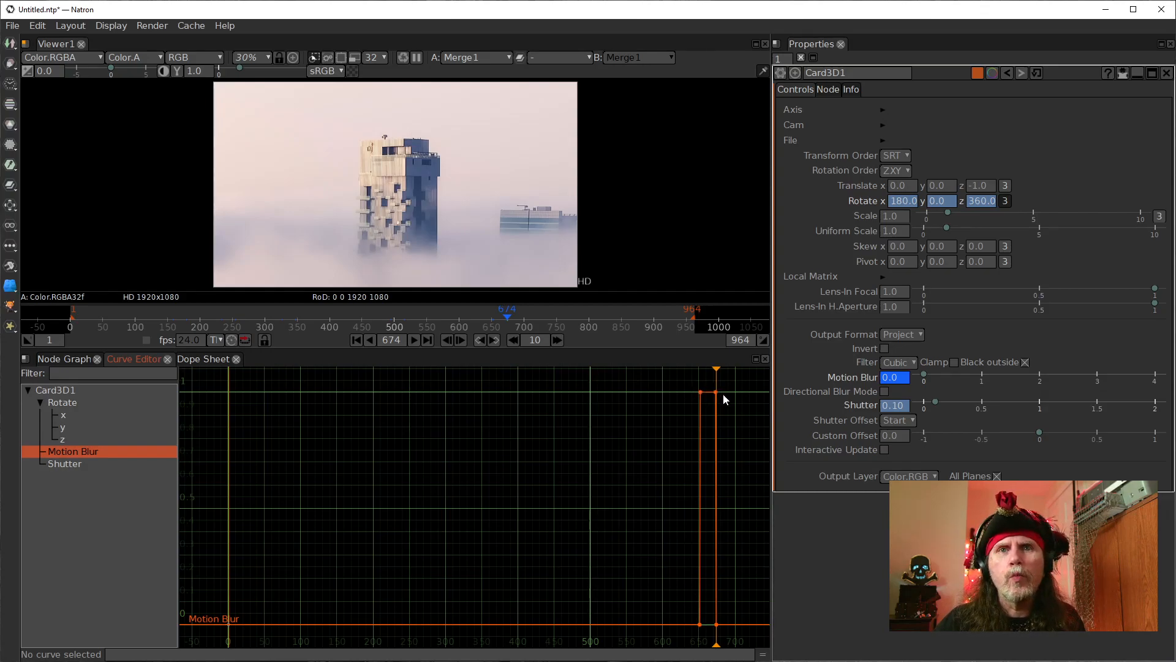
pyautogui.click(79, 465)
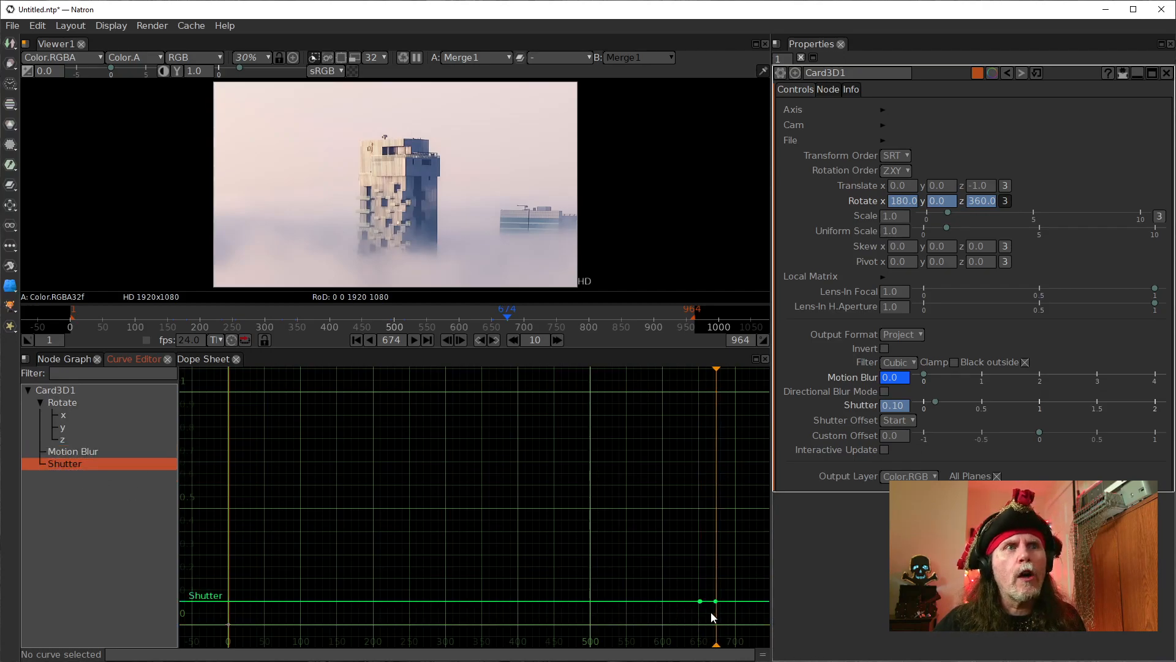
# - Return to the node graph and compare Card3D1's keyframed values at frames 673 and 674
pyautogui.click(53, 359)
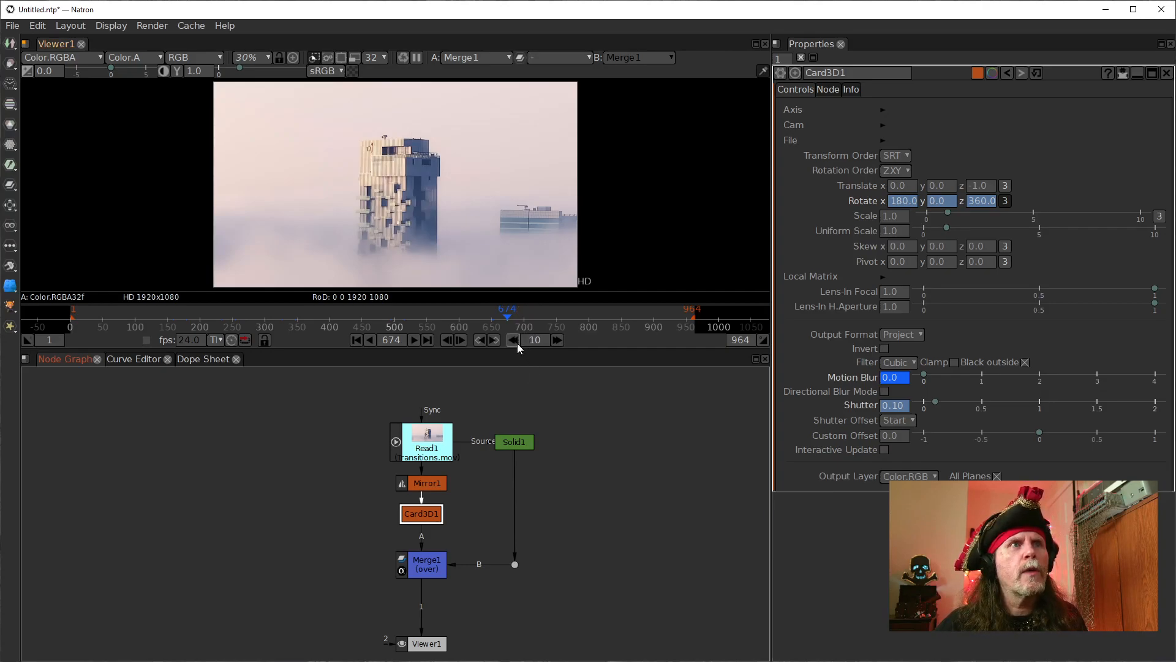
pyautogui.click(450, 337)
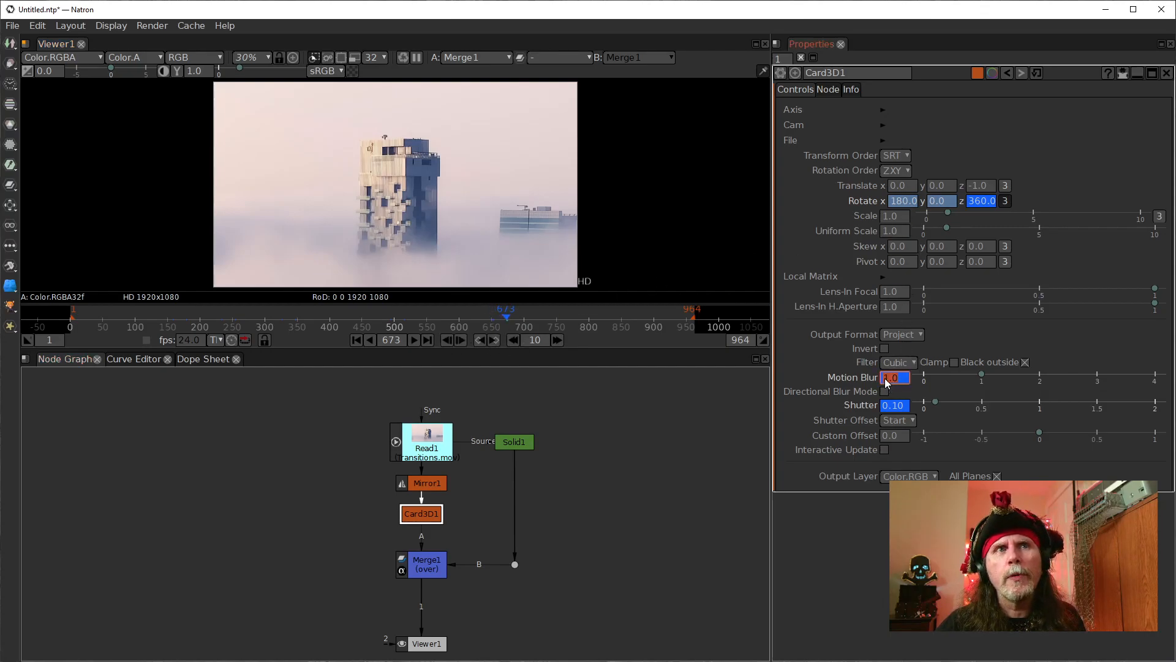
pyautogui.click(462, 340)
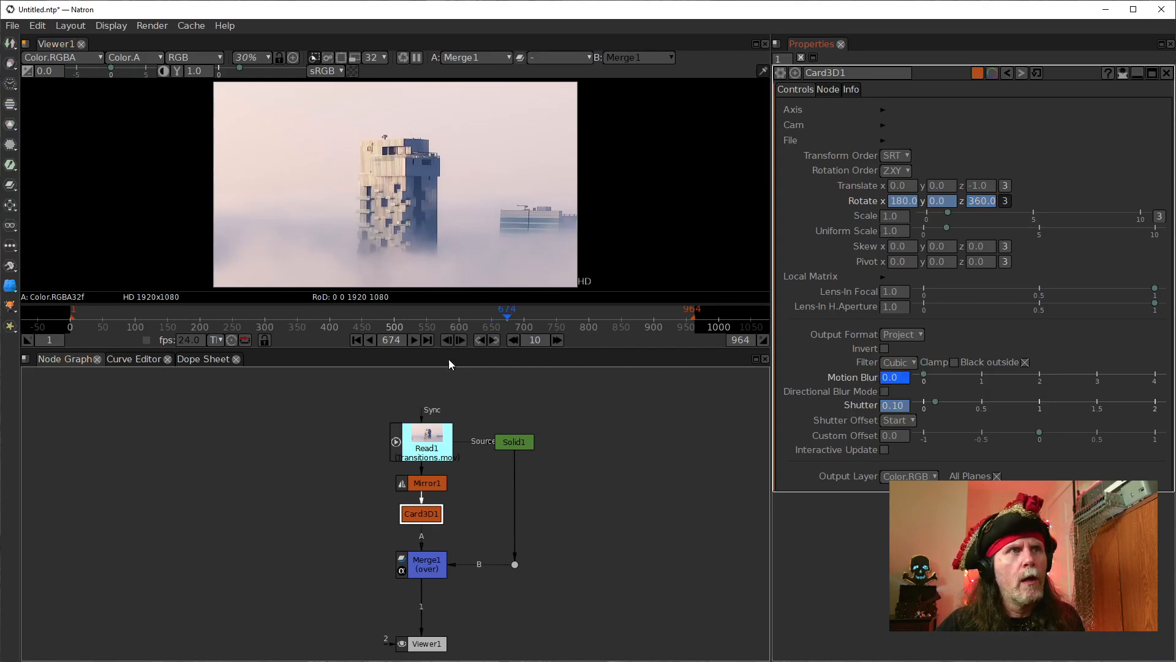
pyautogui.click(449, 340)
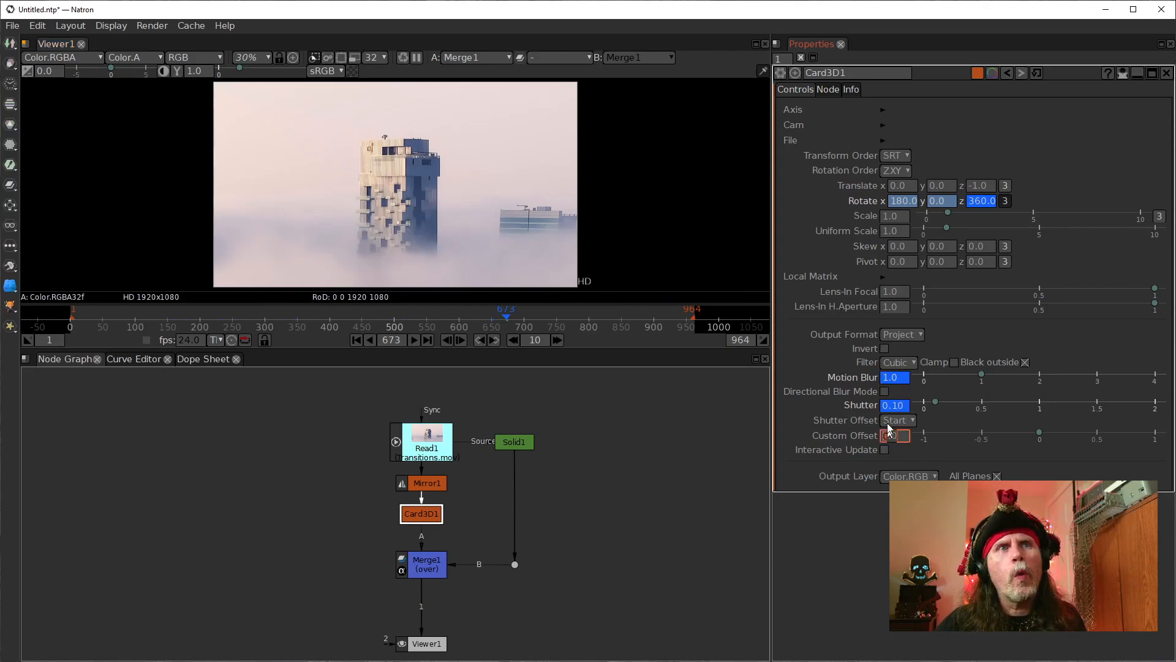
# - Go back 10 frames to frame 663 and keyframe Card3D1's Shutter at 1
pyautogui.click(514, 342)
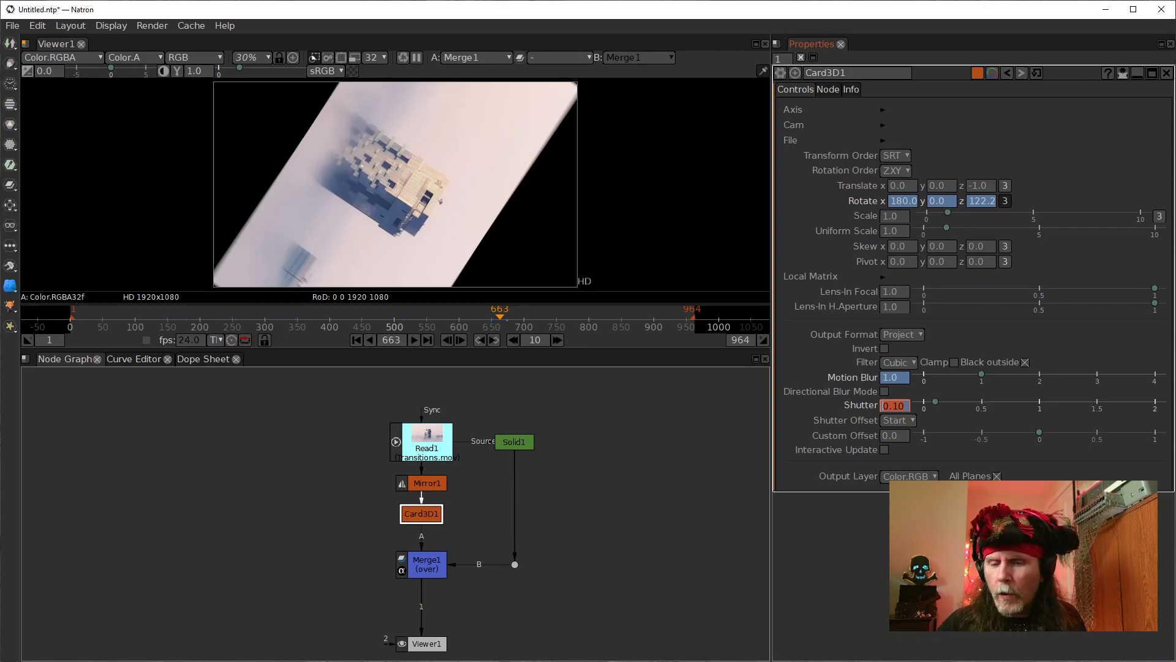
pyautogui.write('1')
pyautogui.press('Return')
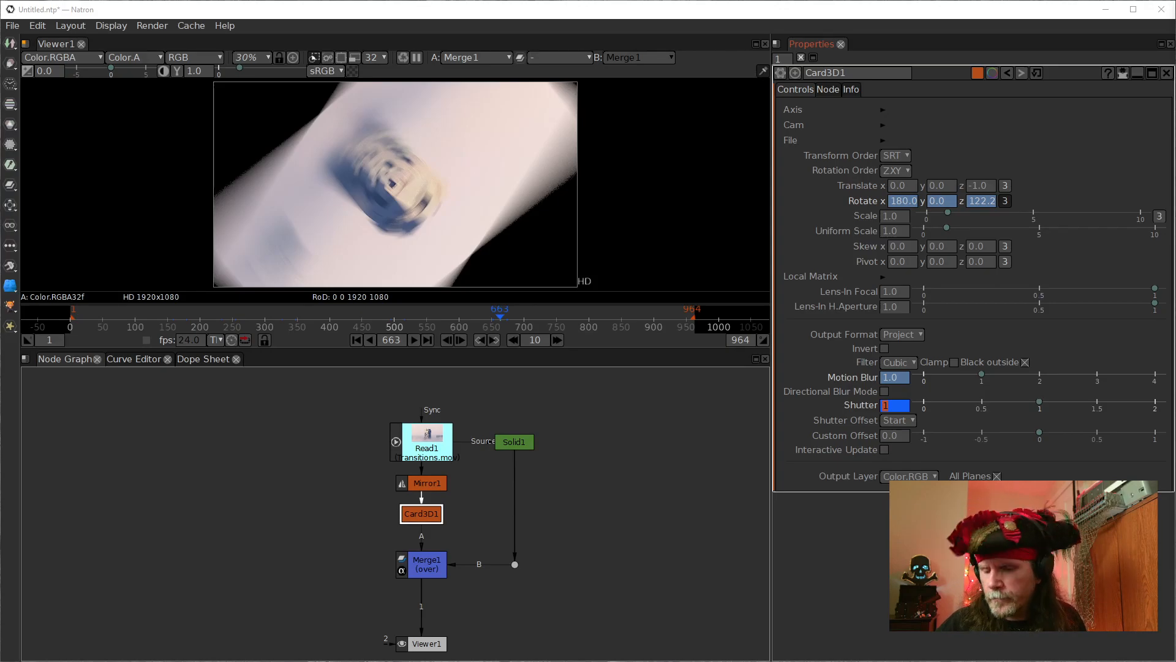
pyautogui.press('6')
pyautogui.press('6')
pyautogui.press('3')
pyautogui.press('Return')
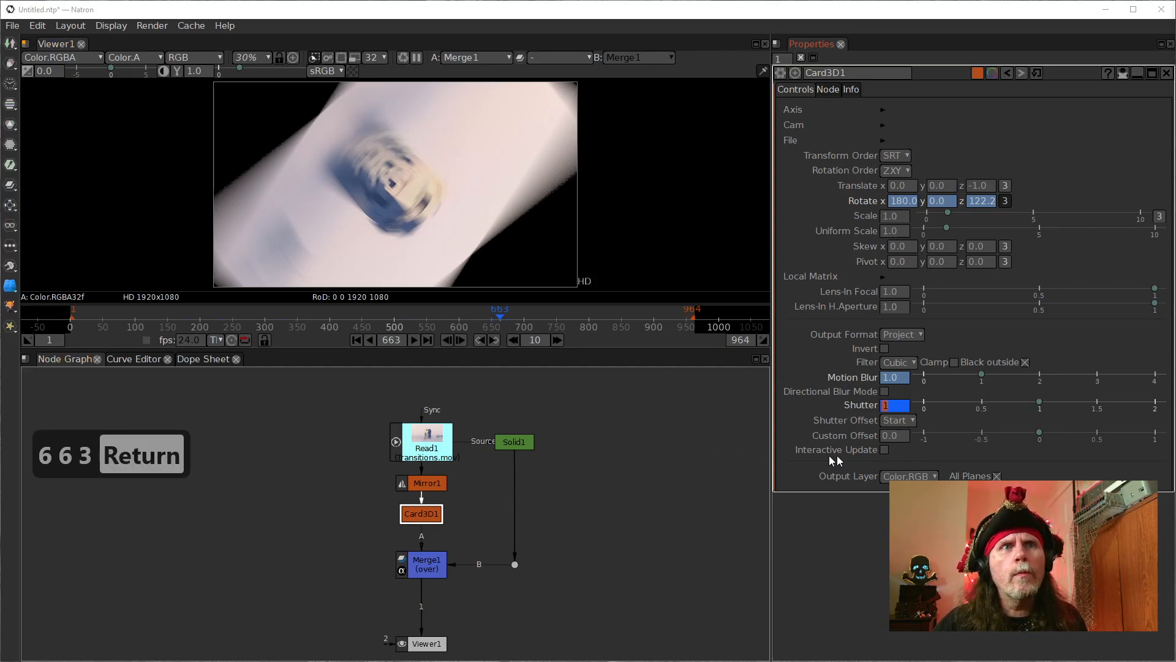
# - Raise Card3D1's Shutter at frame 663 to 2 and check the blur in the viewer
pyautogui.click(891, 410)
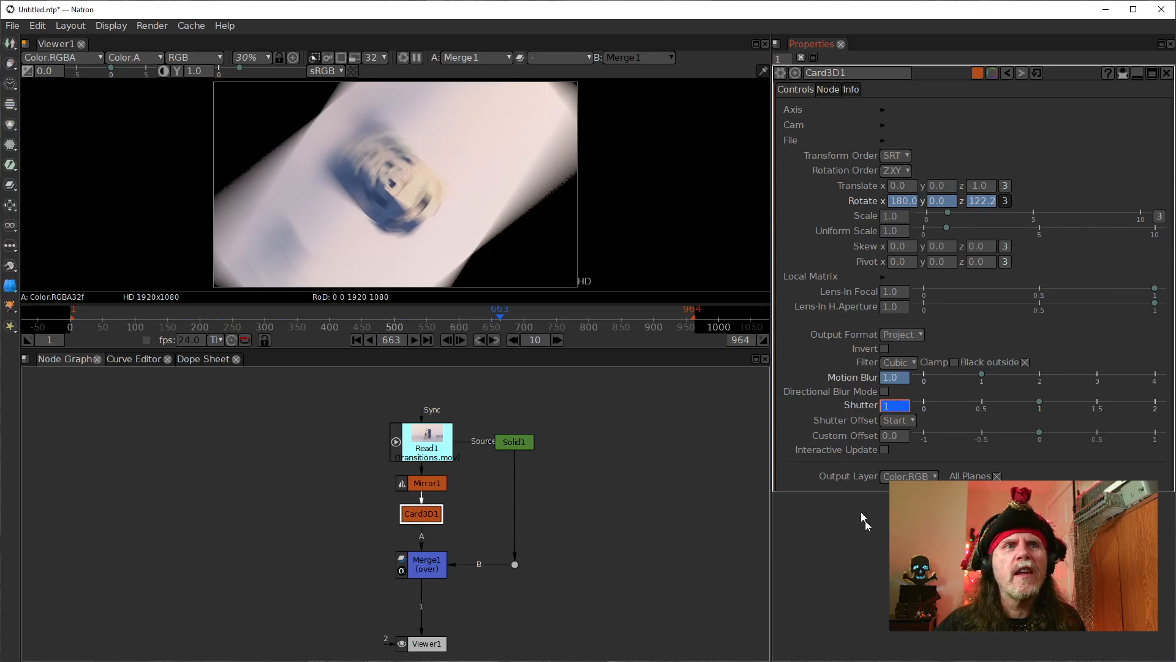
pyautogui.write('2')
pyautogui.press('Return')
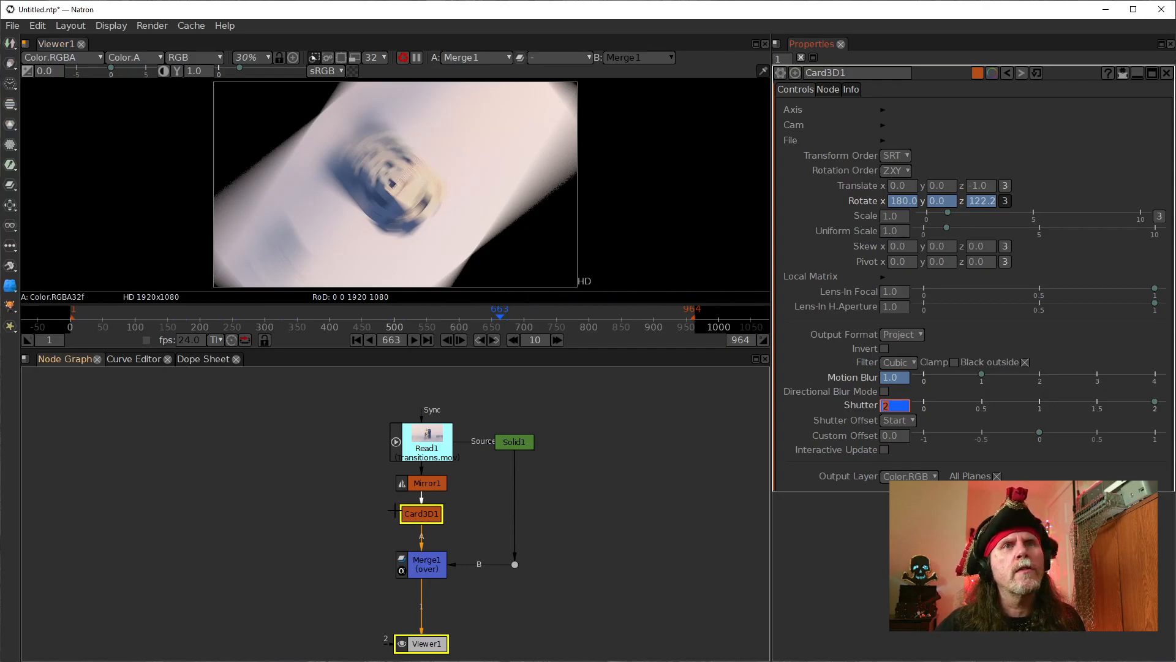
pyautogui.click(586, 534)
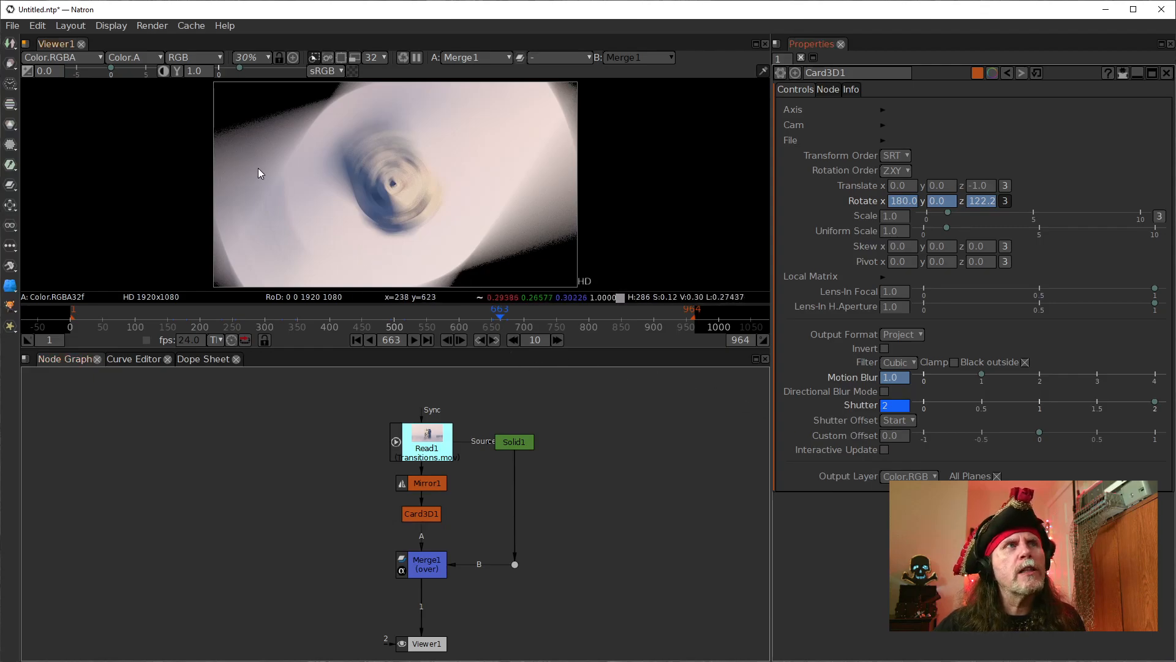
pyautogui.moveTo(372, 297)
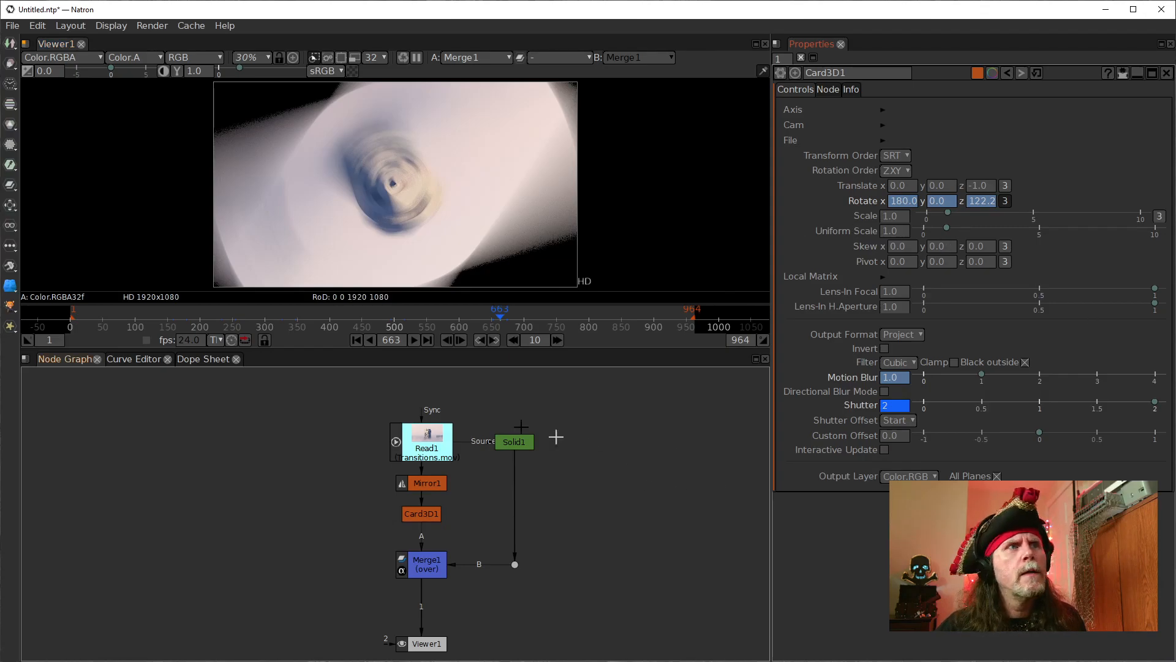
# - Apply Horizontal Interpolation to the last two keyframes of Card3D1's Rotate z curve
pyautogui.click(135, 361)
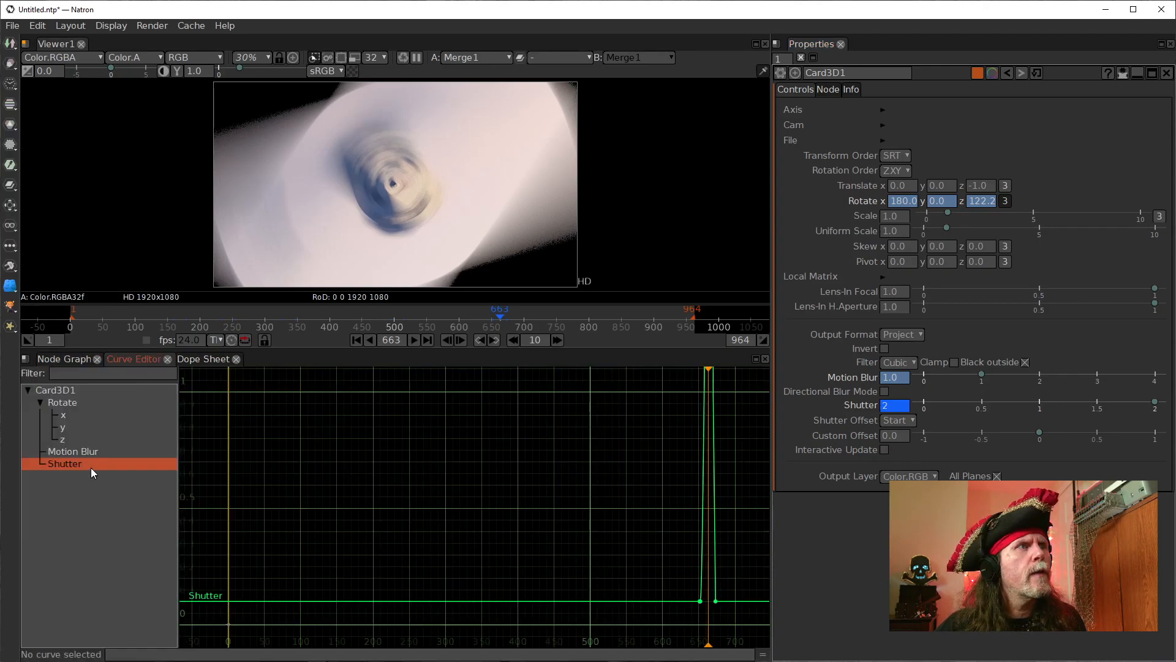
pyautogui.click(69, 402)
pyautogui.click(68, 439)
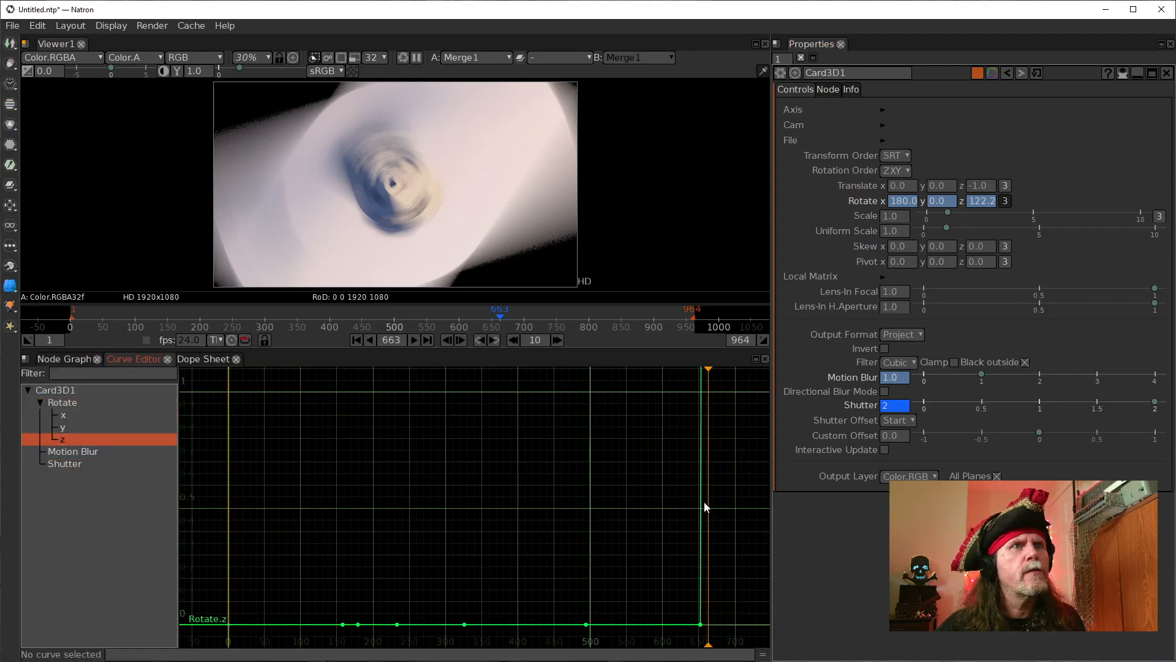
pyautogui.moveTo(744, 528); pyautogui.dragTo(636, 518)
pyautogui.press('f')
pyautogui.moveTo(727, 525); pyautogui.dragTo(563, 527)
pyautogui.moveTo(490, 369); pyautogui.dragTo(626, 646)
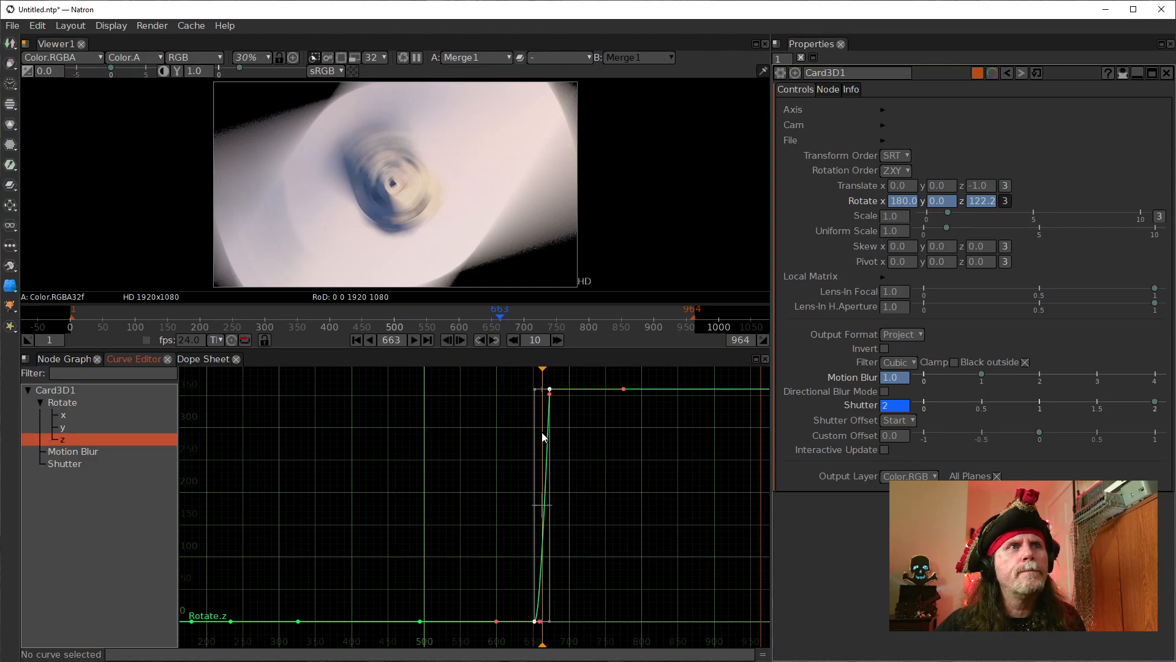
pyautogui.rightClick(539, 455)
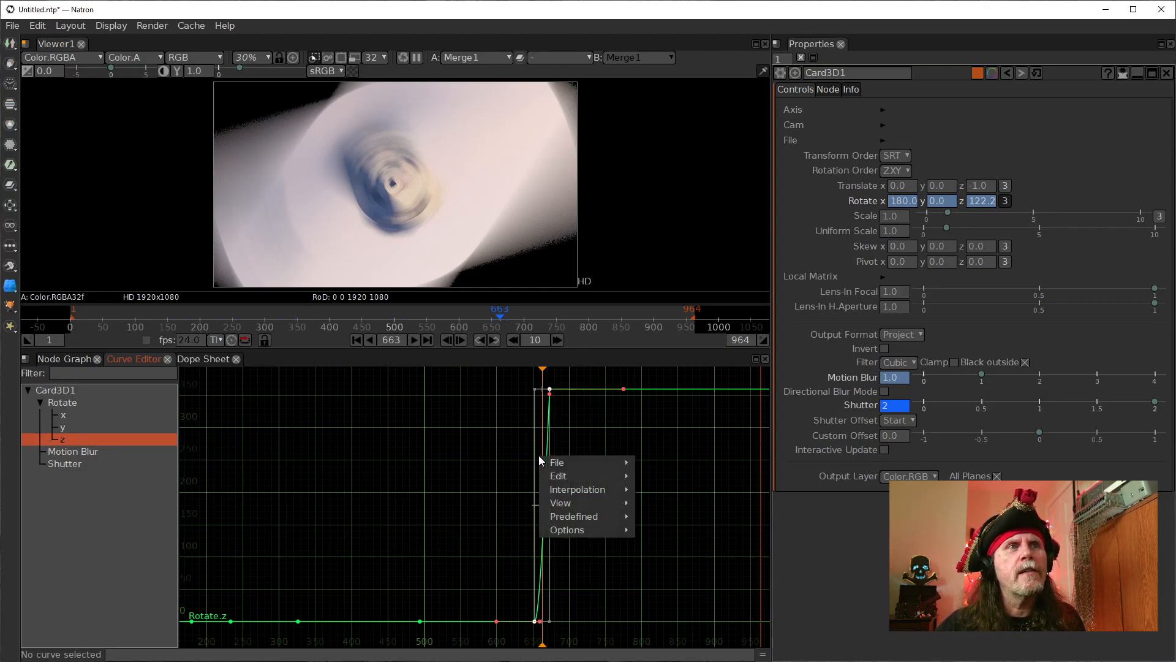
pyautogui.moveTo(600, 489)
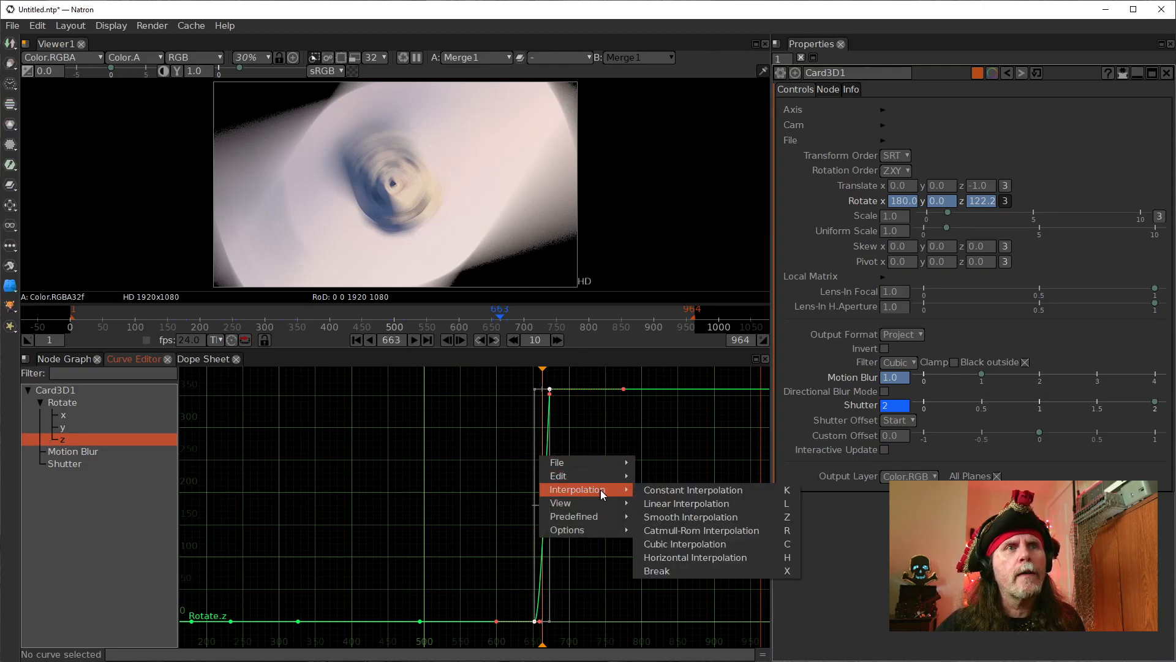
pyautogui.click(706, 557)
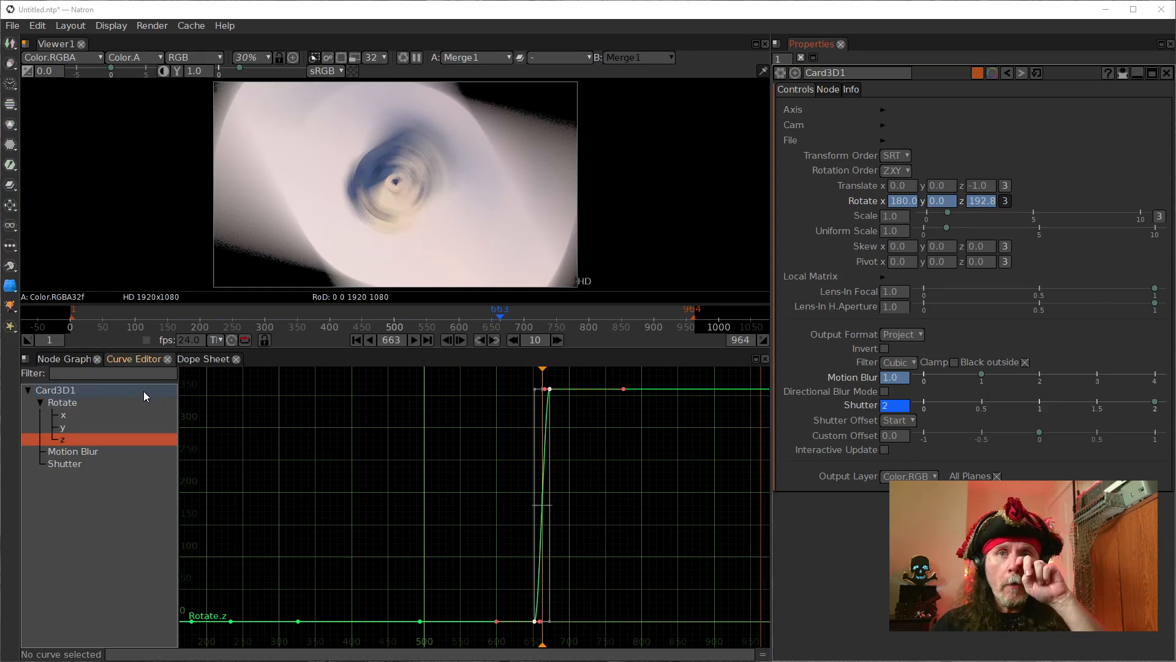
# - At frame 673, add 360 to Card3D1's Rotate z value so it becomes 720
pyautogui.click(60, 351)
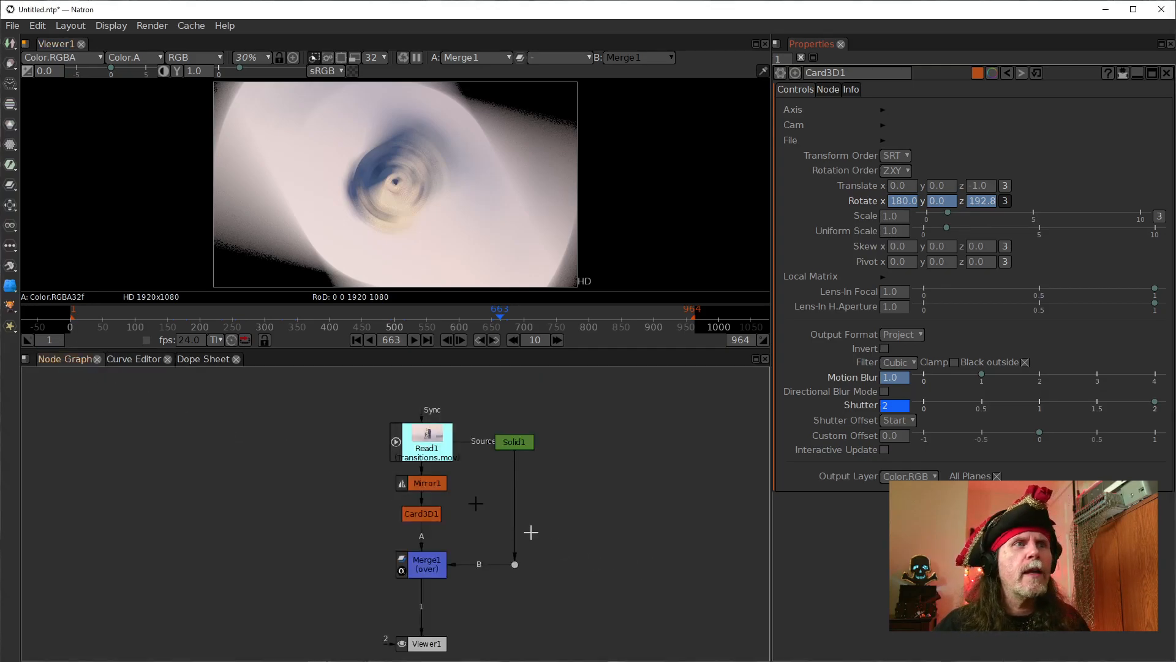
pyautogui.click(423, 513)
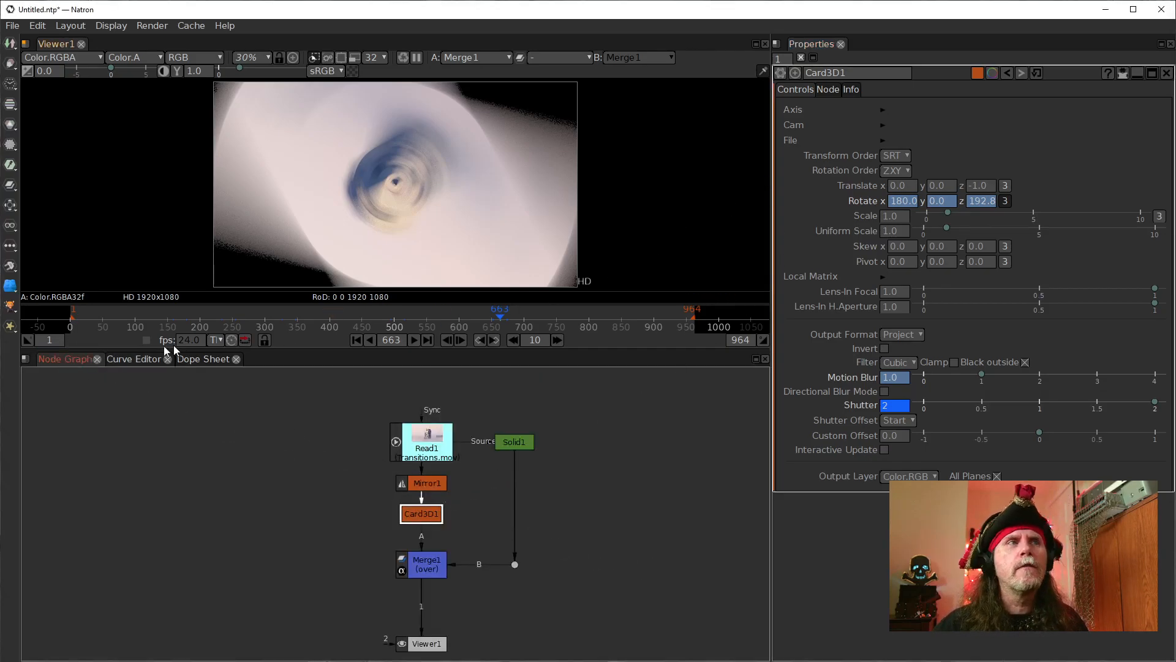
pyautogui.click(495, 340)
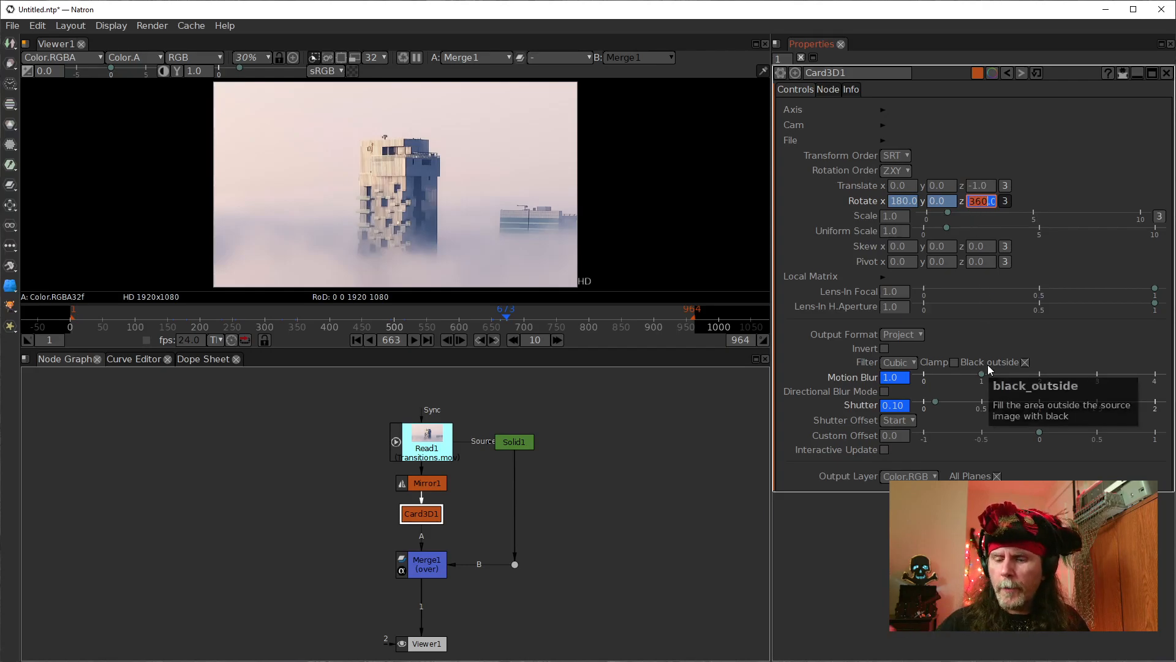
pyautogui.press('Right')
pyautogui.press('Right')
pyautogui.press('Right')
pyautogui.press('Right')
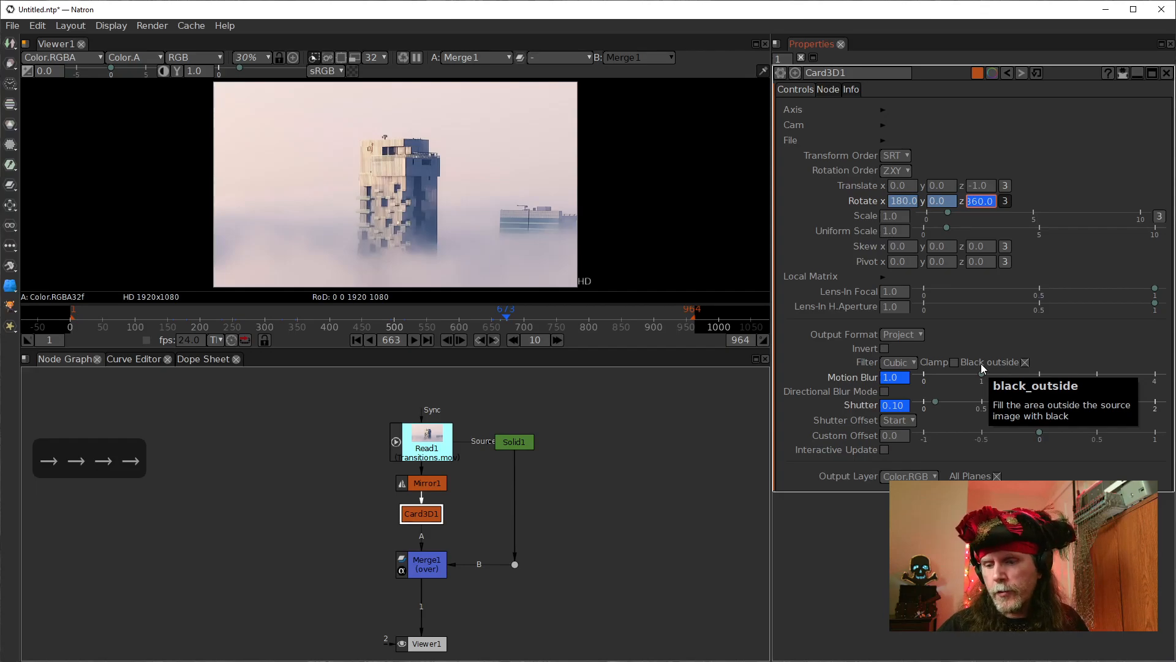
pyautogui.write('+360')
pyautogui.press('Return')
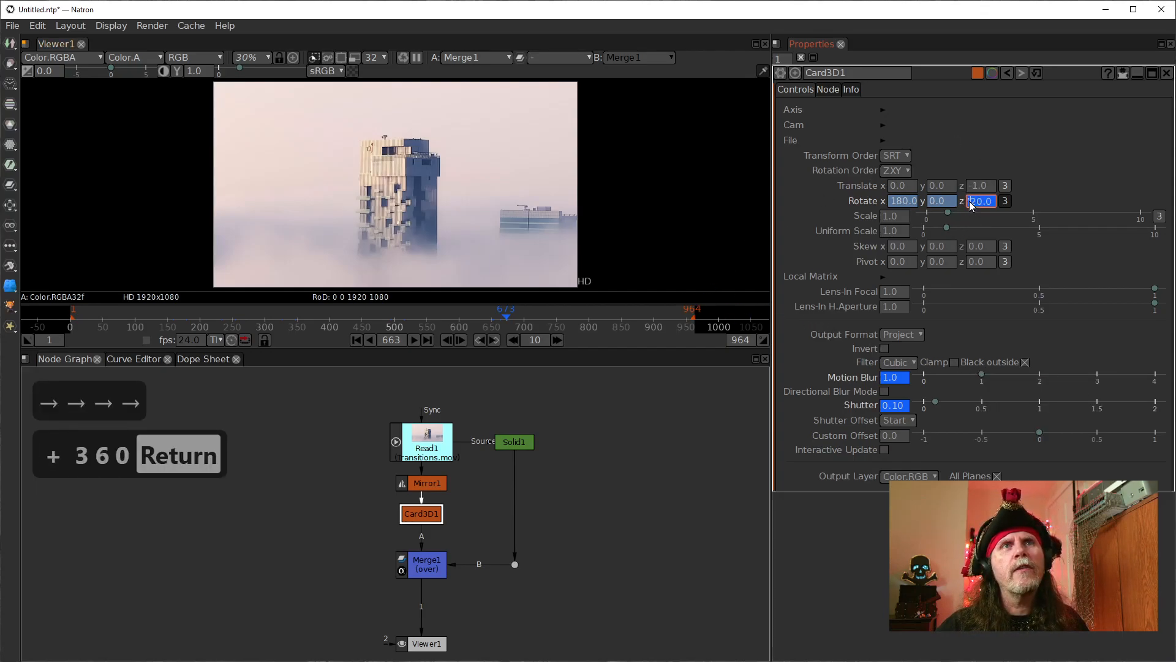
pyautogui.click(539, 439)
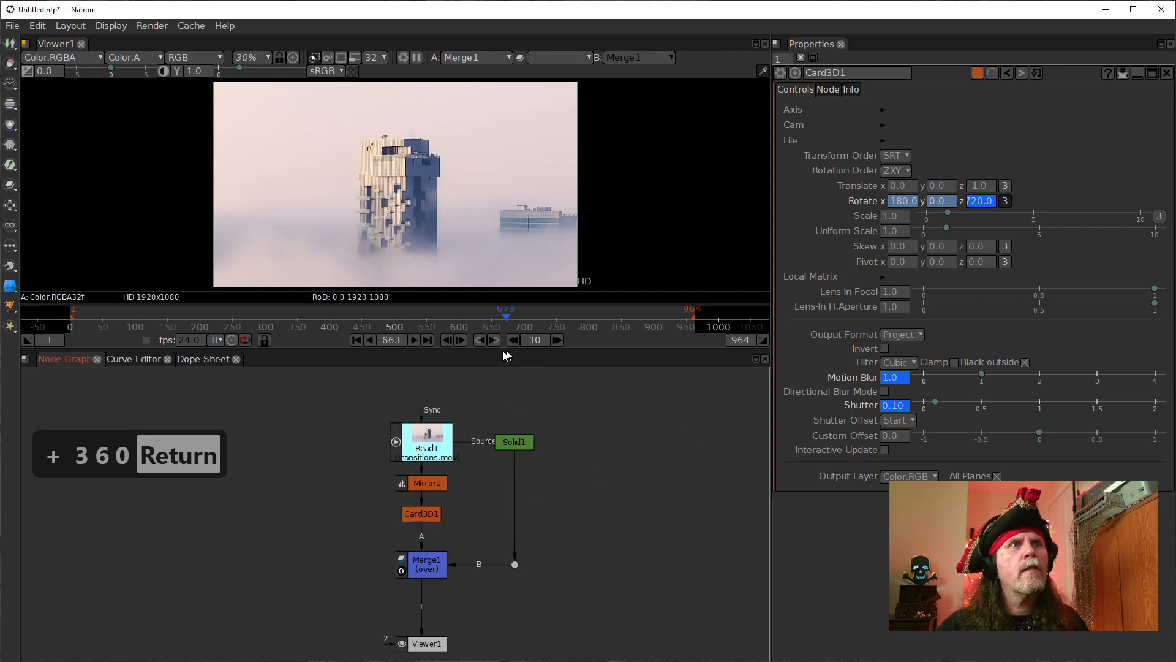
# - Apply Horizontal Interpolation to the Rotate z keyframe at frame 673 in Card3D1's curves
pyautogui.click(134, 359)
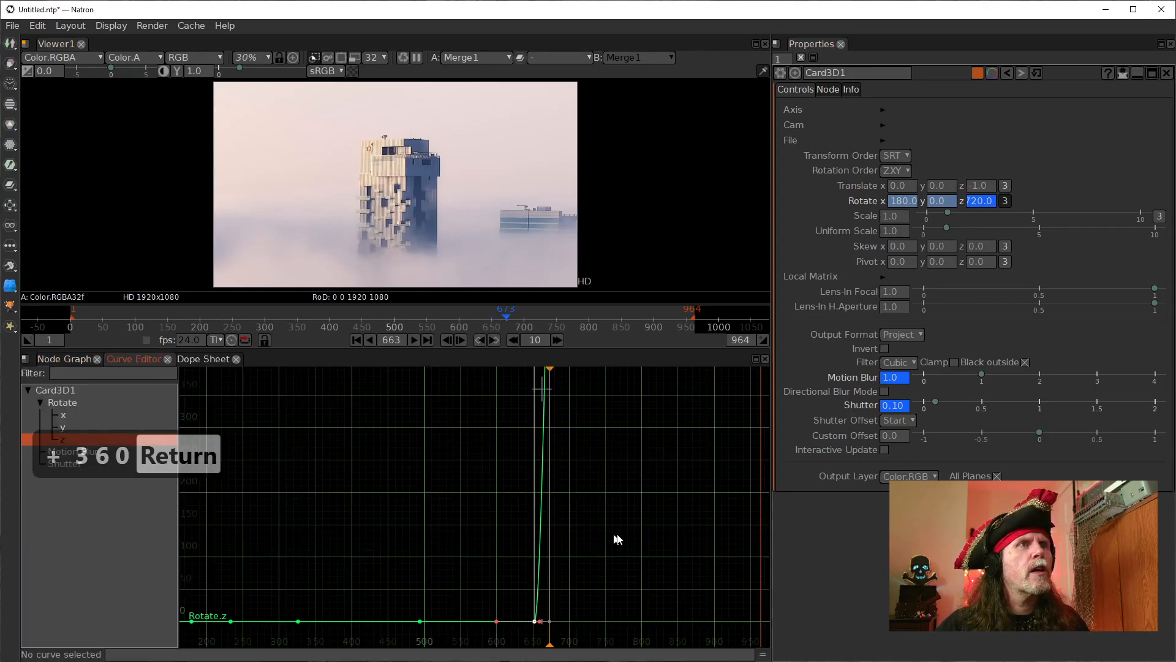
pyautogui.moveTo(623, 439); pyautogui.dragTo(593, 600)
pyautogui.scroll(-3, 602, 472)
pyautogui.moveTo(609, 453); pyautogui.dragTo(607, 473)
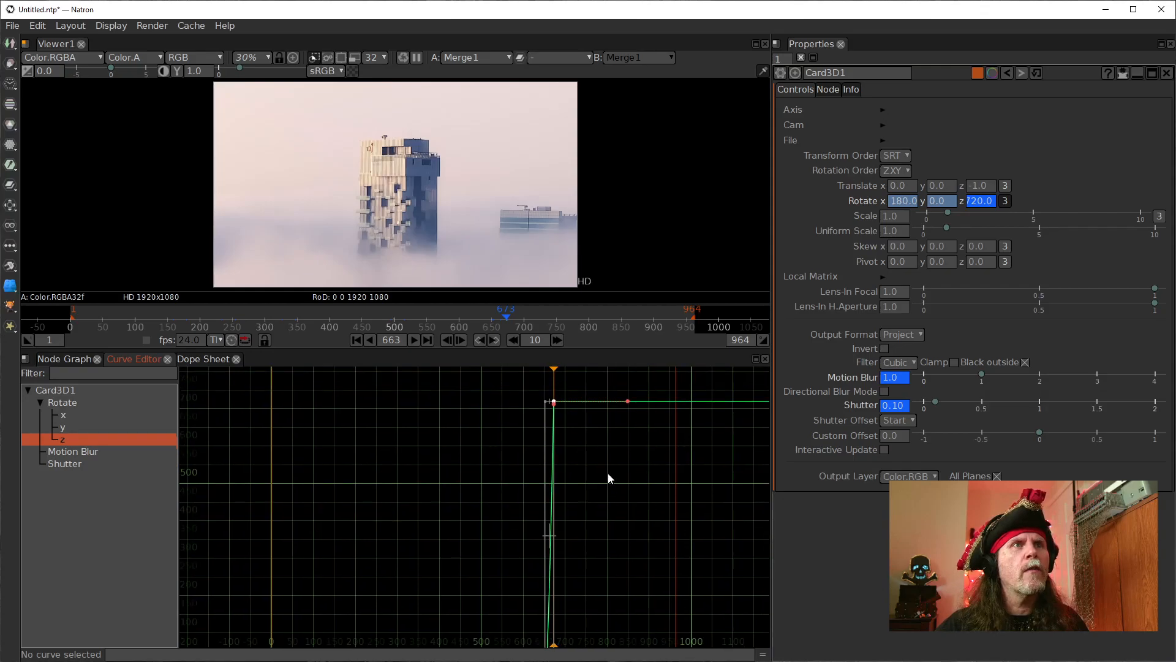
pyautogui.moveTo(498, 388); pyautogui.dragTo(582, 423)
pyautogui.rightClick(554, 402)
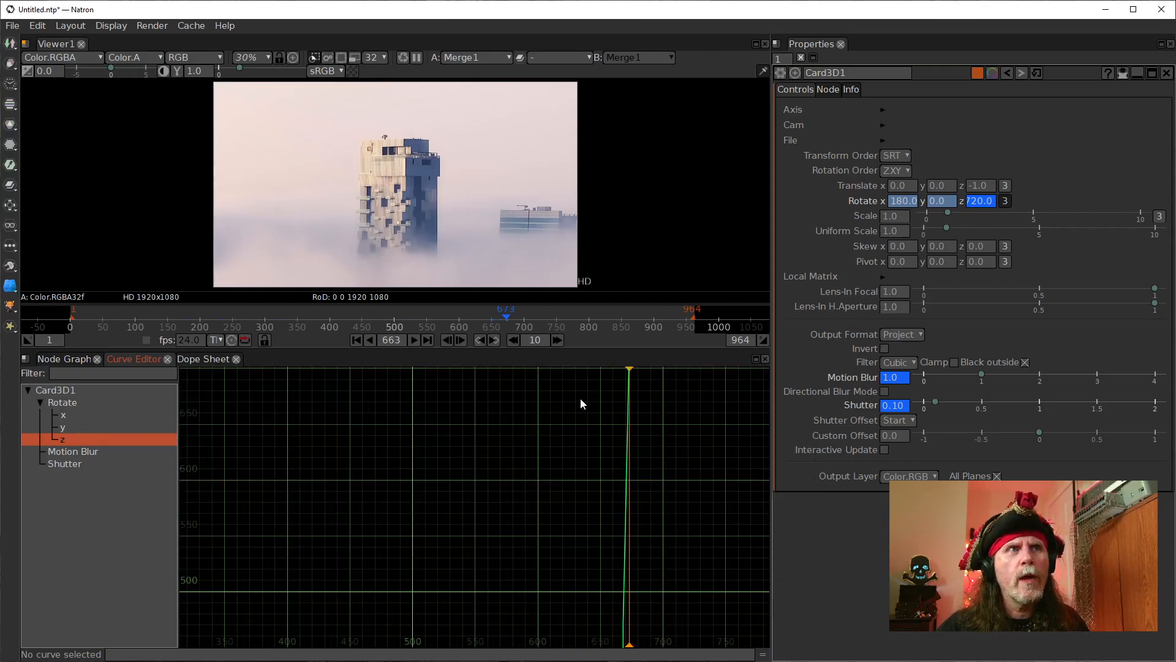
pyautogui.scroll(1, 581, 399)
pyautogui.moveTo(582, 397); pyautogui.dragTo(430, 541)
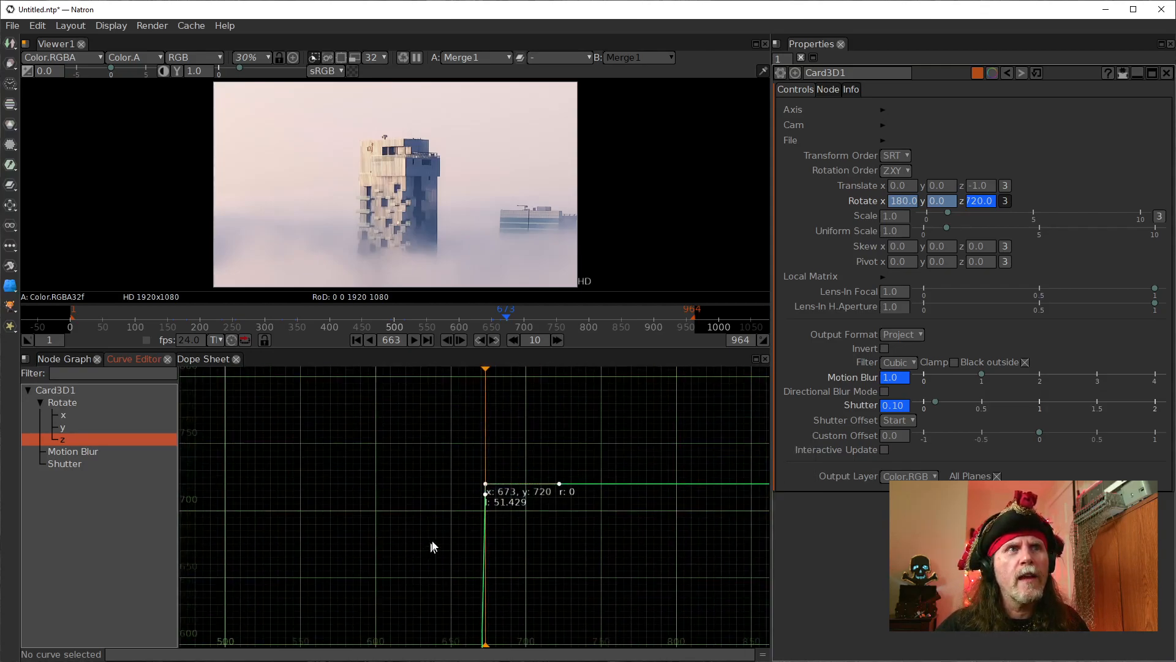
pyautogui.rightClick(506, 512)
pyautogui.moveTo(545, 547)
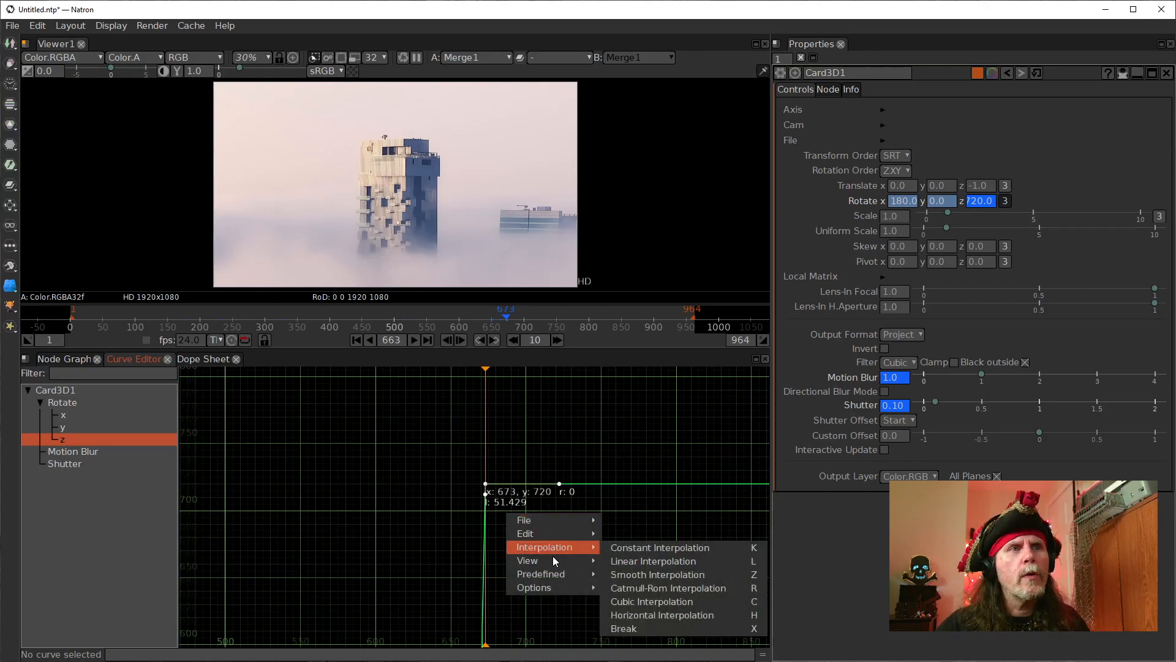
pyautogui.click(673, 616)
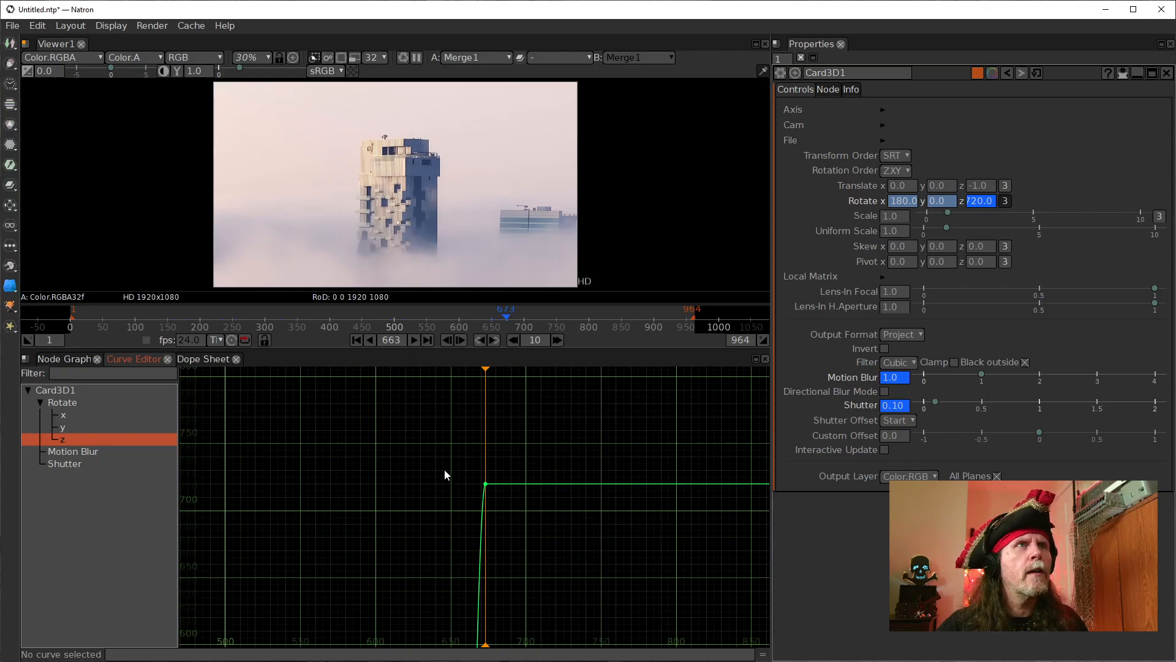
# - Set Card3D1's Shutter to 2 at frame 662, just before the cut
pyautogui.click(83, 361)
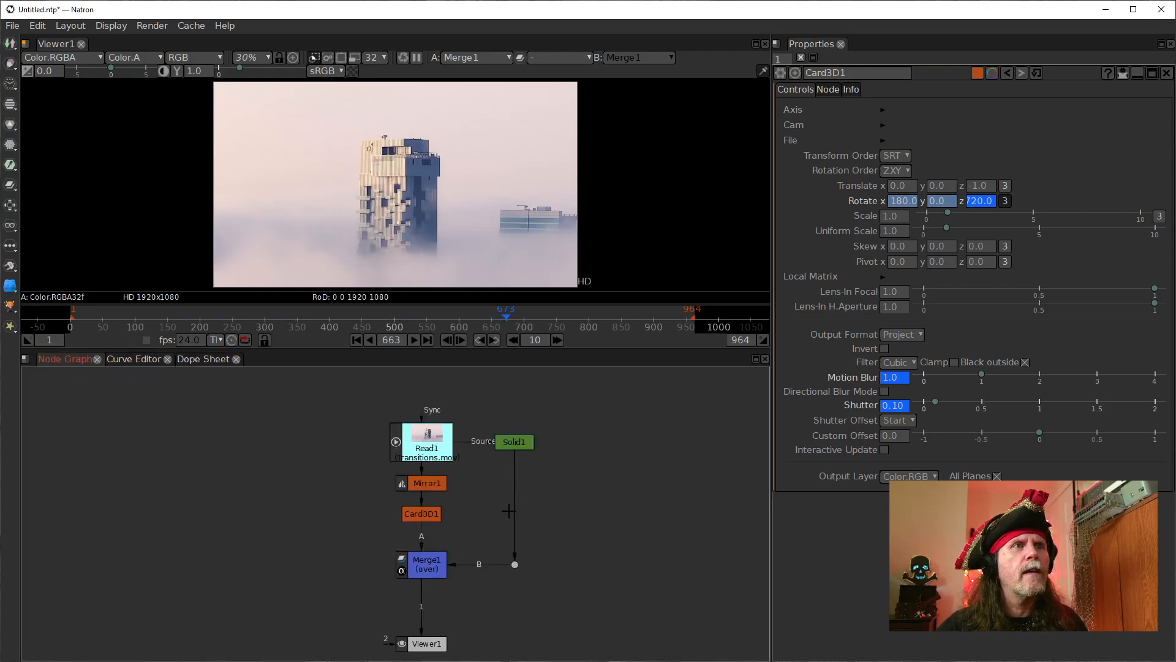
pyautogui.click(481, 344)
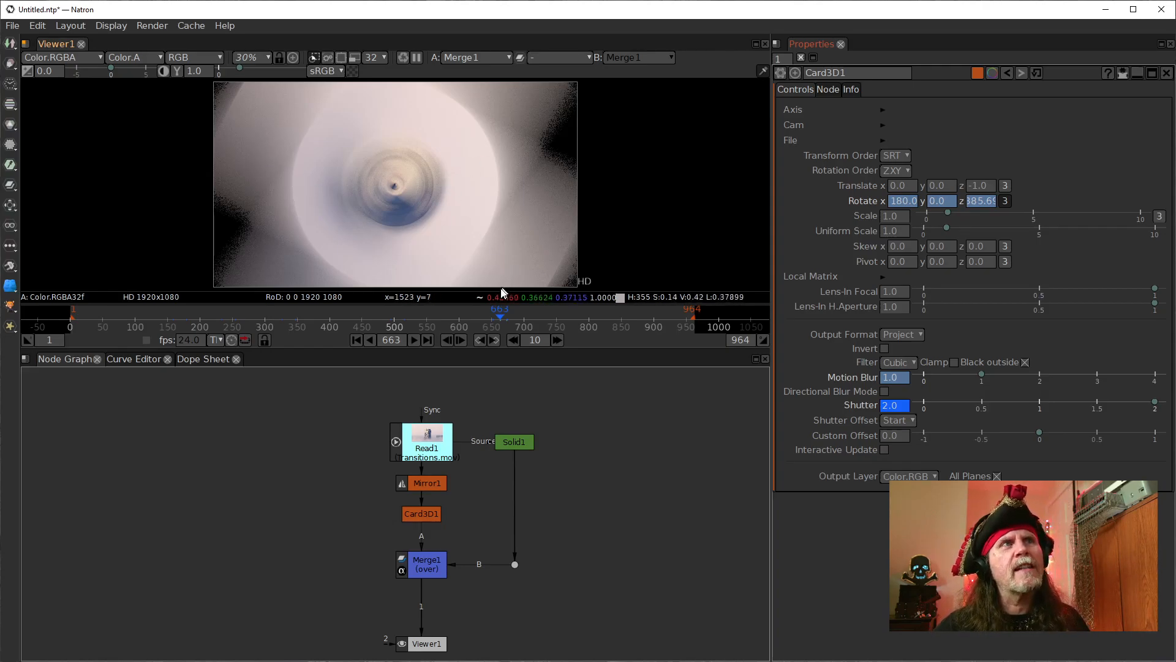
pyautogui.click(444, 341)
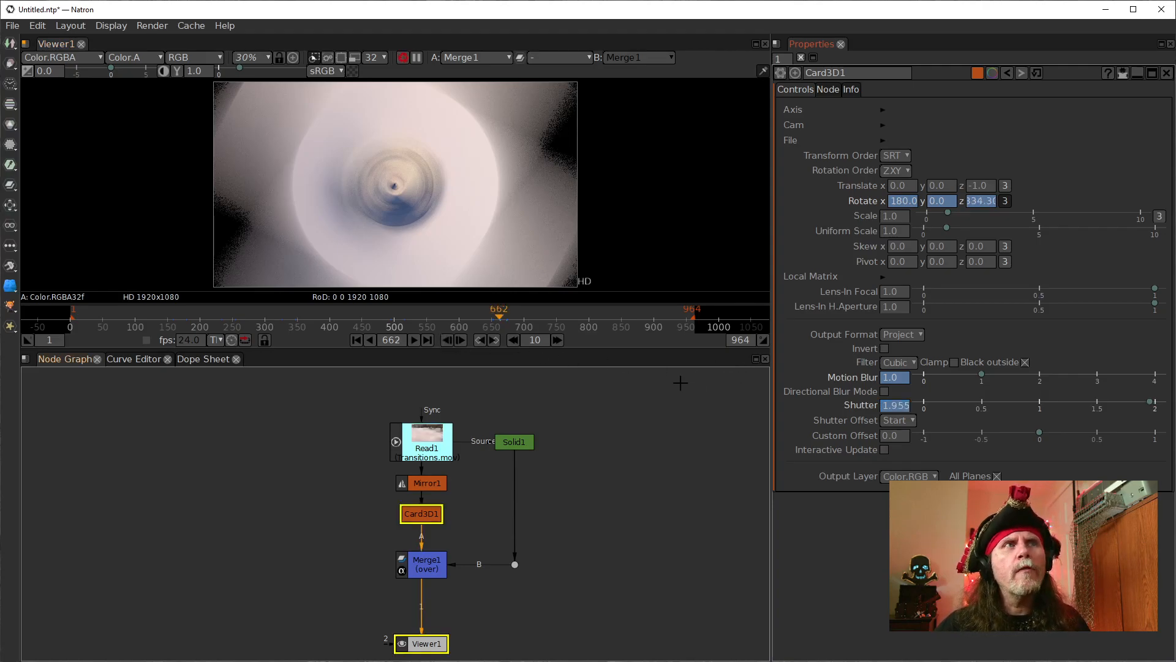
pyautogui.doubleClick(884, 408)
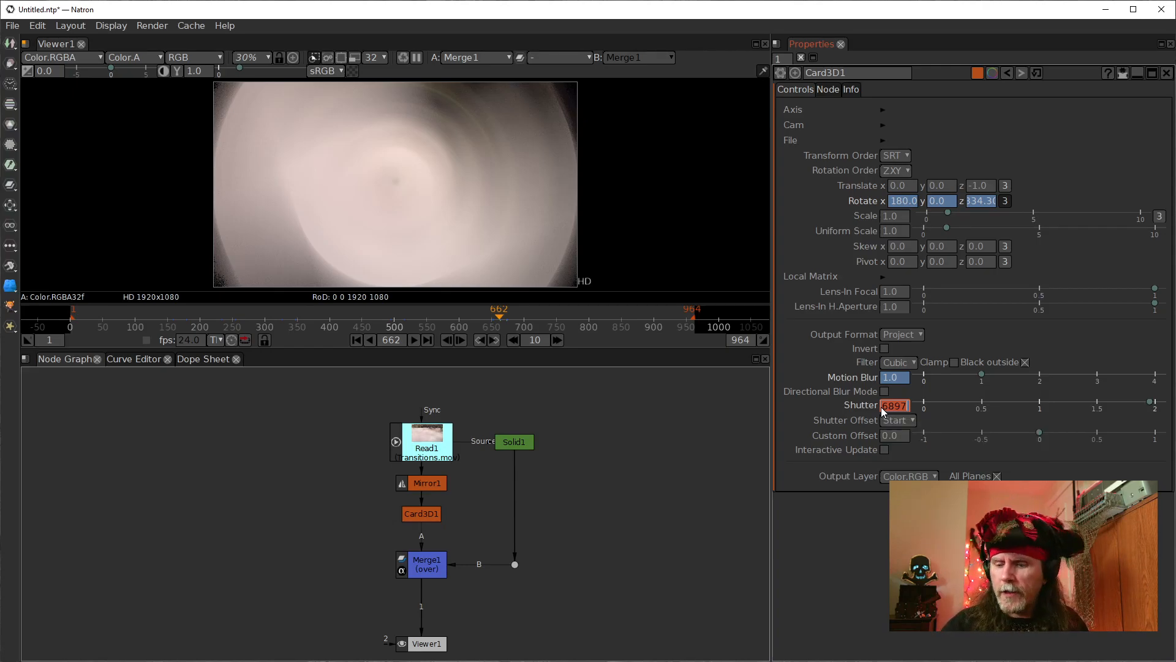
pyautogui.write('2')
pyautogui.press('Return')
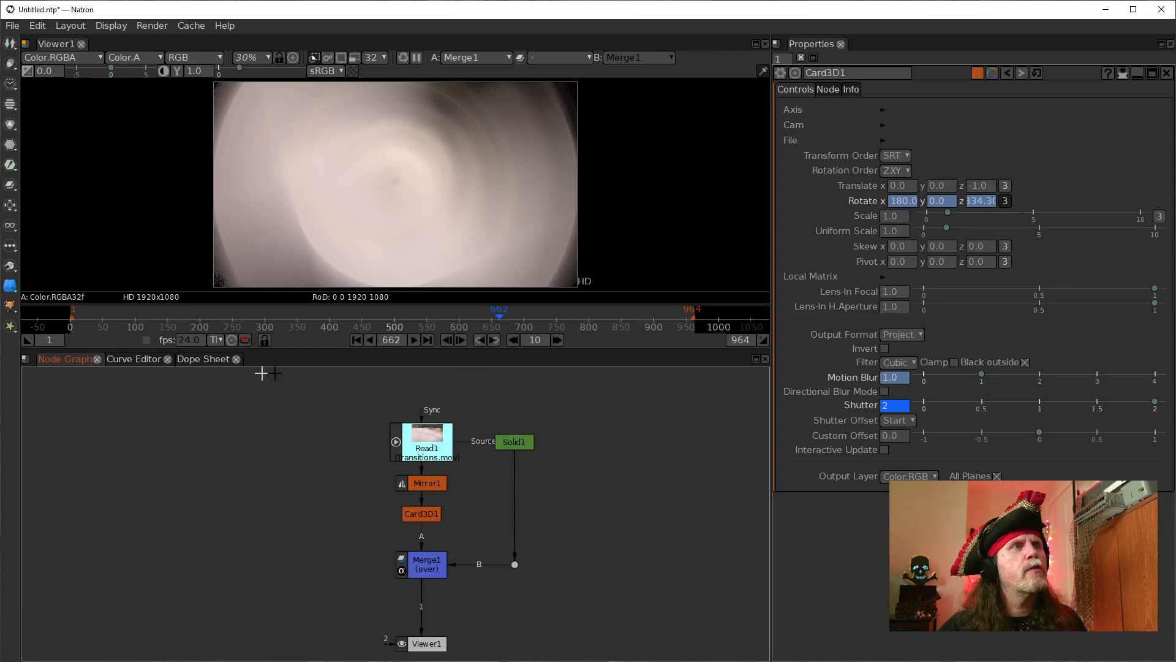
# - Apply Horizontal Interpolation to the Rotate z keyframes at frames 652 and 673 in Card3D1's curves
pyautogui.click(134, 359)
pyautogui.scroll(-5, 564, 551)
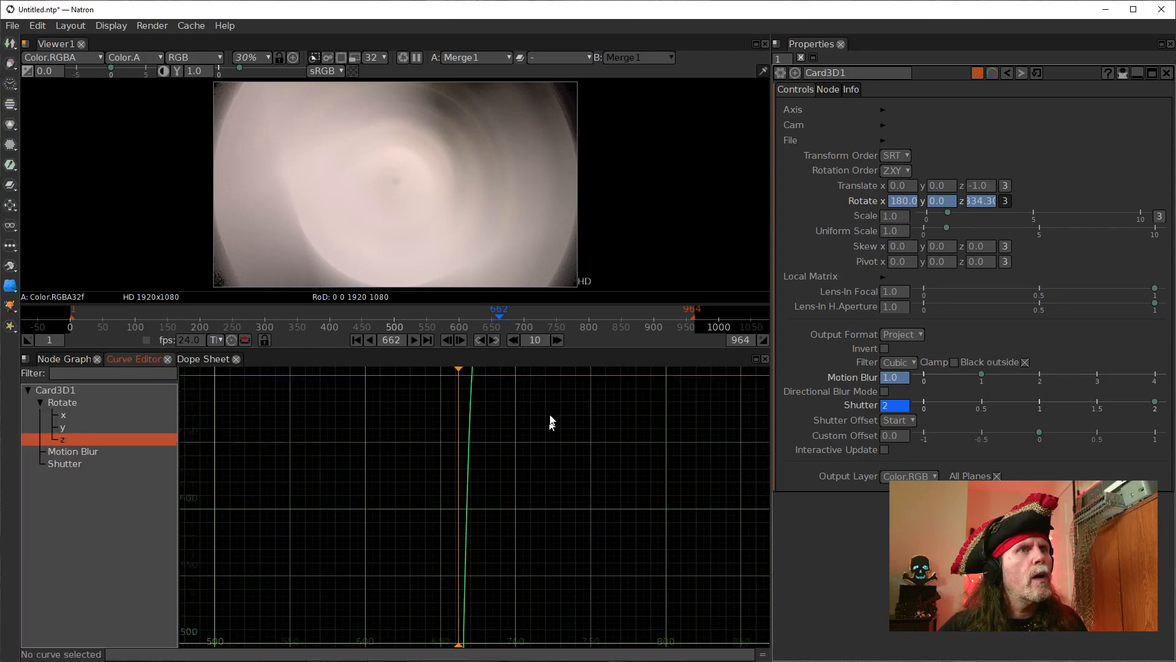
pyautogui.scroll(-3, 546, 455)
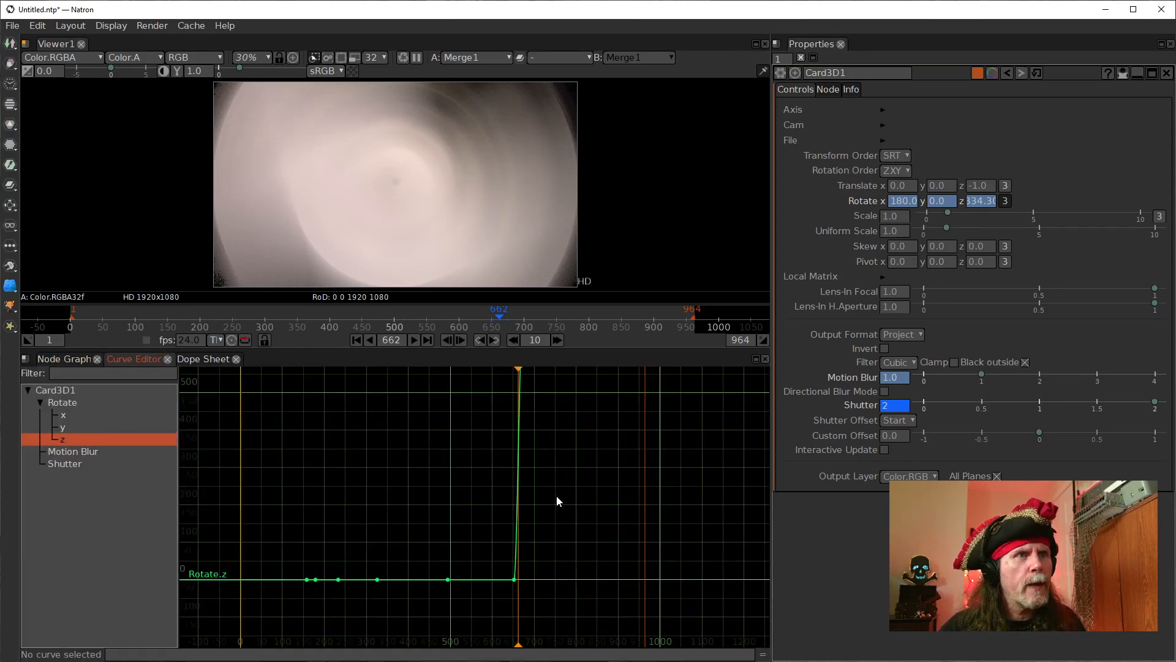
pyautogui.scroll(4, 490, 539)
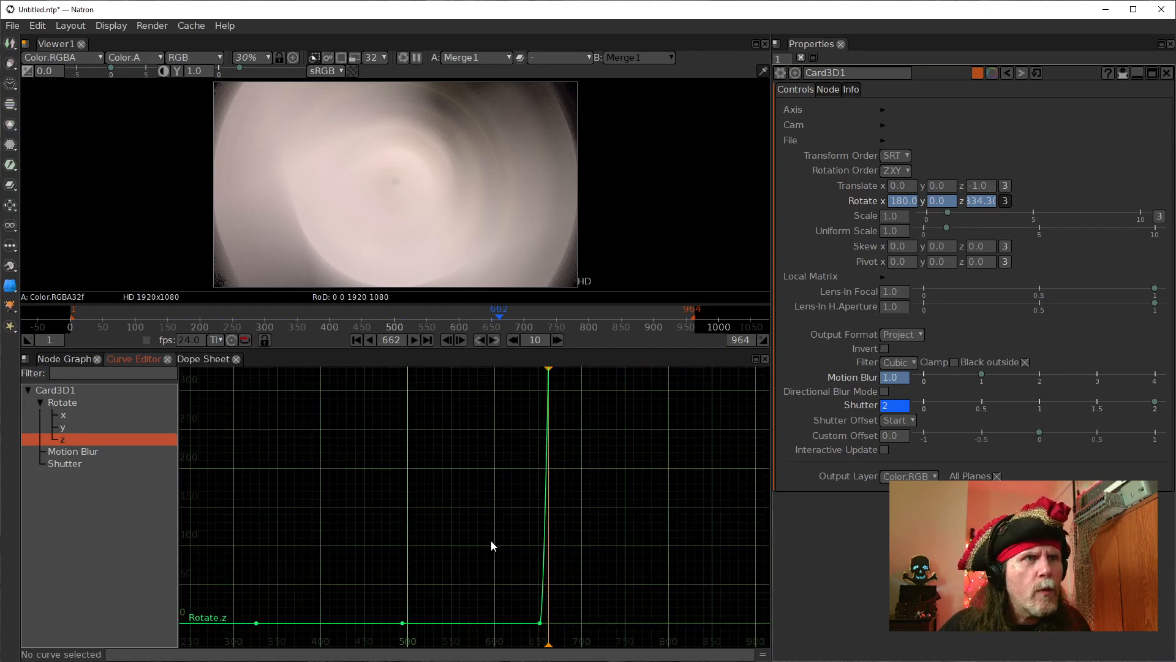
pyautogui.moveTo(498, 597); pyautogui.dragTo(573, 643)
pyautogui.scroll(-8, 593, 571)
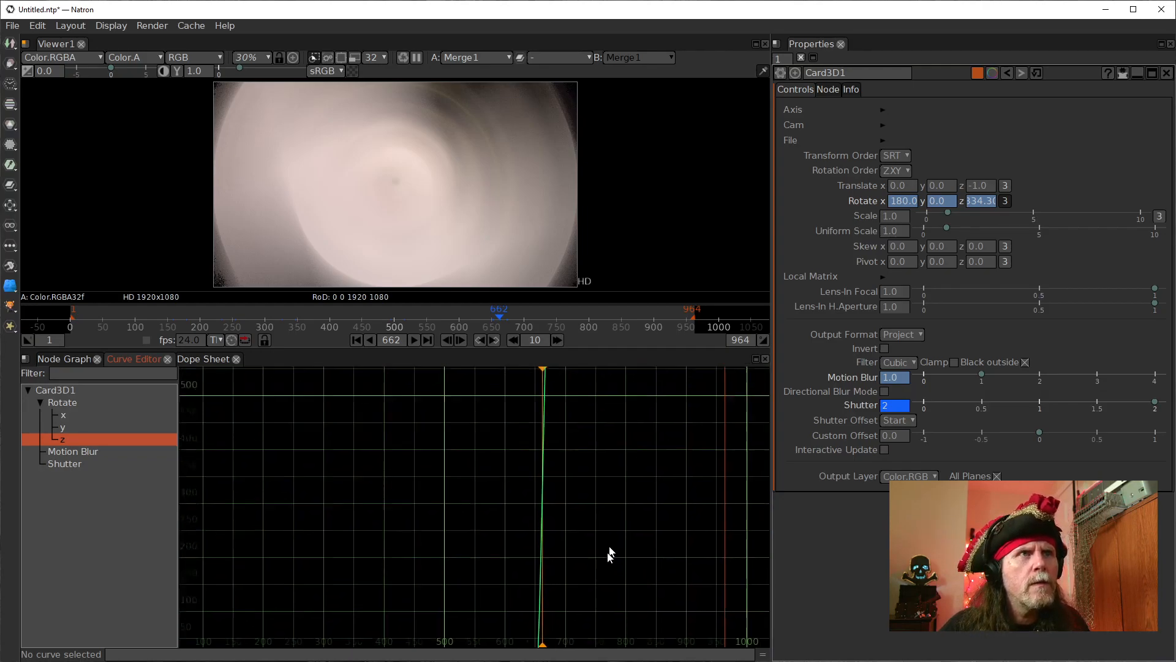
pyautogui.moveTo(493, 450); pyautogui.dragTo(607, 573)
pyautogui.moveTo(483, 425); pyautogui.dragTo(566, 659)
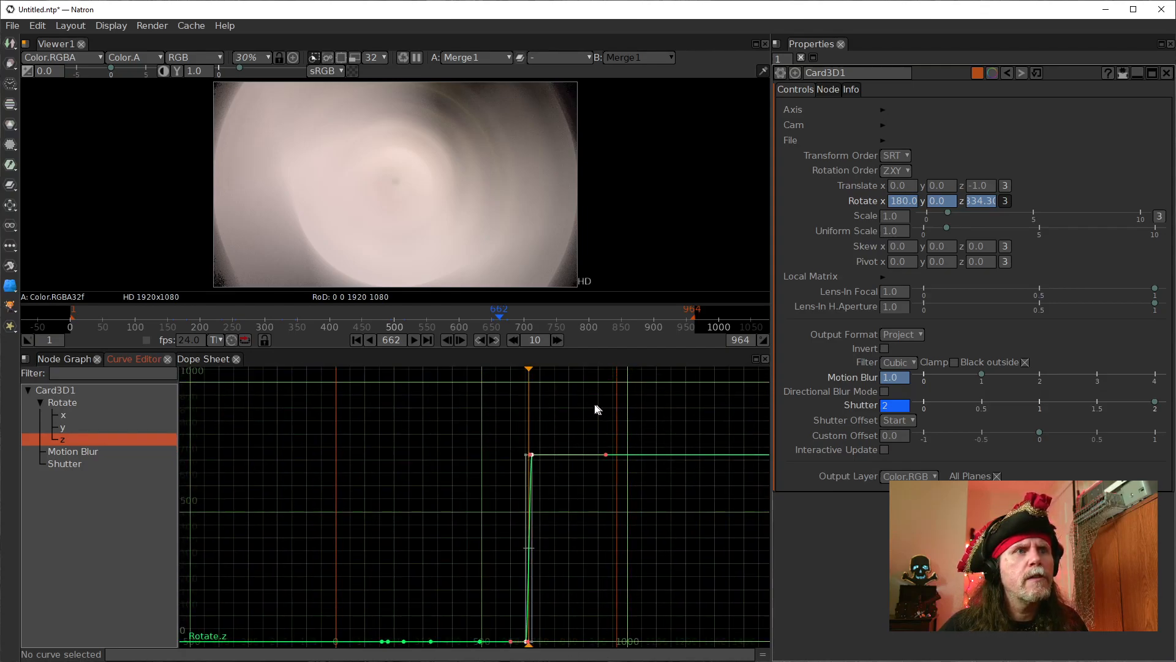
pyautogui.rightClick(529, 532)
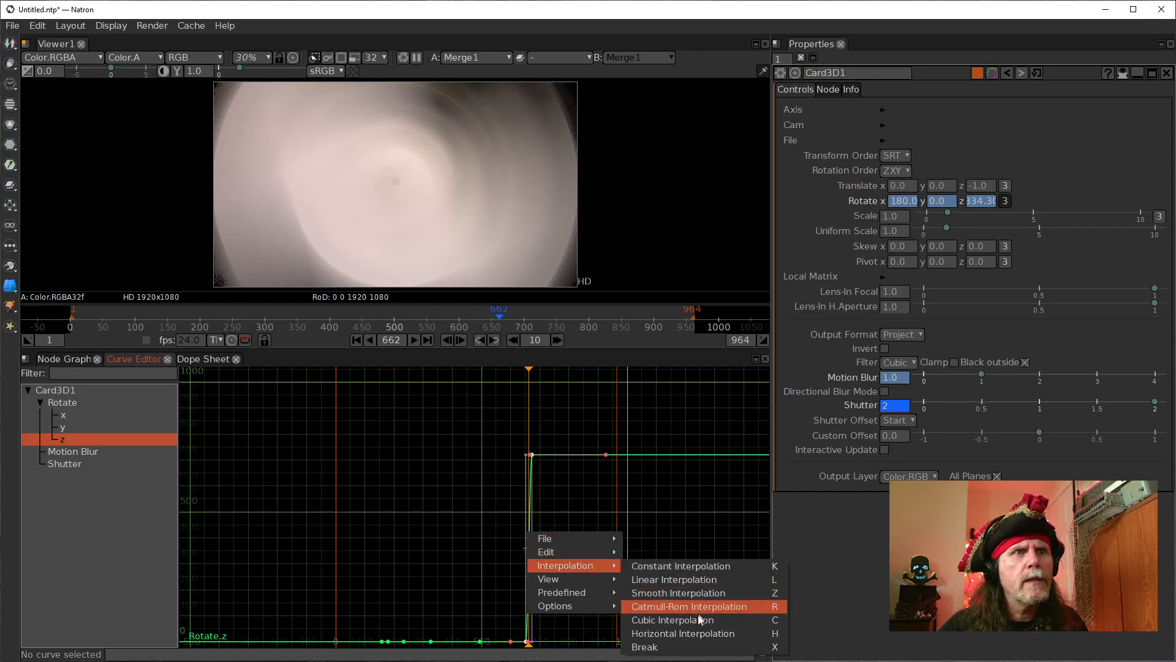
pyautogui.click(697, 631)
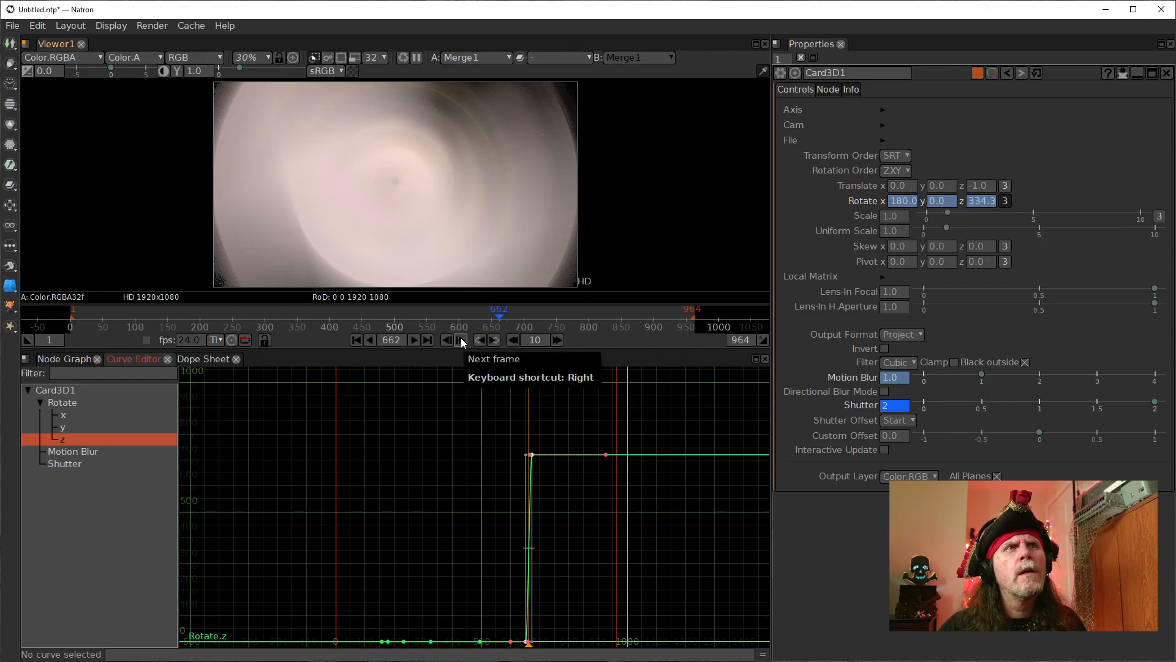
# - Examine the spin transition in the viewer at the keyframes from frame 652 through 662 and 663 to 673
pyautogui.scroll(8, 536, 318)
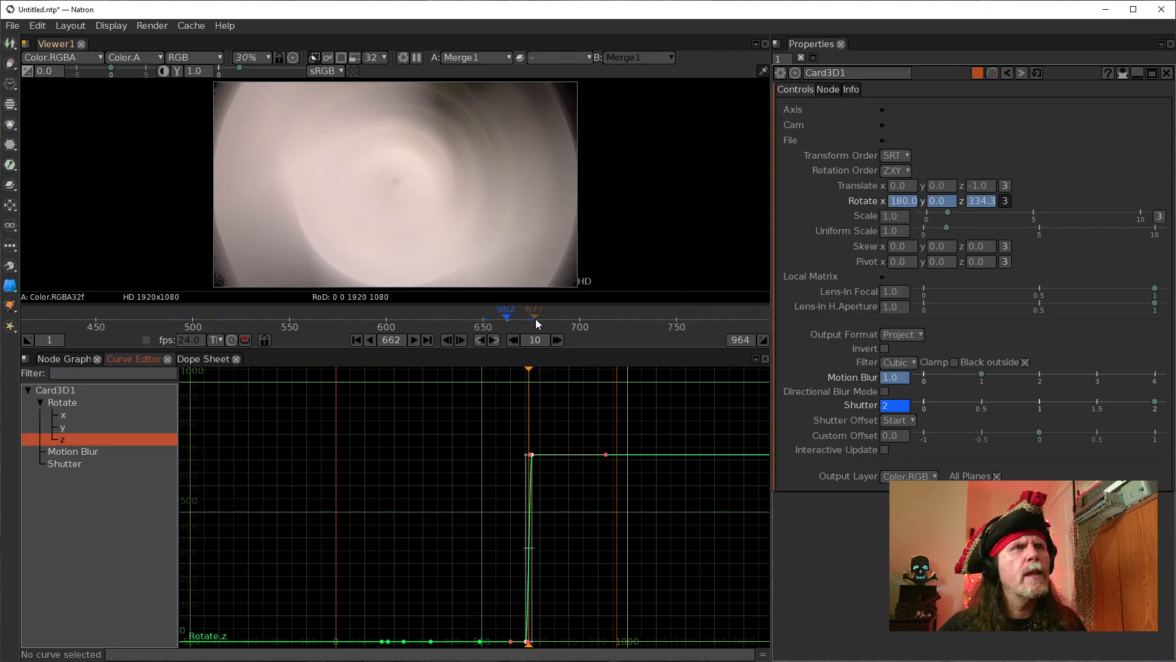
pyautogui.click(512, 340)
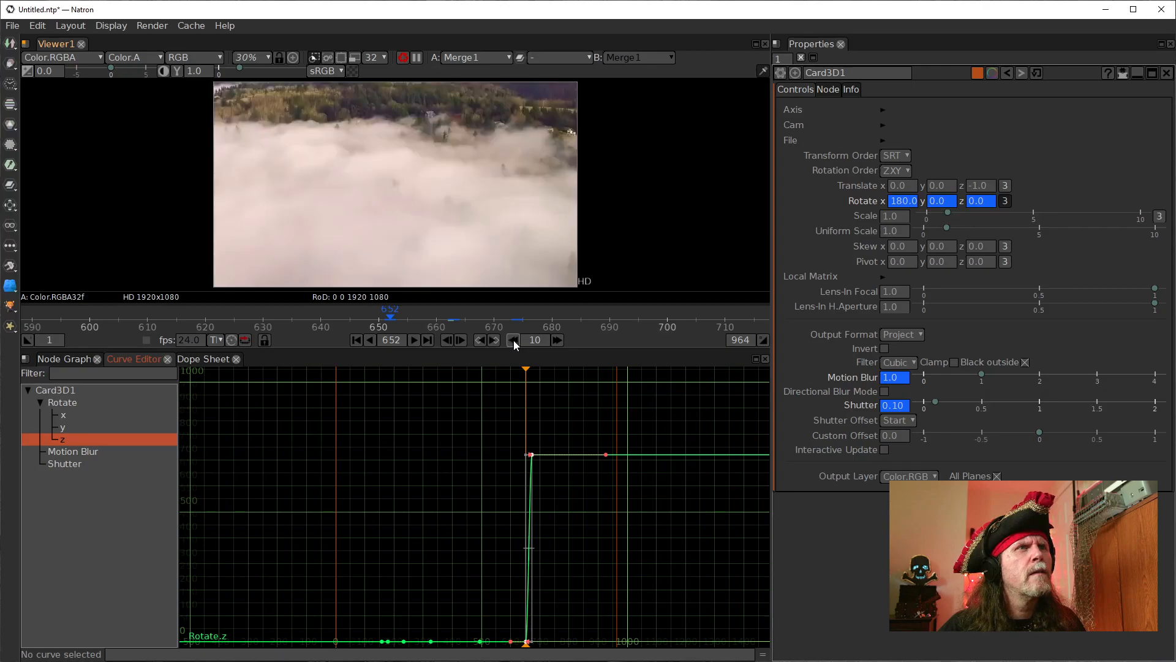
pyautogui.click(461, 340)
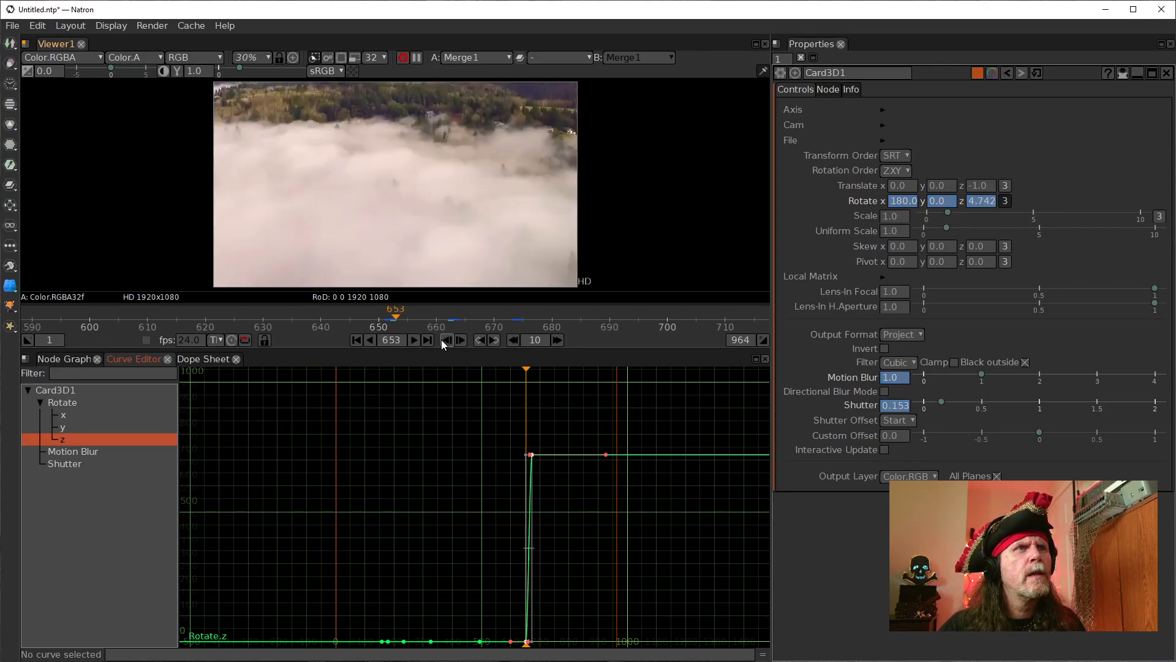
pyautogui.click(446, 340)
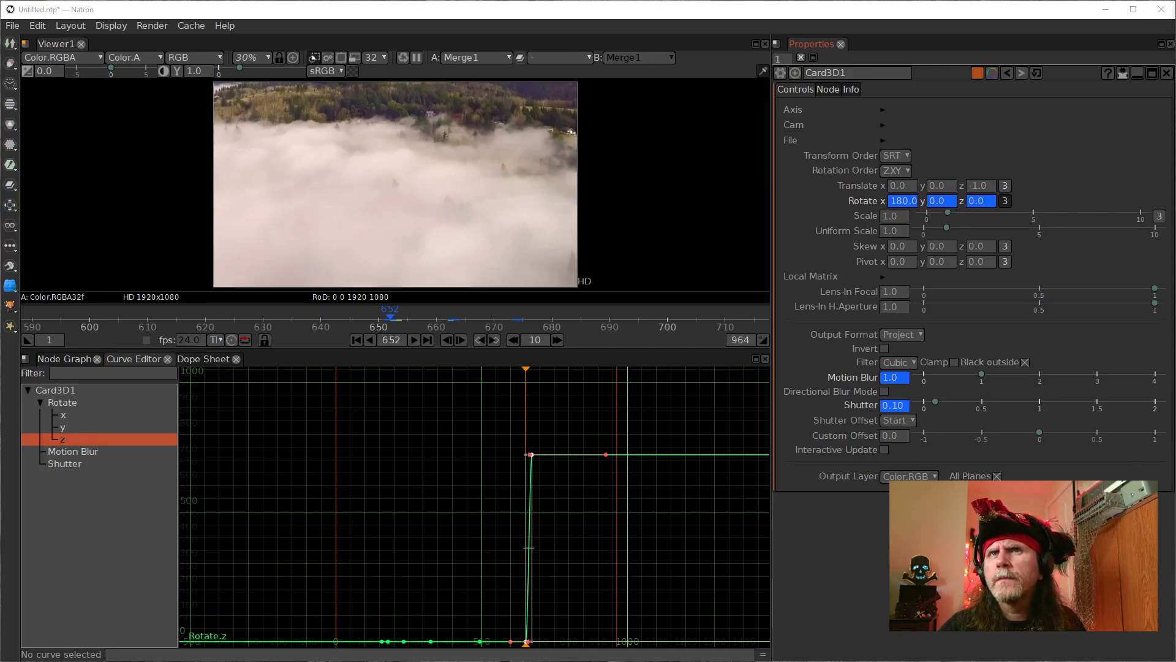
pyautogui.click(493, 340)
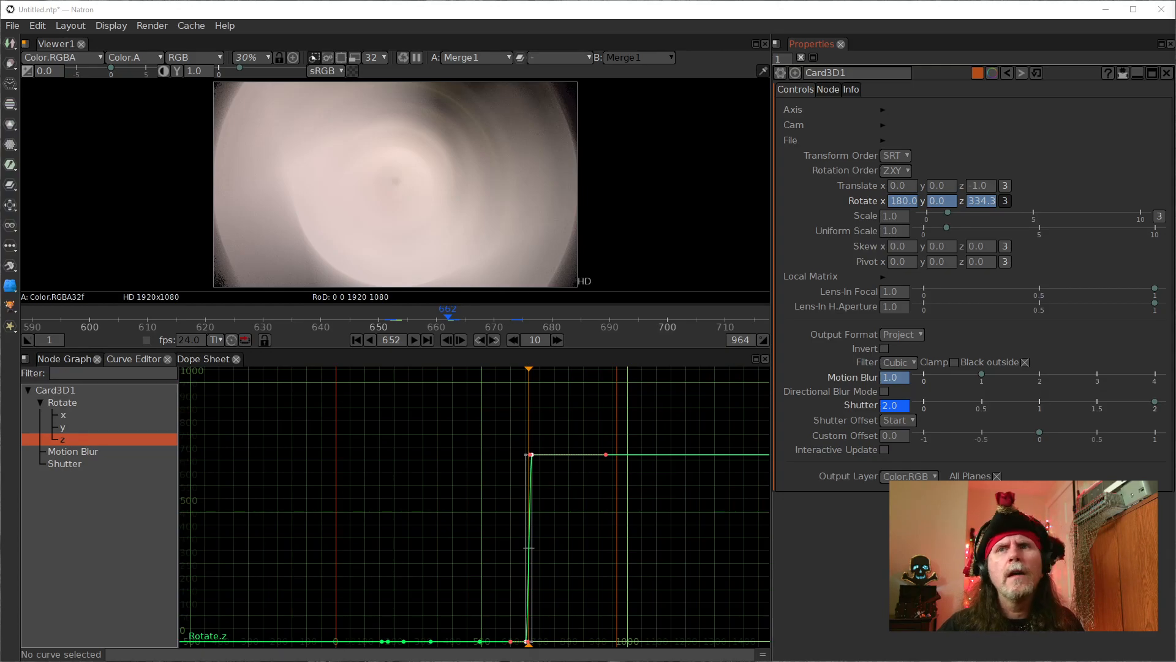
pyautogui.click(495, 340)
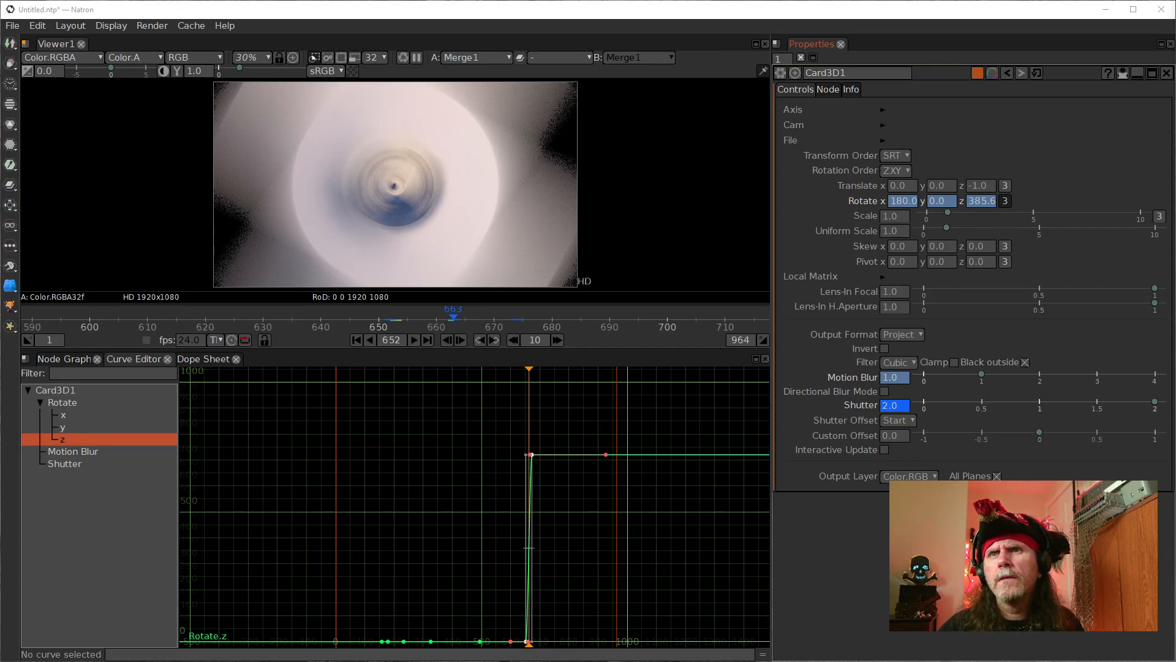
pyautogui.click(494, 341)
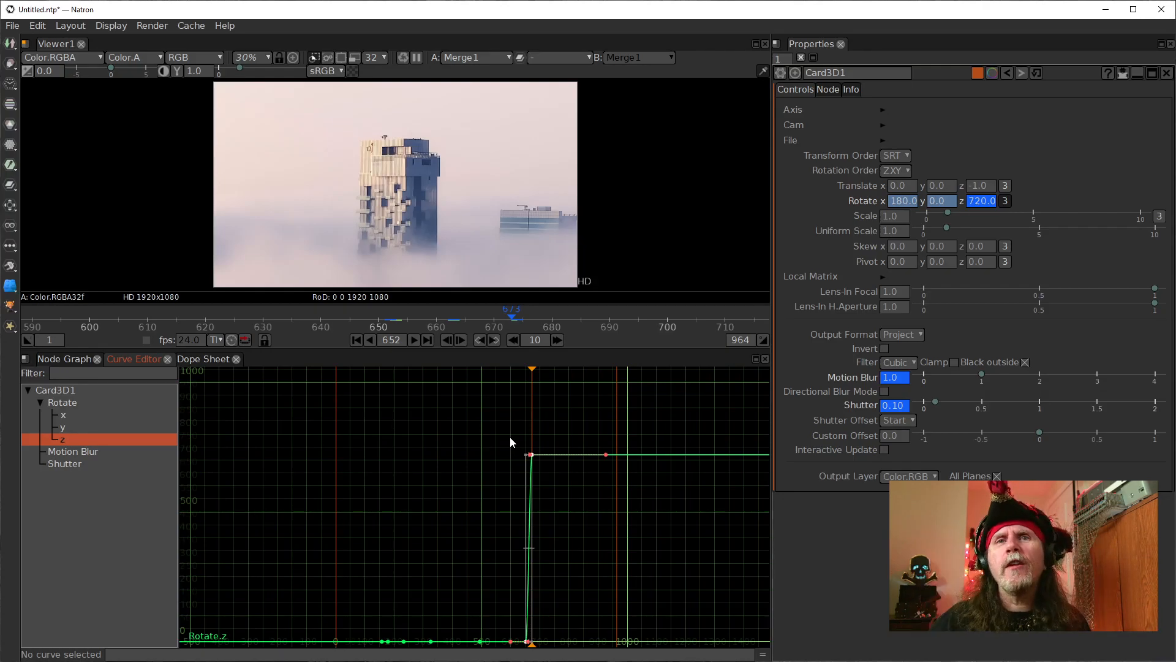
# - Compare the motion blur at frames 662 and 663 on either side of the cut, and go back to frame 650
pyautogui.moveTo(508, 480); pyautogui.dragTo(543, 462)
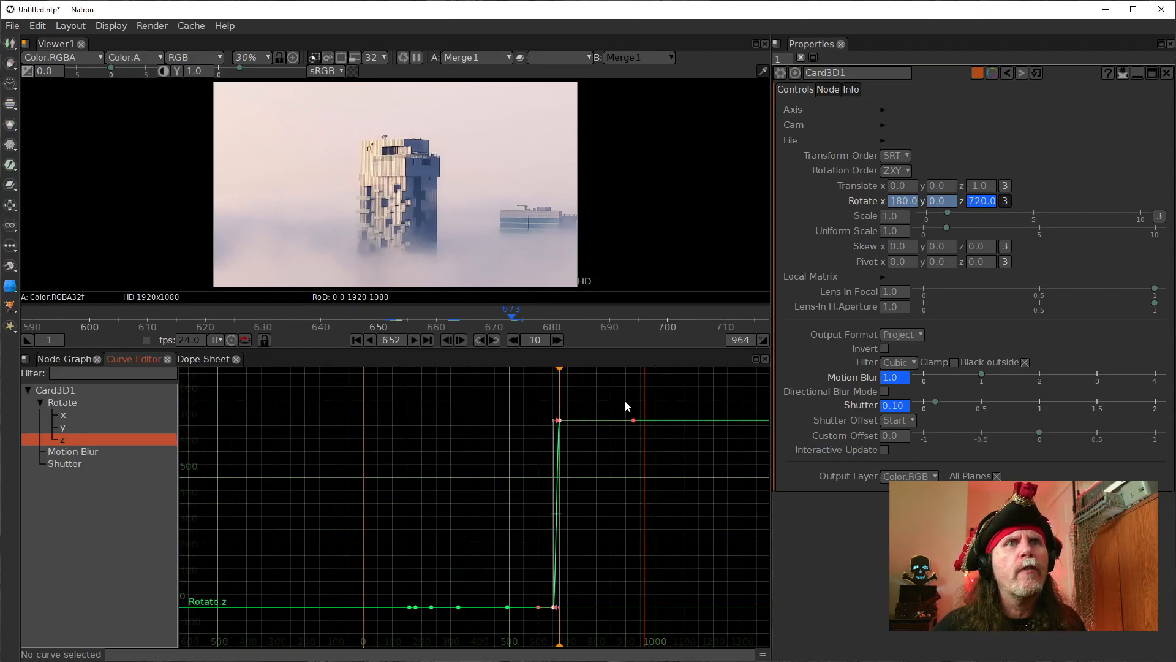
pyautogui.click(447, 318)
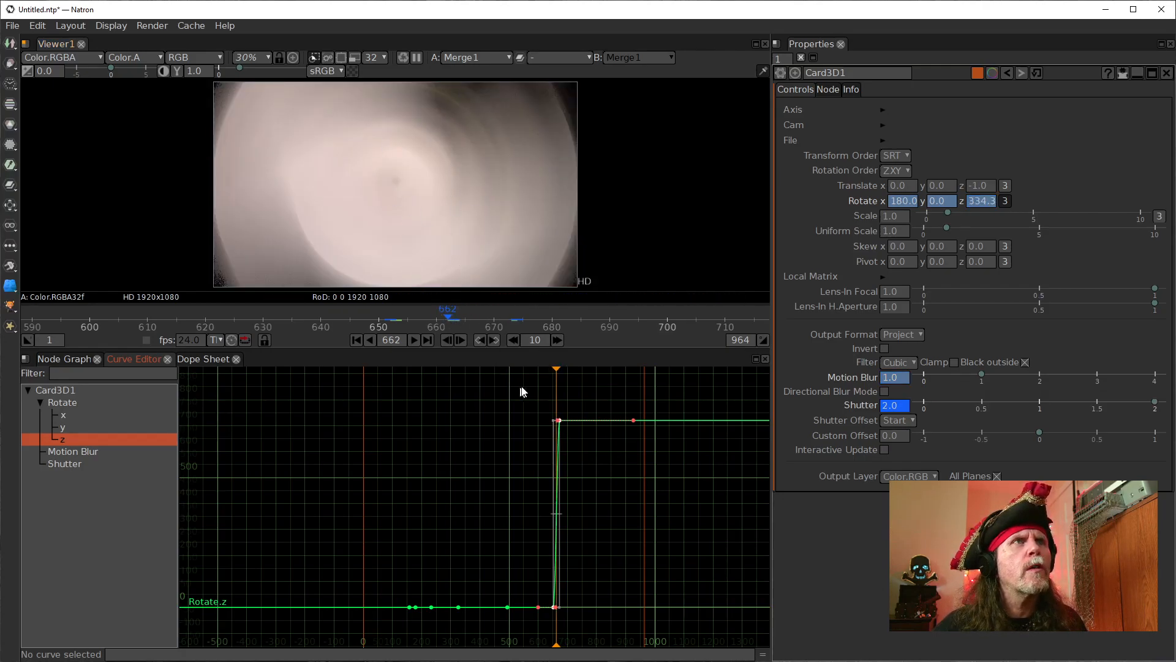
pyautogui.click(455, 319)
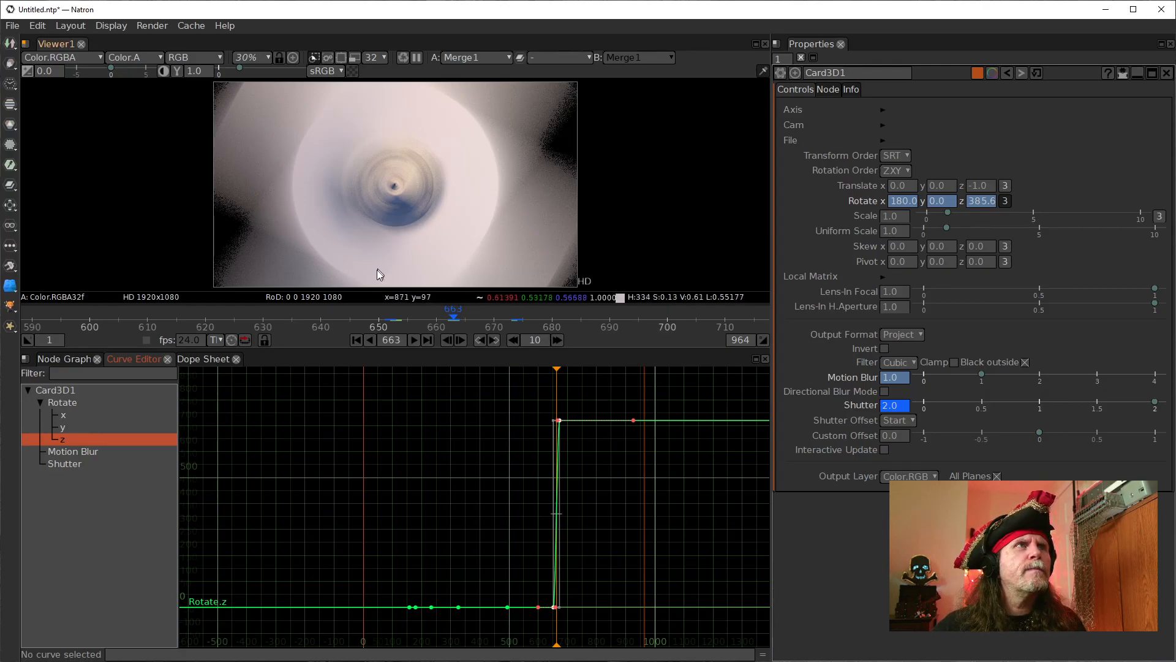
pyautogui.click(556, 370)
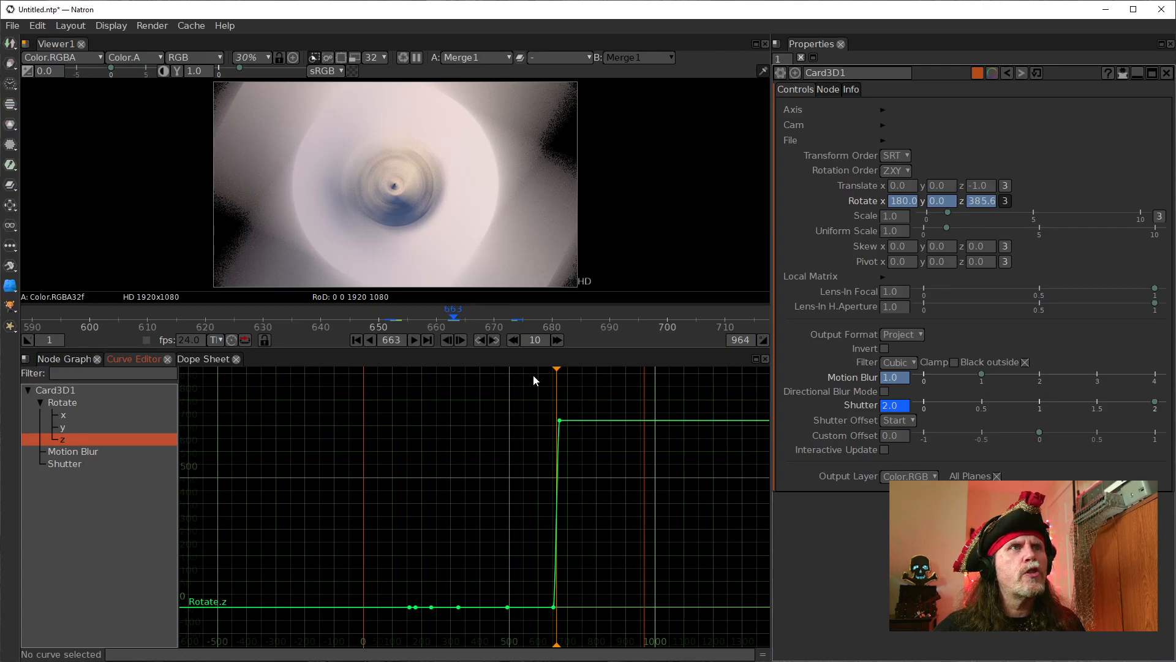
pyautogui.click(448, 317)
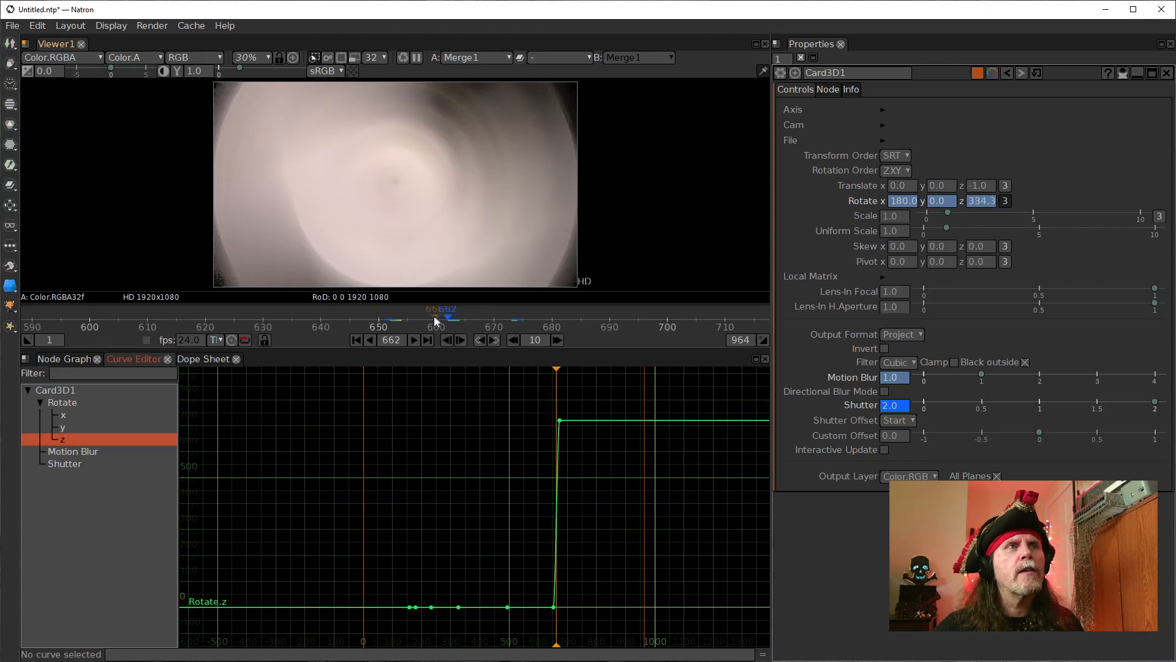
pyautogui.click(434, 318)
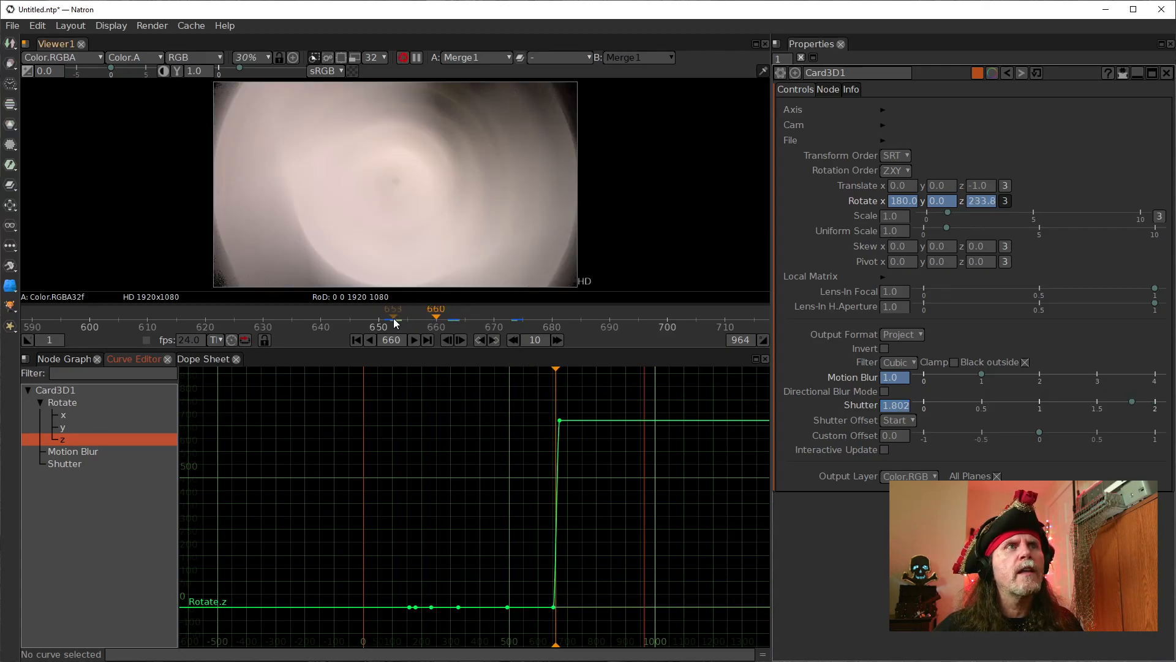
pyautogui.click(393, 318)
pyautogui.click(380, 319)
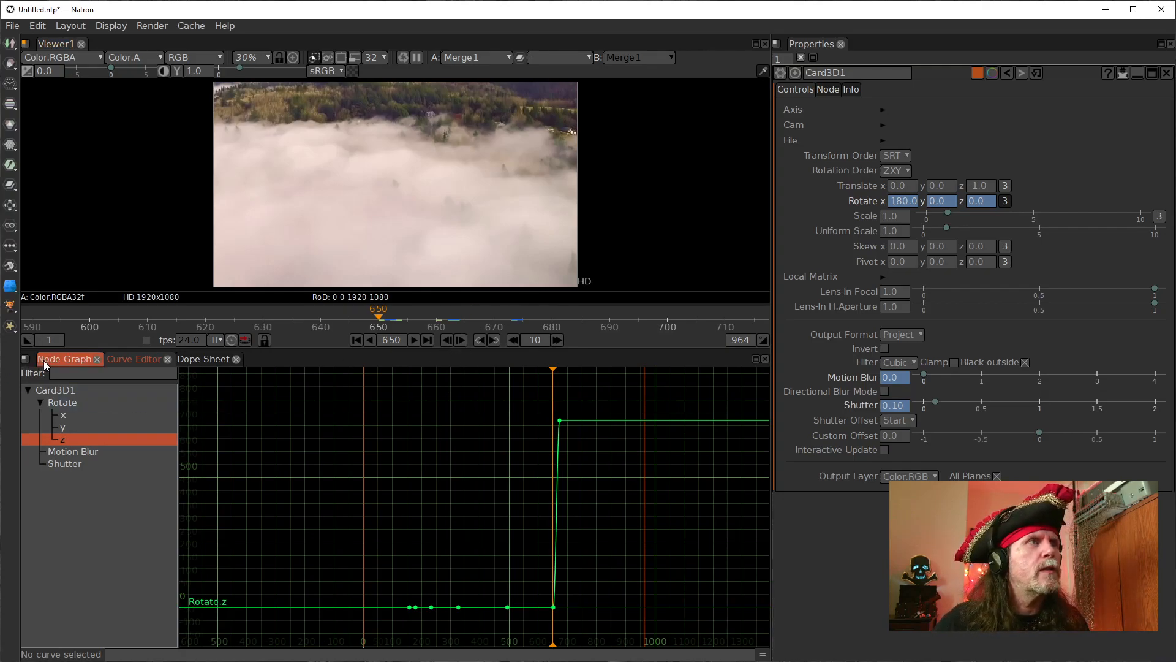
# - Bring the node graph back into view and select the Merge1 node
pyautogui.click(78, 363)
pyautogui.moveTo(570, 599); pyautogui.dragTo(573, 547)
pyautogui.scroll(1, 566, 550)
pyautogui.click(408, 524)
pyautogui.scroll(-1, 502, 582)
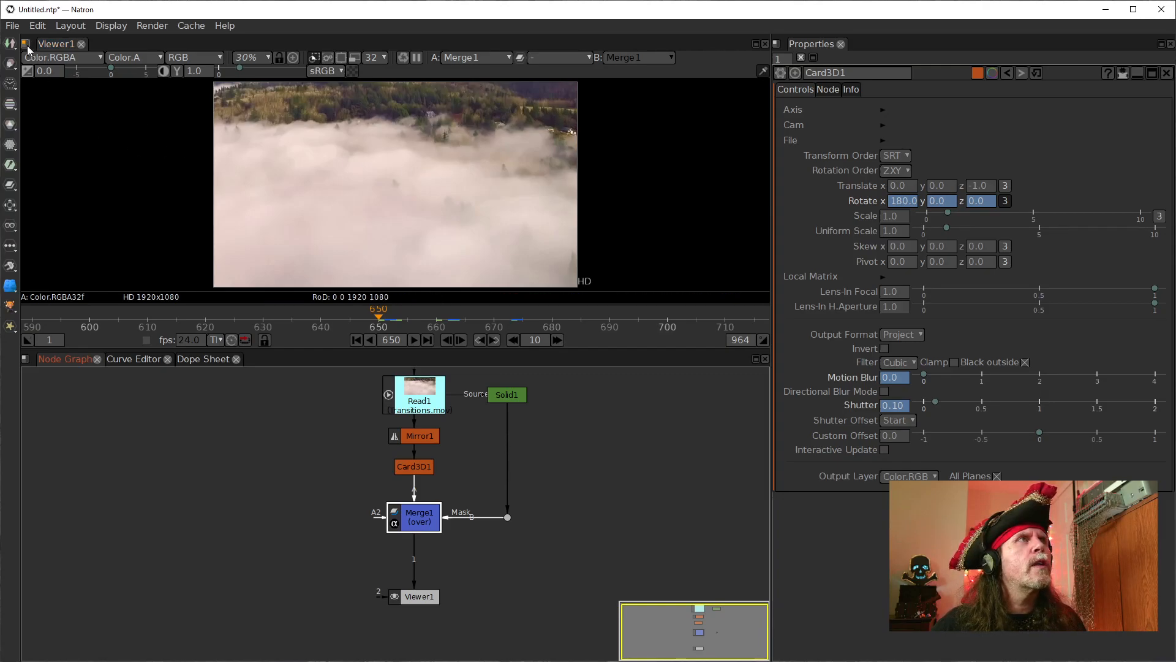
# - Save the project as Transitions_live_001.ntp in the Episode 0050 - Transitions folder
pyautogui.click(13, 26)
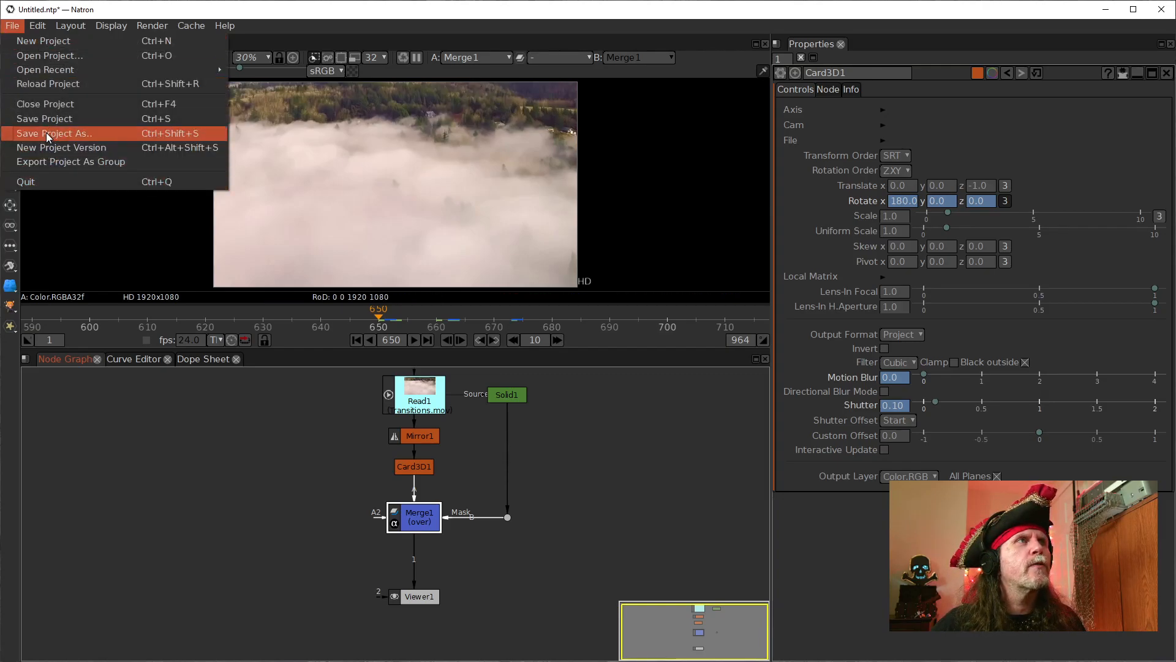
pyautogui.press('Escape')
pyautogui.hotkey('ctrl', 's')
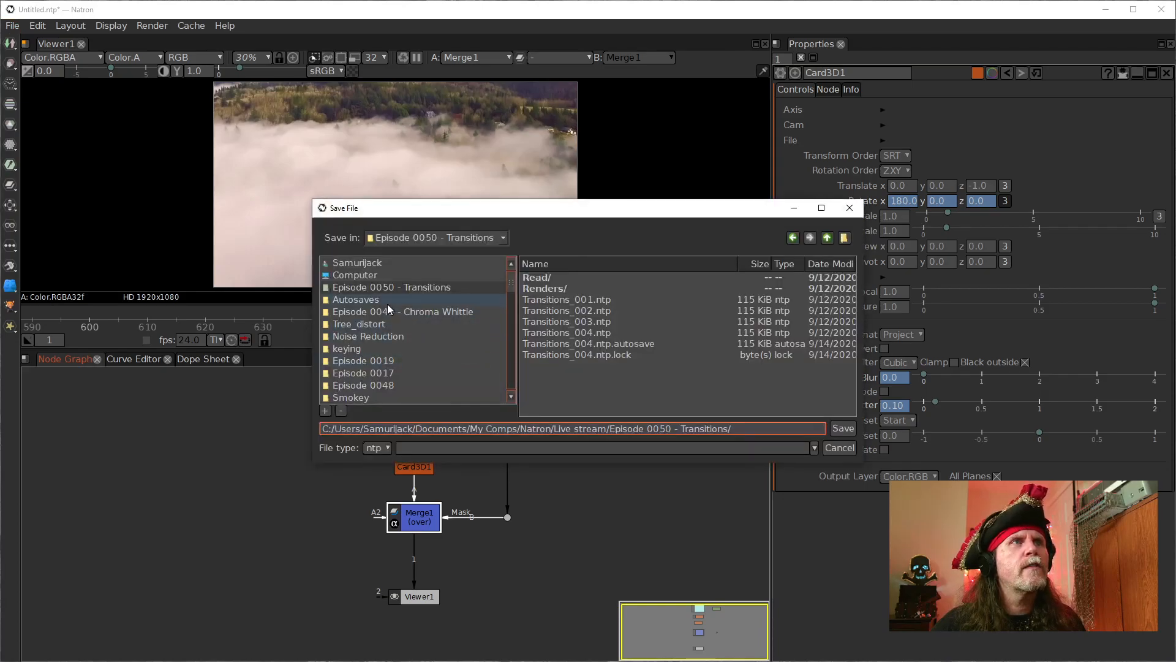
pyautogui.click(399, 289)
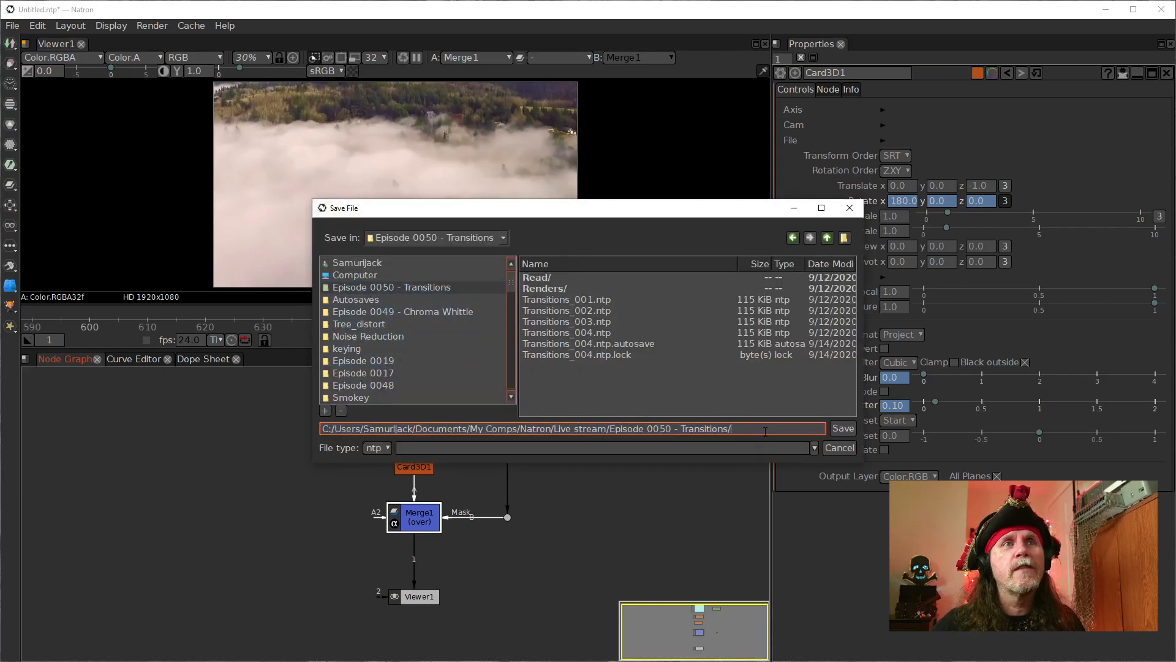
pyautogui.click(549, 299)
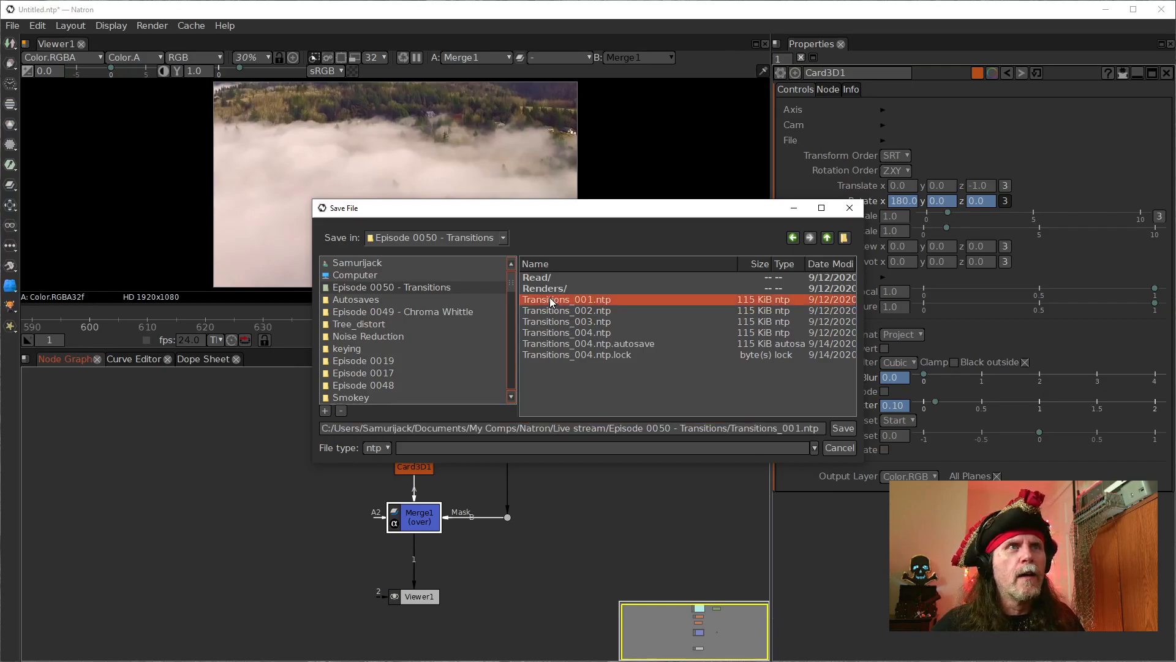
pyautogui.click(782, 430)
pyautogui.press('Right')
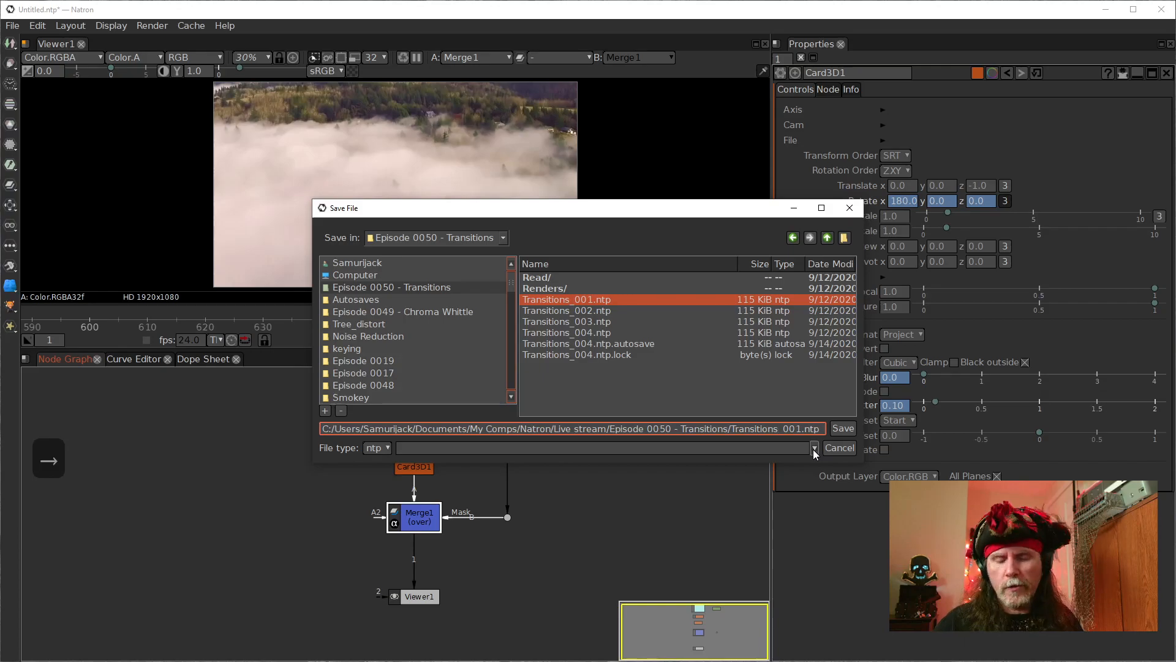
pyautogui.write('_live_')
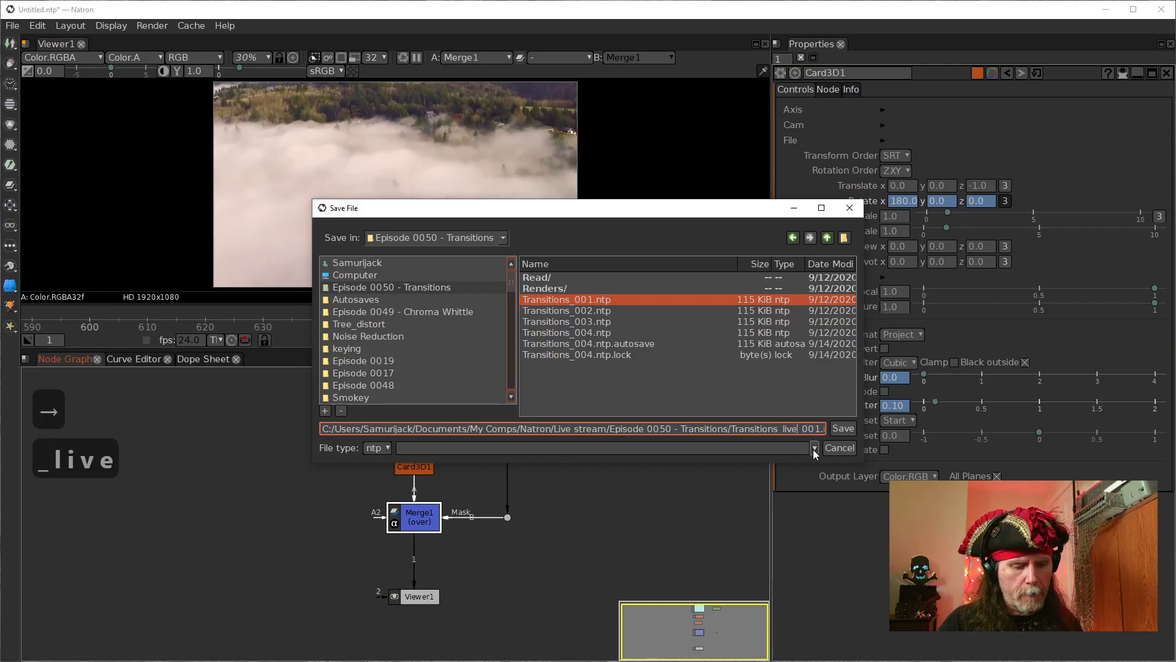
pyautogui.press('Return')
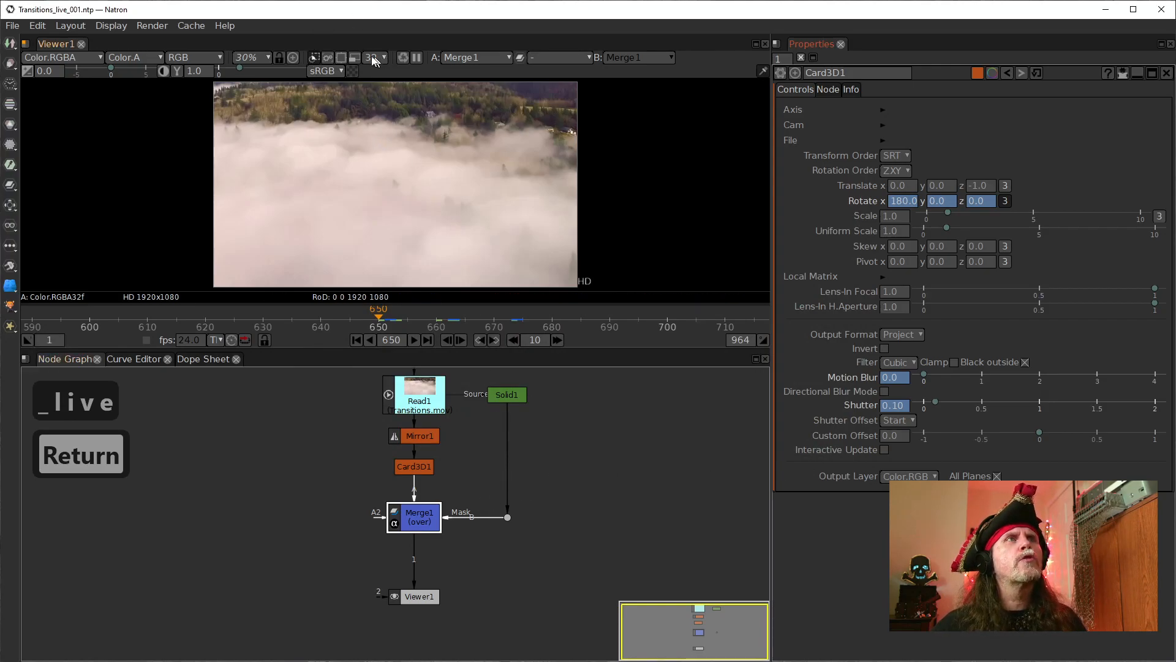
# - Turn on proxy mode for the viewer to preview the transition at reduced resolution
pyautogui.click(354, 56)
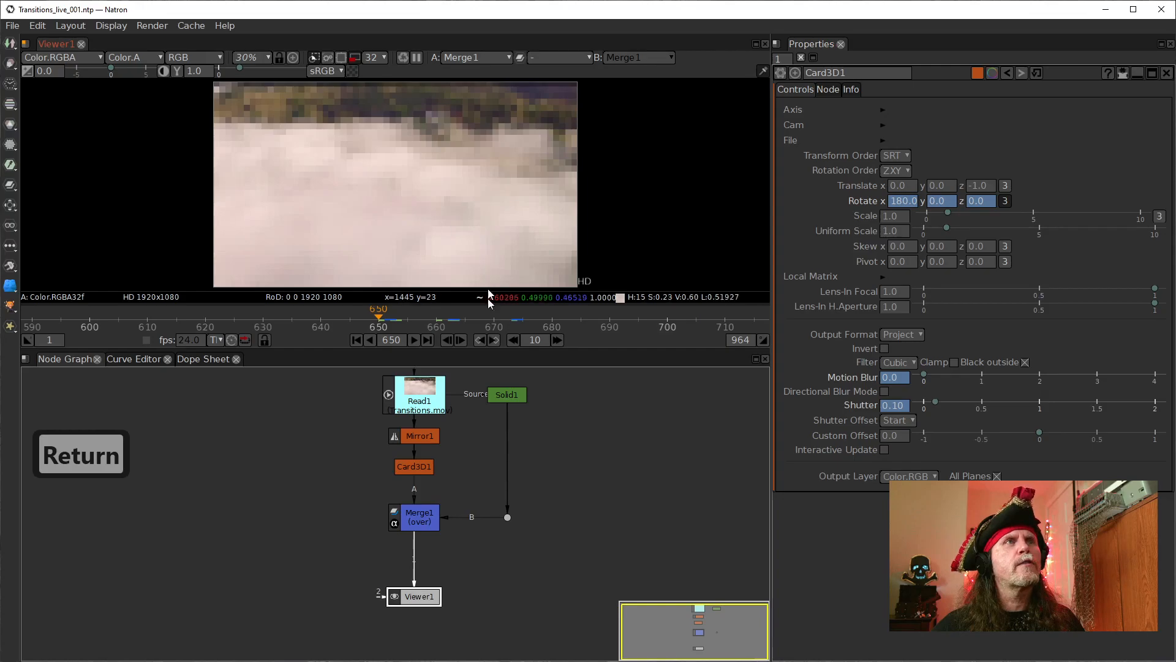
# - Play the reduced-resolution preview from the first frame and stop it at about frame 47
pyautogui.click(356, 340)
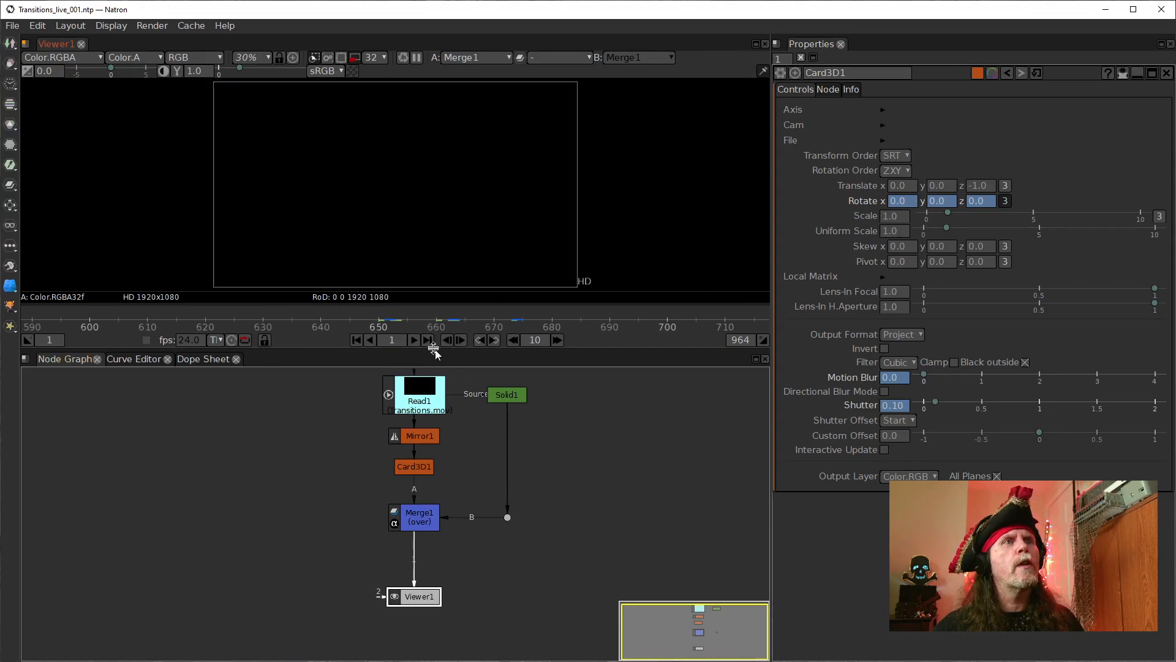
pyautogui.click(414, 340)
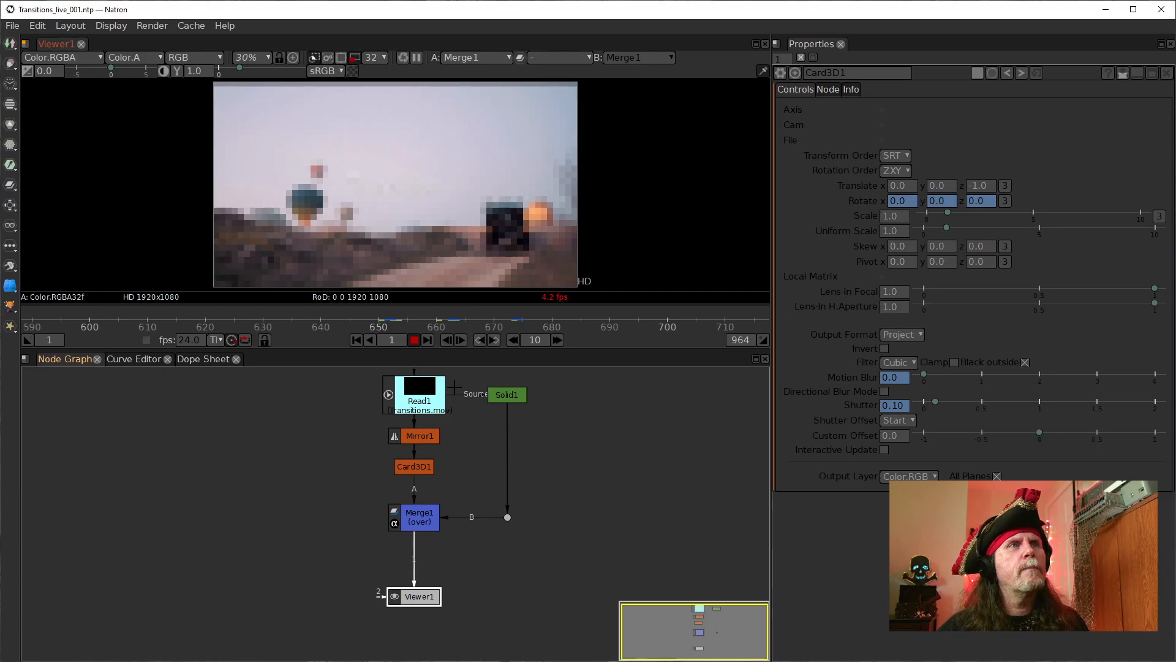
pyautogui.click(414, 339)
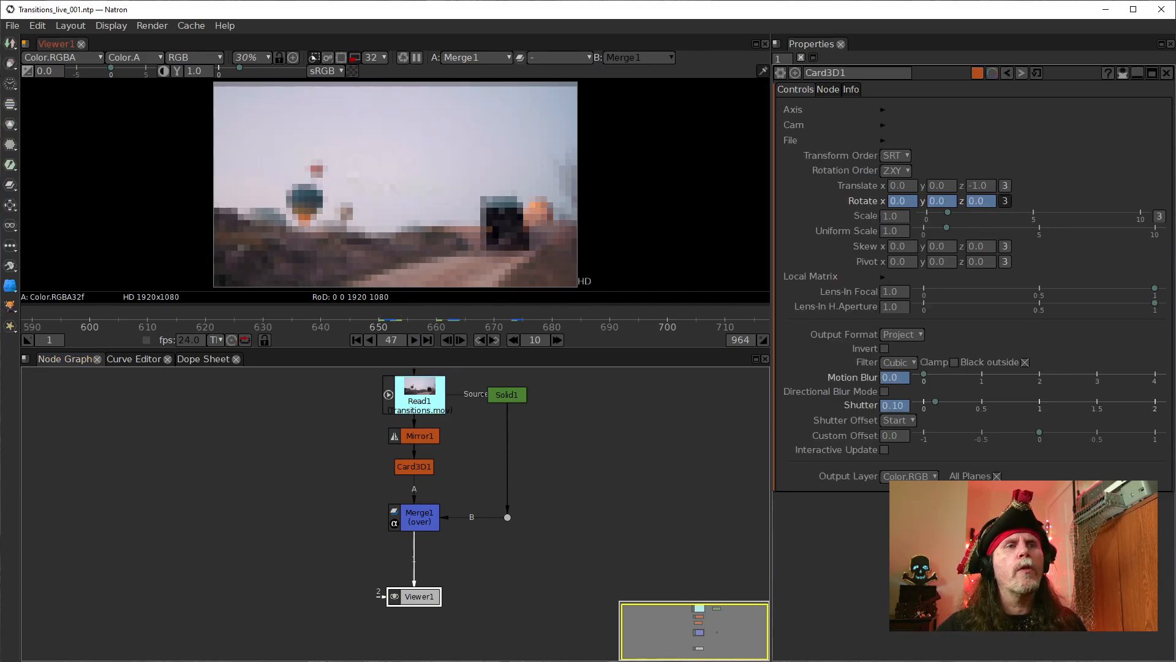
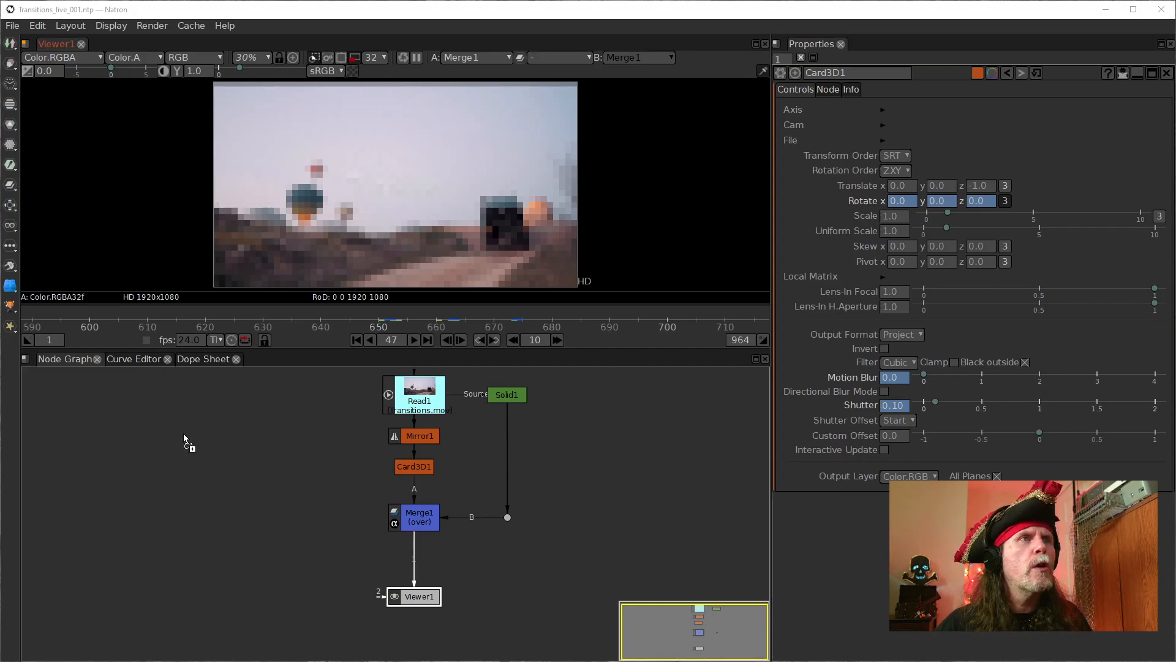
# - Import video.mp4 and video(1).mp4 as Read nodes and place them in the empty area beside Read1
pyautogui.moveTo(183, 433); pyautogui.dragTo(203, 453)
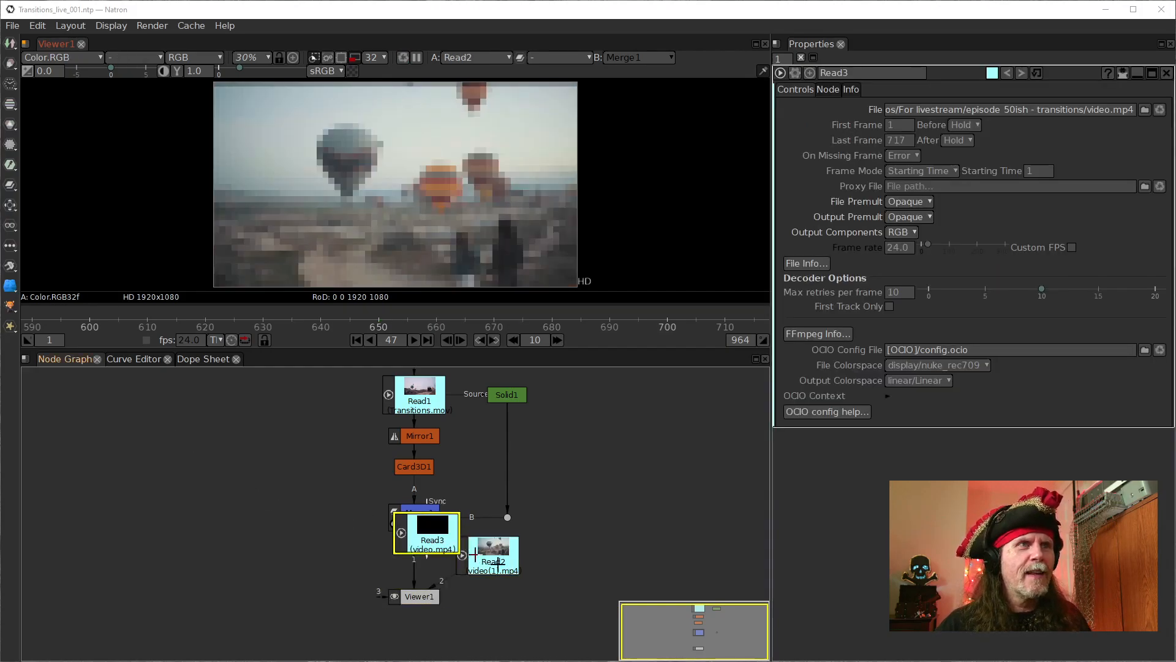
pyautogui.moveTo(517, 610); pyautogui.dragTo(517, 610)
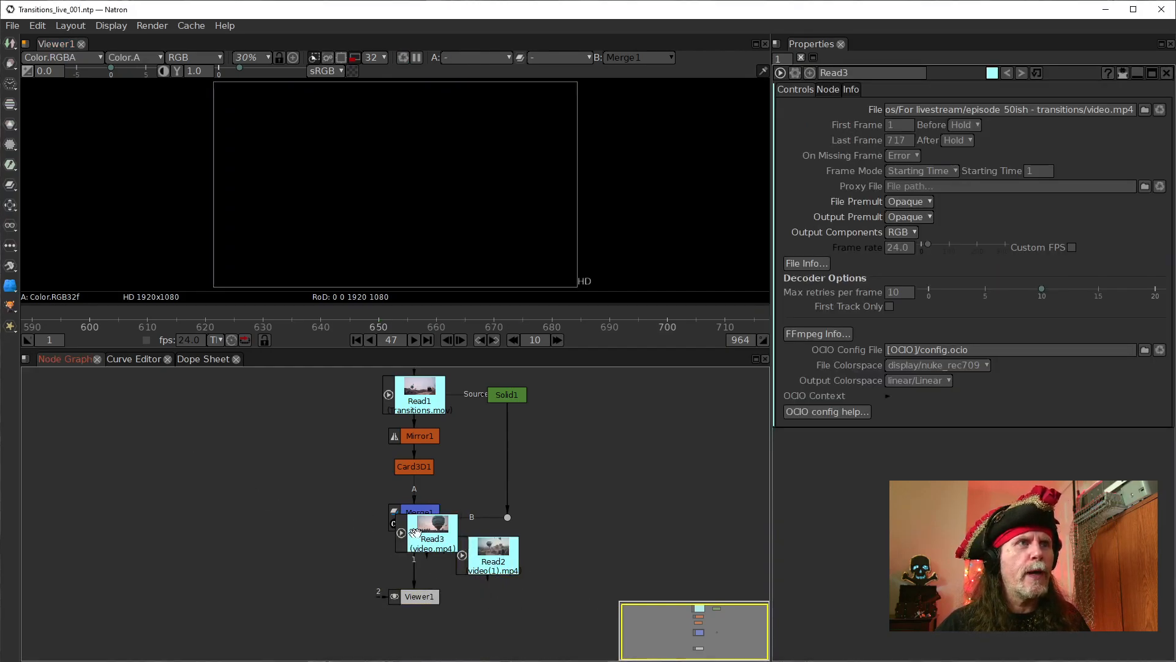
pyautogui.moveTo(429, 533); pyautogui.dragTo(179, 429)
pyautogui.moveTo(502, 562); pyautogui.dragTo(294, 426)
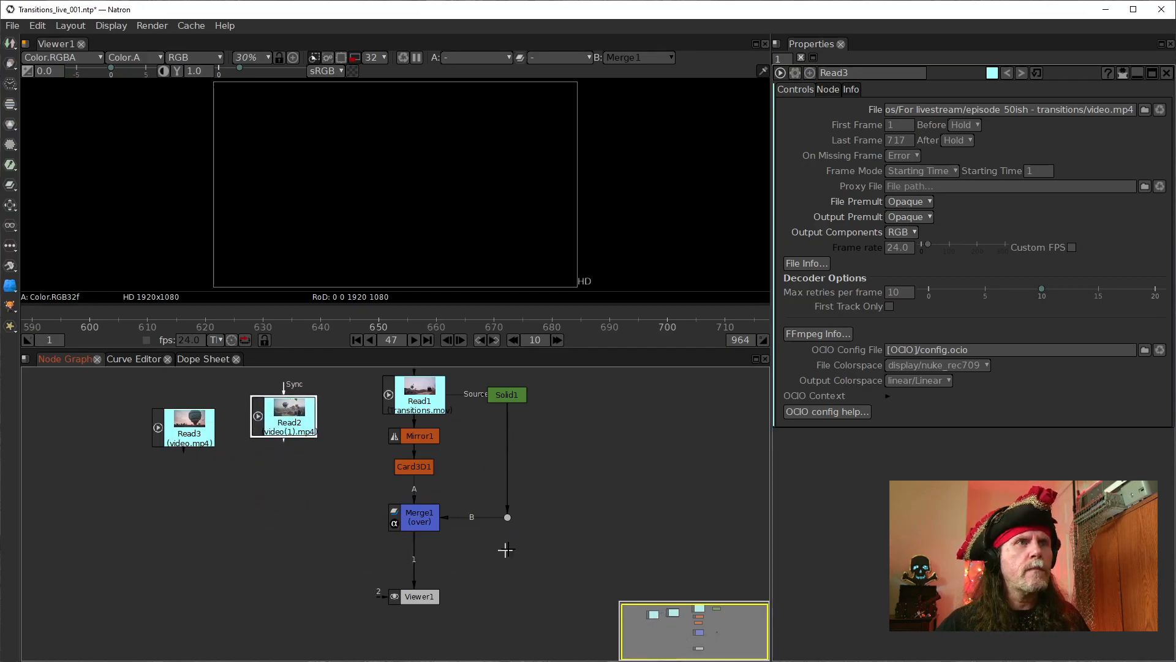
# - Shift Merge1, the dot on its B connection, Card3D1 and Mirror1 down to open space below Read1
pyautogui.moveTo(425, 522); pyautogui.dragTo(425, 549)
pyautogui.moveTo(507, 515); pyautogui.dragTo(507, 550)
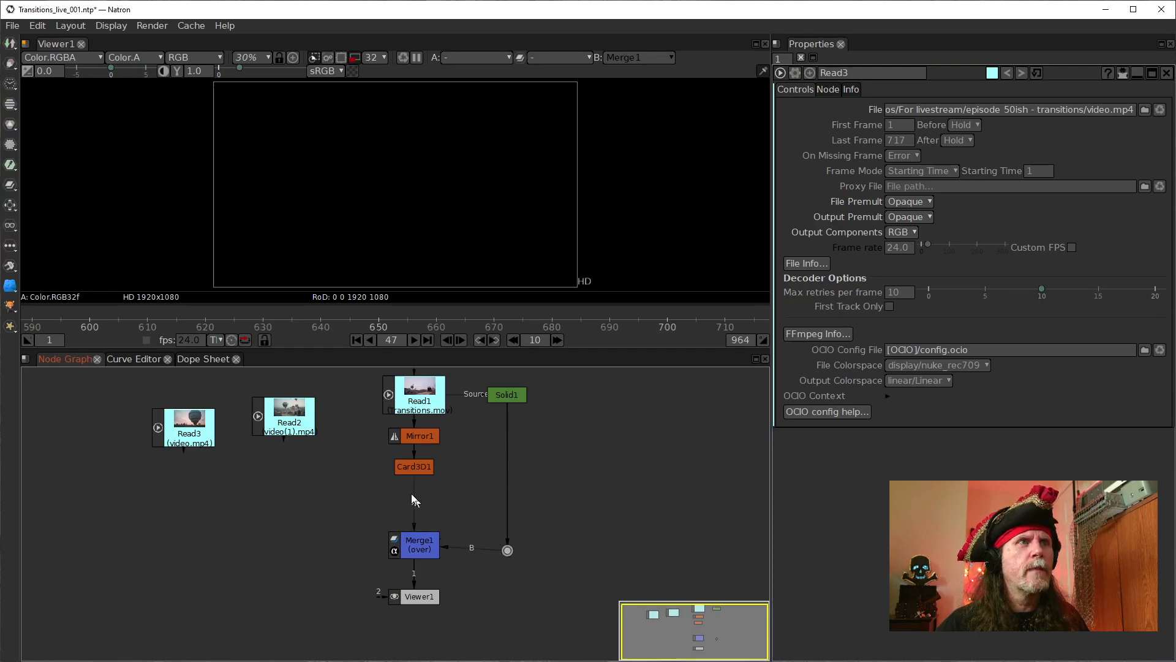
pyautogui.moveTo(404, 462); pyautogui.dragTo(404, 495)
pyautogui.moveTo(408, 432); pyautogui.dragTo(408, 470)
# - View the video(1).mp4 clip from Read2 and the video.mp4 clip from Read3 in the viewer
pyautogui.click(282, 412)
pyautogui.doubleClick(281, 412)
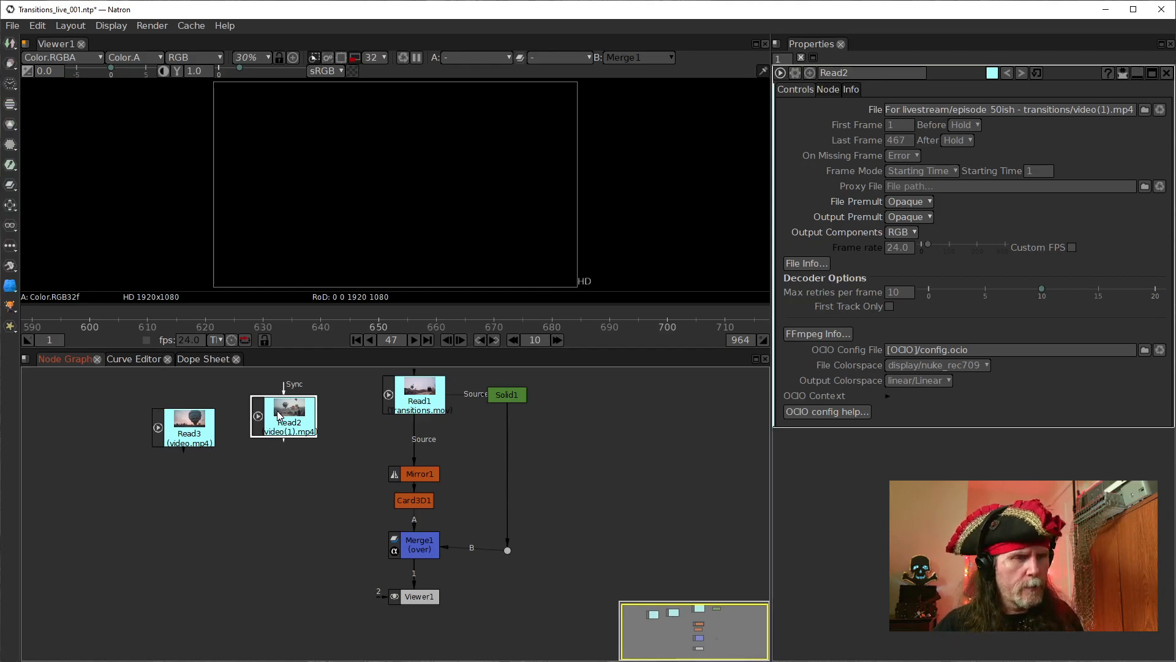
pyautogui.press('1')
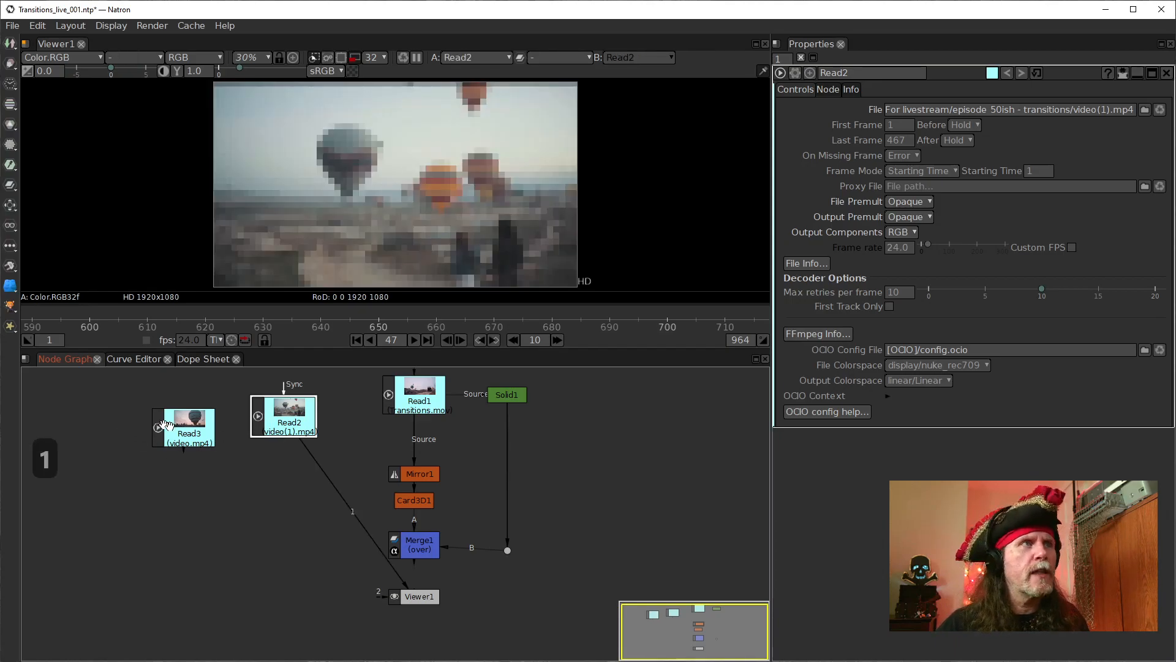
pyautogui.click(187, 425)
pyautogui.press('1')
# - Swap the order of the two new clips, placing Read3 between Read2 and the Read1 branch
pyautogui.click(277, 415)
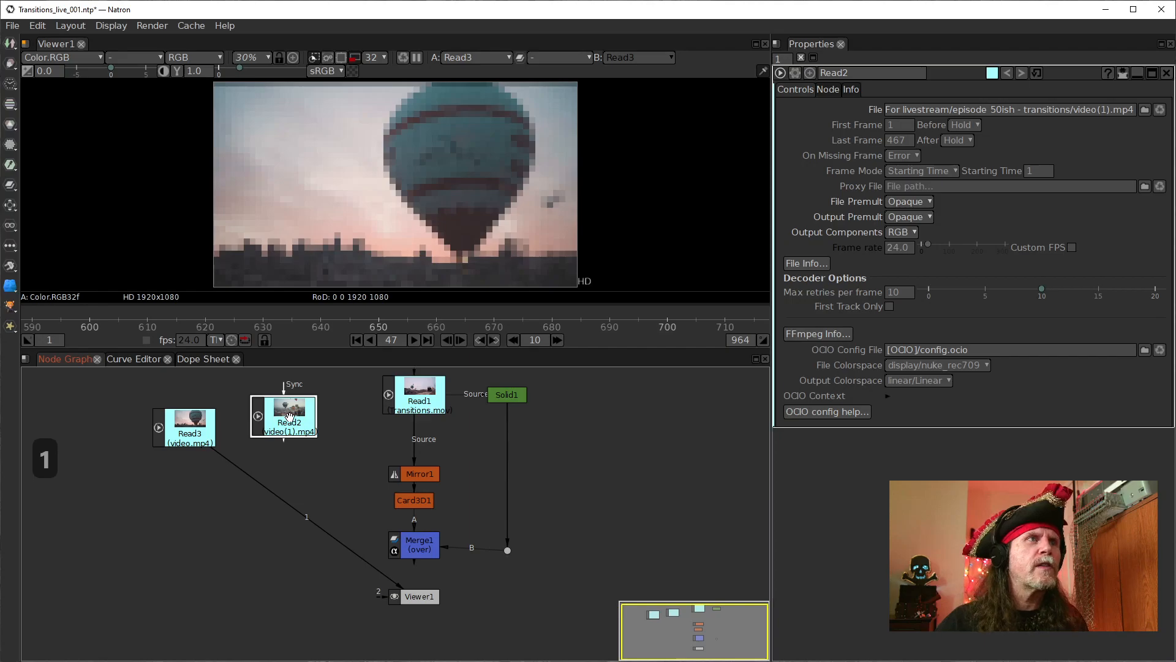
pyautogui.moveTo(277, 416)
pyautogui.mouseDown()
pyautogui.moveTo(244, 417)
pyautogui.moveTo(265, 417)
pyautogui.mouseUp()
pyautogui.click(183, 419)
pyautogui.moveTo(184, 418); pyautogui.dragTo(308, 452)
pyautogui.moveTo(262, 397); pyautogui.dragTo(239, 412)
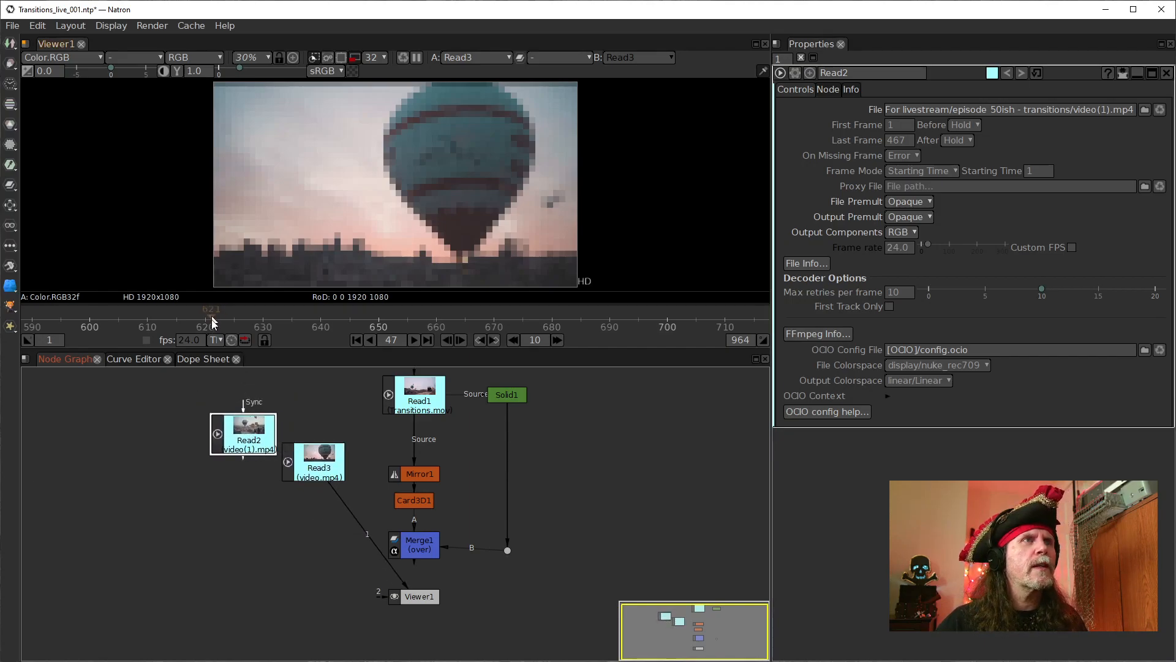
pyautogui.moveTo(317, 460); pyautogui.dragTo(323, 442)
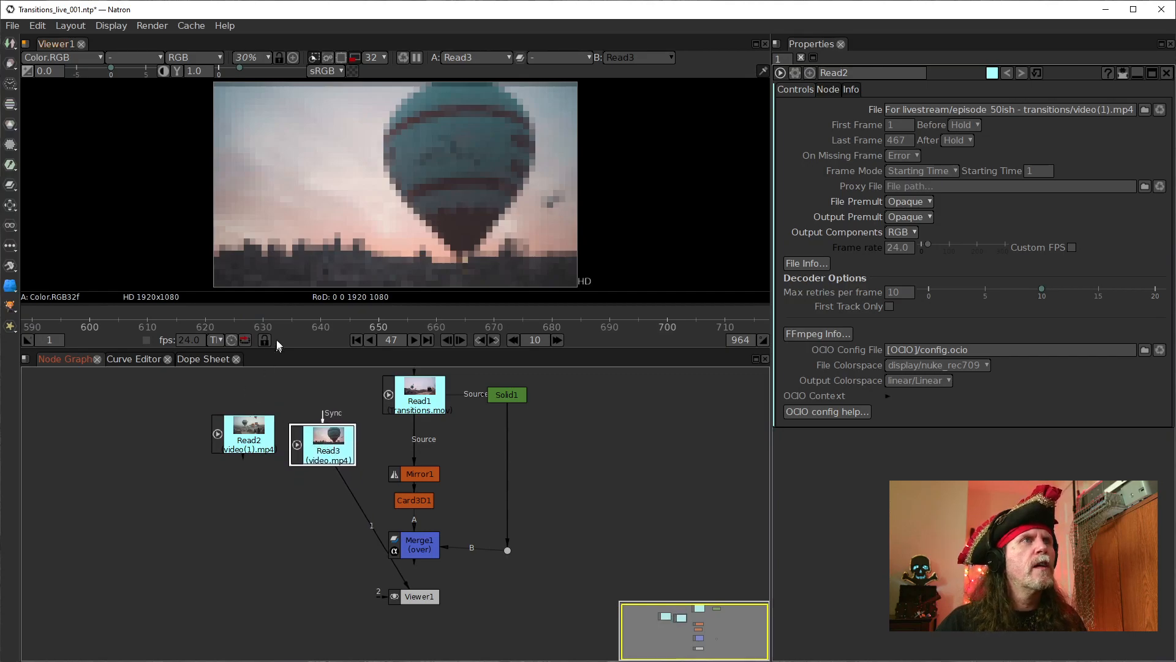
# - Go to frame 610 and reconnect the viewer's input from Read3 to Merge1
pyautogui.moveTo(257, 320); pyautogui.dragTo(147, 326)
pyautogui.scroll(-5, 216, 335)
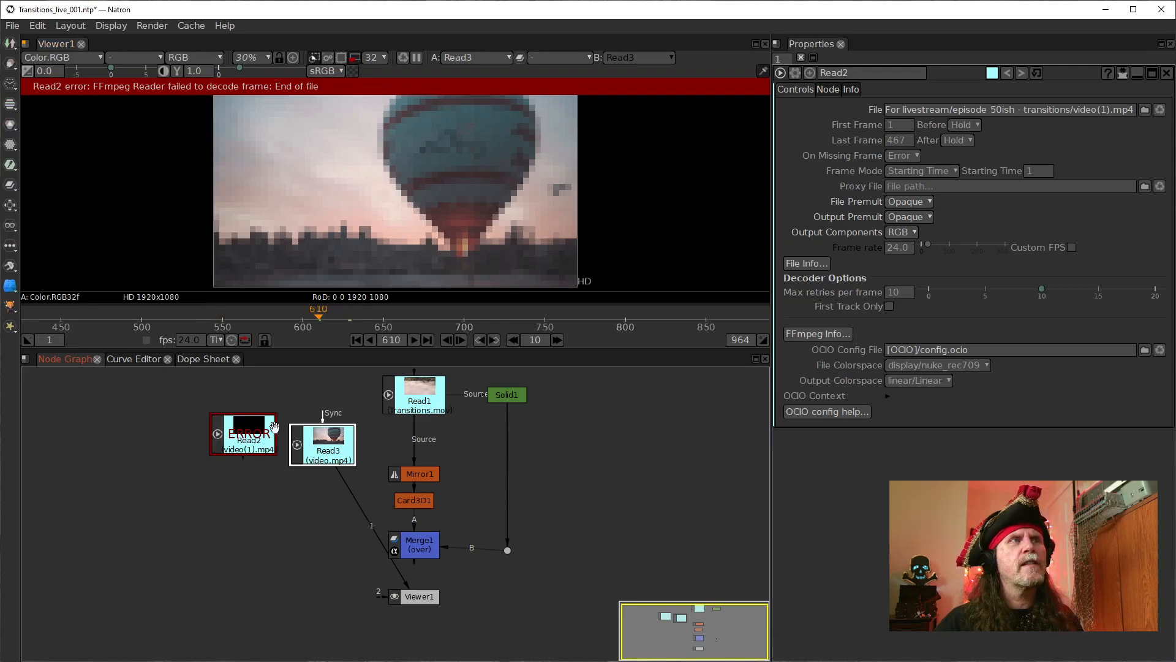
pyautogui.click(257, 447)
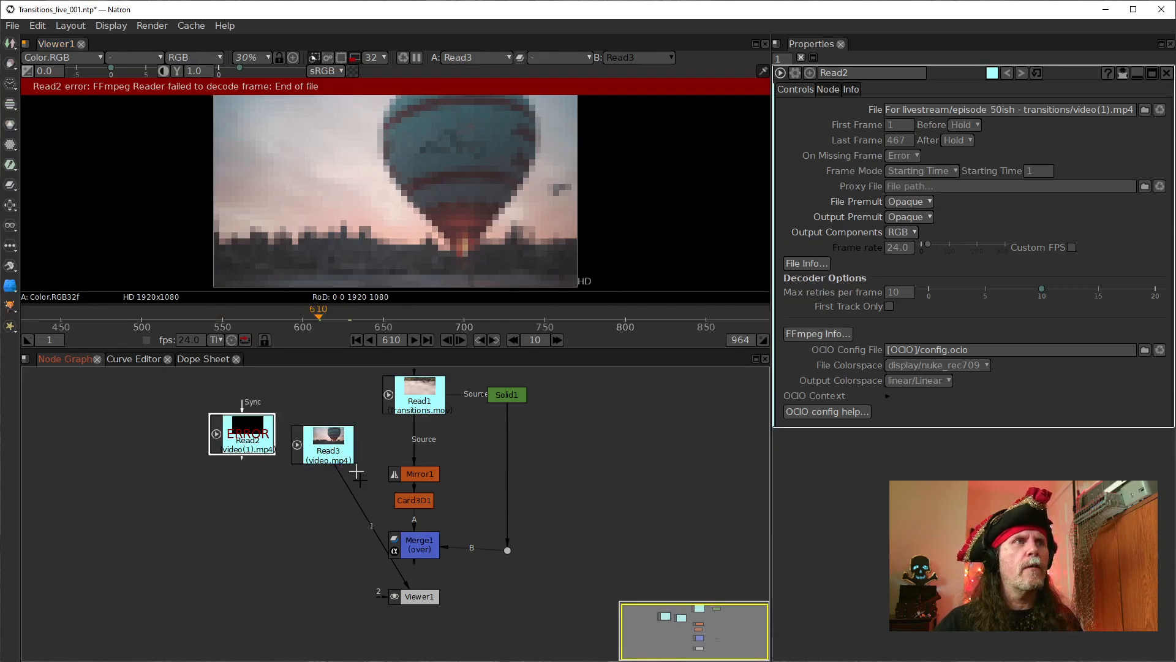
pyautogui.moveTo(351, 487); pyautogui.dragTo(411, 536)
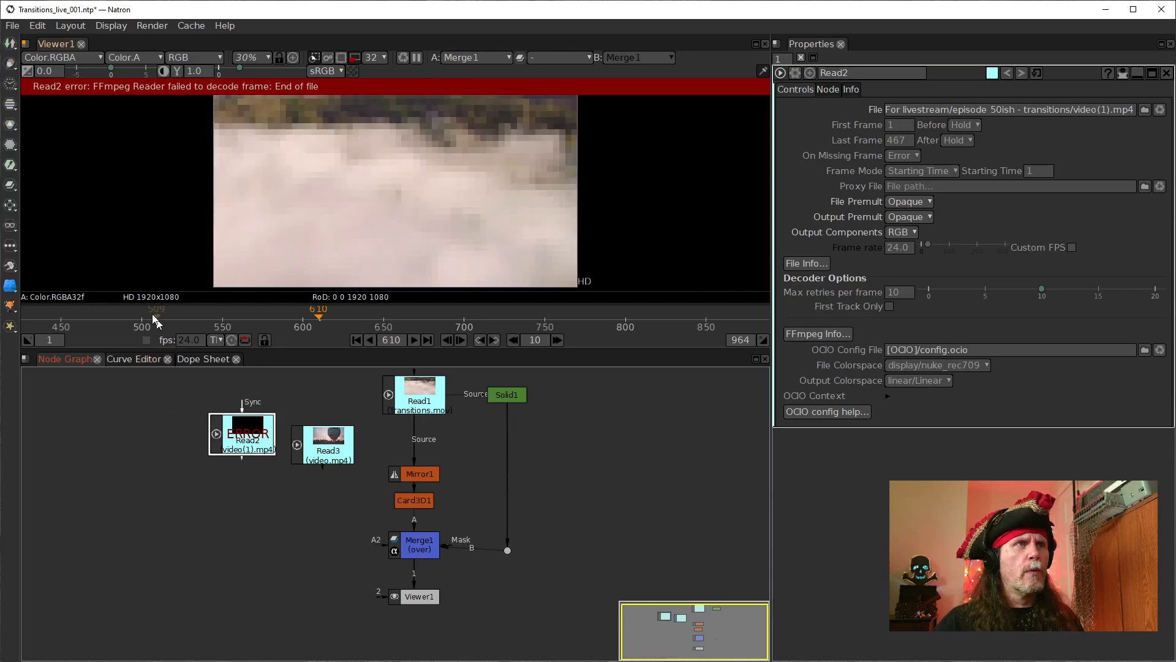
# - Select Card3D1 and examine the earlier cuts and its rotation at frames 157, 180, 244 and 235
pyautogui.scroll(-8, 220, 328)
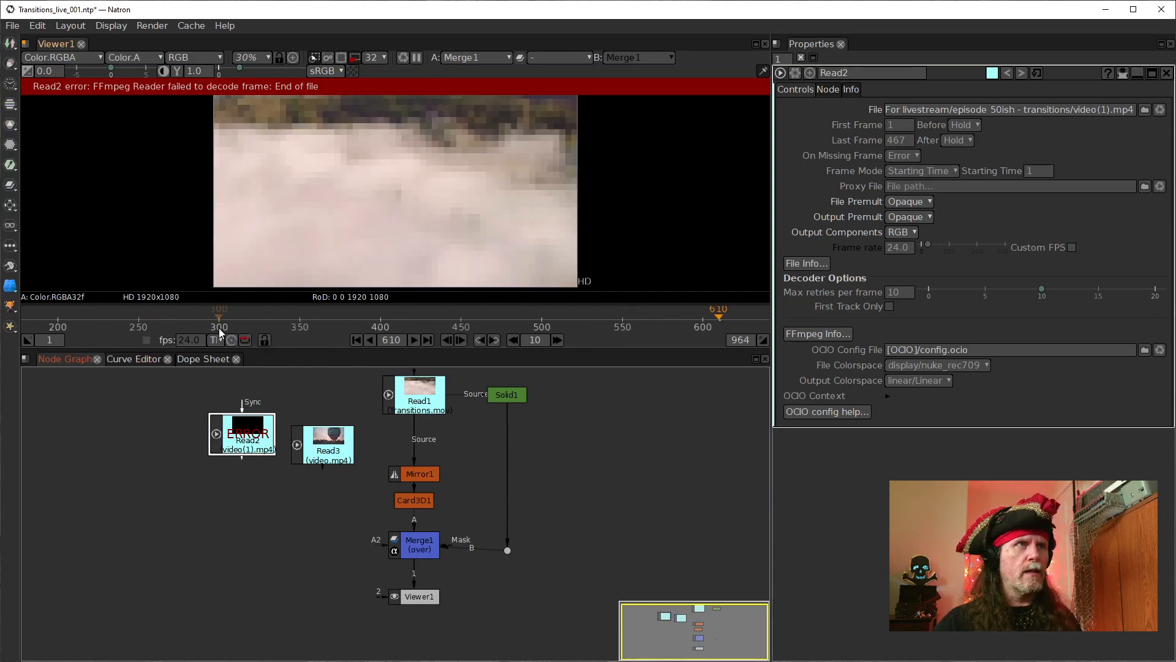
pyautogui.scroll(2, 212, 326)
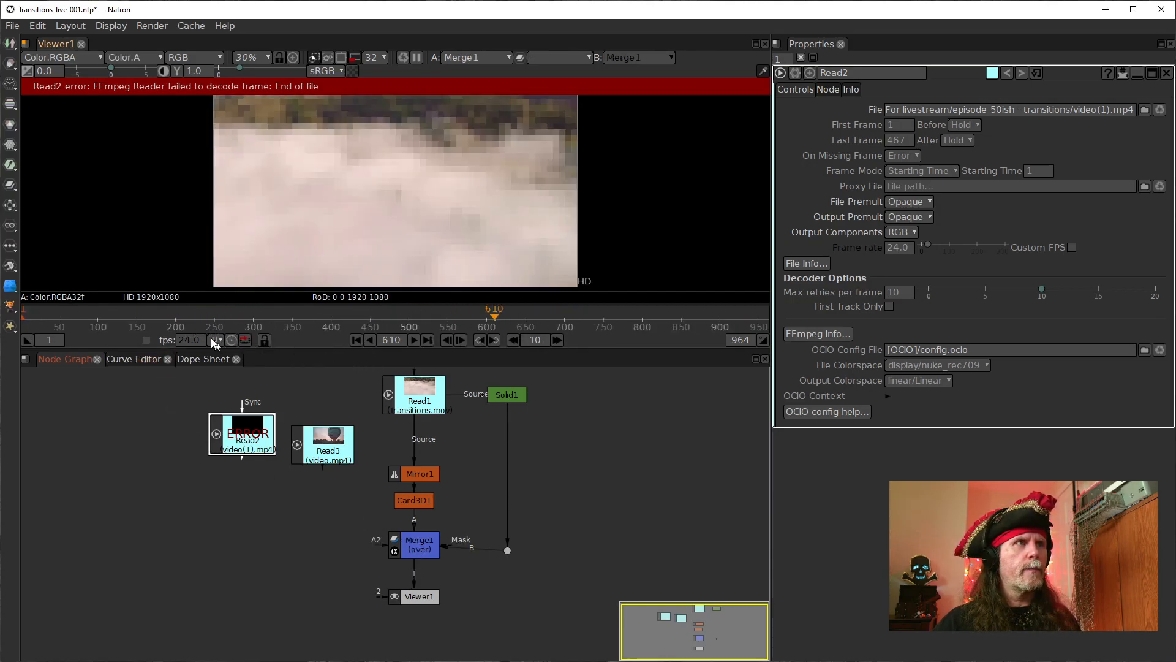
pyautogui.click(426, 499)
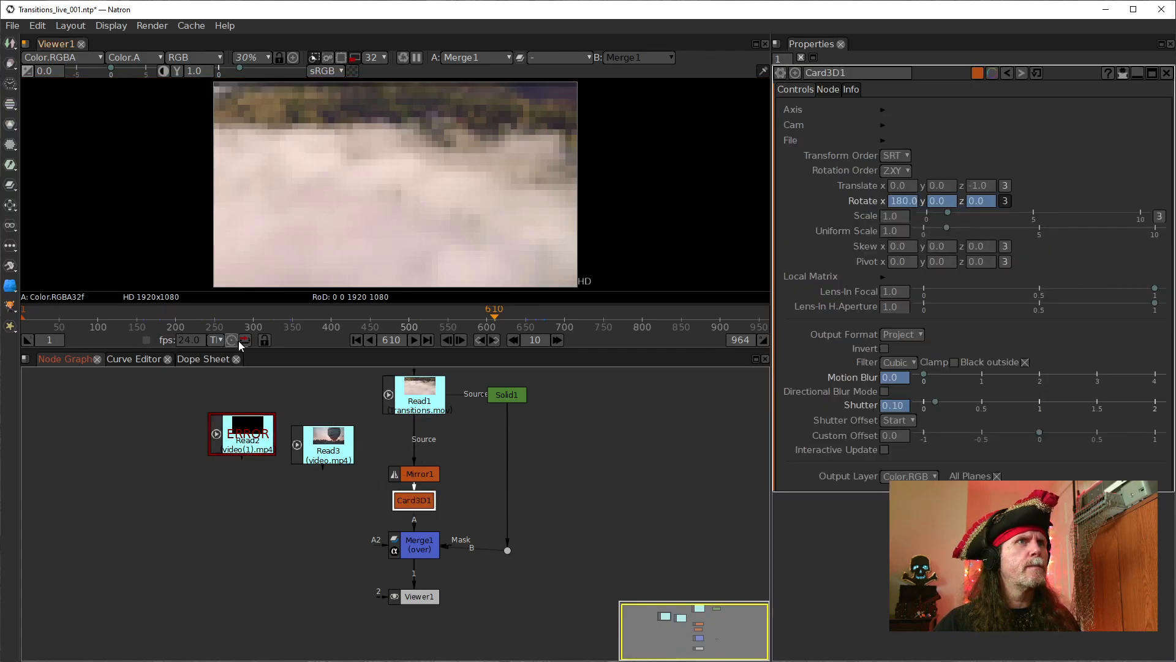
pyautogui.scroll(-1, 241, 325)
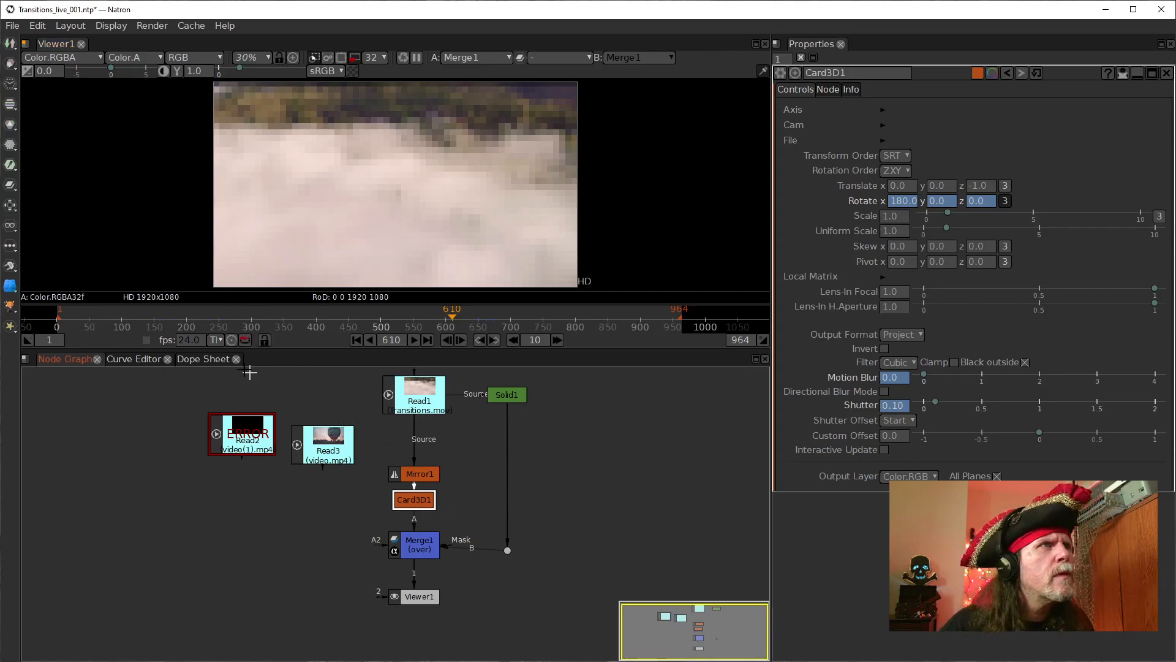
pyautogui.scroll(3, 160, 323)
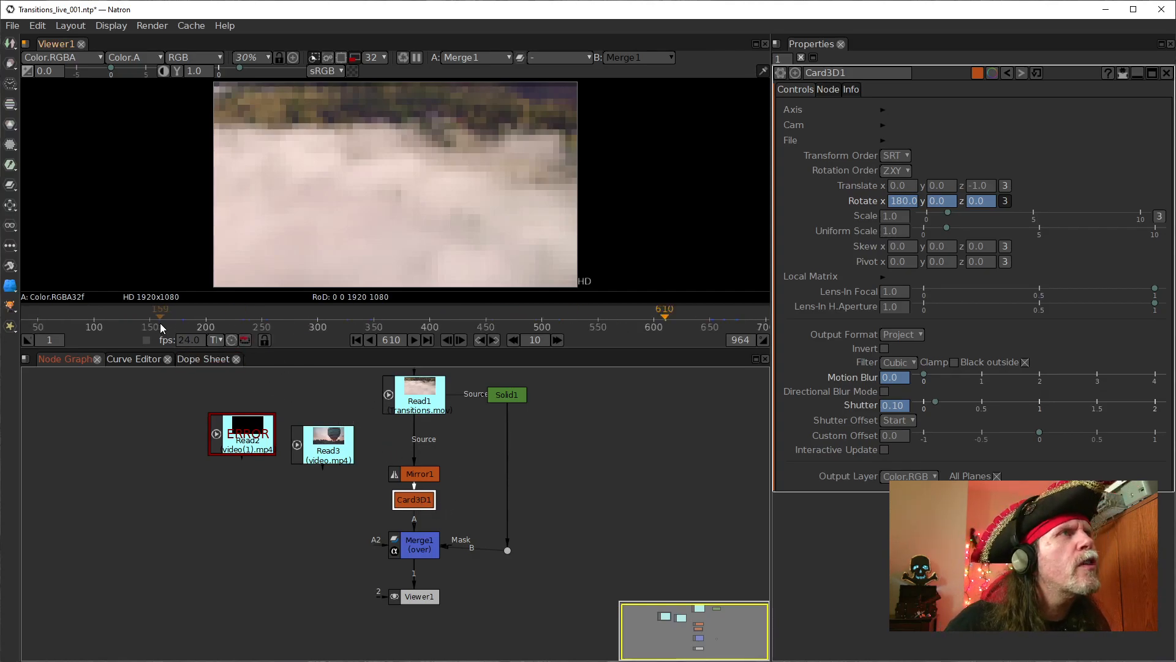
pyautogui.scroll(2, 160, 323)
pyautogui.click(157, 322)
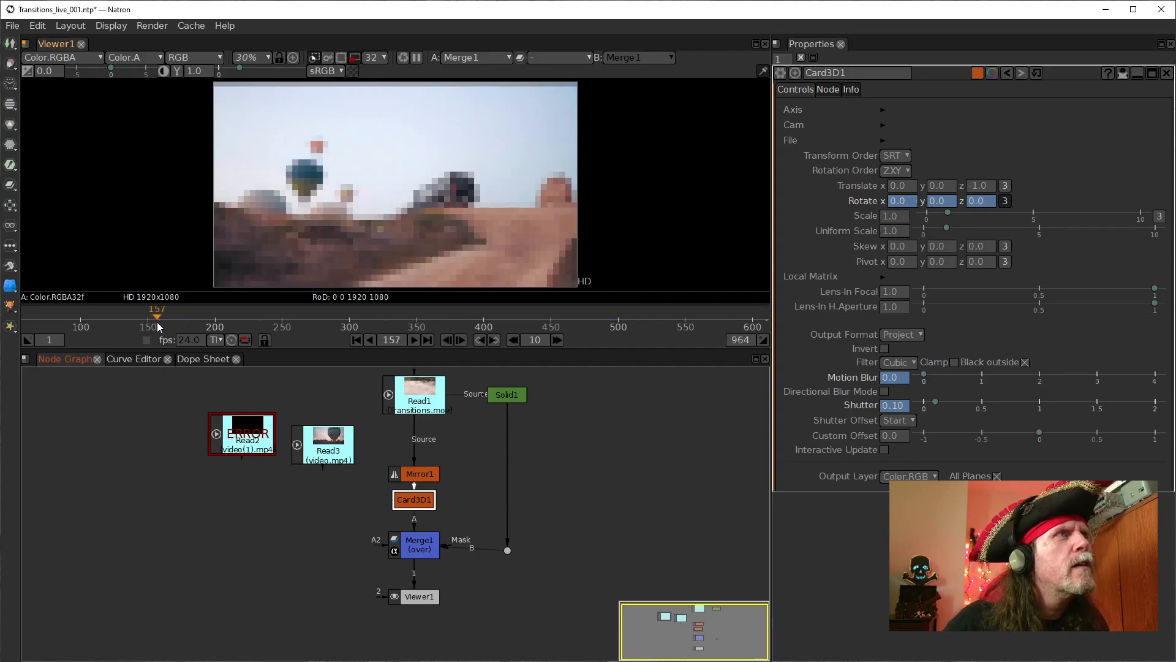
pyautogui.click(189, 326)
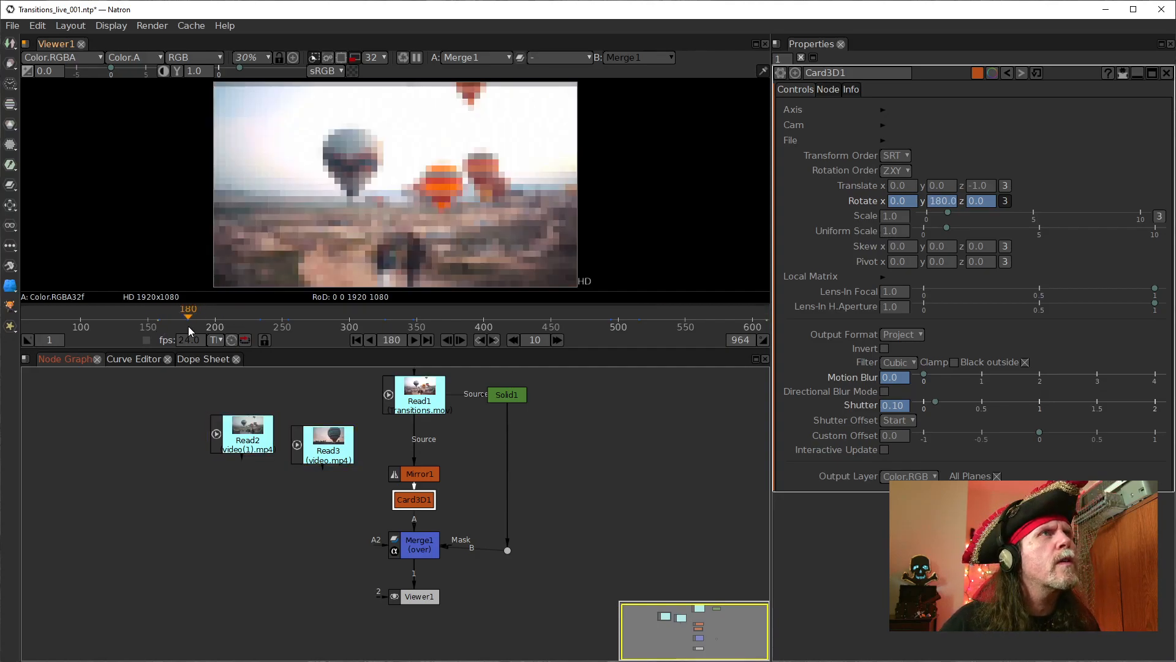
pyautogui.click(271, 328)
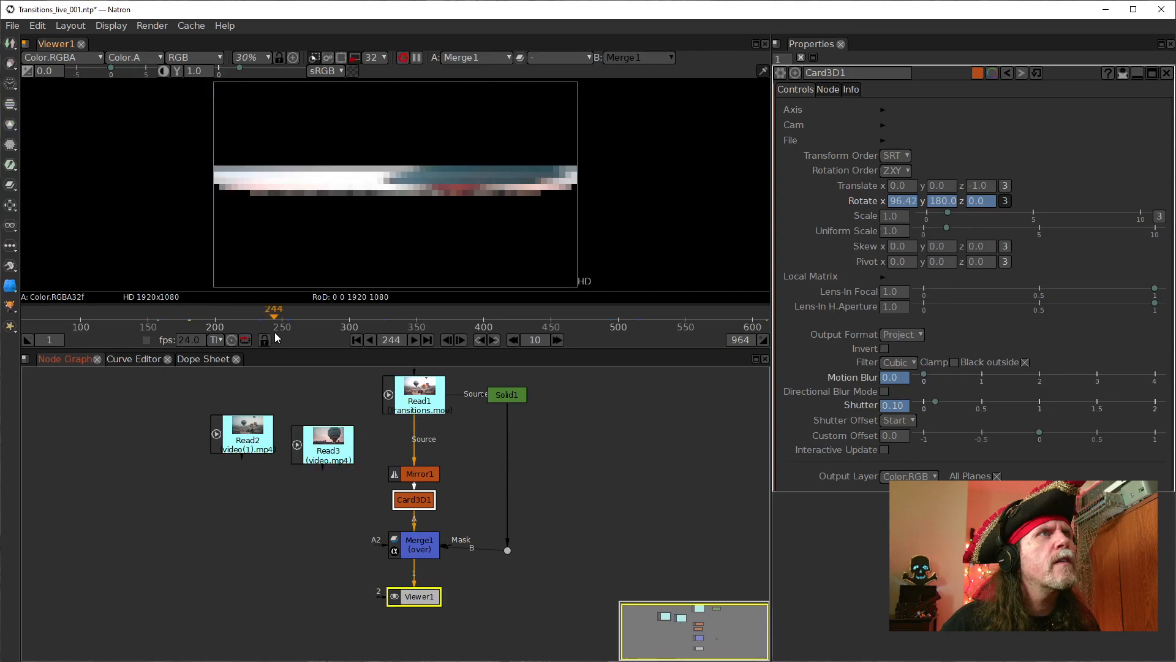
pyautogui.moveTo(271, 329)
pyautogui.mouseDown()
pyautogui.moveTo(283, 334)
pyautogui.moveTo(262, 340)
pyautogui.mouseUp()
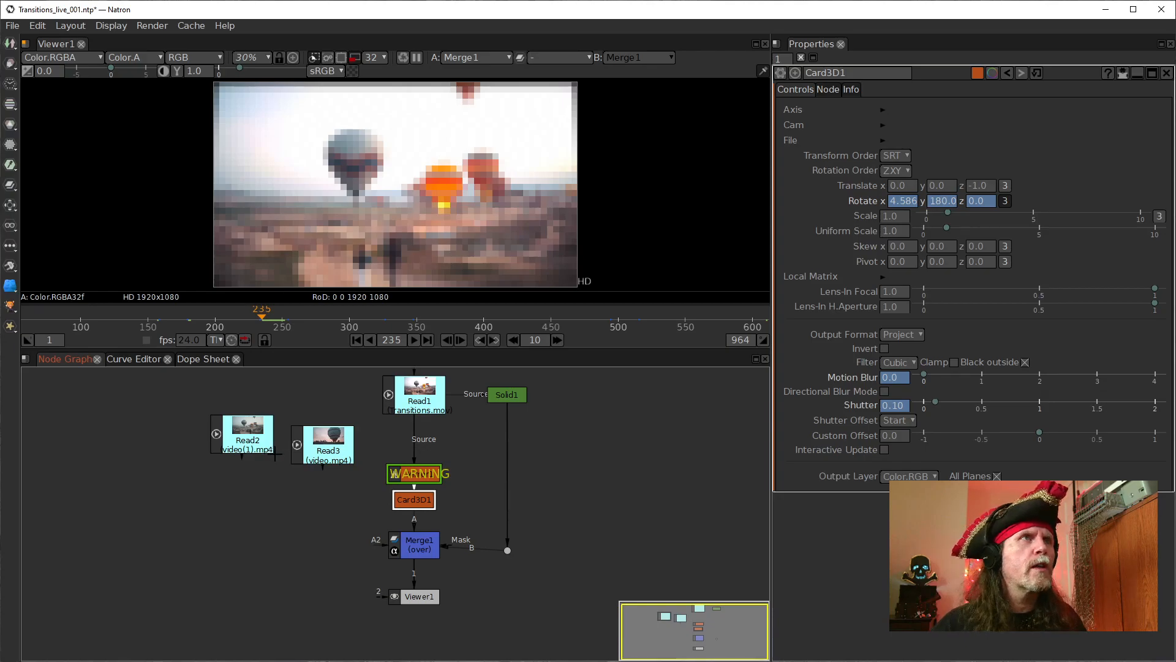
# - Line up Read2 and Read3 side by side with more space between them, and go to frame 147
pyautogui.click(410, 470)
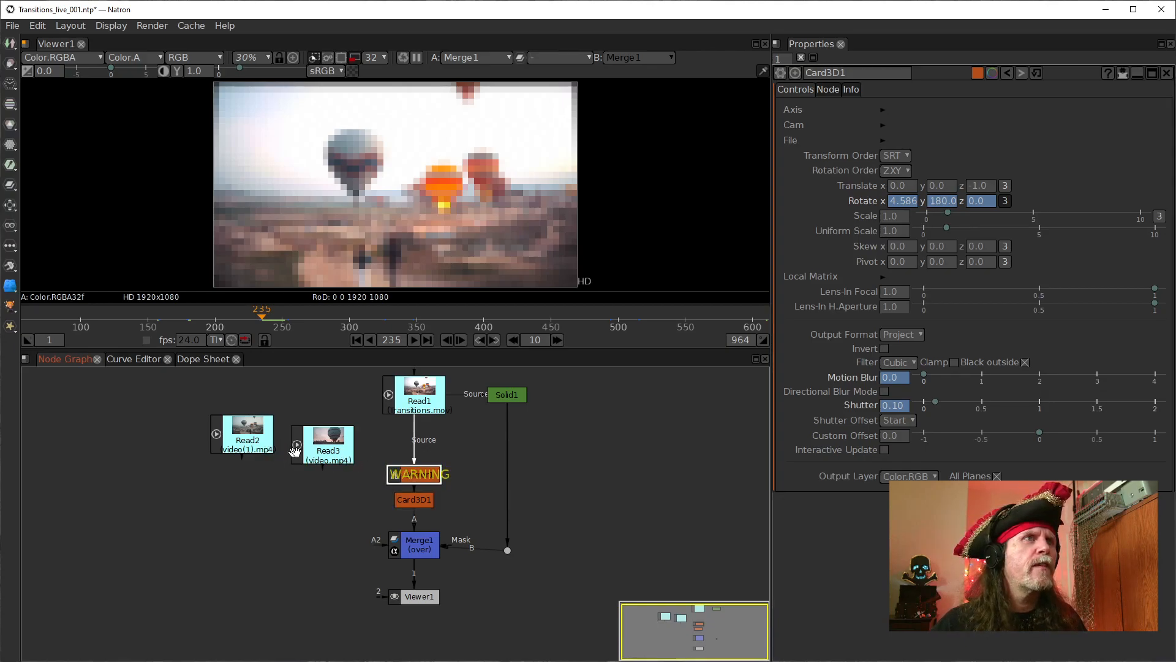
pyautogui.moveTo(249, 424); pyautogui.dragTo(233, 429)
pyautogui.moveTo(336, 447); pyautogui.dragTo(330, 440)
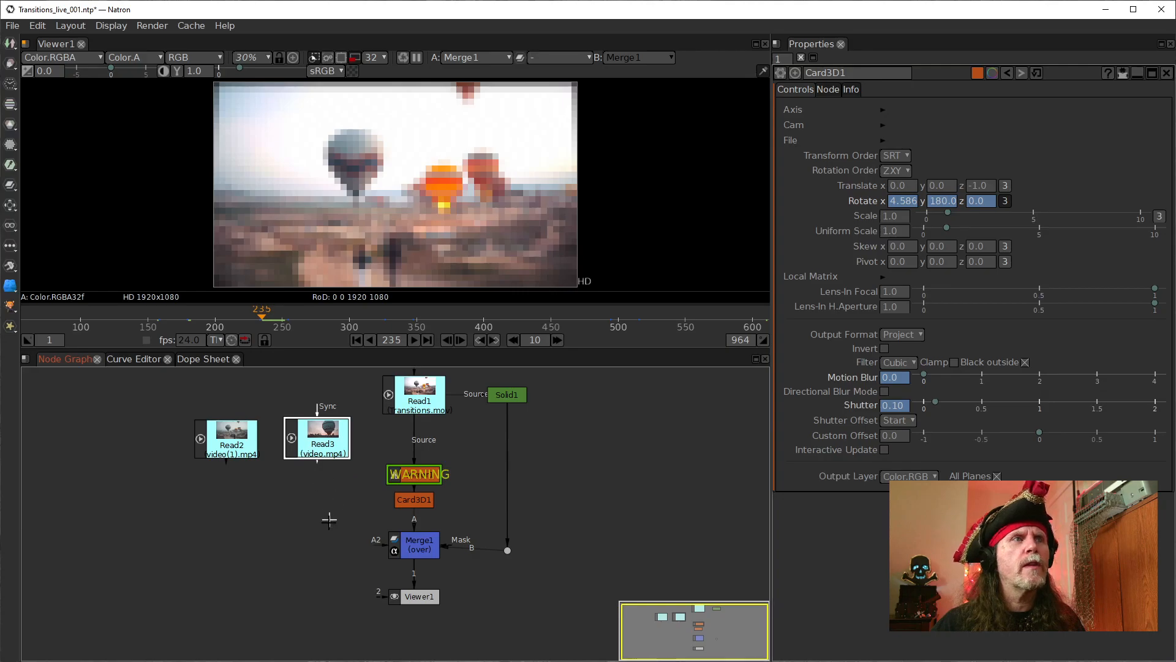
pyautogui.click(308, 539)
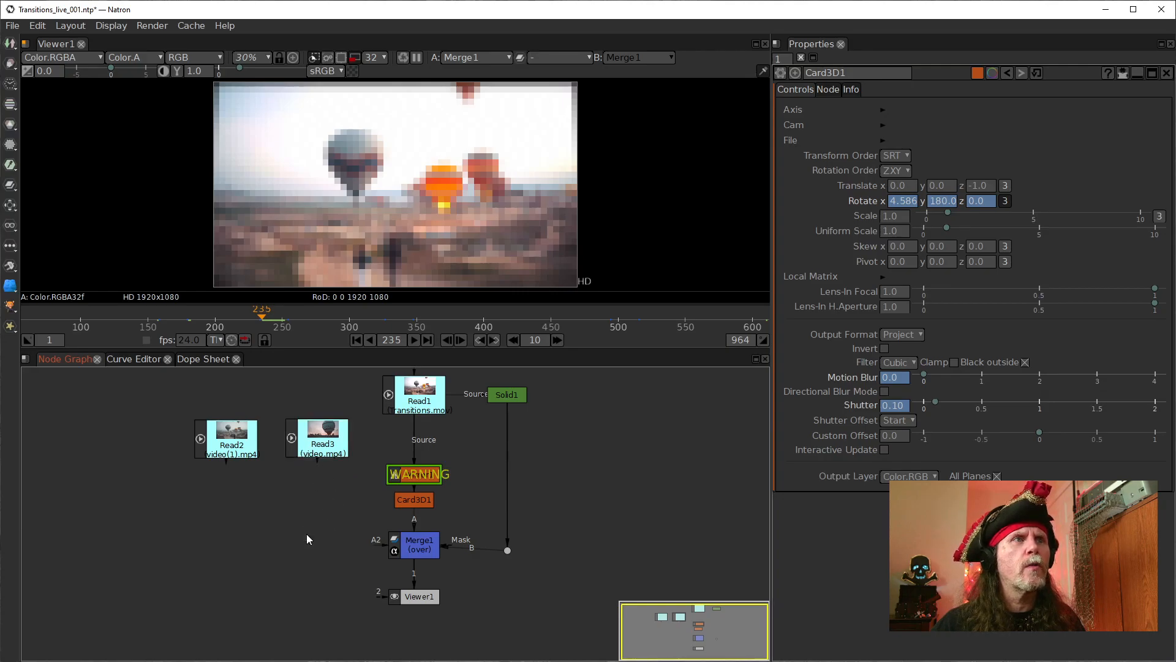
pyautogui.click(143, 326)
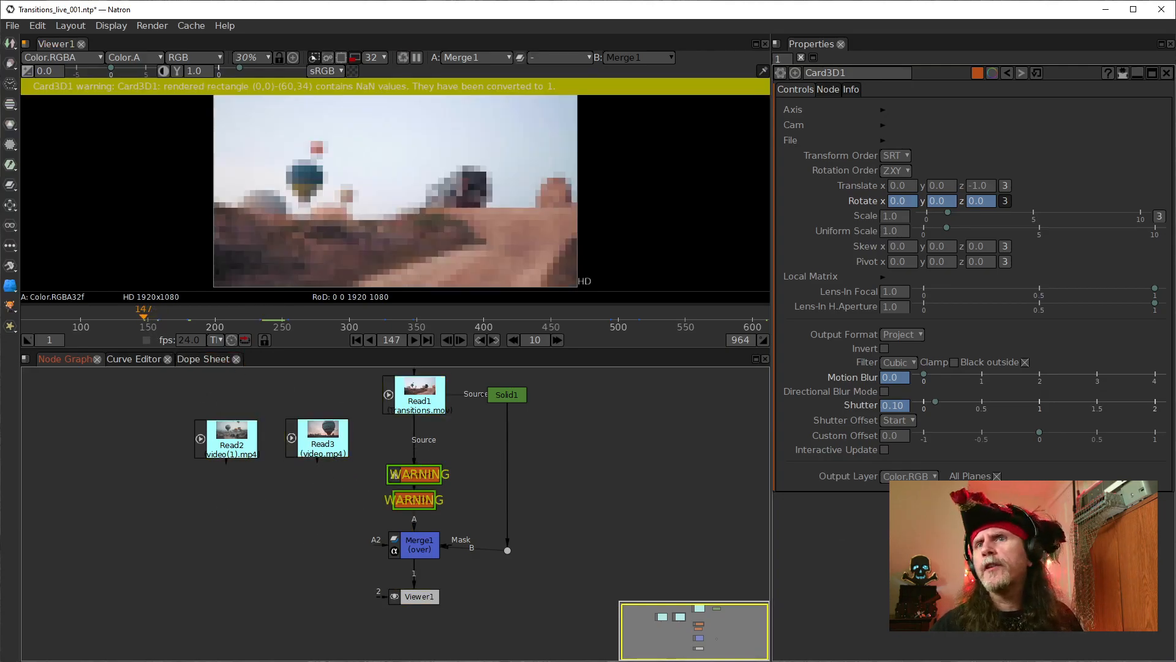
# - Import video-suv-baloons.mp4 as a Read node and place it beside Read2, ahead of the other two clips
pyautogui.click(308, 429)
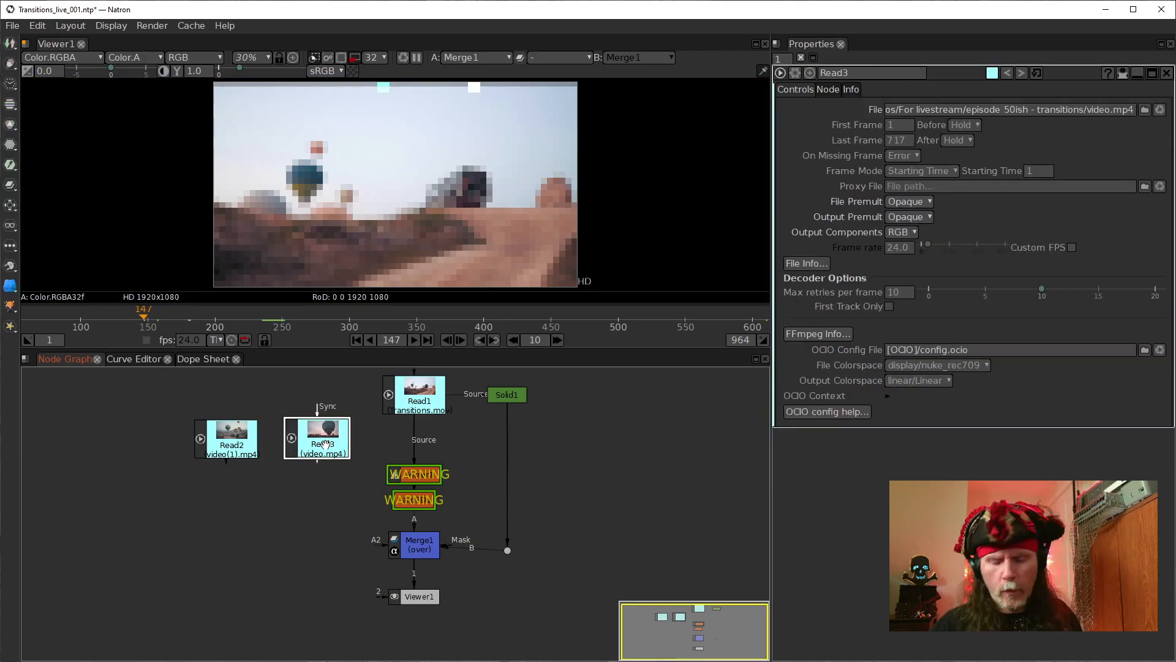
pyautogui.press('Delete')
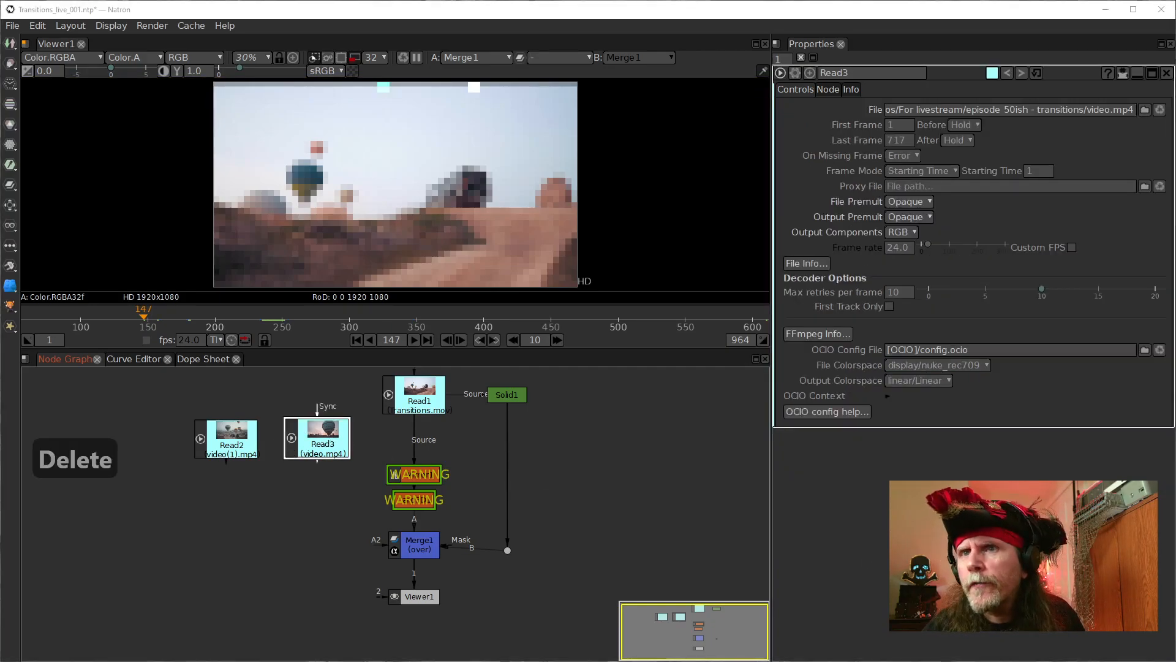
pyautogui.moveTo(128, 463)
pyautogui.mouseDown()
pyautogui.moveTo(147, 492)
pyautogui.moveTo(147, 459)
pyautogui.mouseUp()
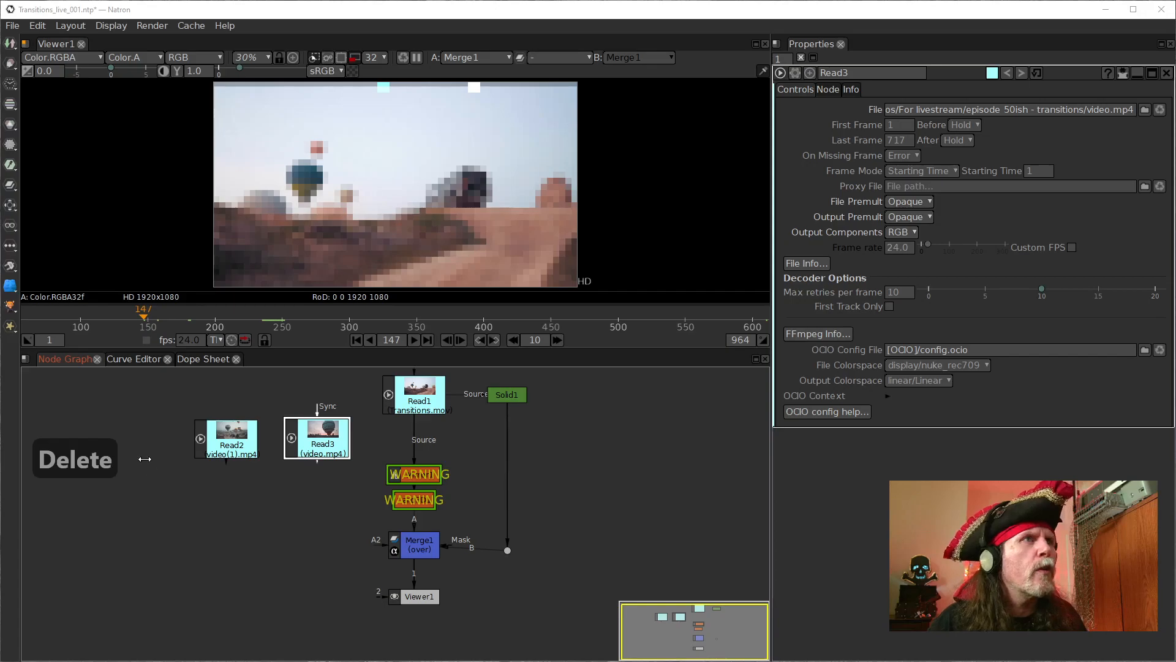
pyautogui.click(456, 537)
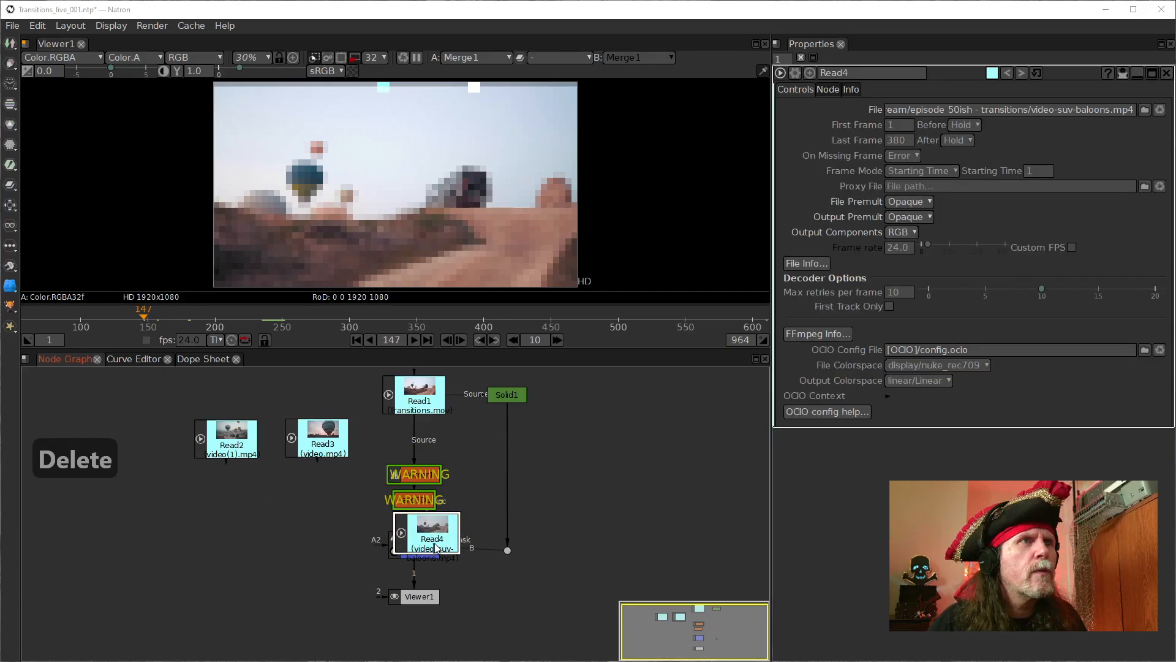
pyautogui.moveTo(435, 547); pyautogui.dragTo(154, 449)
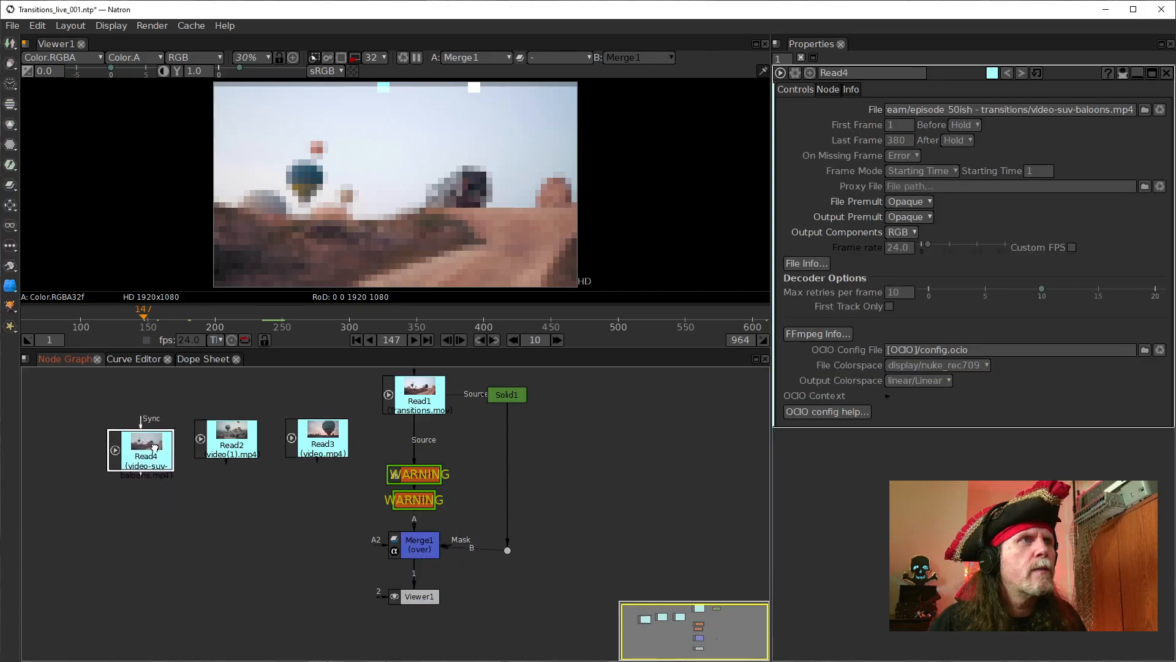
pyautogui.click(322, 438)
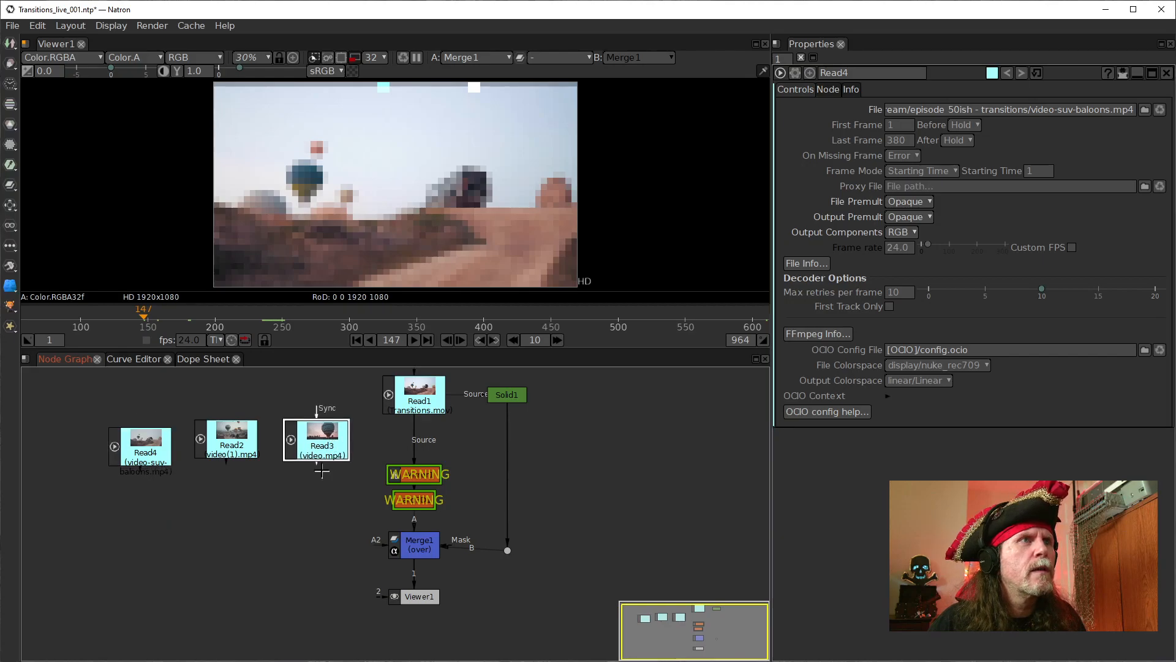
# - Delete the Read3 node and turn off the preview images on Mirror1 and Card3D1
pyautogui.press('Delete')
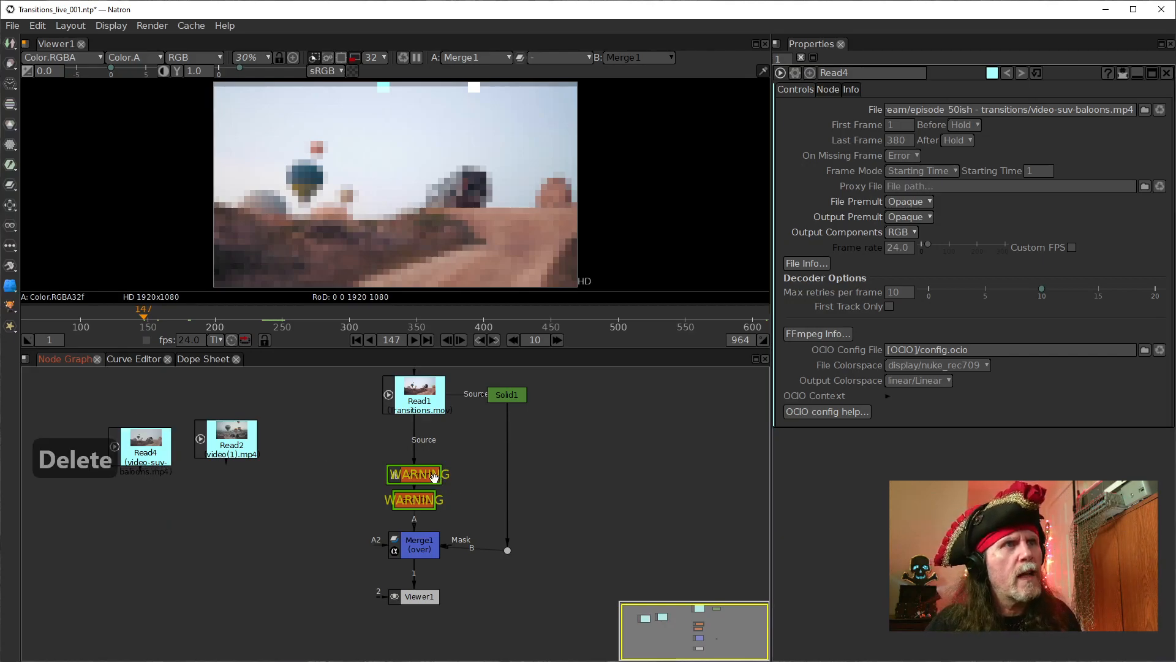
pyautogui.moveTo(475, 517); pyautogui.dragTo(336, 450)
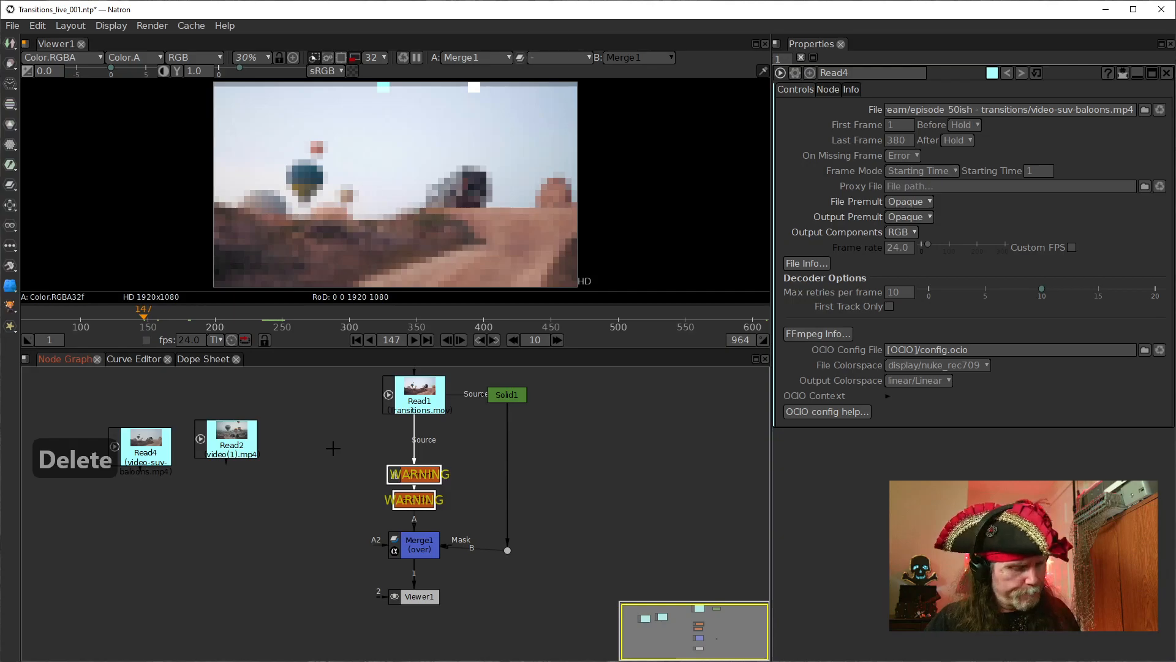
pyautogui.hotkey('alt', 'p')
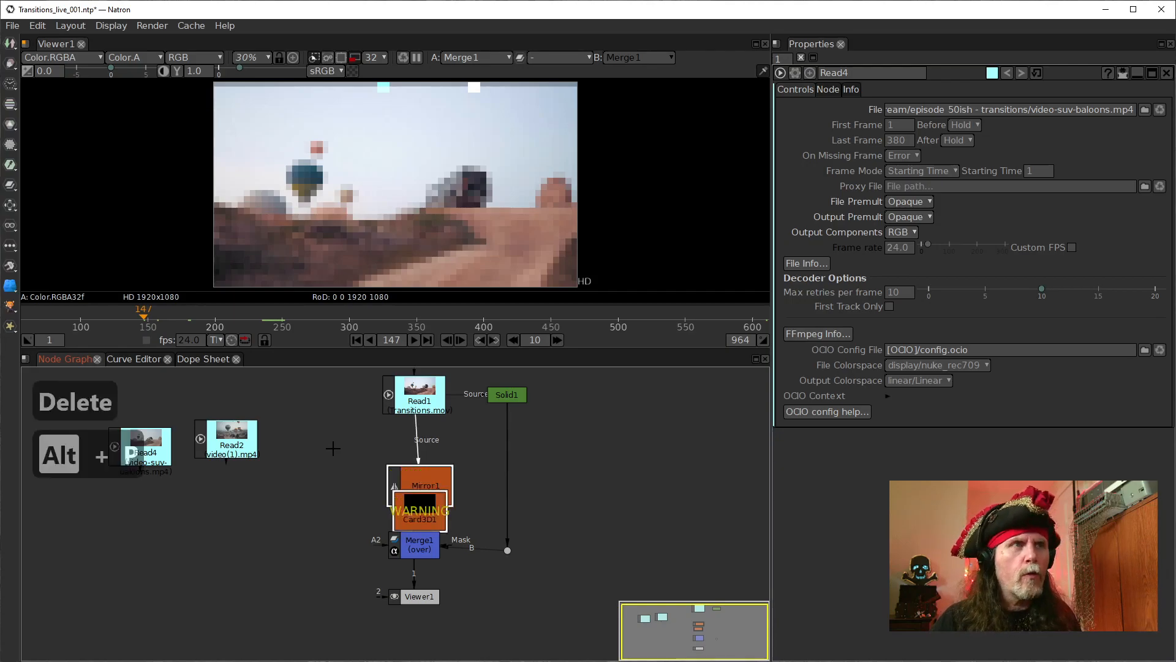
pyautogui.hotkey('alt', 'p')
# - Move Read2 and Read4 closer to the main node tree, leaving more space between the two
pyautogui.click(326, 468)
pyautogui.moveTo(236, 499); pyautogui.dragTo(333, 512)
pyautogui.moveTo(331, 454); pyautogui.dragTo(383, 455)
pyautogui.moveTo(251, 458); pyautogui.dragTo(272, 461)
# - Show Read2 and then Read4 in the viewer to compare the two source clips
pyautogui.click(350, 453)
pyautogui.press('1')
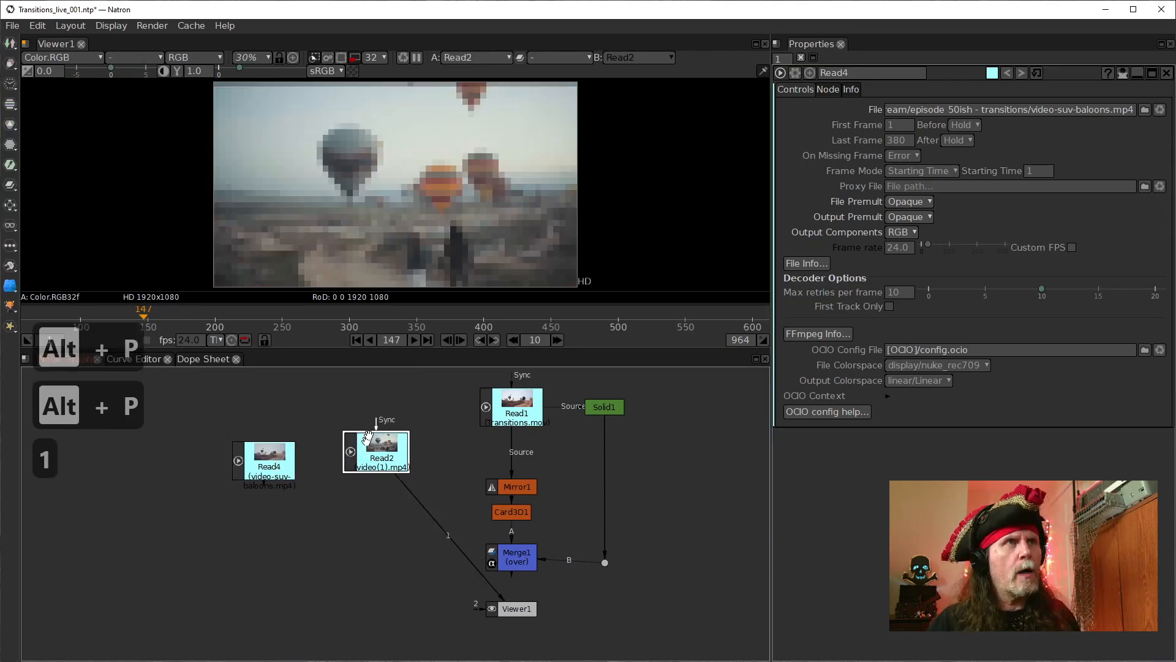
pyautogui.click(267, 482)
pyautogui.press('1')
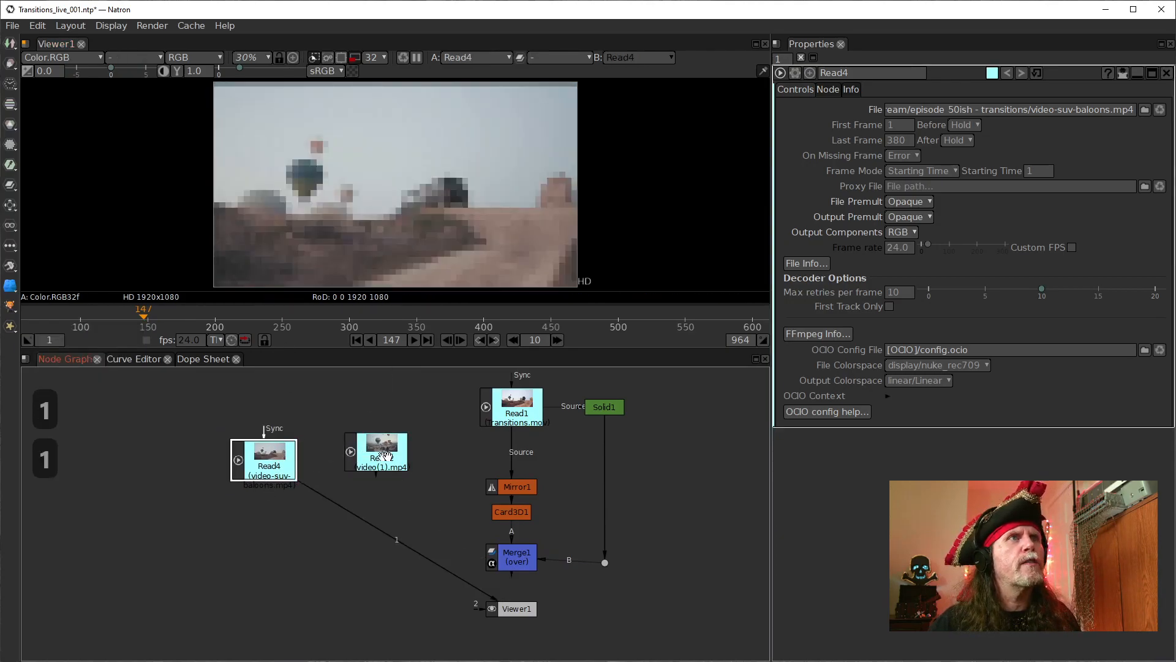
pyautogui.scroll(2, 432, 440)
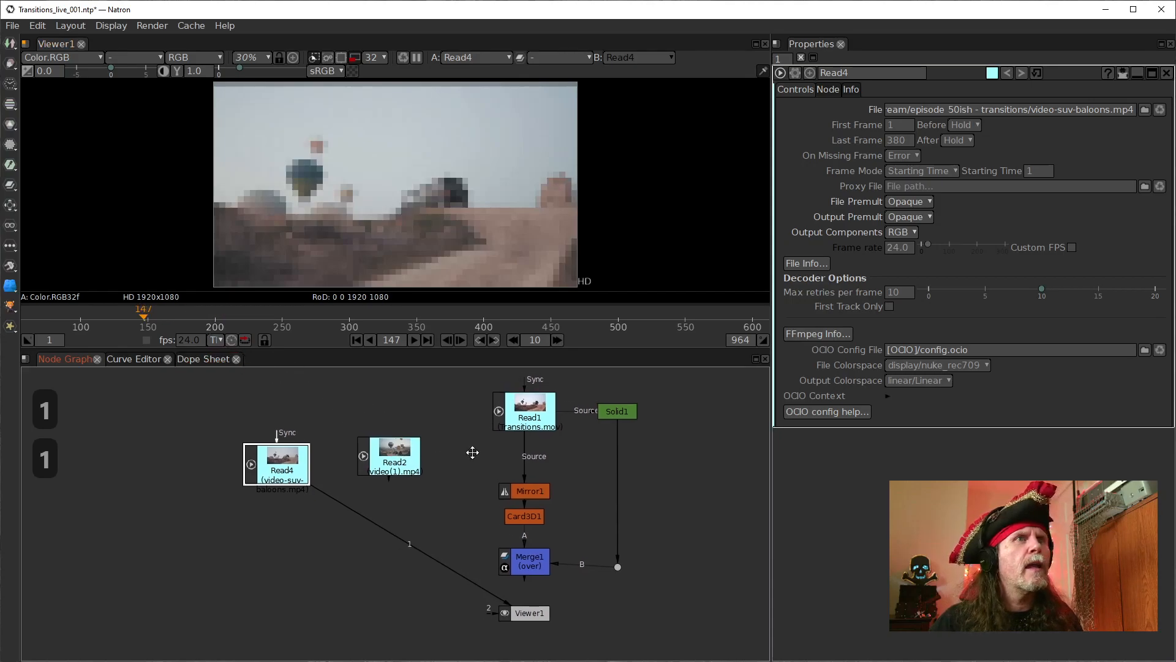
pyautogui.scroll(-1, 167, 328)
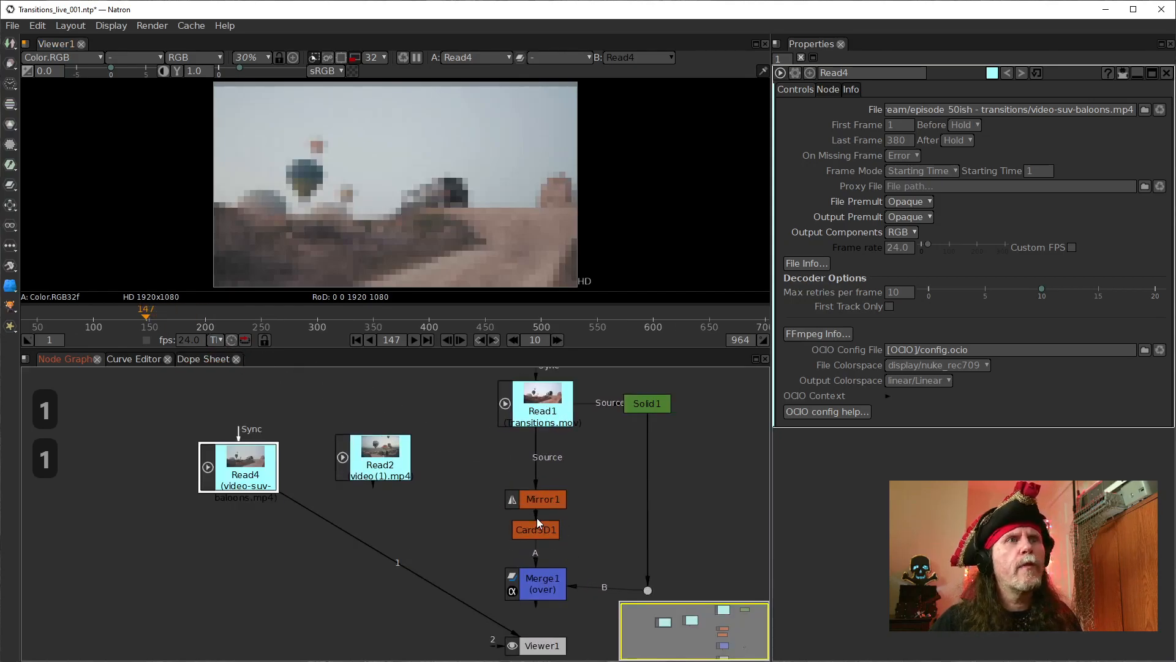
# - Select Mirror1, step through Read4's footage between frames 168 and 178, and return to frame 168
pyautogui.click(540, 502)
pyautogui.scroll(3, 172, 324)
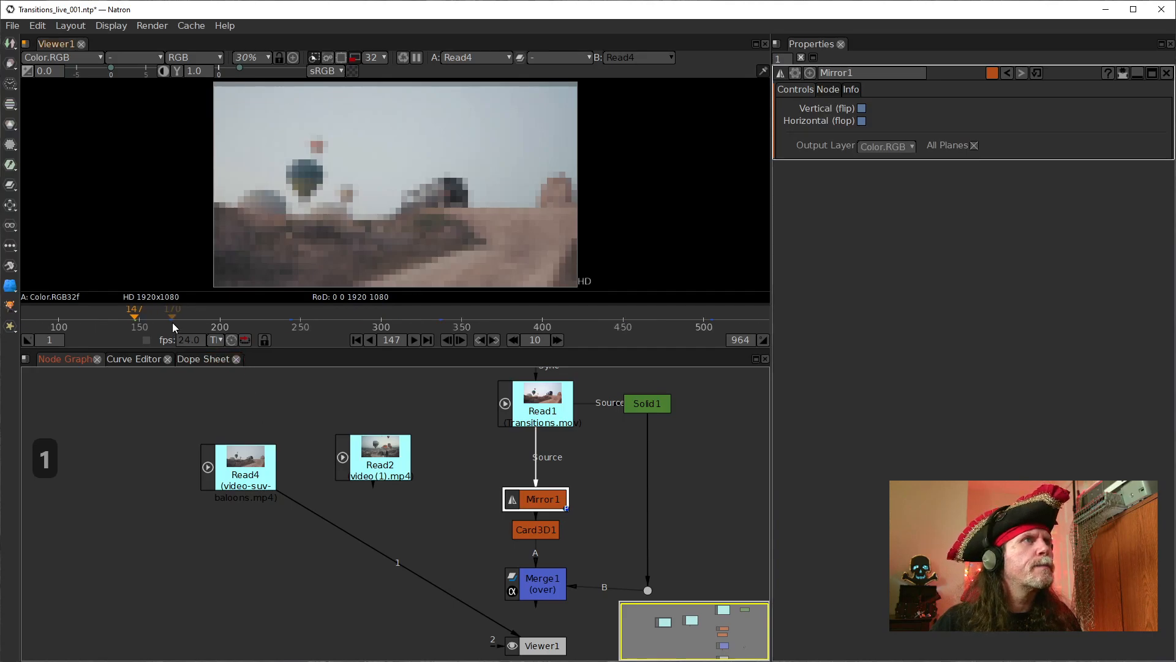
pyautogui.click(167, 324)
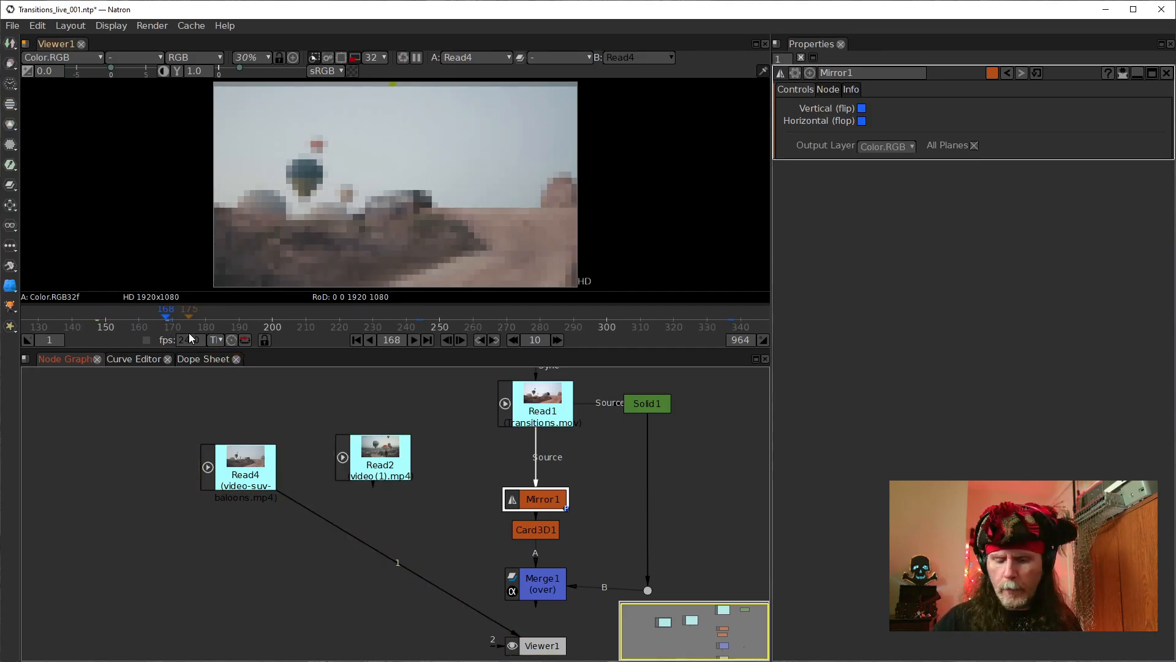
pyautogui.press('Right')
pyautogui.press('Right')
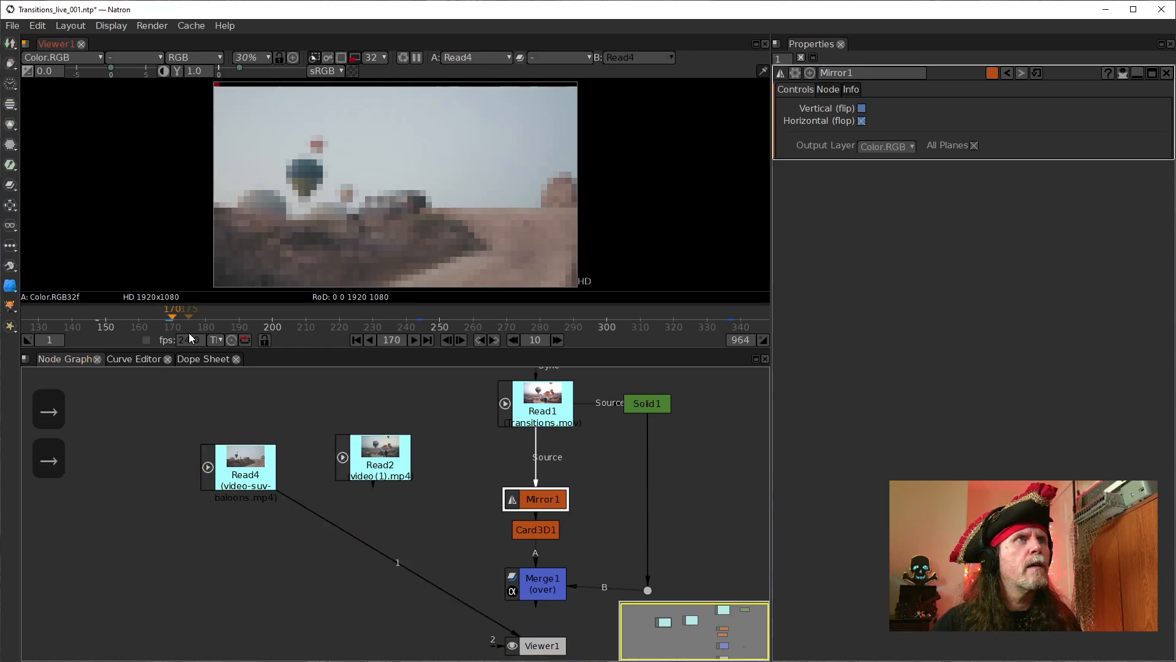
pyautogui.press('Right')
pyautogui.press('Right')
pyautogui.press('Right')
pyautogui.press('Right')
pyautogui.press('Right')
pyautogui.press('Right')
pyautogui.press('Right')
pyautogui.press('Right')
pyautogui.press('Right')
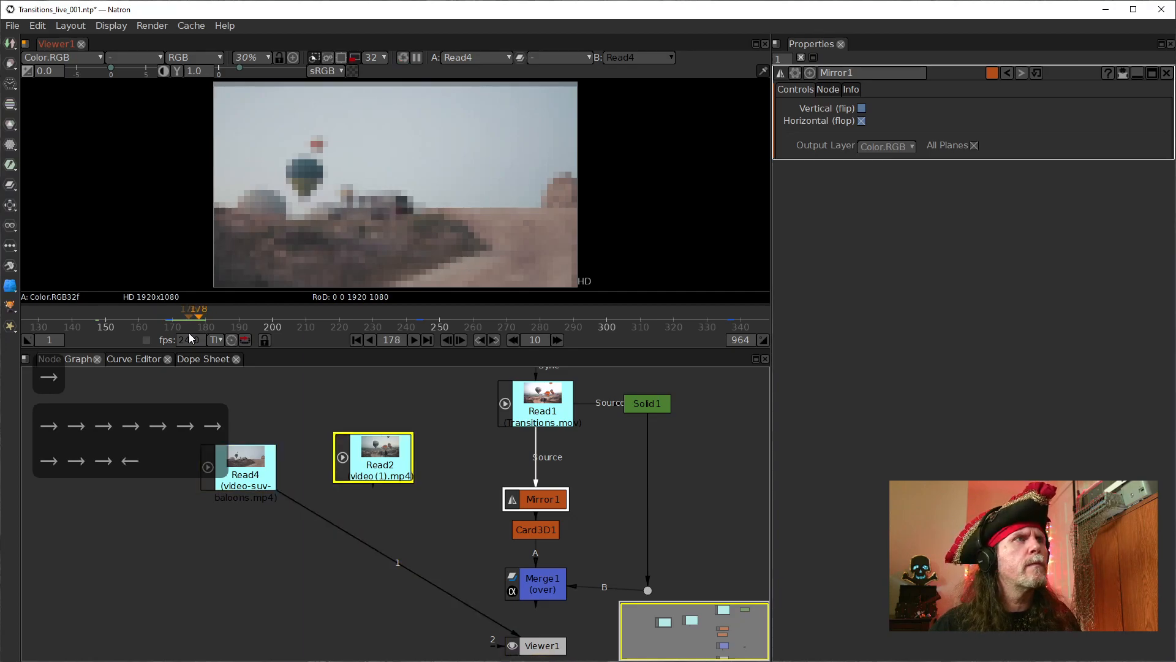
pyautogui.press('Left')
pyautogui.press('Left')
pyautogui.press('Left')
pyautogui.press('Left')
pyautogui.press('Right')
pyautogui.press('Right')
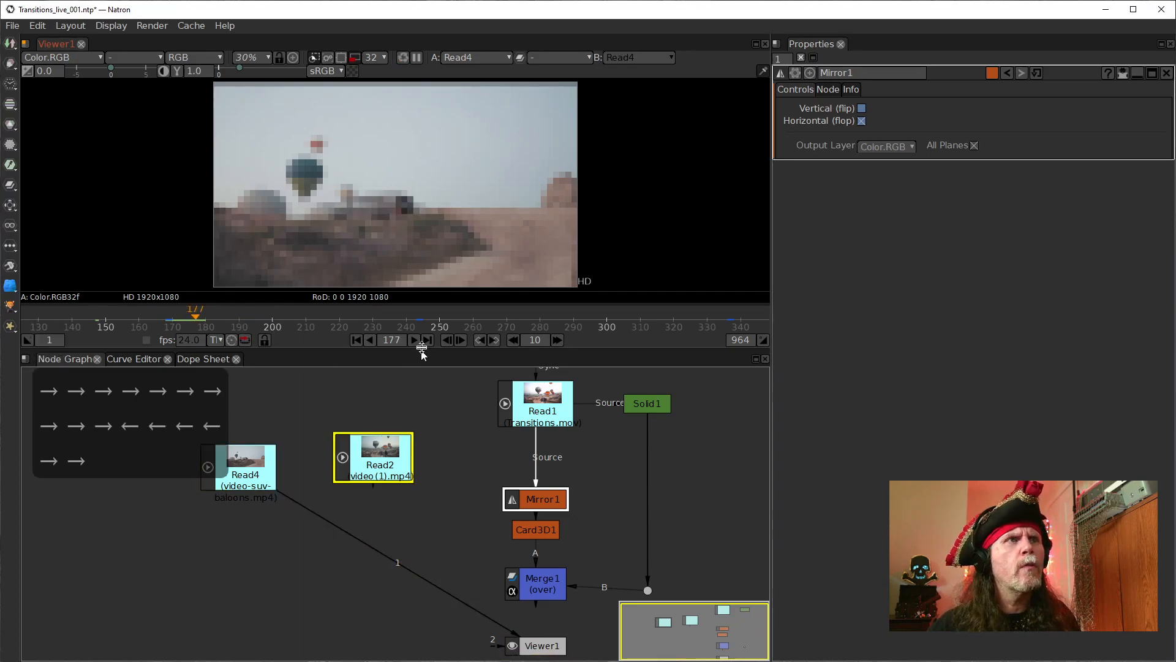
pyautogui.click(166, 318)
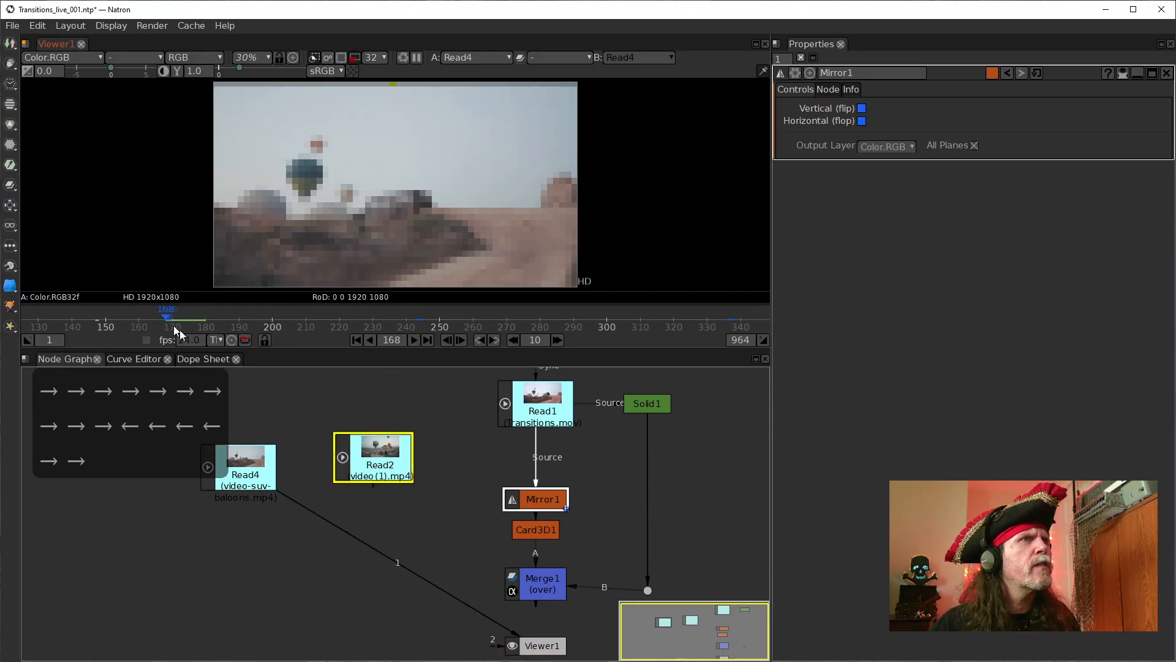
# - Reconnect the viewer to Merge1, scrub back to frame 155, and go to Card3D1's rotation keyframe at frame 158
pyautogui.moveTo(425, 571); pyautogui.dragTo(539, 583)
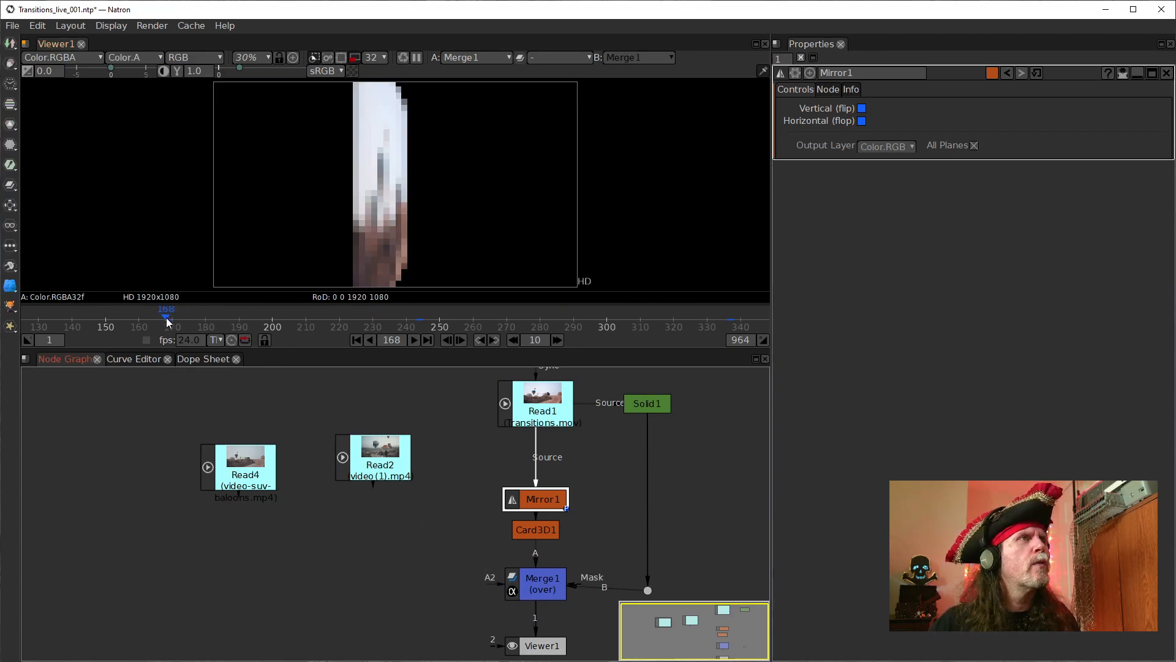
pyautogui.moveTo(167, 320); pyautogui.dragTo(117, 327)
pyautogui.press('Right')
pyautogui.press('Right')
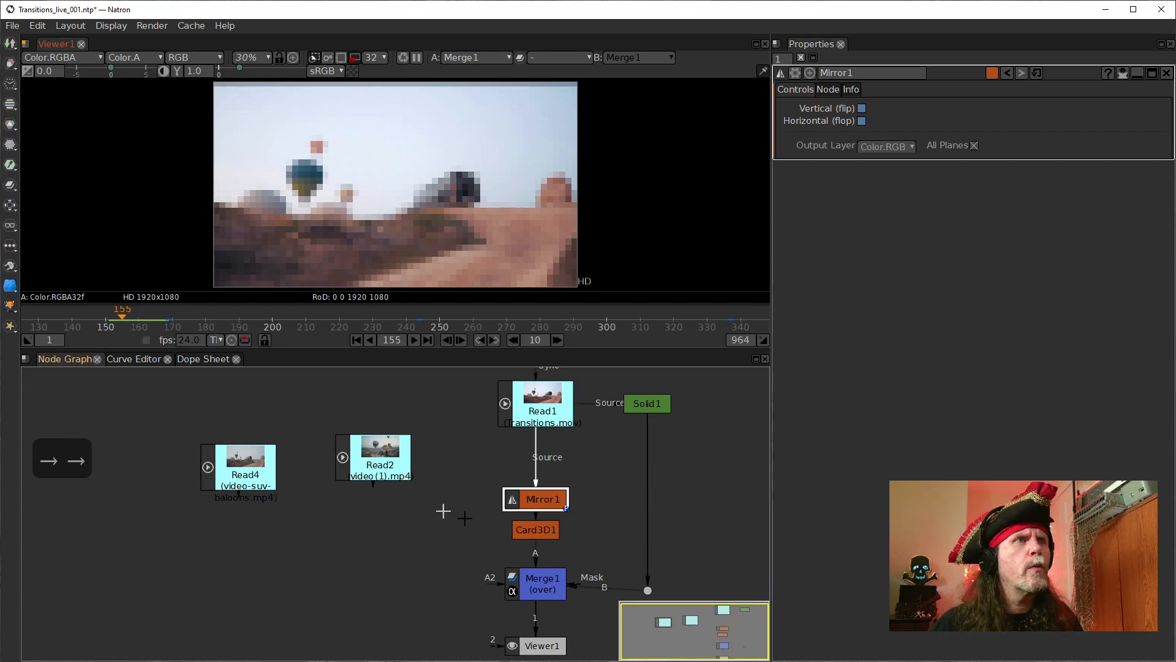
pyautogui.click(524, 528)
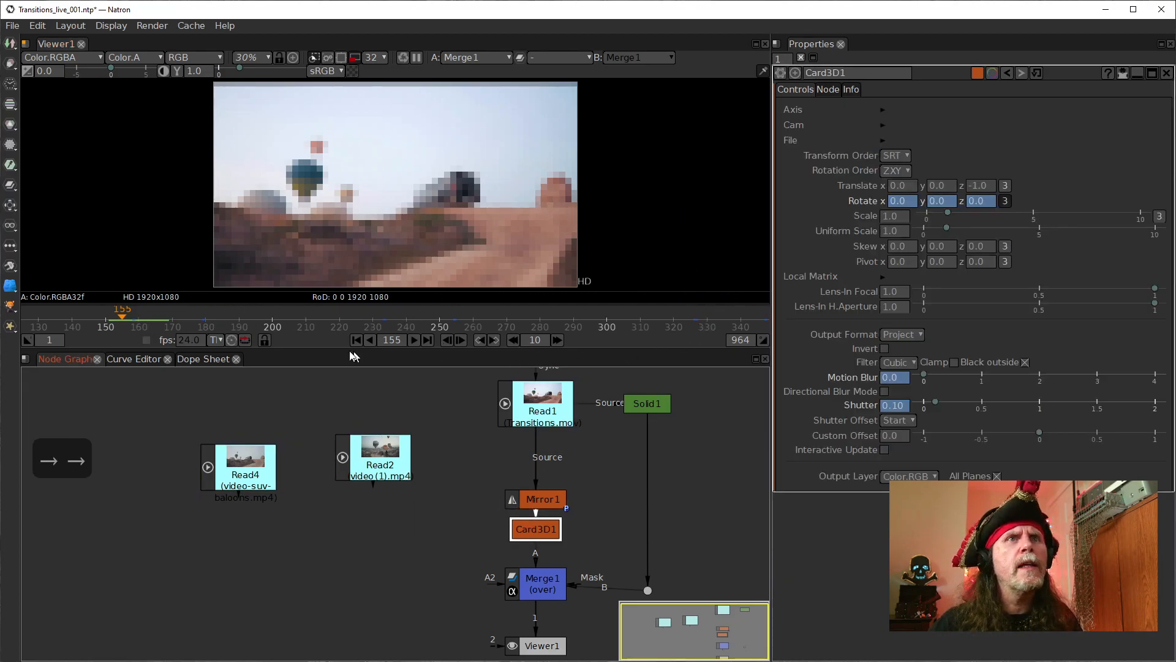
pyautogui.click(493, 340)
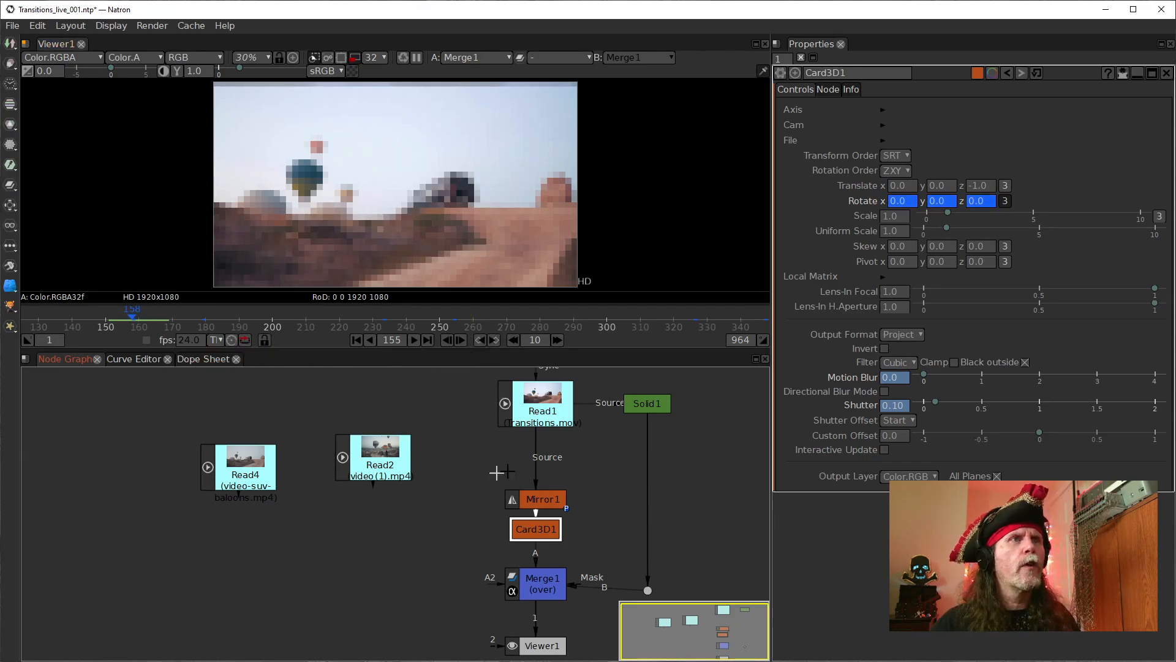
# - Raise Read2 and Read4 to make room beneath them, and shift Card3D1 slightly down from Mirror1
pyautogui.moveTo(351, 462); pyautogui.dragTo(378, 442)
pyautogui.click(240, 466)
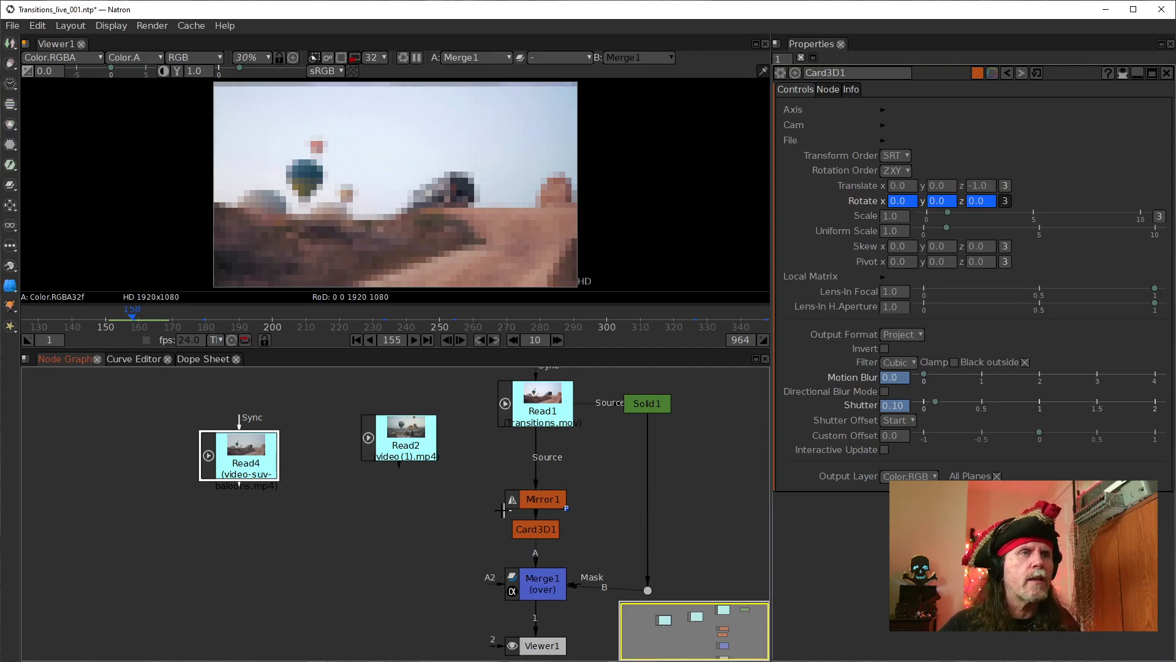
pyautogui.moveTo(543, 531); pyautogui.dragTo(543, 534)
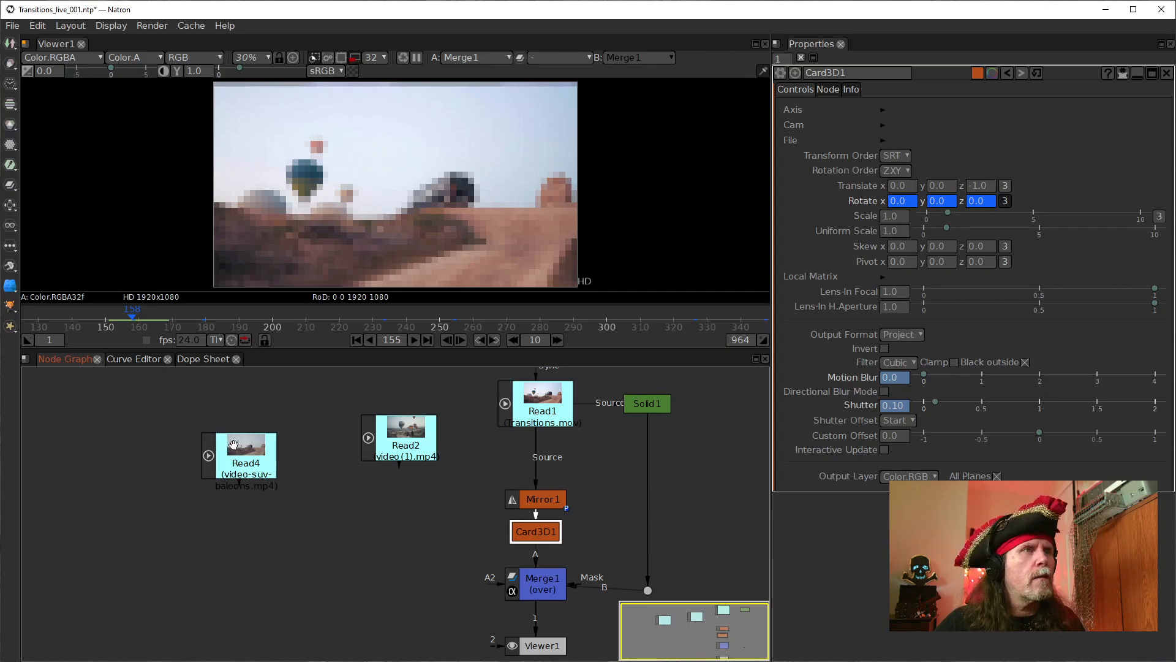
pyautogui.moveTo(233, 447); pyautogui.dragTo(238, 433)
pyautogui.click(303, 503)
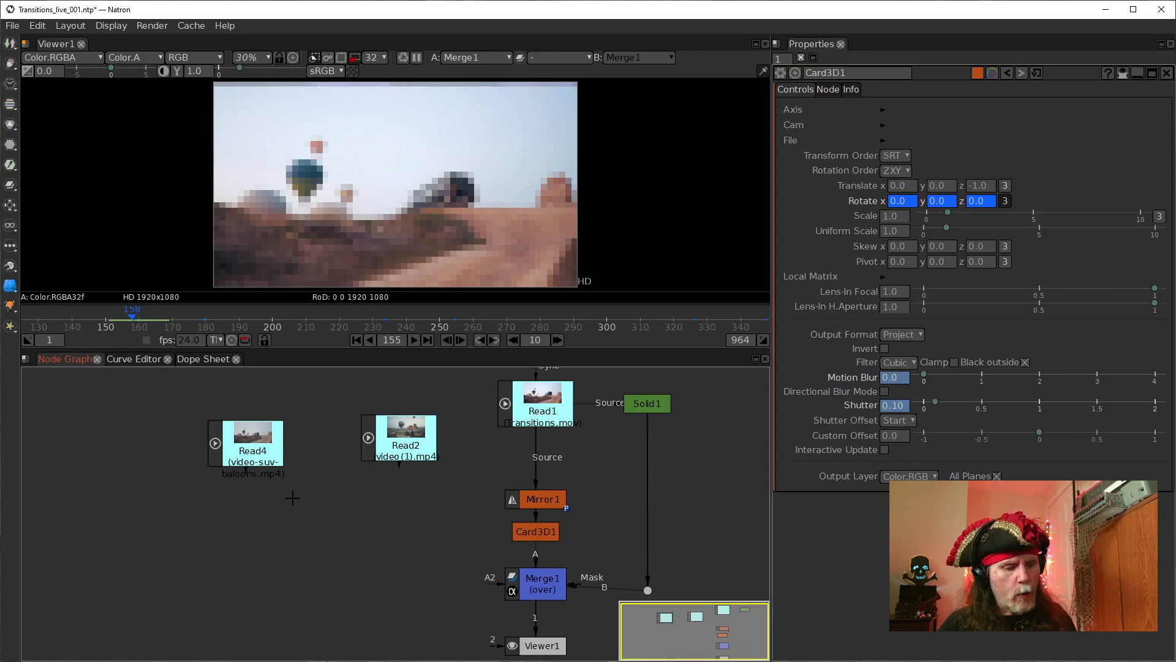
# - Add a Switch node below the two clips, with input 0 connected to Read4 and input 1 to Read2
pyautogui.press('Tab')
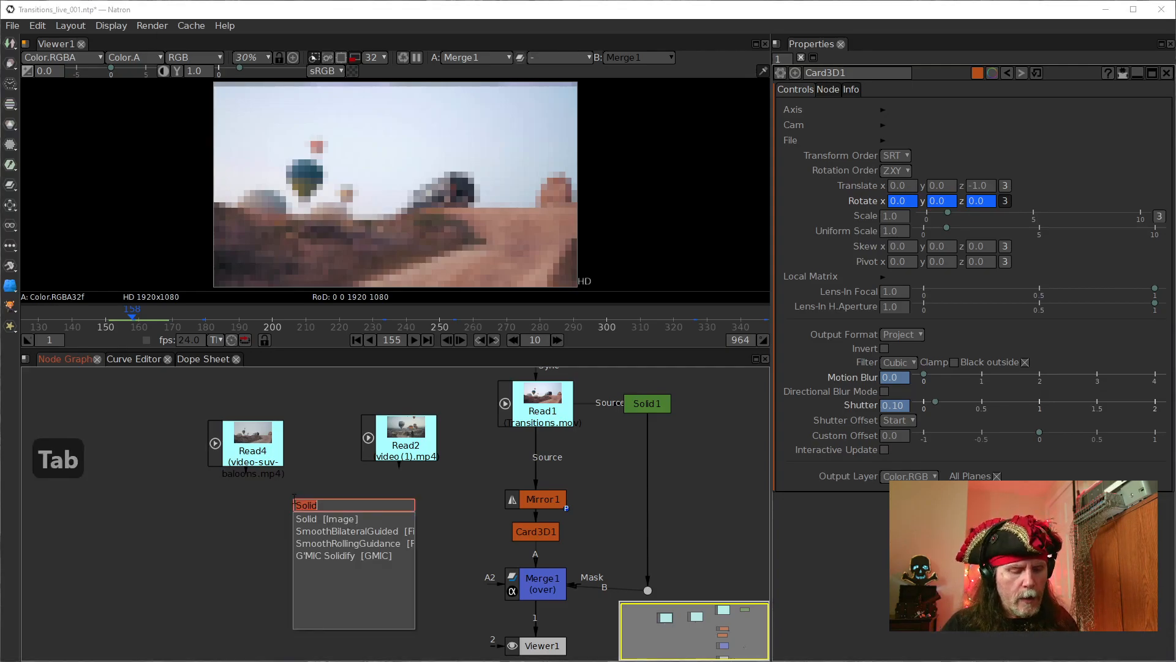
pyautogui.write('swit')
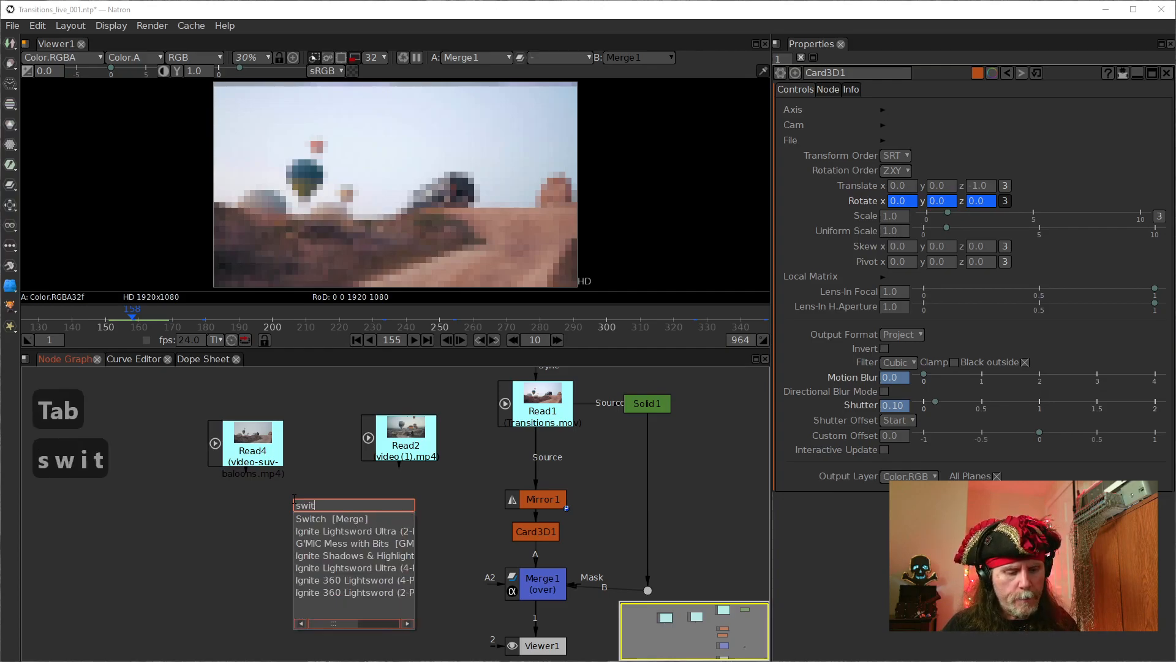
pyautogui.write('ch')
pyautogui.press('Down')
pyautogui.hotkey('shift', 'Return')
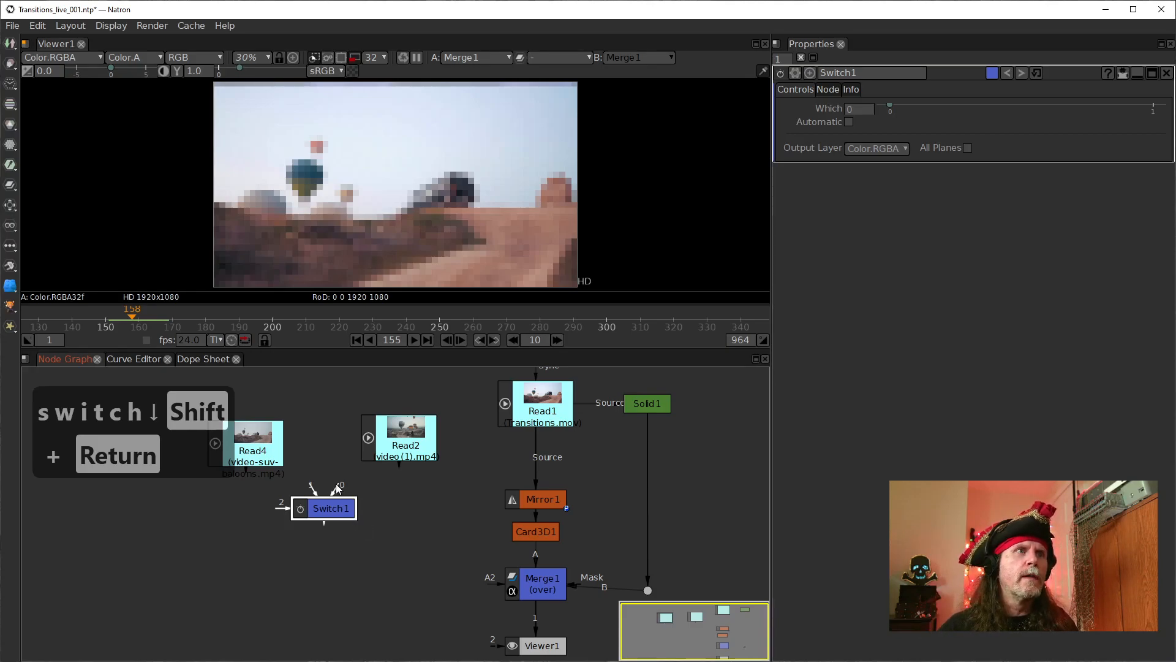
pyautogui.moveTo(313, 489); pyautogui.dragTo(254, 453)
pyautogui.moveTo(322, 490); pyautogui.dragTo(421, 441)
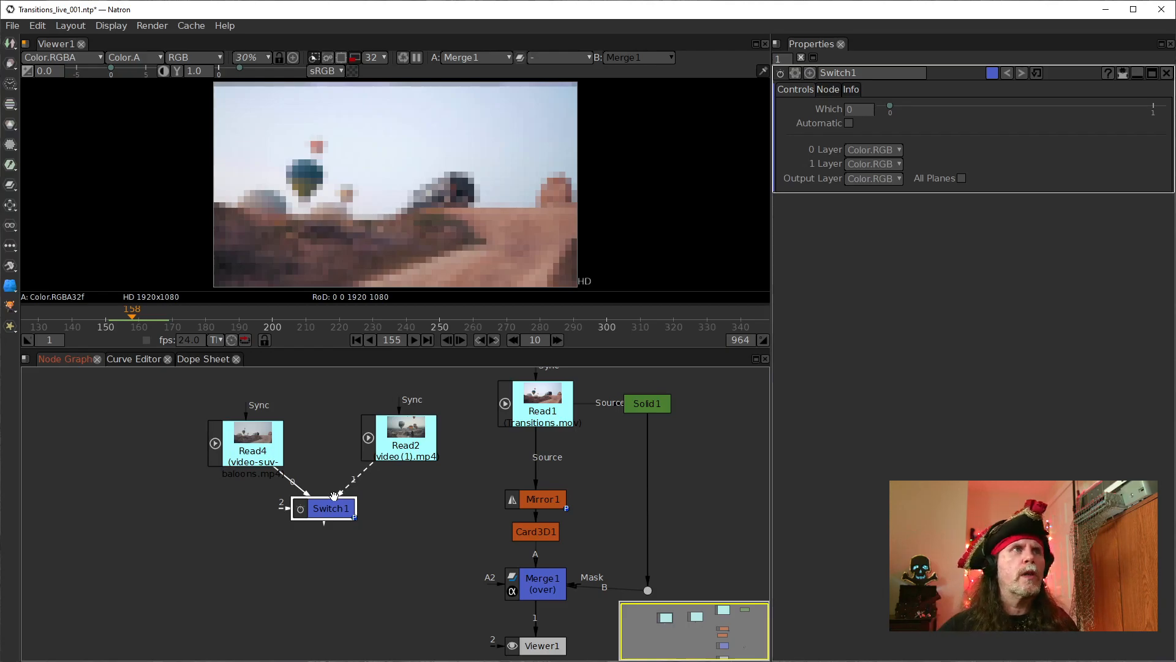
pyautogui.moveTo(314, 516); pyautogui.dragTo(318, 520)
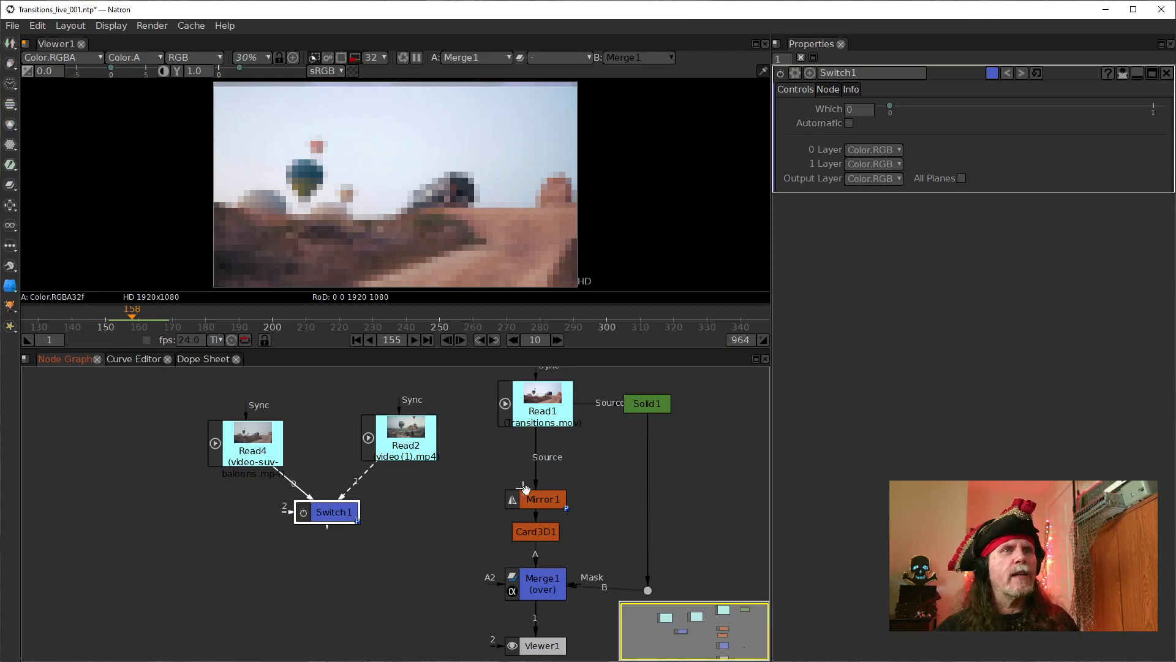
# - Connect Viewer1's second input to Read4 and move Read4 farther away from Switch1
pyautogui.click(539, 645)
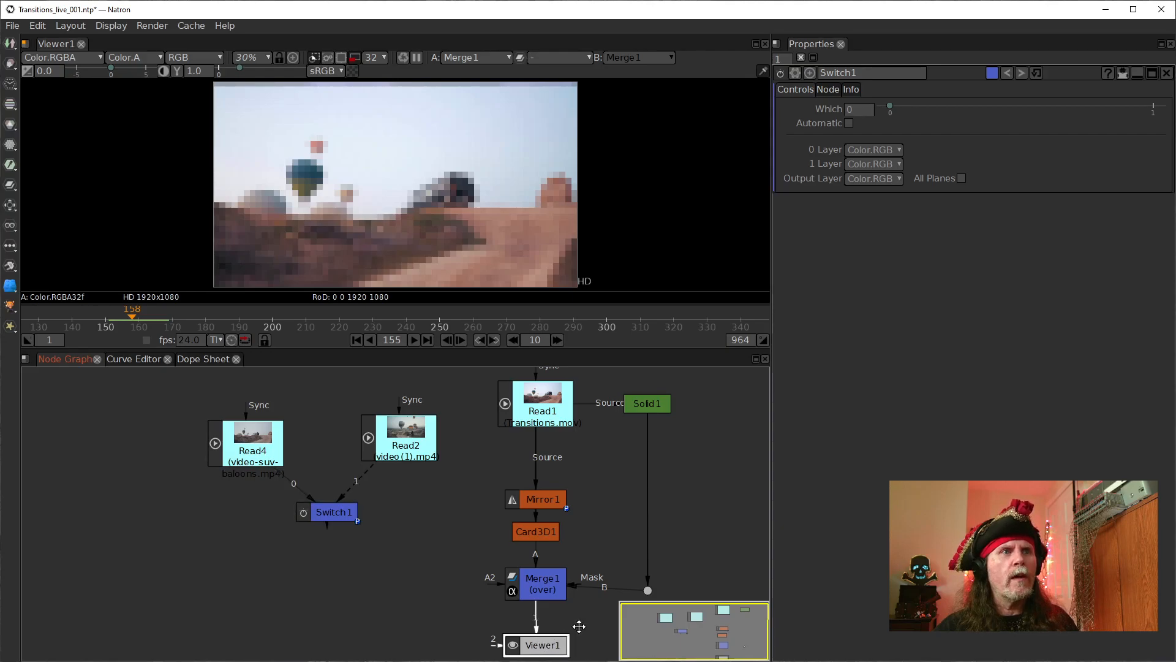
pyautogui.moveTo(575, 627); pyautogui.dragTo(588, 604)
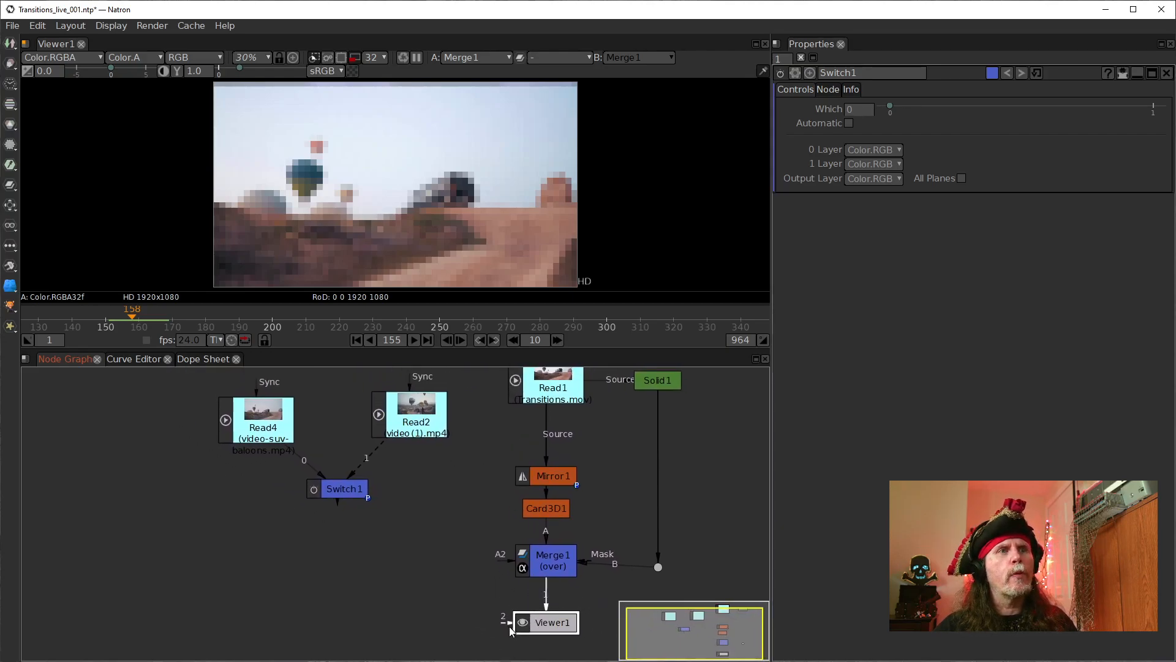
pyautogui.moveTo(504, 623); pyautogui.dragTo(334, 487)
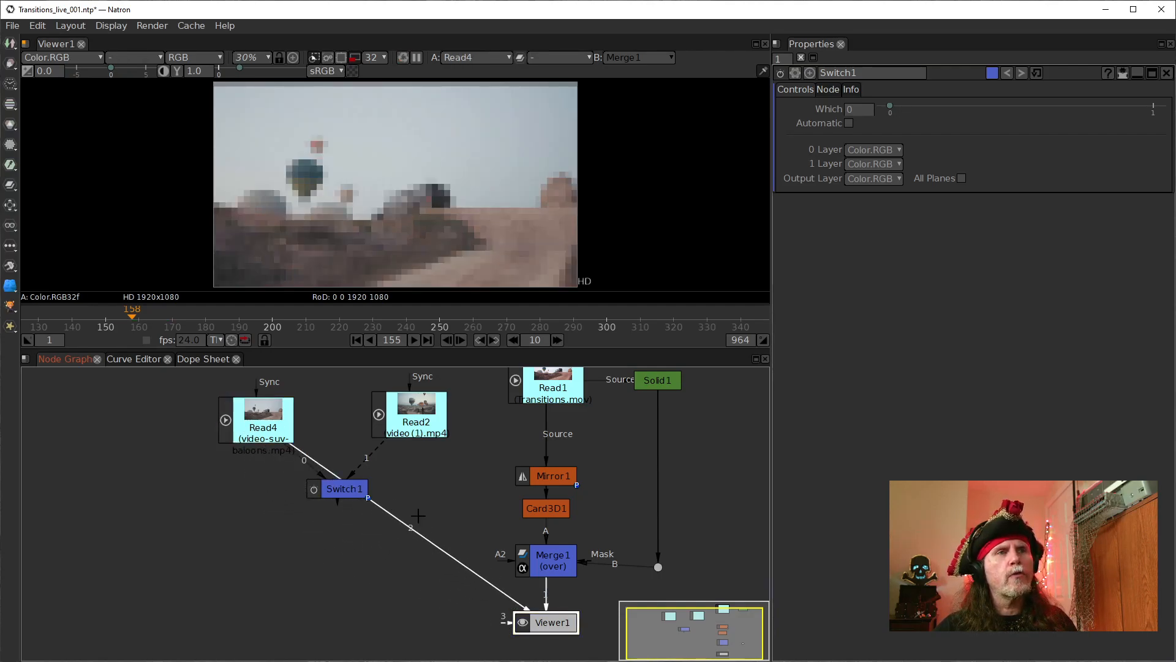
pyautogui.moveTo(283, 438); pyautogui.dragTo(228, 507)
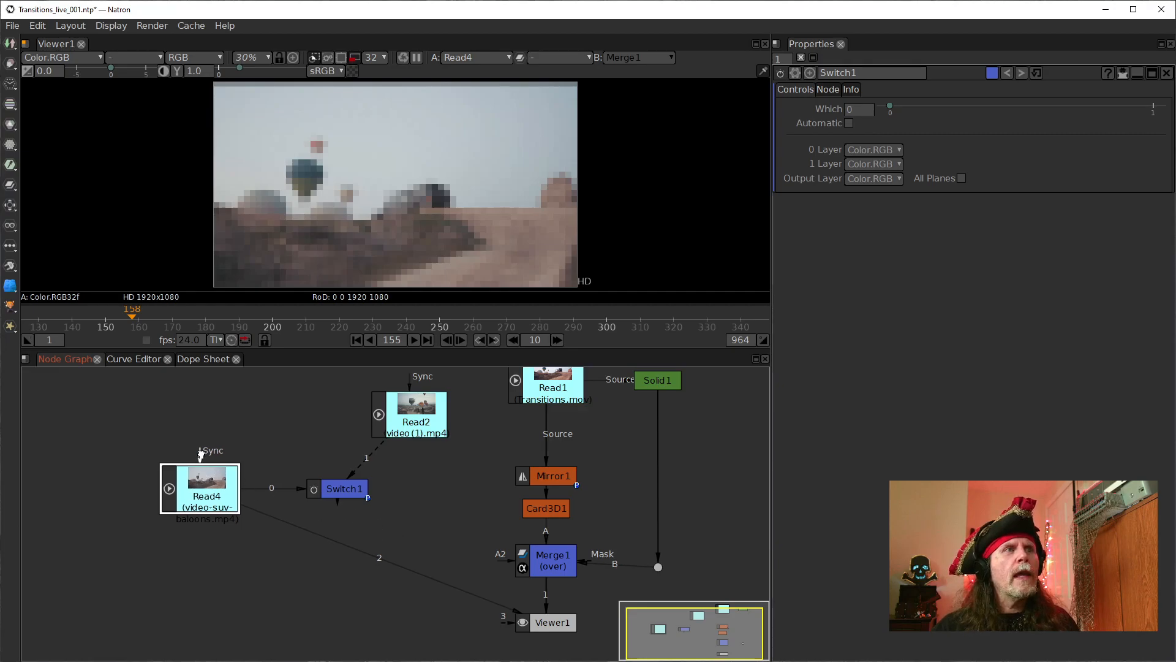
pyautogui.moveTo(218, 477); pyautogui.dragTo(199, 442)
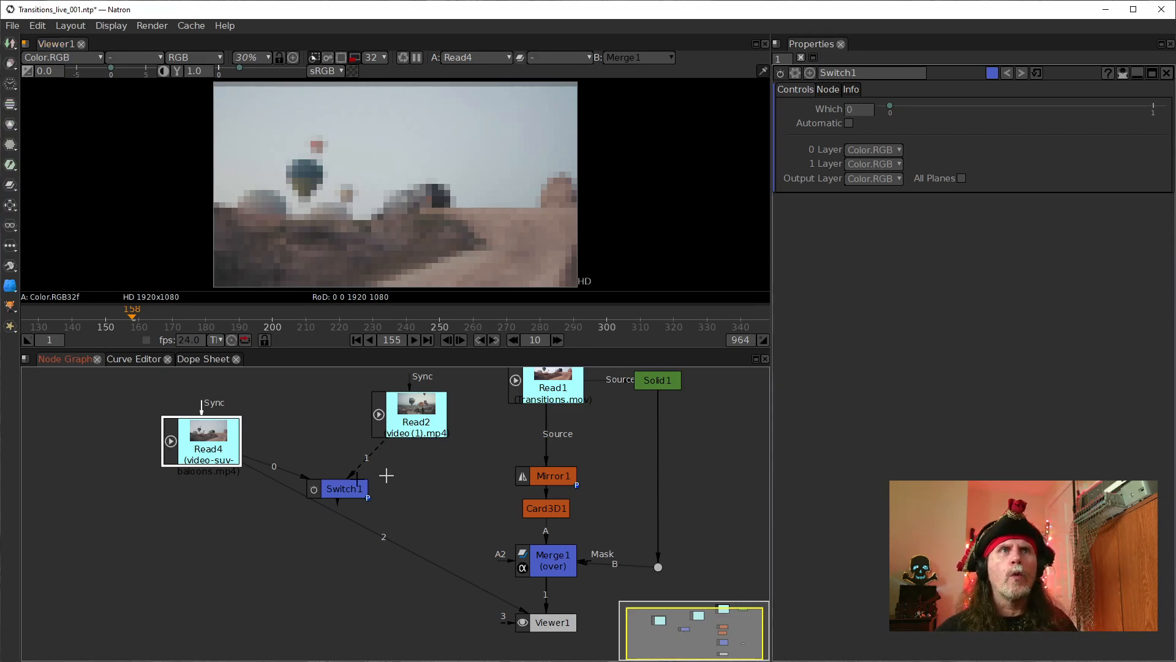
# - Insert a TimeOffset node after Read4, feeding Switch1 and the viewer
pyautogui.doubleClick(214, 452)
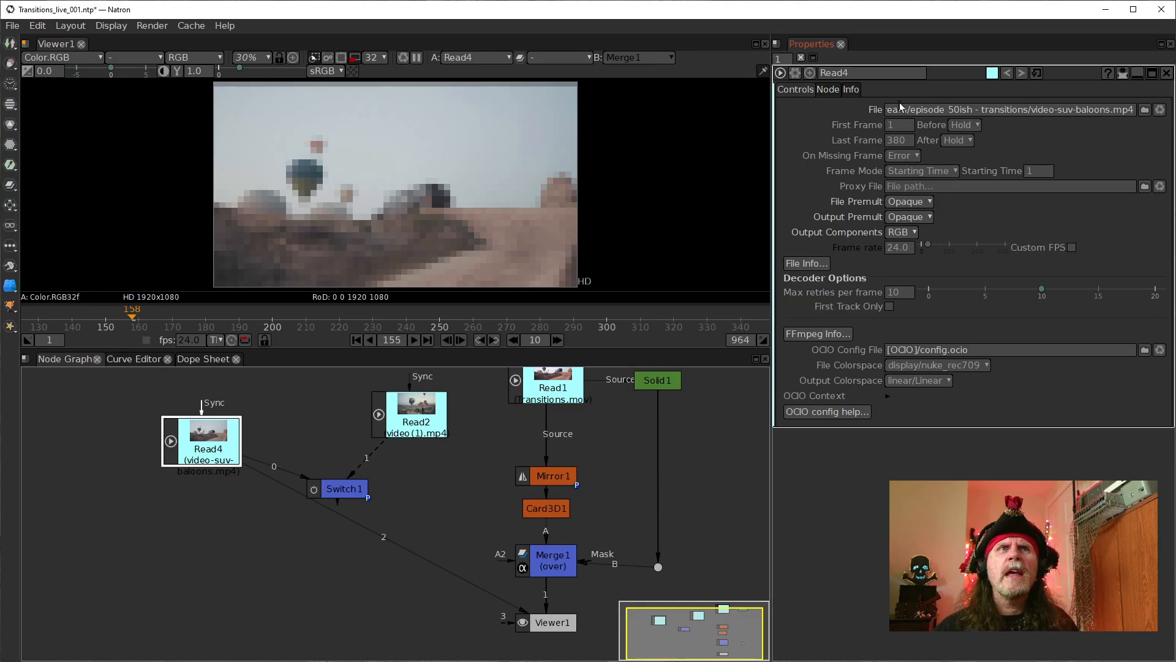
pyautogui.rightClick(200, 533)
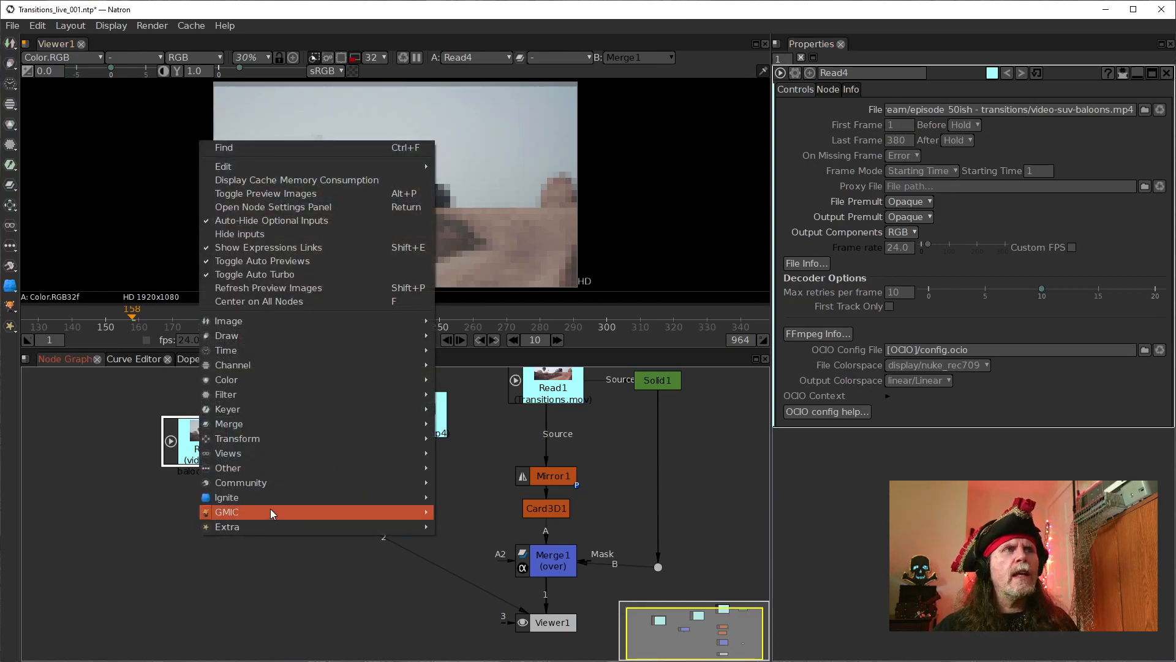
pyautogui.moveTo(248, 397)
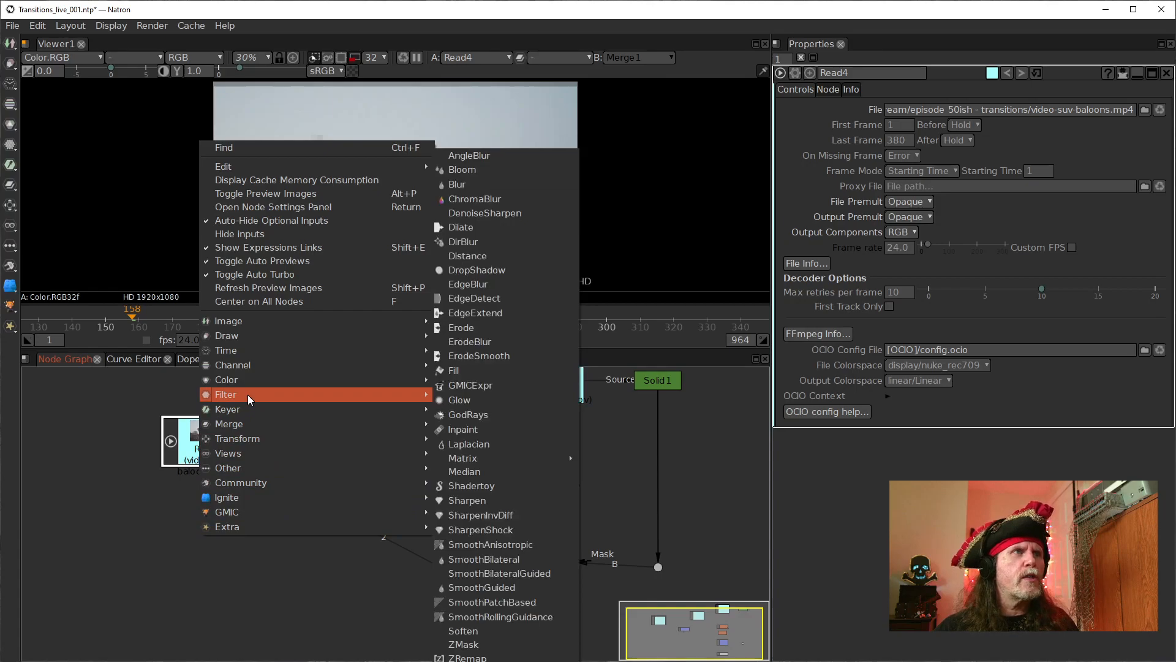
pyautogui.moveTo(244, 351)
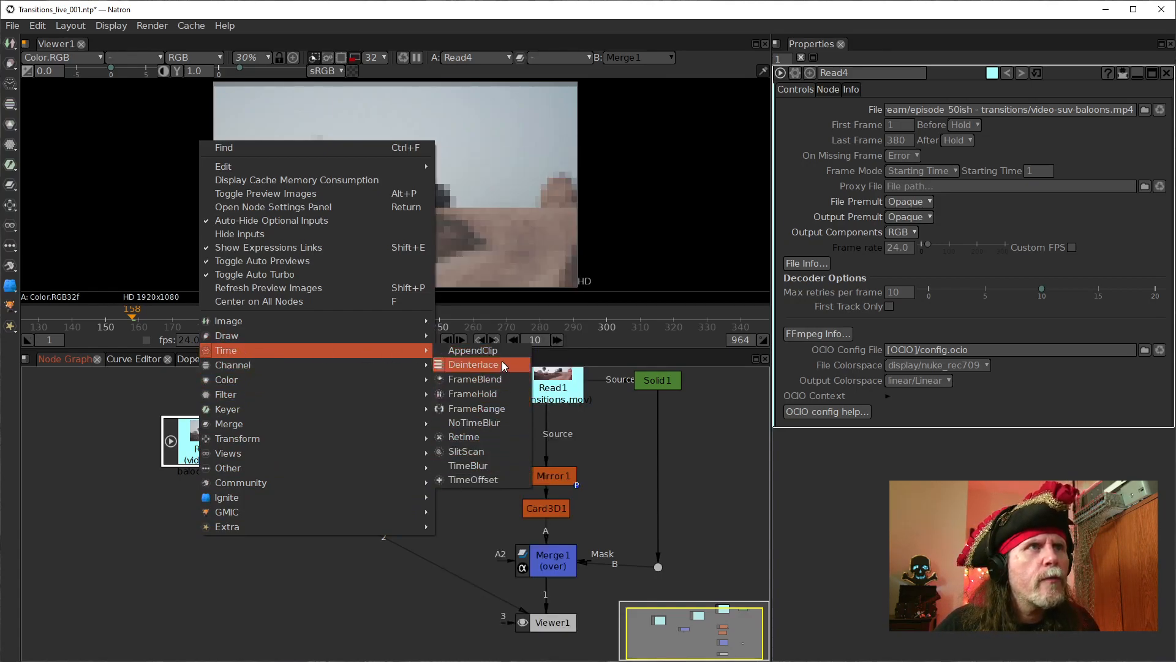
pyautogui.click(484, 482)
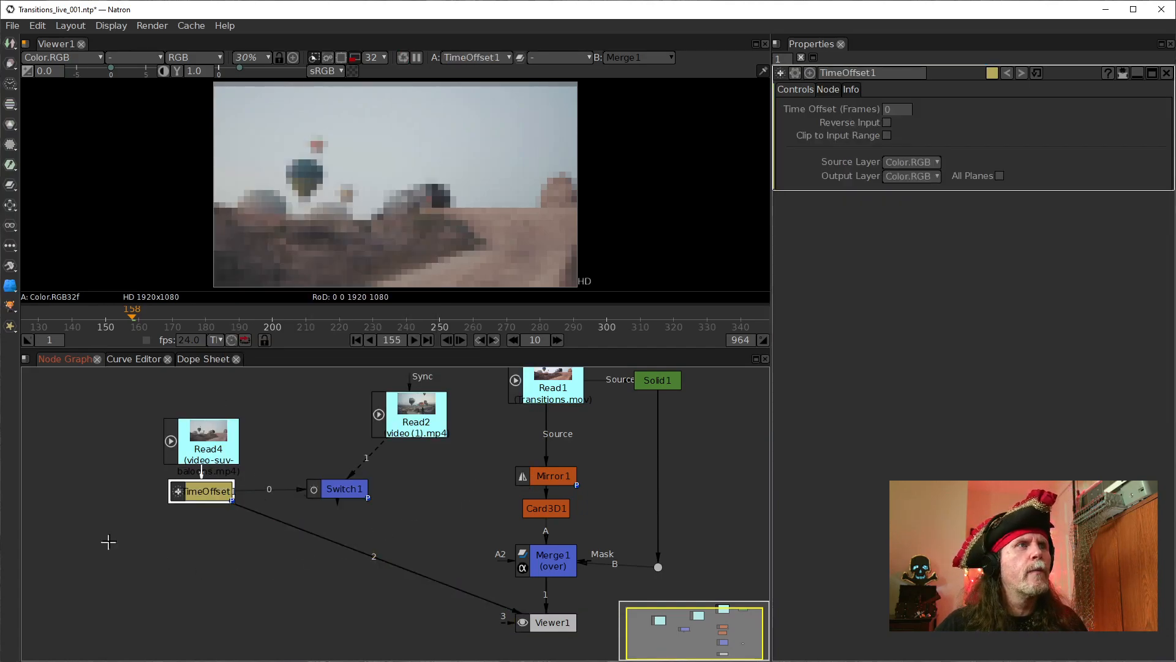
# - Insert a TimeOffset node after Read2, feeding input 1 of Switch1
pyautogui.click(397, 421)
pyautogui.rightClick(417, 484)
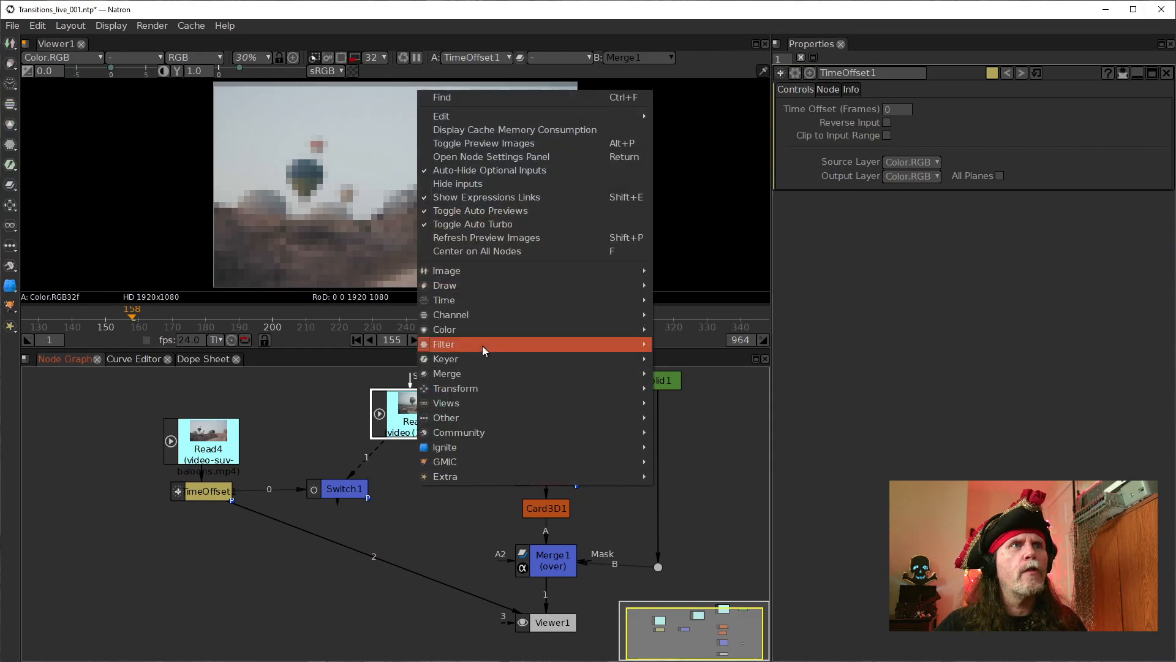
pyautogui.moveTo(469, 319)
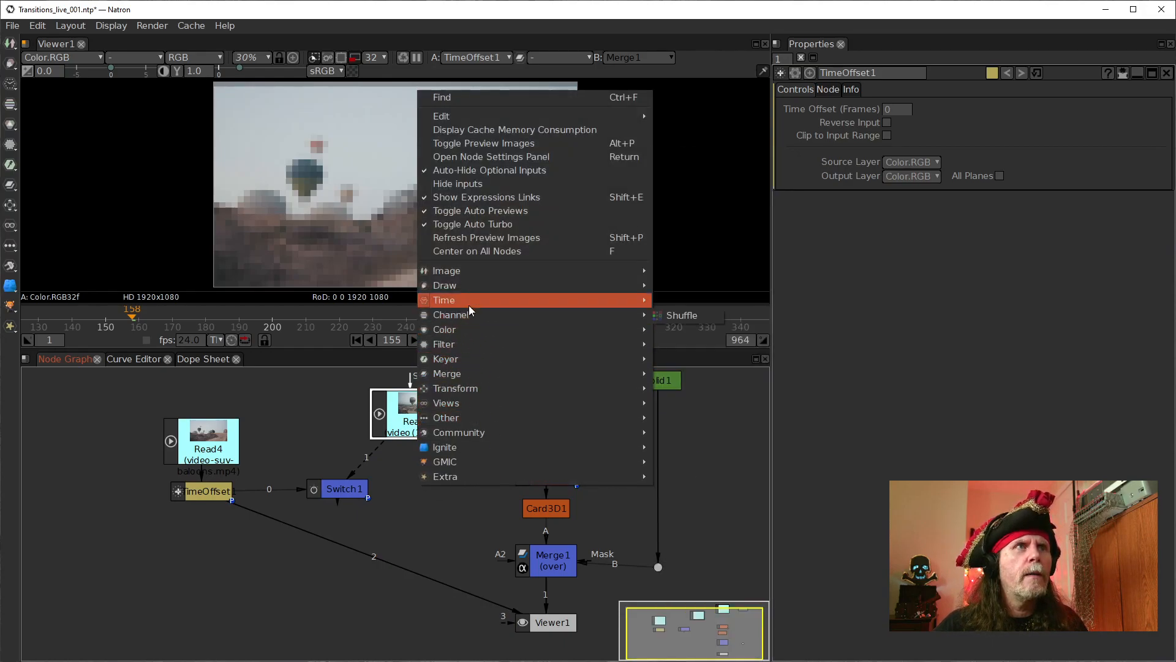
pyautogui.click(704, 432)
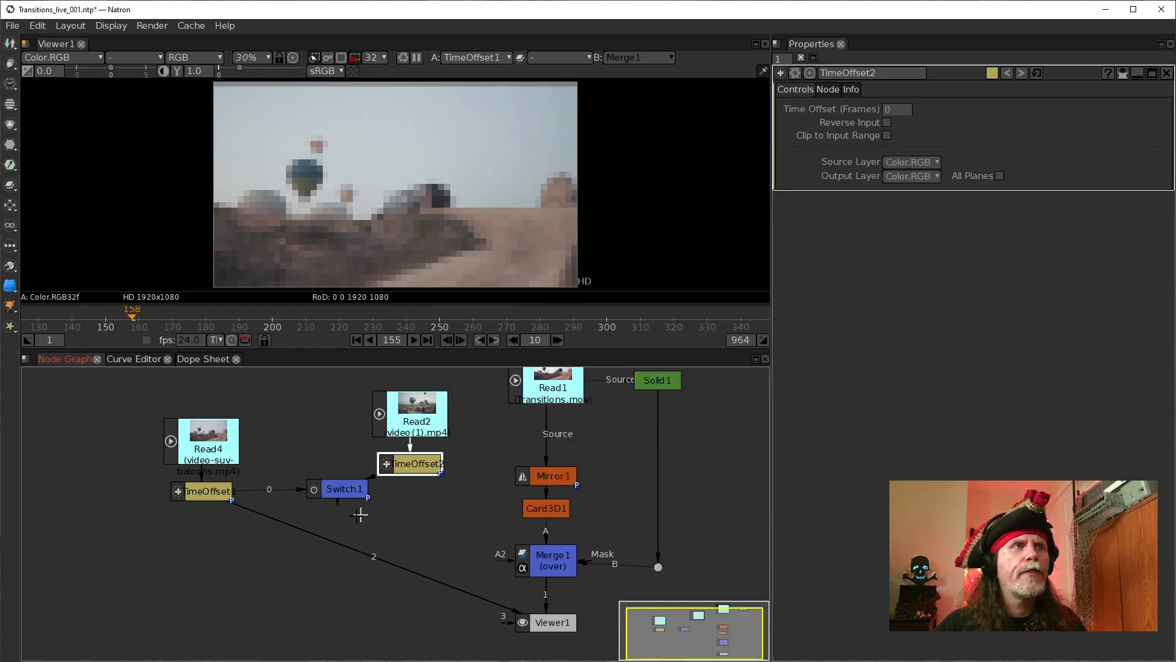
# - Move Switch1 well below the two TimeOffset nodes and reattach its input 1 to TimeOffset2
pyautogui.moveTo(335, 488); pyautogui.dragTo(326, 540)
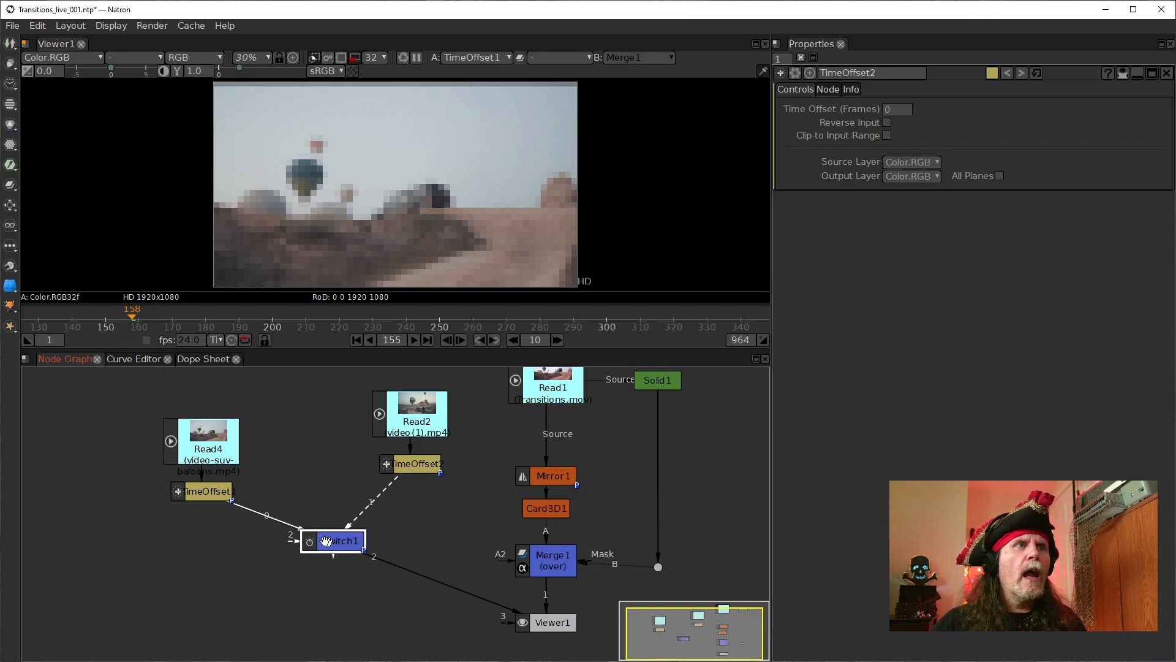
pyautogui.click(184, 493)
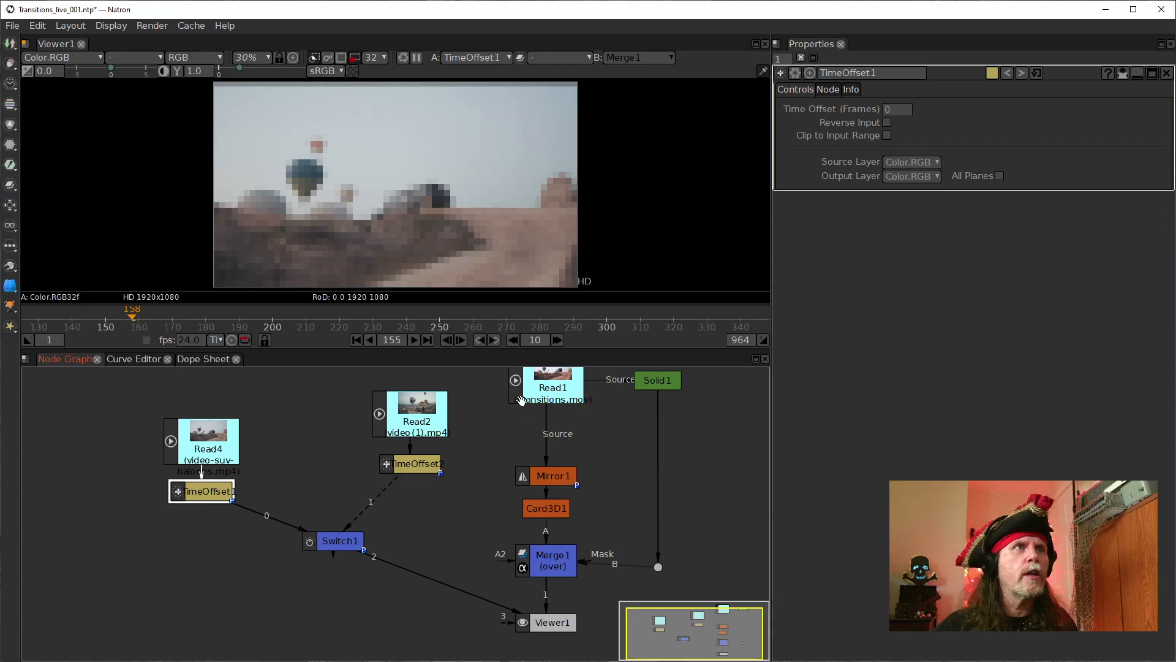
pyautogui.click(337, 557)
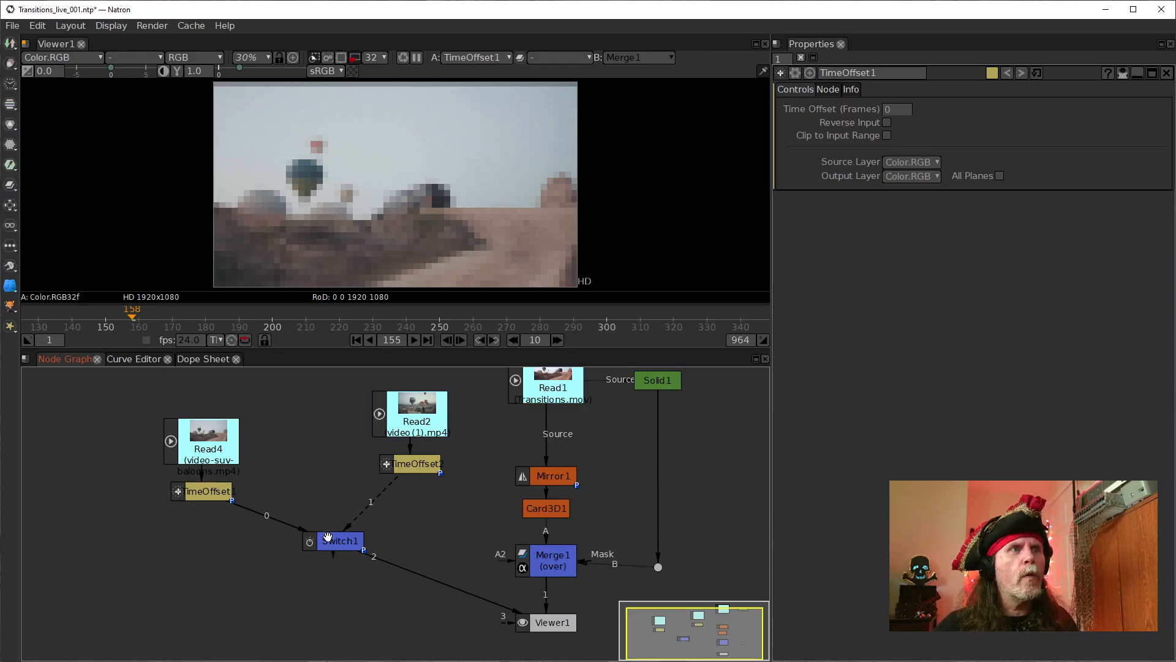
pyautogui.moveTo(330, 538); pyautogui.dragTo(311, 598)
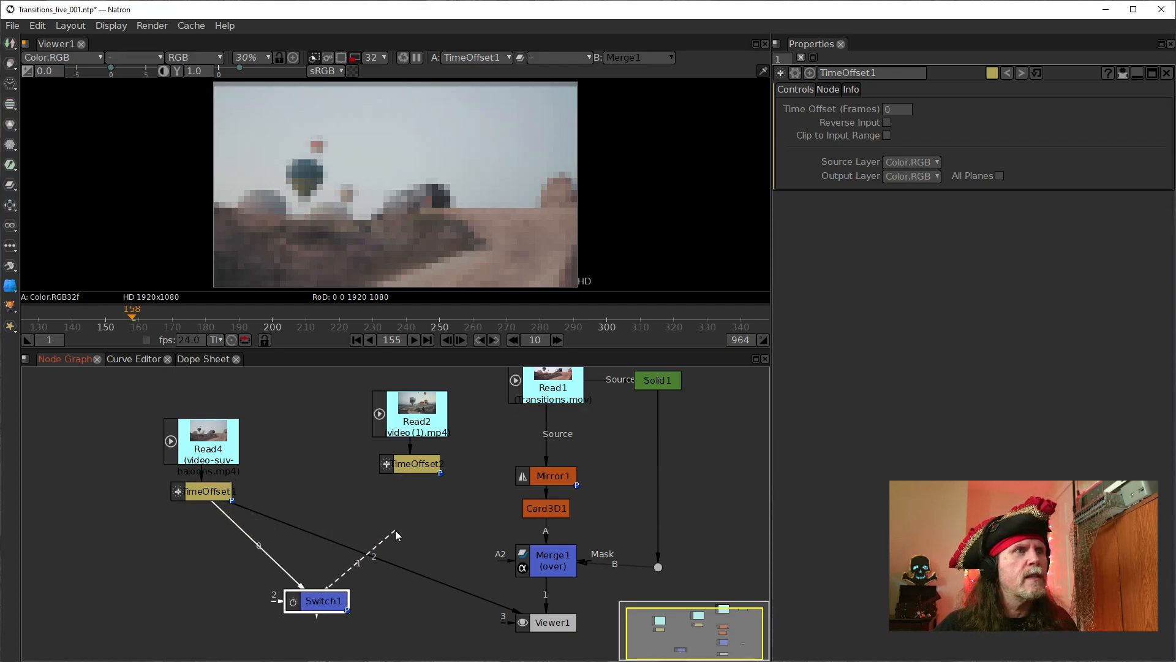
pyautogui.moveTo(395, 530); pyautogui.dragTo(426, 464)
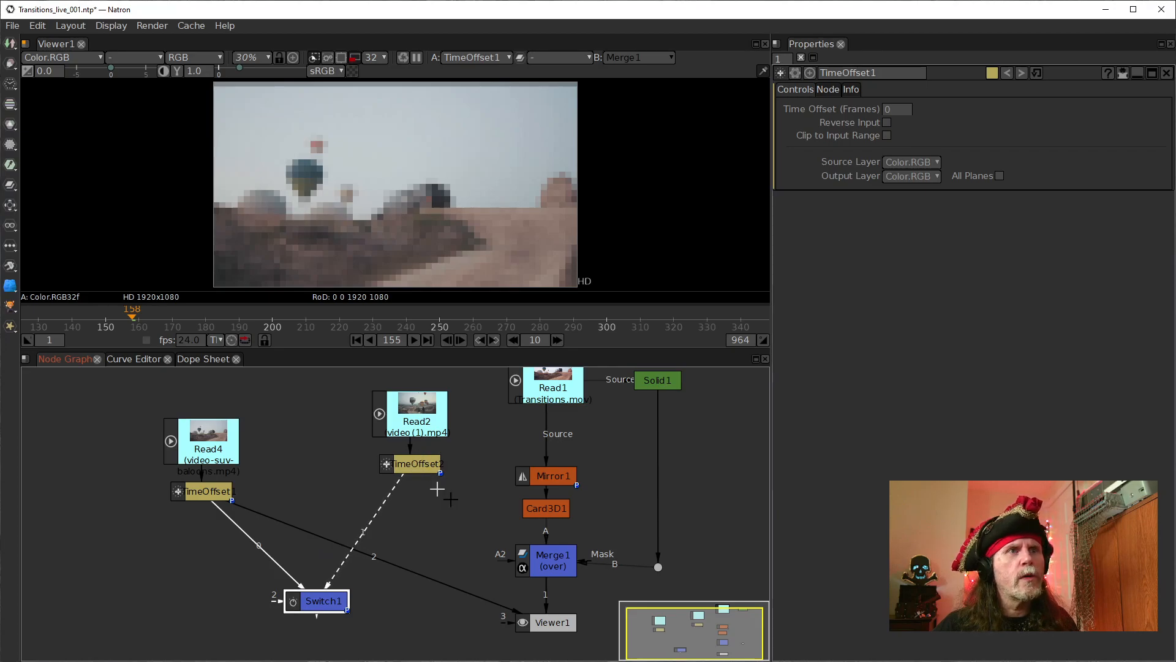
# - Compare TimeOffset1 with Merge1 in the viewer using W-Under, placing the wipe divider across the dark rock formation
pyautogui.click(545, 622)
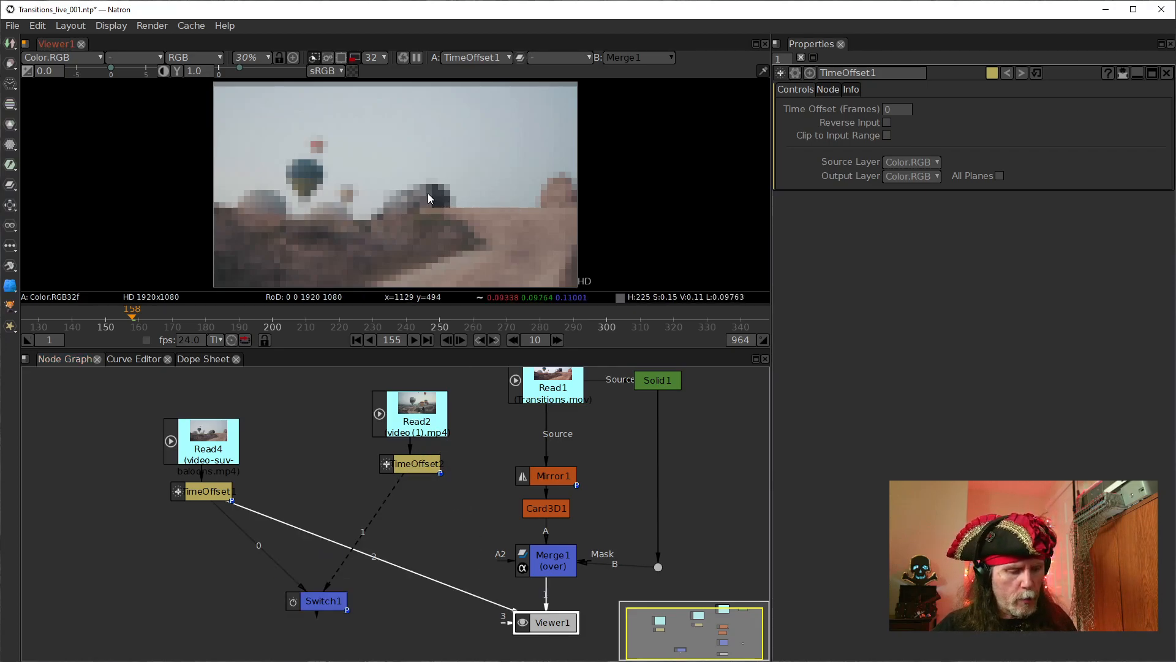
pyautogui.press('w')
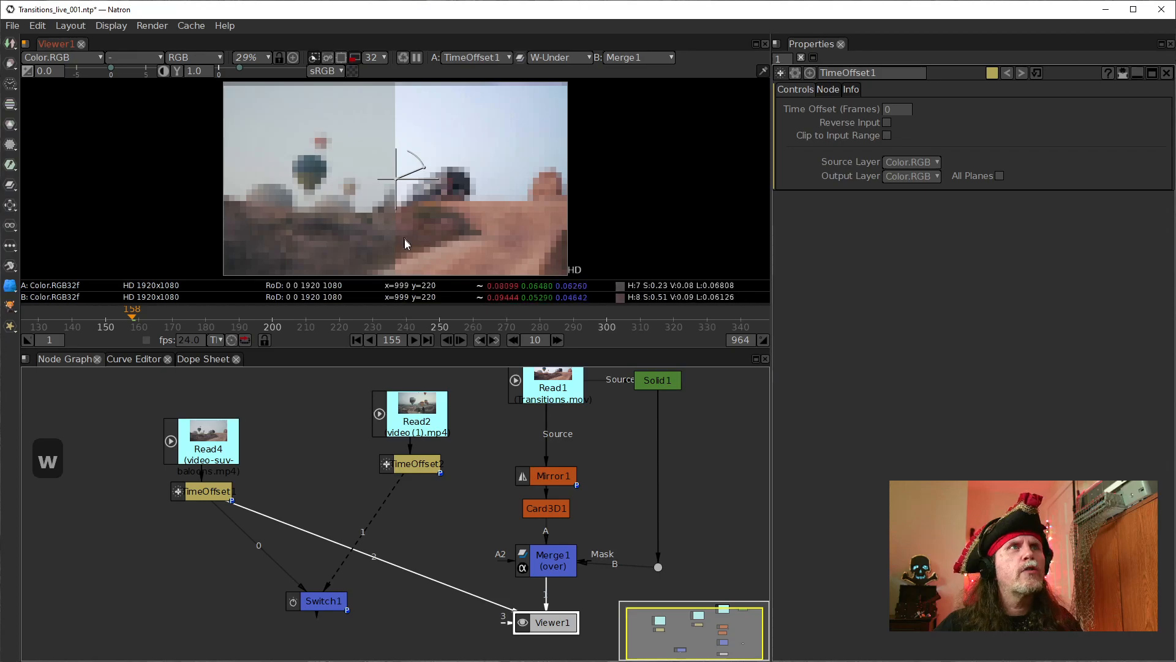
pyautogui.moveTo(396, 178); pyautogui.dragTo(432, 230)
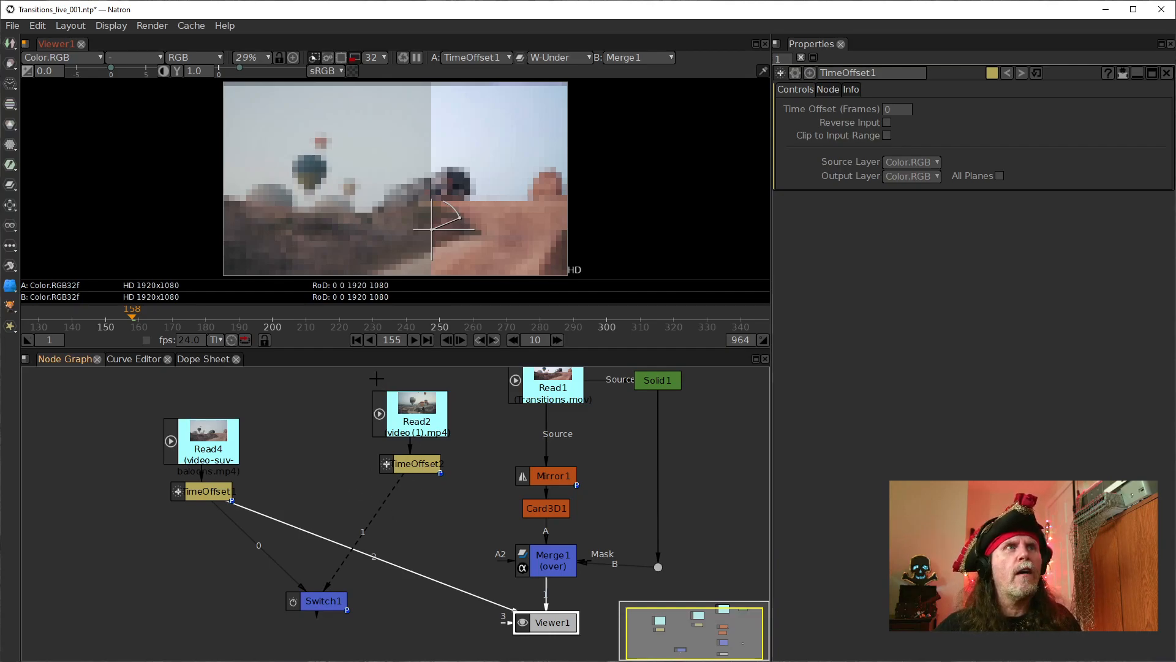
pyautogui.click(205, 493)
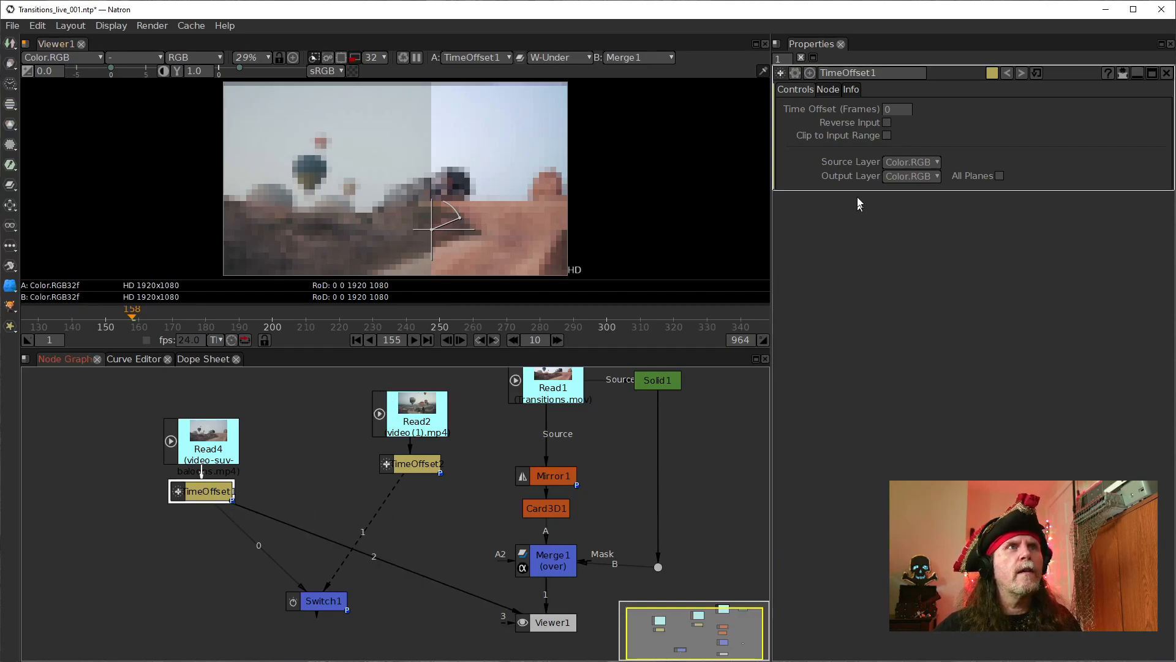
pyautogui.moveTo(427, 229); pyautogui.dragTo(451, 235)
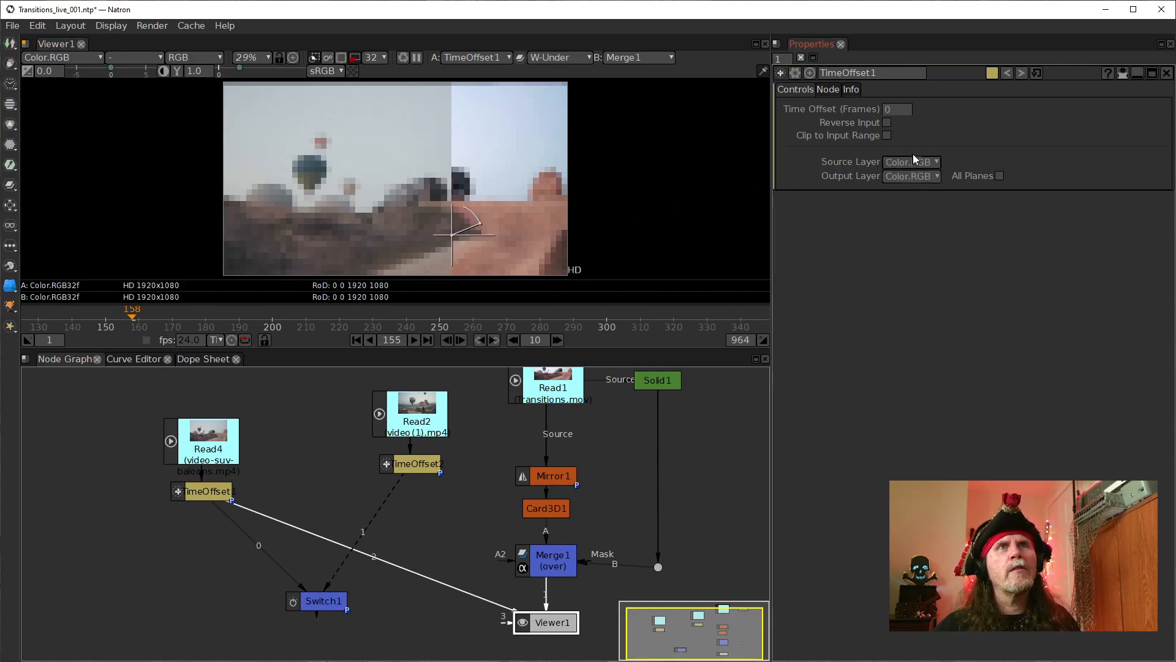
# - Set TimeOffset1's time offset to 14 frames and shift the wipe divider to check the match with Merge1
pyautogui.moveTo(895, 110); pyautogui.dragTo(885, 112)
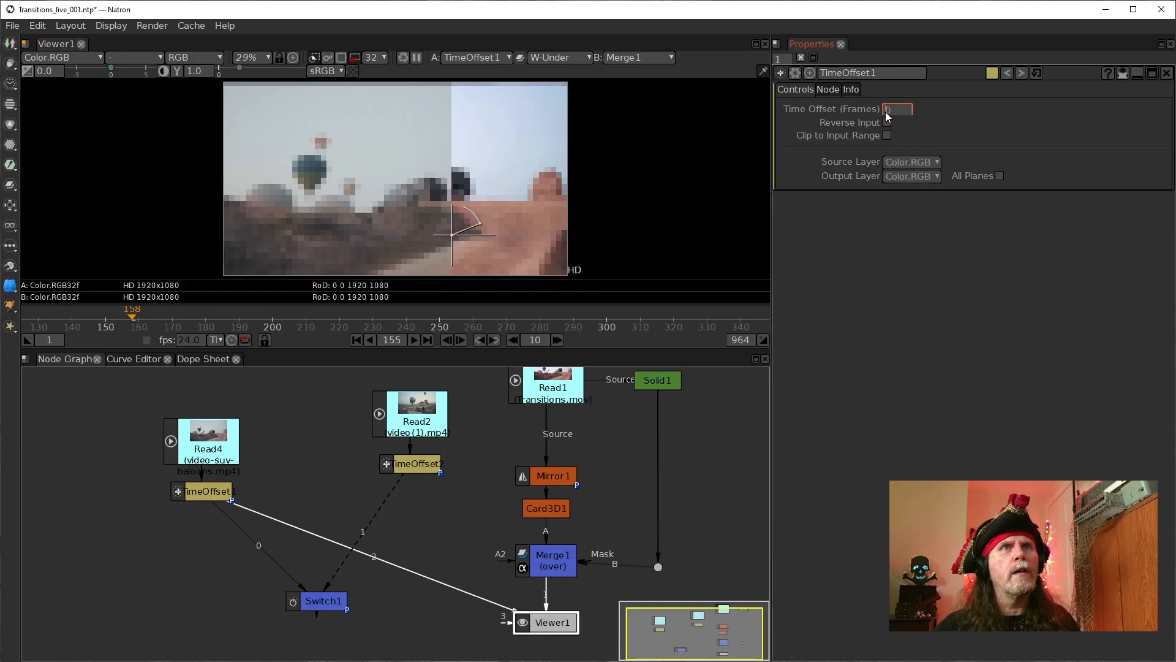
pyautogui.write('-2')
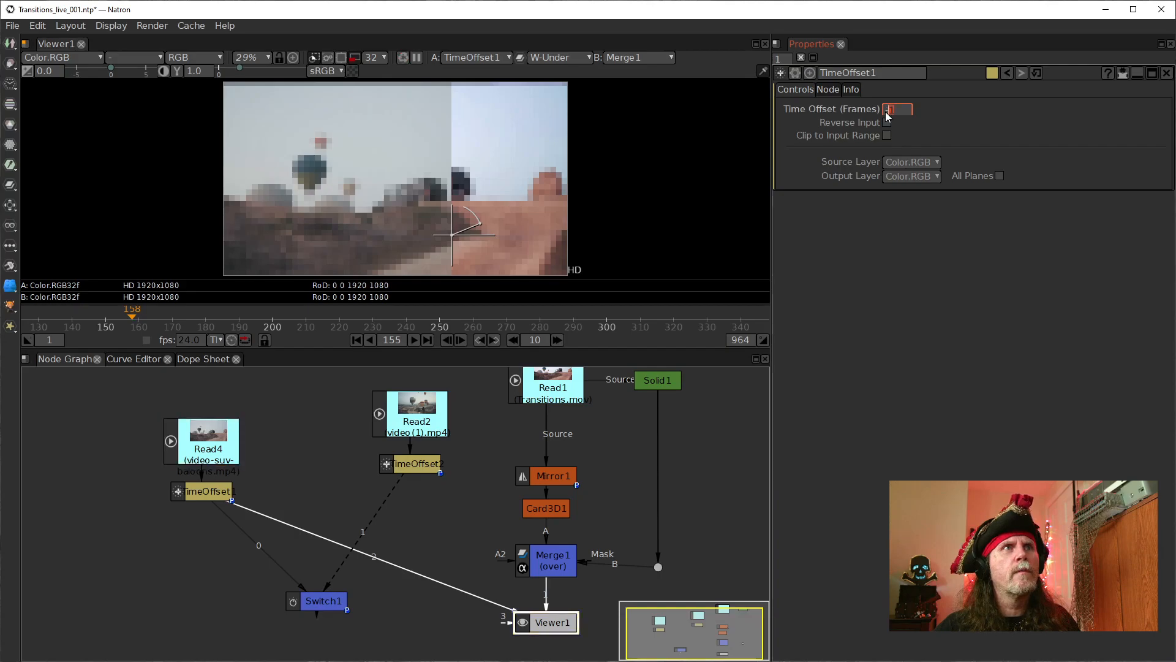
pyautogui.scroll(7, 885, 111)
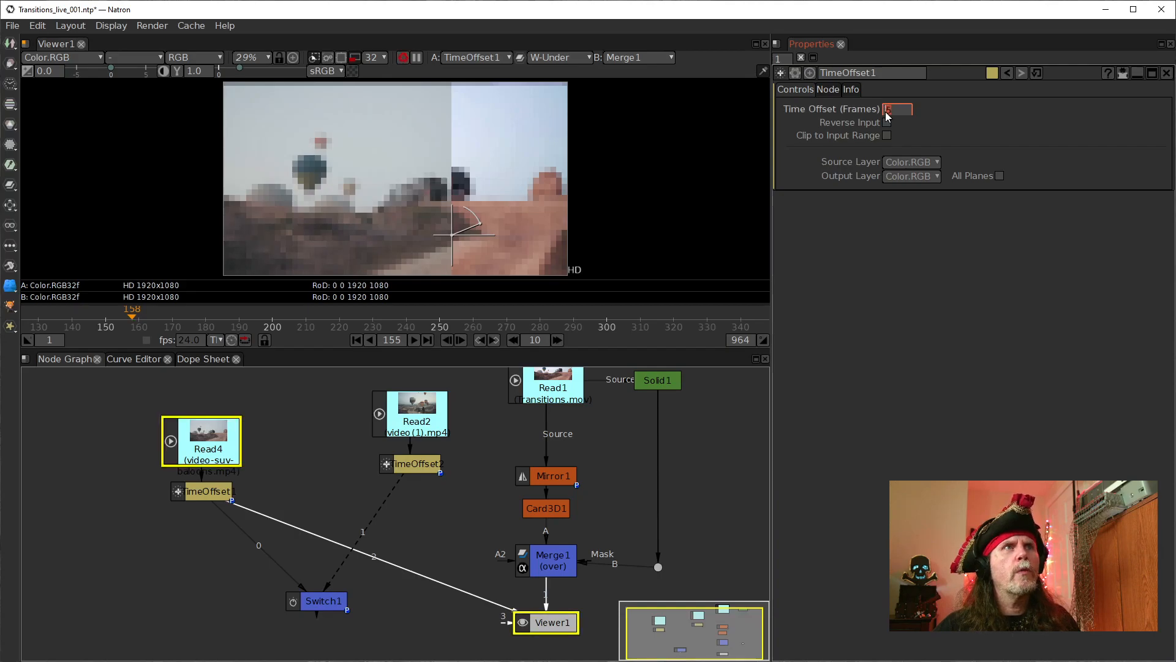
pyautogui.scroll(7, 884, 111)
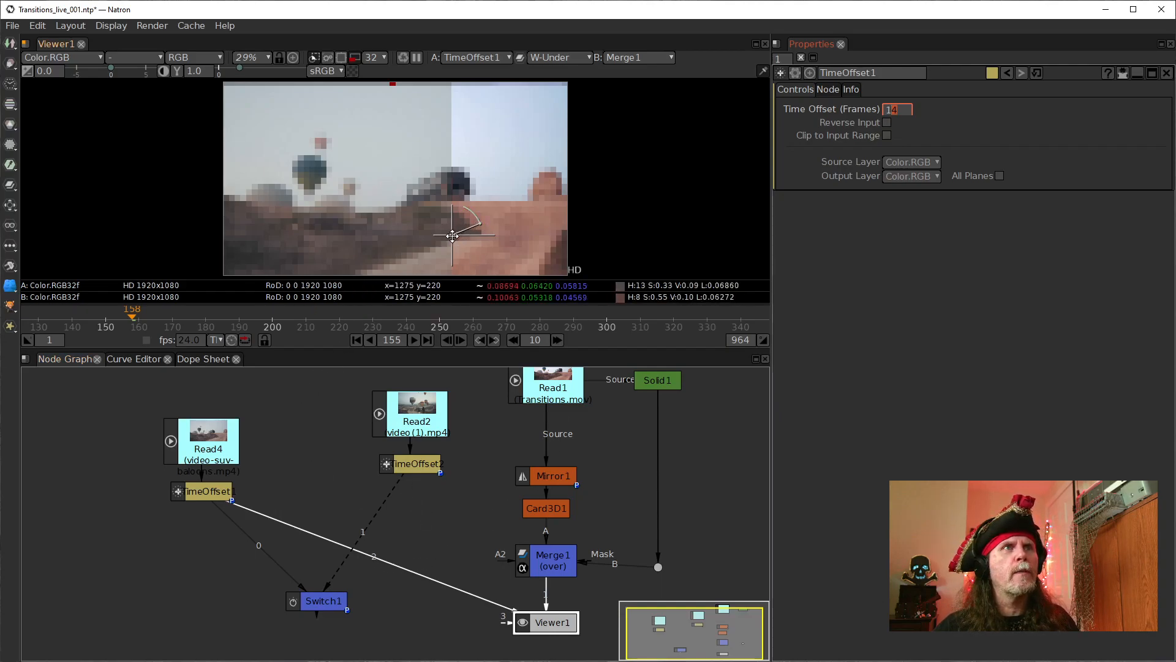
pyautogui.moveTo(452, 235); pyautogui.dragTo(443, 288)
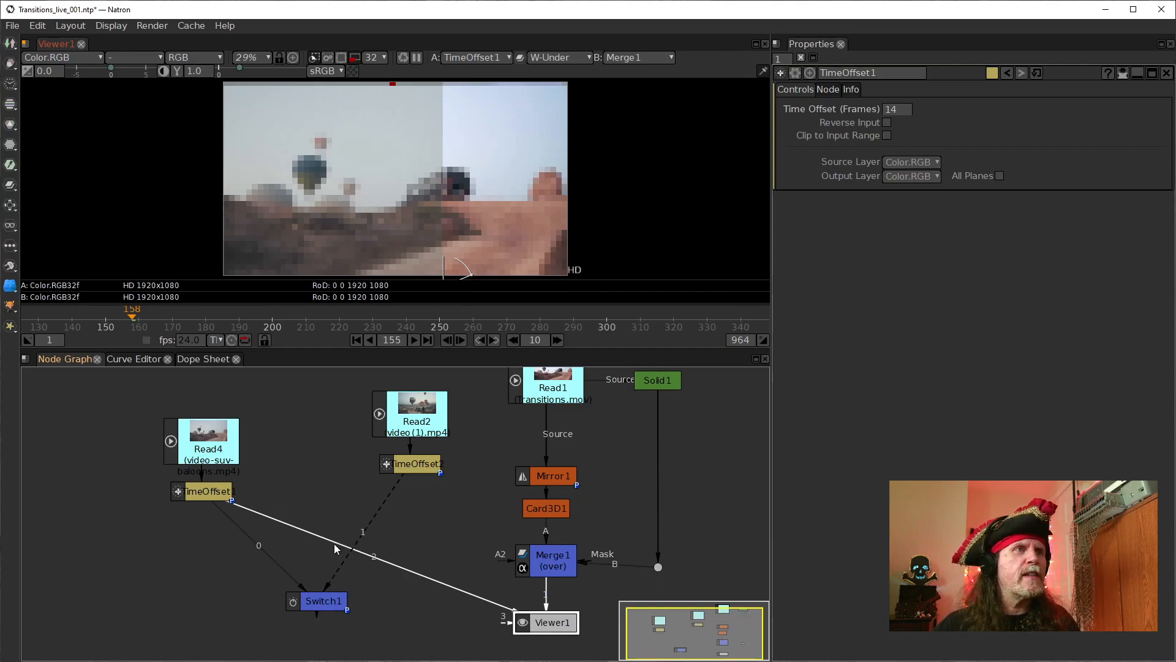
# - Connect Viewer1's second input to TimeOffset2 and advance the timeline to frame 175, past the spin transition
pyautogui.moveTo(329, 537); pyautogui.dragTo(419, 466)
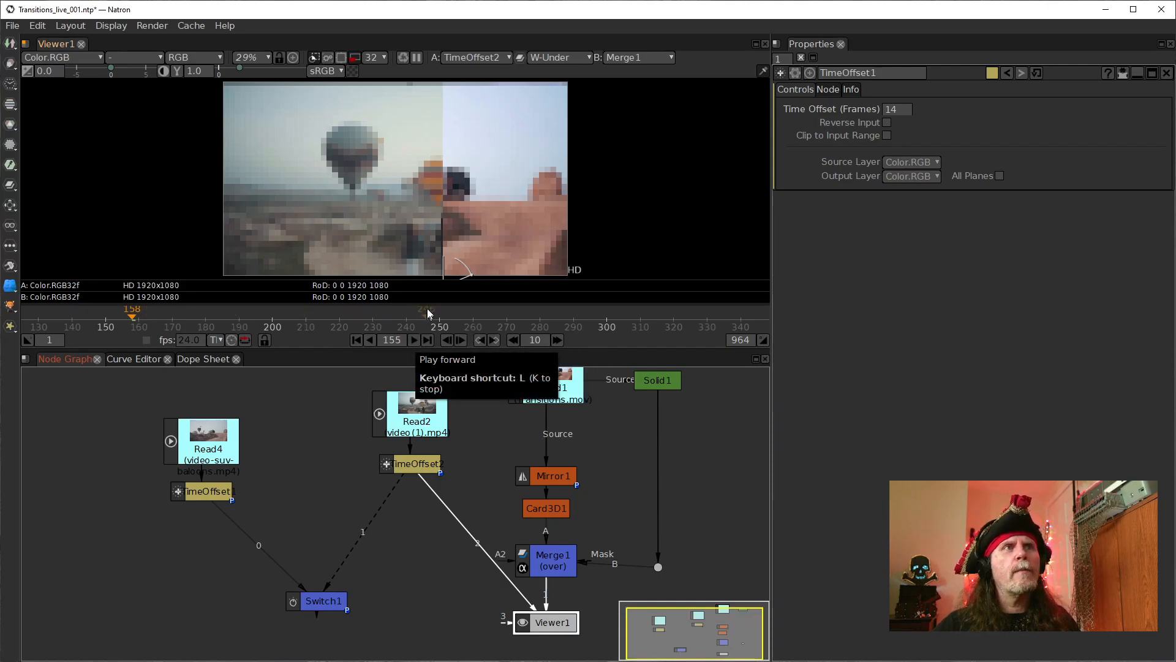
pyautogui.press('Right')
pyautogui.press('Right')
pyautogui.press('Right')
pyautogui.press('Right')
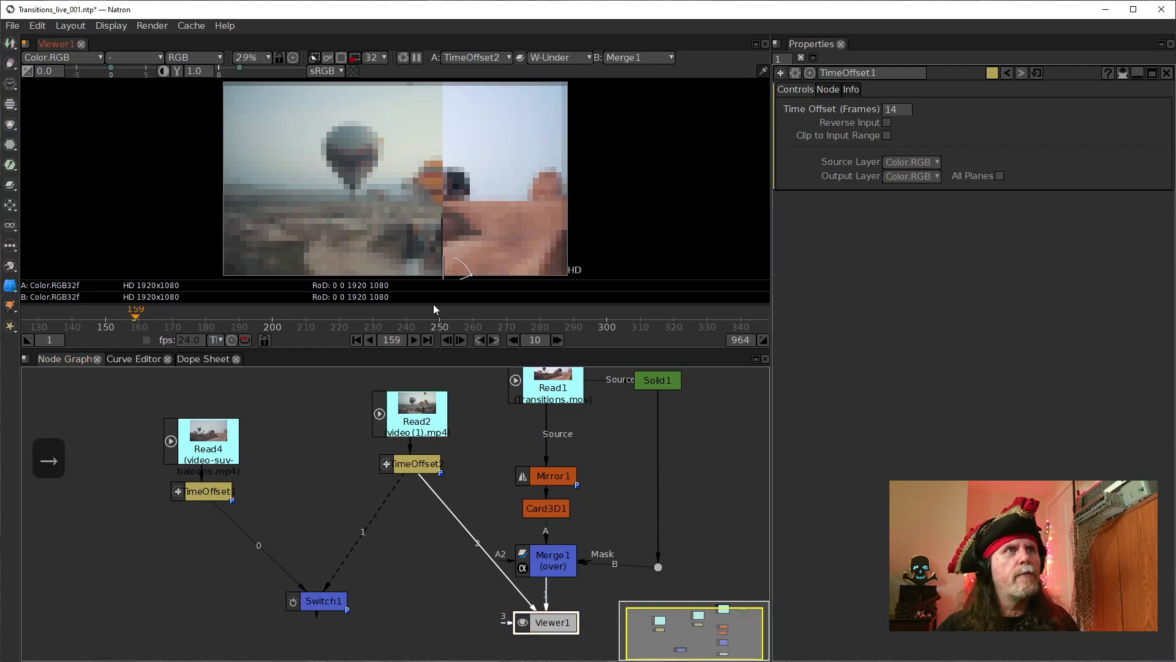
pyautogui.press('Right')
pyautogui.press('Right')
pyautogui.press('Right')
pyautogui.press('Right')
pyautogui.press('Right')
pyautogui.press('Right')
pyautogui.press('Right')
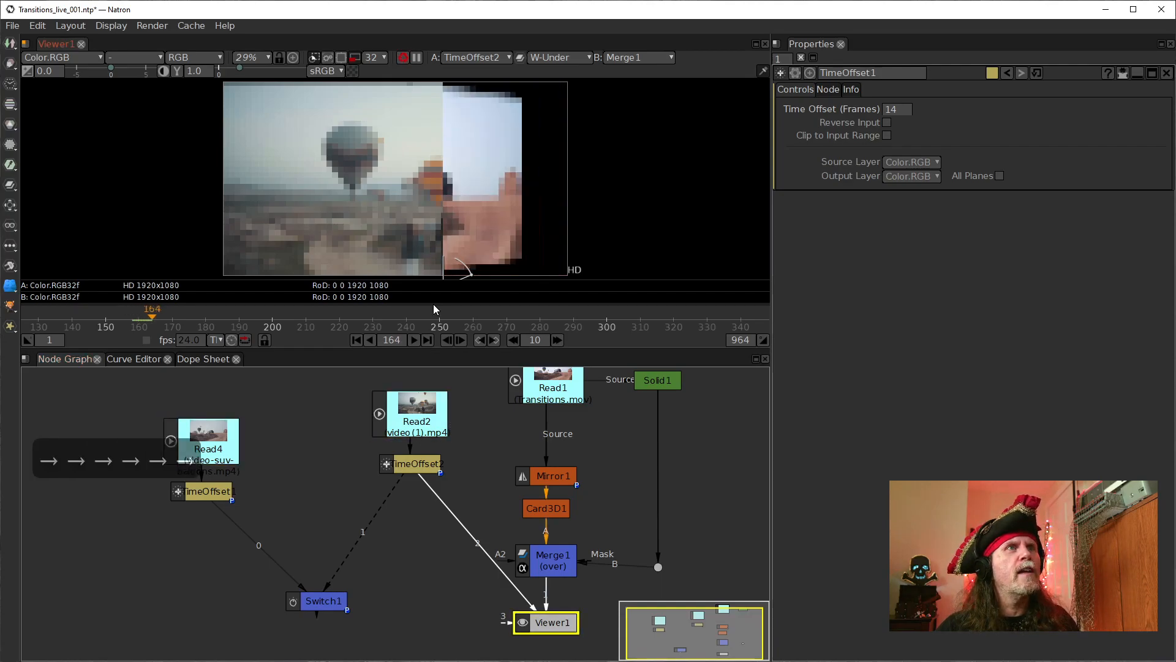
pyautogui.press('Right')
pyautogui.press('Right')
pyautogui.press('Right')
pyautogui.press('Right')
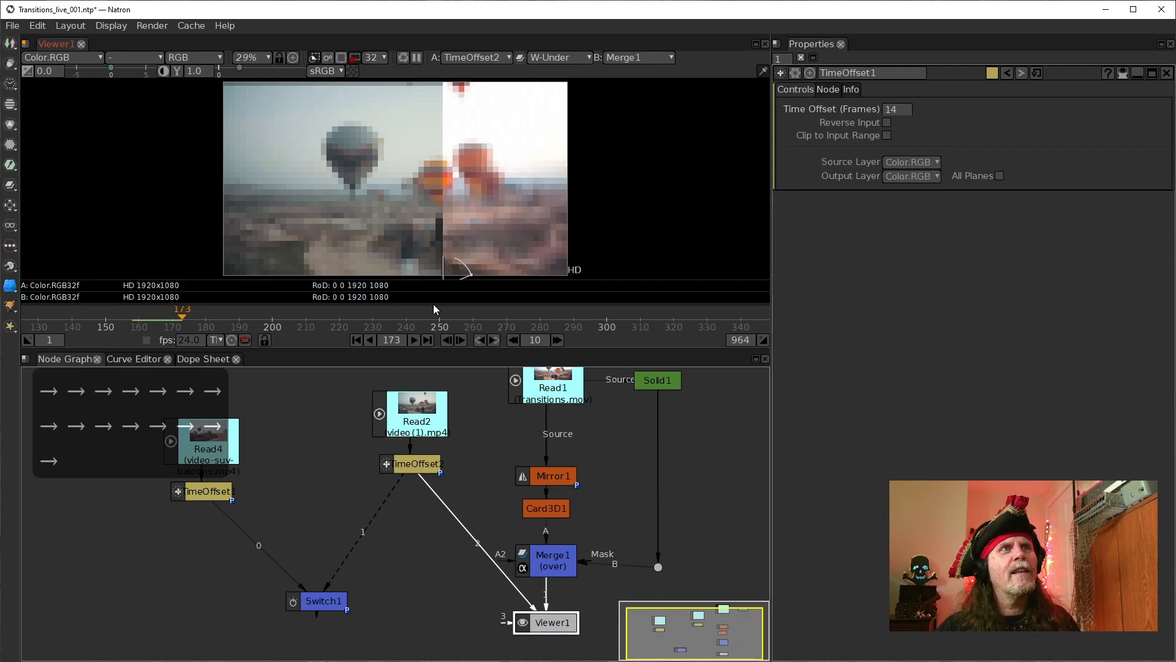
pyautogui.press('Right')
pyautogui.press('Right')
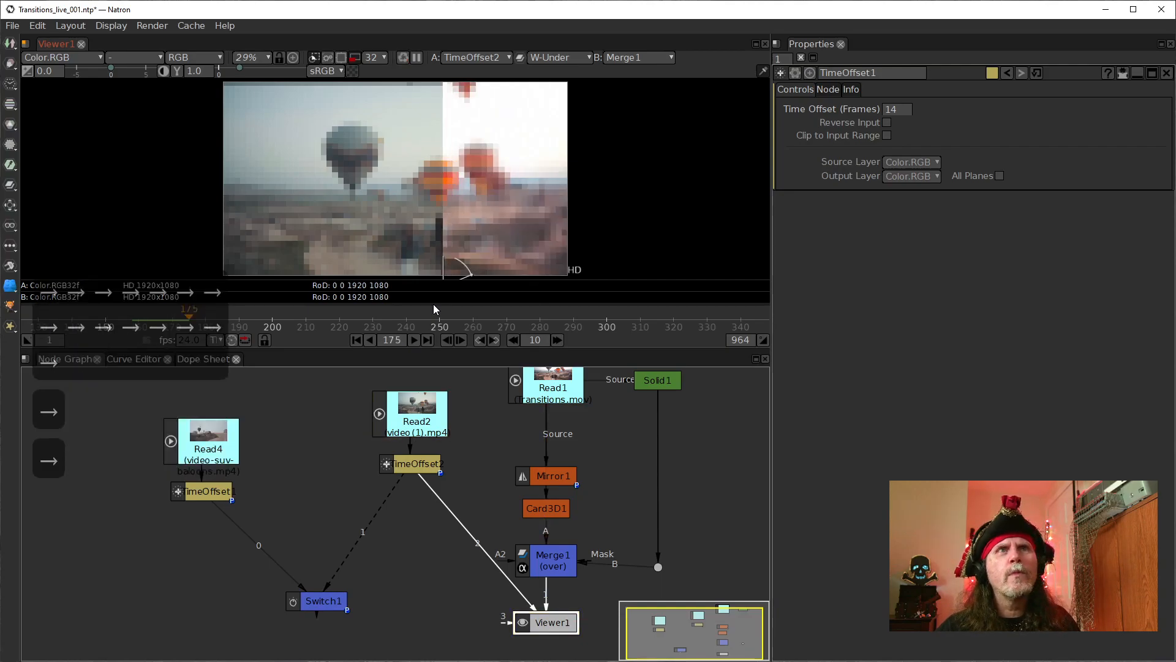
# - Open Card3D1's settings and step to its 180-degree Y rotation keyframe at frame 179
pyautogui.doubleClick(544, 509)
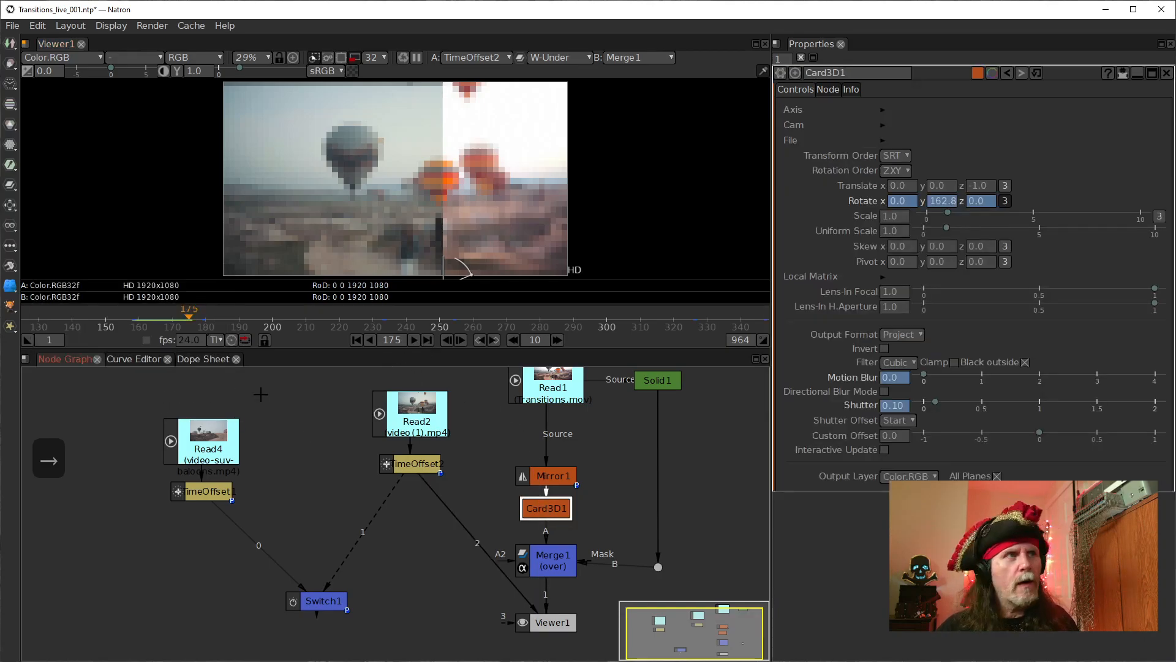
pyautogui.press('Right')
pyautogui.press('Right')
pyautogui.press('Right')
pyautogui.press('Right')
pyautogui.press('Right')
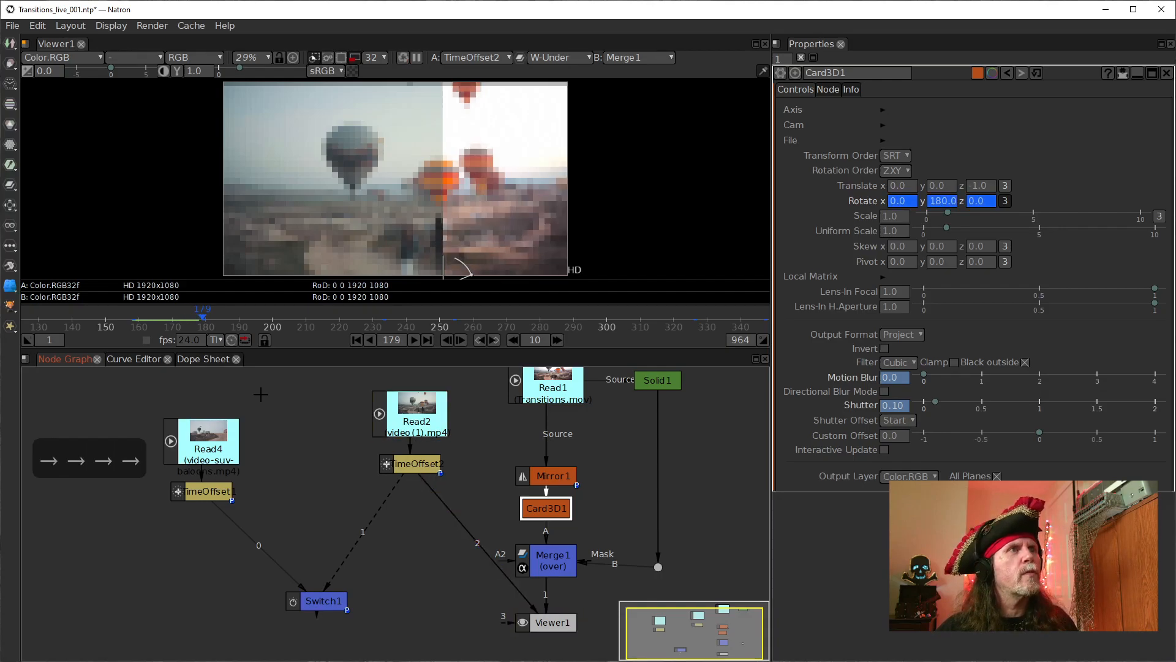
pyautogui.press('Left')
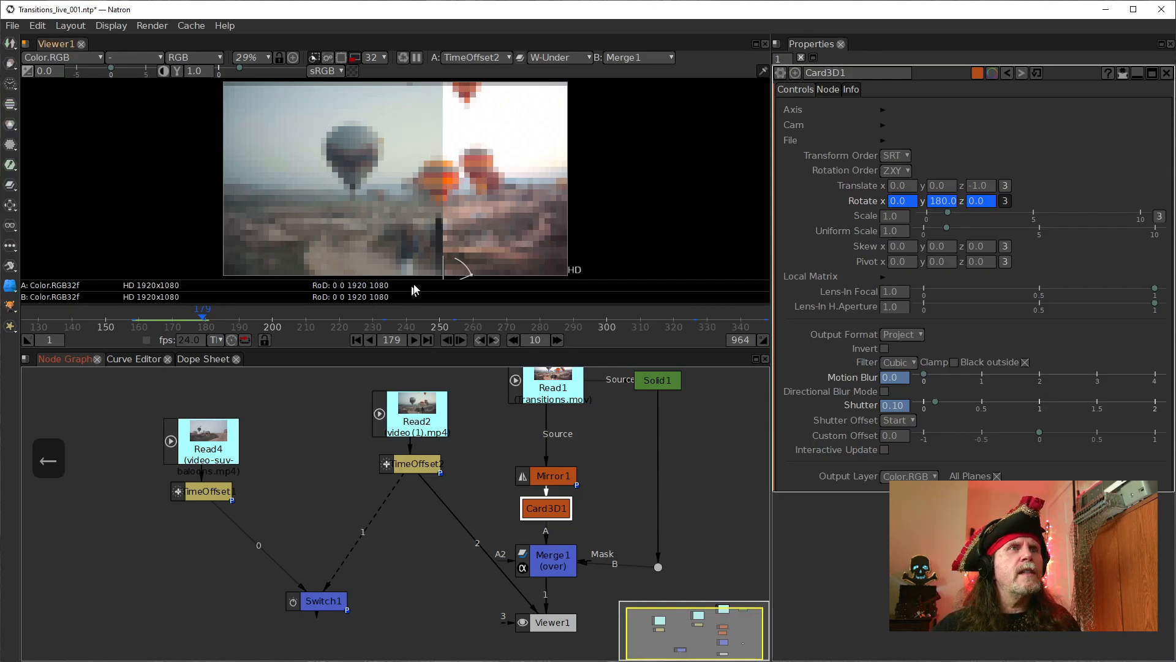
# - Set TimeOffset2's time offset to -111 frames, using the wipe divider beside the orange balloon to match Merge1
pyautogui.moveTo(519, 252); pyautogui.dragTo(509, 231)
pyautogui.moveTo(431, 261)
pyautogui.mouseDown()
pyautogui.moveTo(428, 221)
pyautogui.moveTo(394, 218)
pyautogui.moveTo(436, 240)
pyautogui.moveTo(388, 252)
pyautogui.moveTo(408, 259)
pyautogui.mouseUp()
pyautogui.click(423, 464)
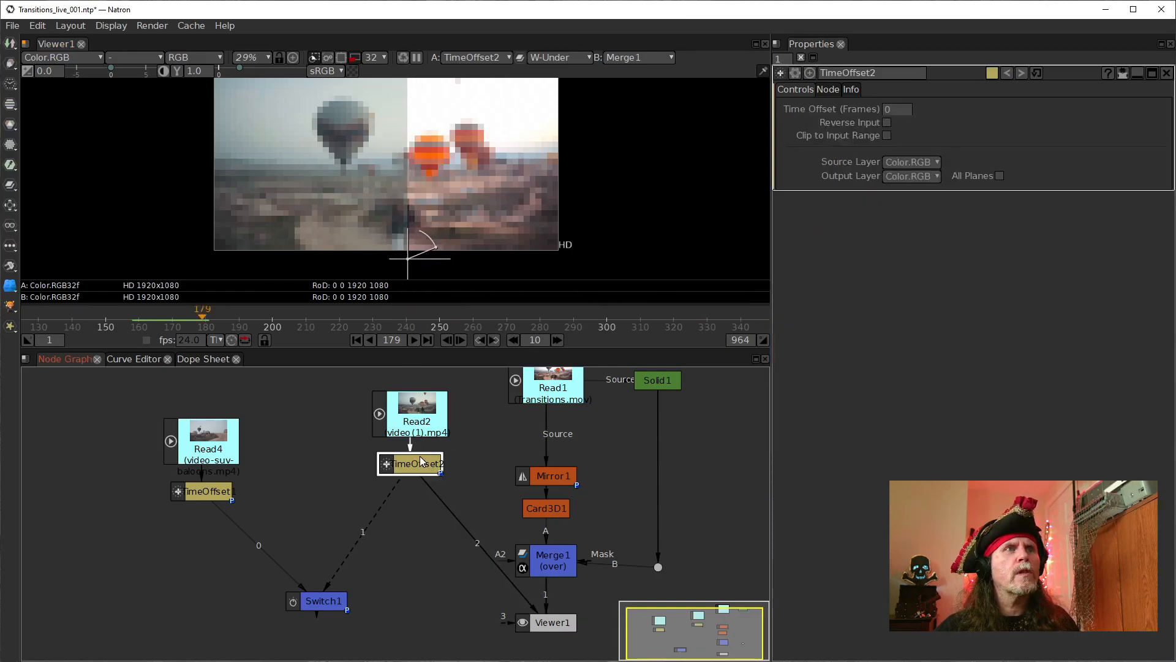
pyautogui.click(885, 111)
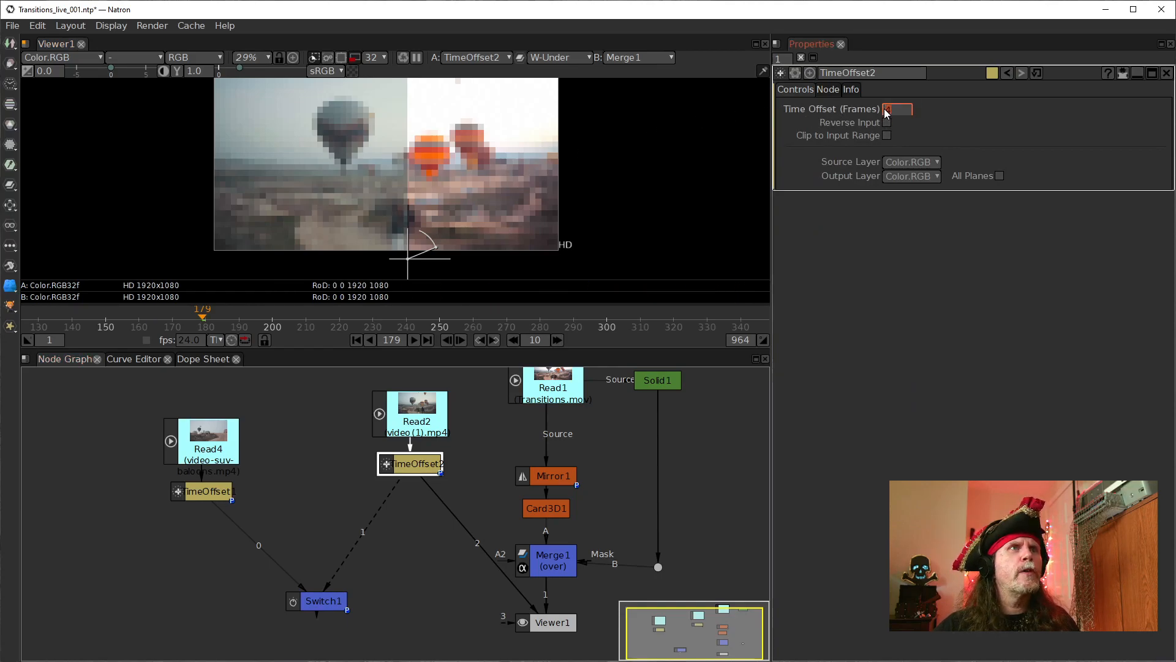
pyautogui.write('-10')
pyautogui.press('Return')
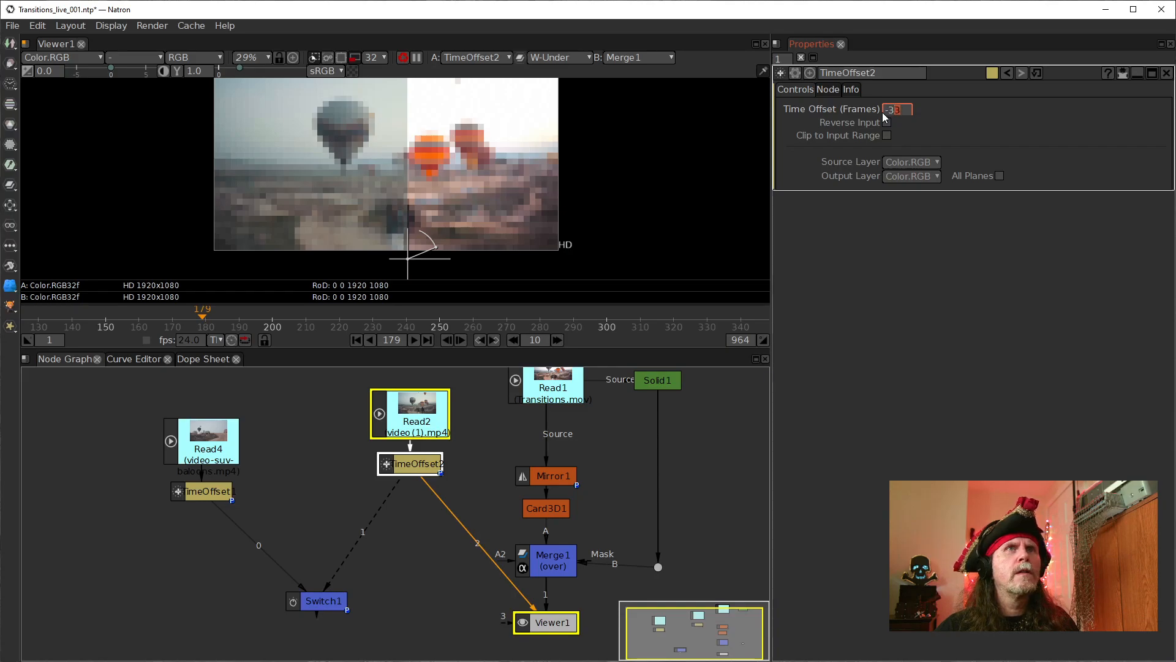
pyautogui.scroll(-5, 882, 112)
pyautogui.scroll(-5, 882, 112)
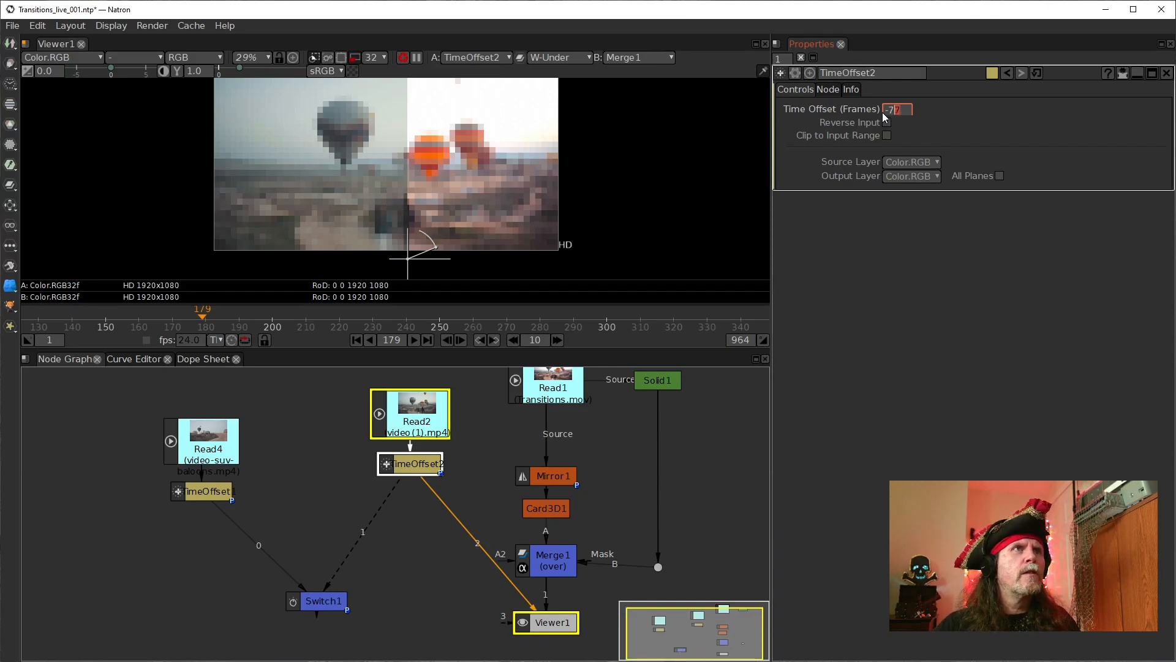
pyautogui.scroll(-3, 882, 112)
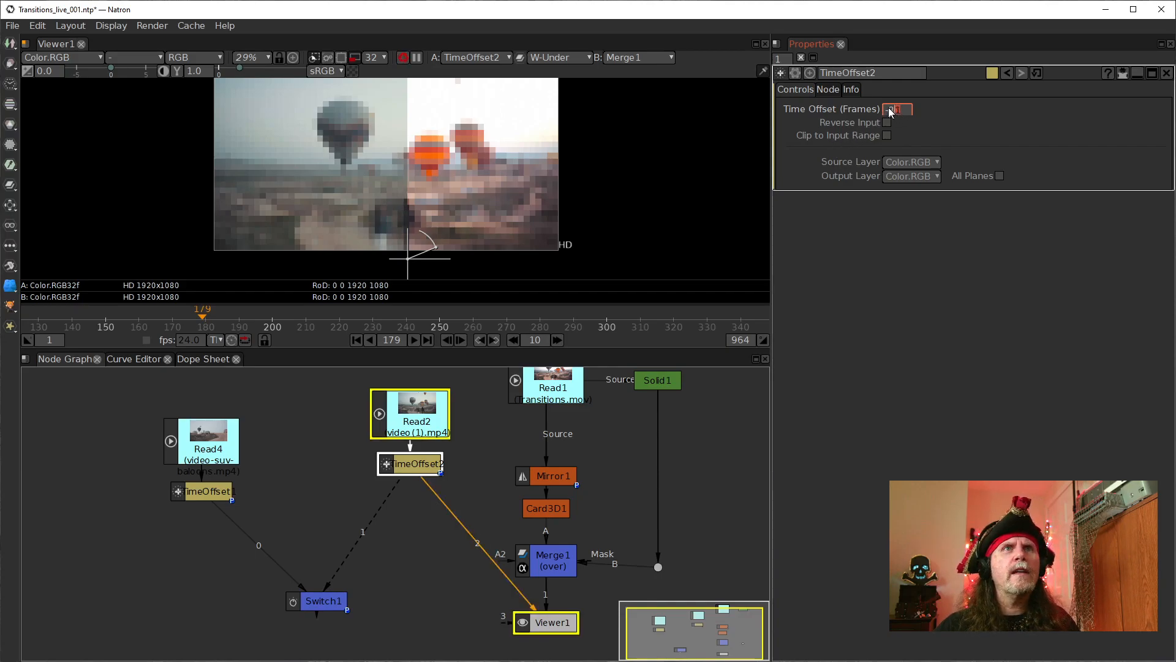
pyautogui.scroll(-1, 889, 110)
pyautogui.scroll(-4, 890, 113)
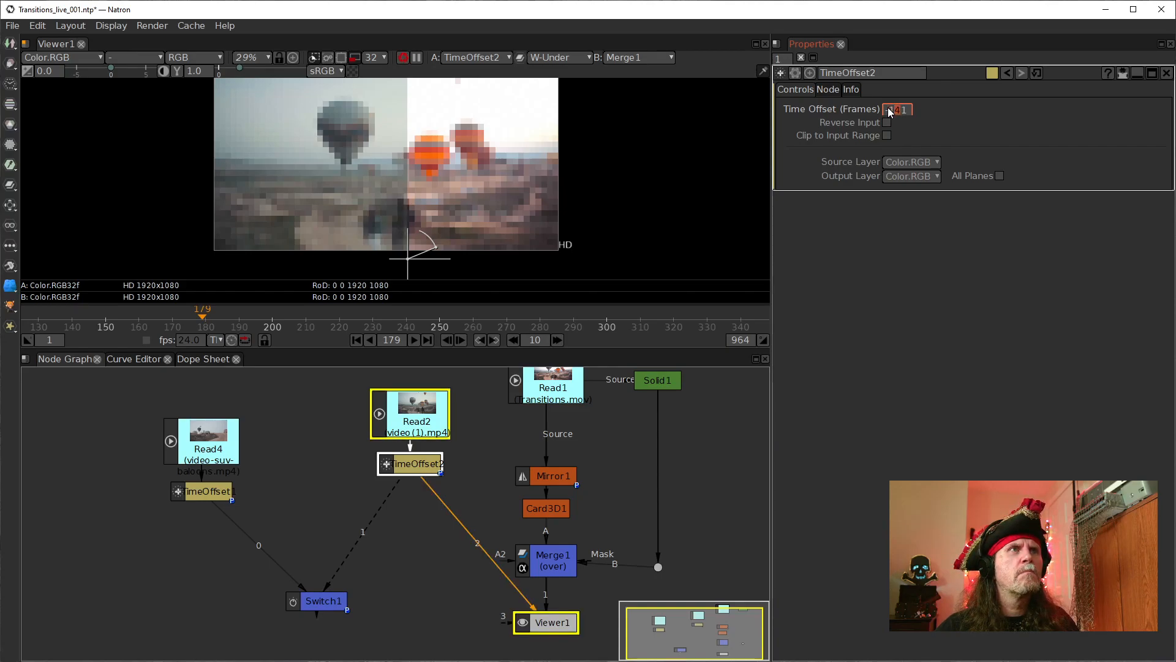
pyautogui.scroll(2, 890, 112)
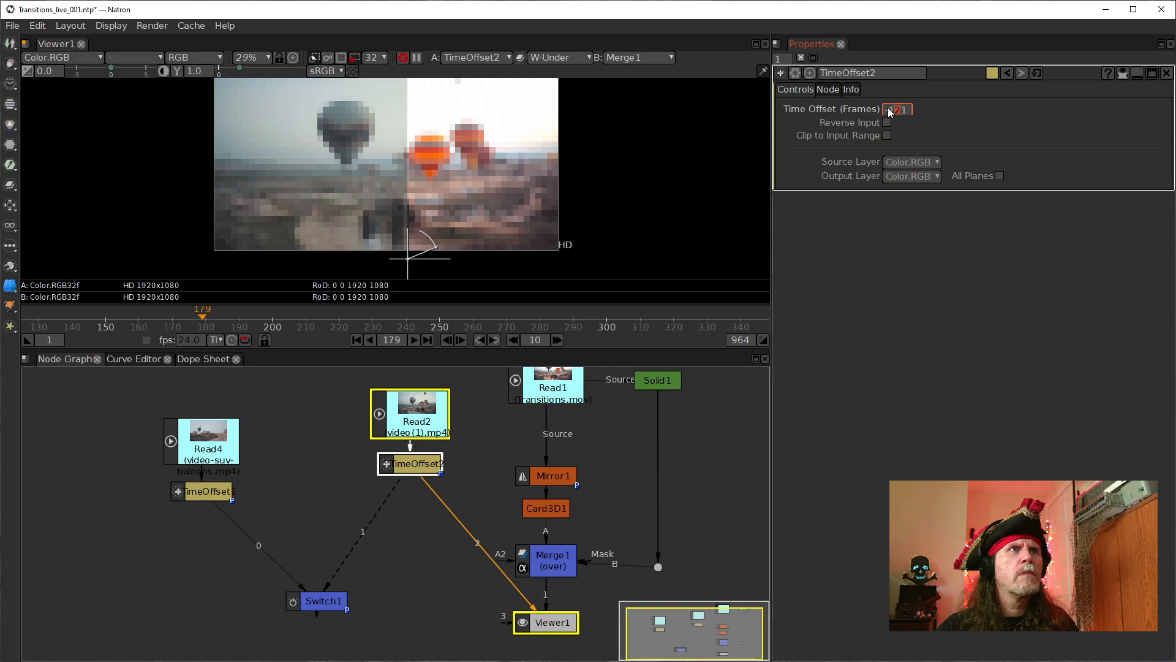
pyautogui.scroll(1, 890, 112)
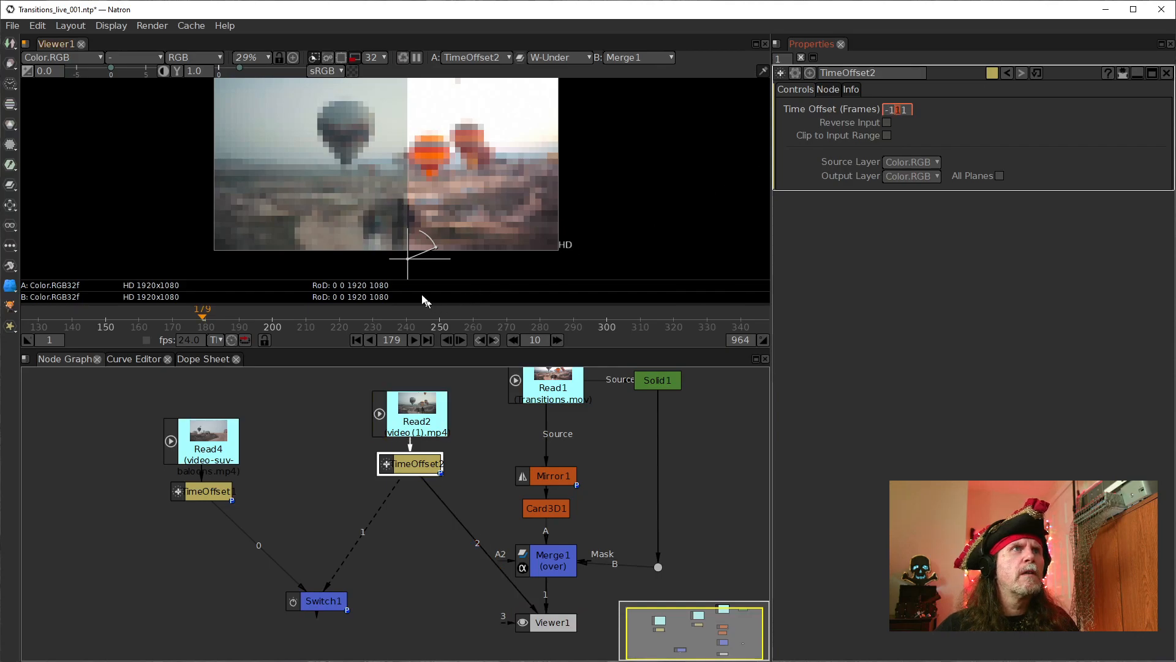
pyautogui.moveTo(407, 258)
pyautogui.mouseDown()
pyautogui.moveTo(353, 265)
pyautogui.moveTo(441, 263)
pyautogui.moveTo(375, 263)
pyautogui.moveTo(405, 265)
pyautogui.mouseUp()
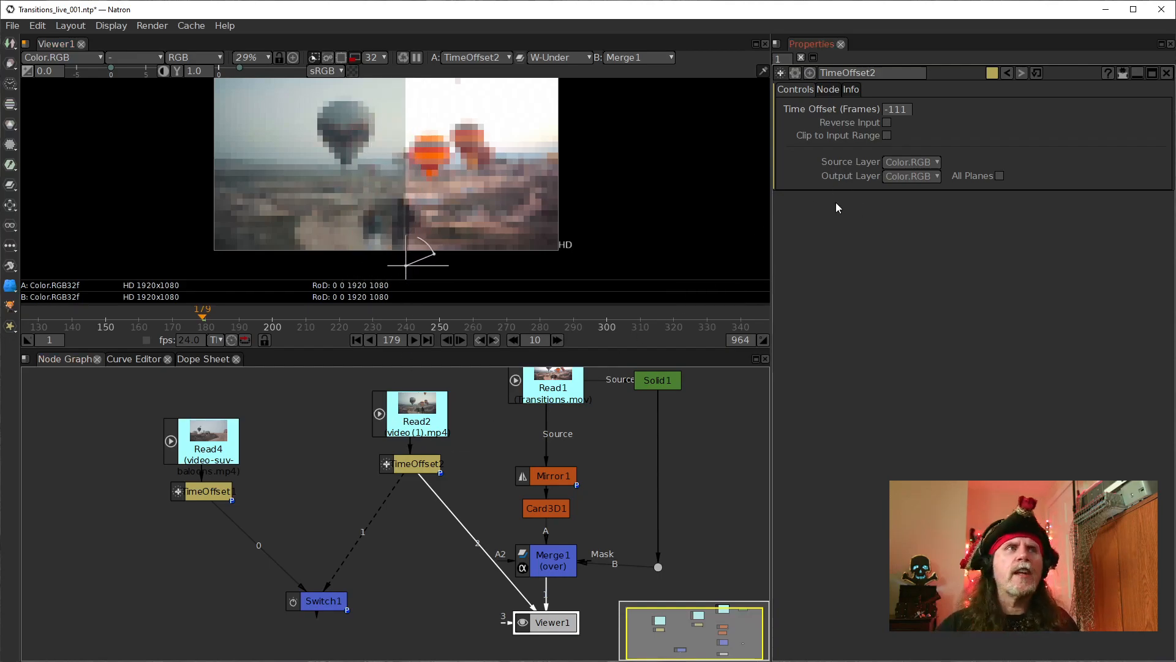
# - Set TimeOffset2's time offset to -91 frames, shifting the wipe divider around the orange balloon to compare with Merge1
pyautogui.moveTo(404, 264); pyautogui.dragTo(430, 274)
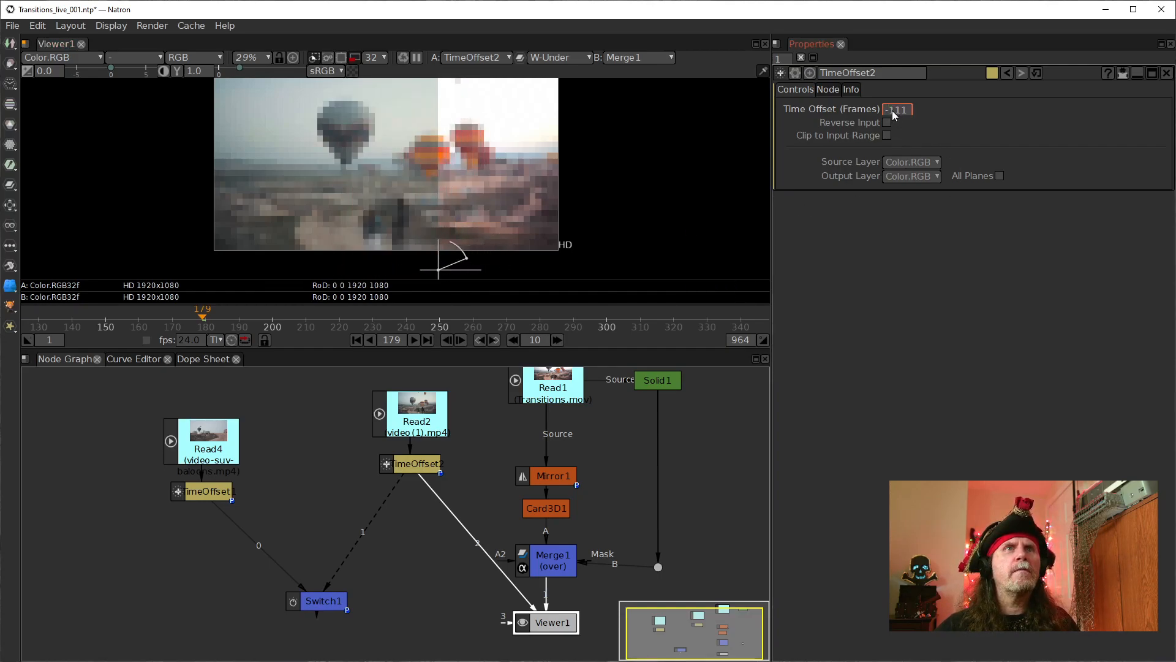
pyautogui.scroll(2, 894, 111)
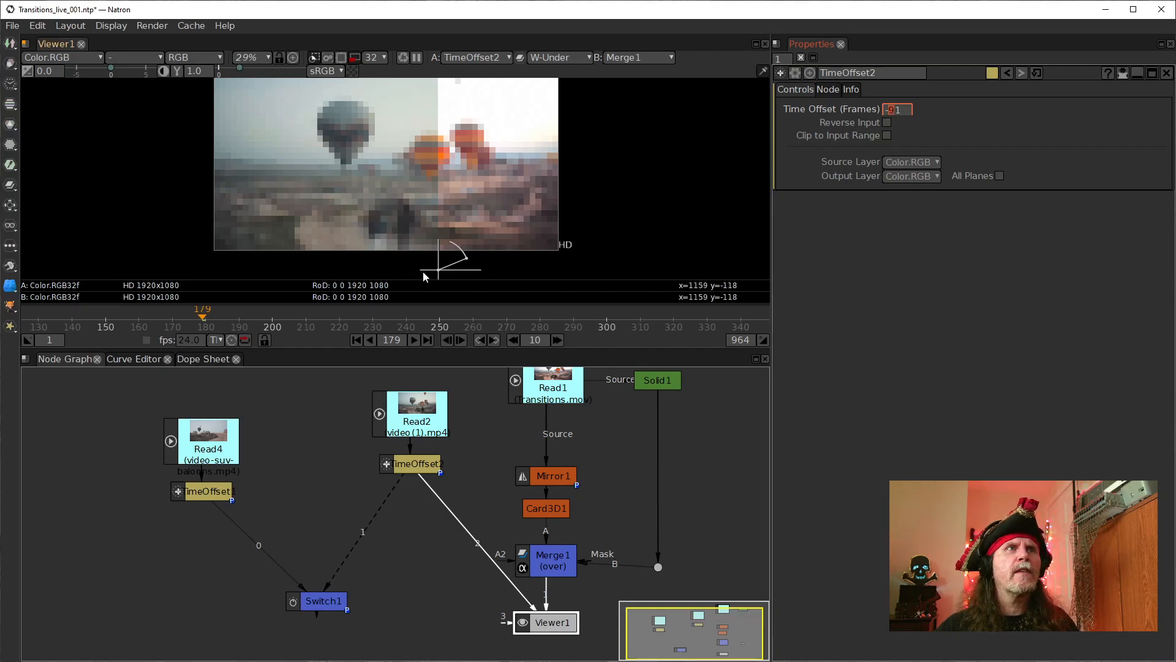
pyautogui.moveTo(436, 267); pyautogui.dragTo(414, 232)
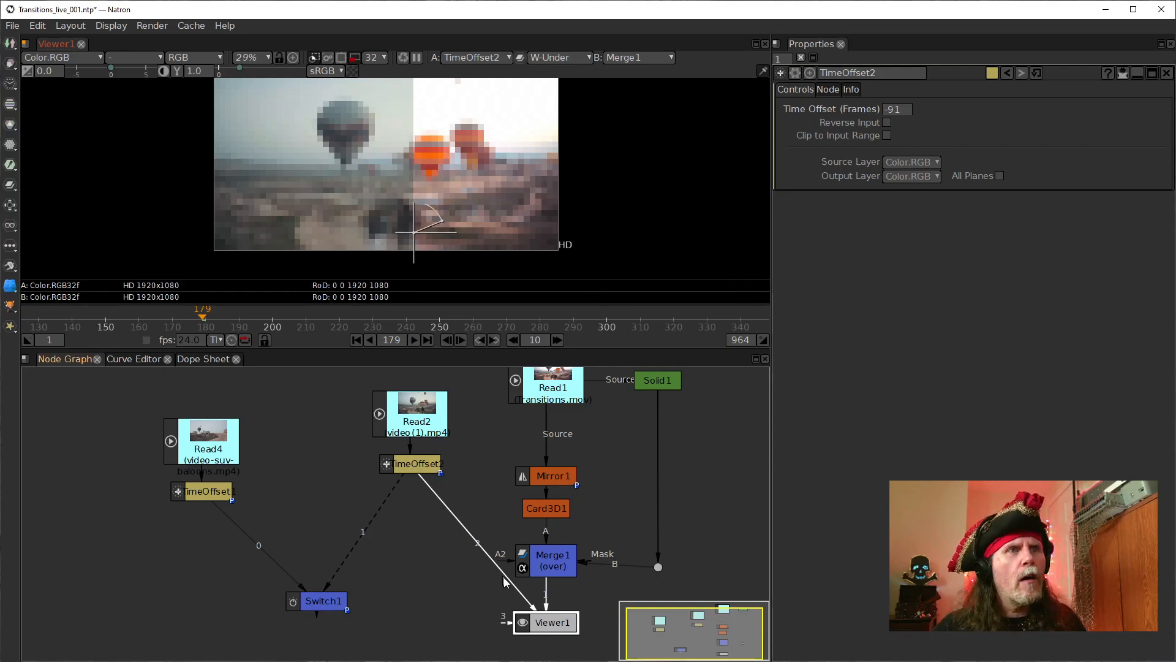
# - Disconnect Viewer1's second input from TimeOffset2 and turn off the viewer's wipe comparison
pyautogui.moveTo(494, 564); pyautogui.dragTo(488, 563)
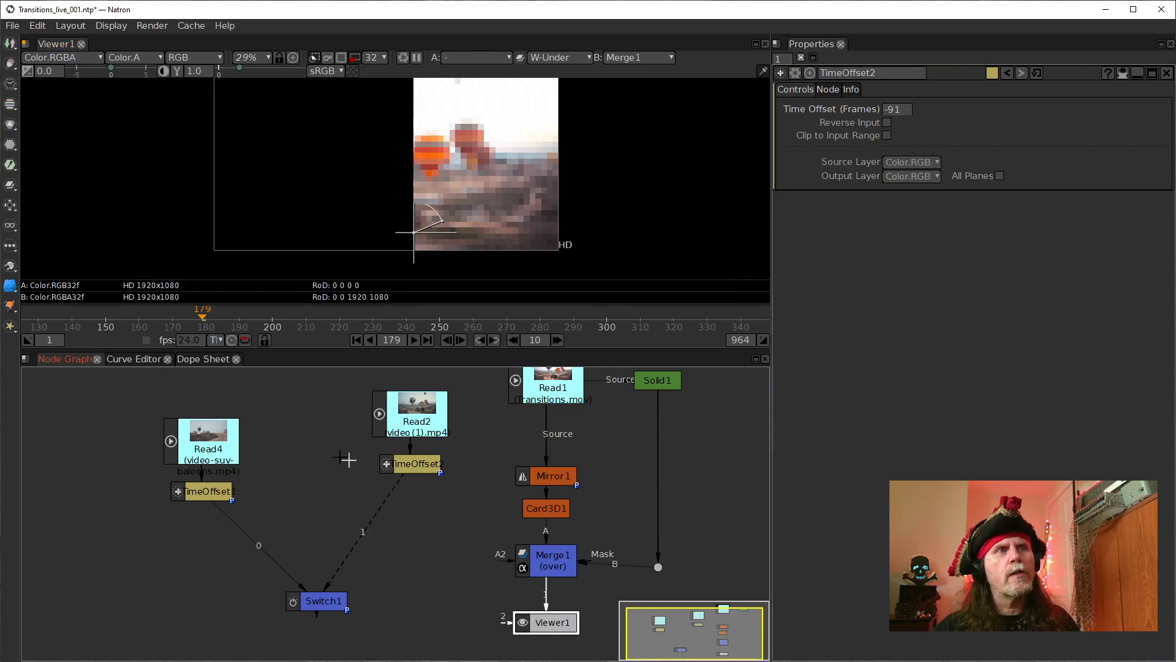
pyautogui.click(195, 433)
pyautogui.click(427, 238)
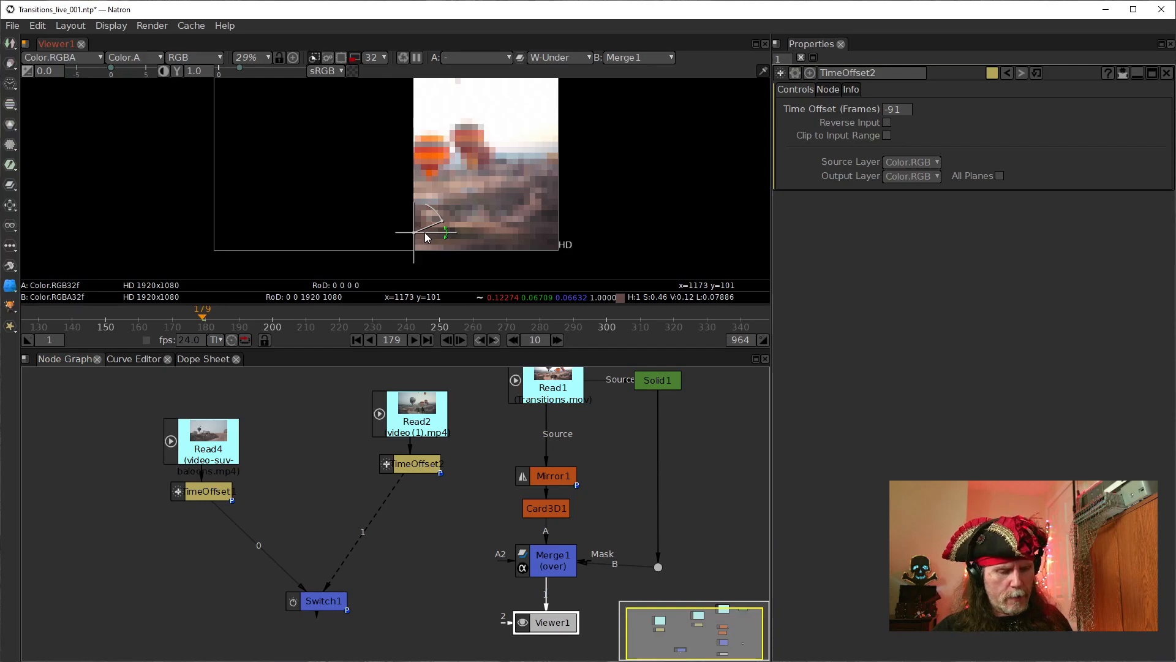
pyautogui.press('w')
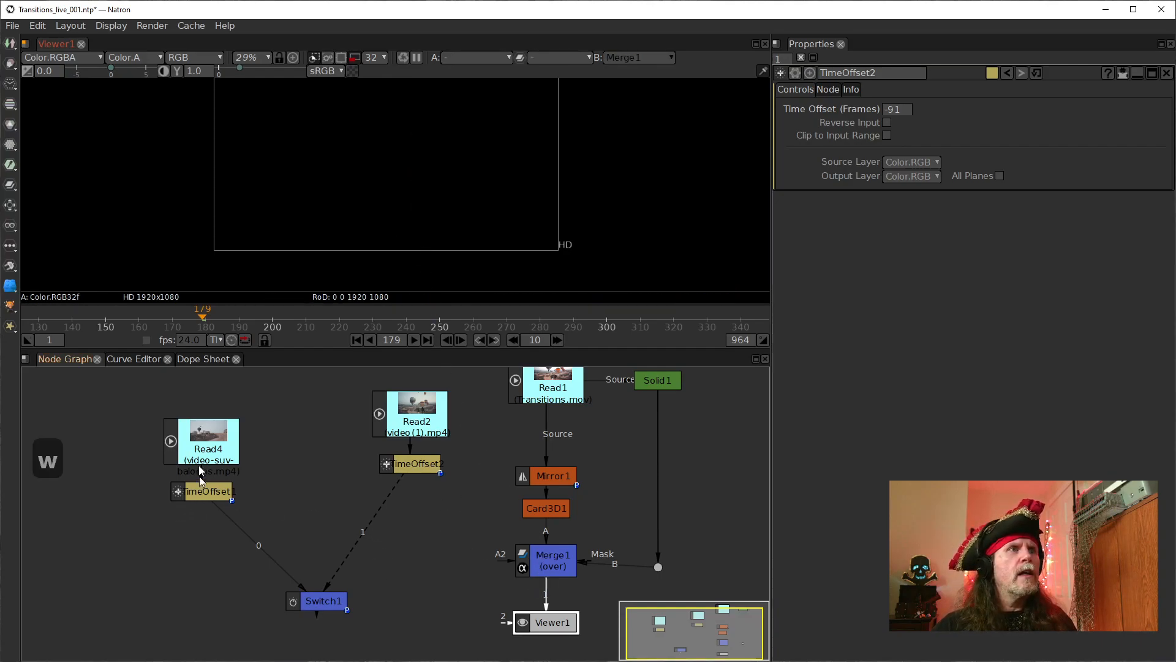
# - Tidy the node graph by aligning the TimeOffset nodes below Read4 and Read2 and moving Switch1 up beneath them
pyautogui.moveTo(199, 473)
pyautogui.mouseDown()
pyautogui.moveTo(200, 442)
pyautogui.moveTo(202, 481)
pyautogui.moveTo(202, 469)
pyautogui.mouseUp()
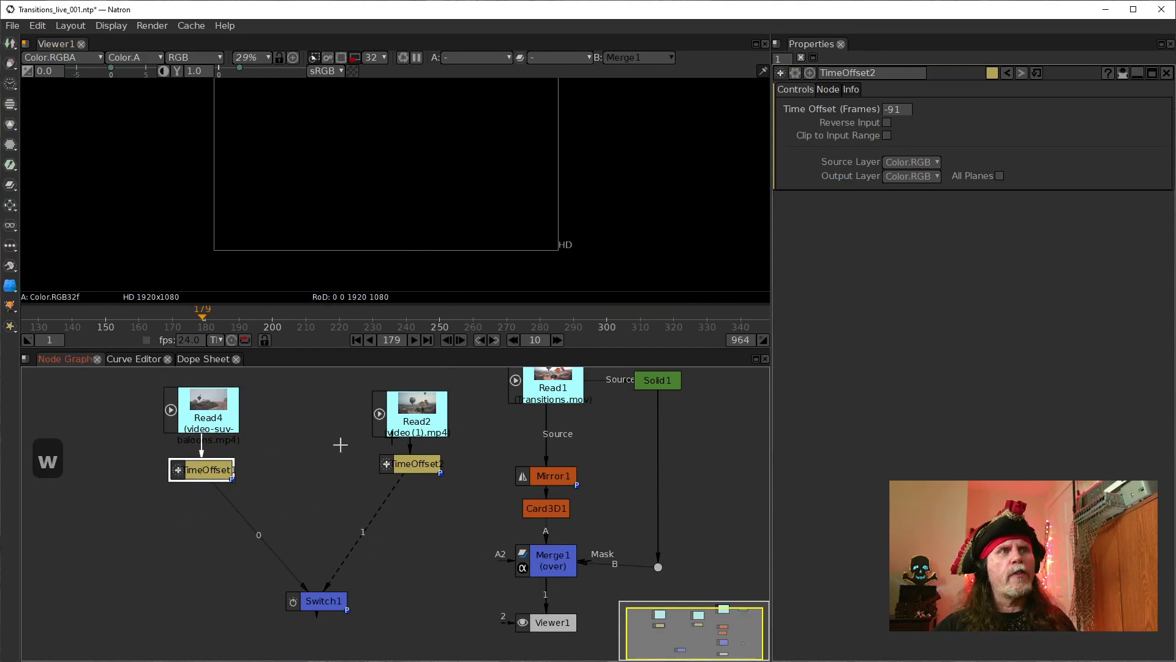
pyautogui.click(423, 432)
pyautogui.moveTo(412, 465); pyautogui.dragTo(402, 474)
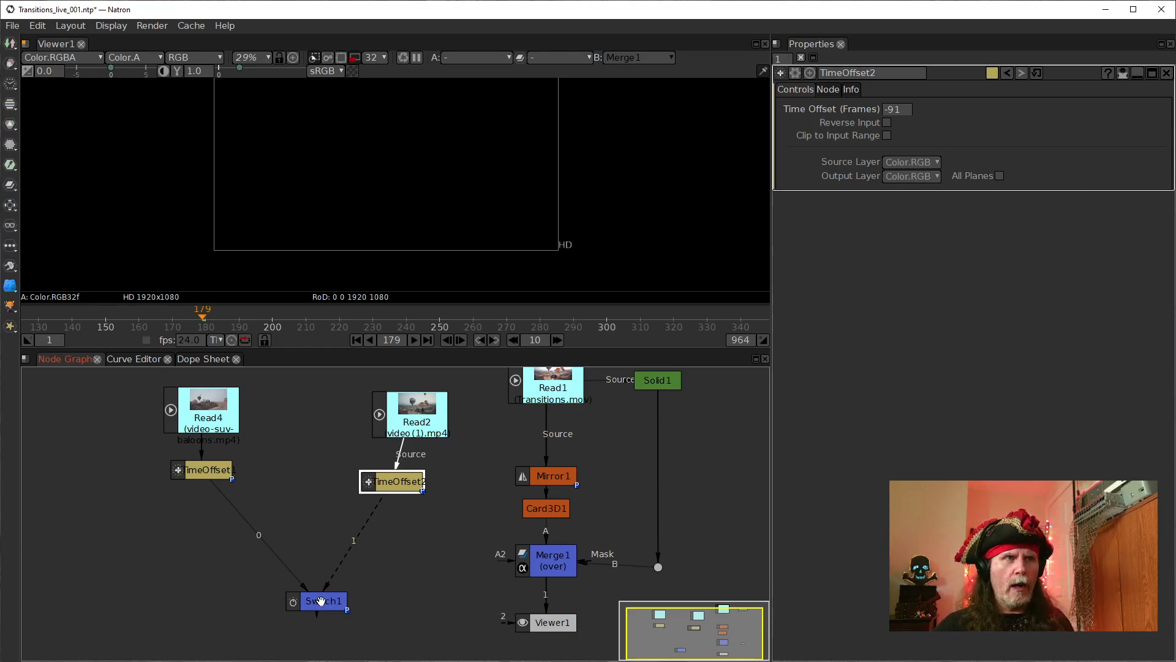
pyautogui.moveTo(320, 601); pyautogui.dragTo(365, 563)
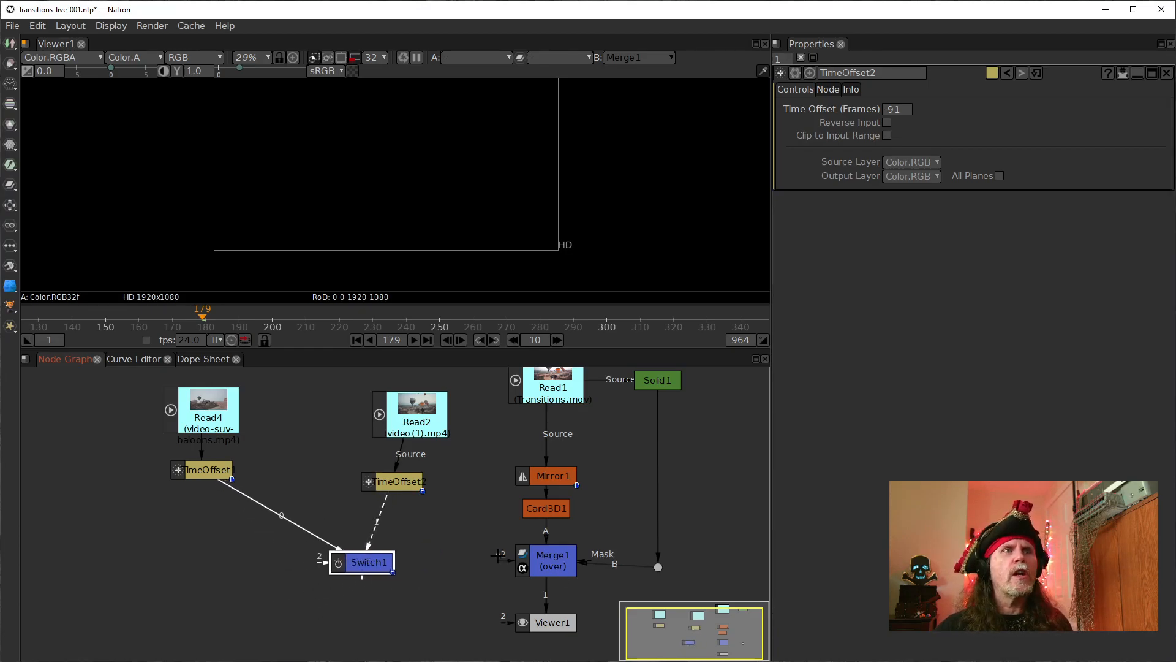
pyautogui.click(388, 483)
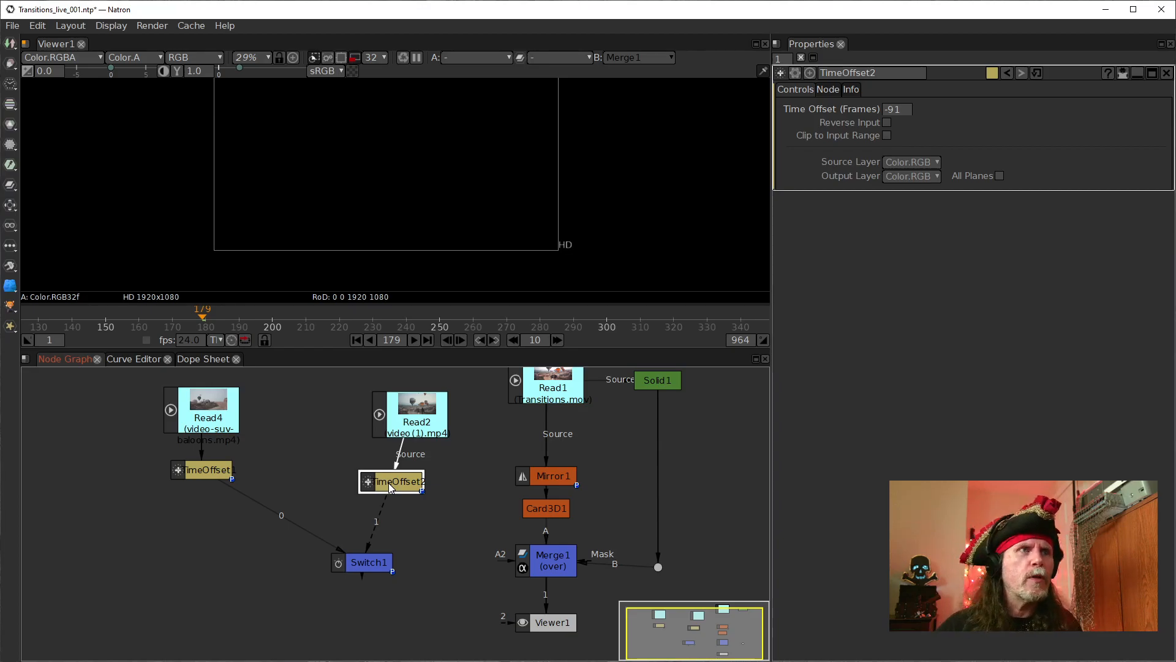
pyautogui.moveTo(389, 482)
pyautogui.mouseDown()
pyautogui.moveTo(431, 475)
pyautogui.moveTo(407, 476)
pyautogui.mouseUp()
pyautogui.moveTo(332, 560); pyautogui.dragTo(326, 531)
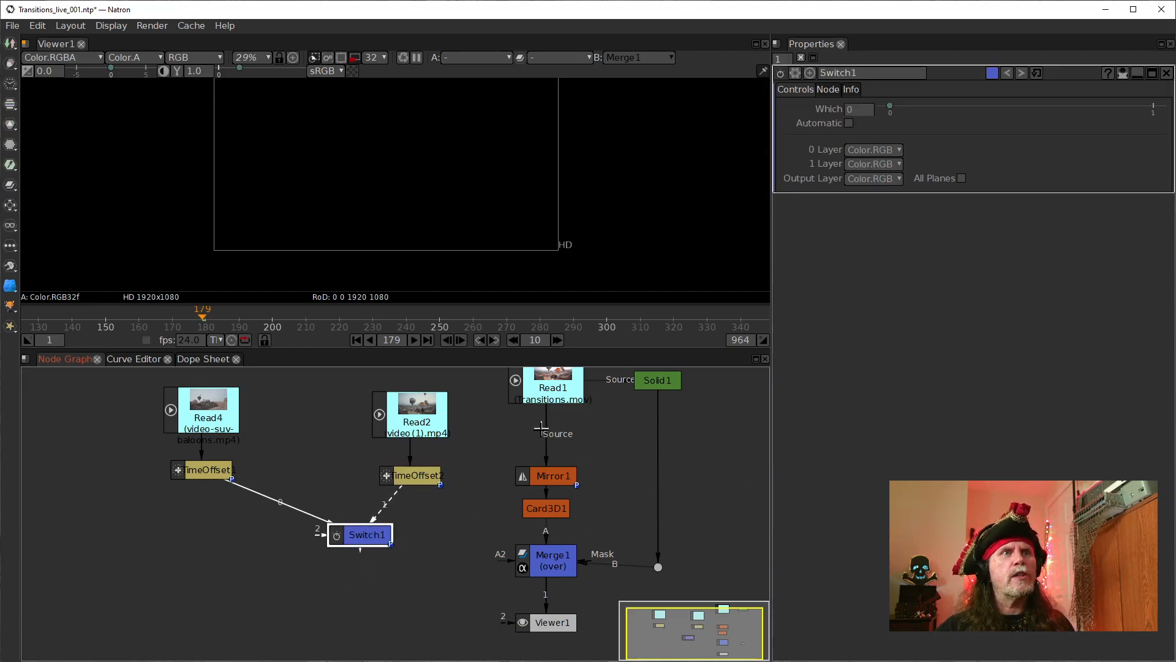
# - Reconnect Mirror1's Source input from Read1 to Switch1 and go to Mirror1's keyframe at frame 168
pyautogui.moveTo(545, 440); pyautogui.dragTo(365, 538)
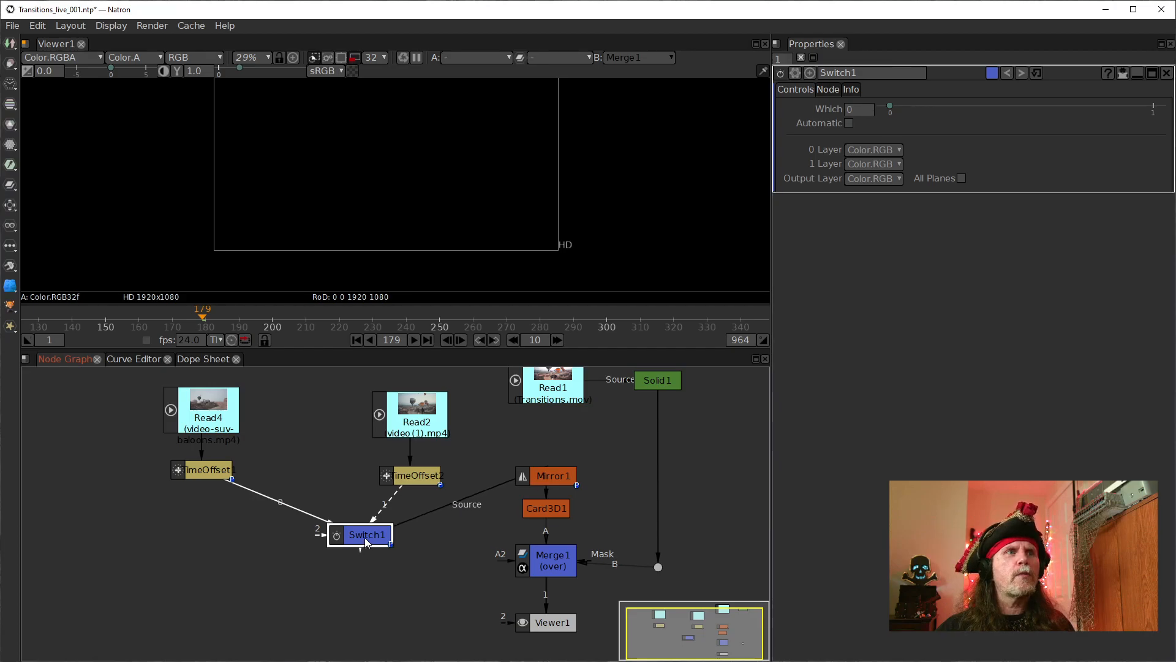
pyautogui.click(553, 476)
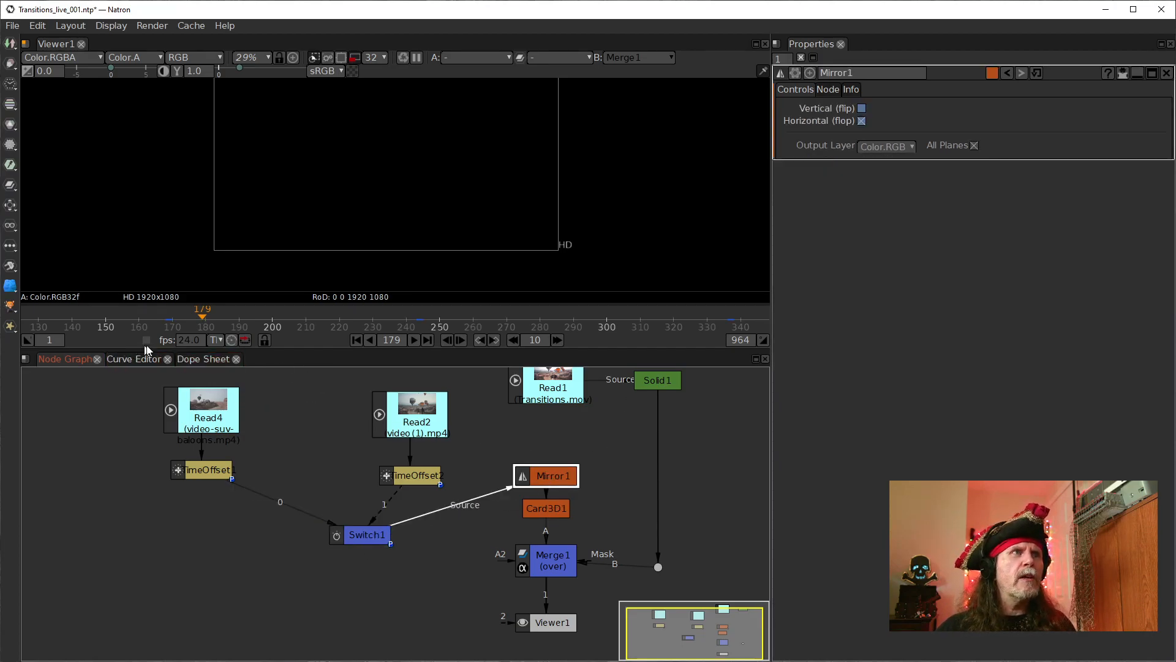
pyautogui.click(478, 340)
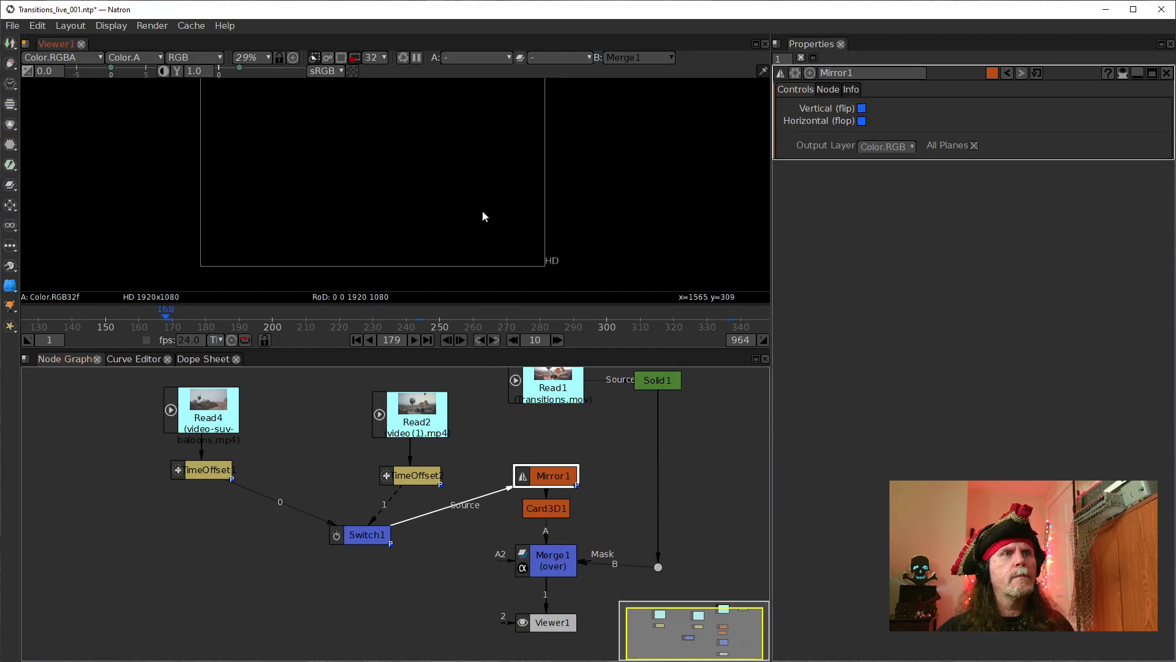
# - Move Viewer1 below Switch1 and Merge1, clear its old connection, and reconnect its first input to Merge1
pyautogui.moveTo(549, 620); pyautogui.dragTo(469, 625)
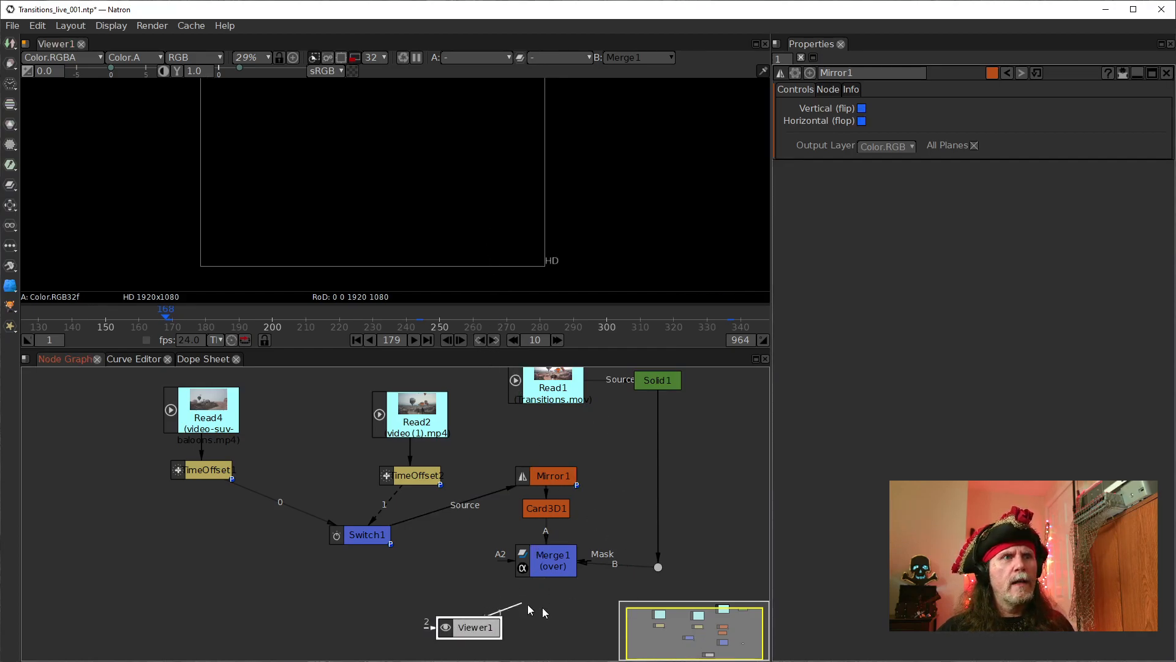
pyautogui.moveTo(543, 610)
pyautogui.mouseDown()
pyautogui.moveTo(571, 626)
pyautogui.moveTo(551, 618)
pyautogui.mouseUp()
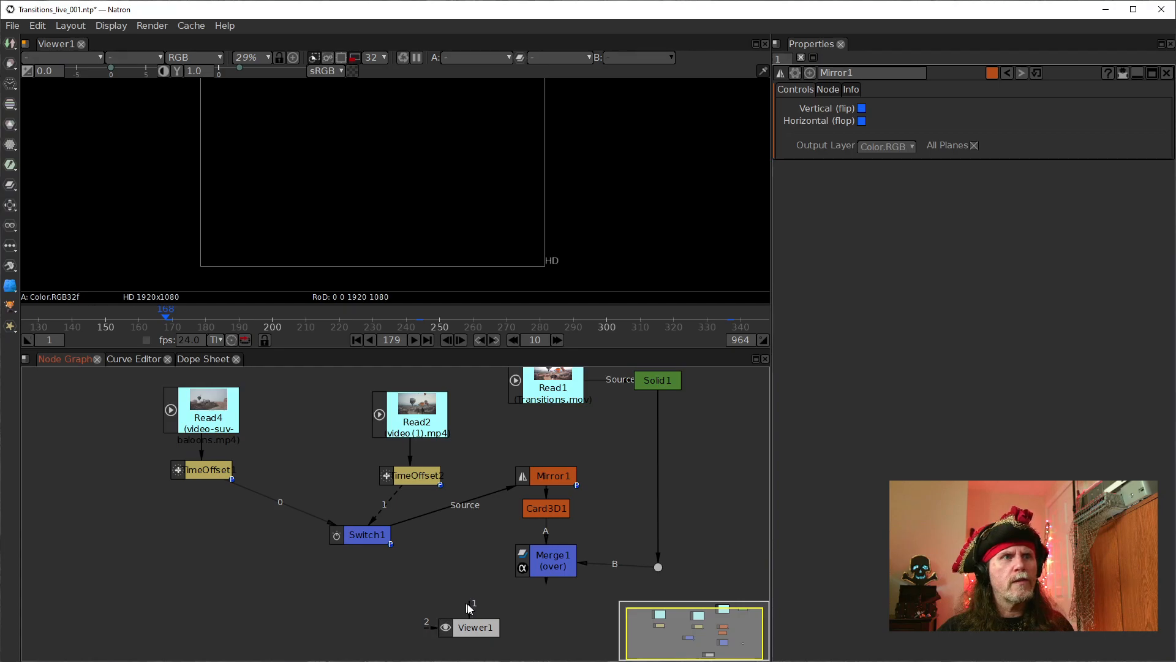
pyautogui.click(542, 562)
pyautogui.press('1')
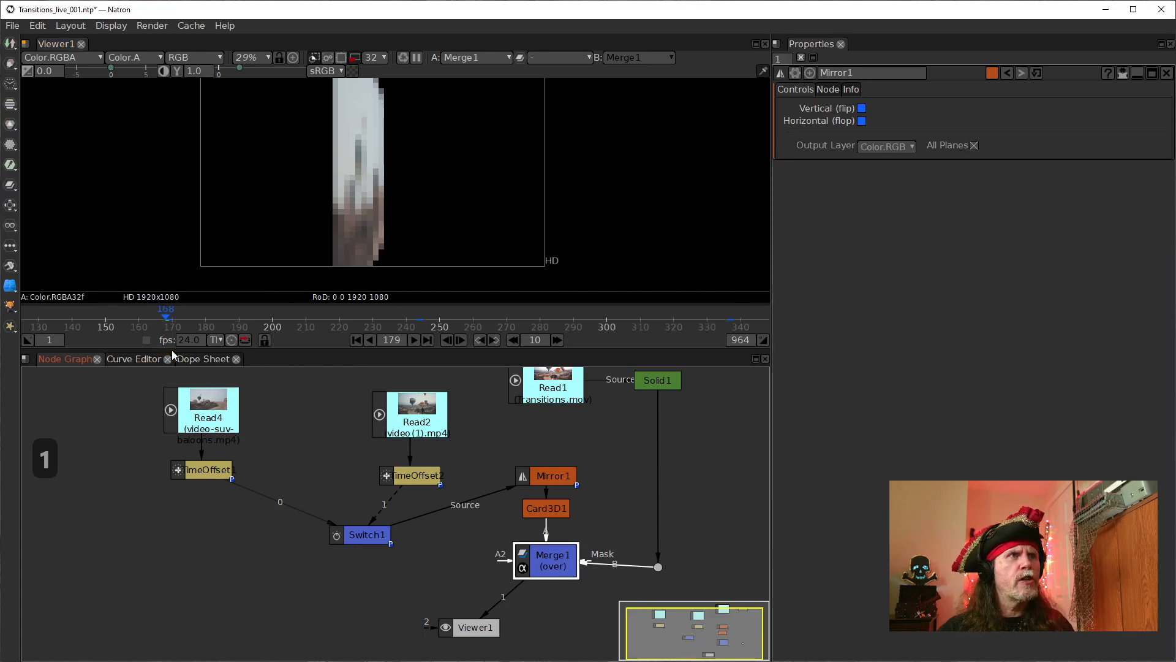
# - Keyframe Switch1's Which parameter at 0 on frame 168 and 1 on frame 169
pyautogui.click(363, 538)
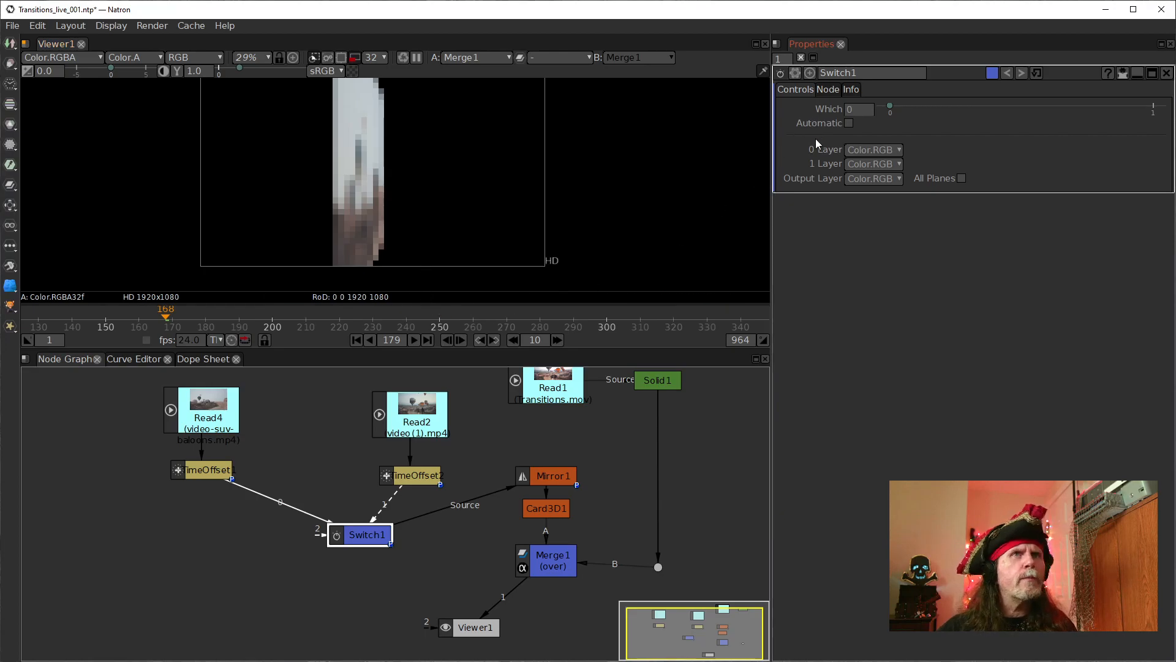
pyautogui.rightClick(854, 109)
pyautogui.click(874, 115)
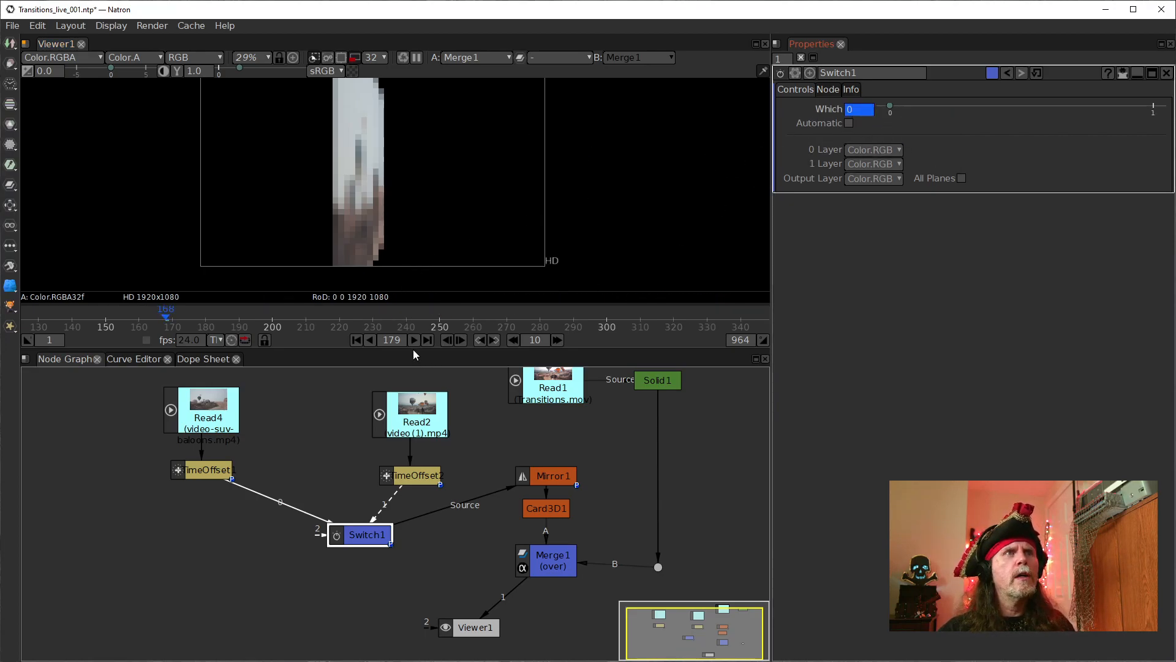
pyautogui.click(460, 339)
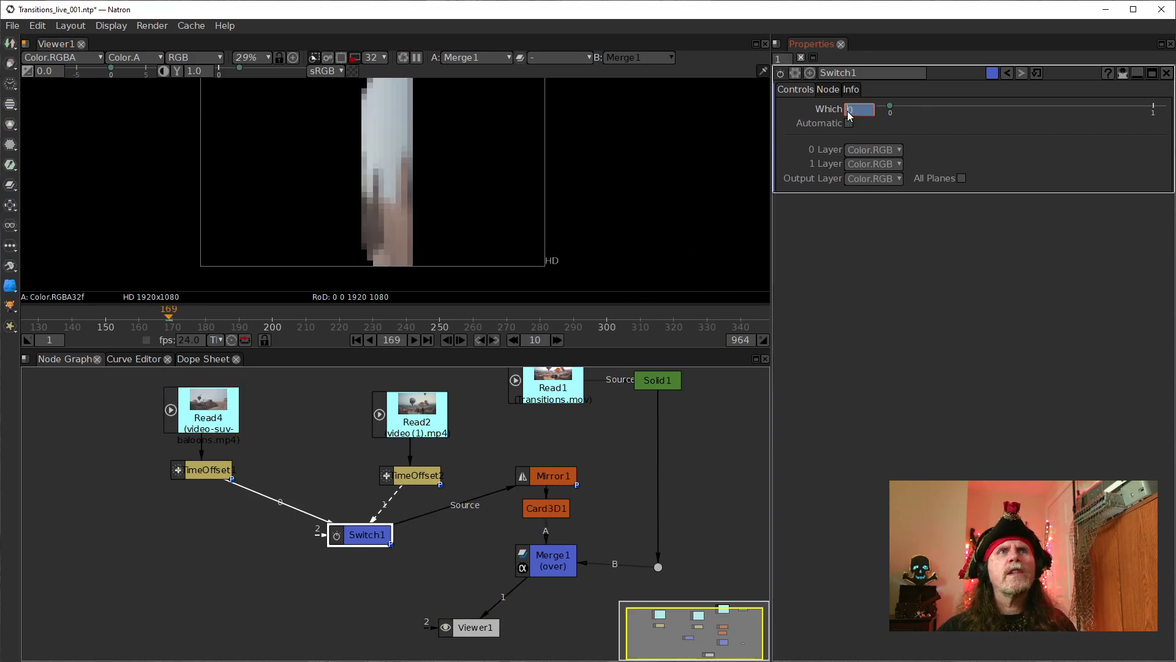
pyautogui.write('1')
pyautogui.press('Return')
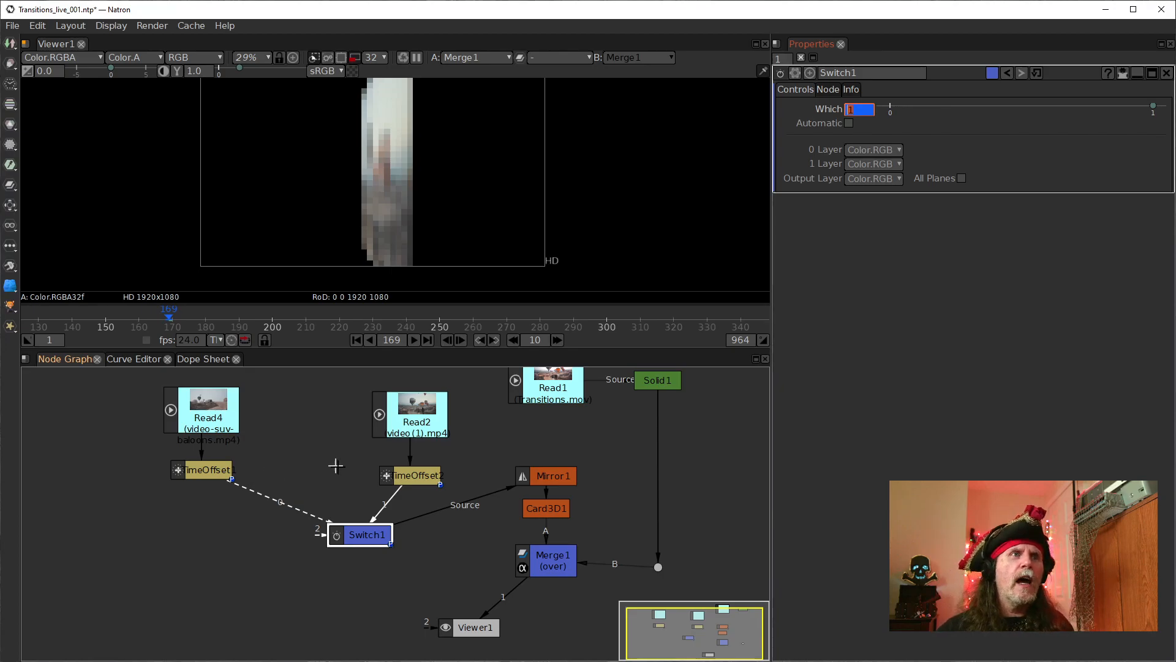
# - Turn off the viewer's proxy mode and play the transition from frame 159 to frame 182
pyautogui.click(356, 536)
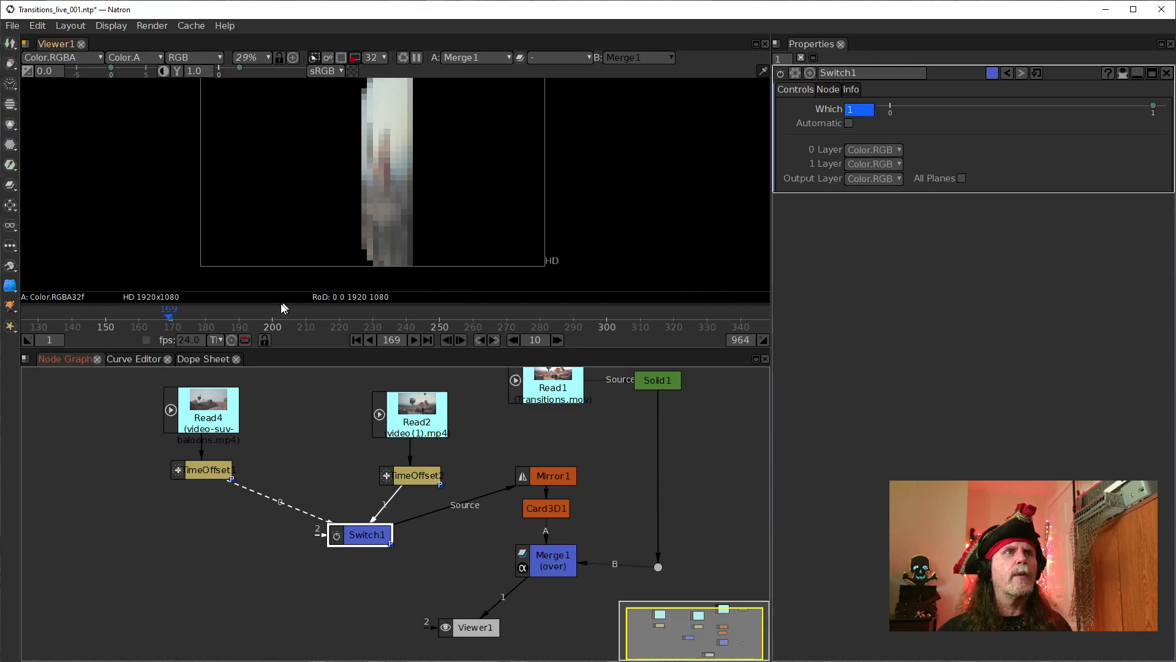
pyautogui.moveTo(150, 321); pyautogui.dragTo(133, 320)
pyautogui.click(139, 320)
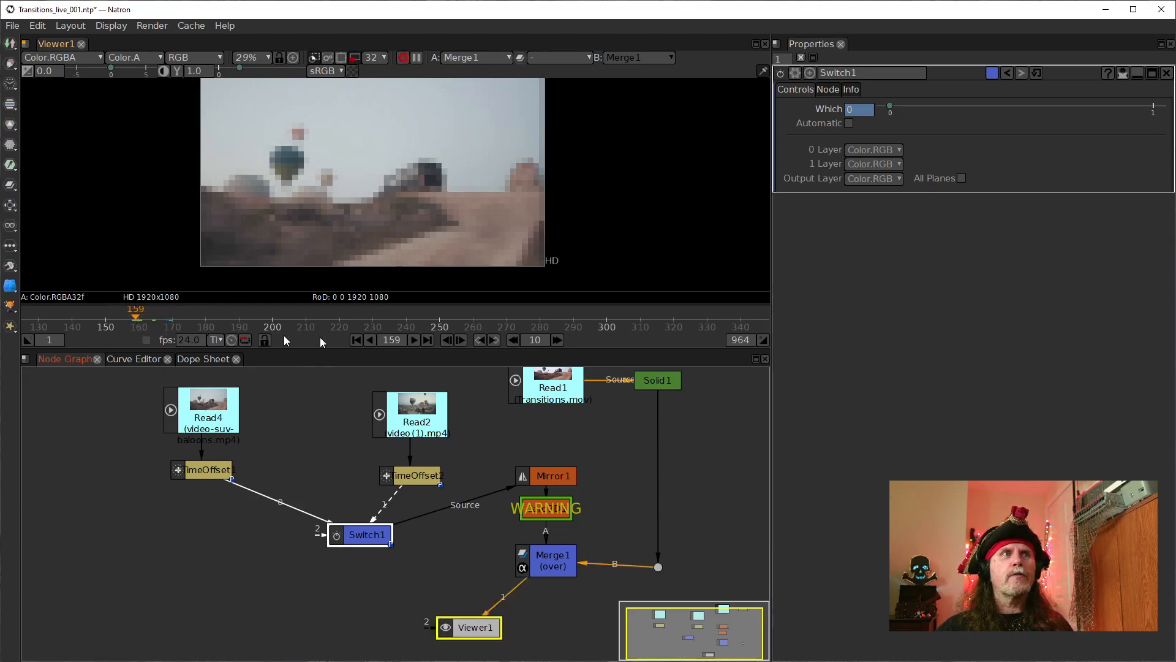
pyautogui.click(369, 340)
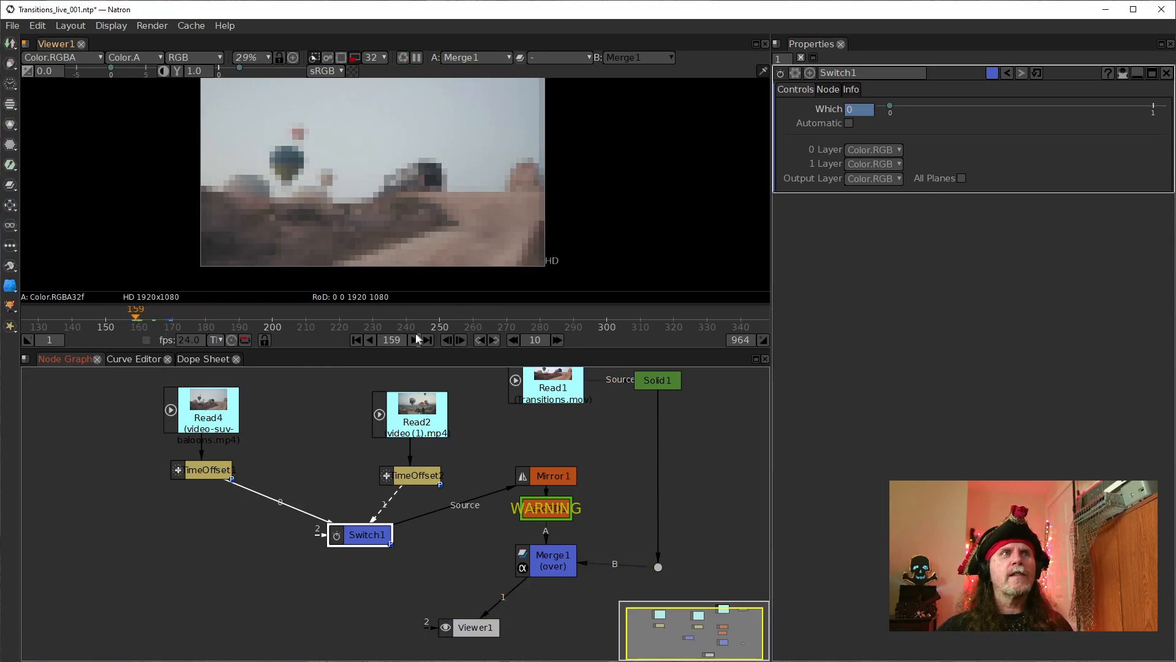
pyautogui.click(354, 58)
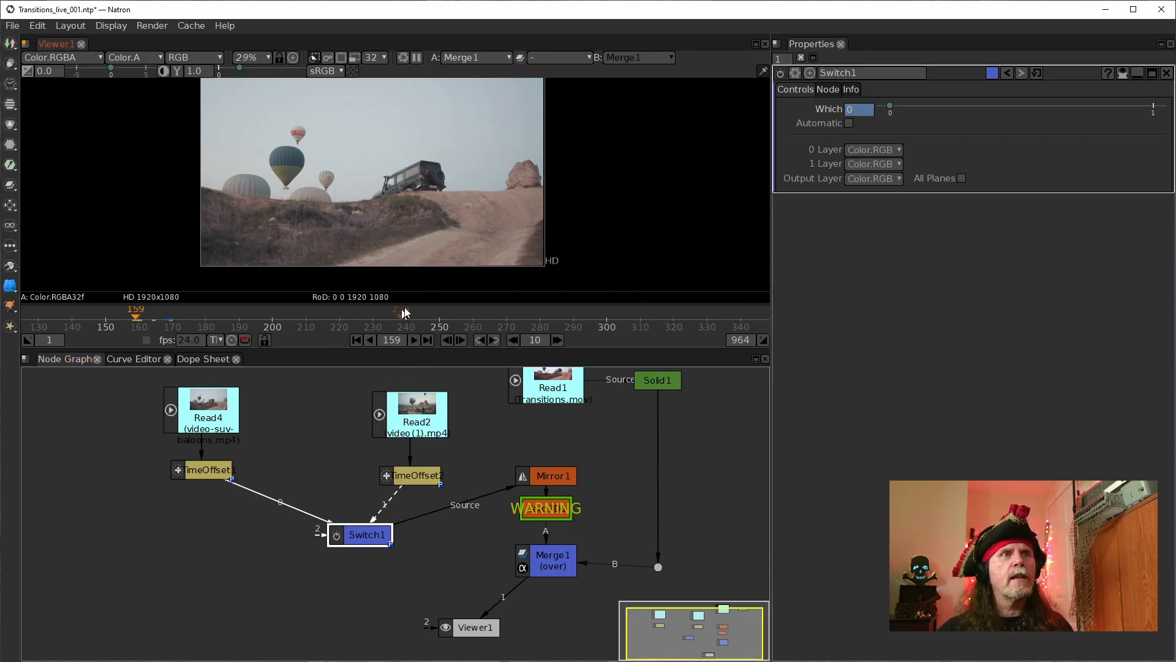
pyautogui.click(415, 340)
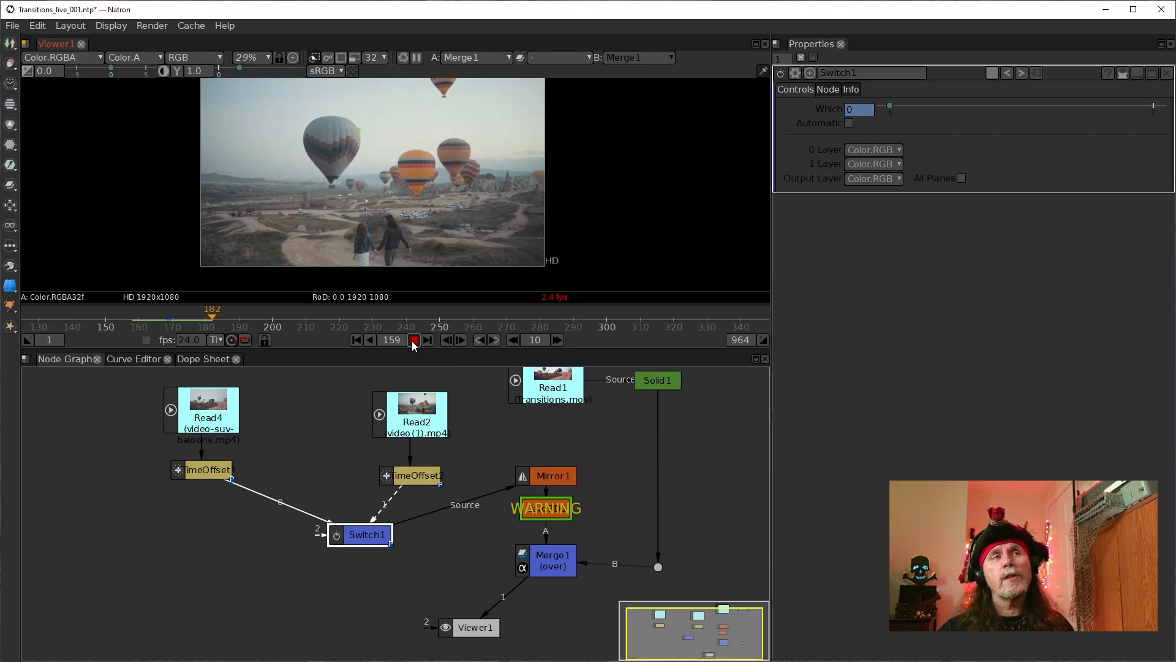
pyautogui.click(413, 339)
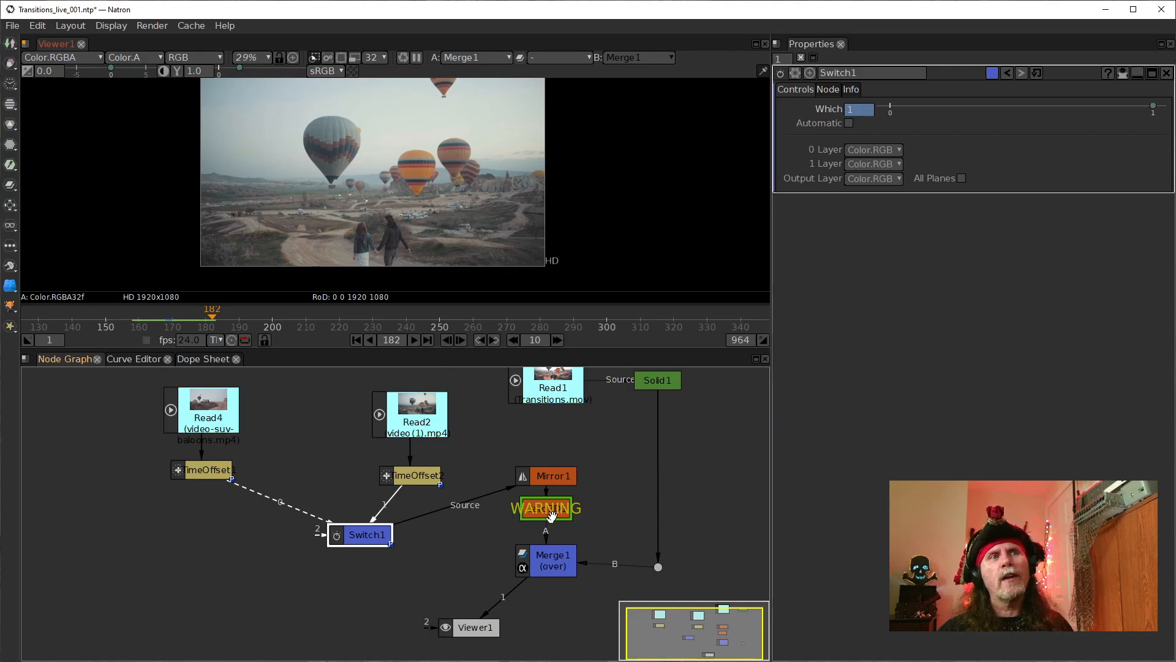
# - Play the composite from frame 1 to frame 48 and examine the warning on Card3D1
pyautogui.click(355, 340)
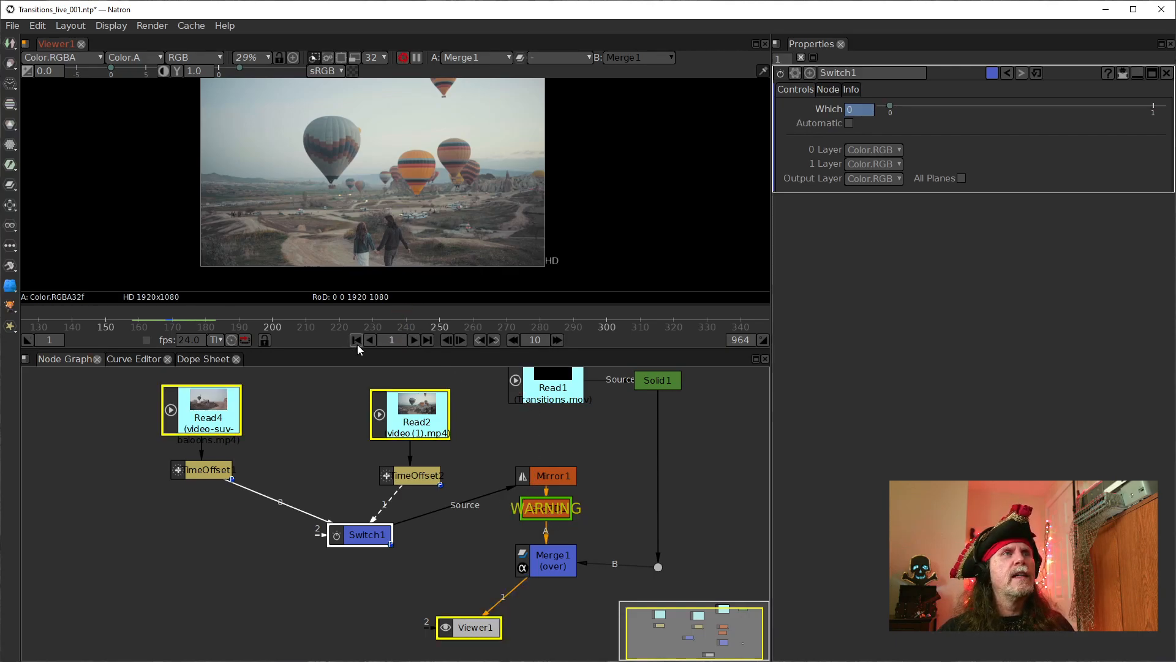
pyautogui.click(413, 341)
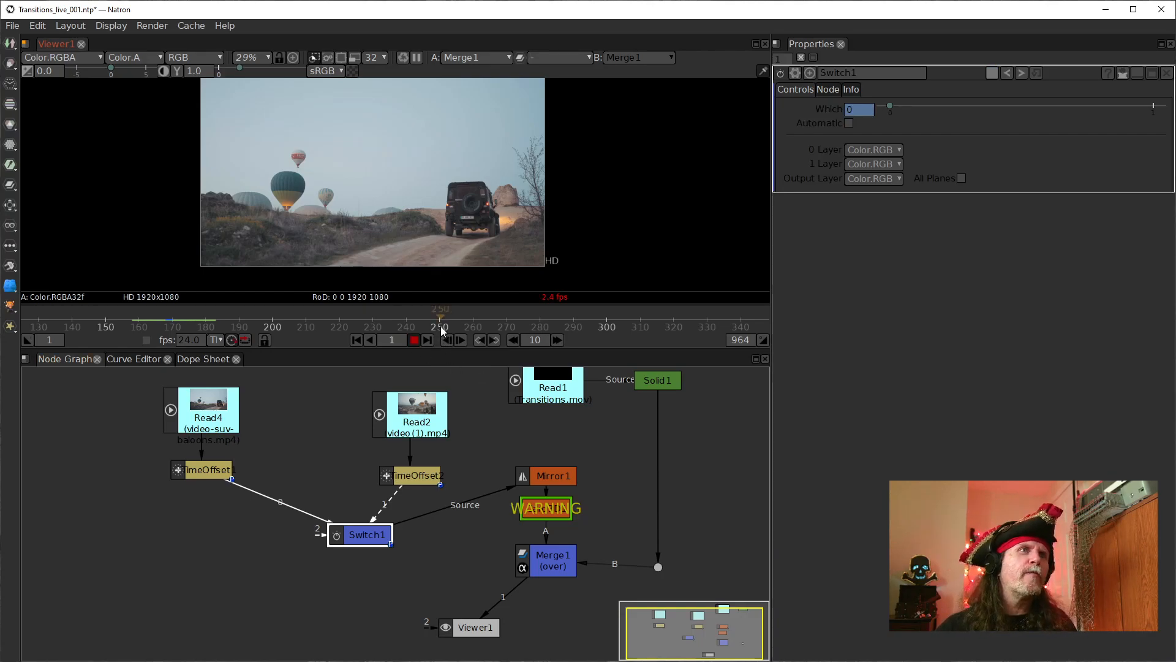
pyautogui.scroll(-5, 441, 331)
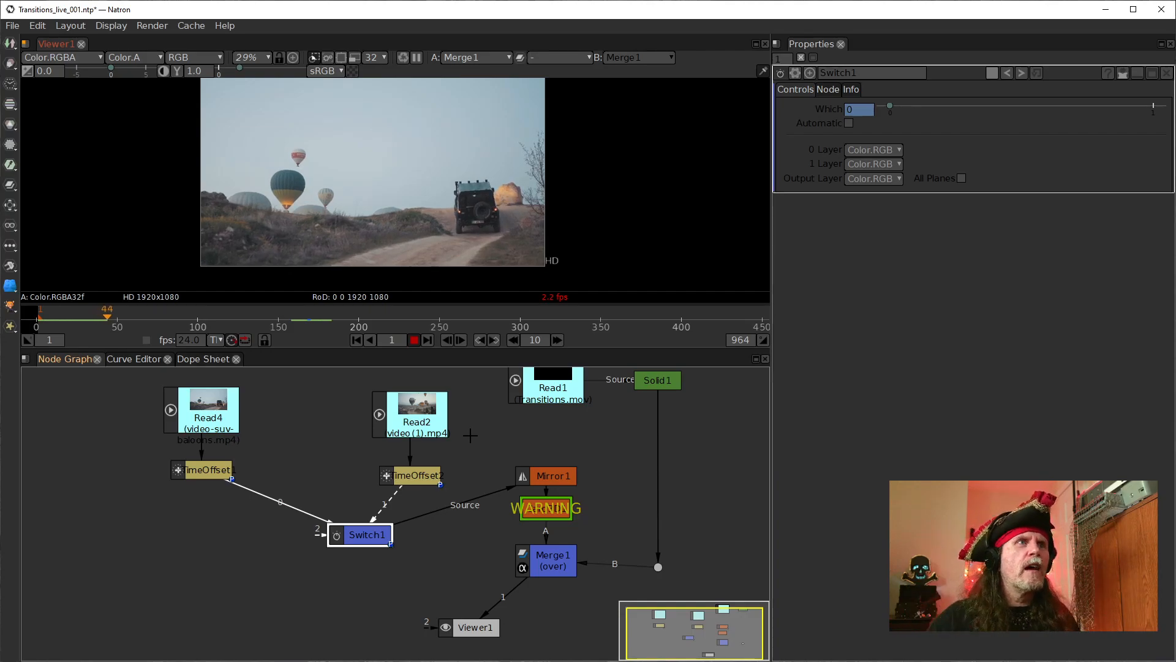
pyautogui.click(412, 341)
pyautogui.click(449, 398)
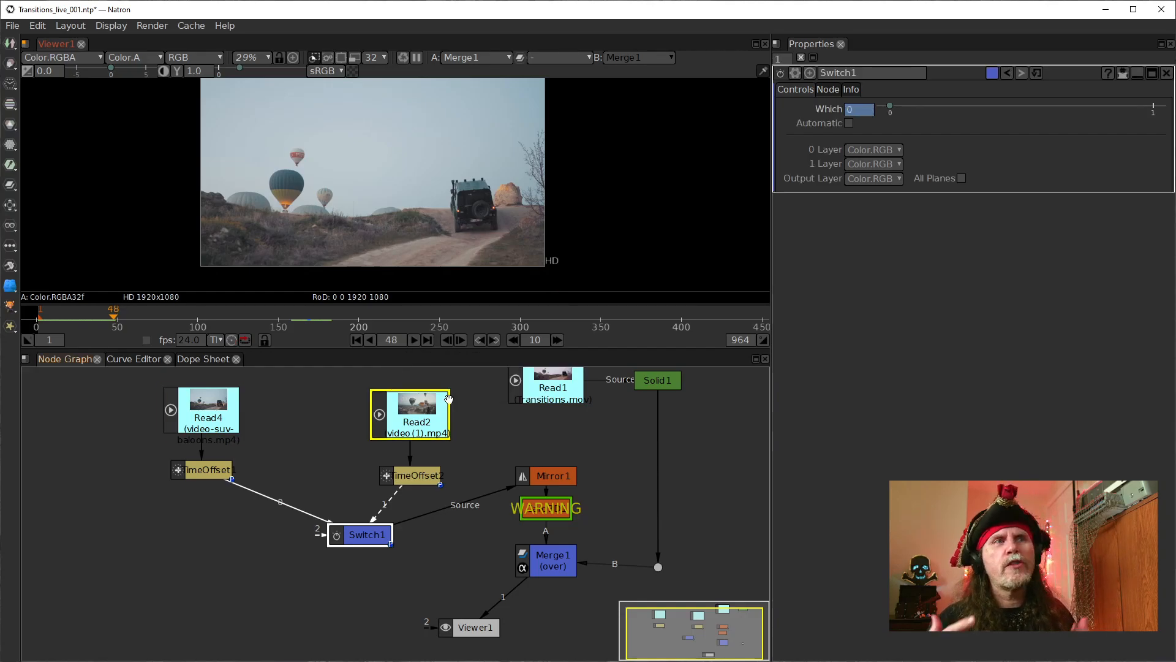
pyautogui.click(542, 511)
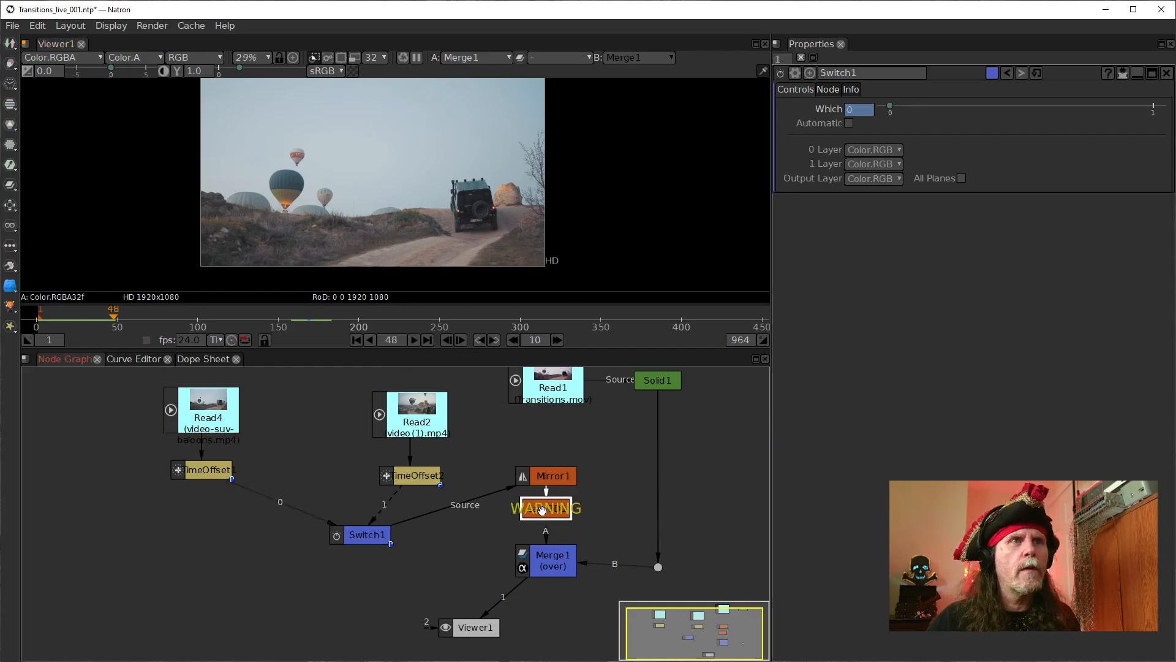
pyautogui.moveTo(528, 503)
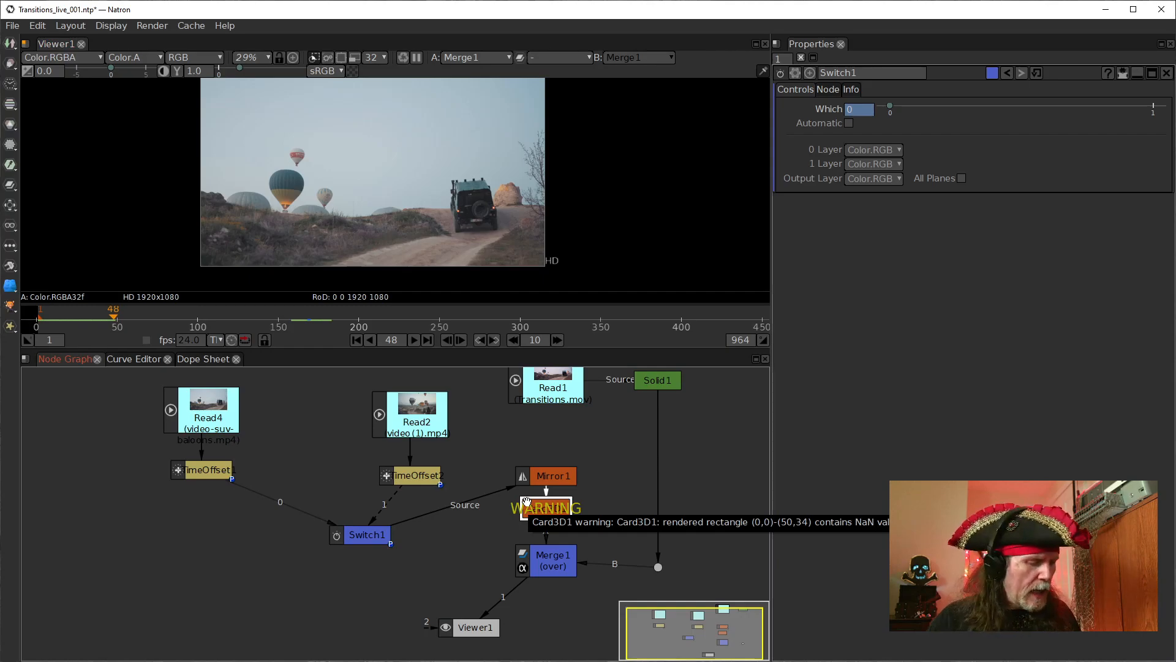